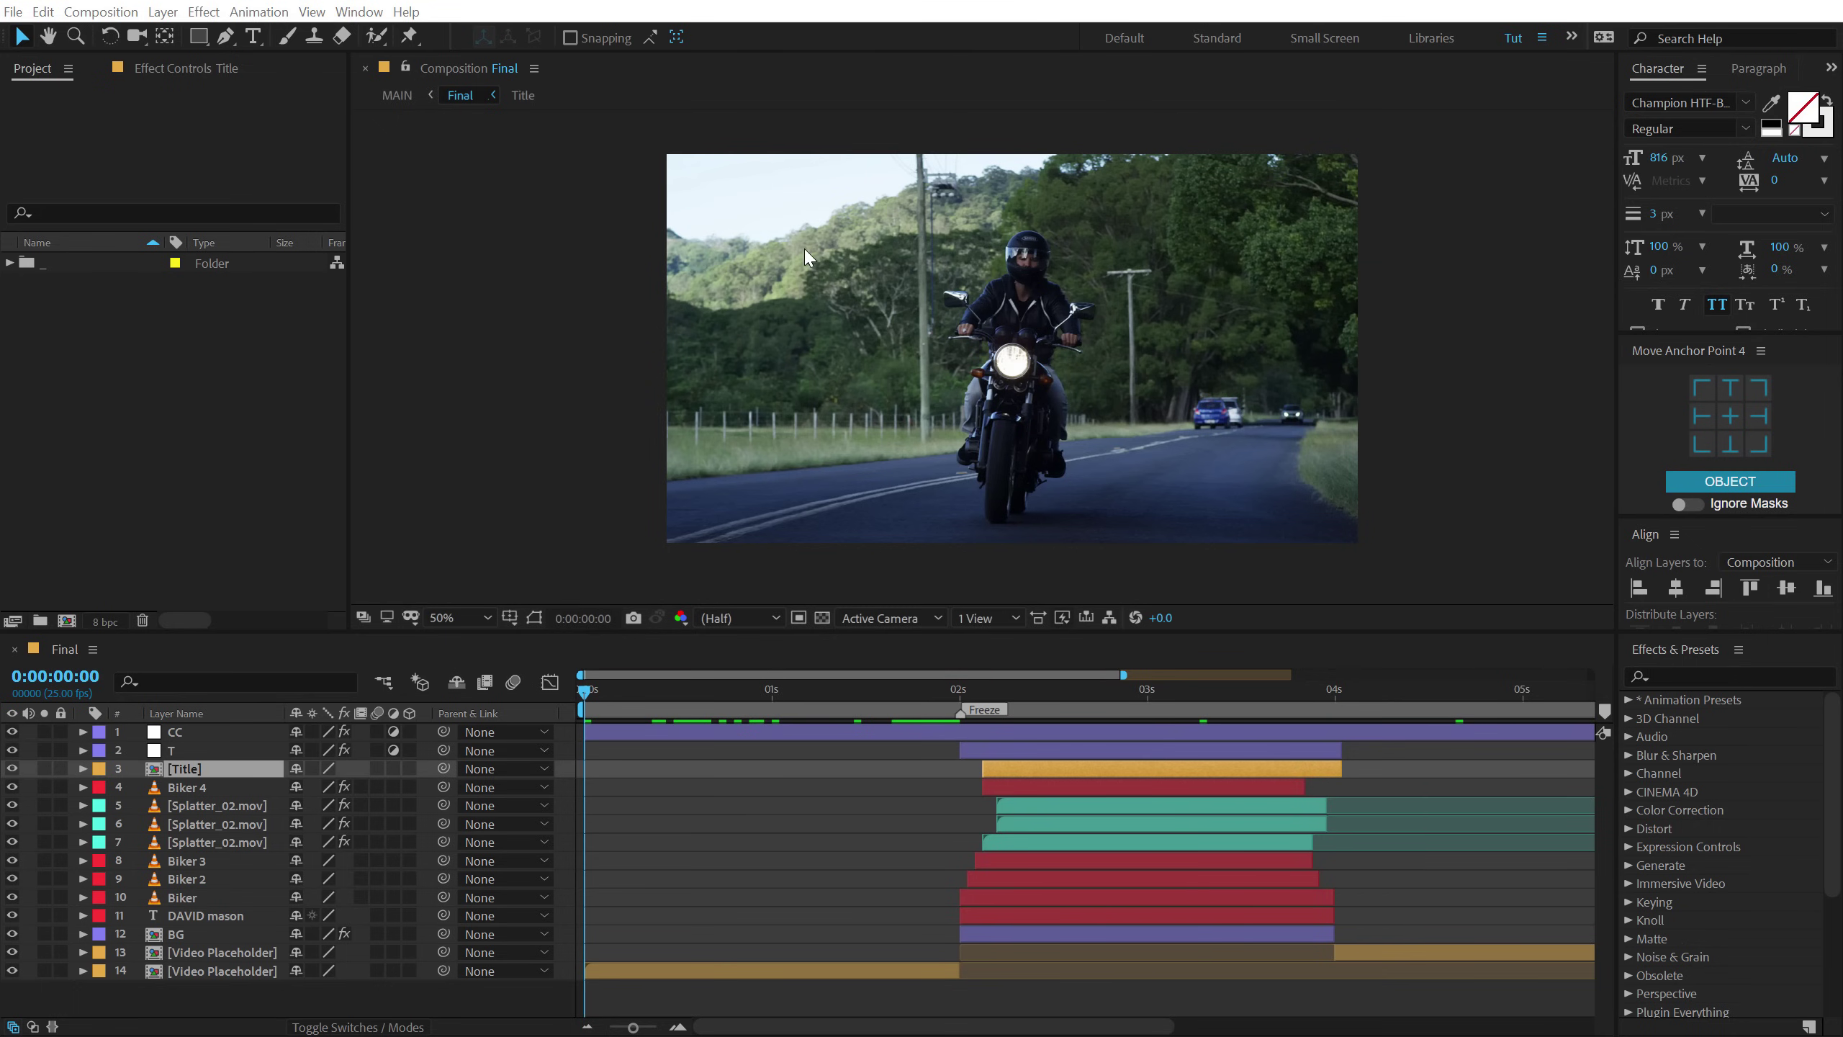
Create an empty composition named Main.
click(67, 621)
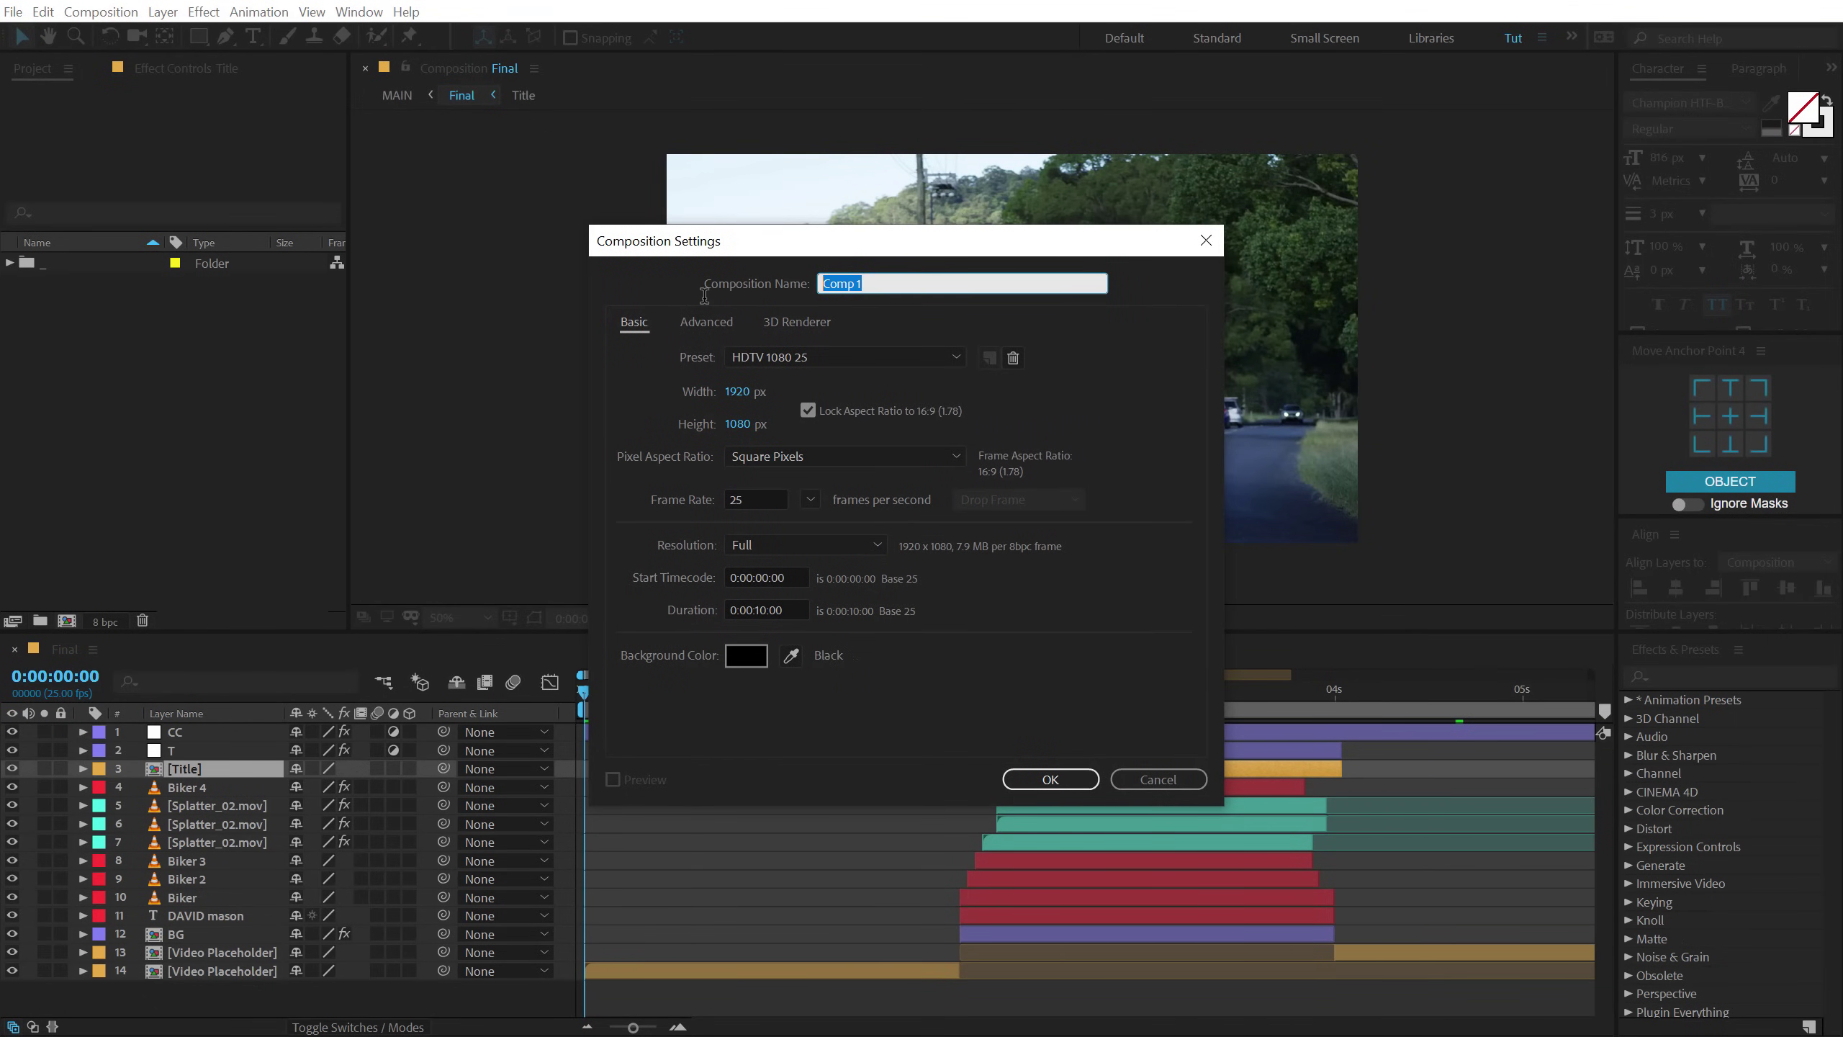
text(Mia)
click(1073, 784)
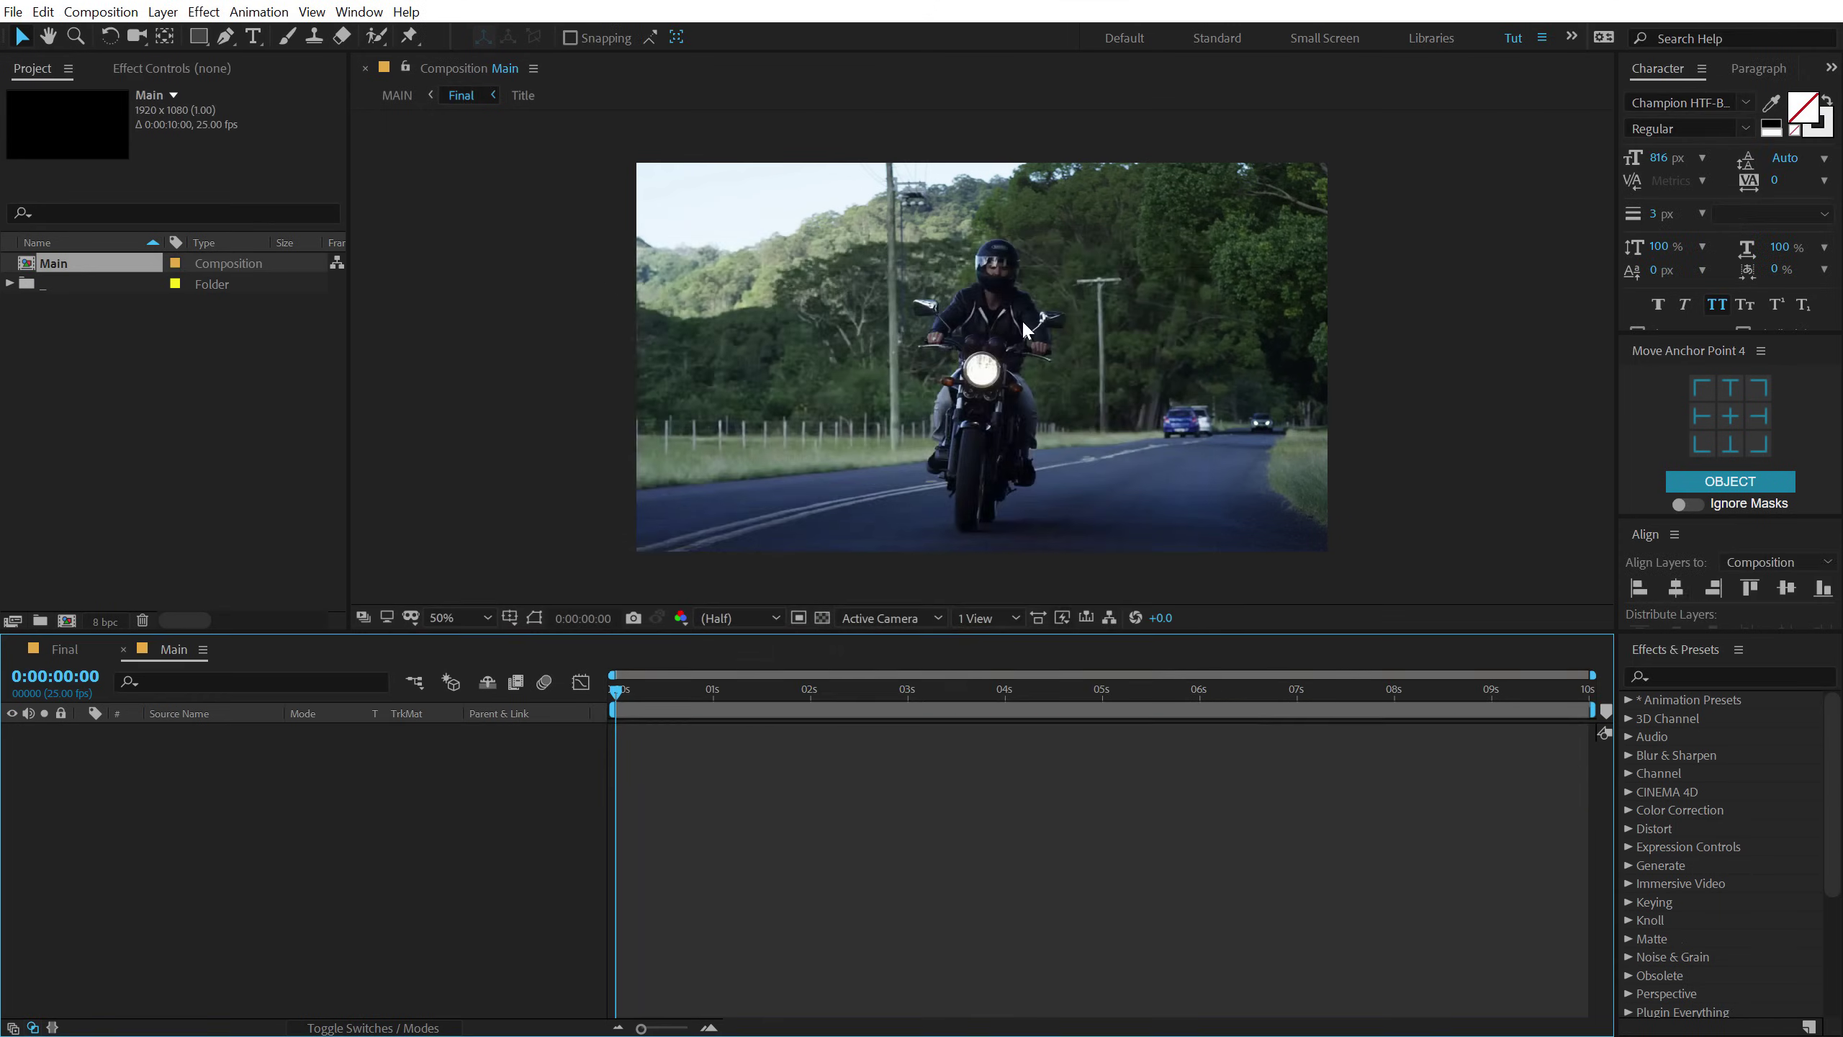
click(82, 465)
Create a second composition named Video with a width of 2560 px.
click(66, 619)
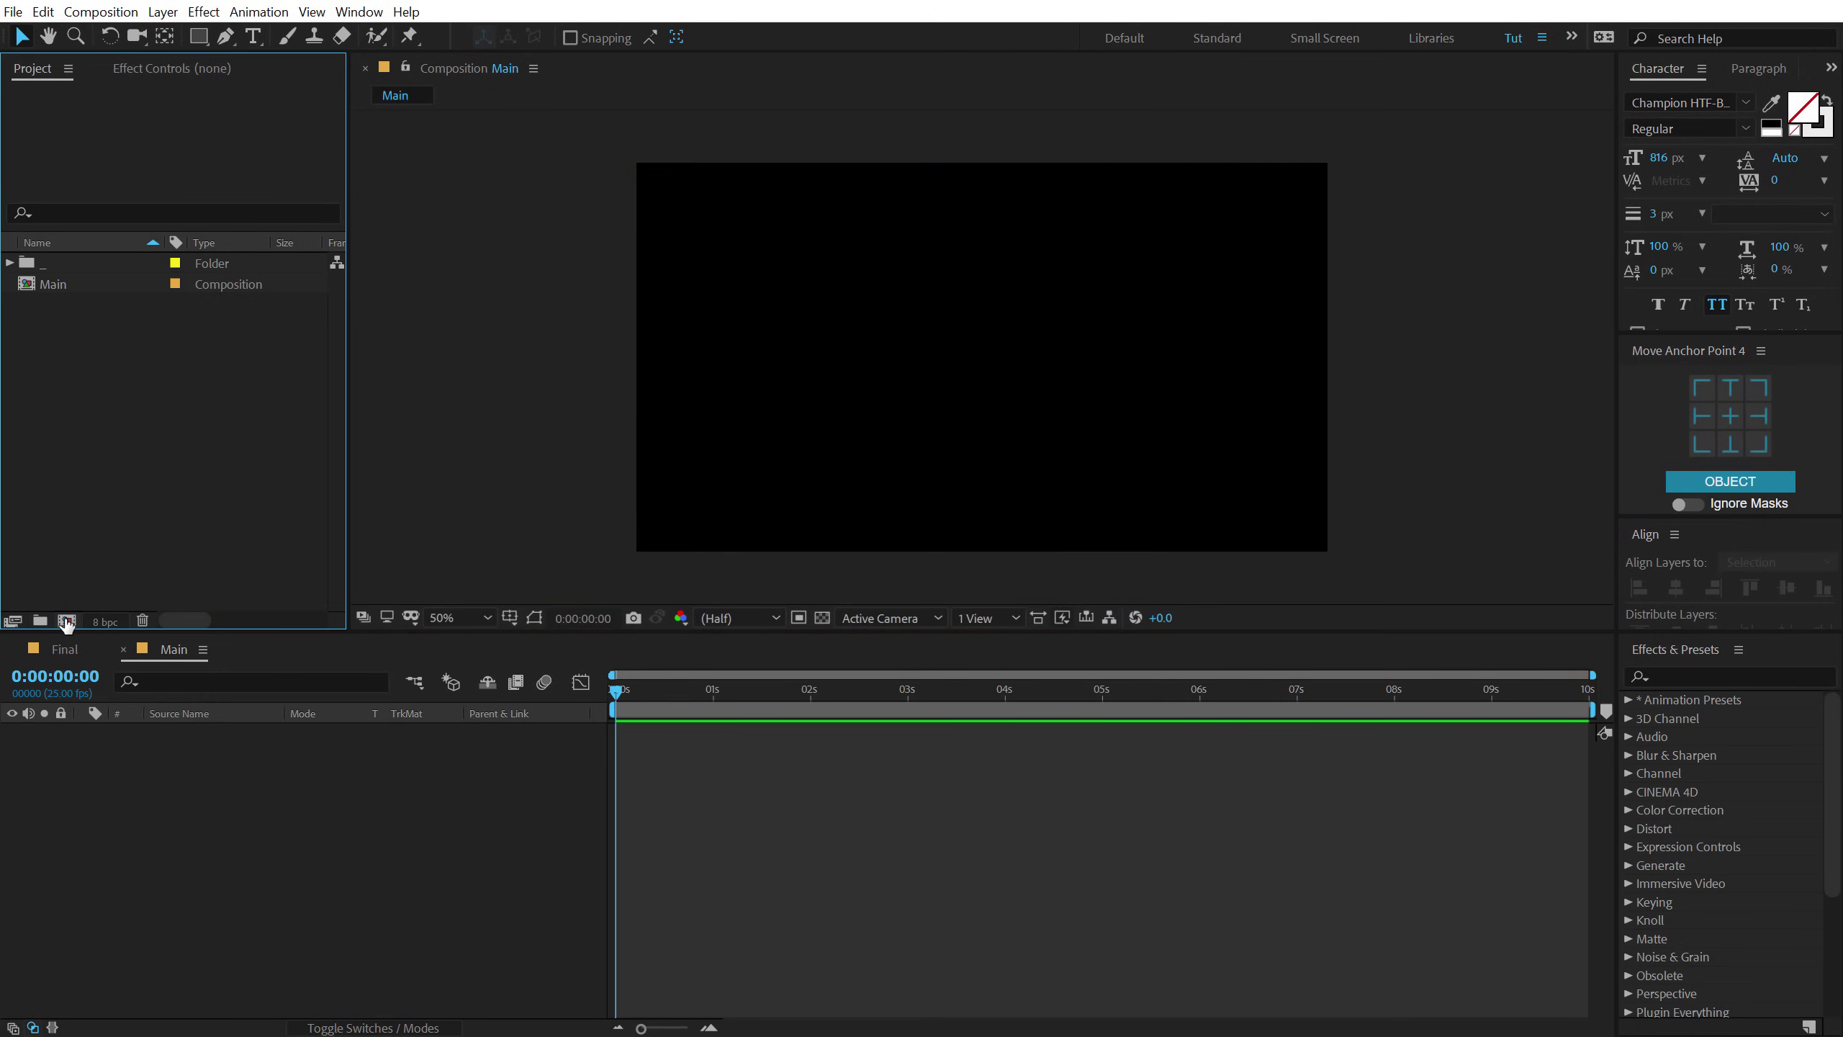
drag(840, 245, 886, 221)
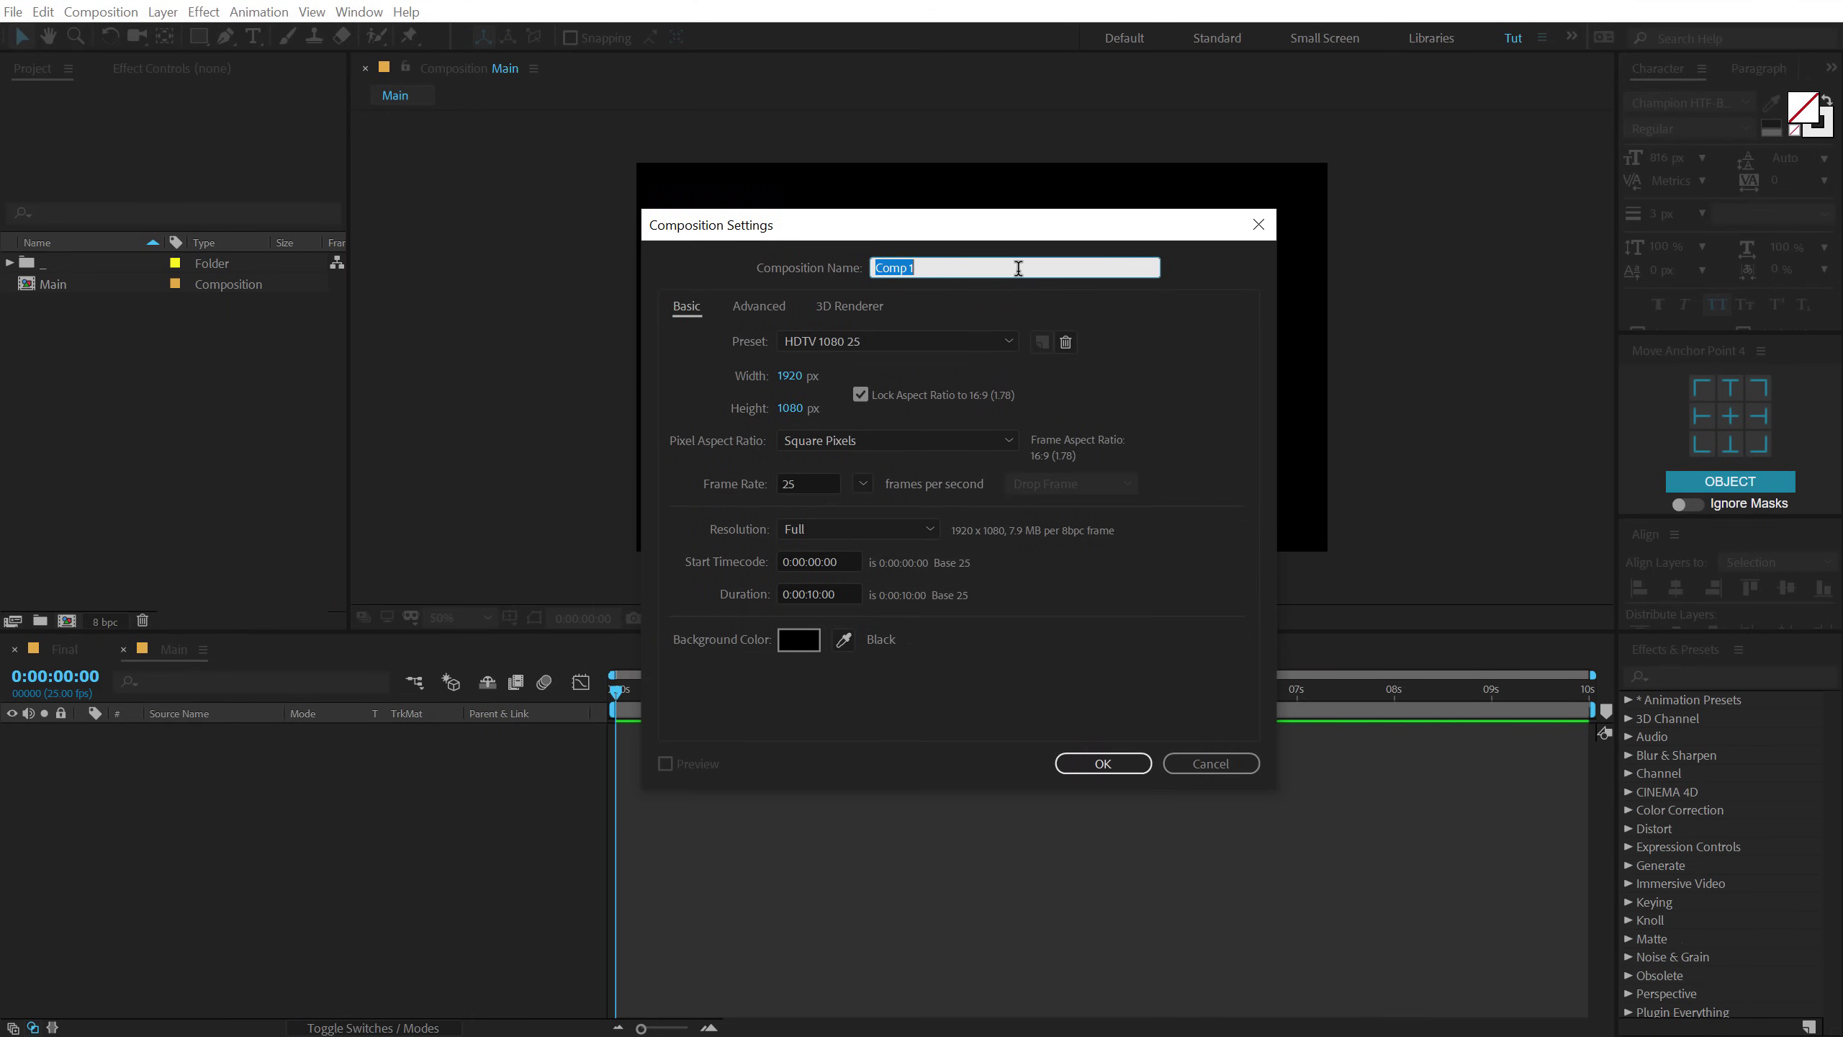
text(Video)
click(792, 377)
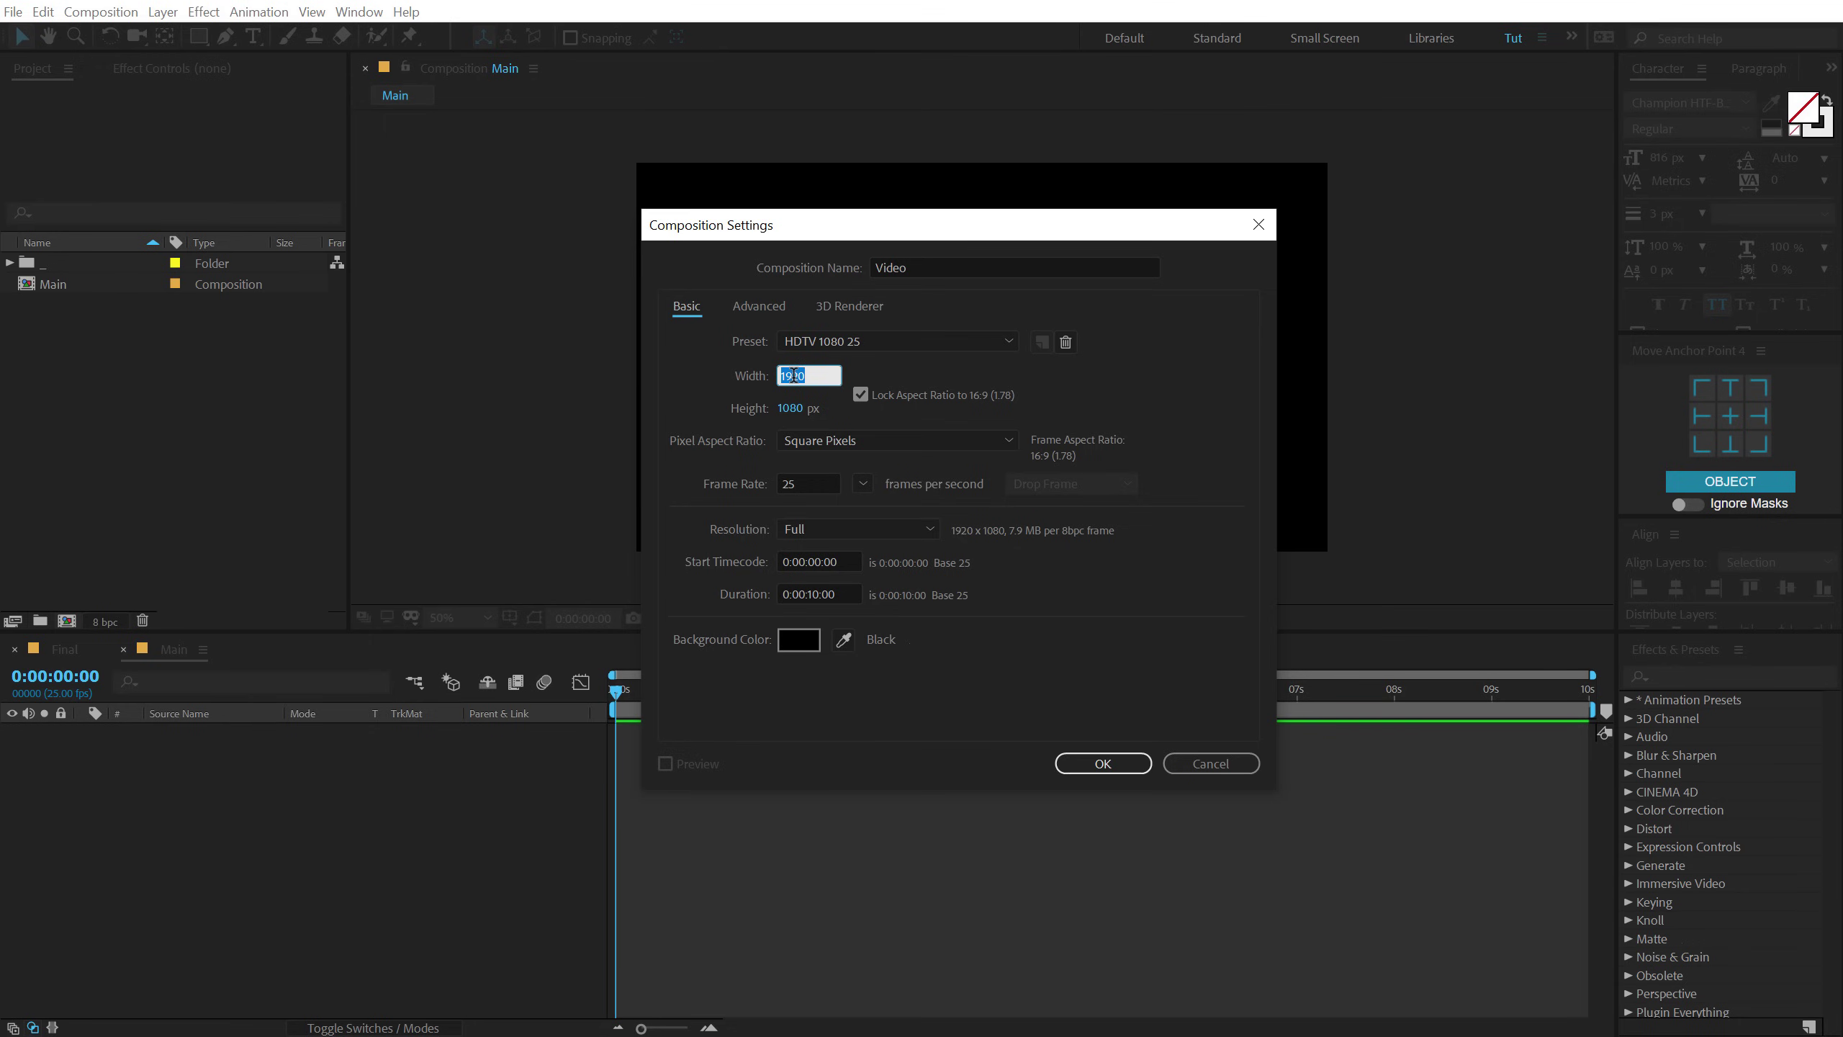
text(2560)
click(1103, 763)
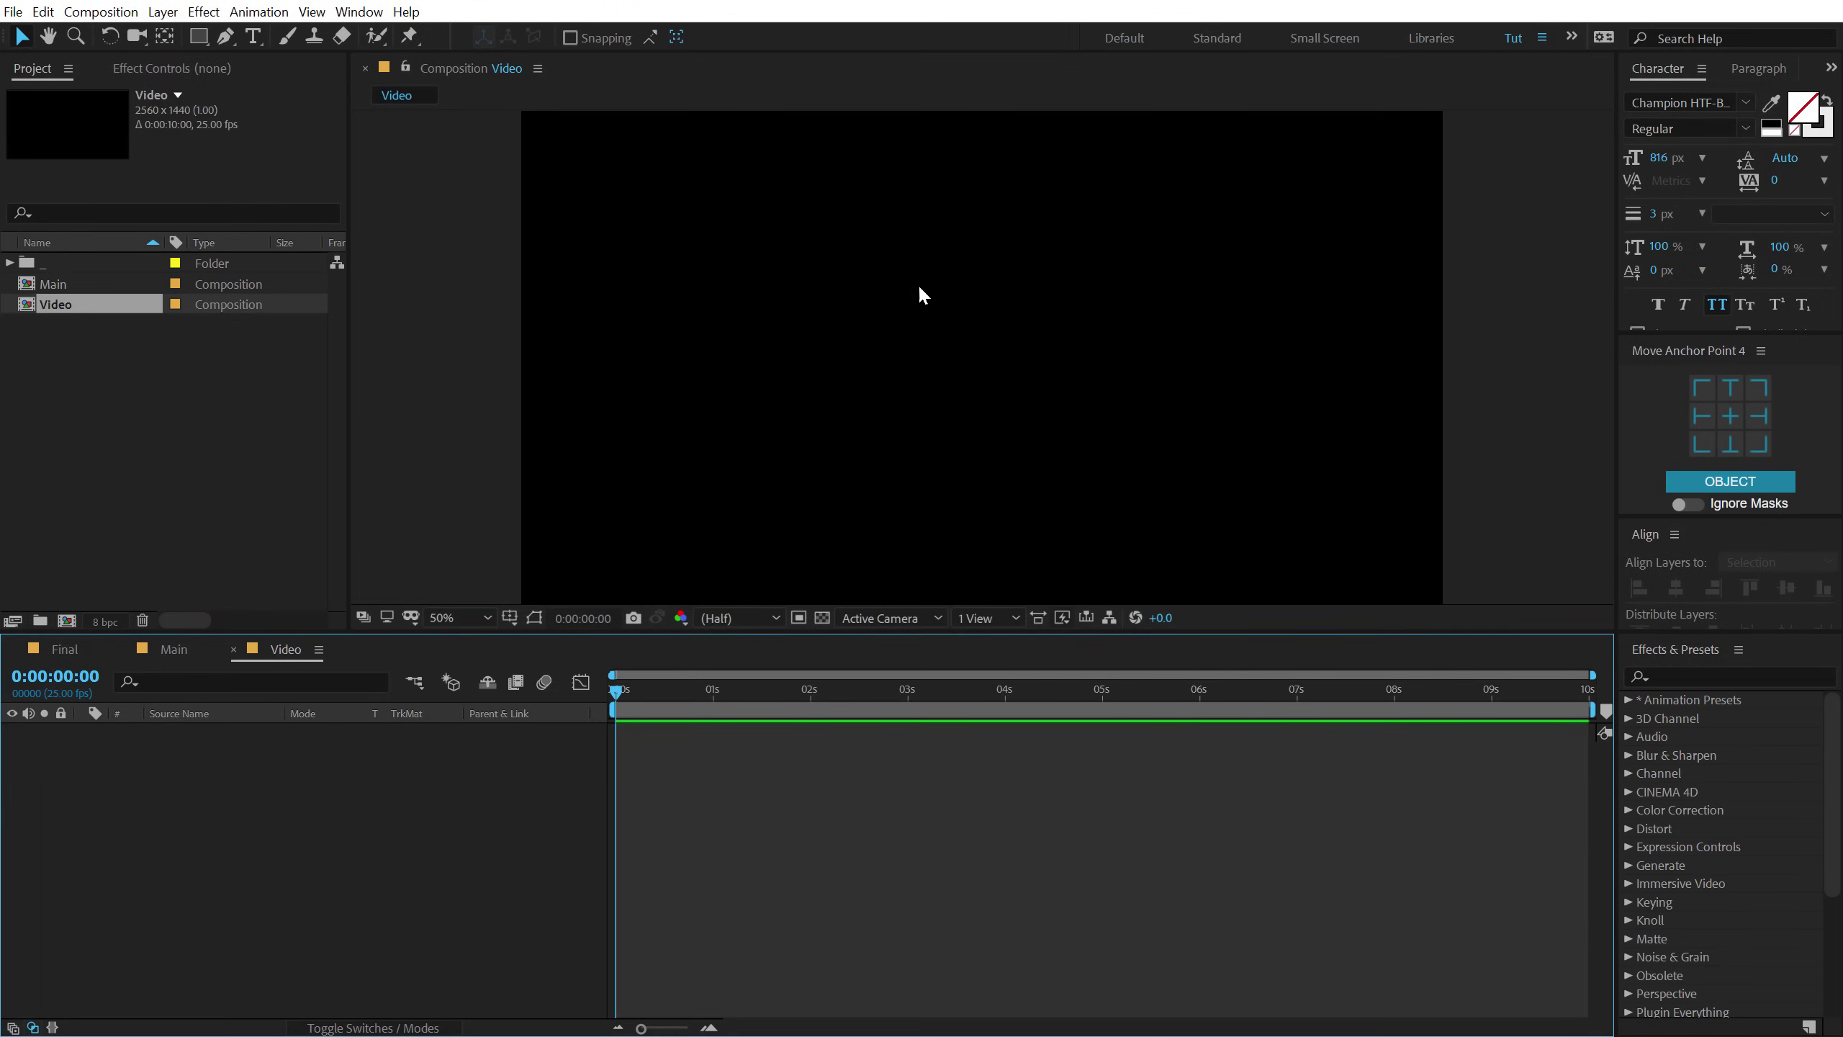
Add the Video footage from the project folder to the Video composition.
click(8, 268)
click(8, 264)
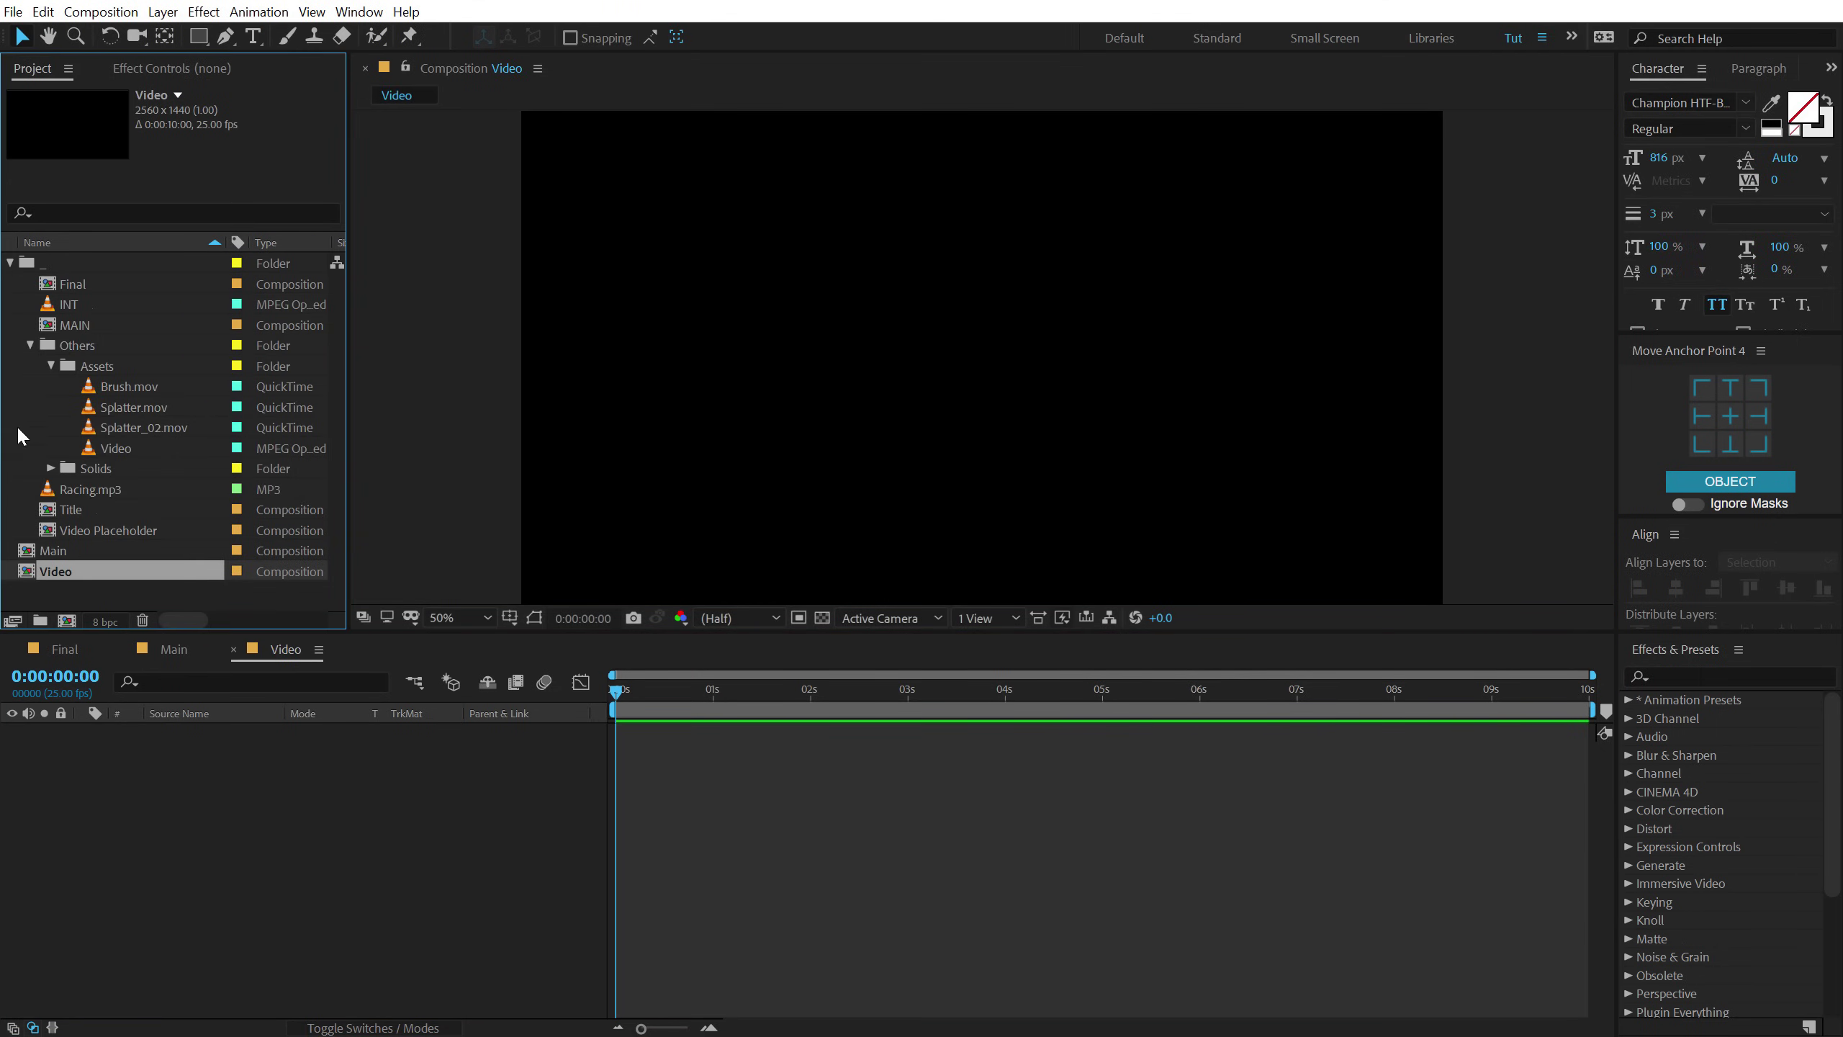
drag(127, 447, 151, 775)
key(period)
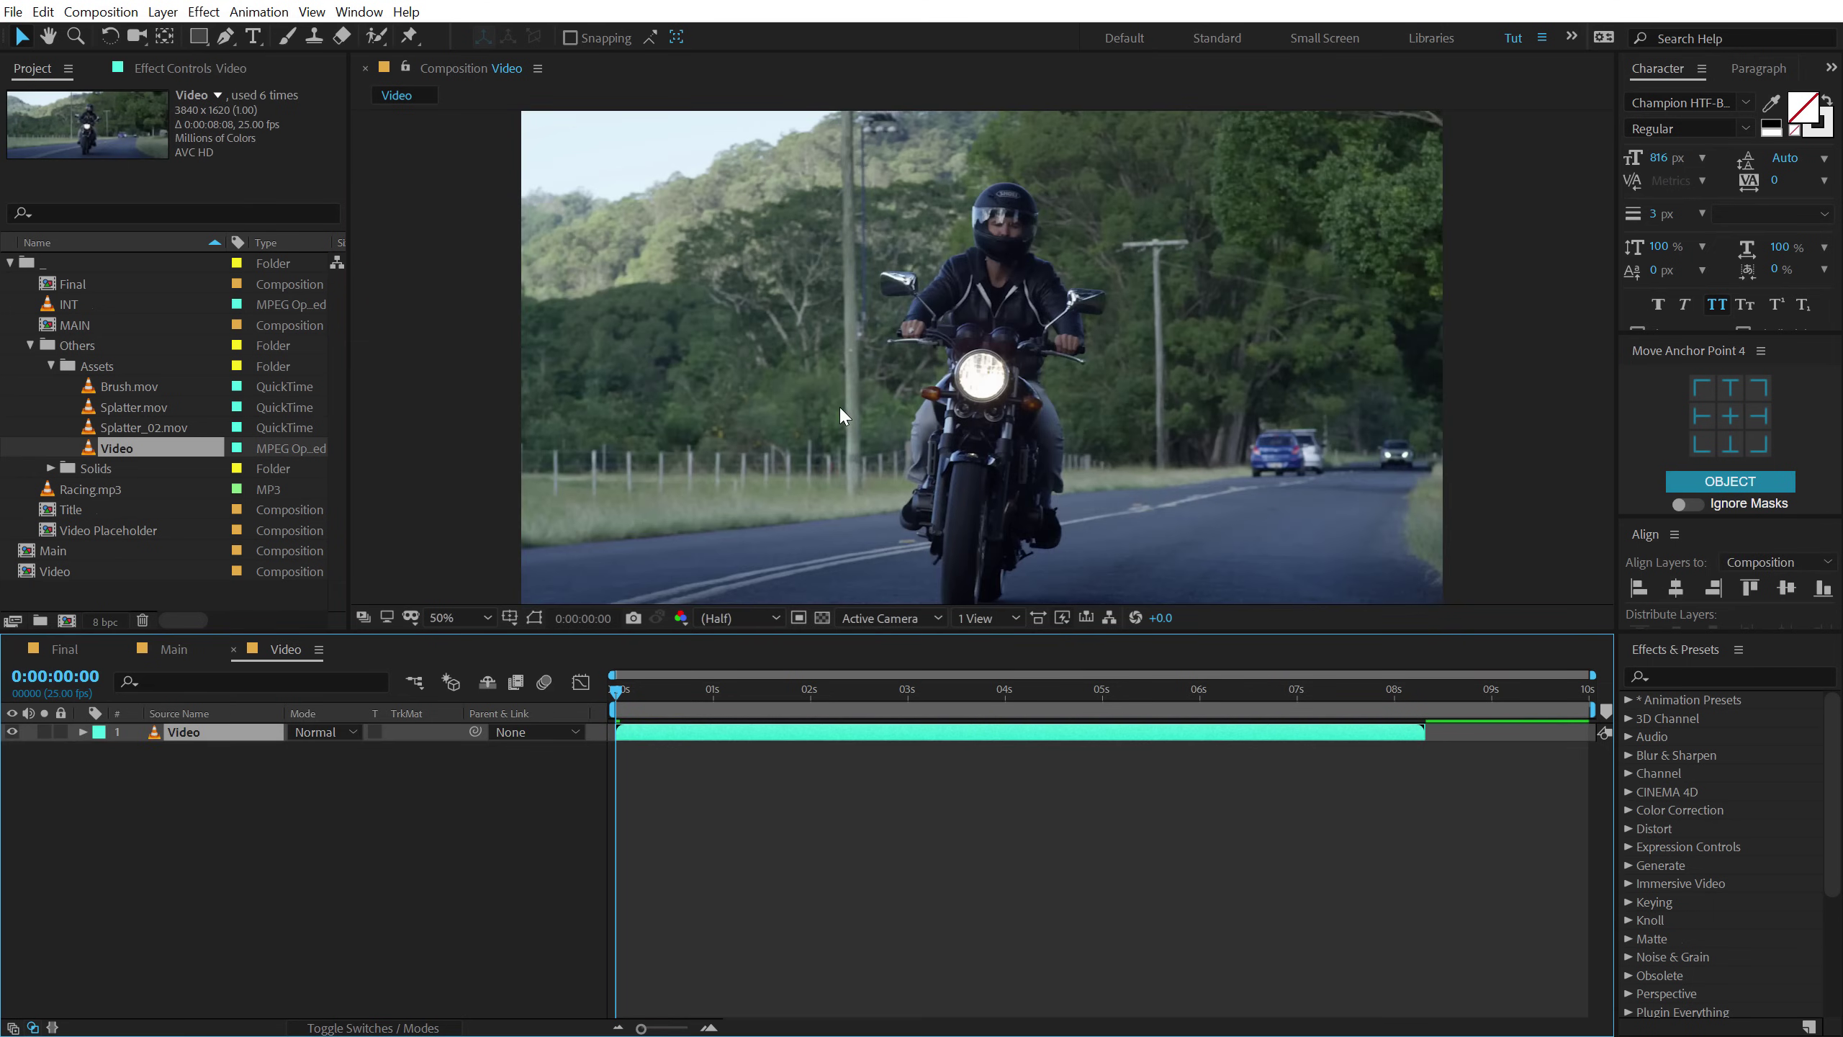
drag(625, 689, 980, 689)
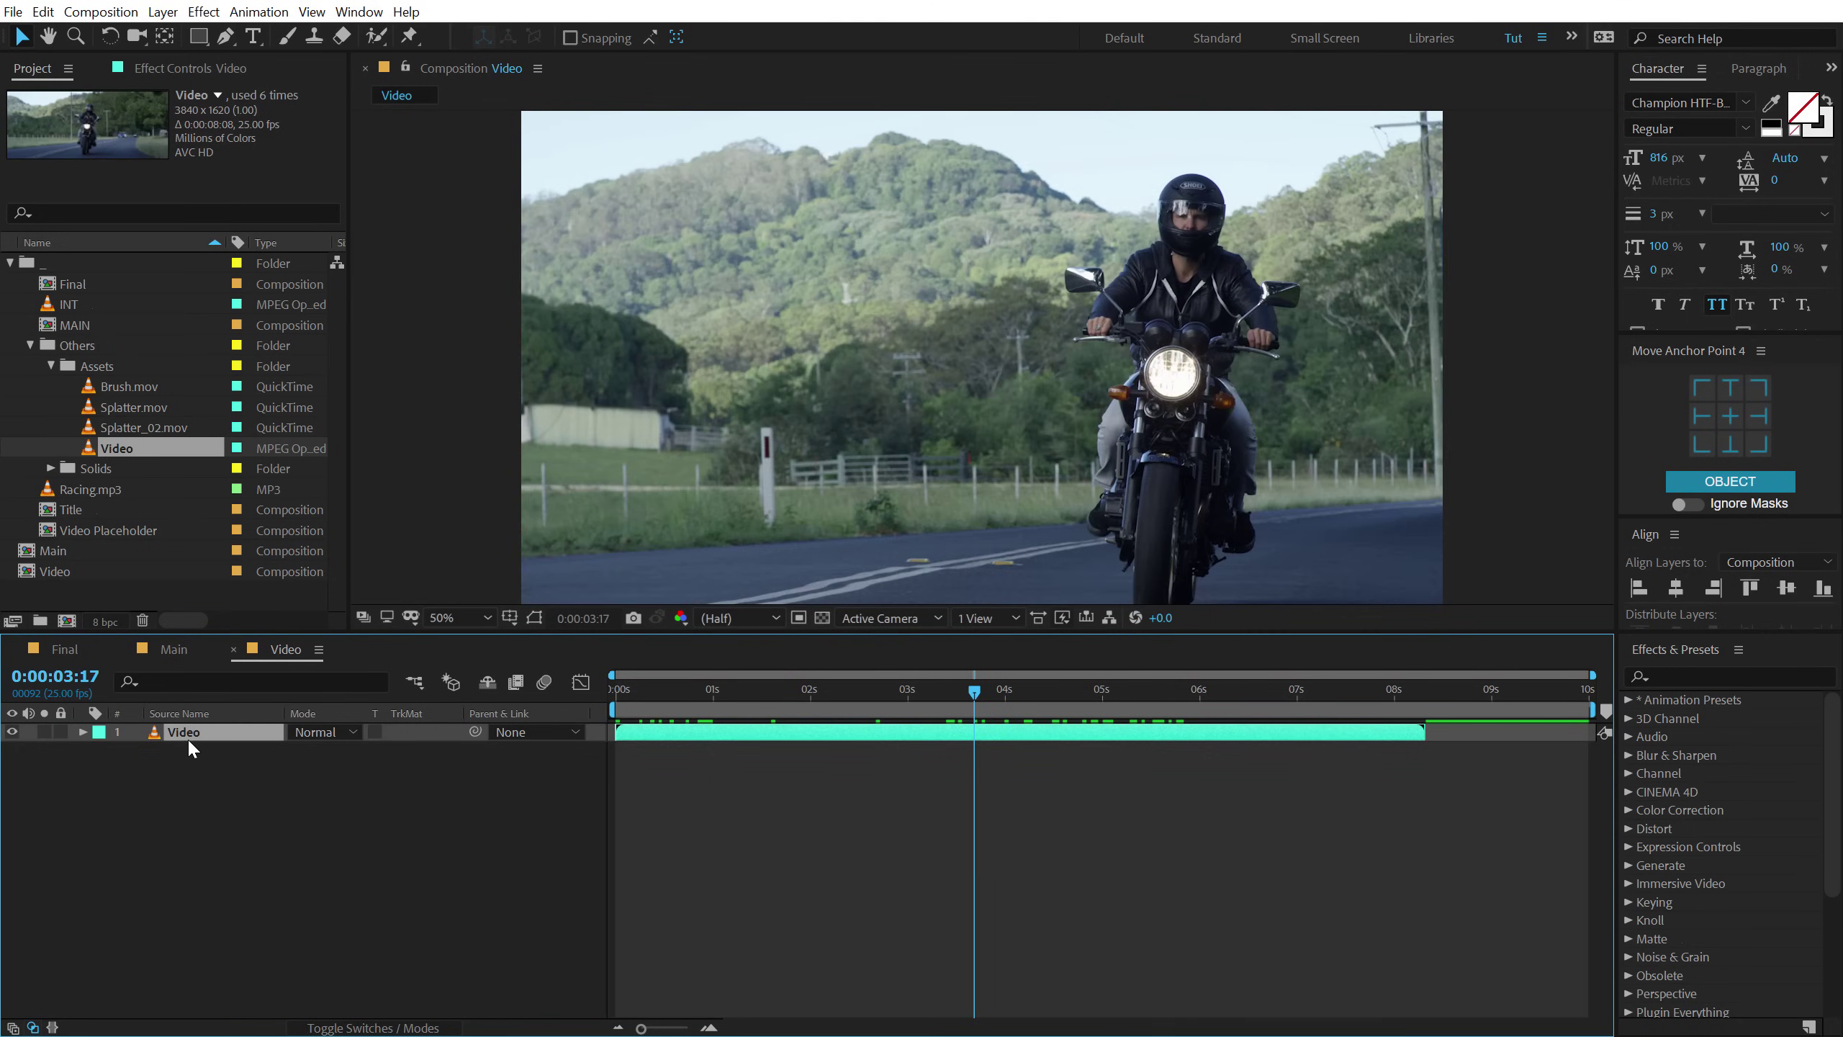
Scale the footage layer to 90%, check its bounds, then switch to Main.
key(s)
click(365, 749)
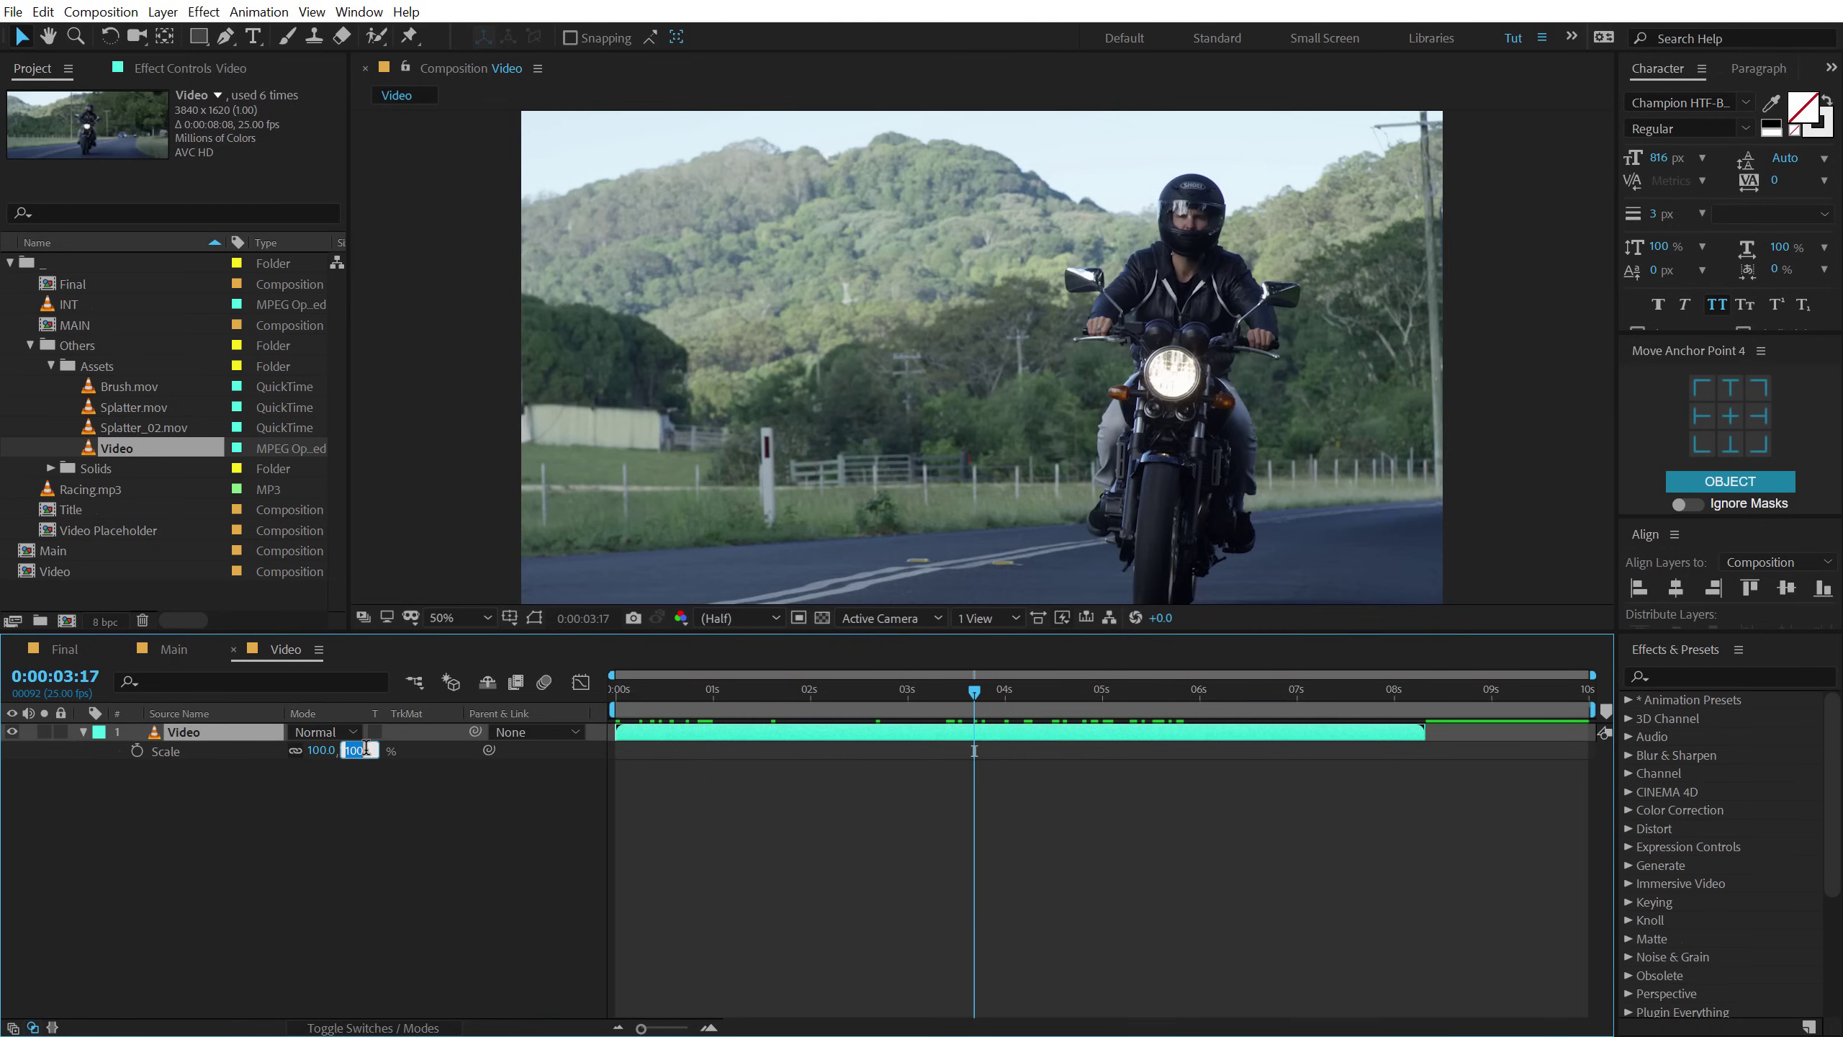
text(90)
key(Return)
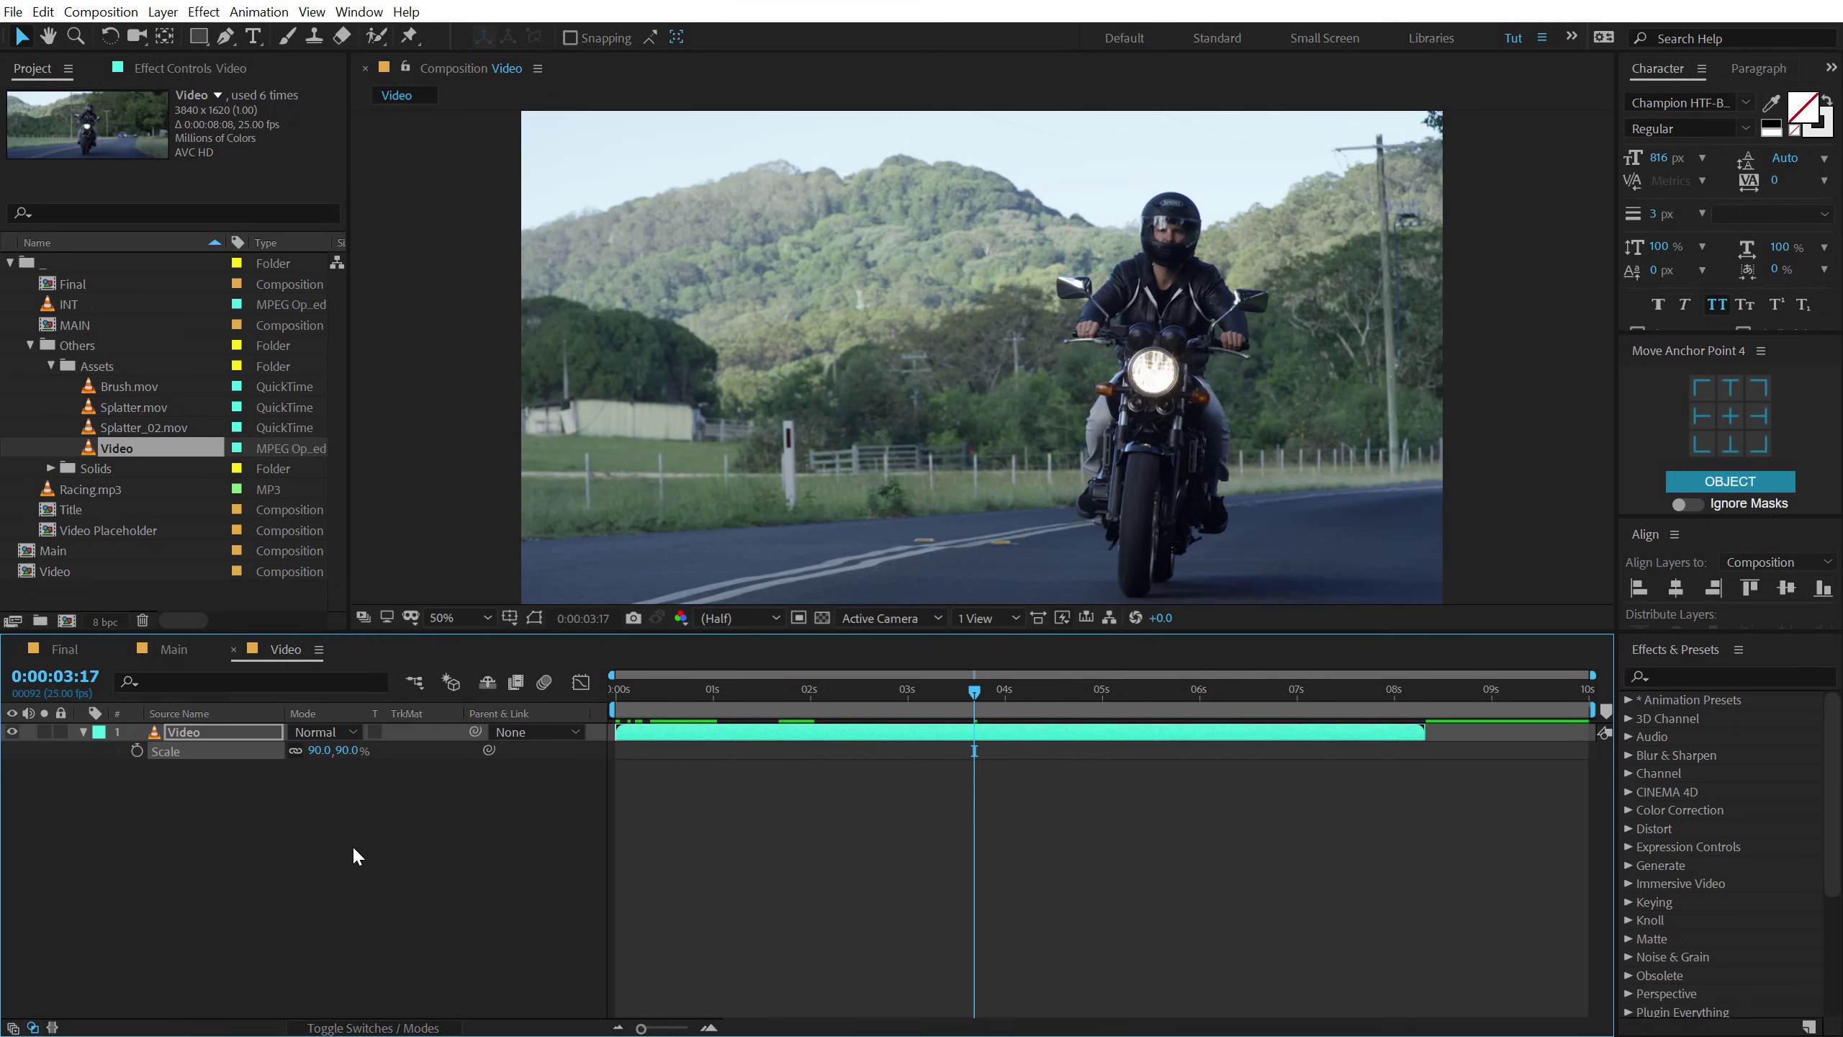
click(354, 845)
key(comma)
click(948, 383)
key(period)
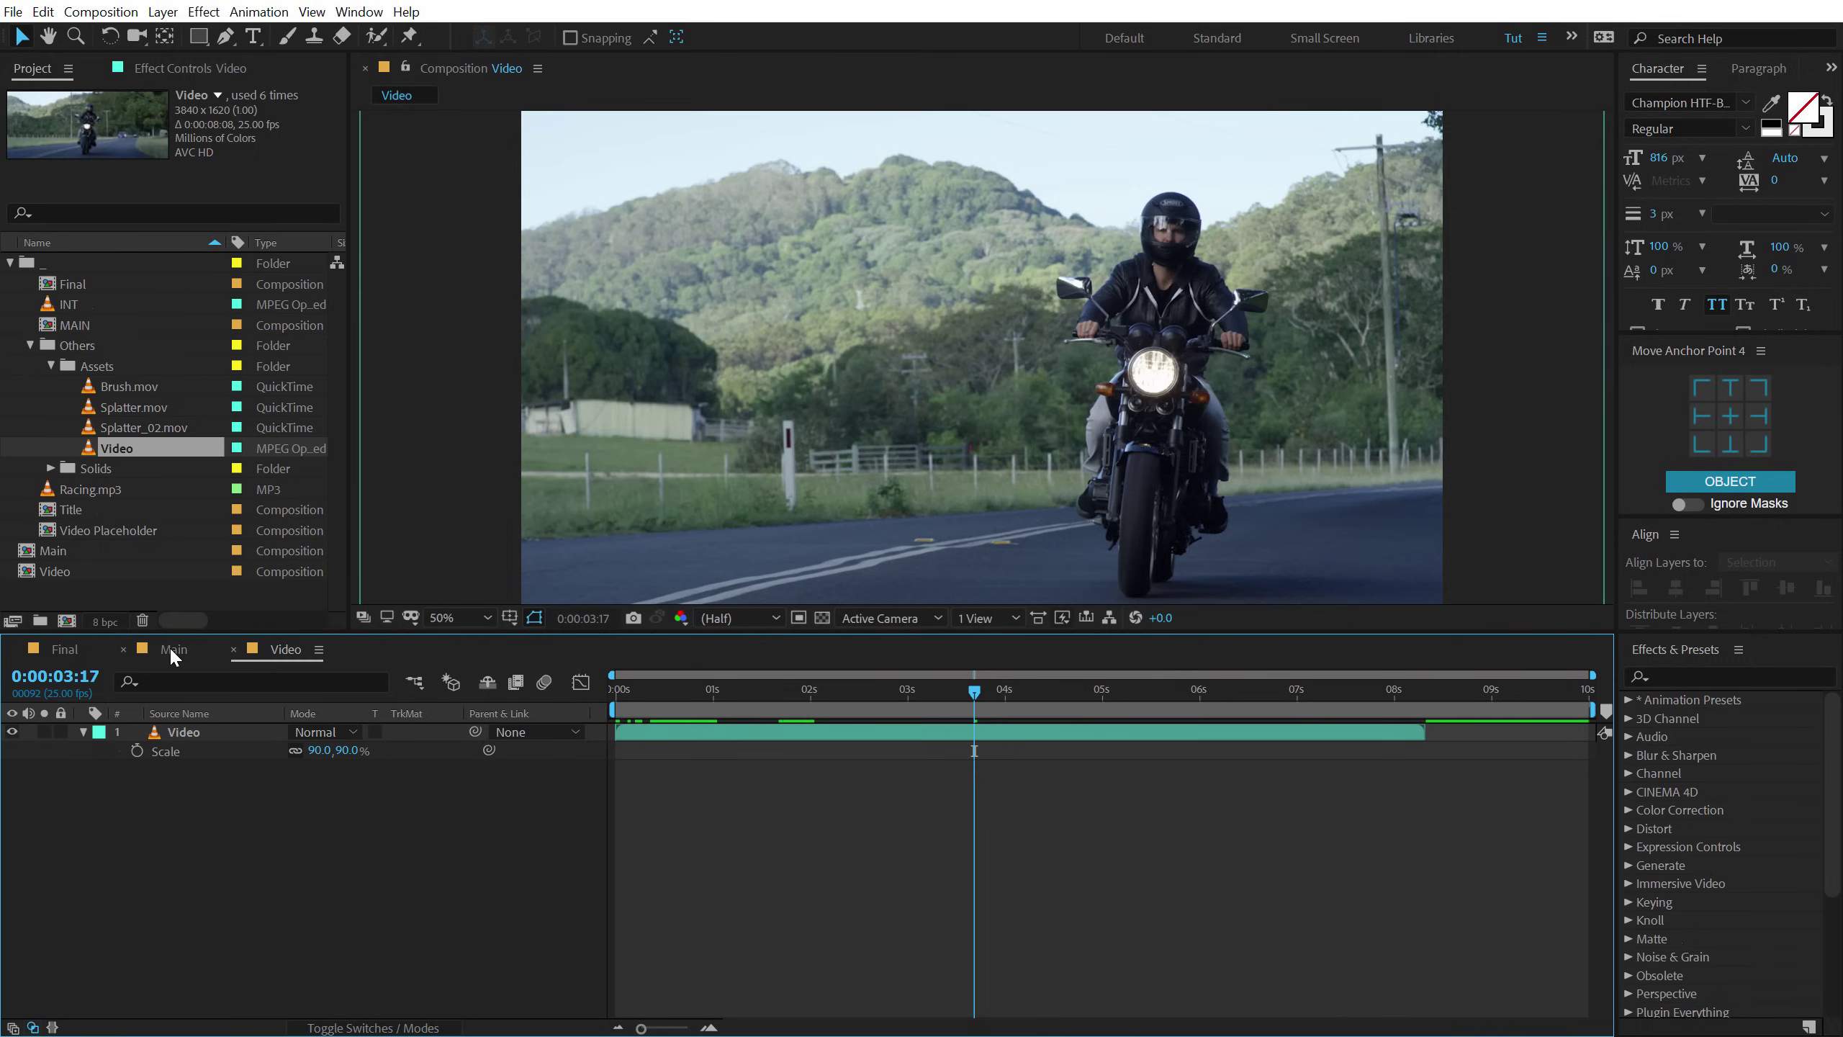
click(172, 649)
Add the Video composition to Main as a layer scaled to 75%.
click(9, 262)
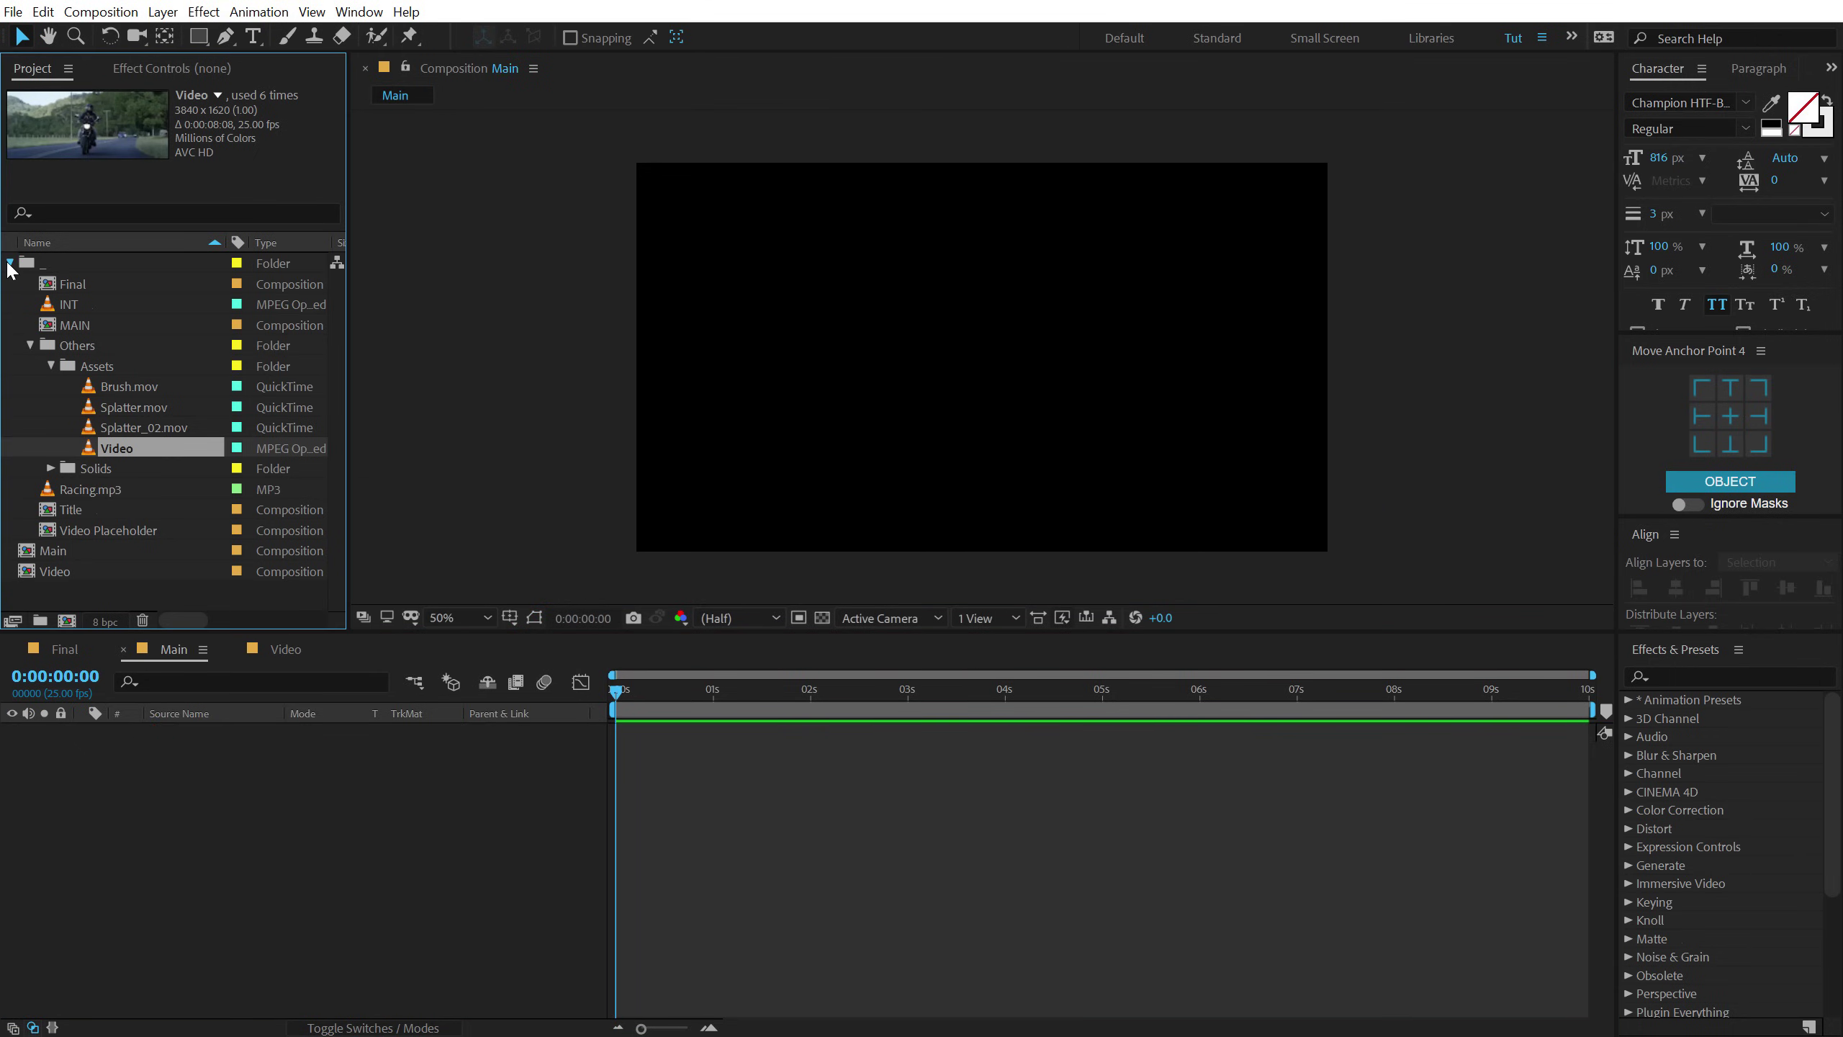
drag(58, 306, 219, 780)
key(s)
click(351, 750)
text(75)
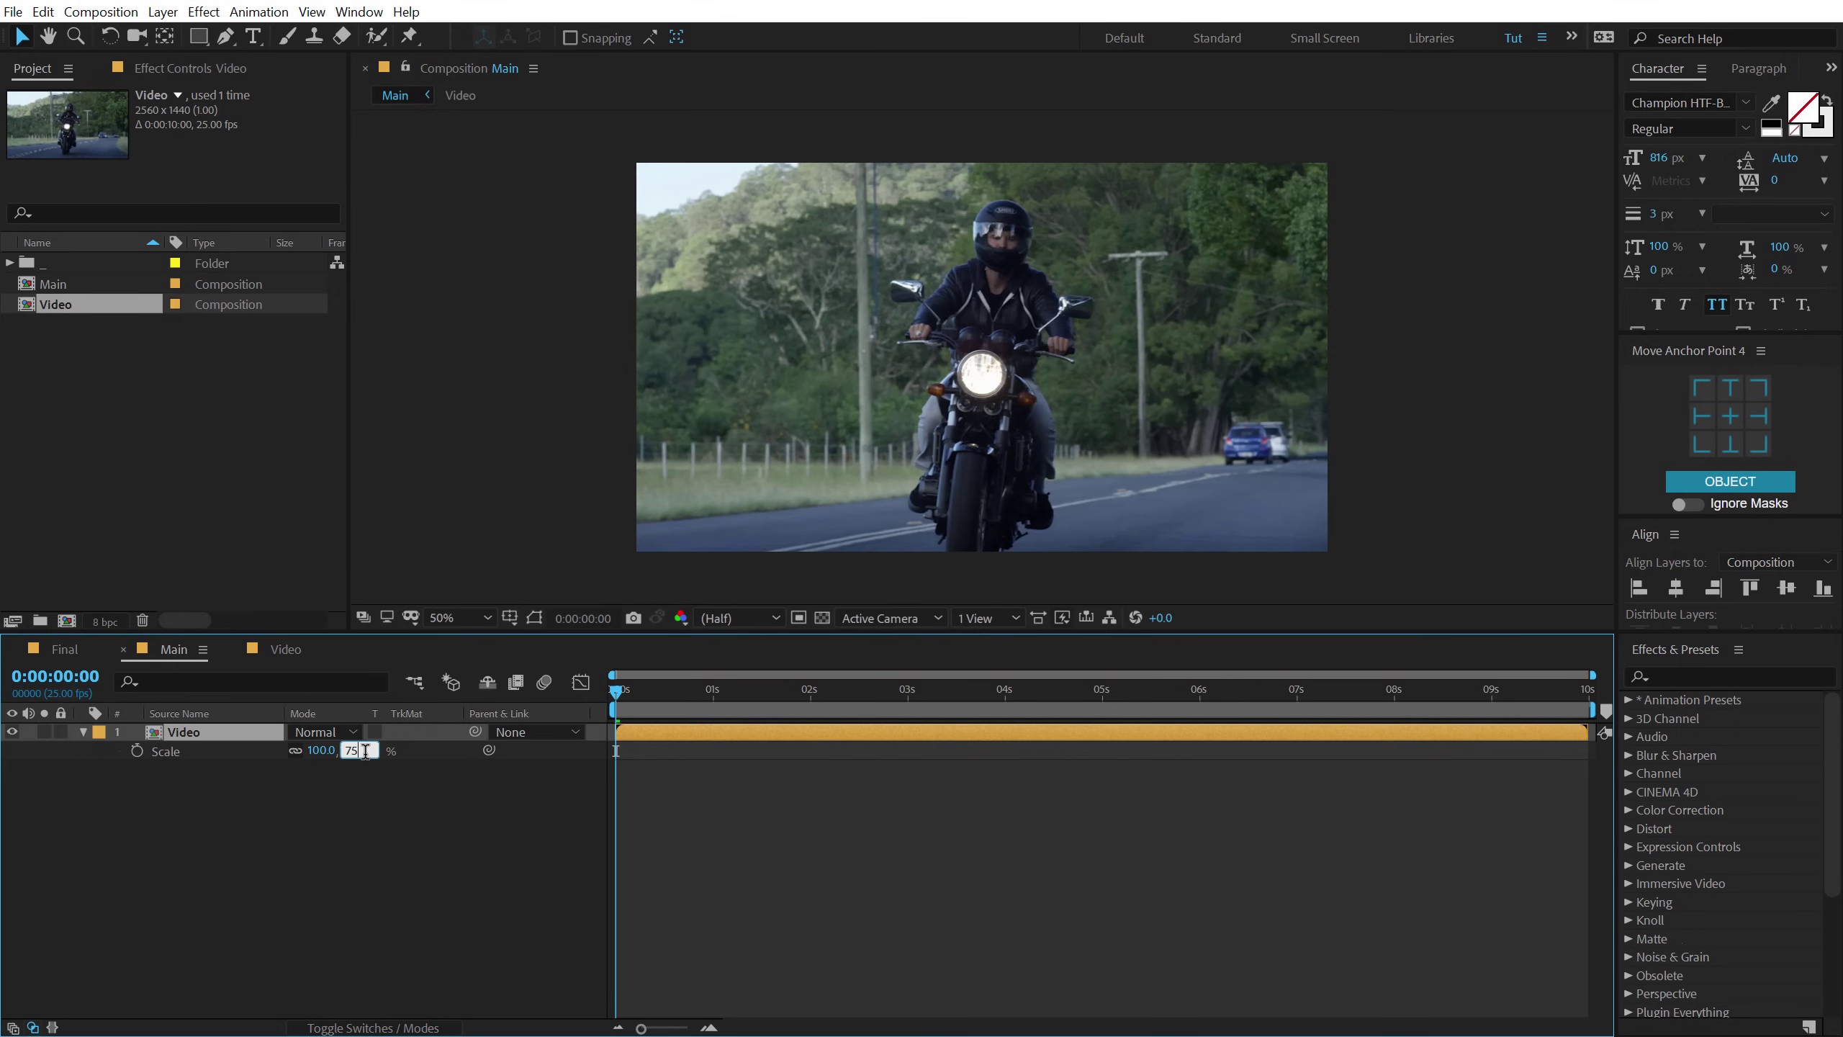
key(Return)
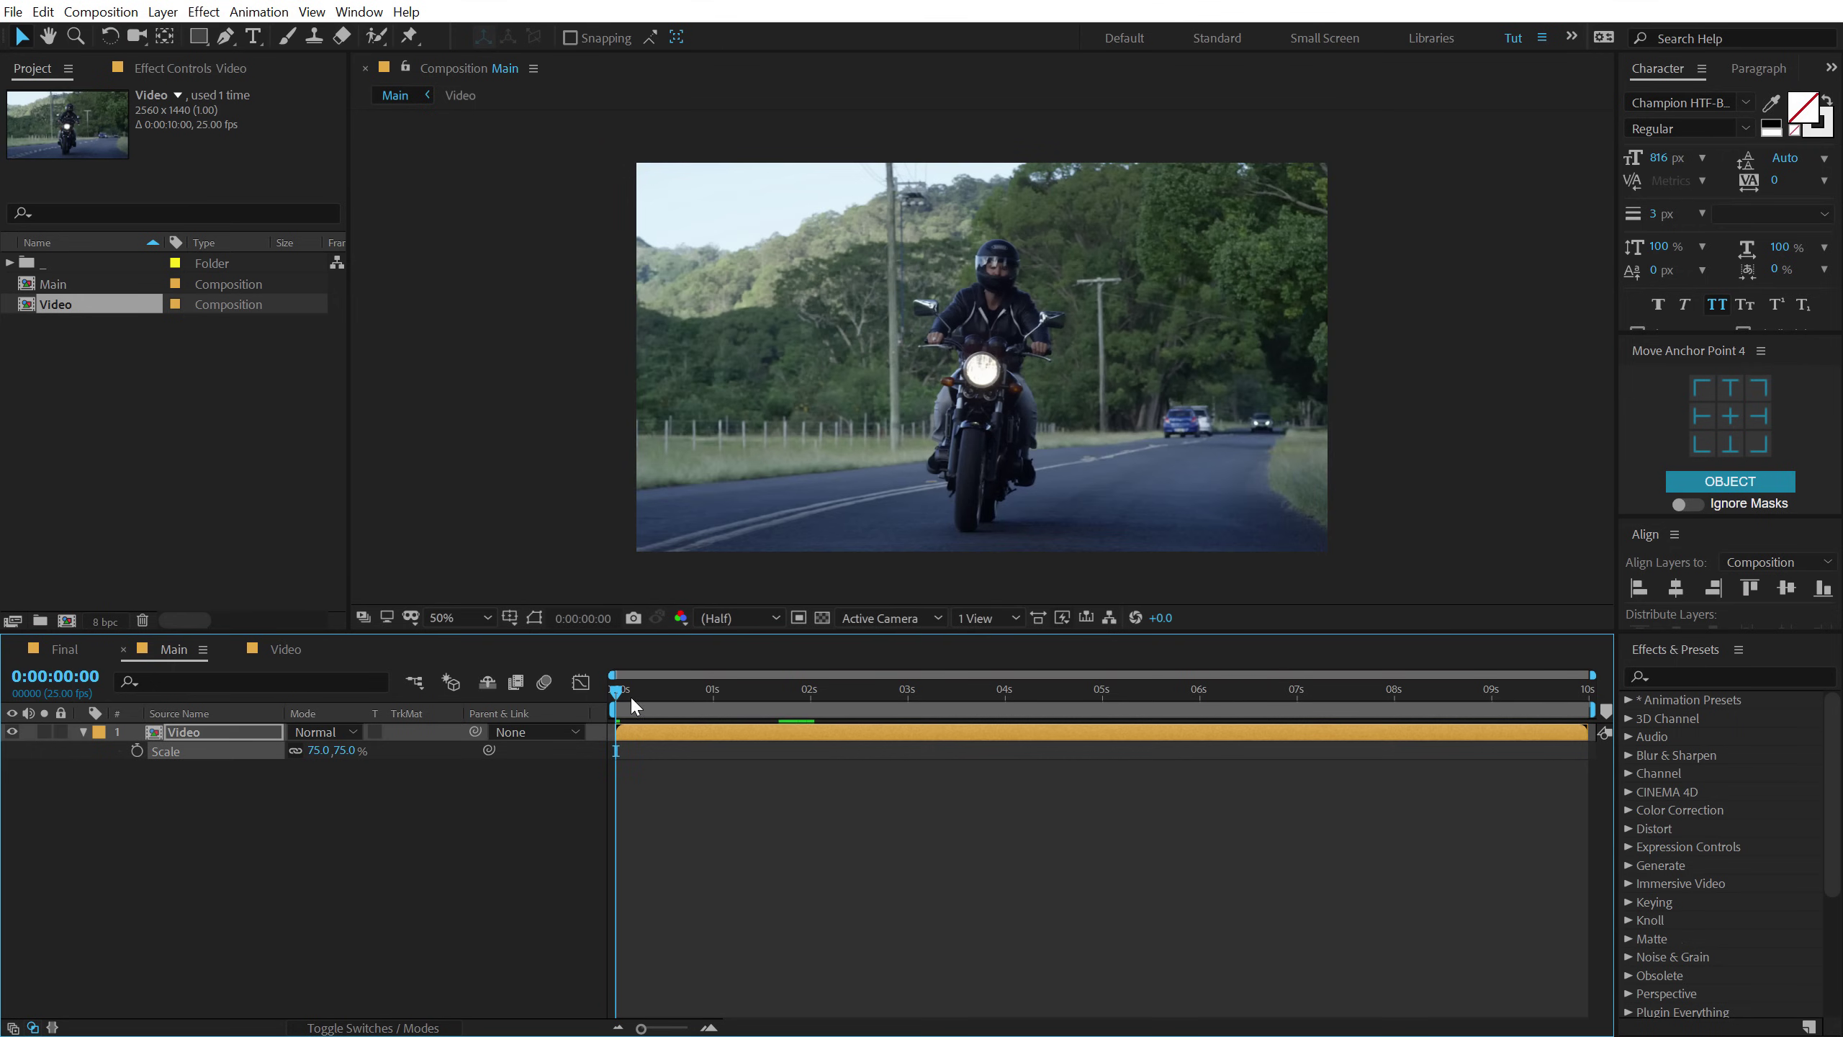
Duplicate the Video layer so two copies are stacked.
drag(648, 694, 811, 732)
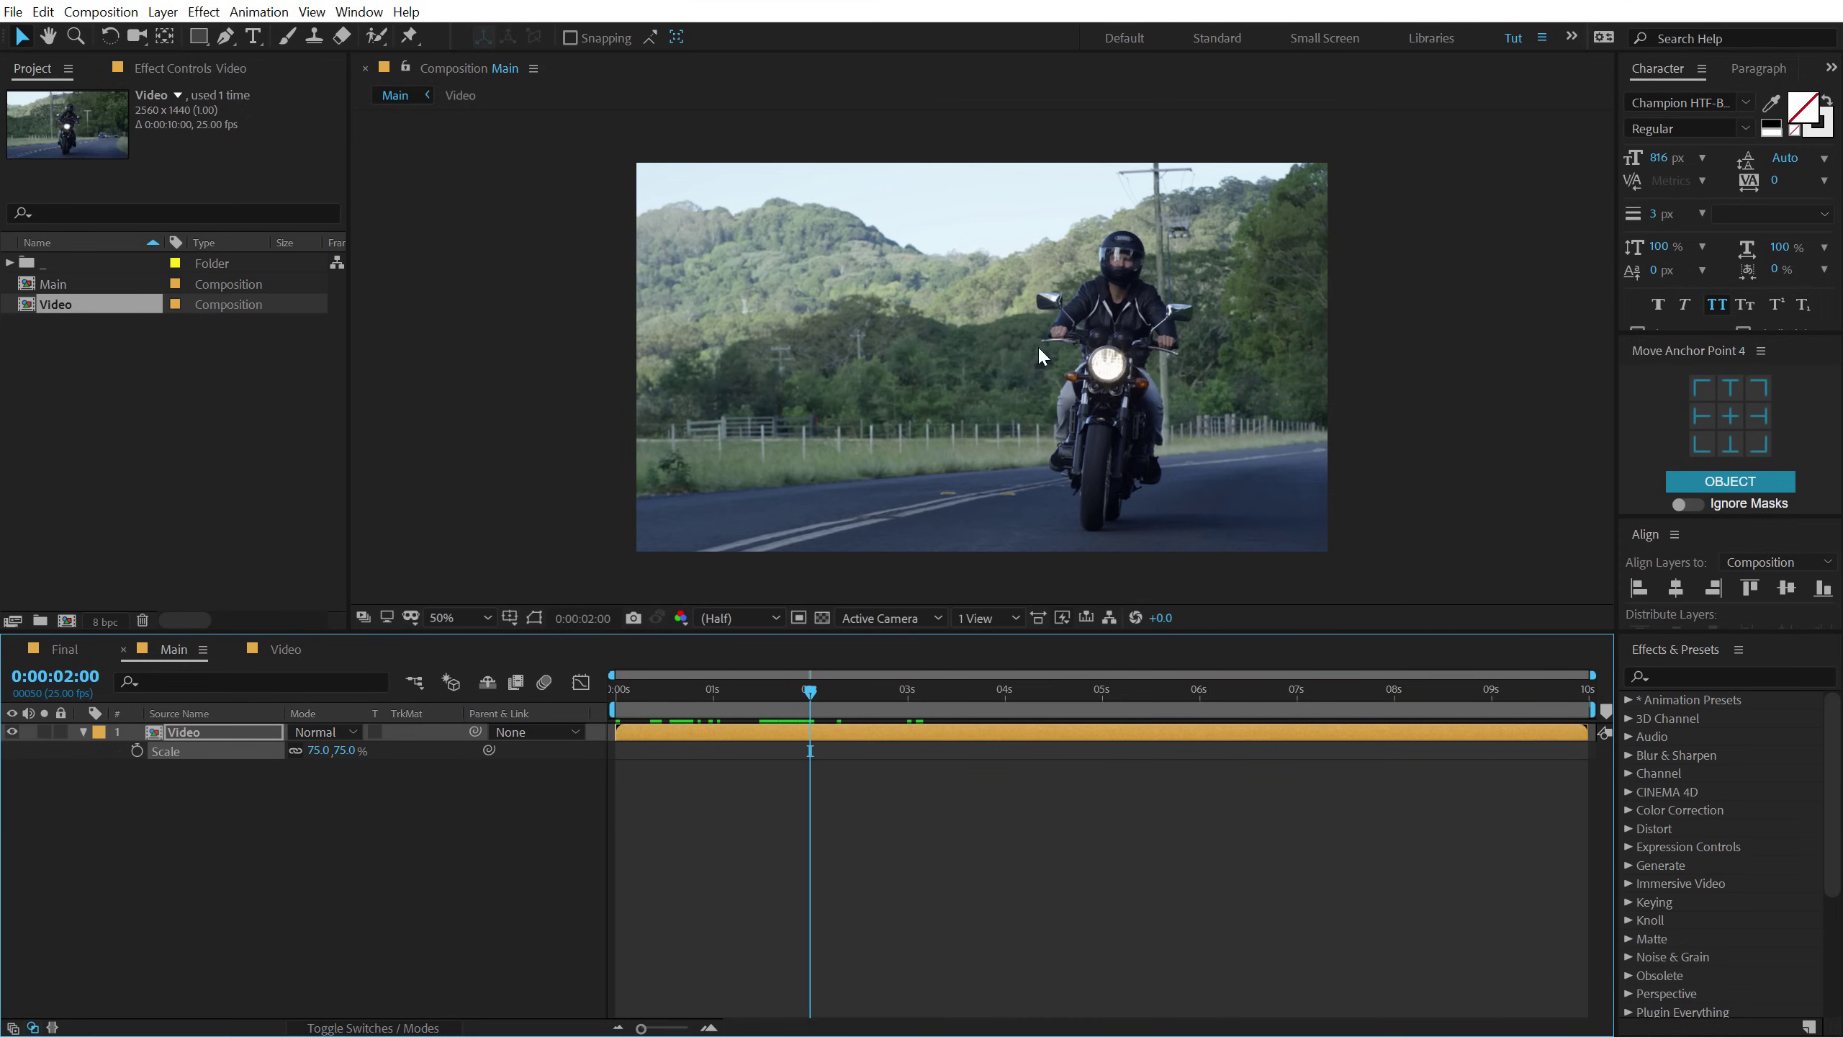
click(198, 732)
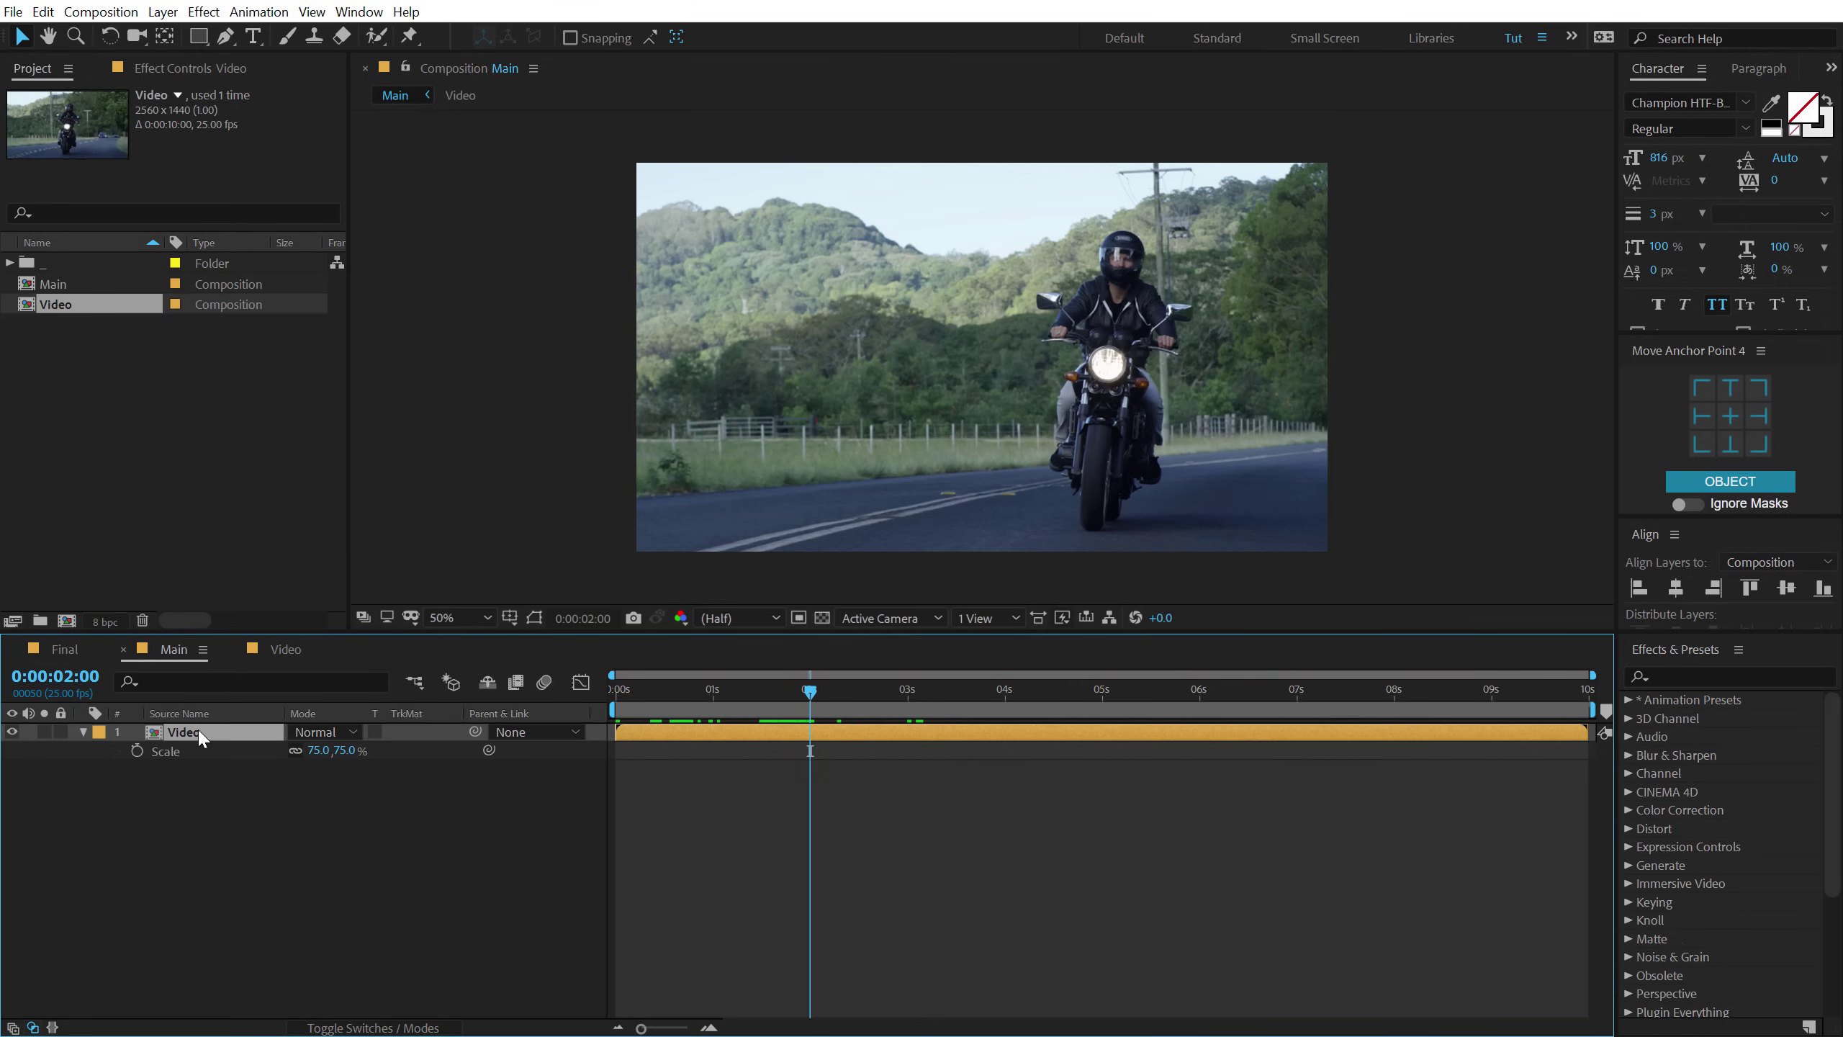
key(ctrl+d)
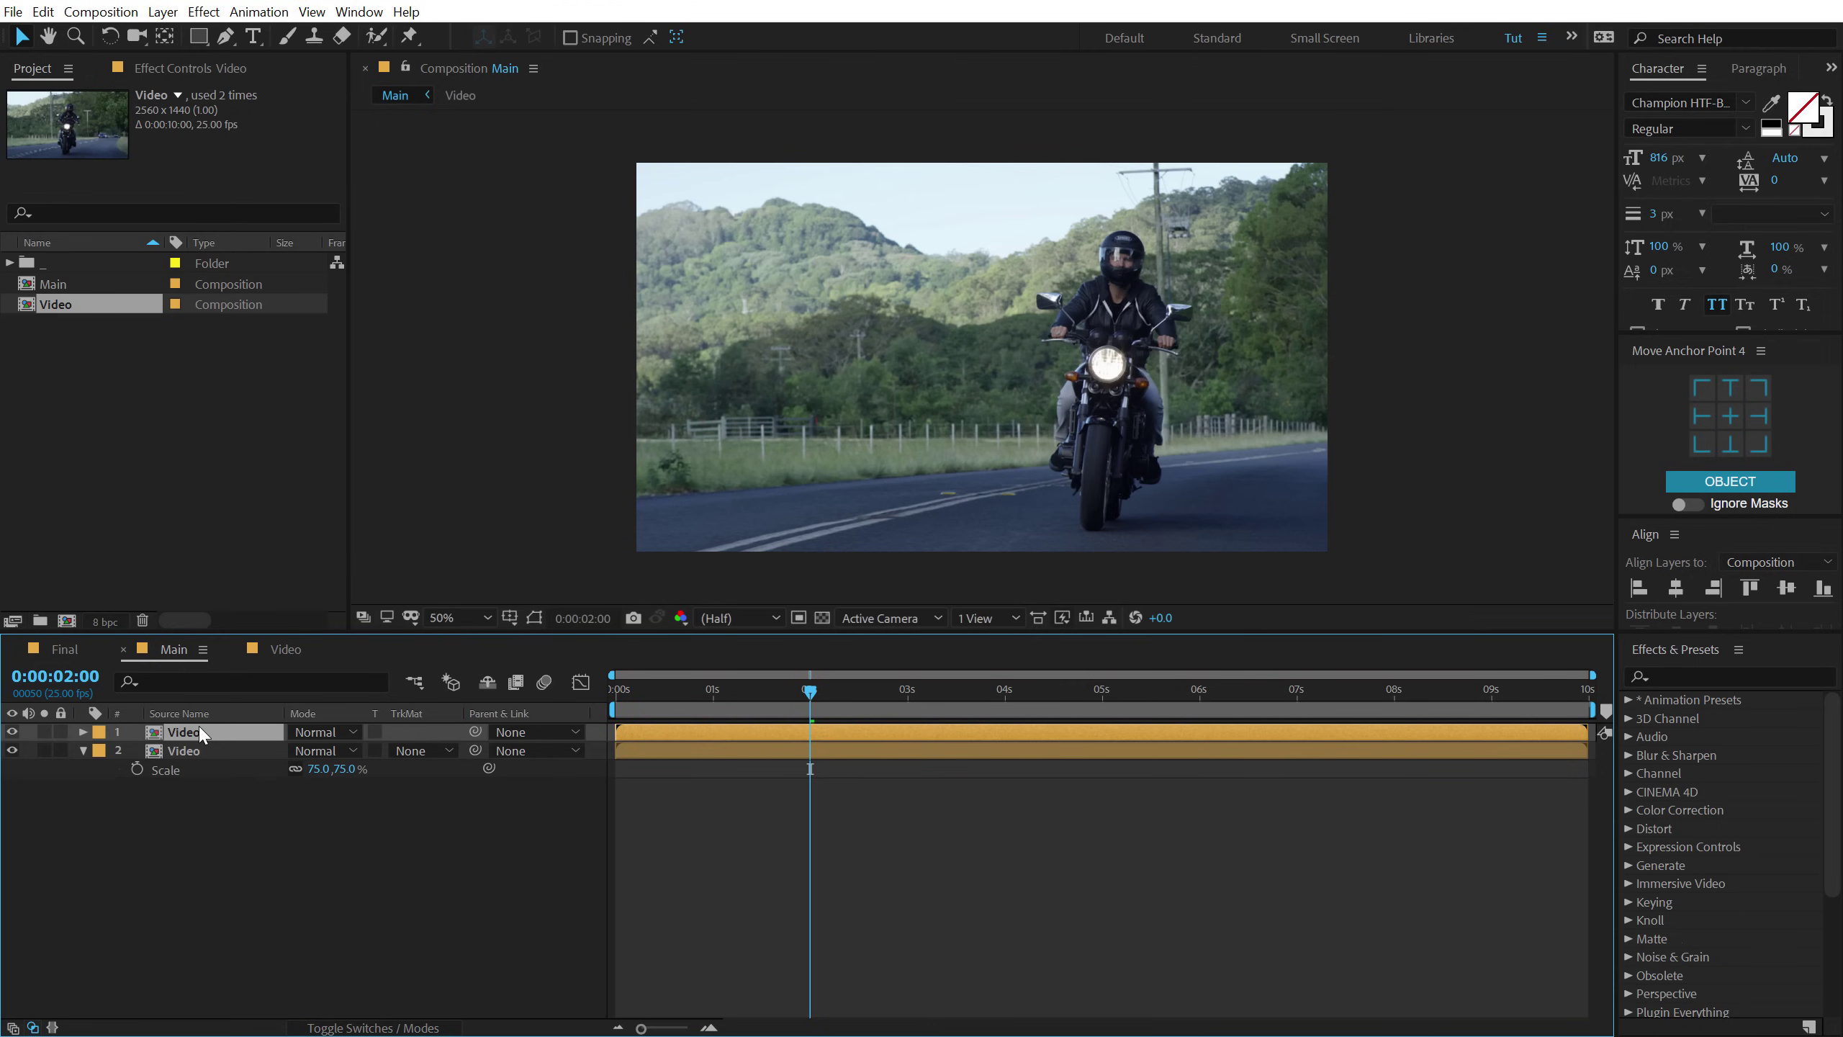
Freeze the top Video layer's frame and trim it to start at 2 seconds.
right_click(828, 727)
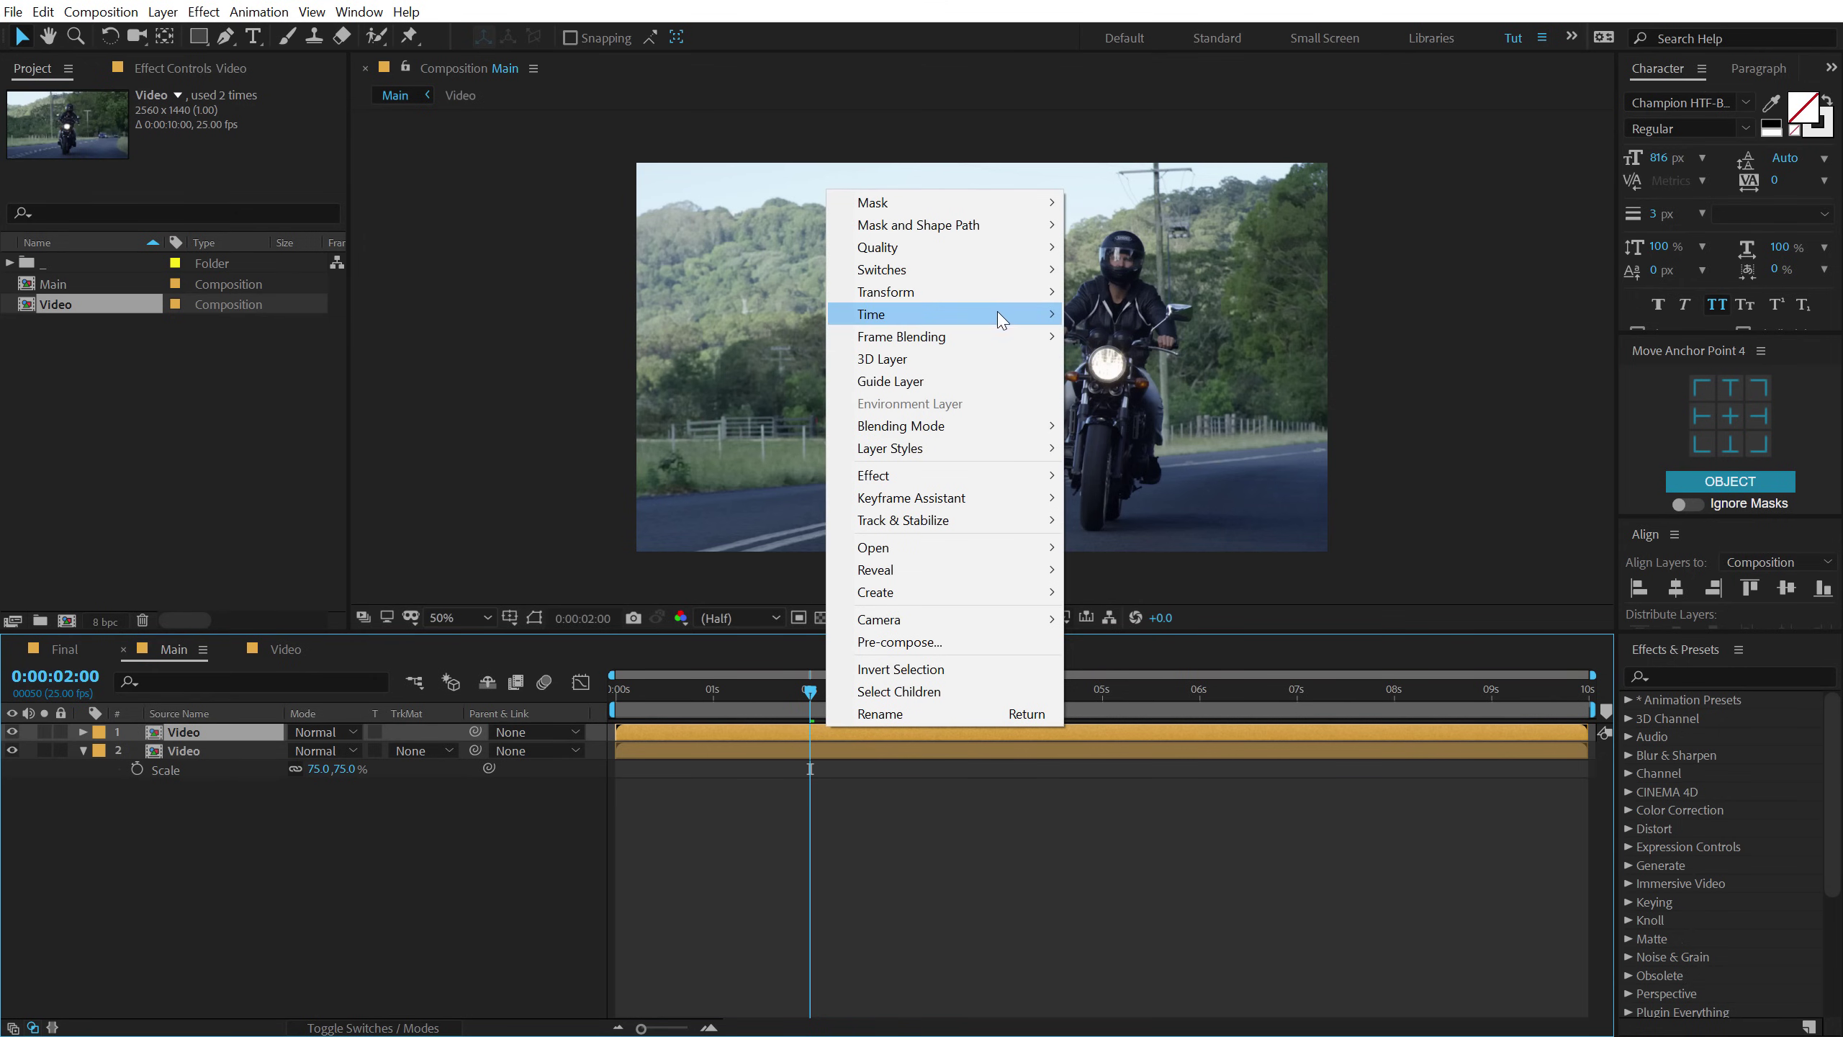
mouse_move(1045, 313)
click(1131, 381)
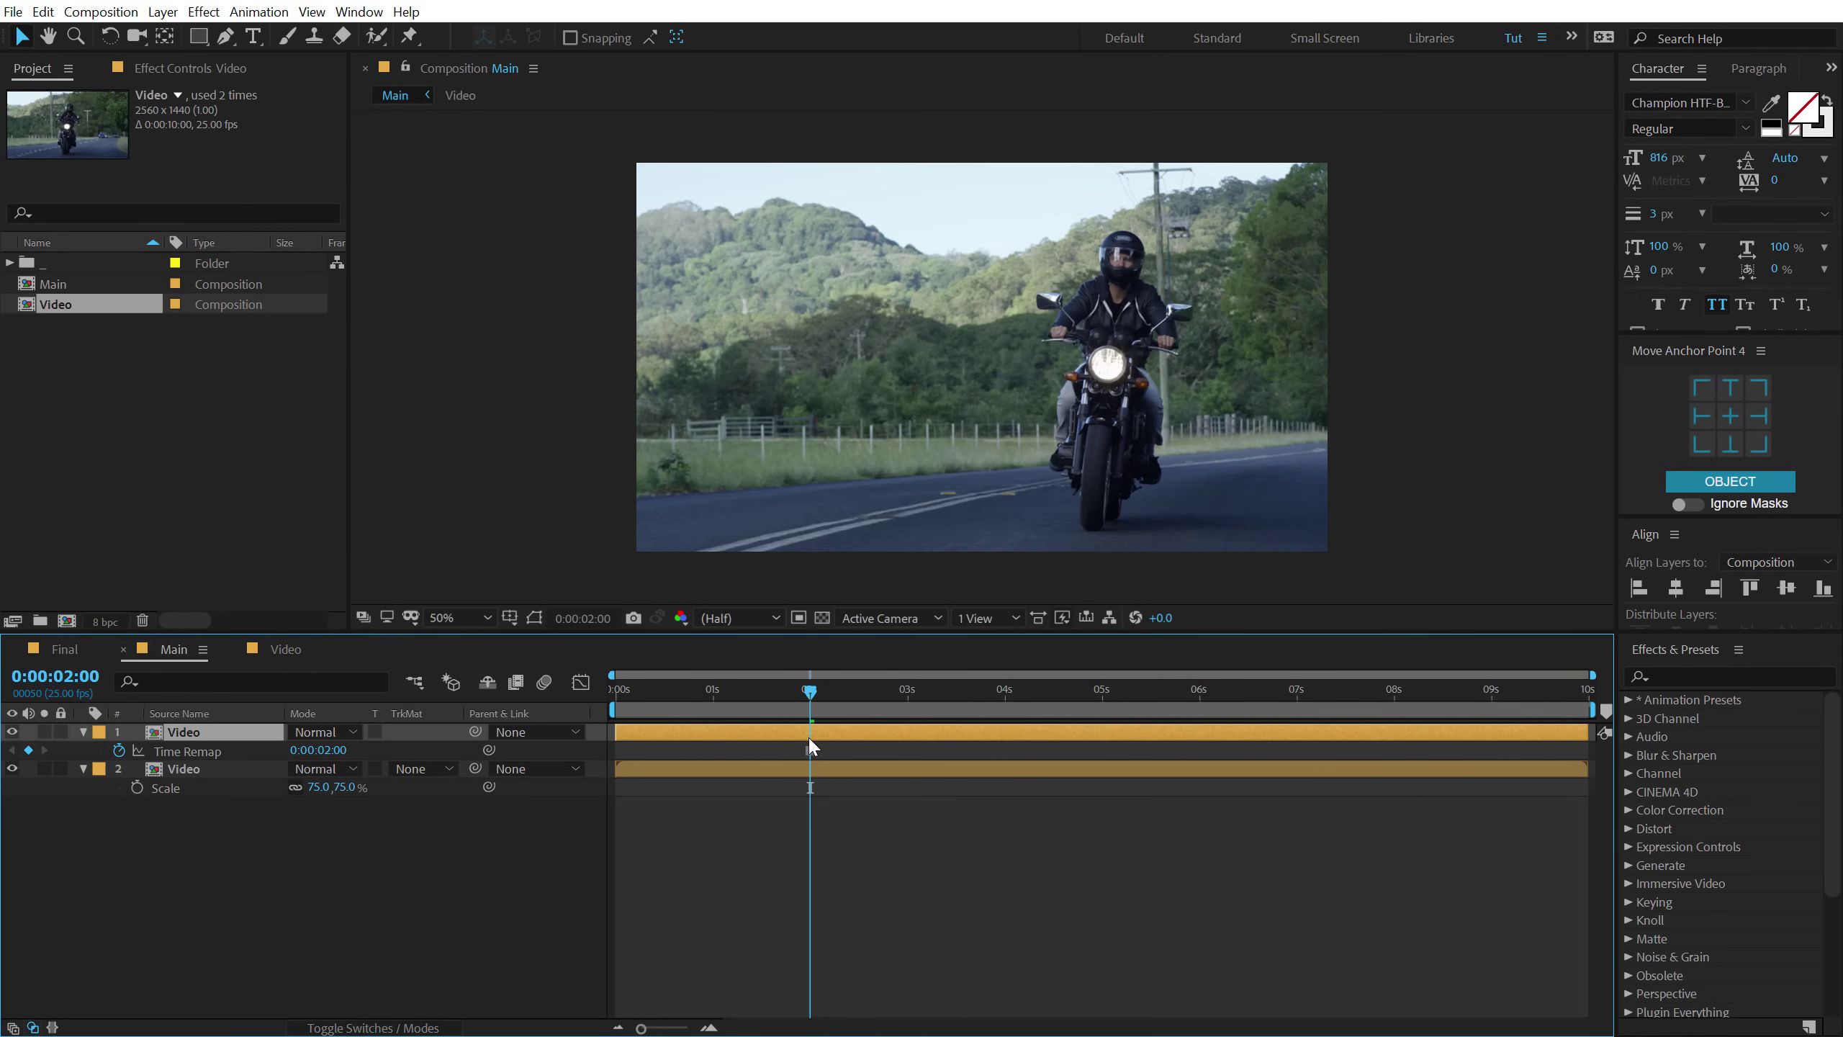
key(alt+bracketleft)
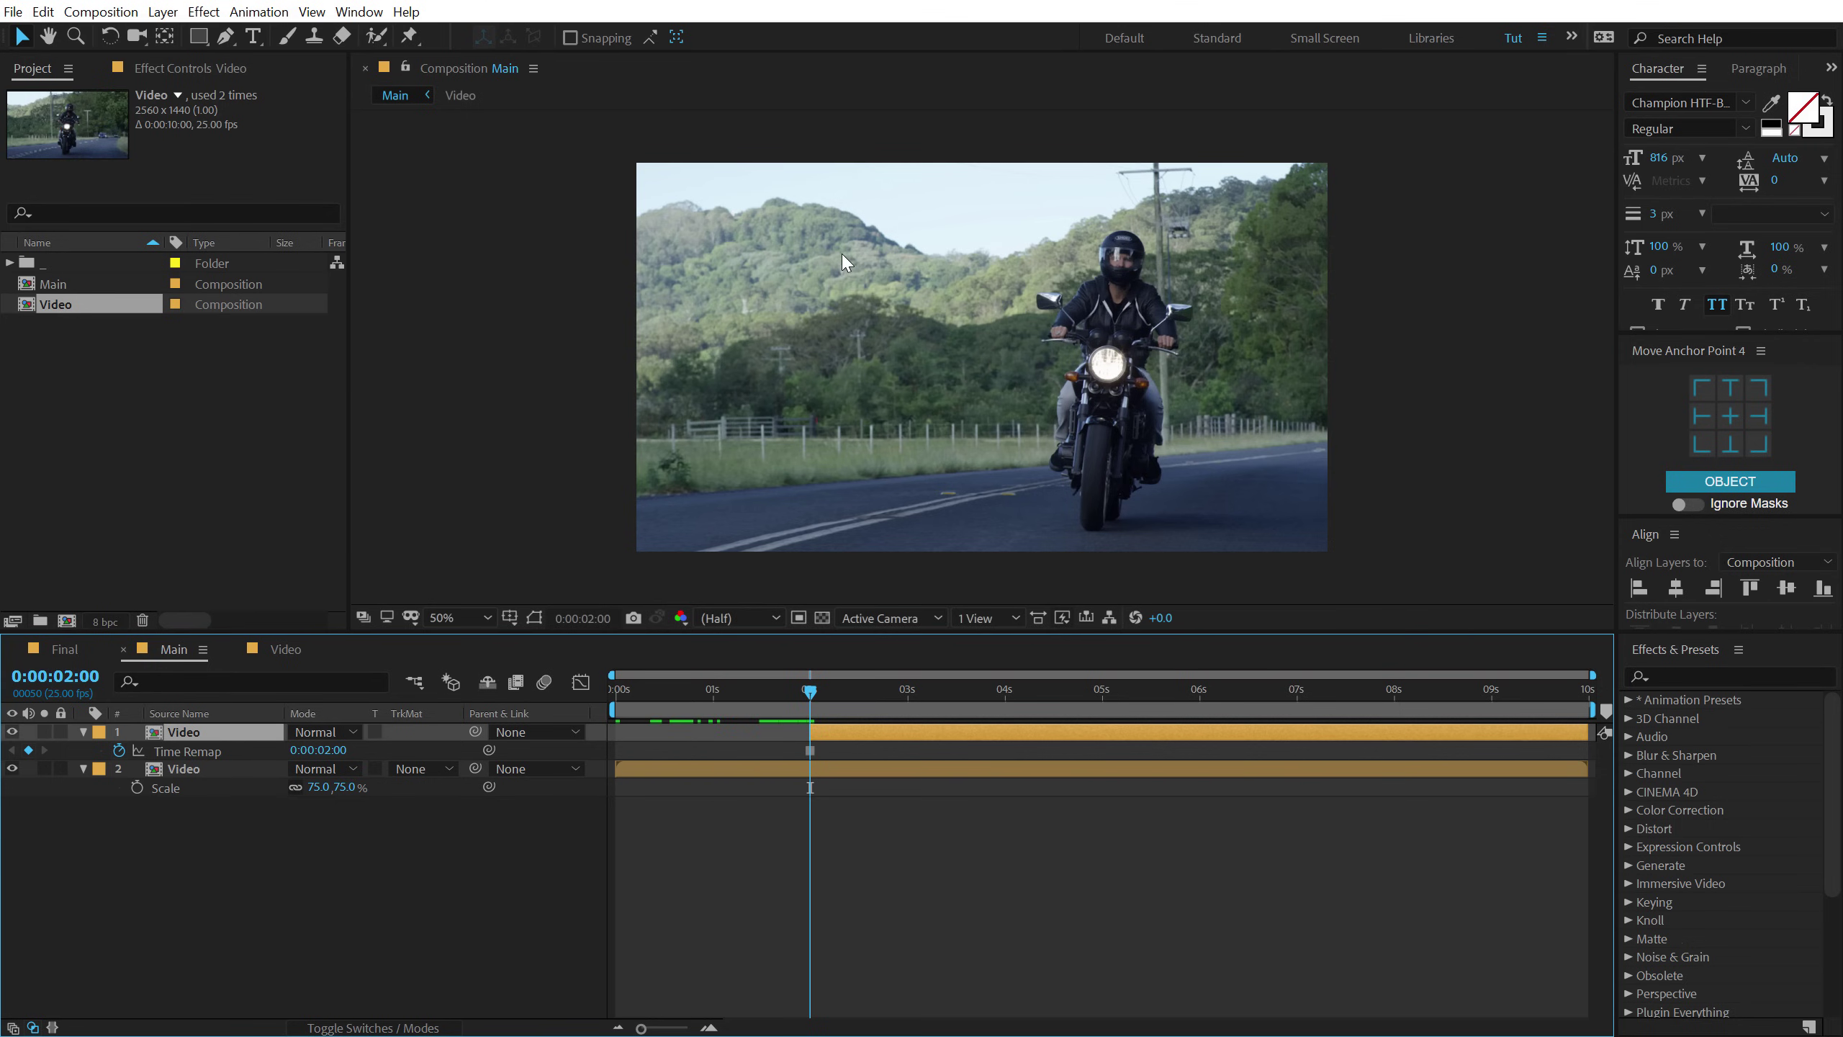
click(83, 732)
Split the second Video layer at 2 seconds and slide the split-off part later.
drag(754, 694, 811, 704)
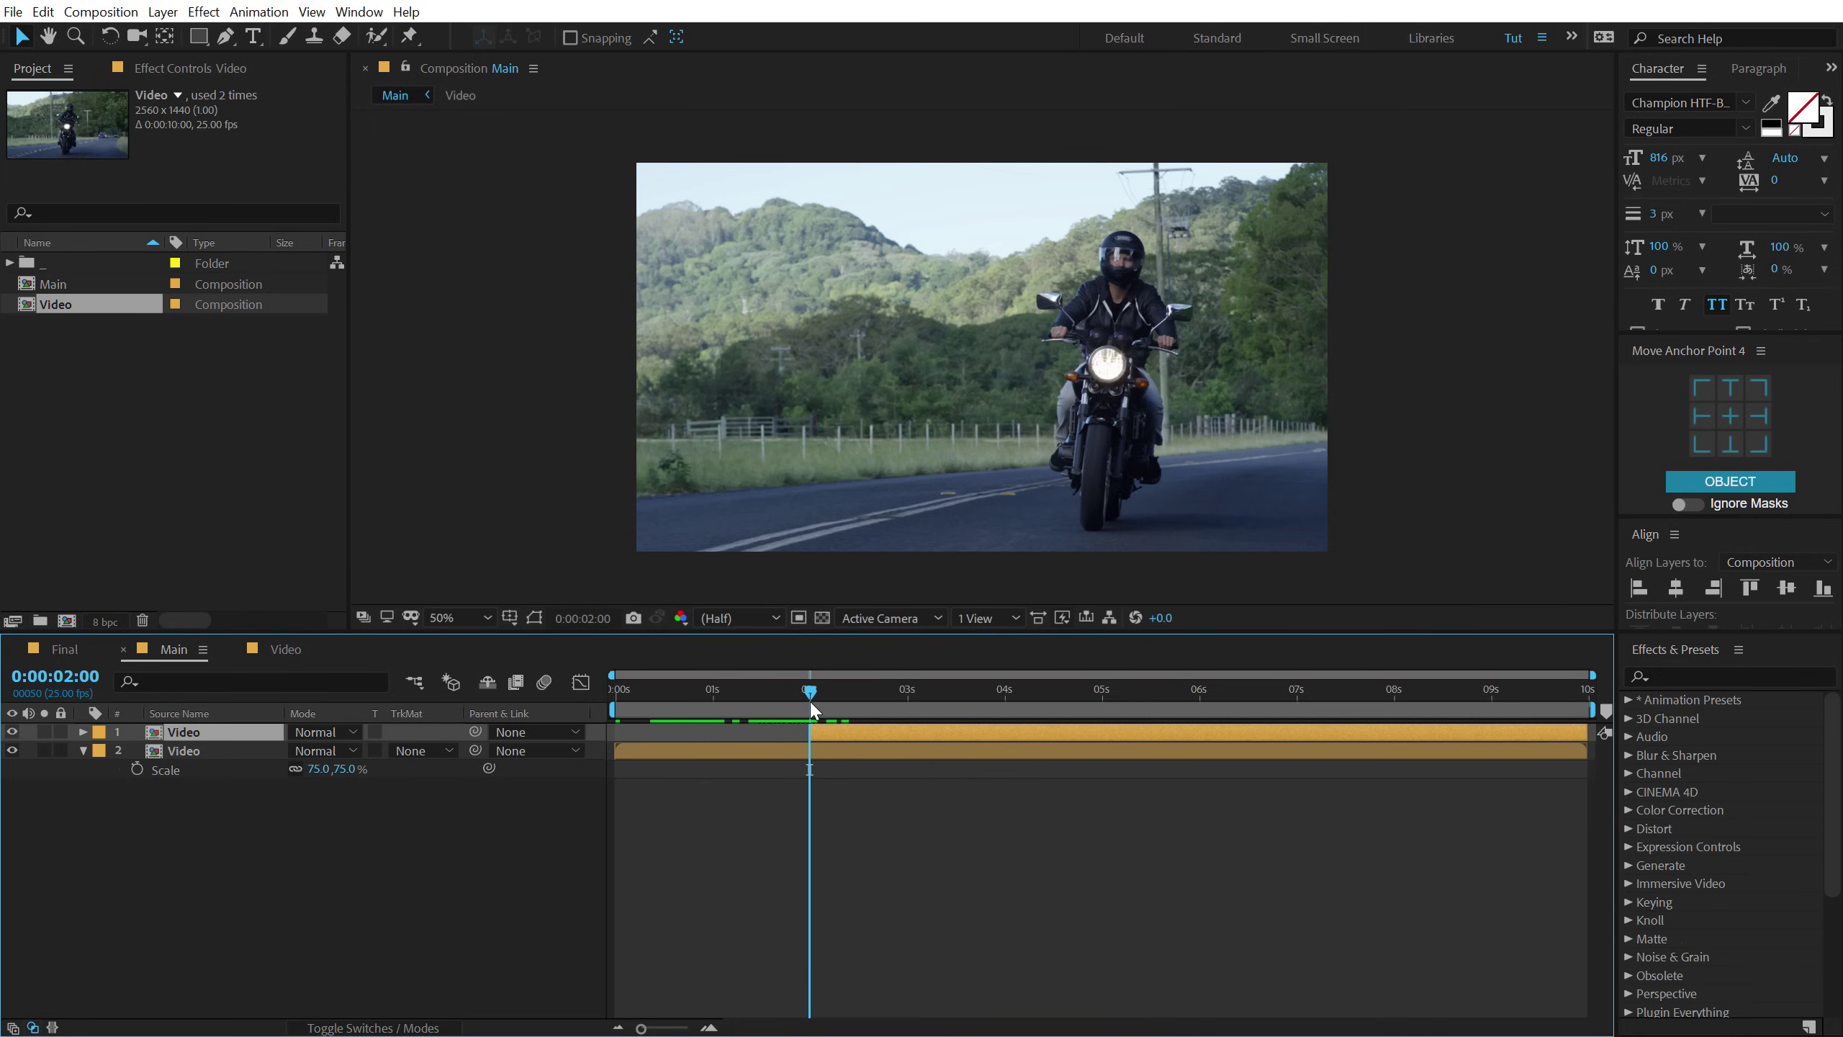
click(813, 750)
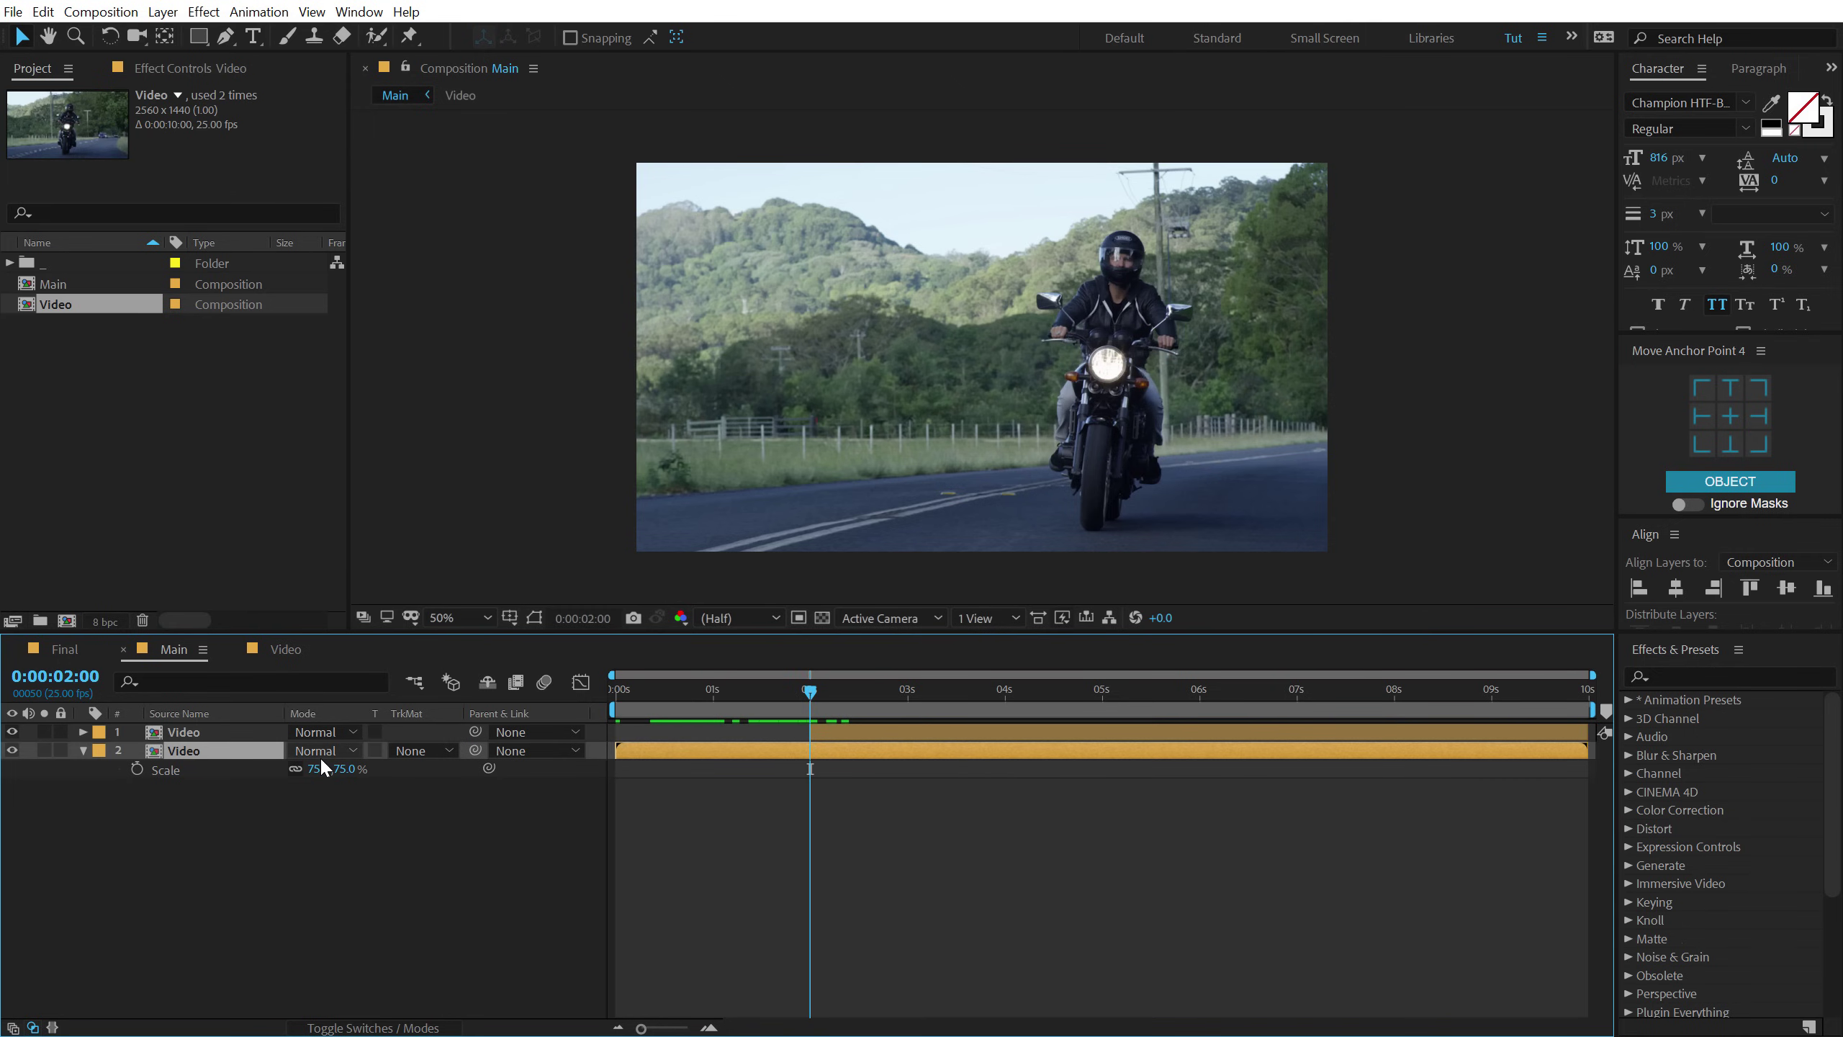
key(ctrl+shift+d)
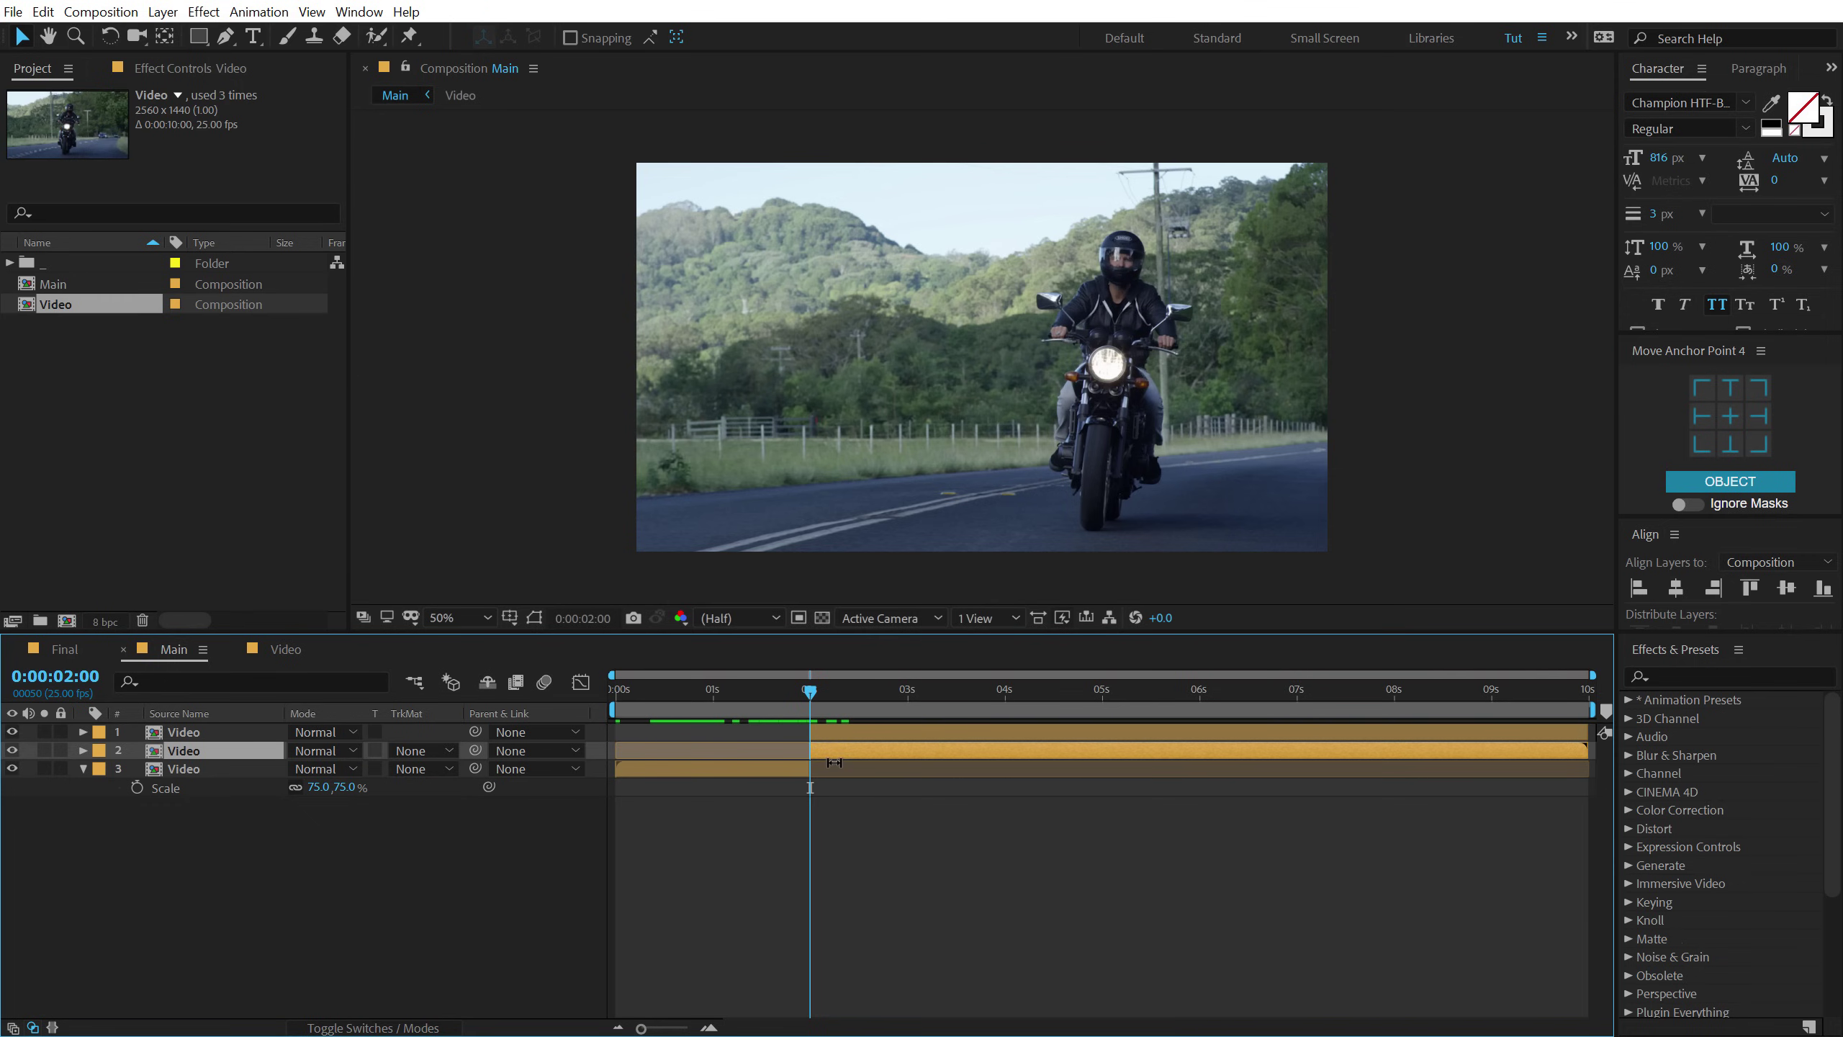
drag(829, 750, 1486, 751)
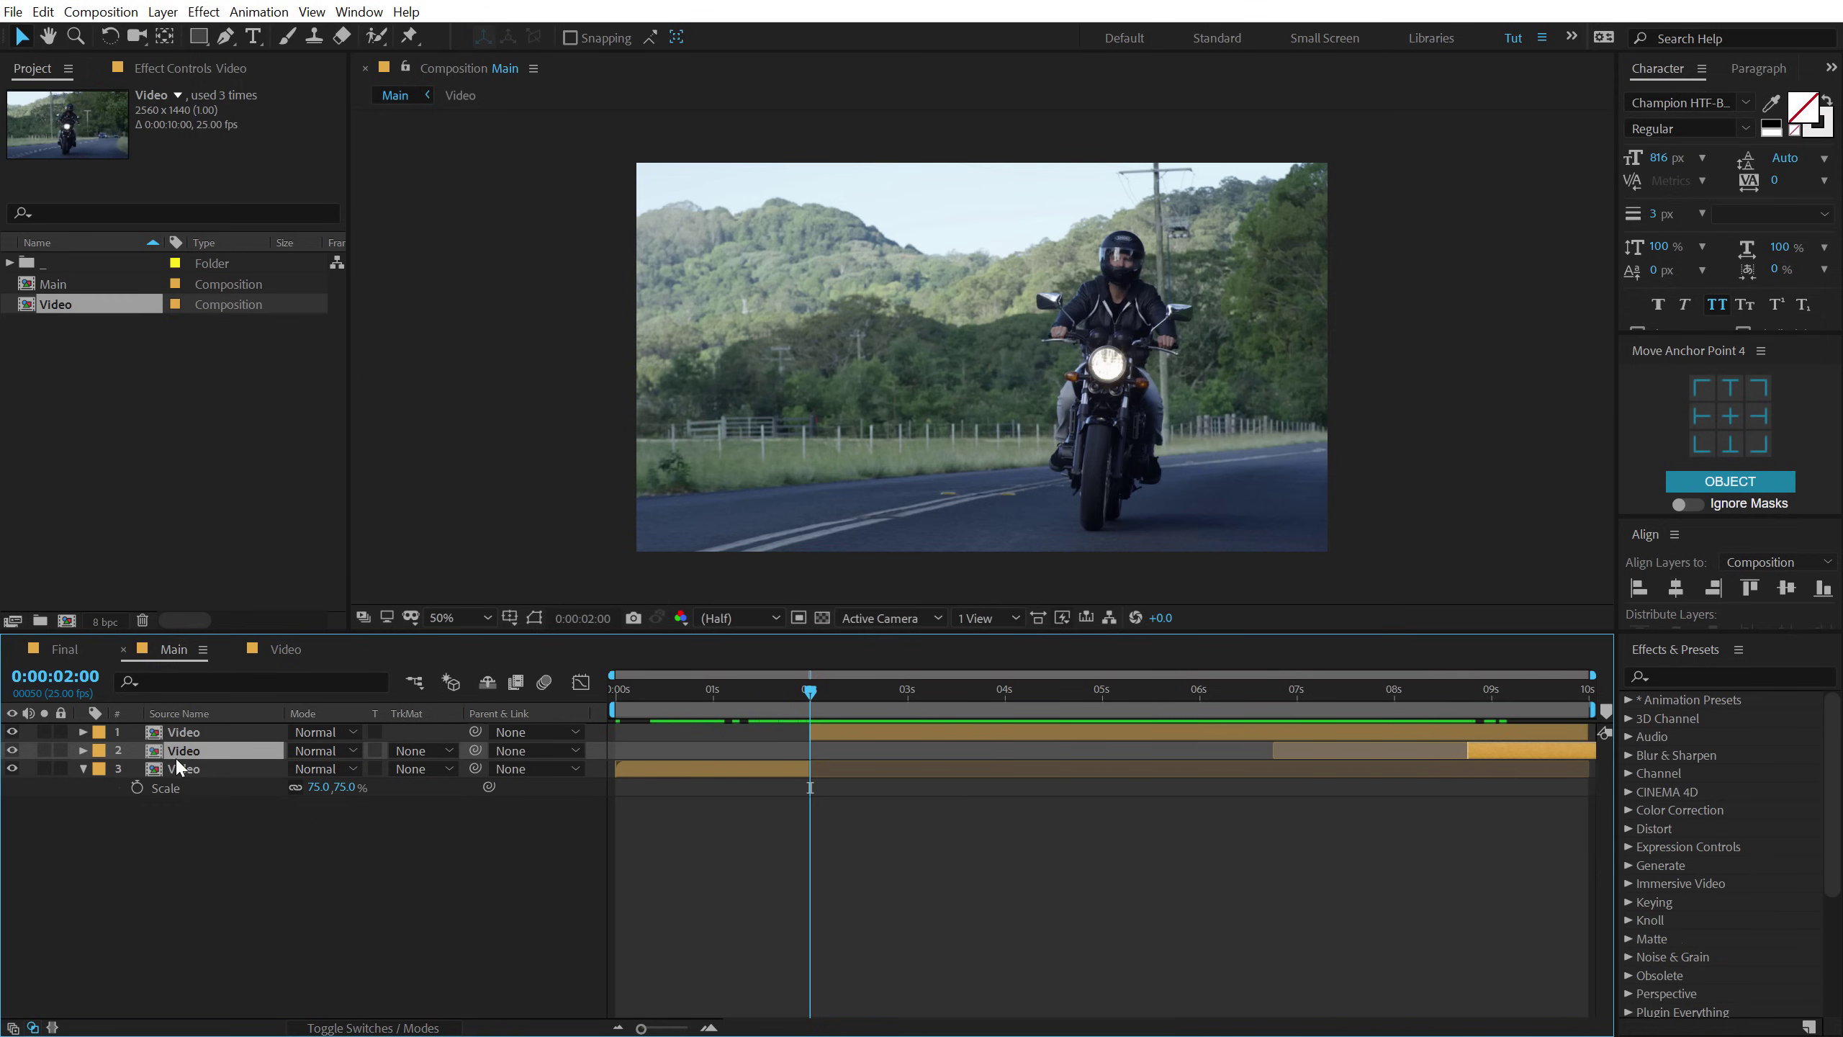
click(84, 767)
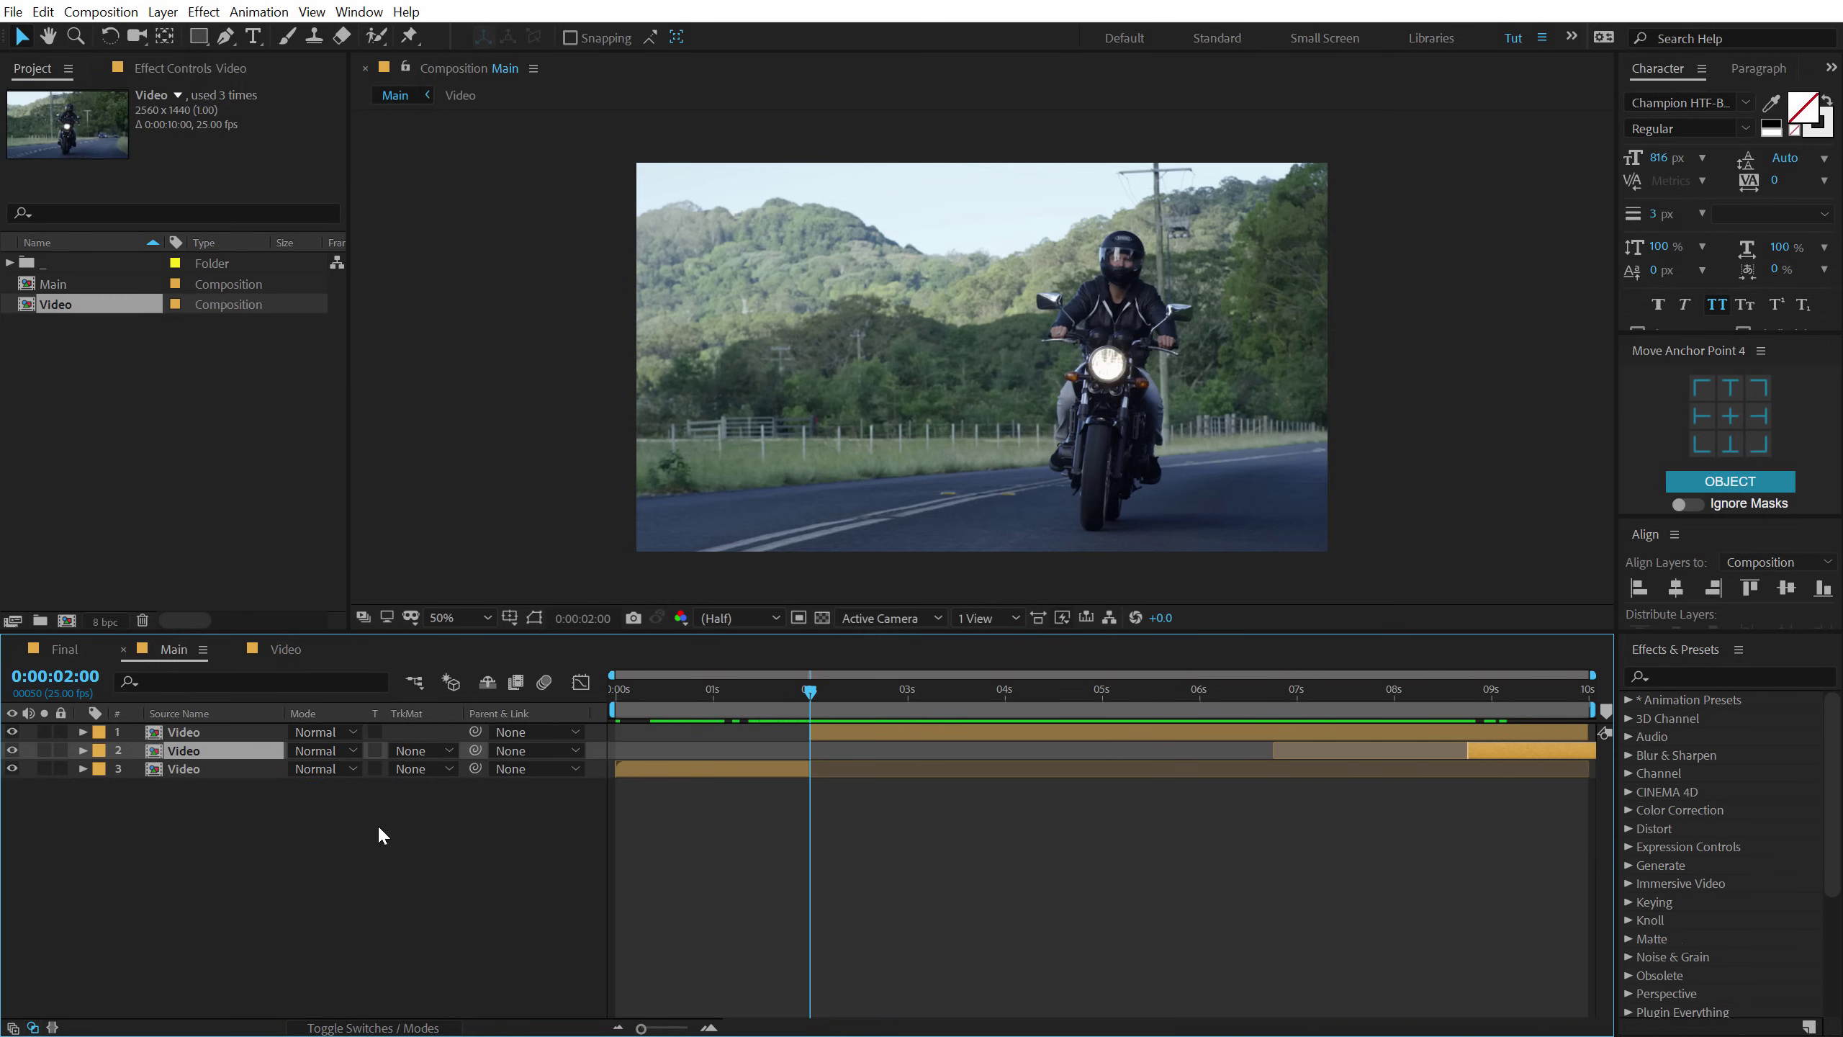
click(377, 824)
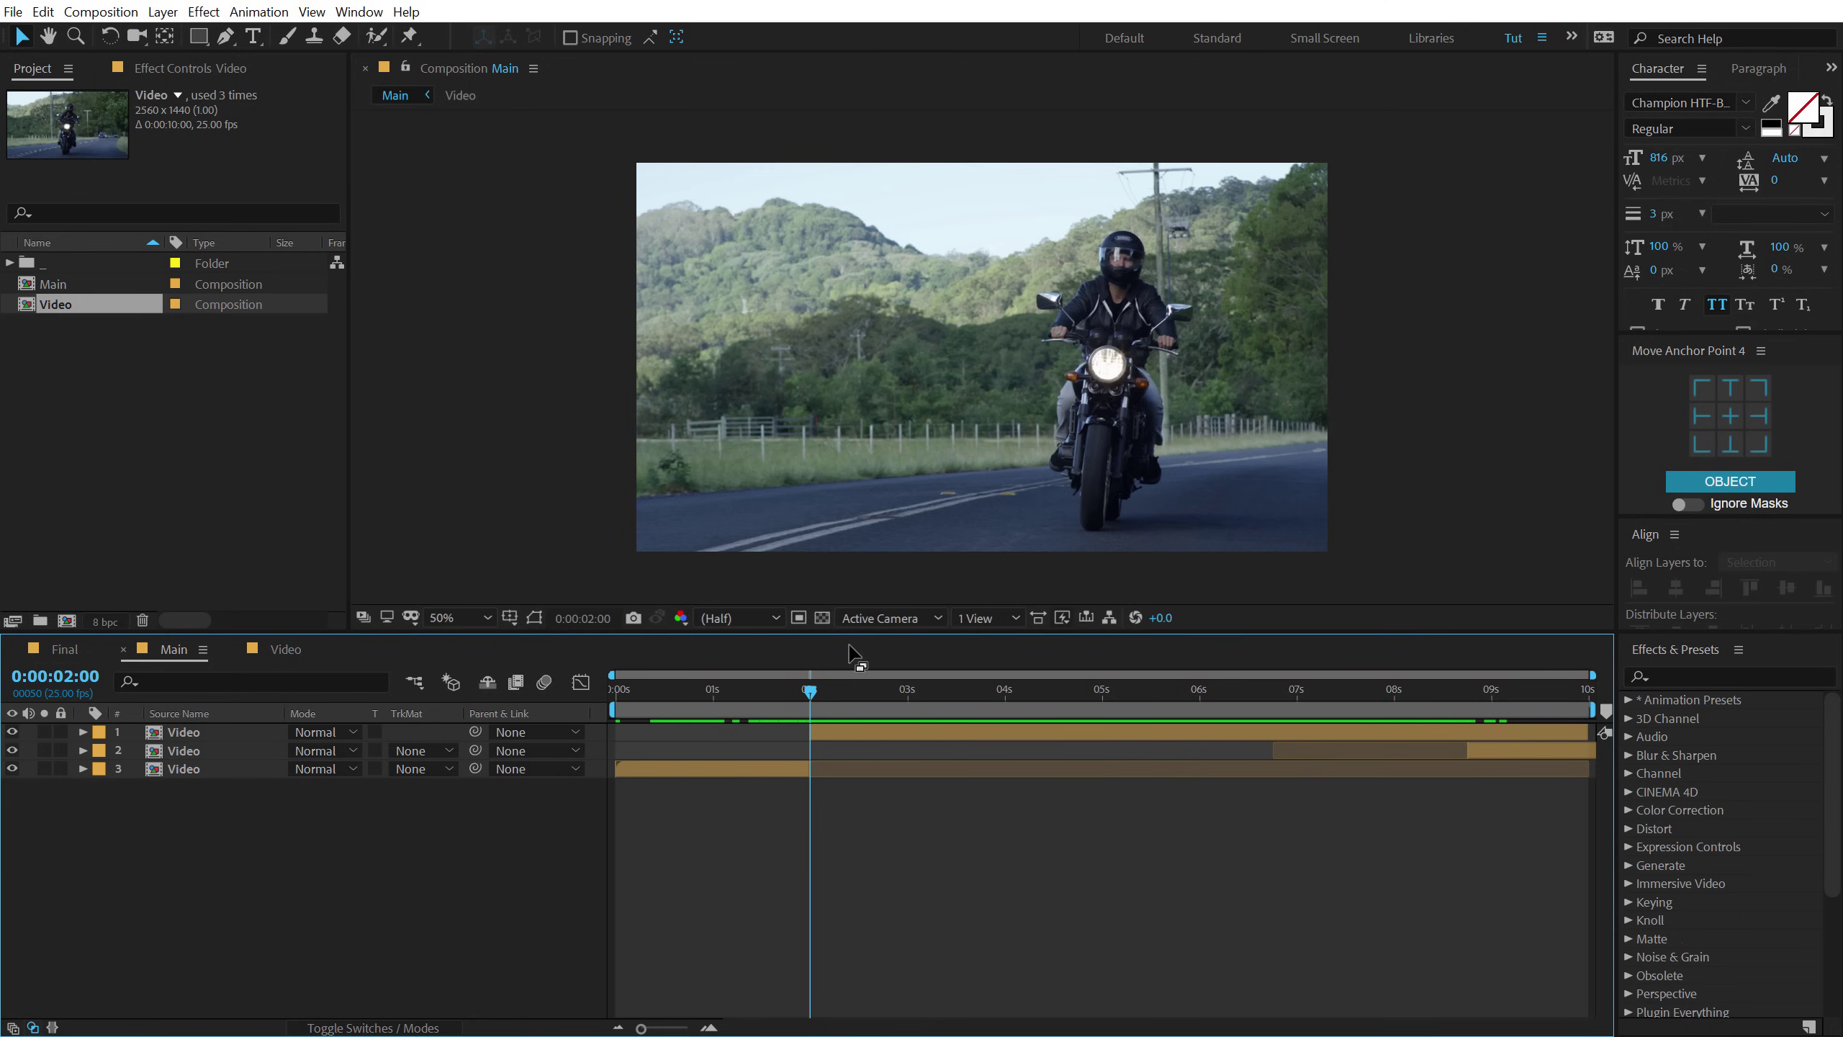
click(98, 735)
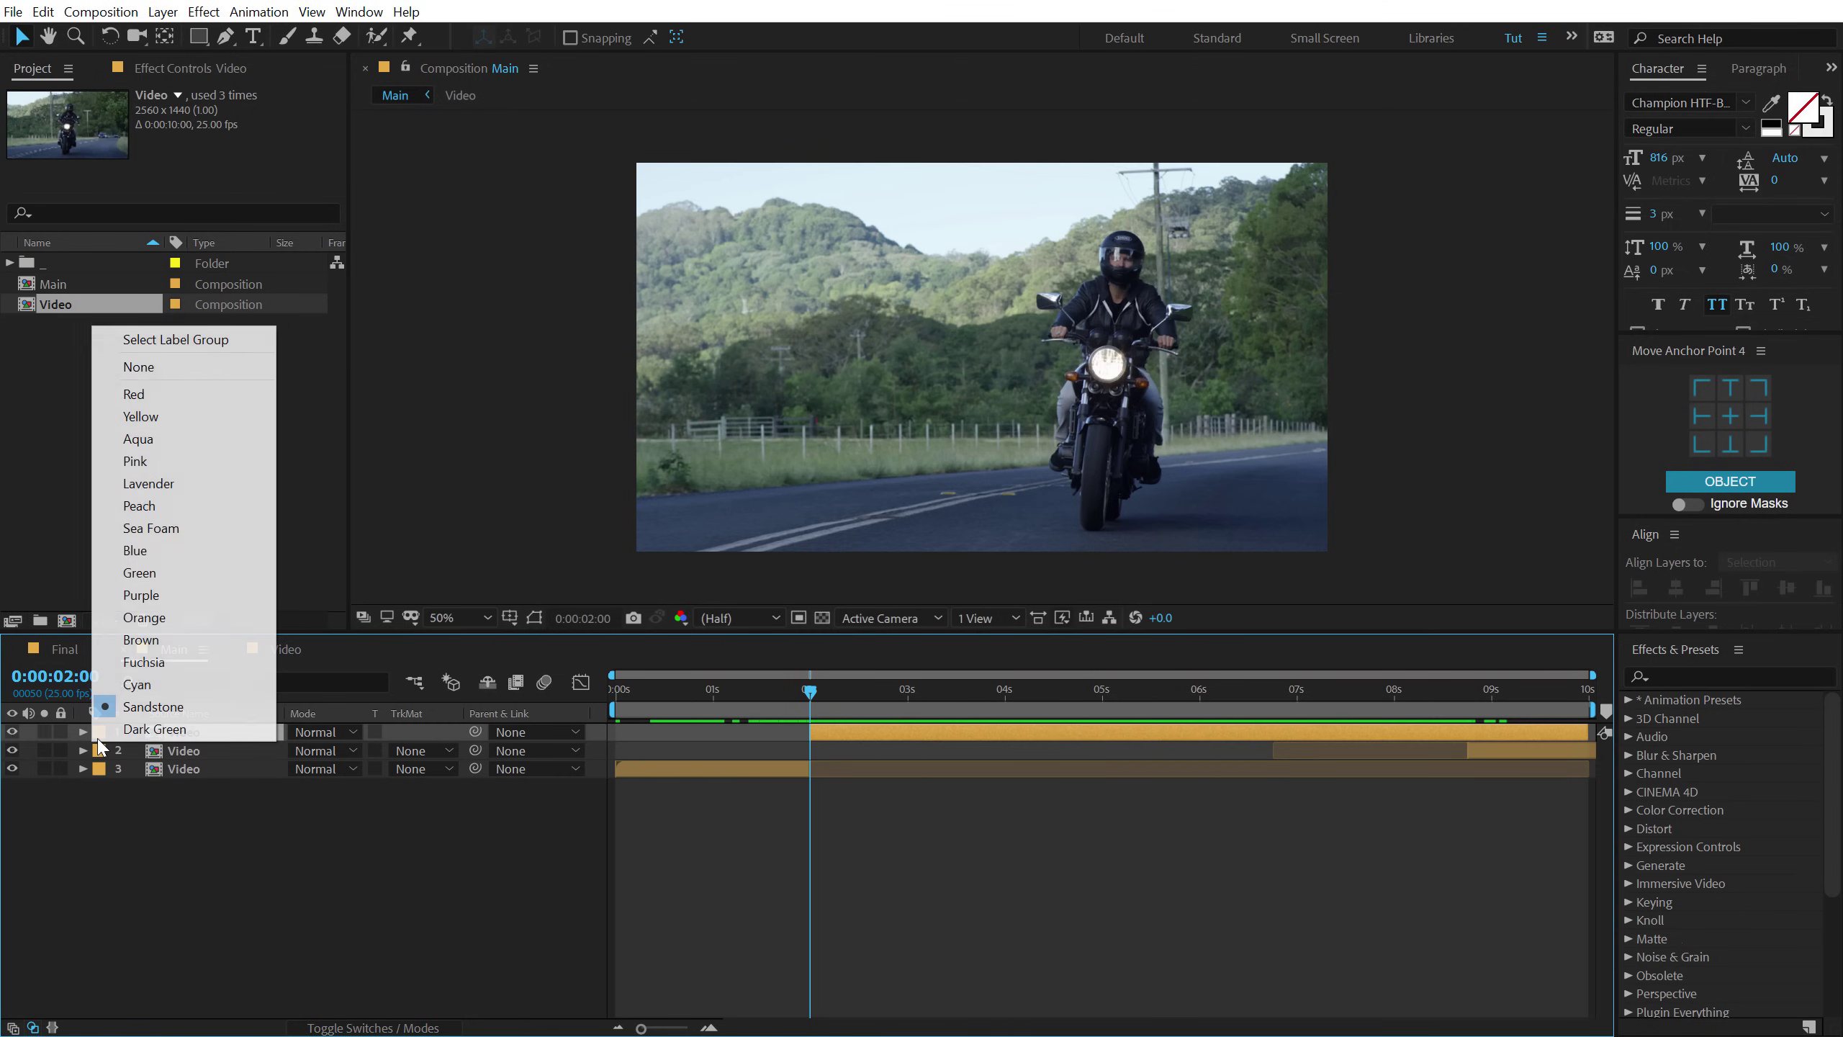
Give the top layer a red label and rename it BG.
click(160, 393)
drag(827, 700, 919, 702)
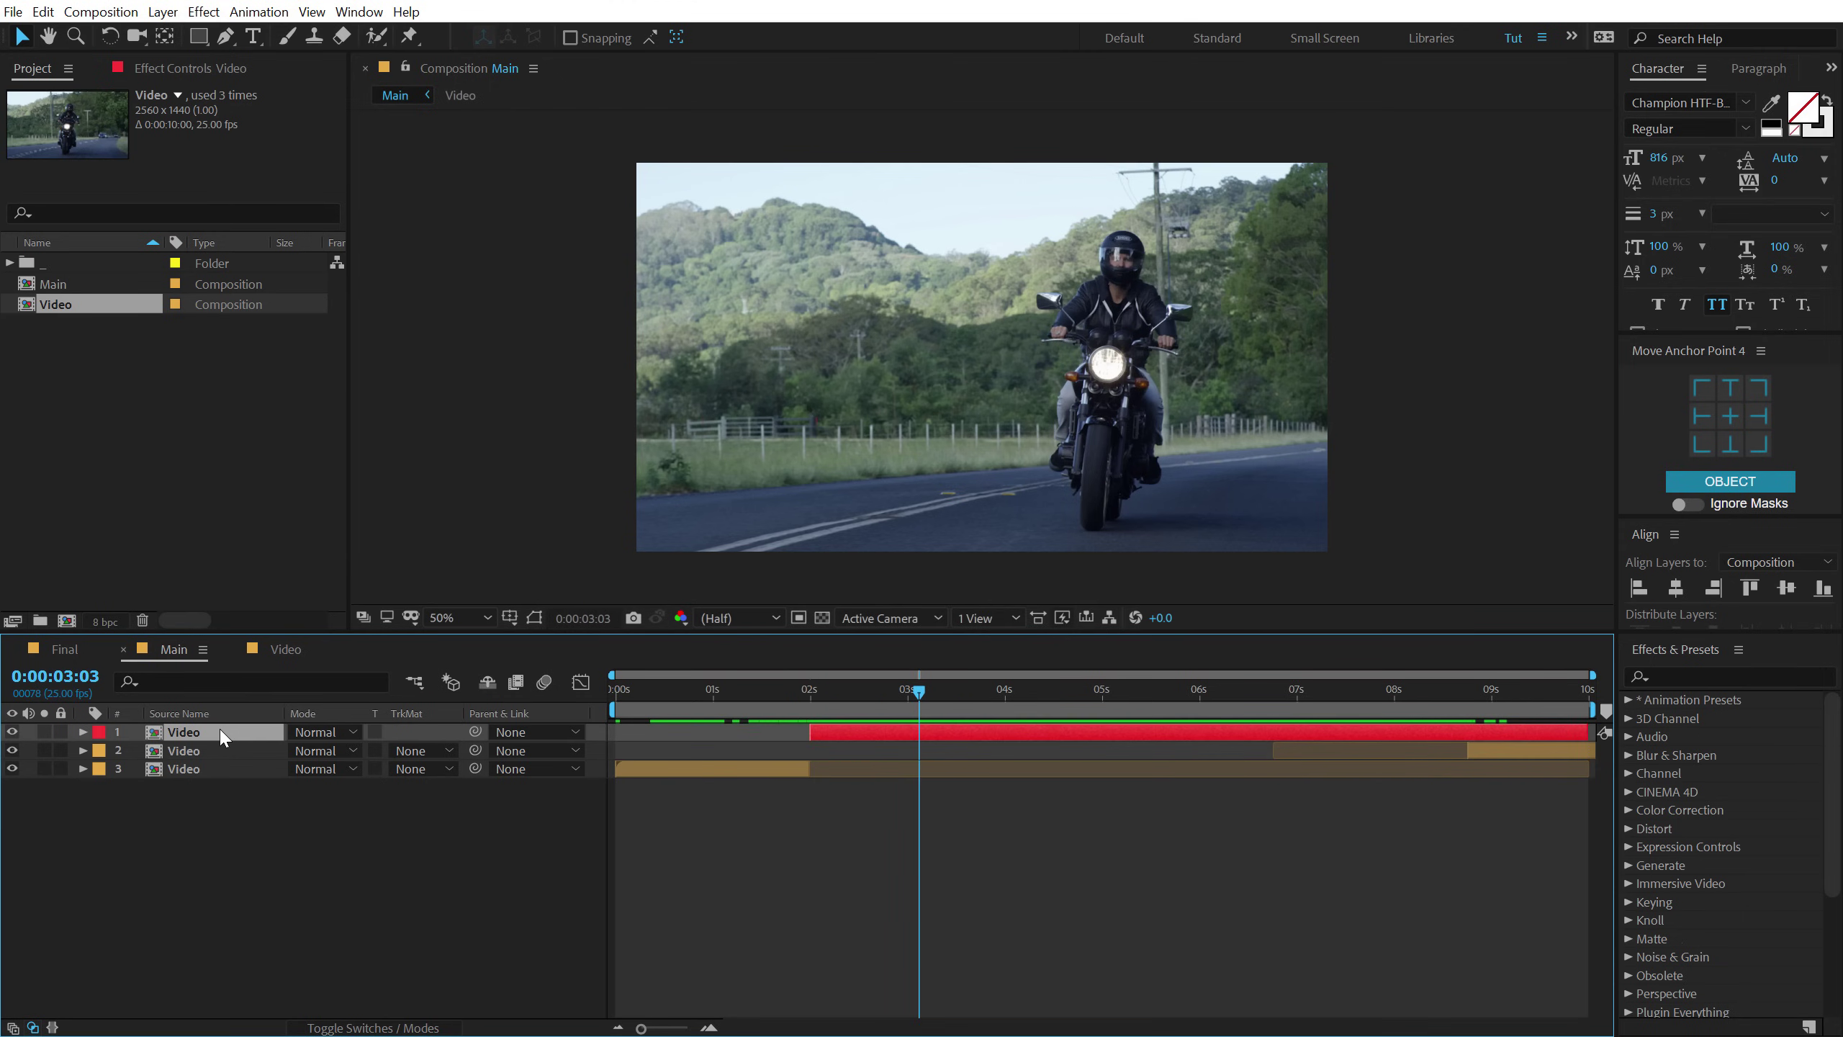
key(Return)
text(B)
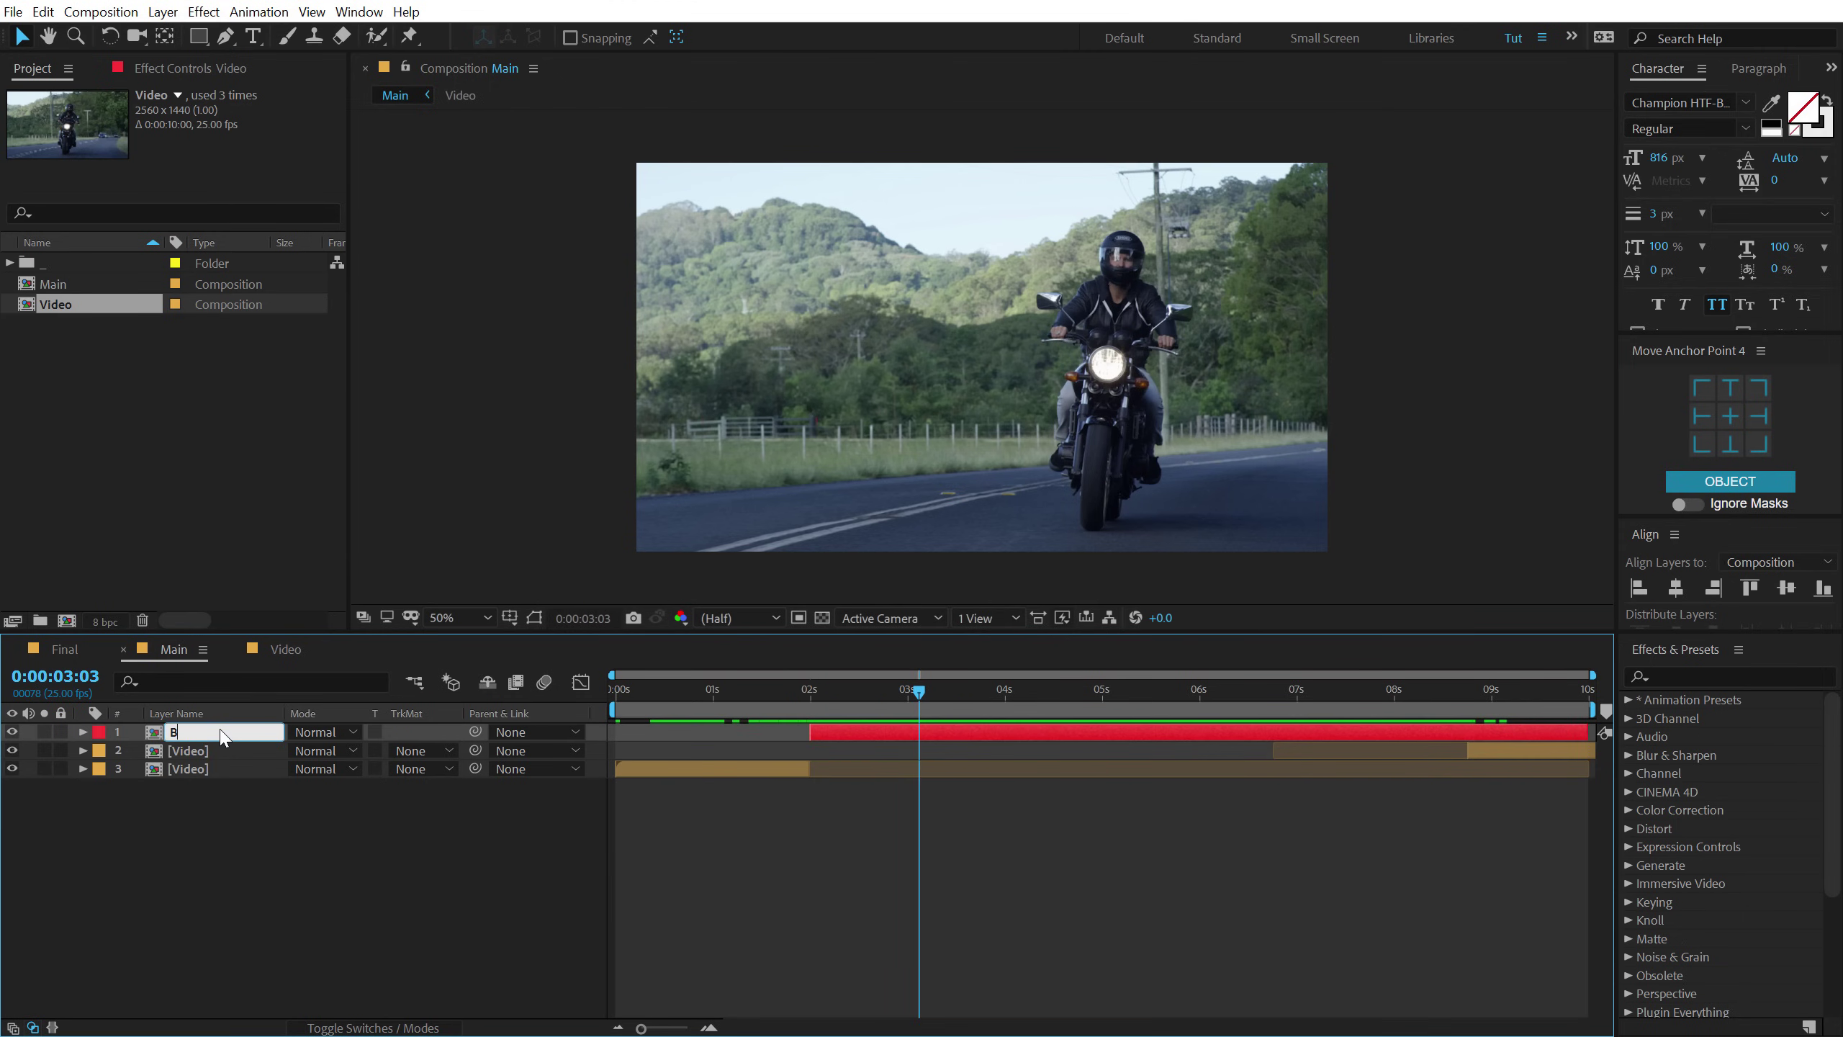
text(G)
click(187, 836)
Duplicate BG, rename the copy Biker, and hide the BG layer.
click(185, 735)
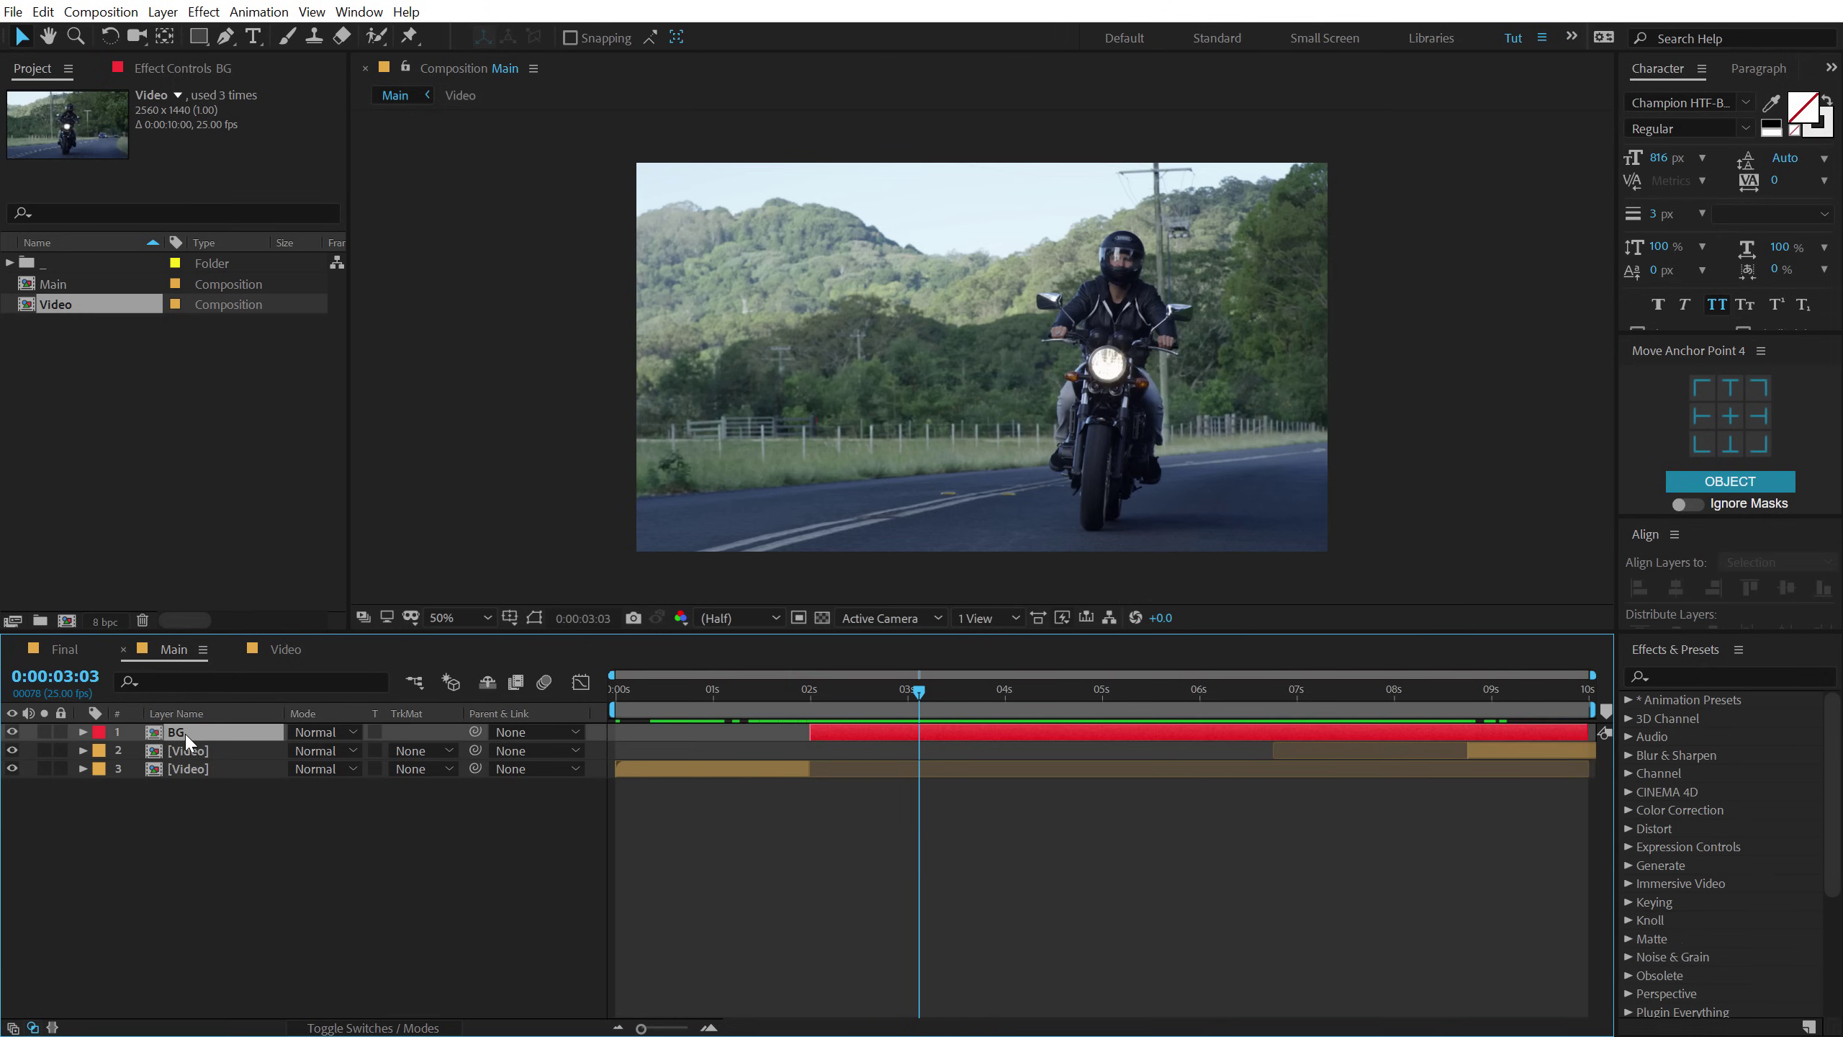
key(ctrl+d)
key(Return)
text(Fiker)
key(Return)
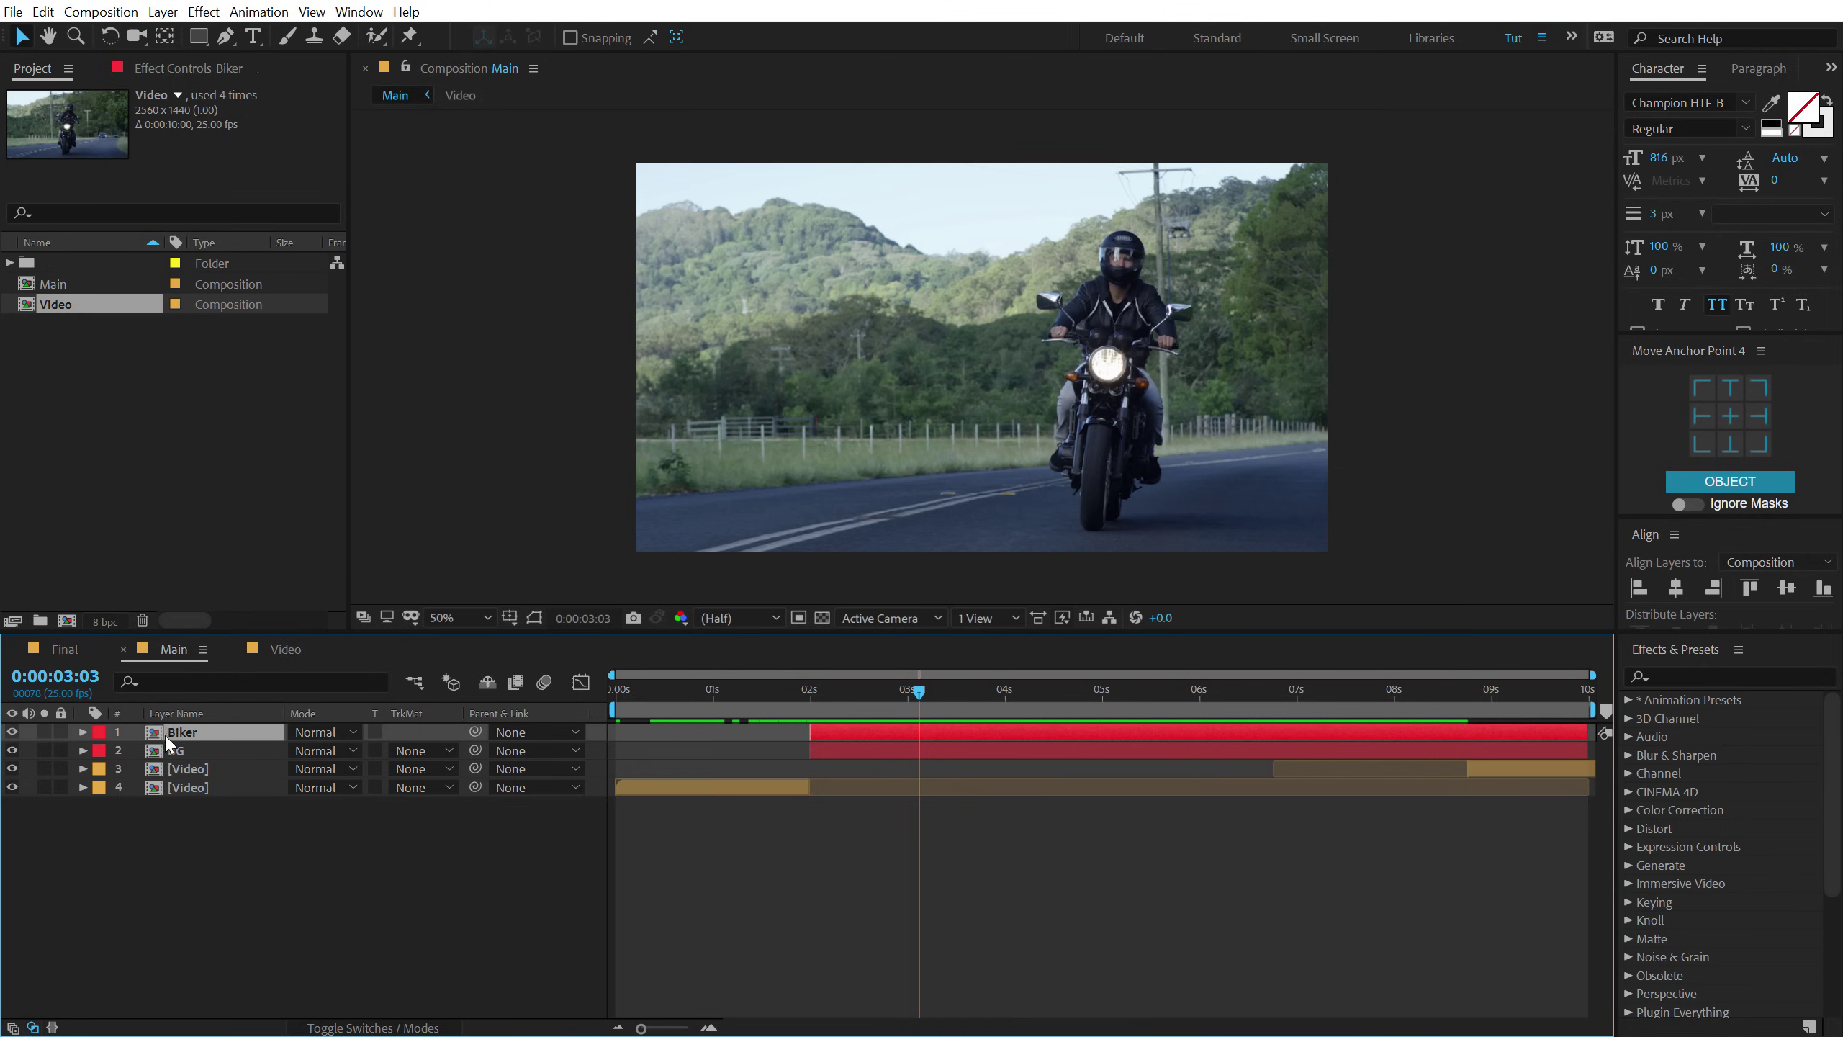
click(11, 750)
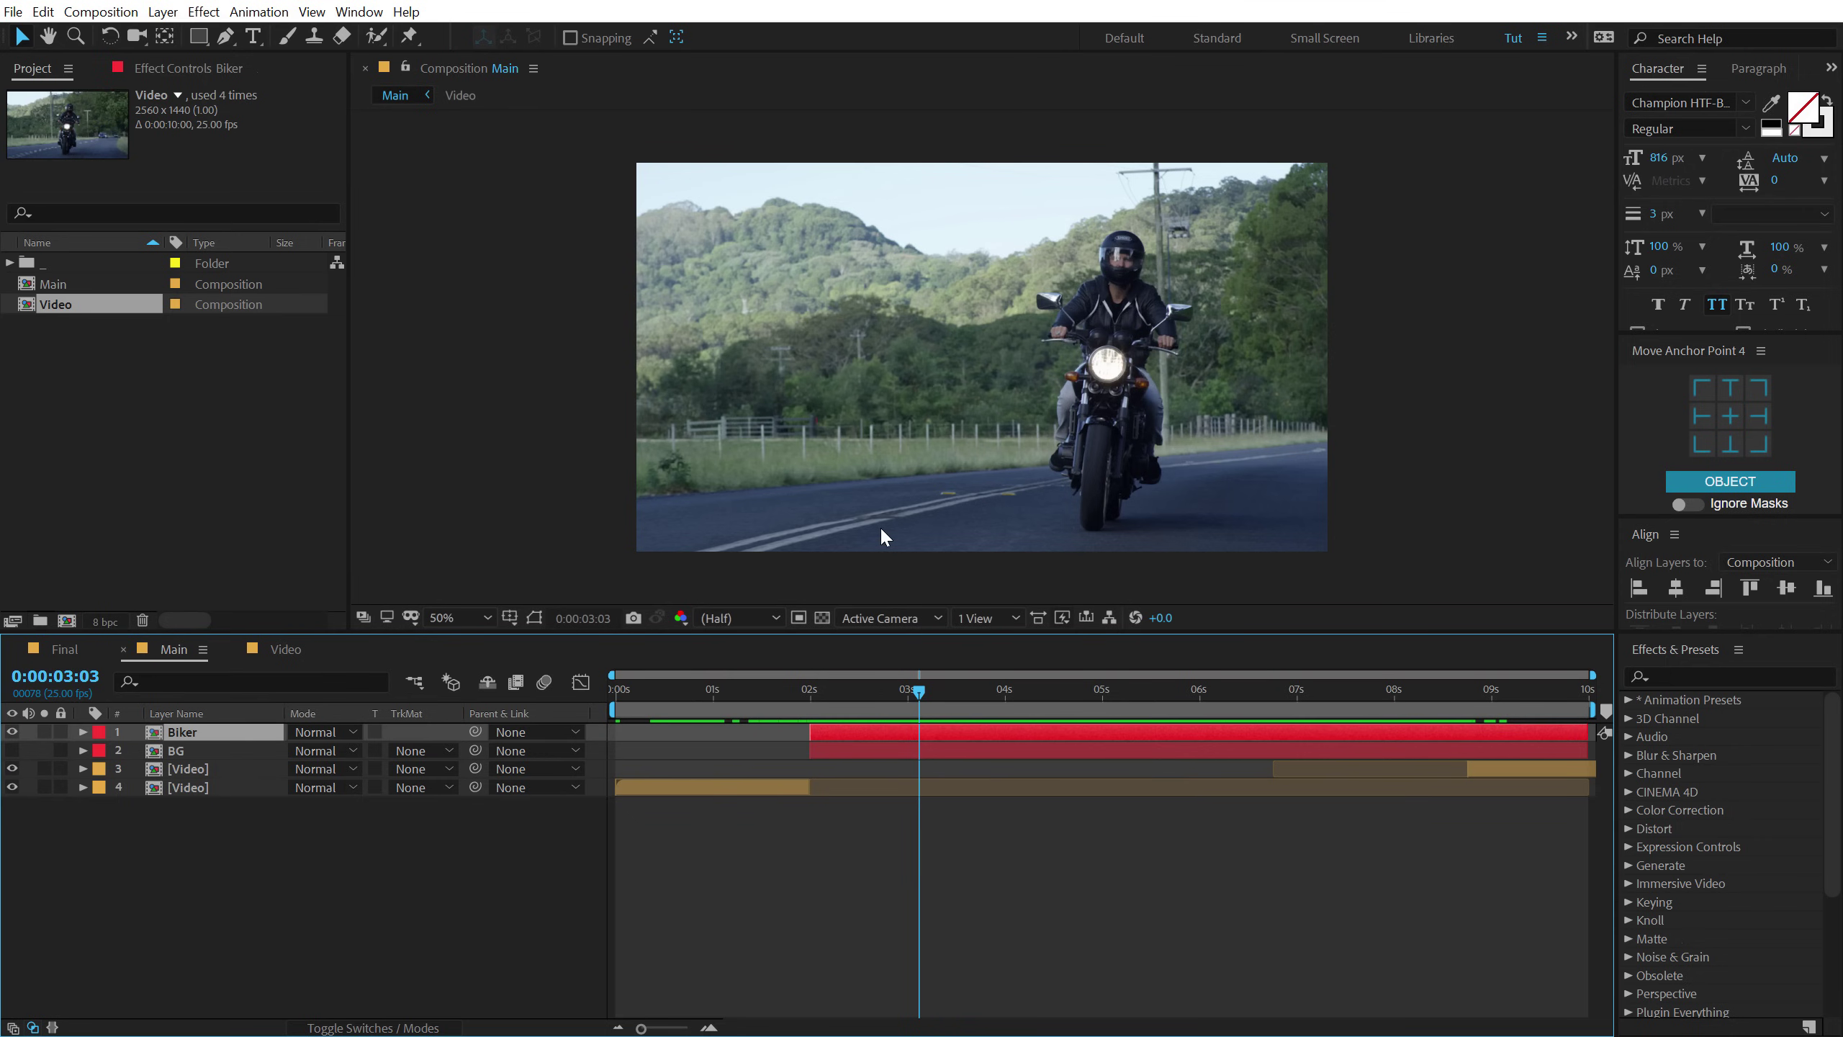
scroll(1154, 384, up, 2)
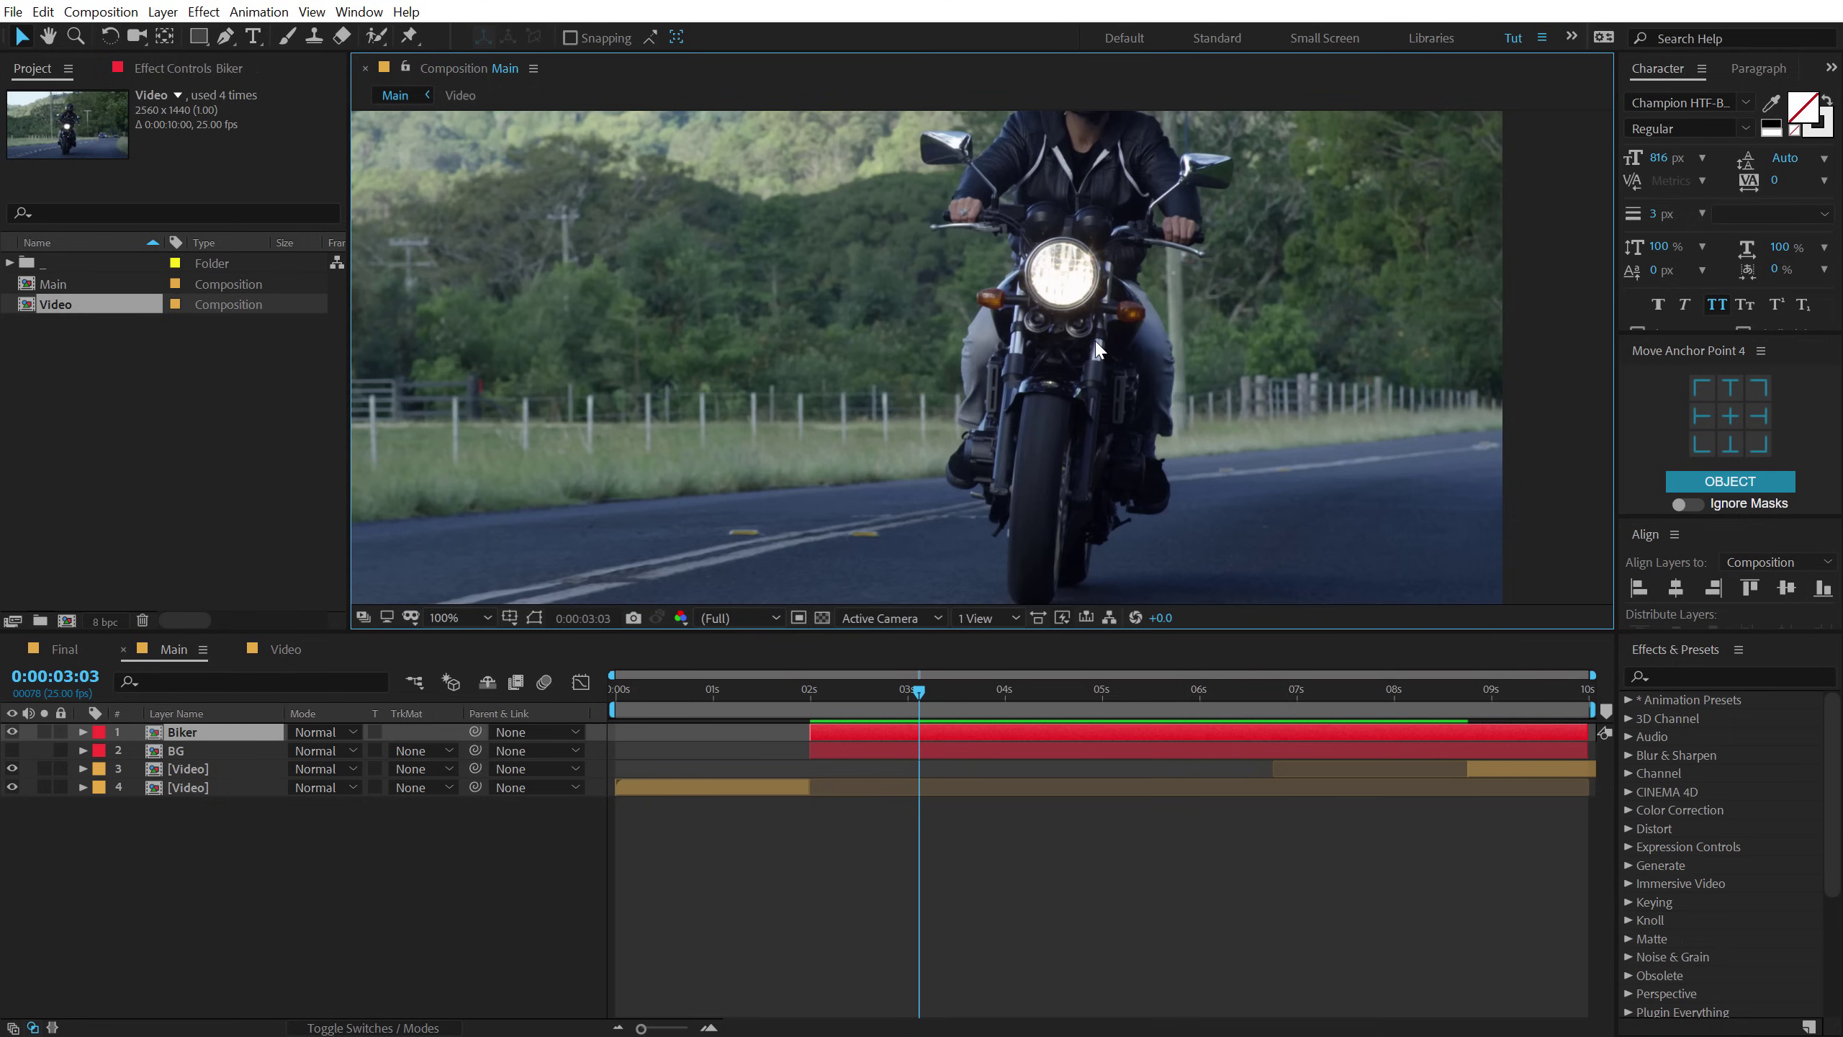
Trace a bezier mask on the Biker layer around the front tyre, fork and bike.
click(226, 36)
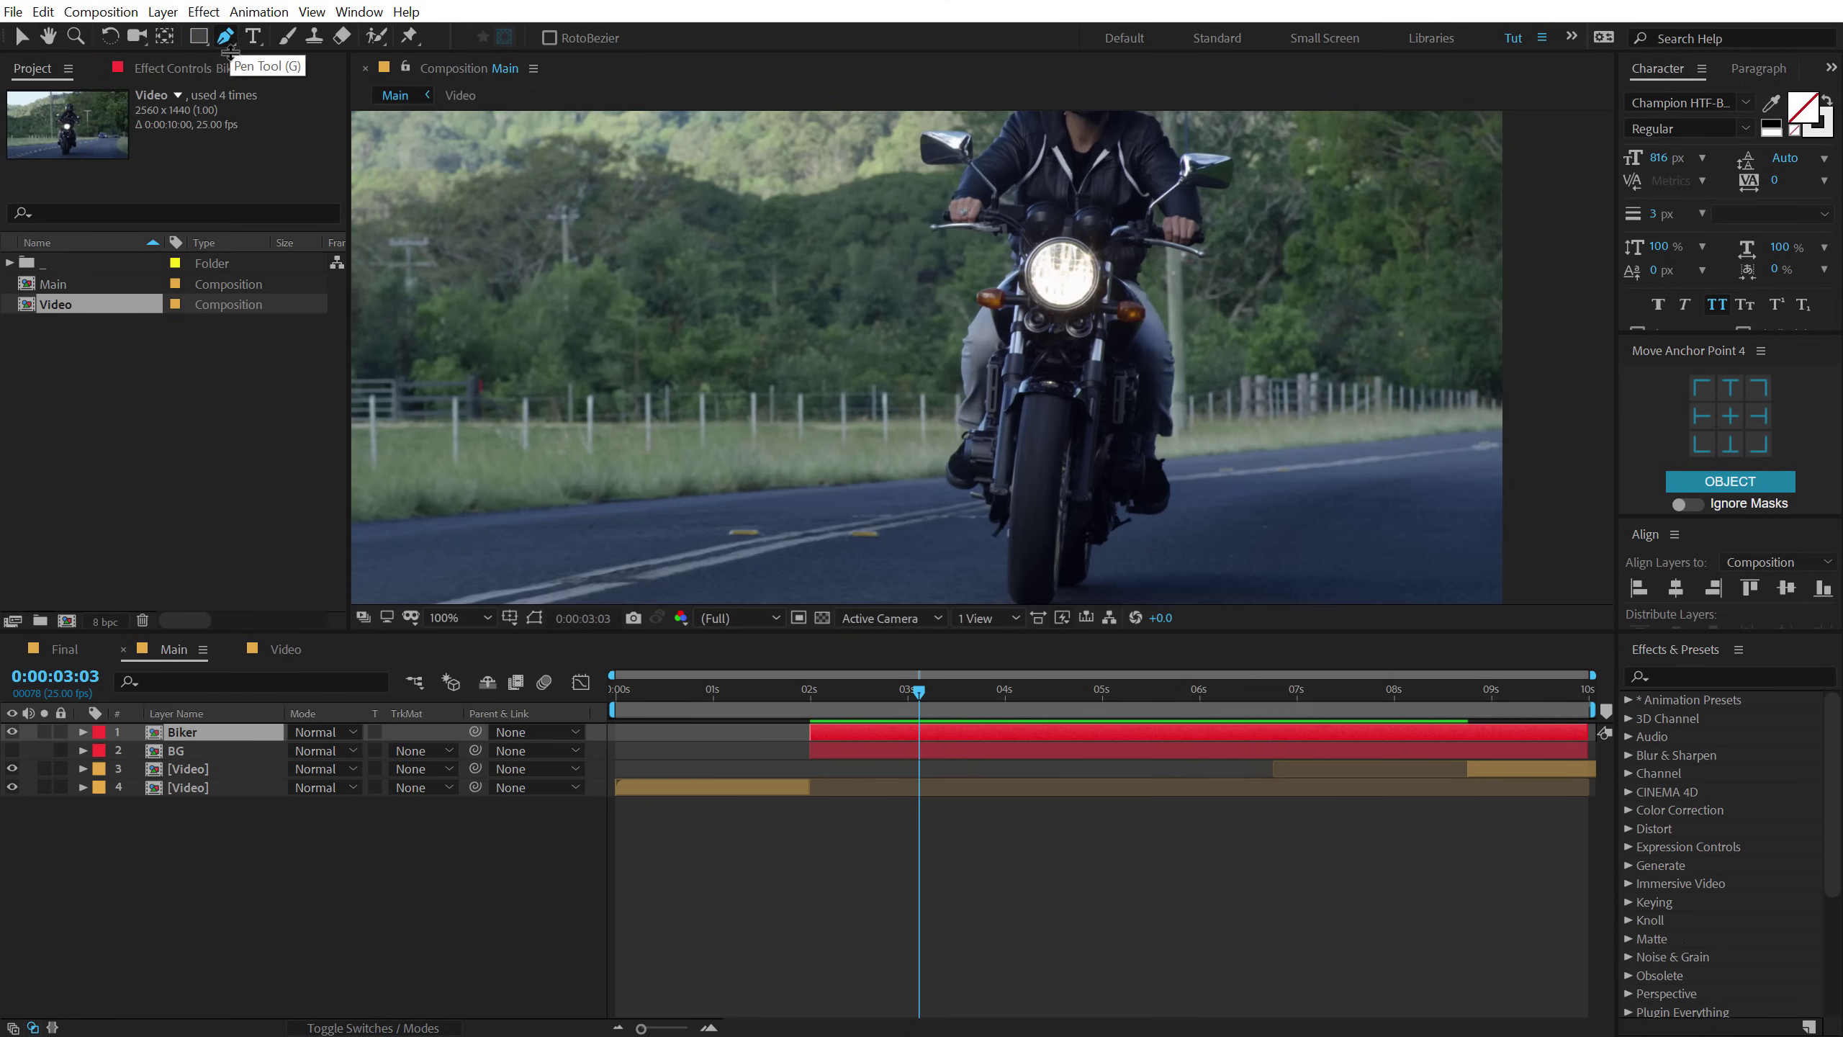
click(174, 733)
scroll(994, 319, up, 2)
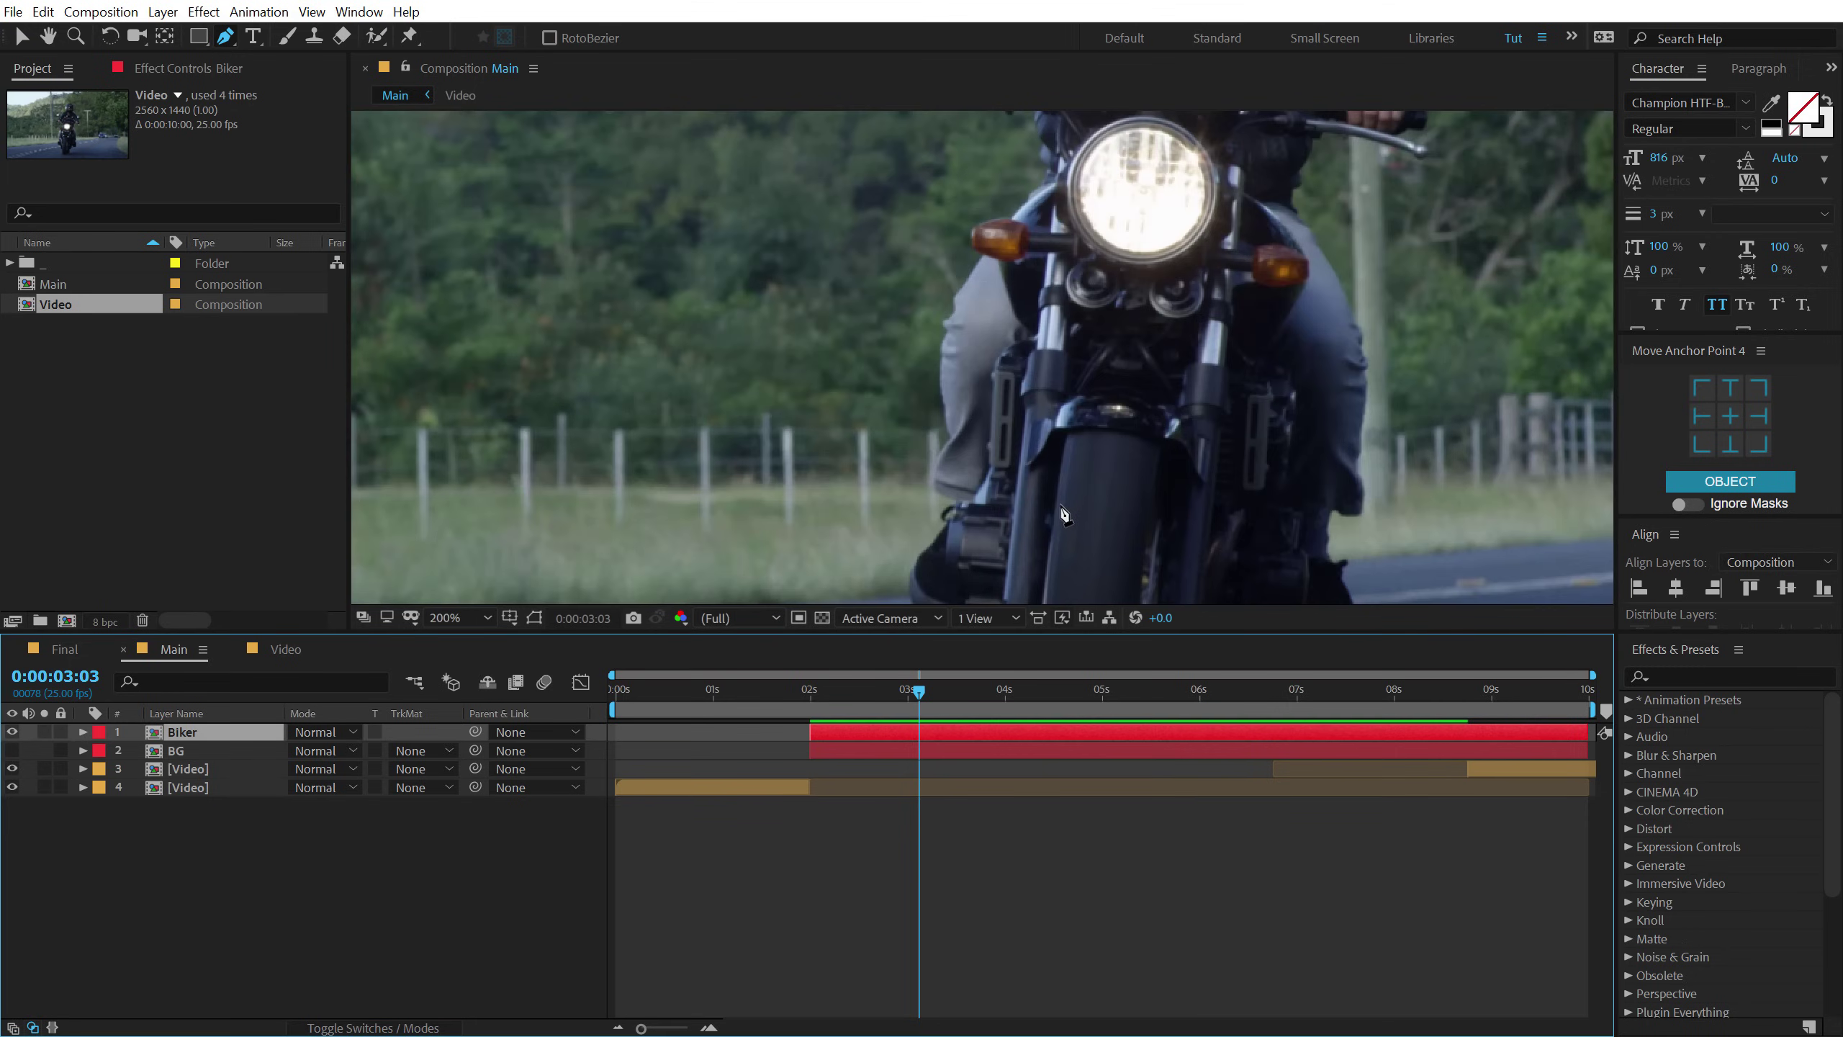
scroll(998, 327, up, 2)
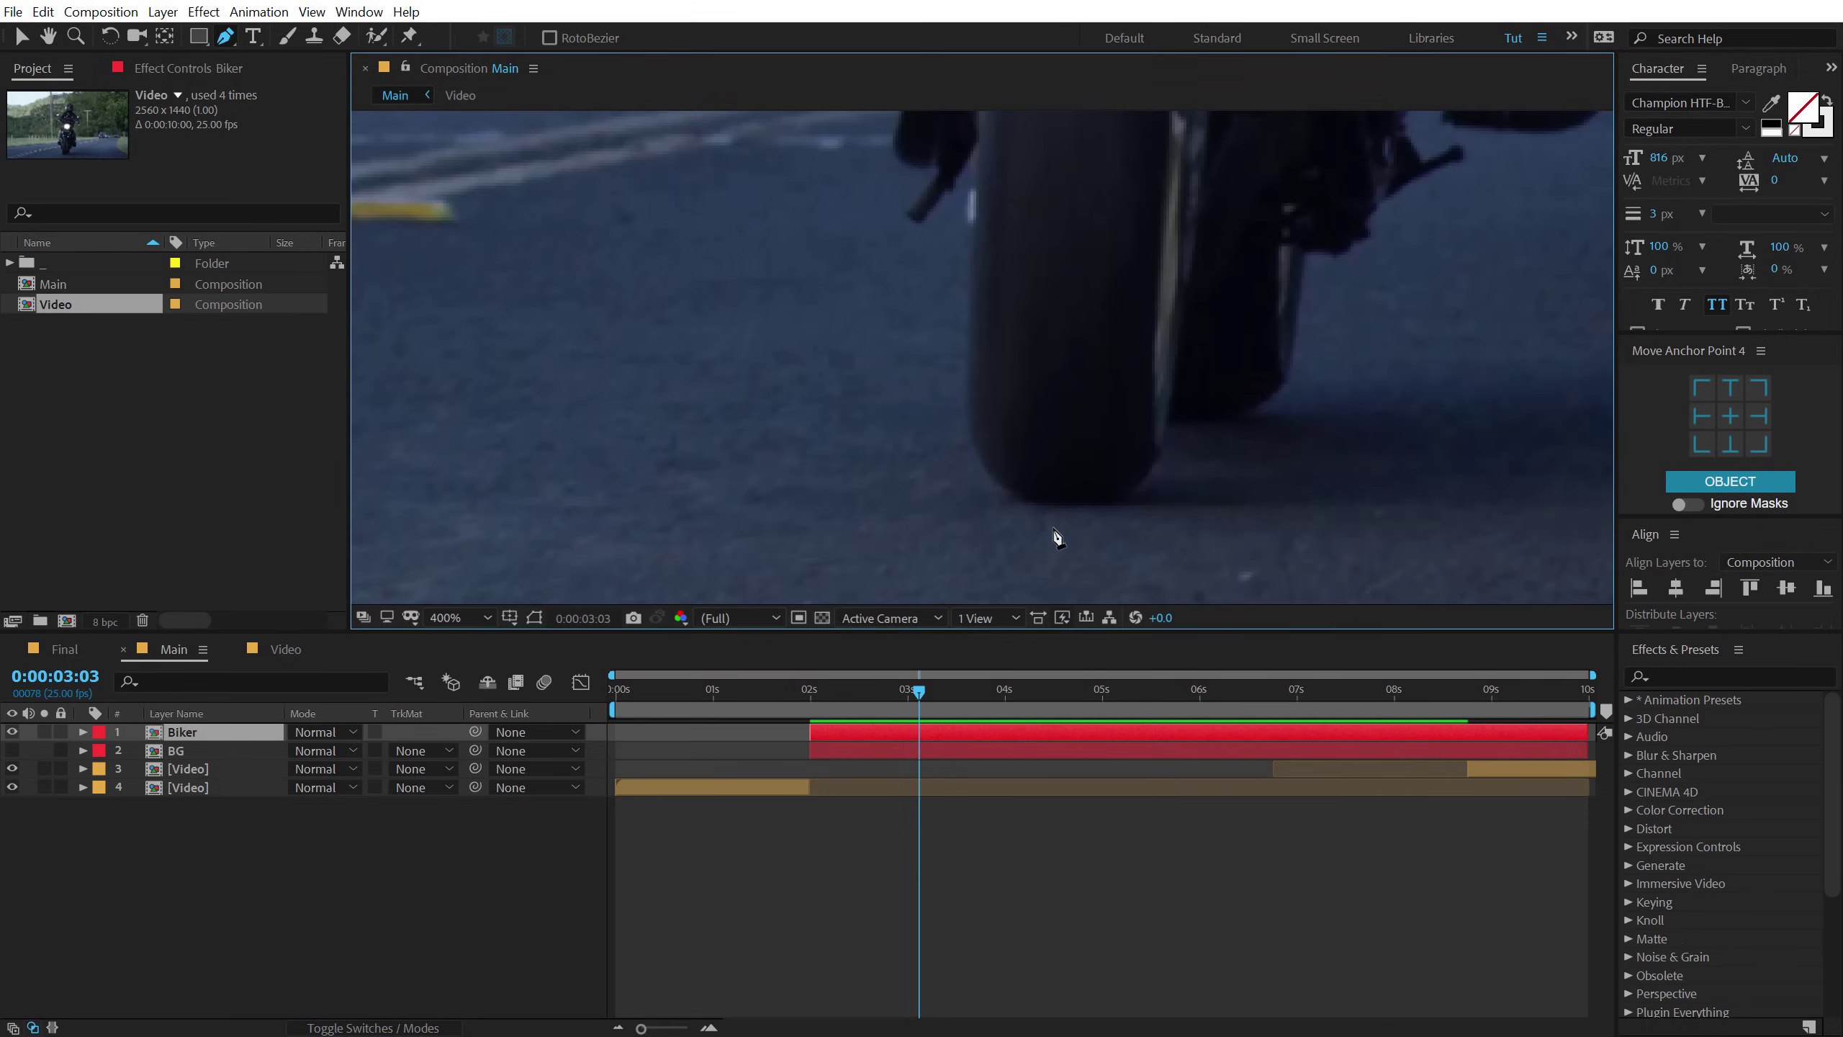
drag(1067, 505, 1025, 508)
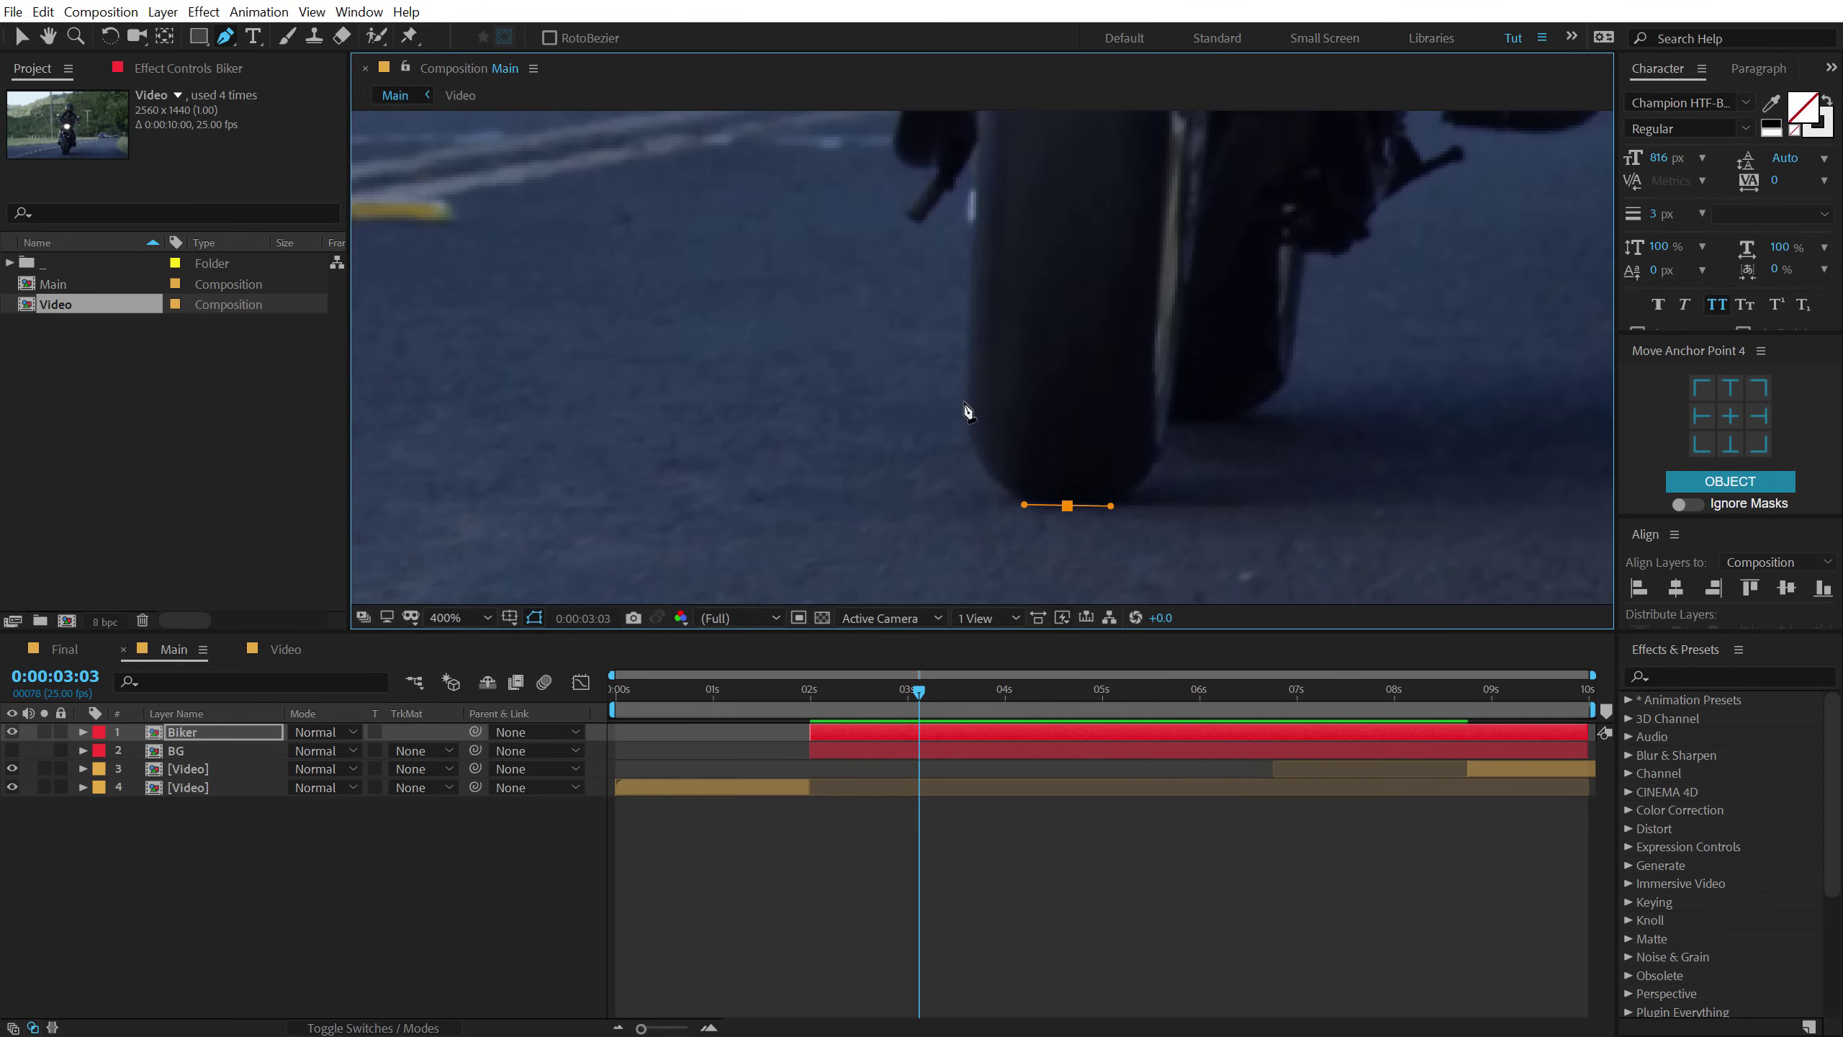
drag(968, 398, 956, 314)
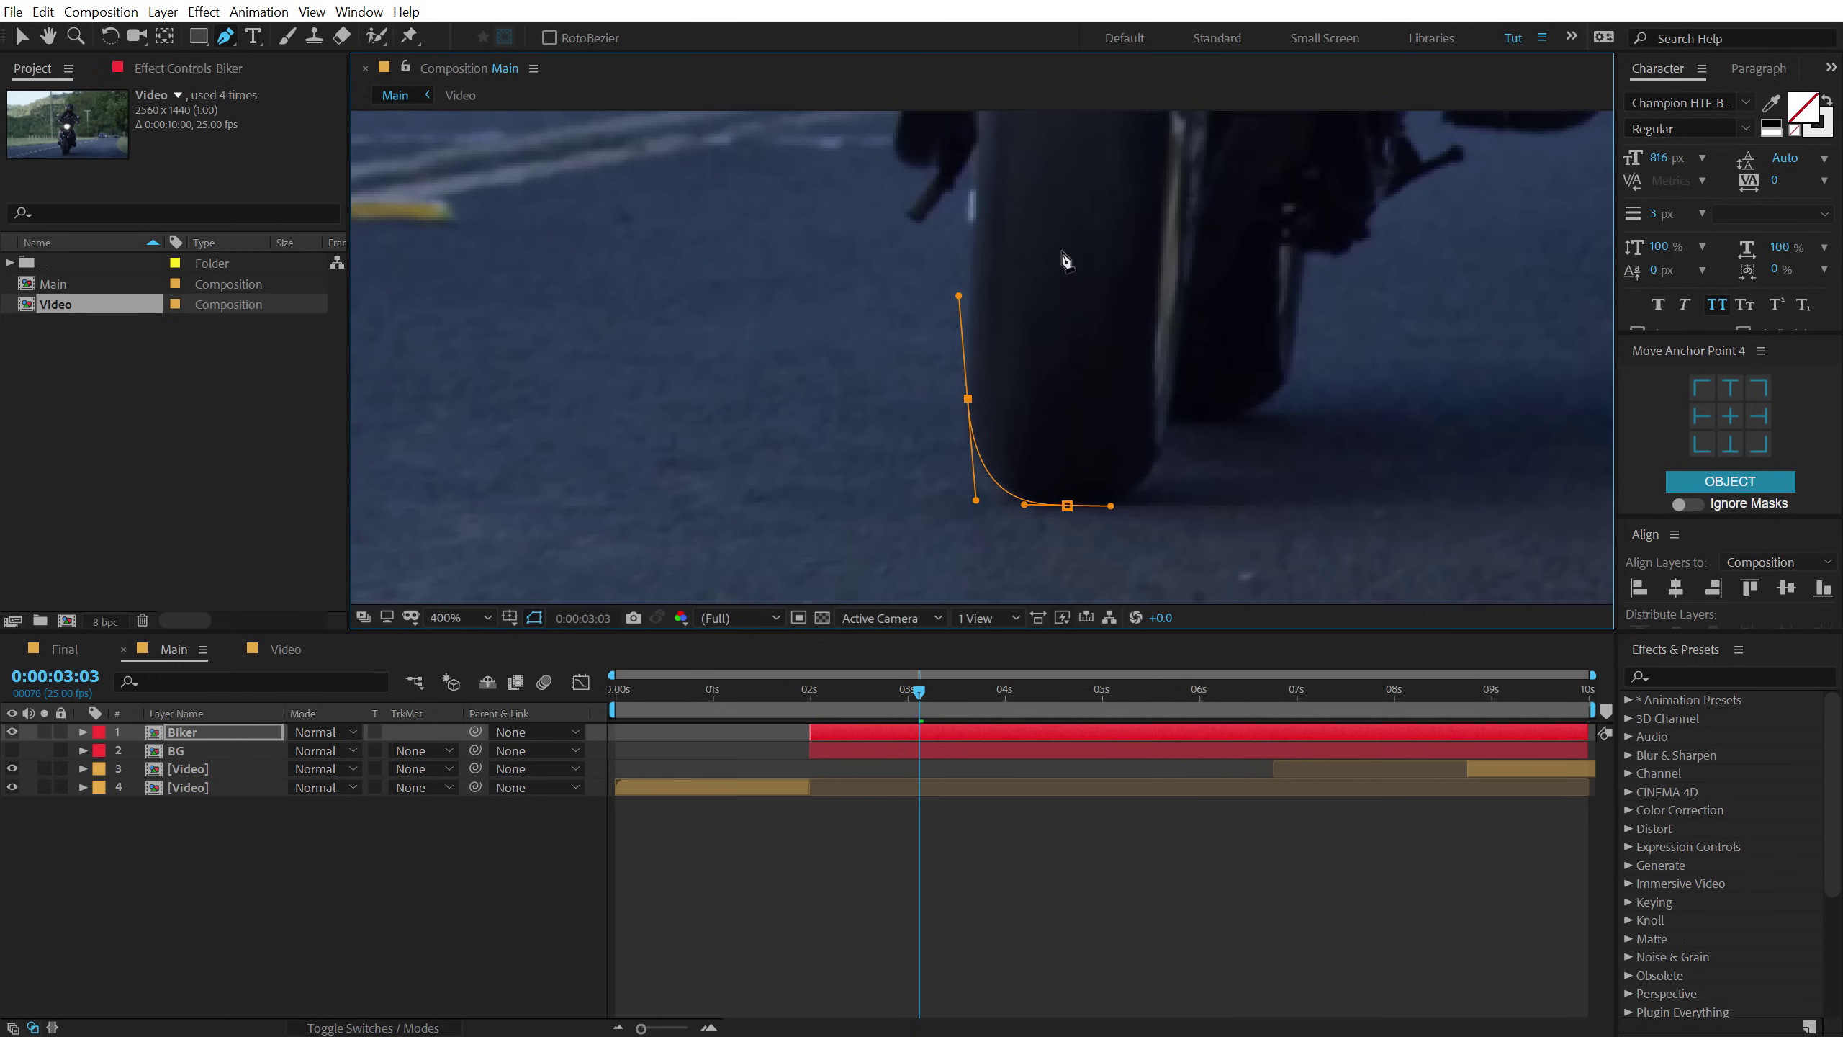
scroll(1044, 327, up, 3)
click(958, 325)
click(901, 395)
click(887, 386)
click(911, 350)
drag(890, 339, 880, 335)
drag(884, 271, 897, 254)
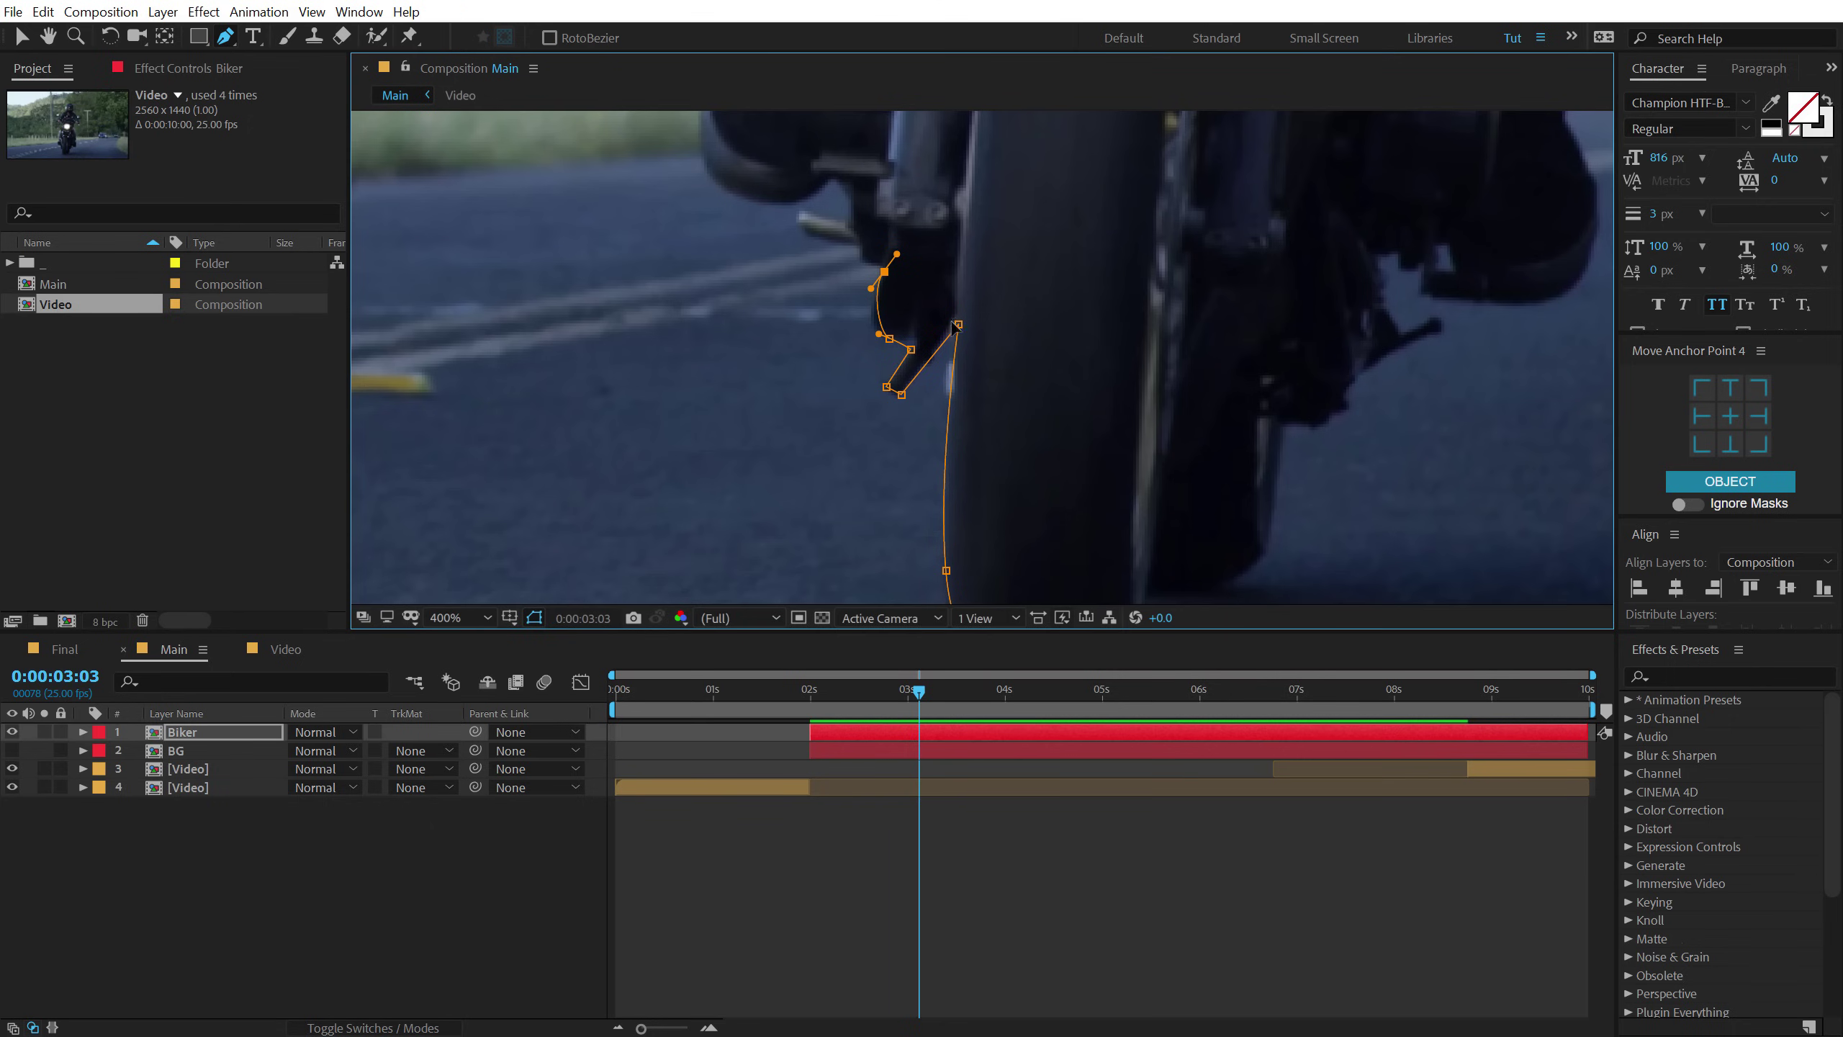
Delete the selected layer, look through the Final and Video compositions, and return to Main.
click(178, 738)
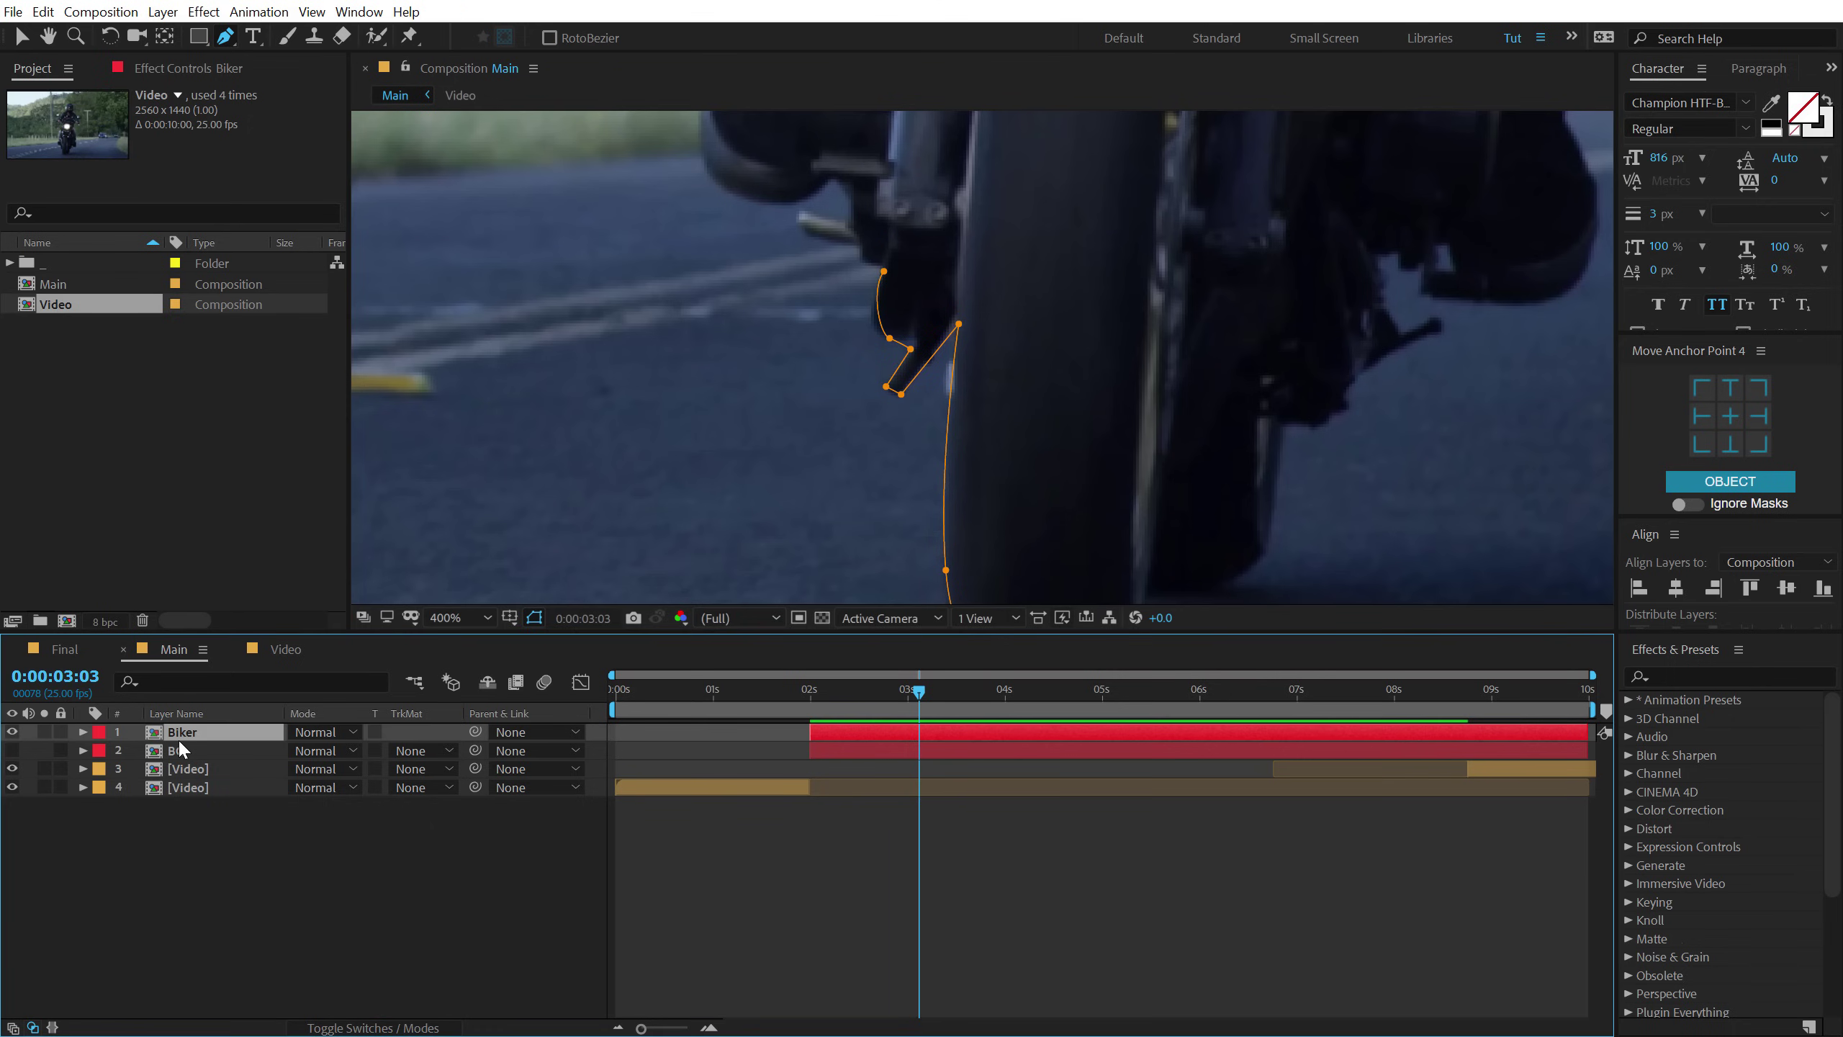
key(Delete)
click(10, 263)
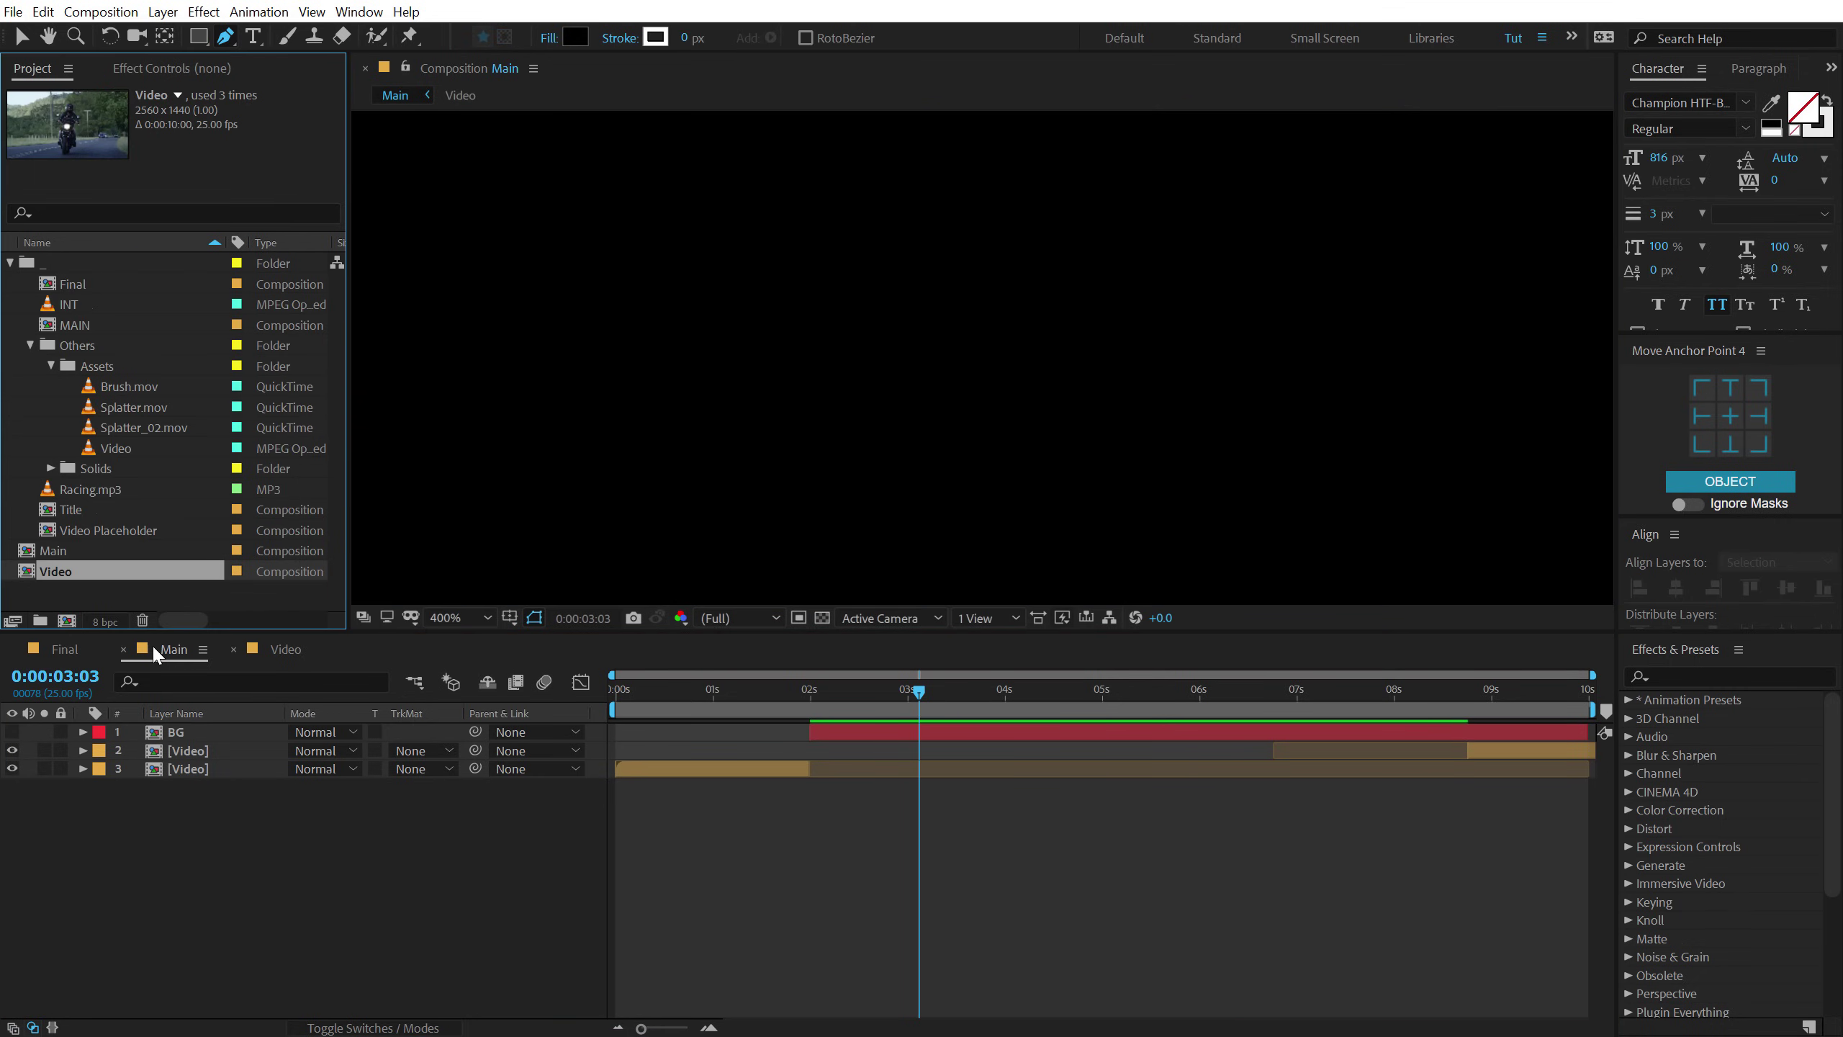
click(62, 651)
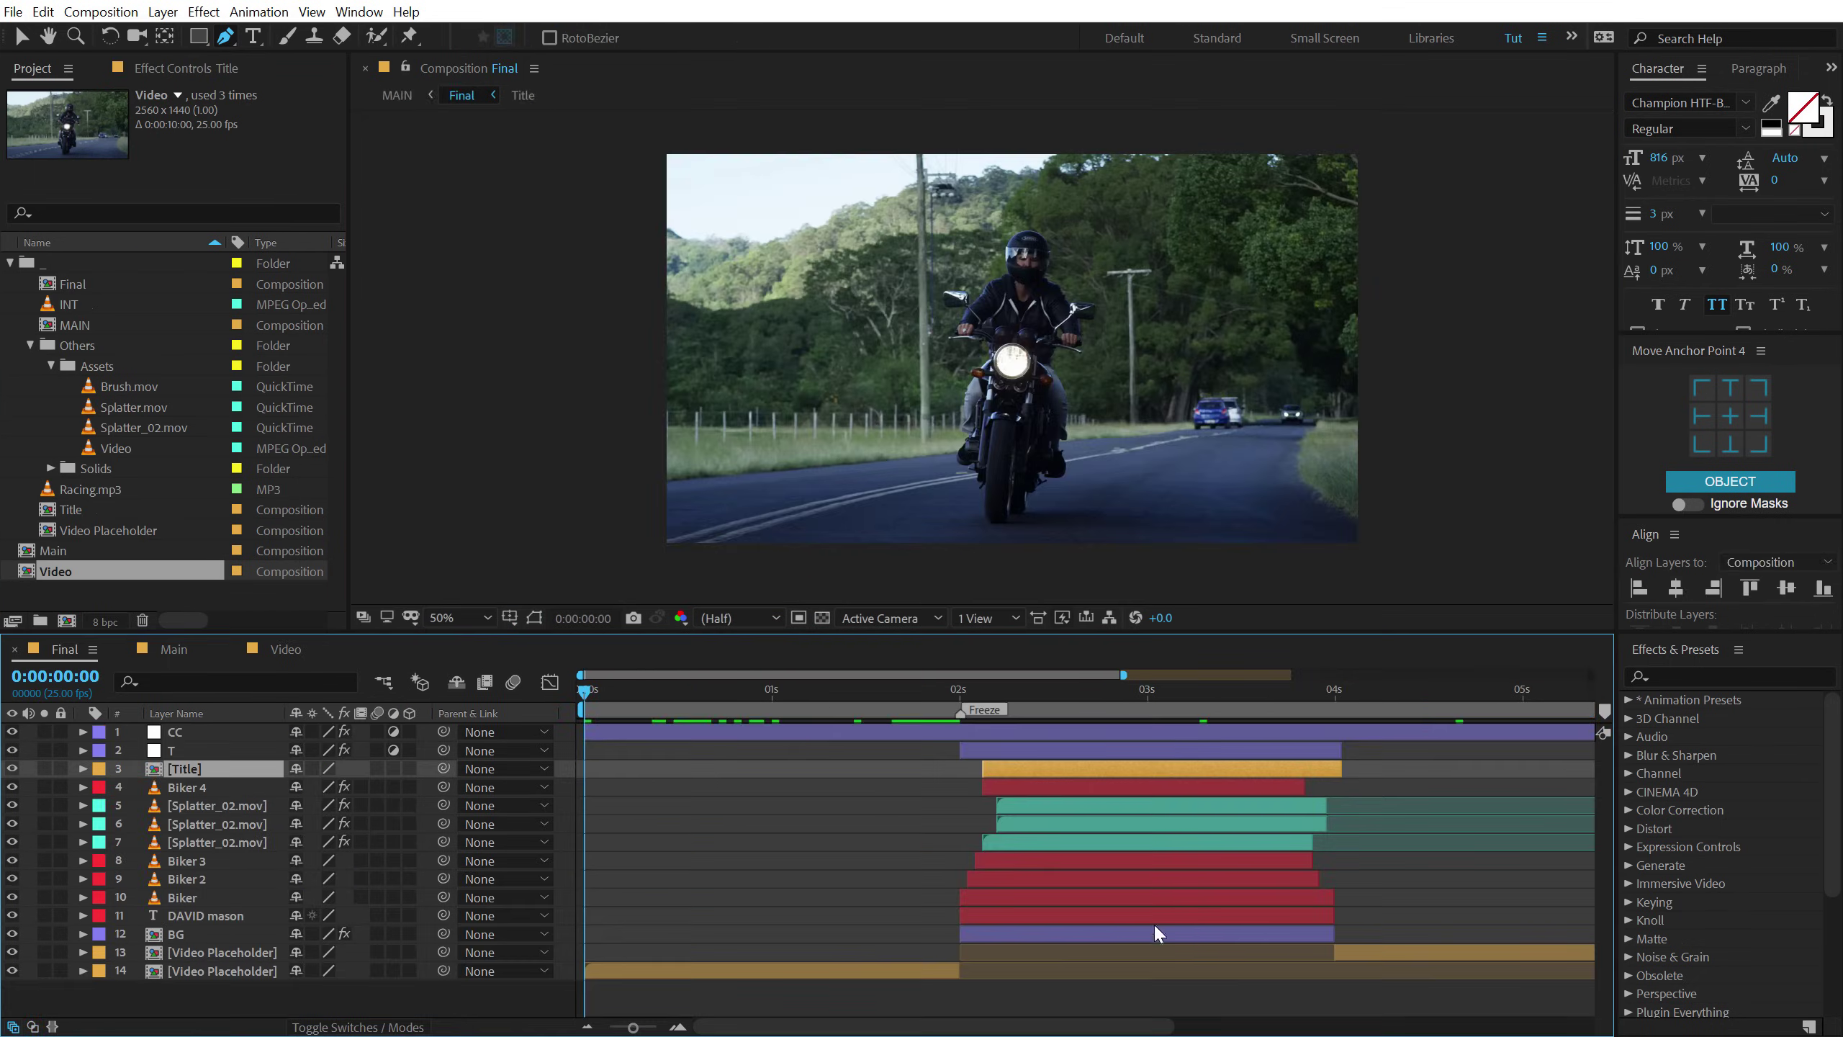
click(185, 899)
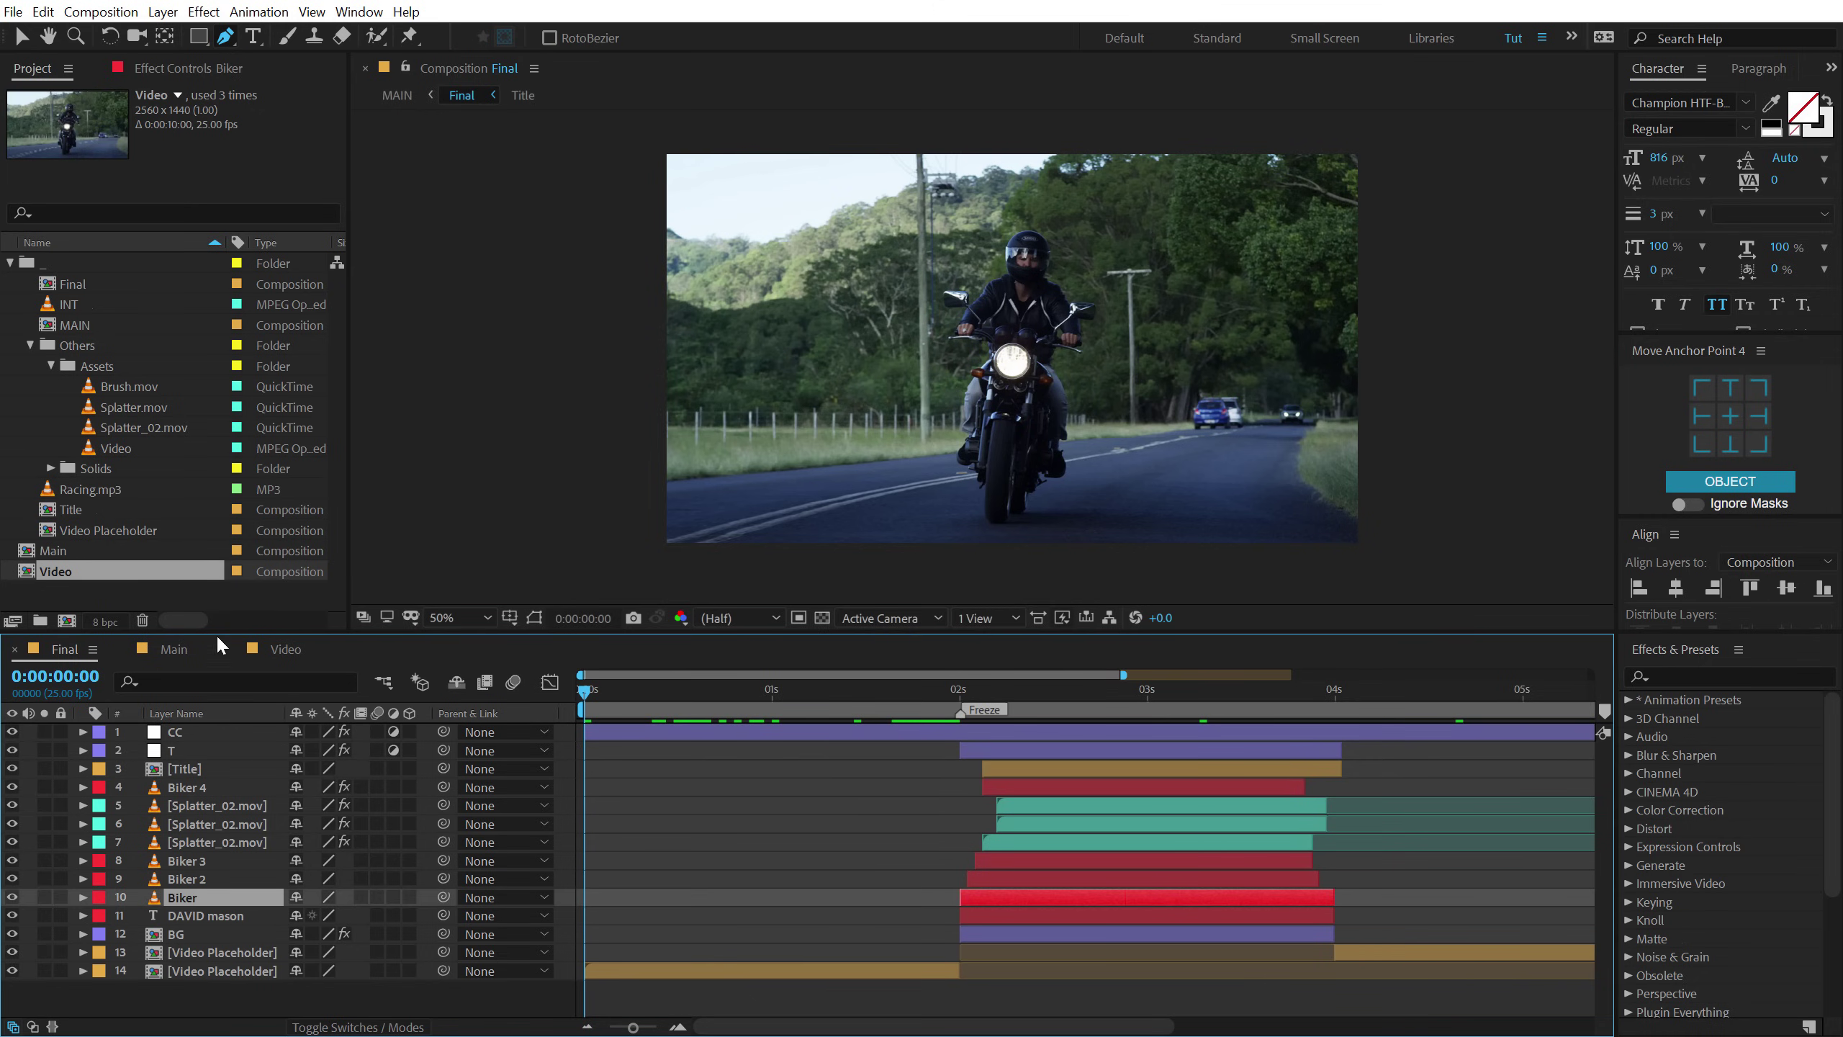
click(286, 648)
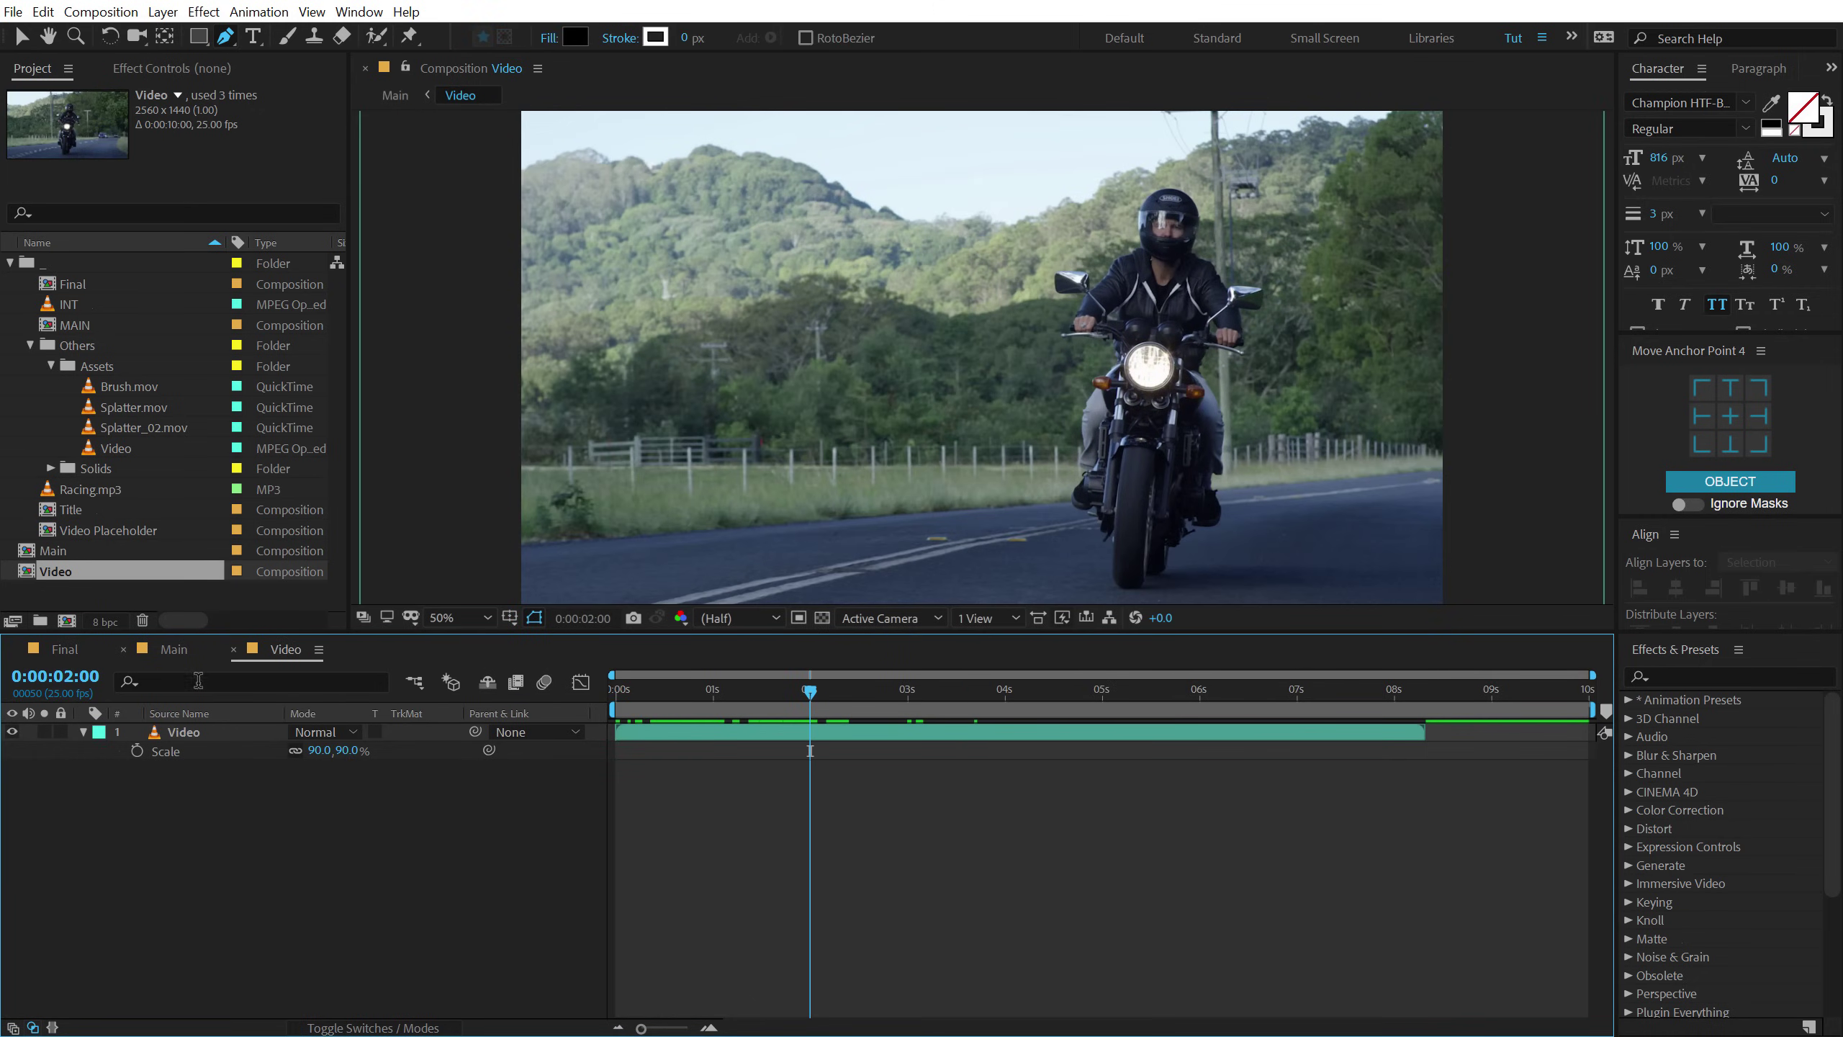
click(178, 649)
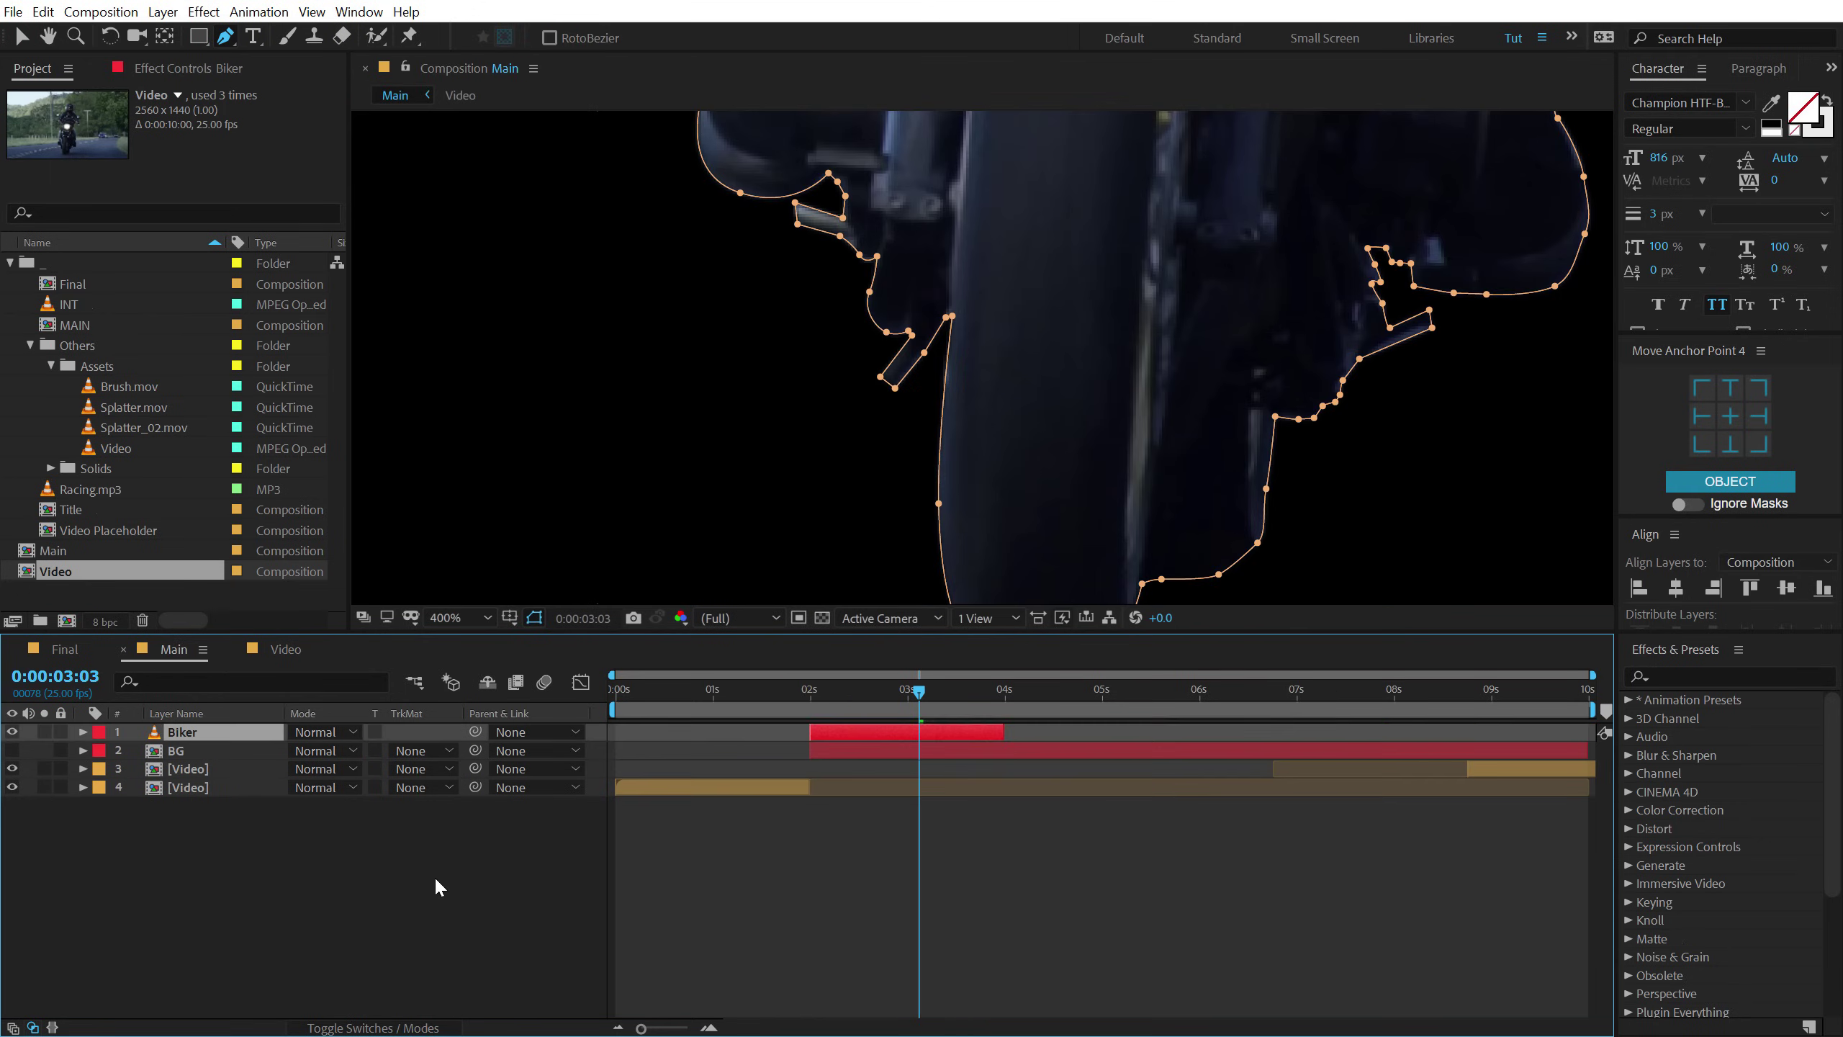
scroll(1068, 464, down, 2)
drag(1094, 321, 1174, 420)
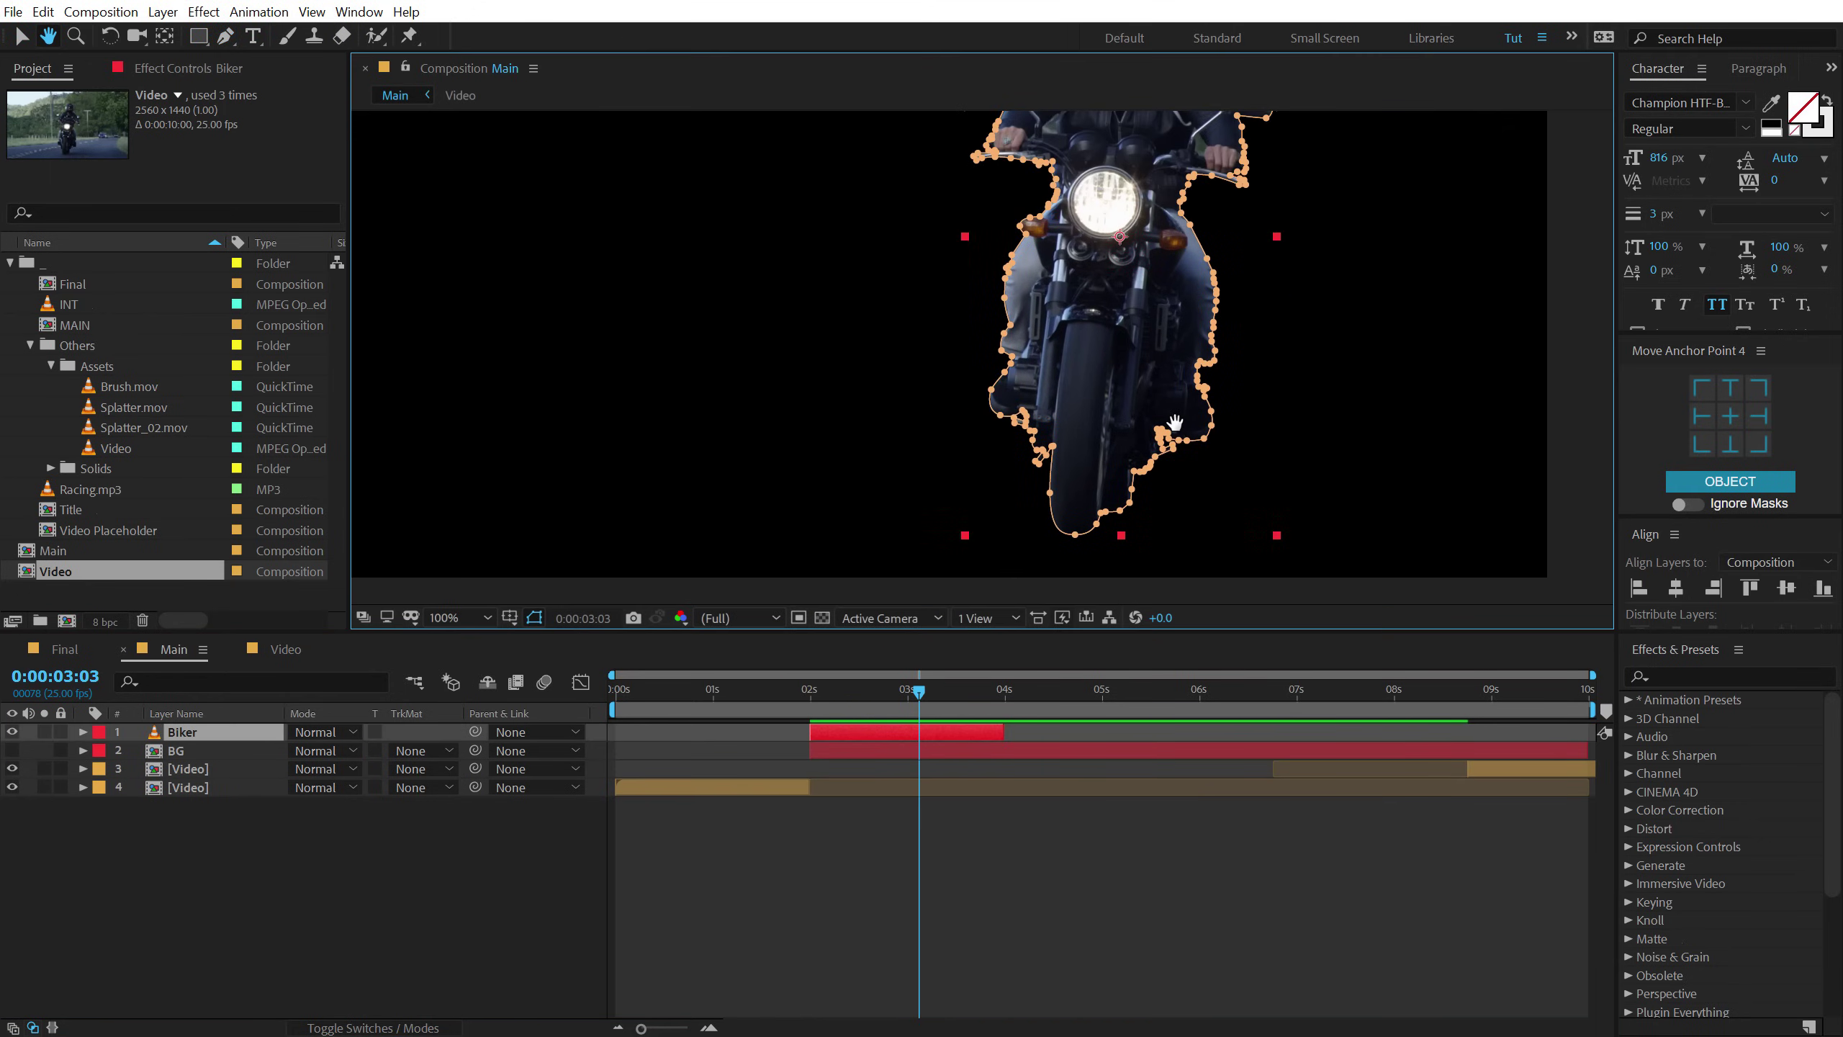
scroll(1175, 419, down, 2)
Extend the Biker layer to about 9 seconds and make BG visible again.
click(23, 45)
drag(911, 389, 1000, 441)
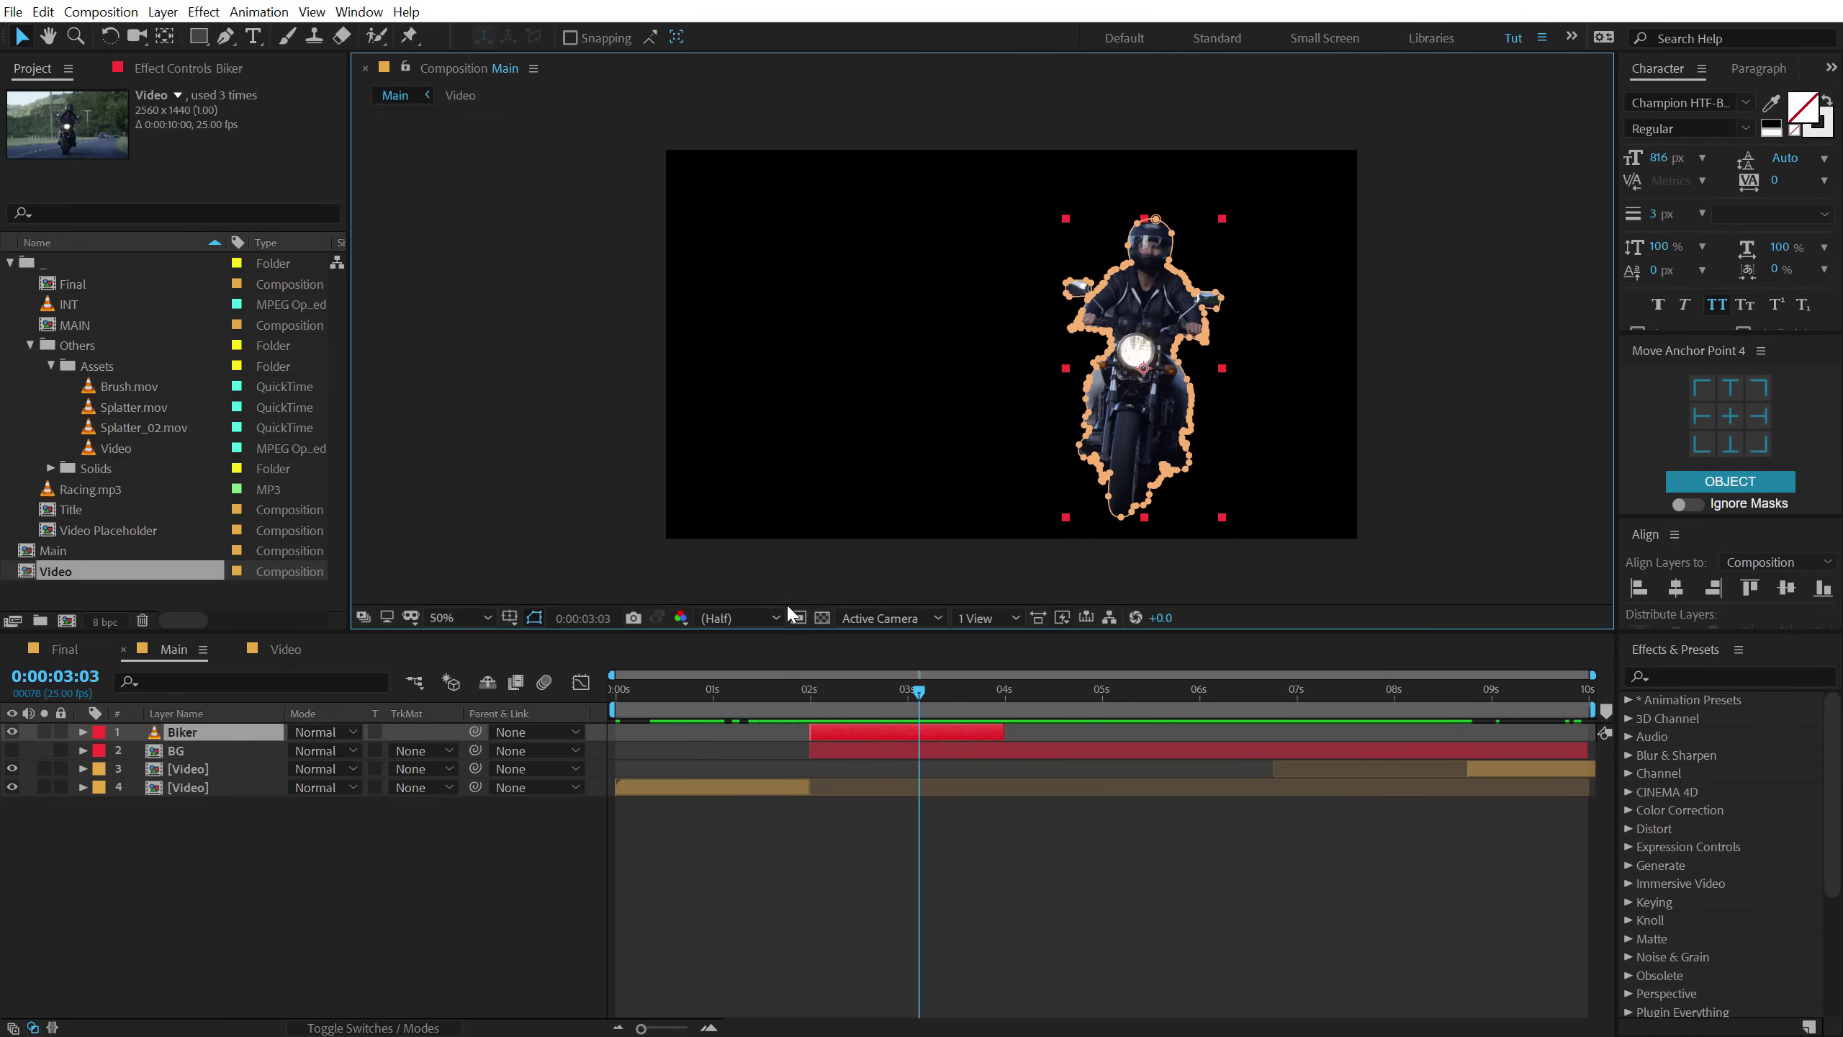
drag(1072, 732, 1498, 732)
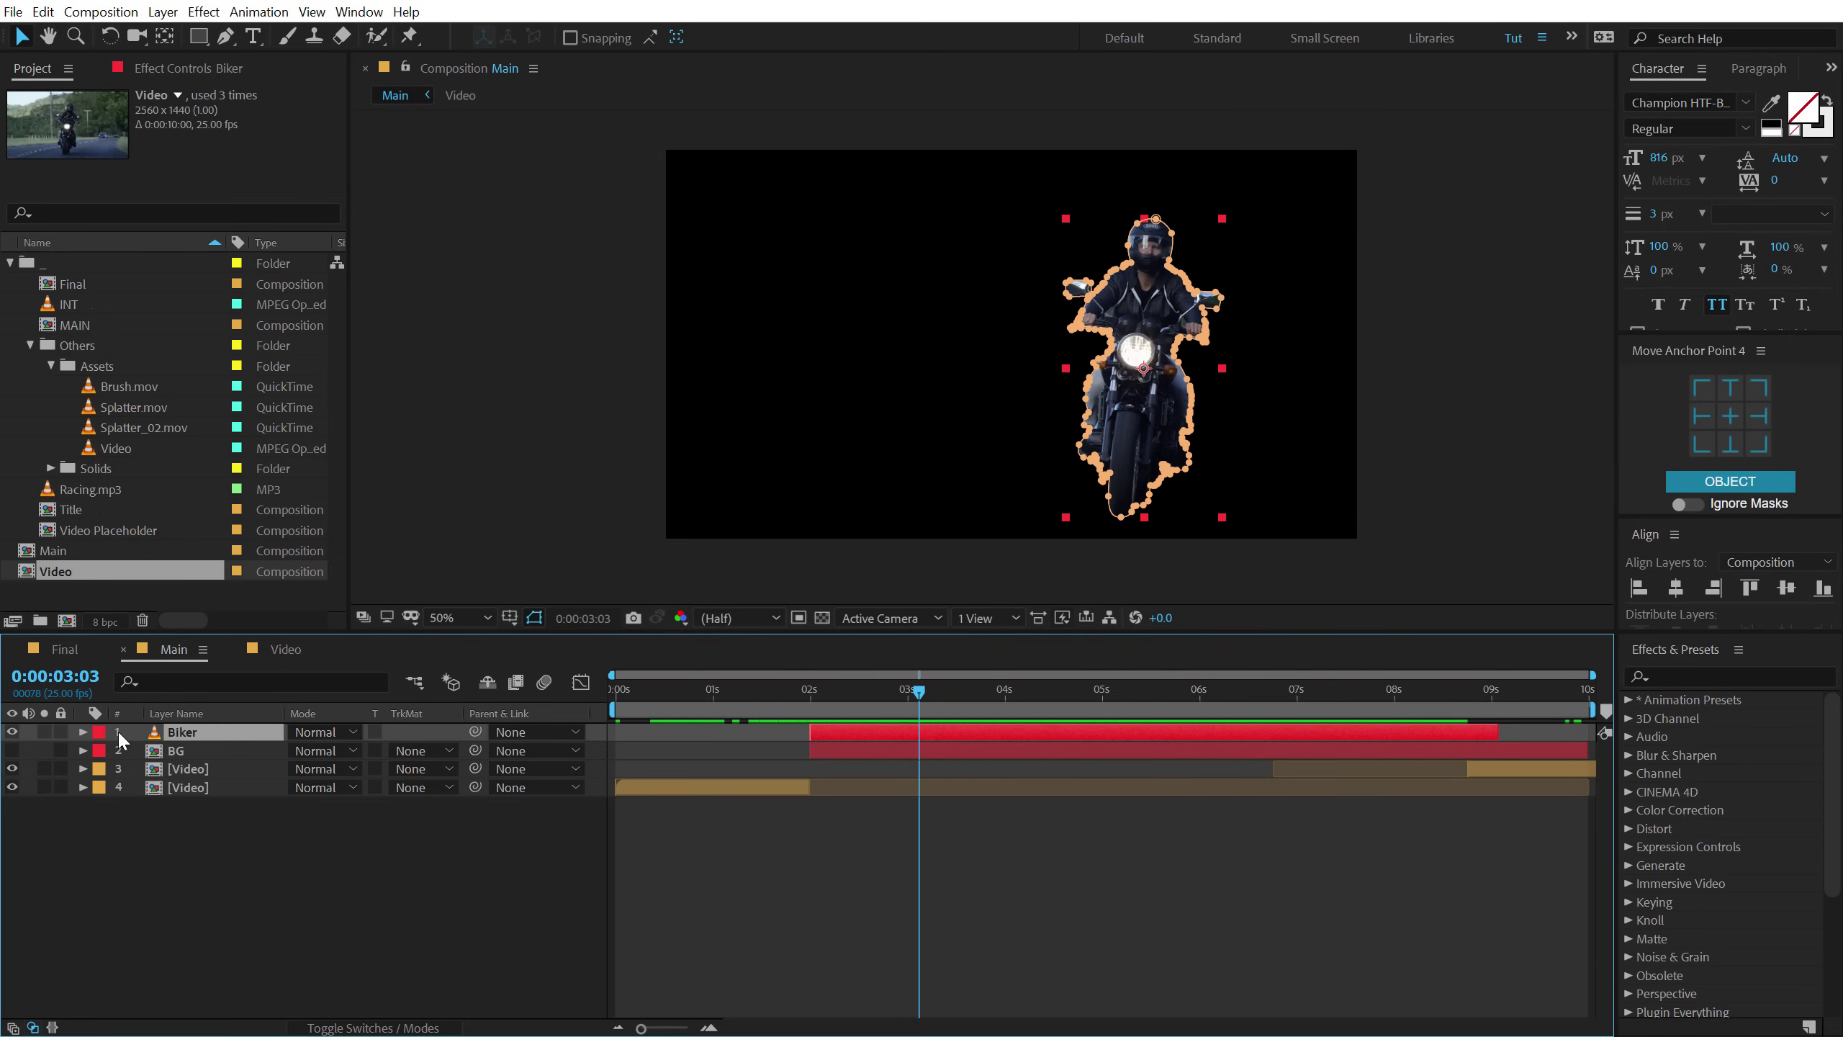
click(12, 751)
click(178, 912)
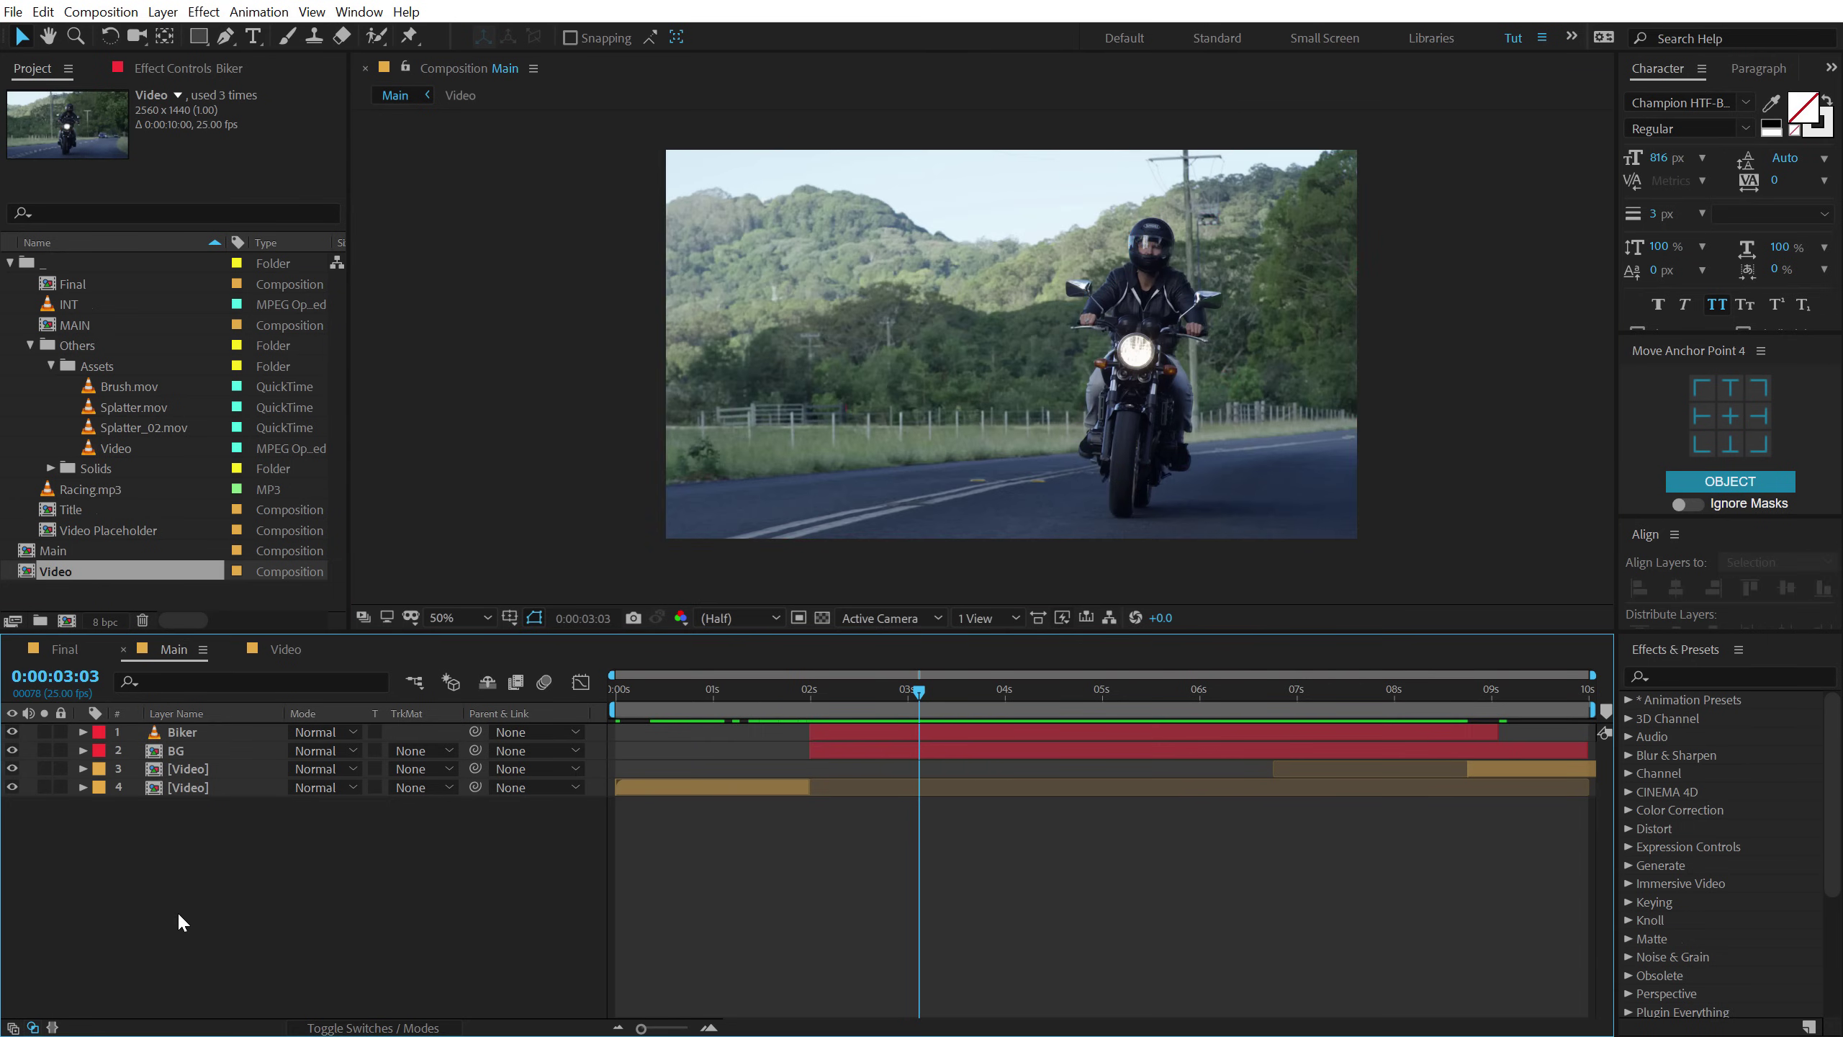
click(892, 728)
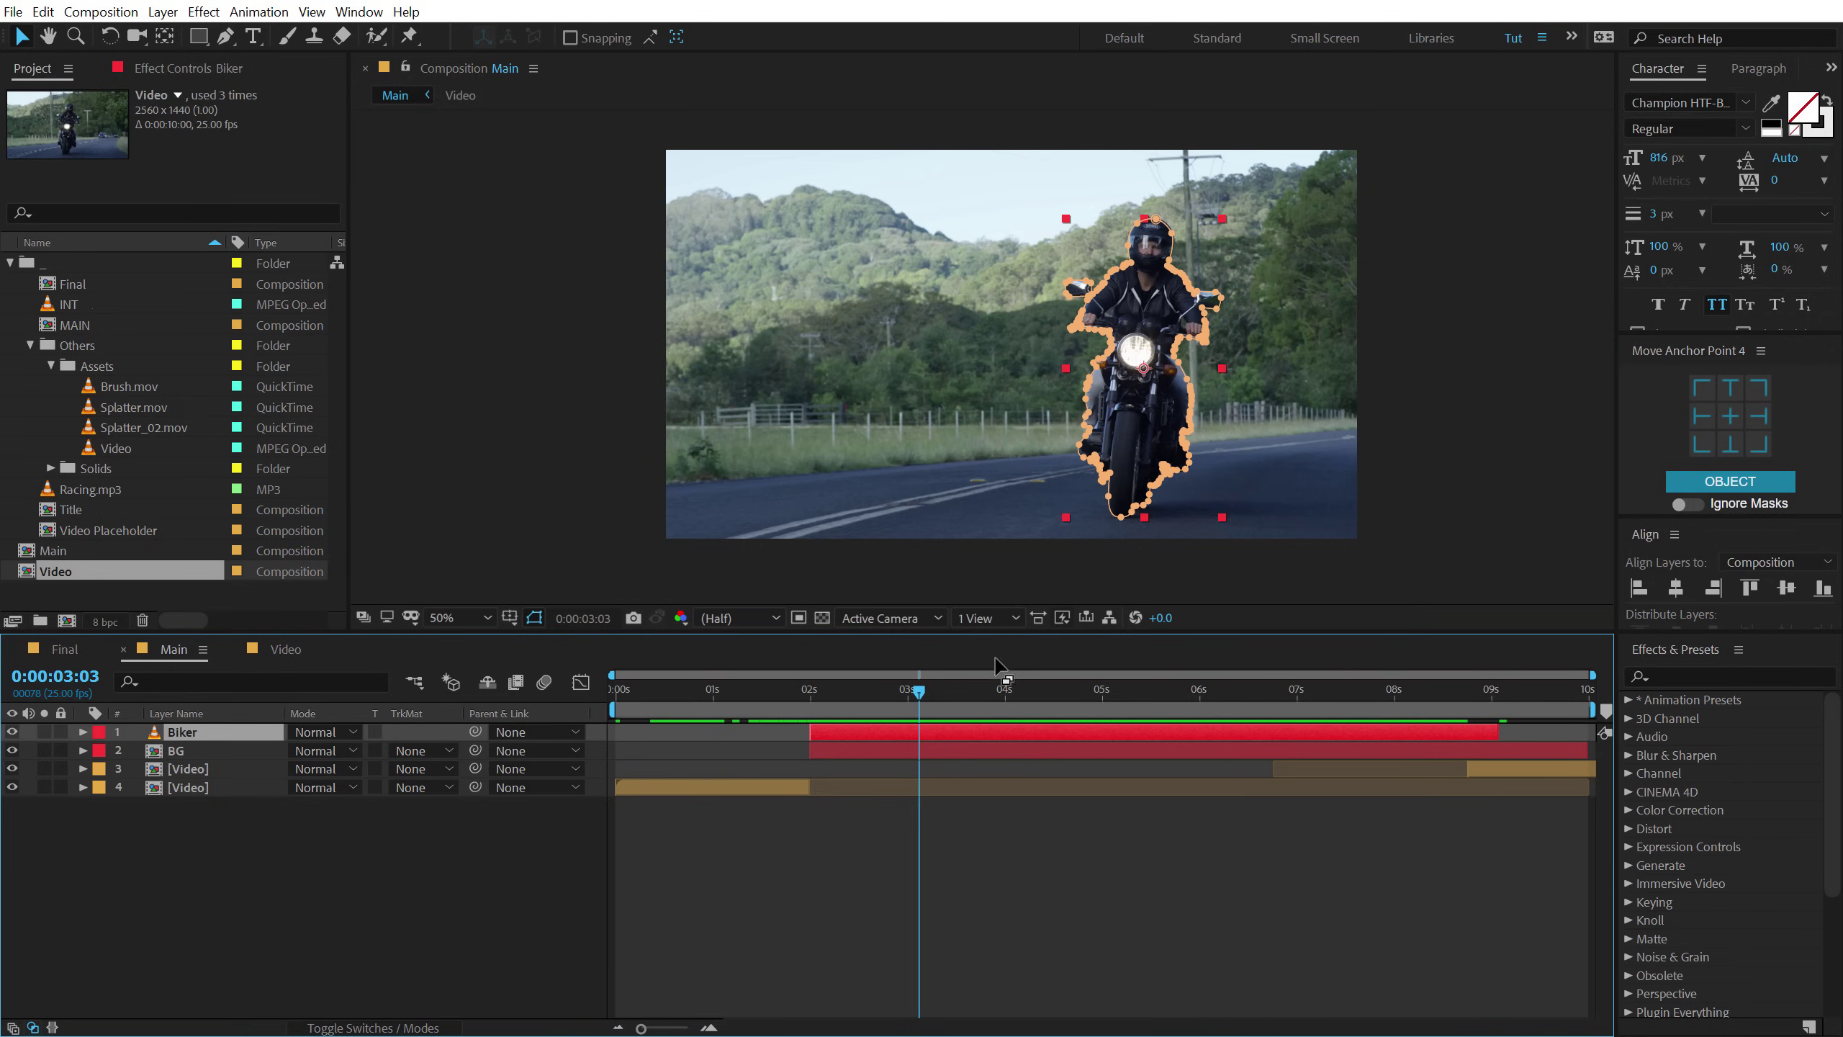
click(836, 751)
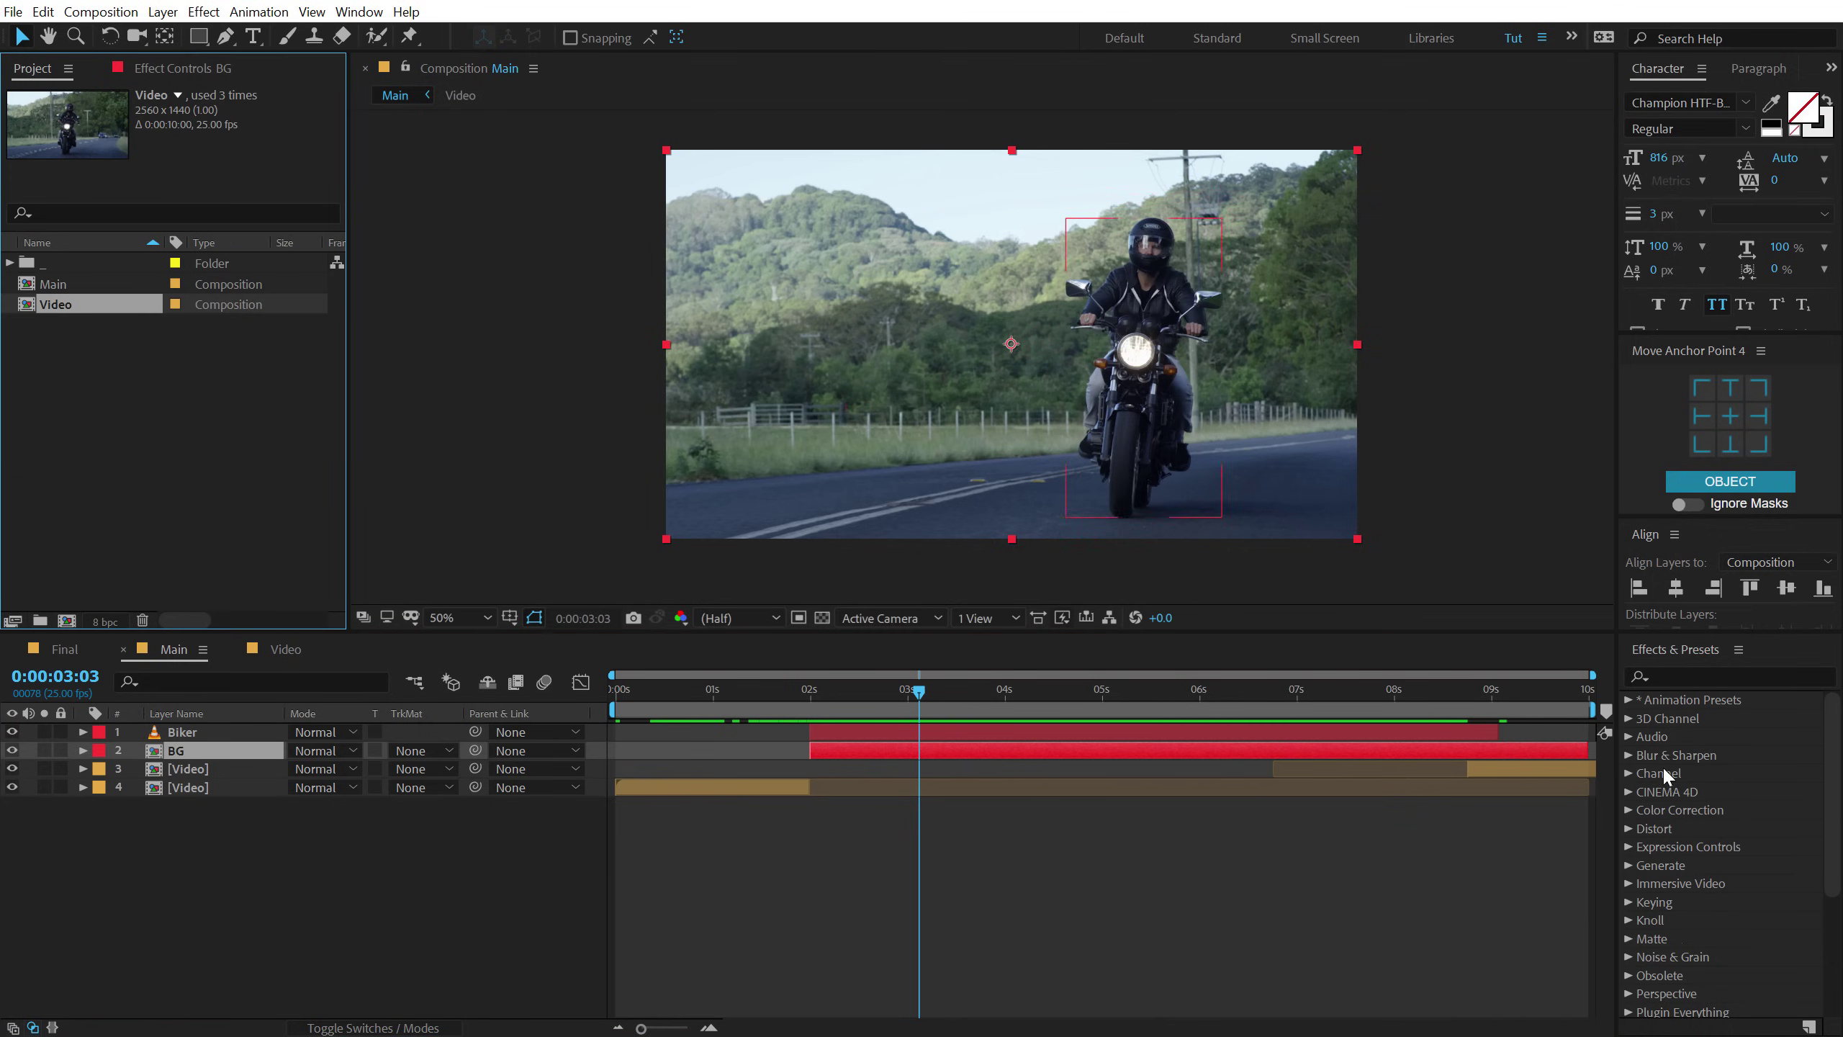
Apply a Tint effect to BG with Map Black To deep navy 02002A.
click(1698, 675)
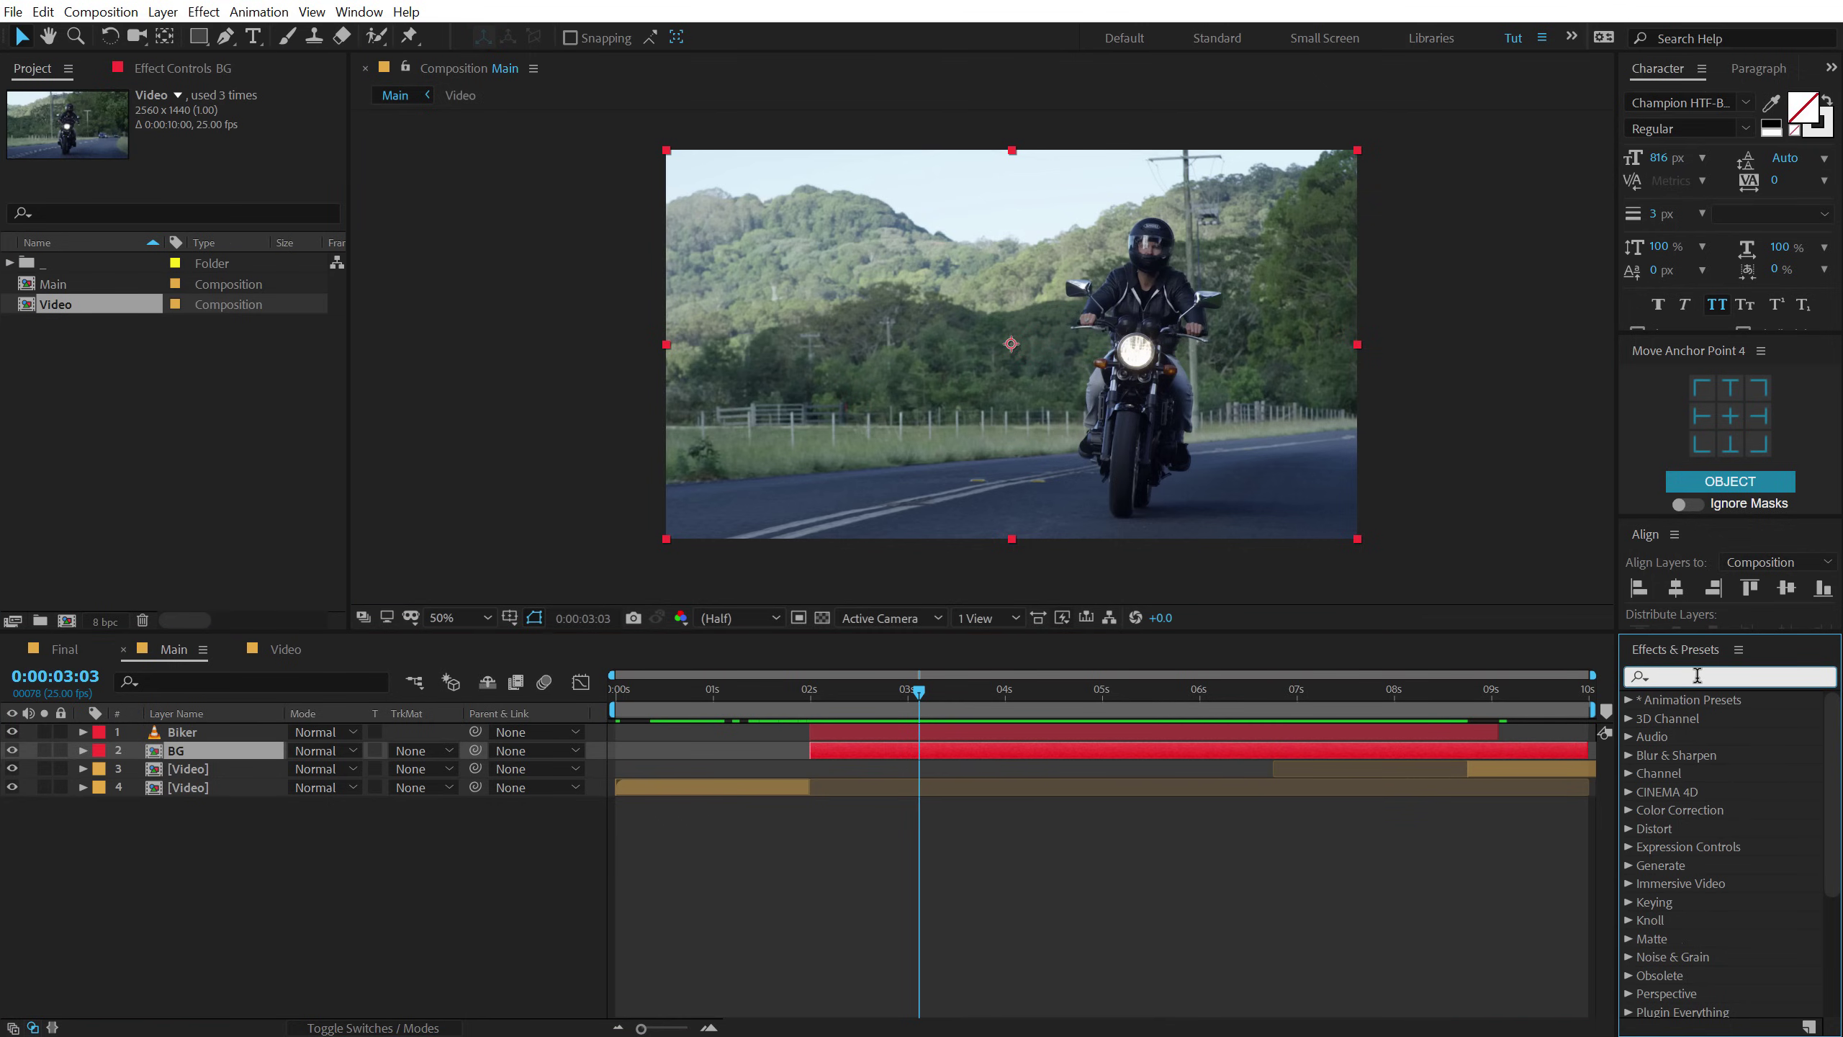
text(tint)
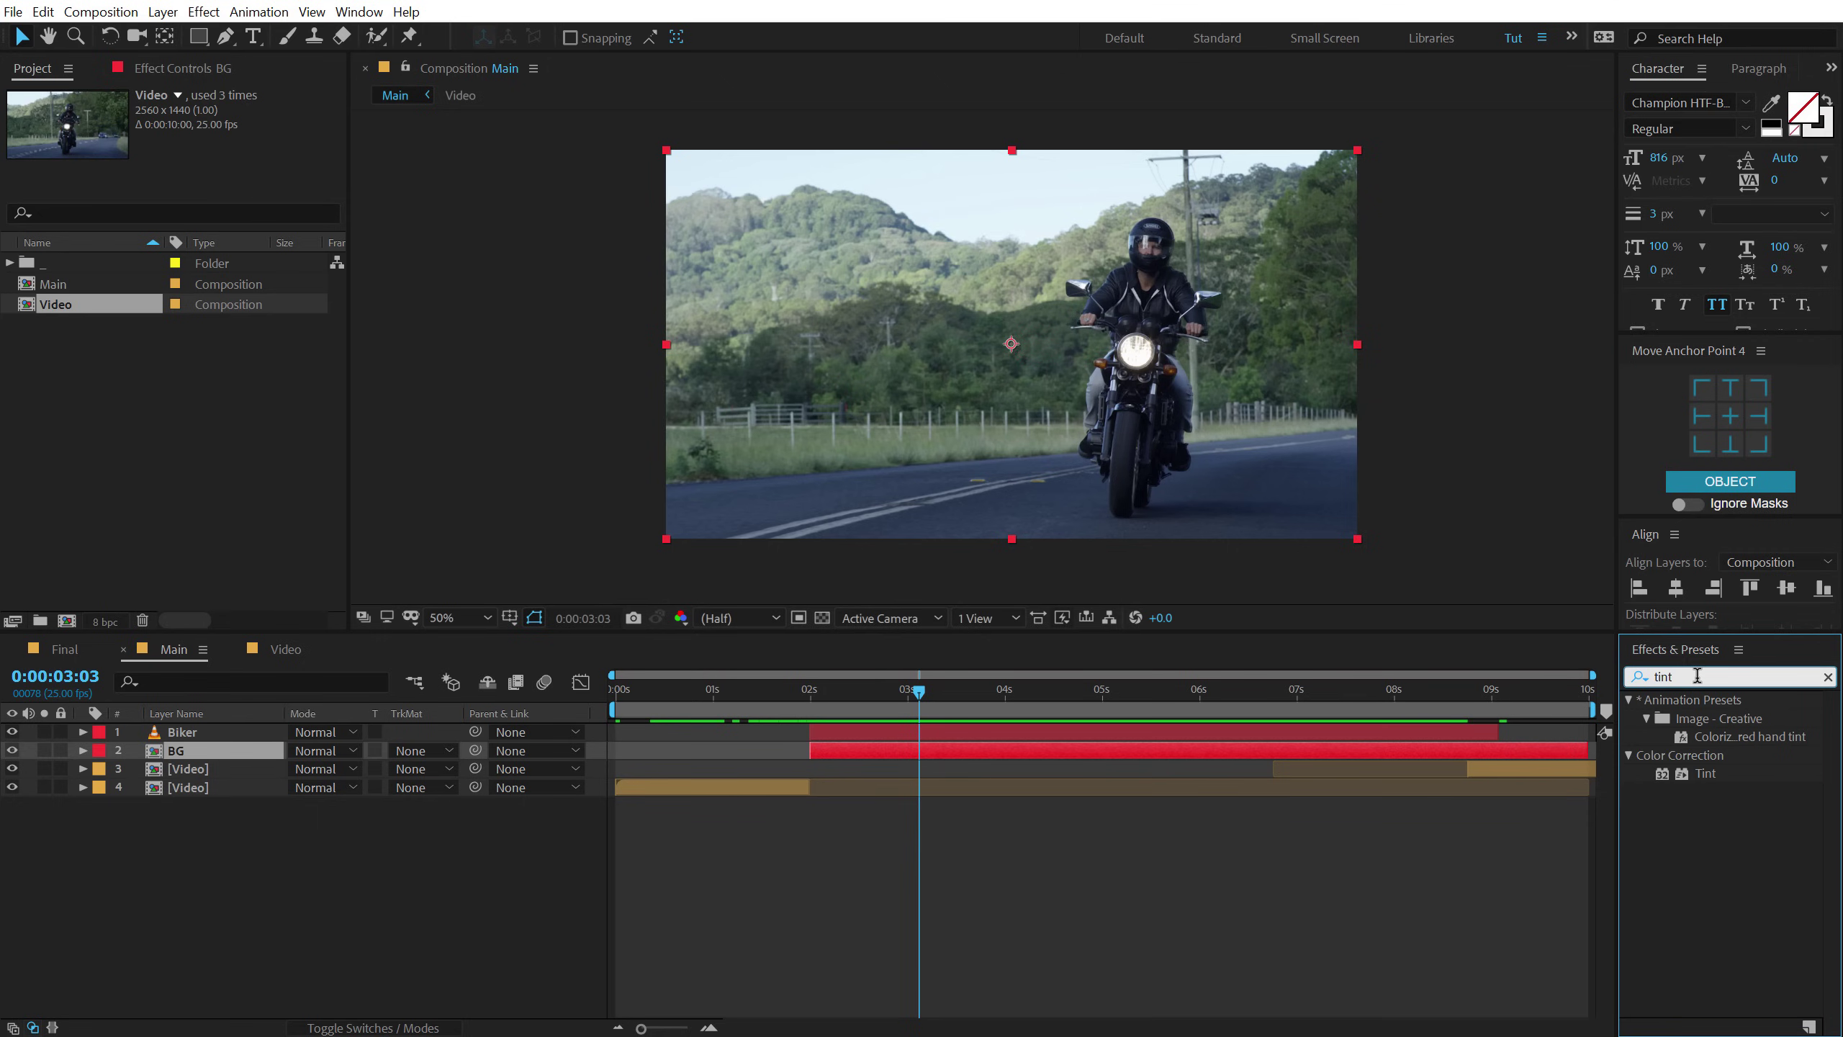
double_click(1707, 772)
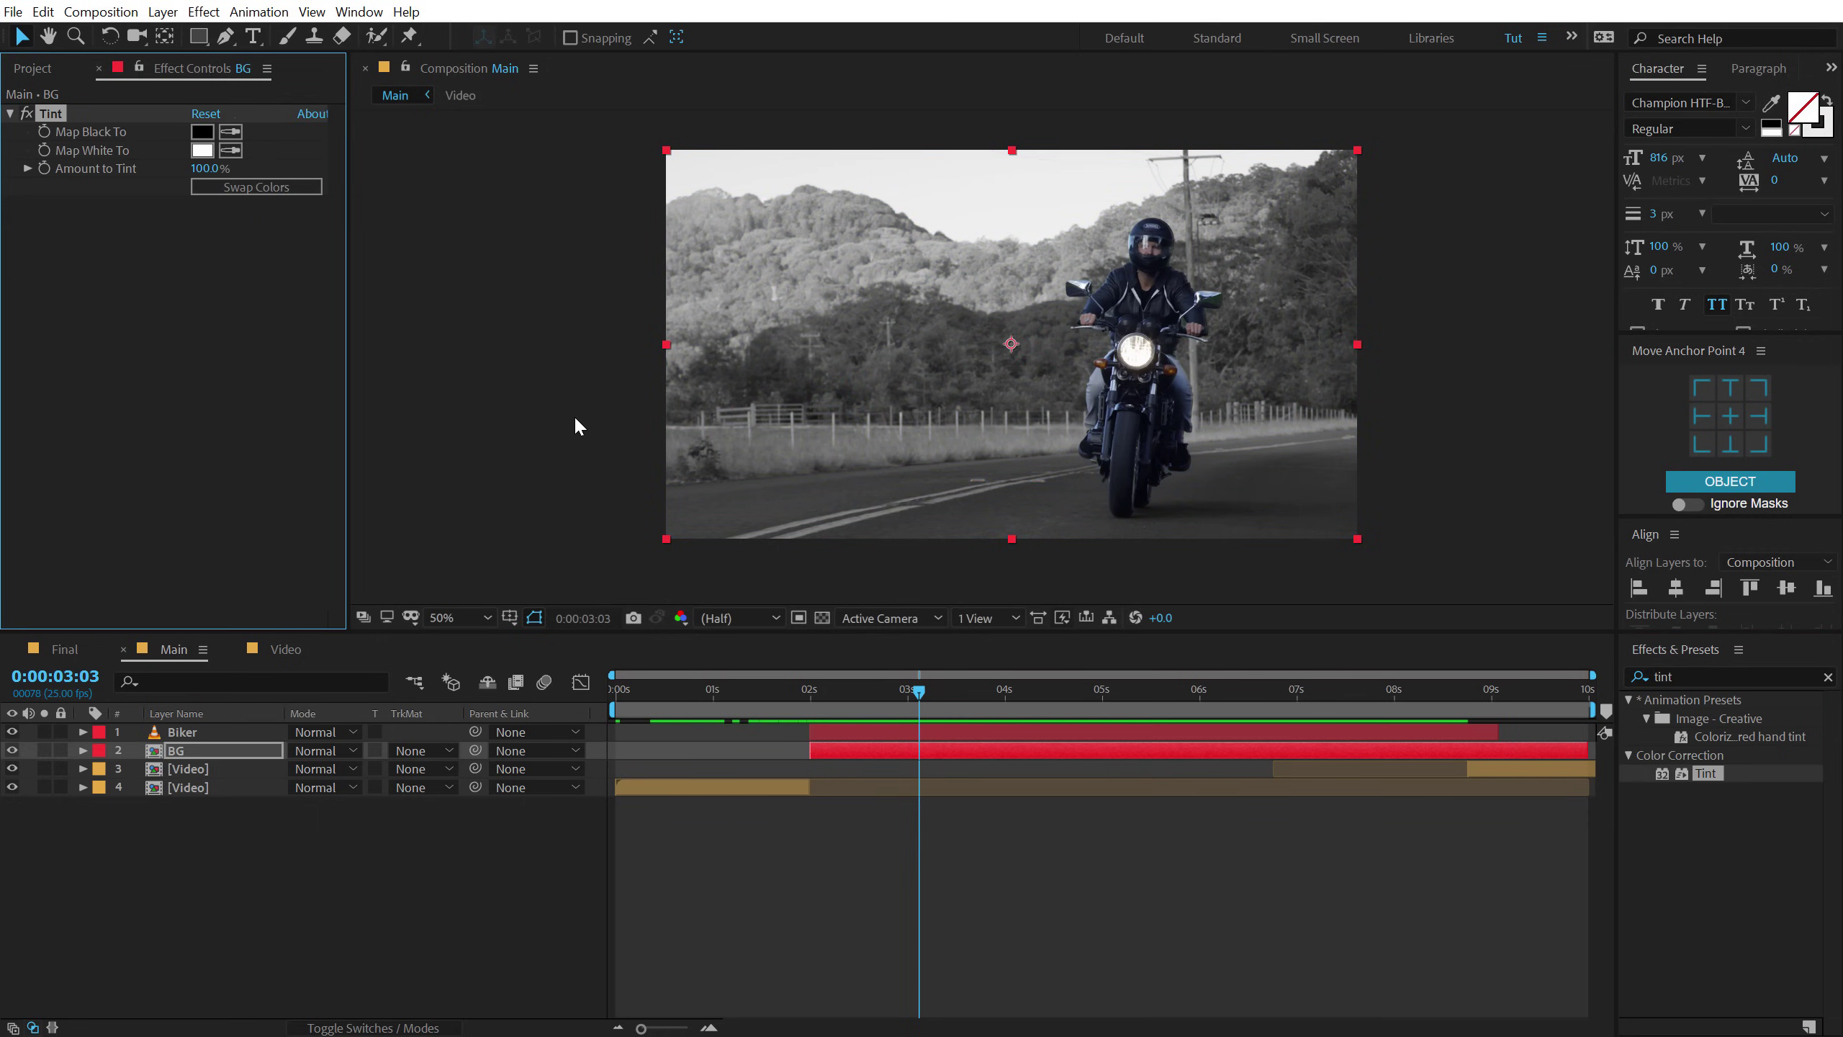
click(201, 131)
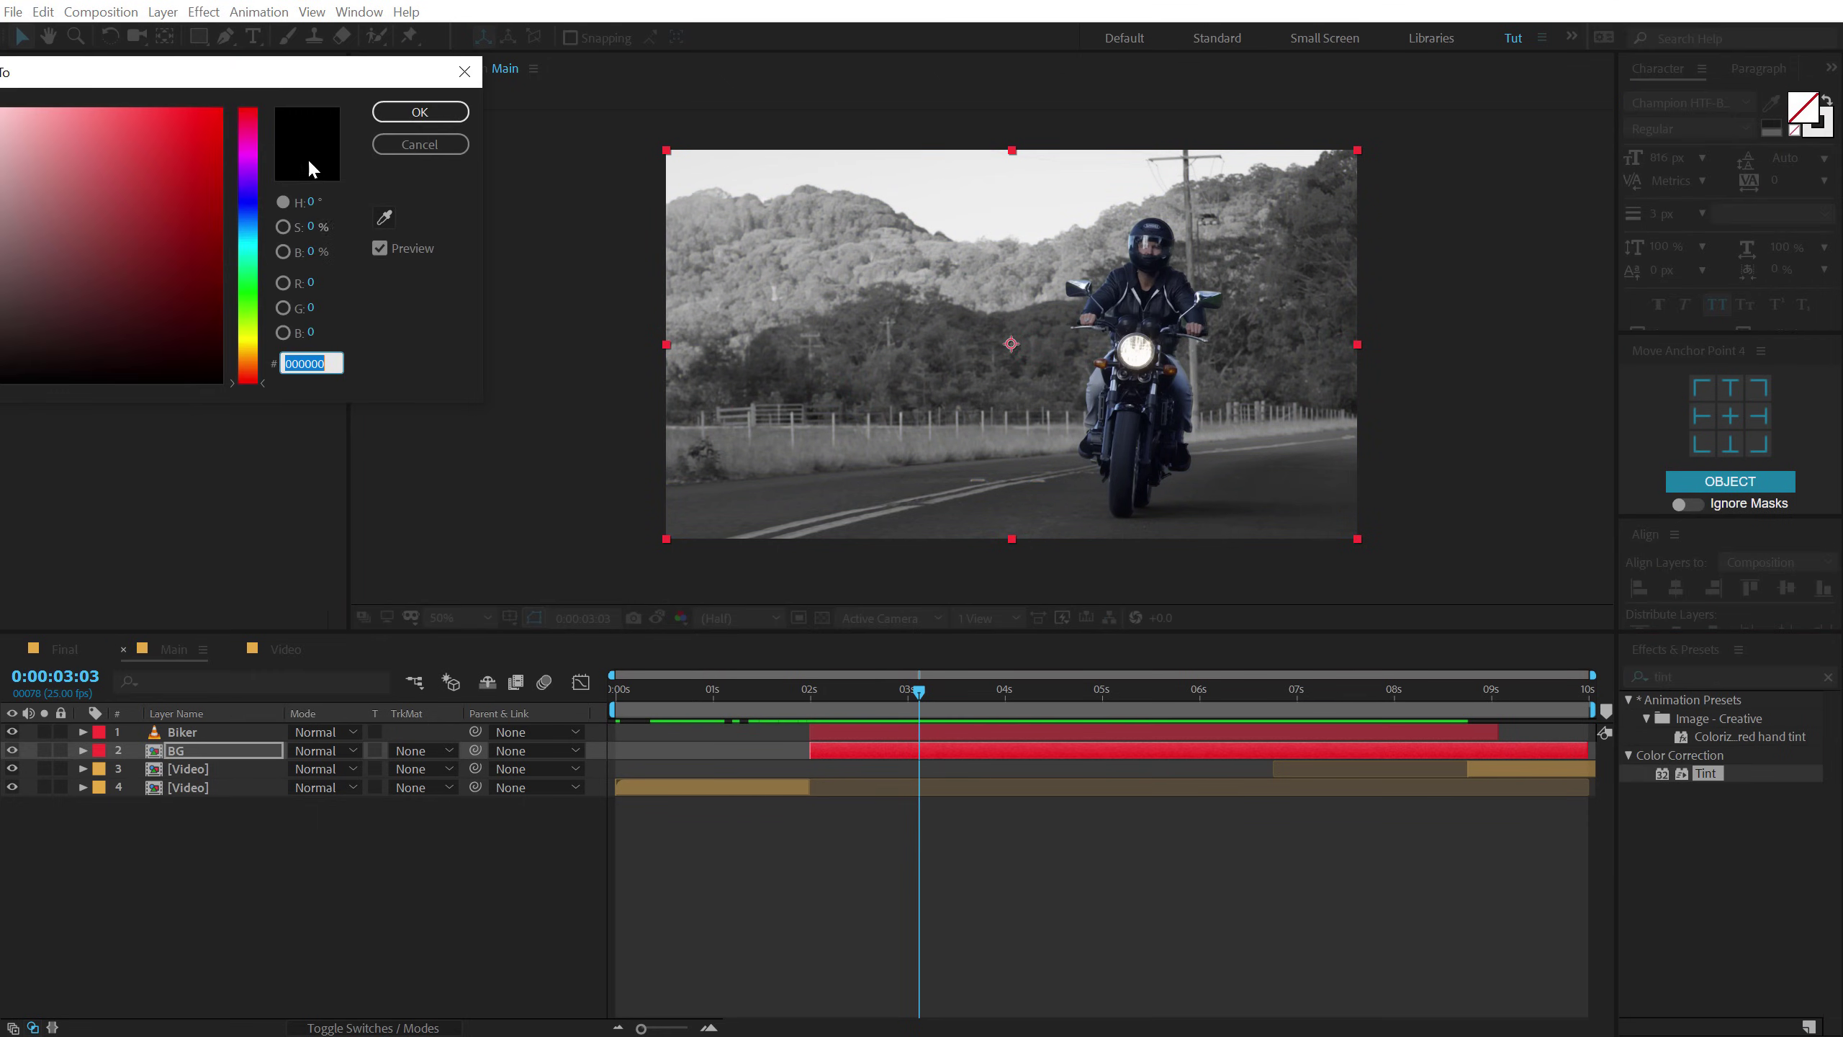
drag(555, 353, 540, 453)
drag(558, 353, 553, 345)
drag(518, 444, 538, 488)
drag(557, 342, 557, 345)
click(719, 261)
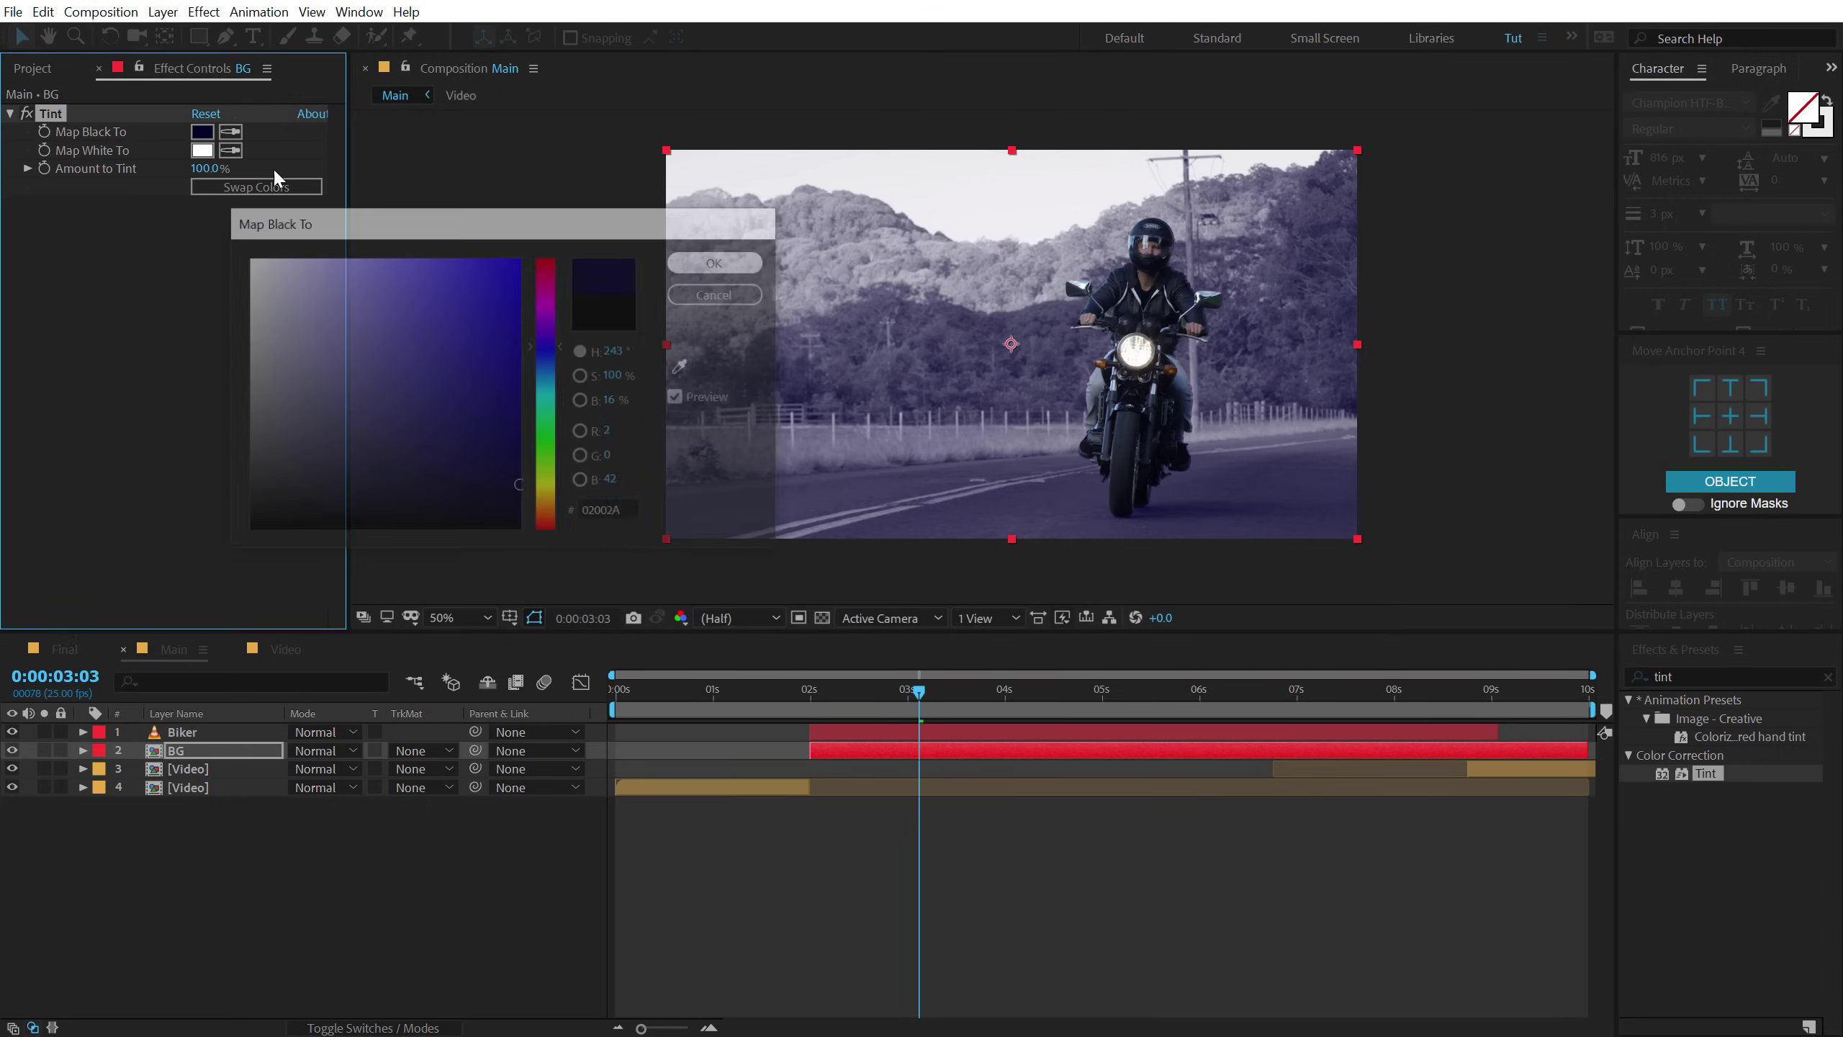
Set the Tint's Map White To saturated red FF0030.
click(201, 149)
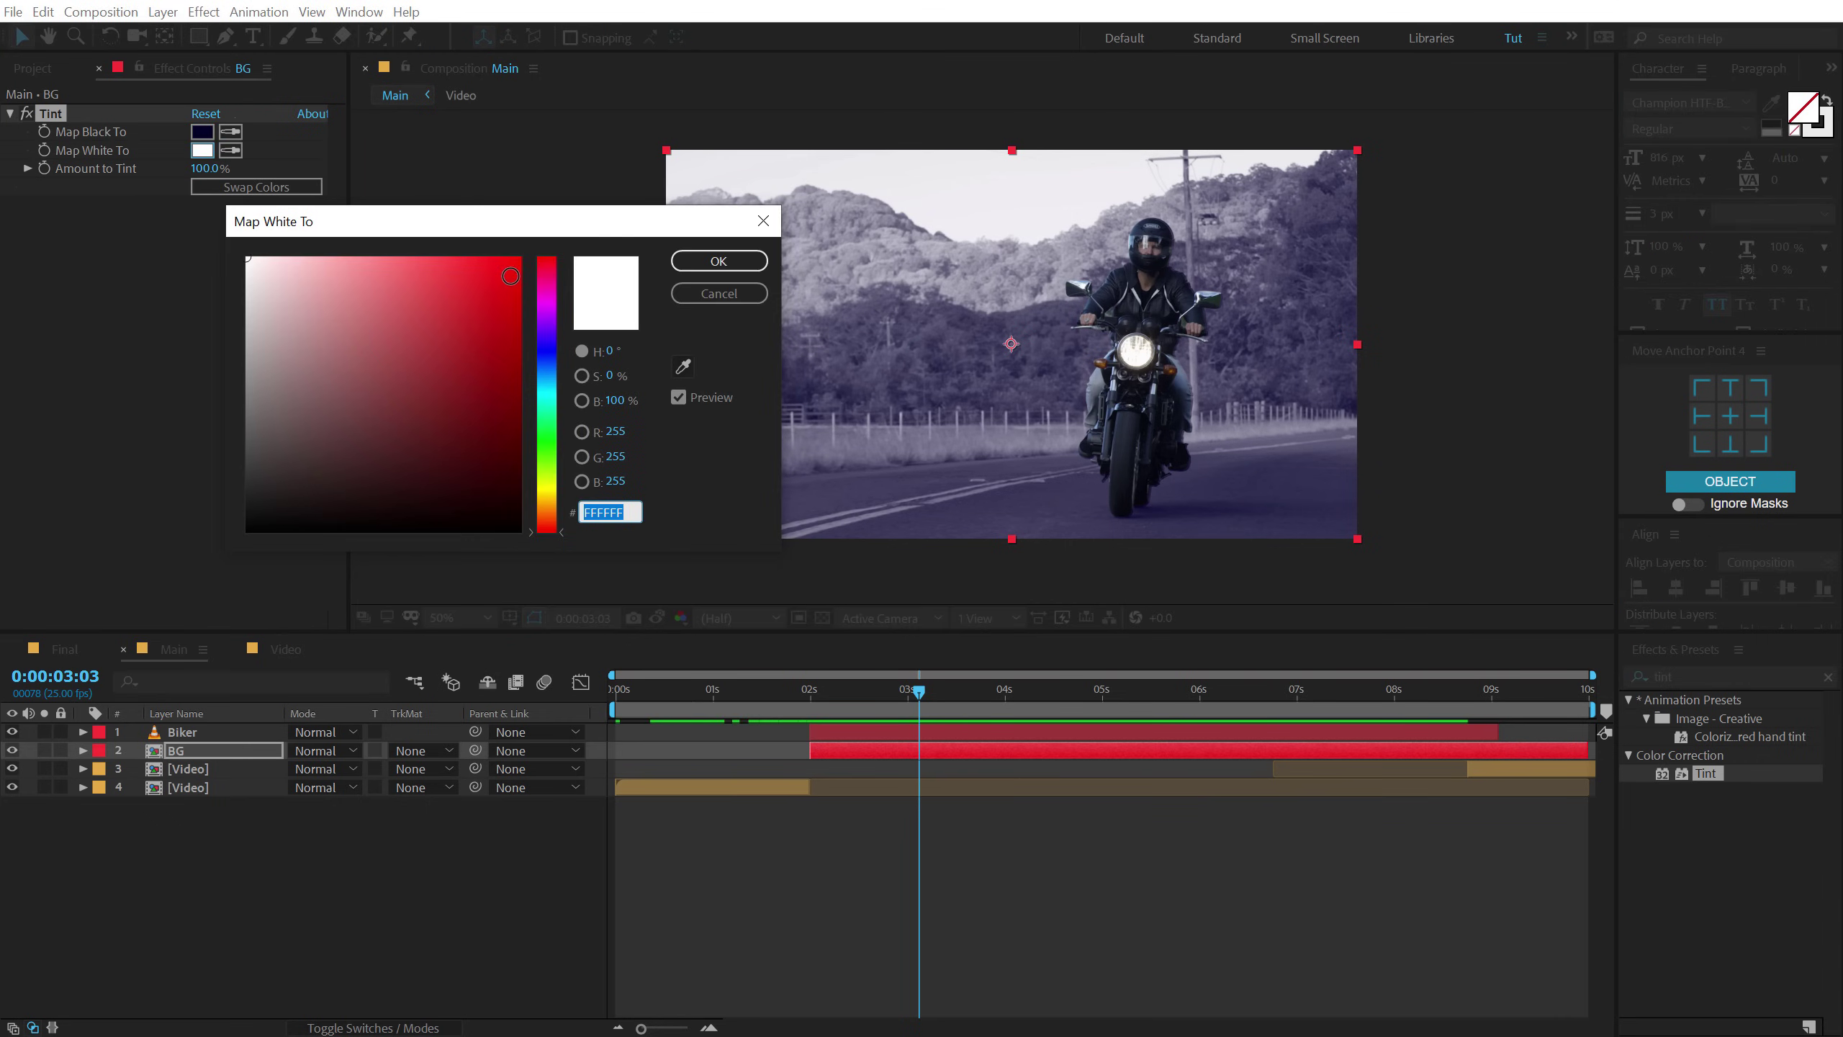
click(546, 267)
drag(485, 259, 540, 226)
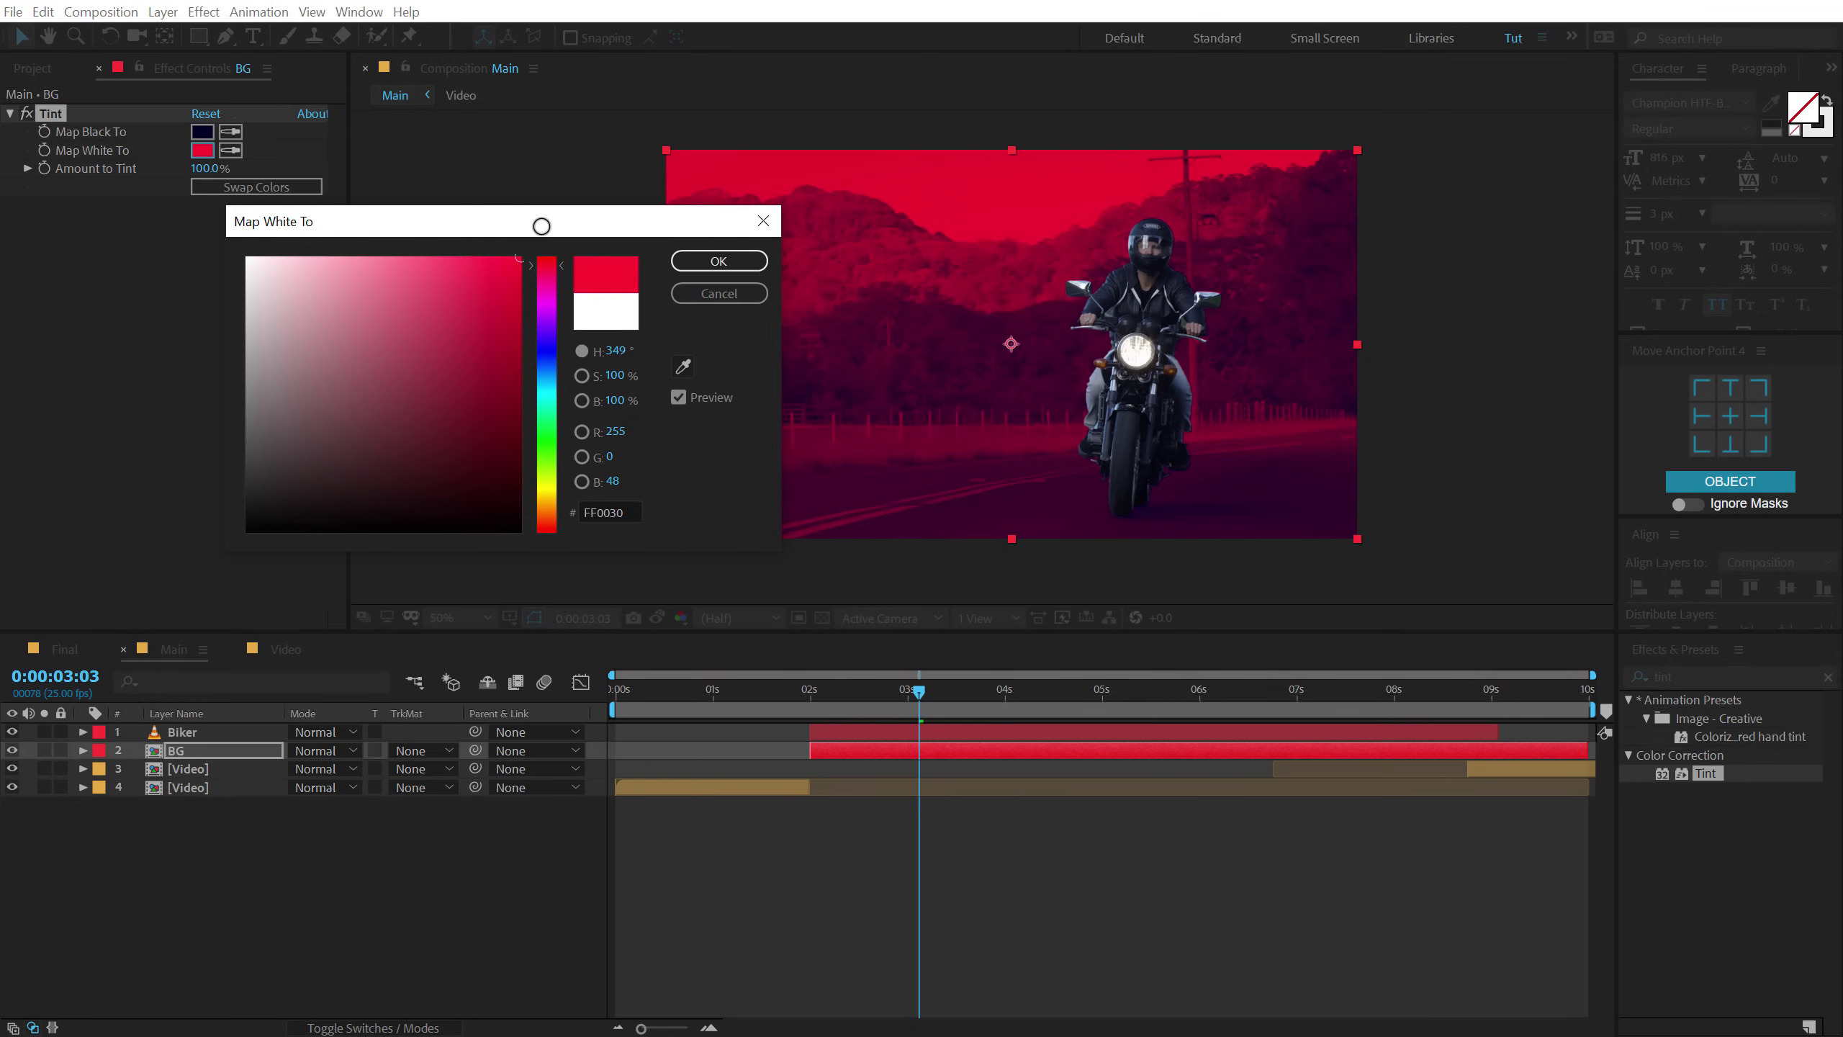
click(702, 261)
scroll(970, 339, up, 2)
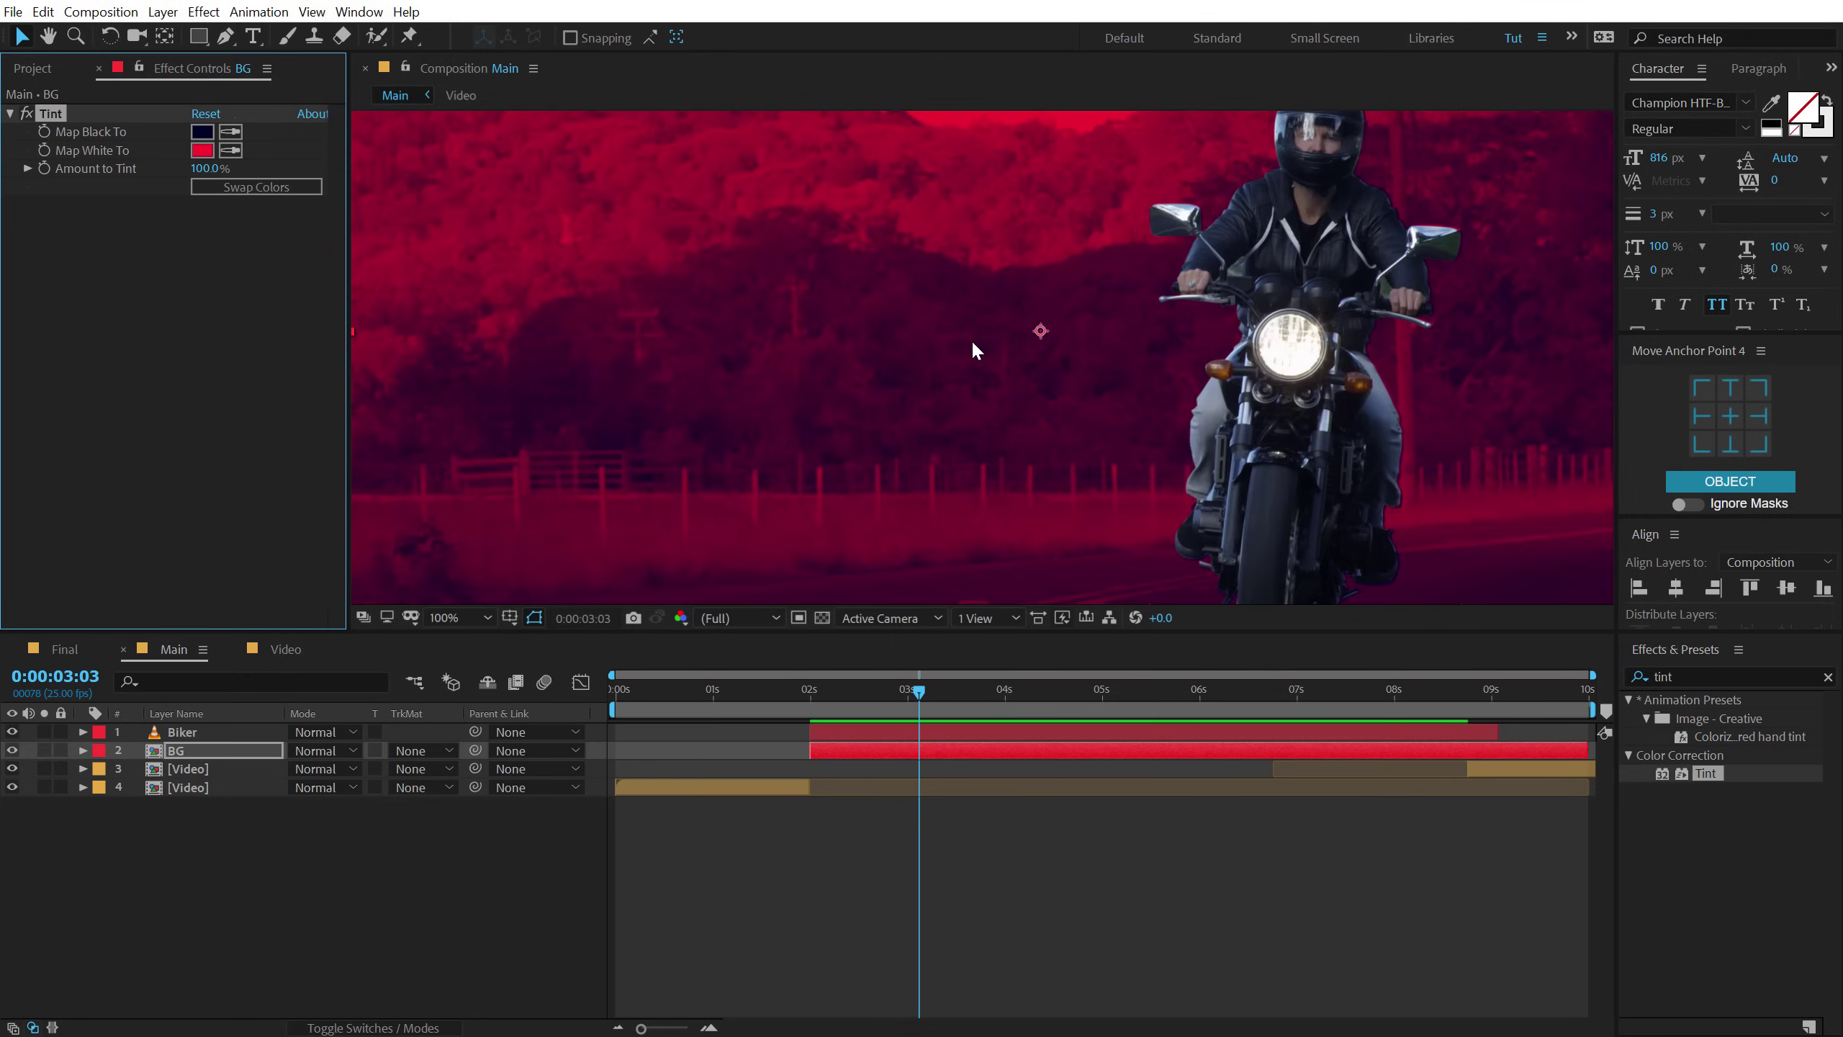
scroll(971, 340, up, 2)
scroll(1280, 334, down, 2)
Inspect the Biker layer's Mask 1 edge at 200%, then collapse the mask and reselect Biker.
click(190, 731)
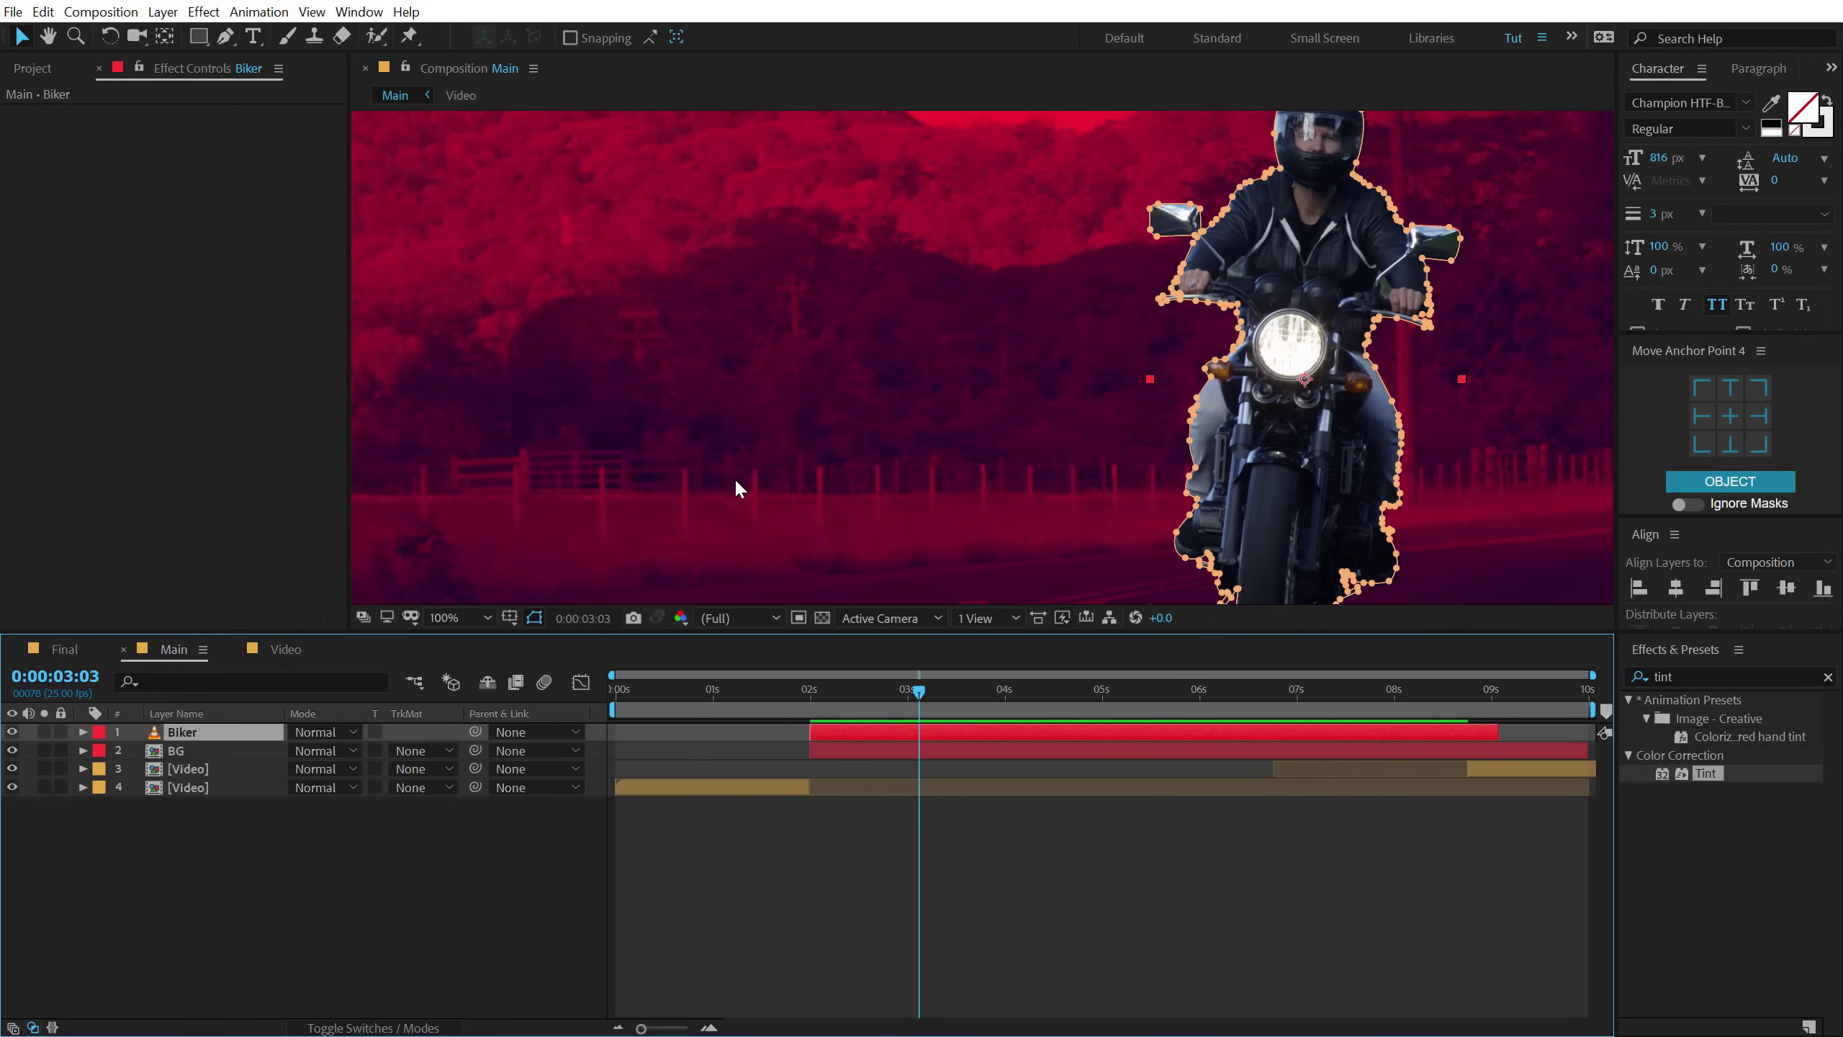
key(m)
click(116, 753)
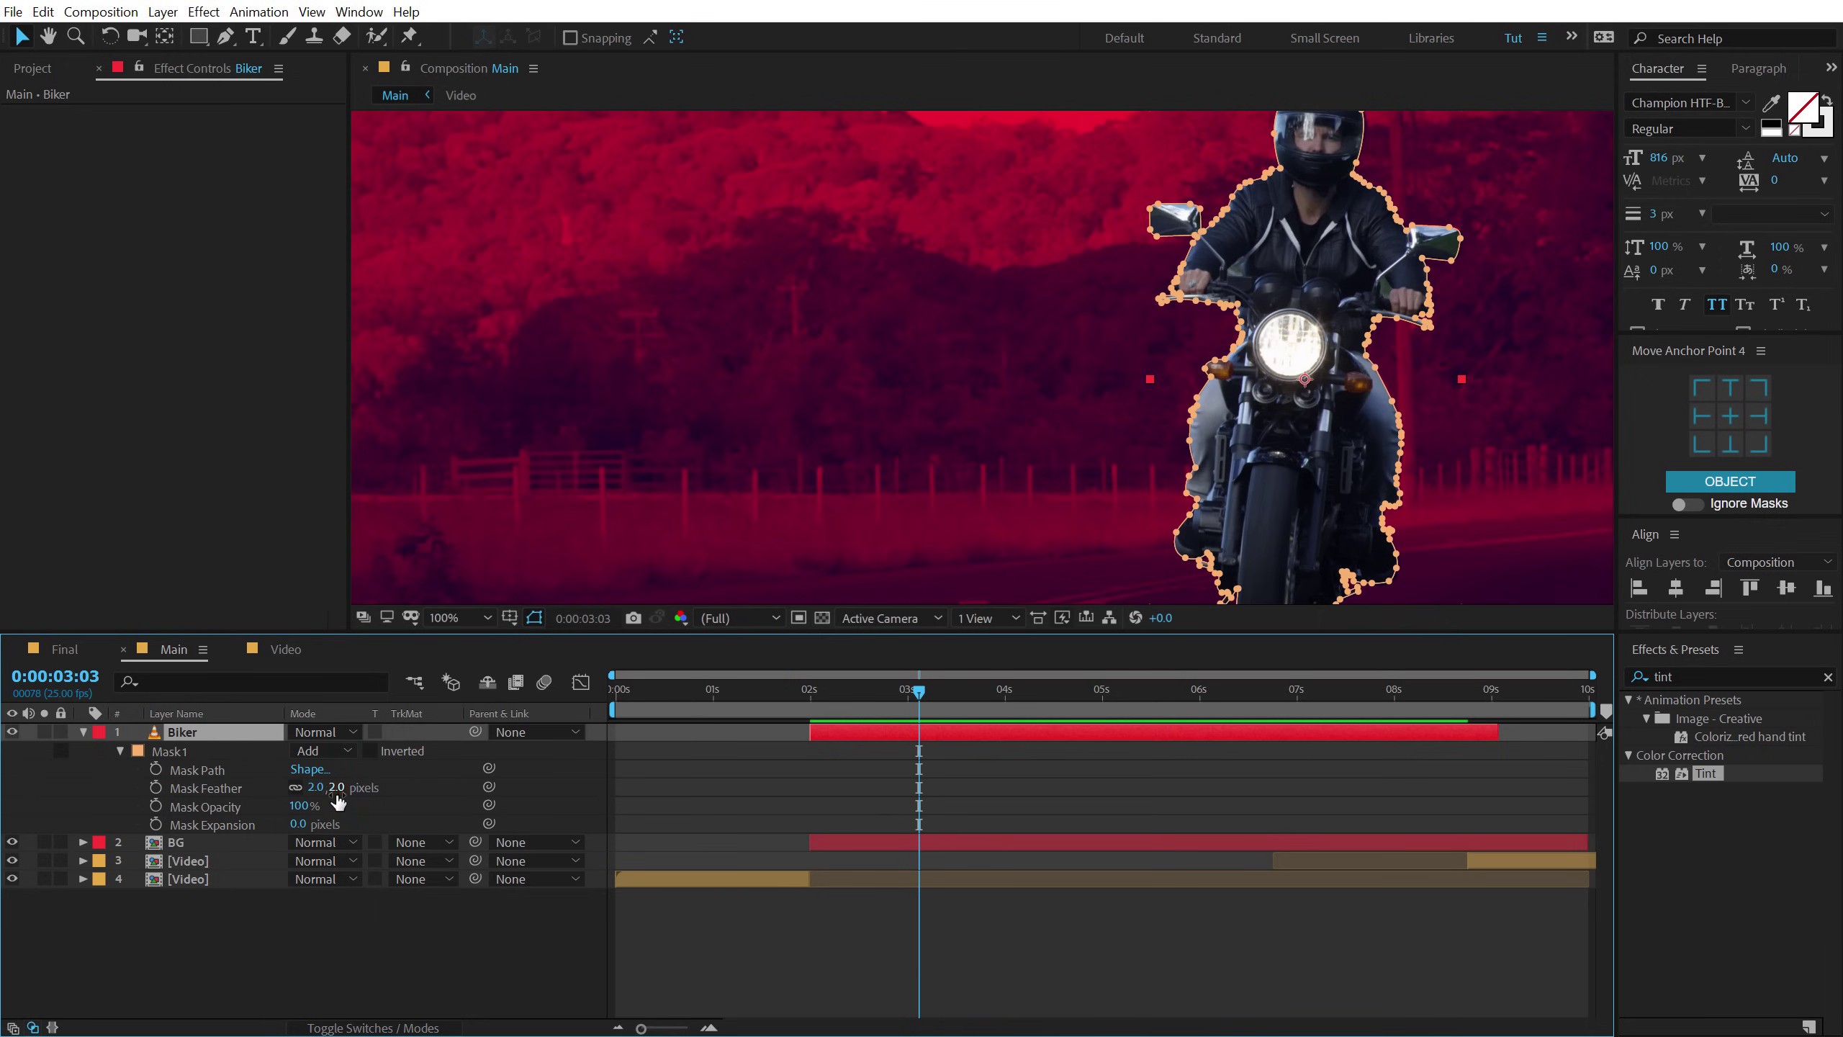
key(period)
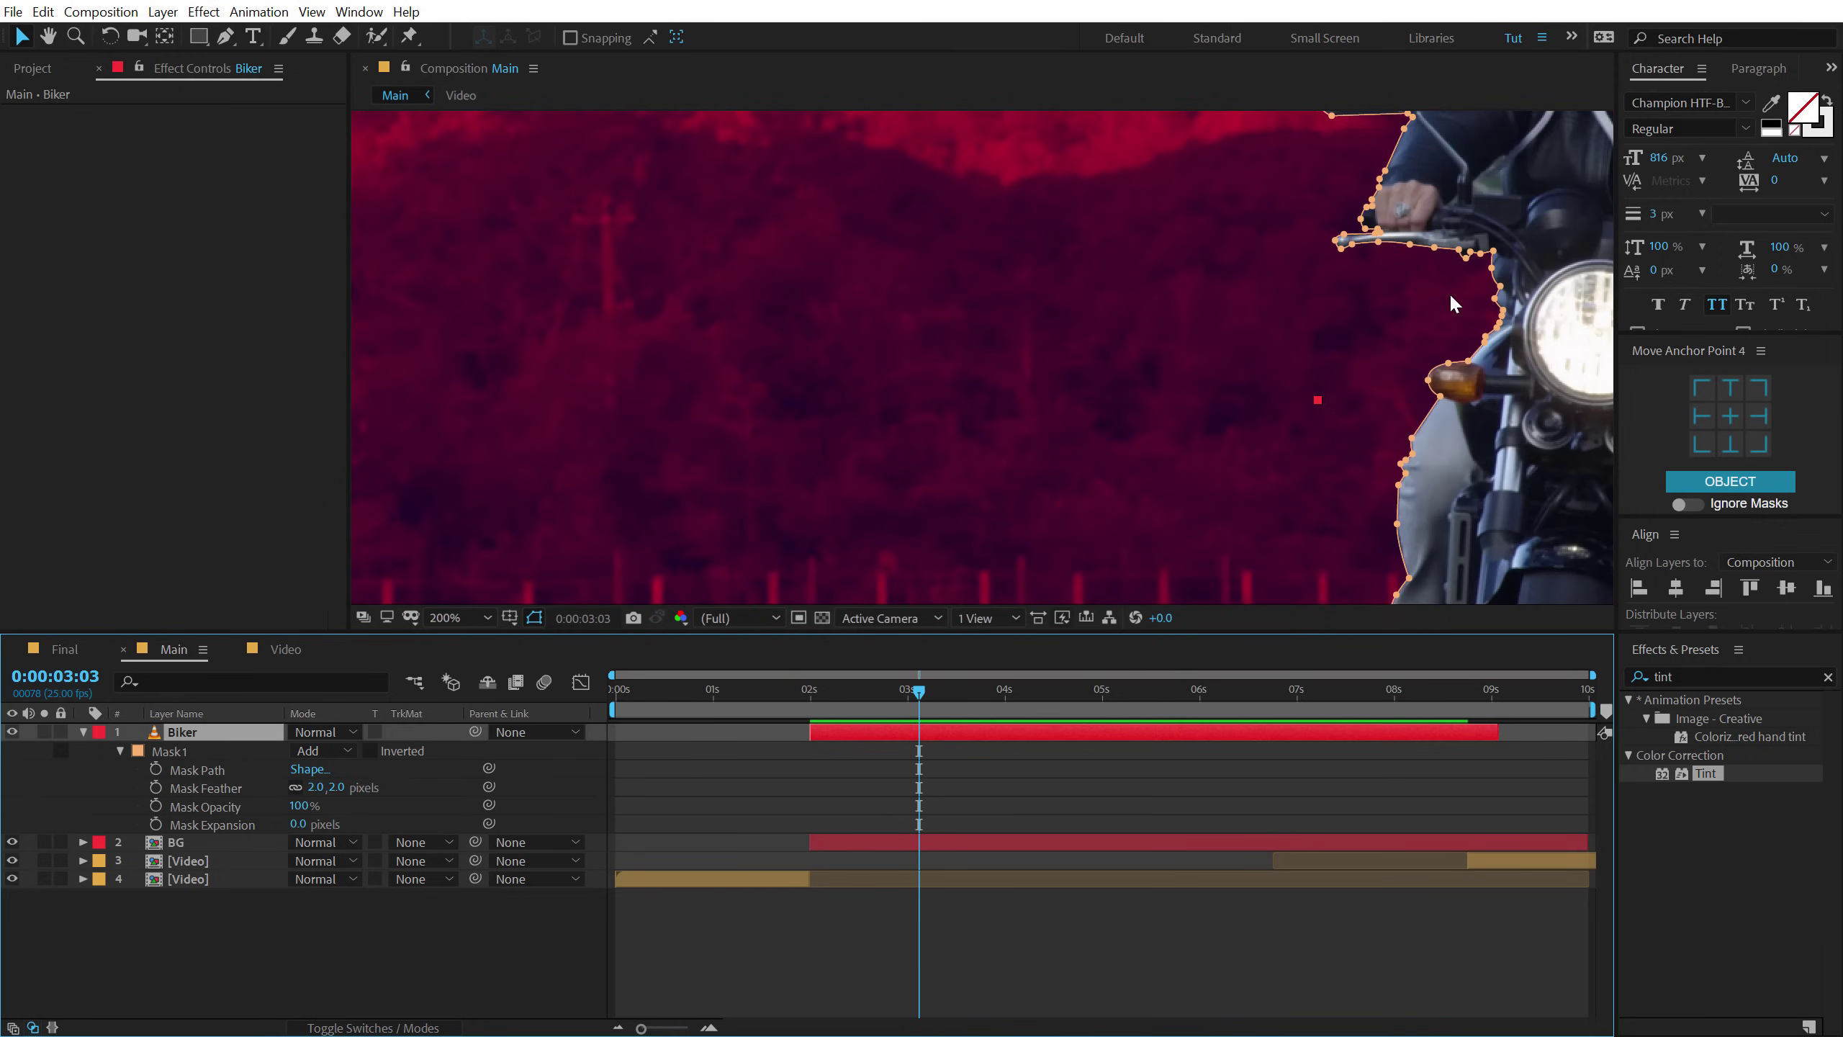
drag(1451, 296, 977, 393)
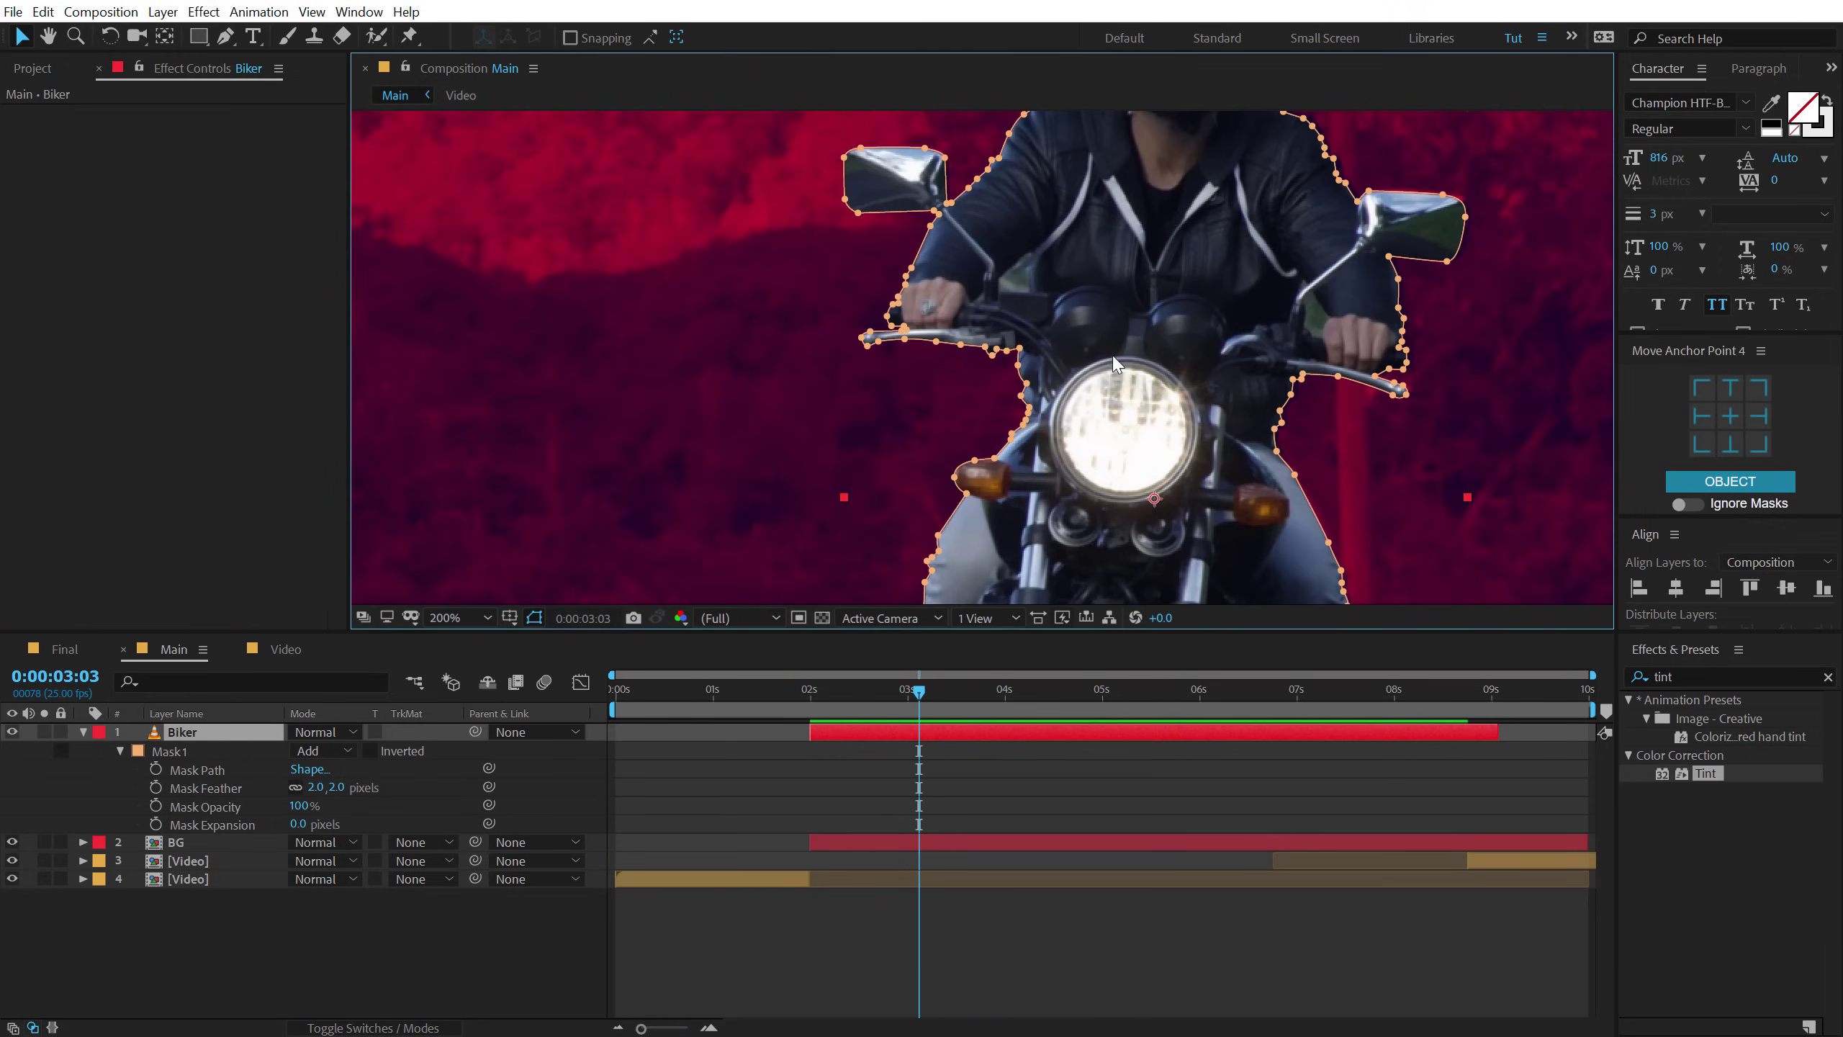
key(comma)
key(comma)
drag(1195, 331, 1313, 314)
click(83, 732)
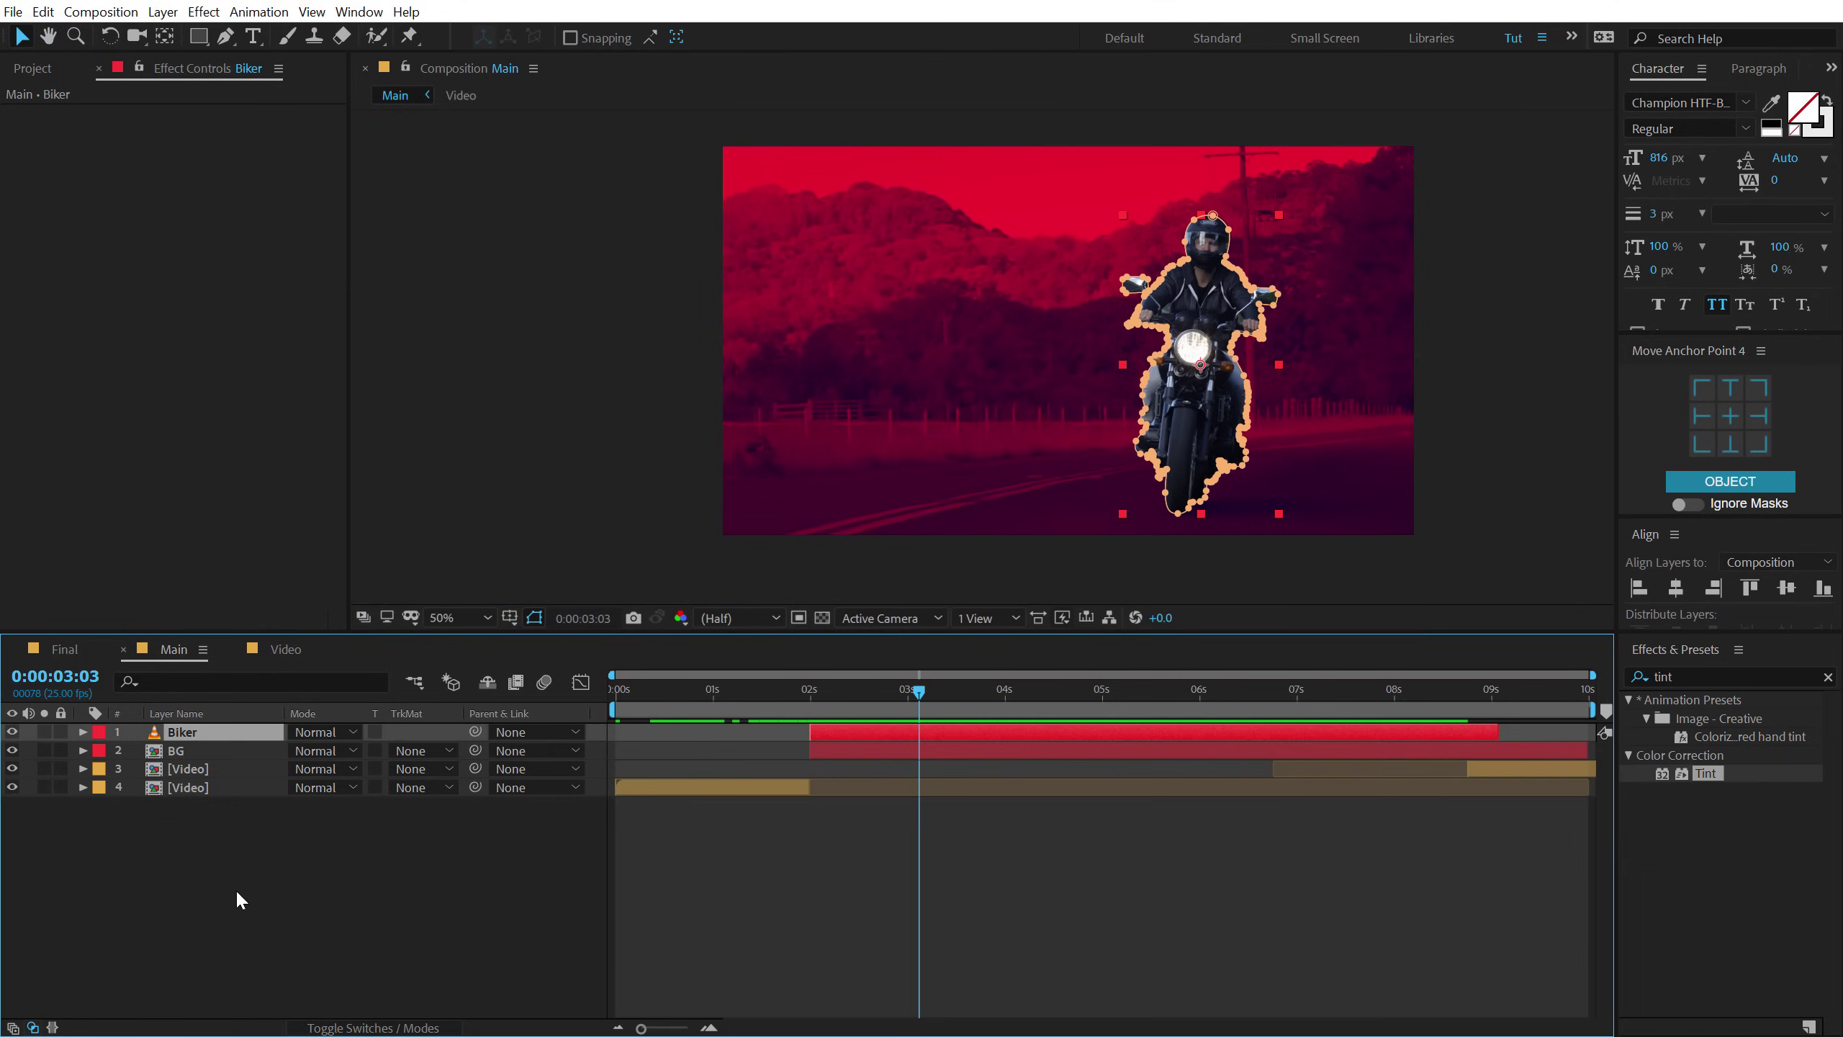
click(236, 889)
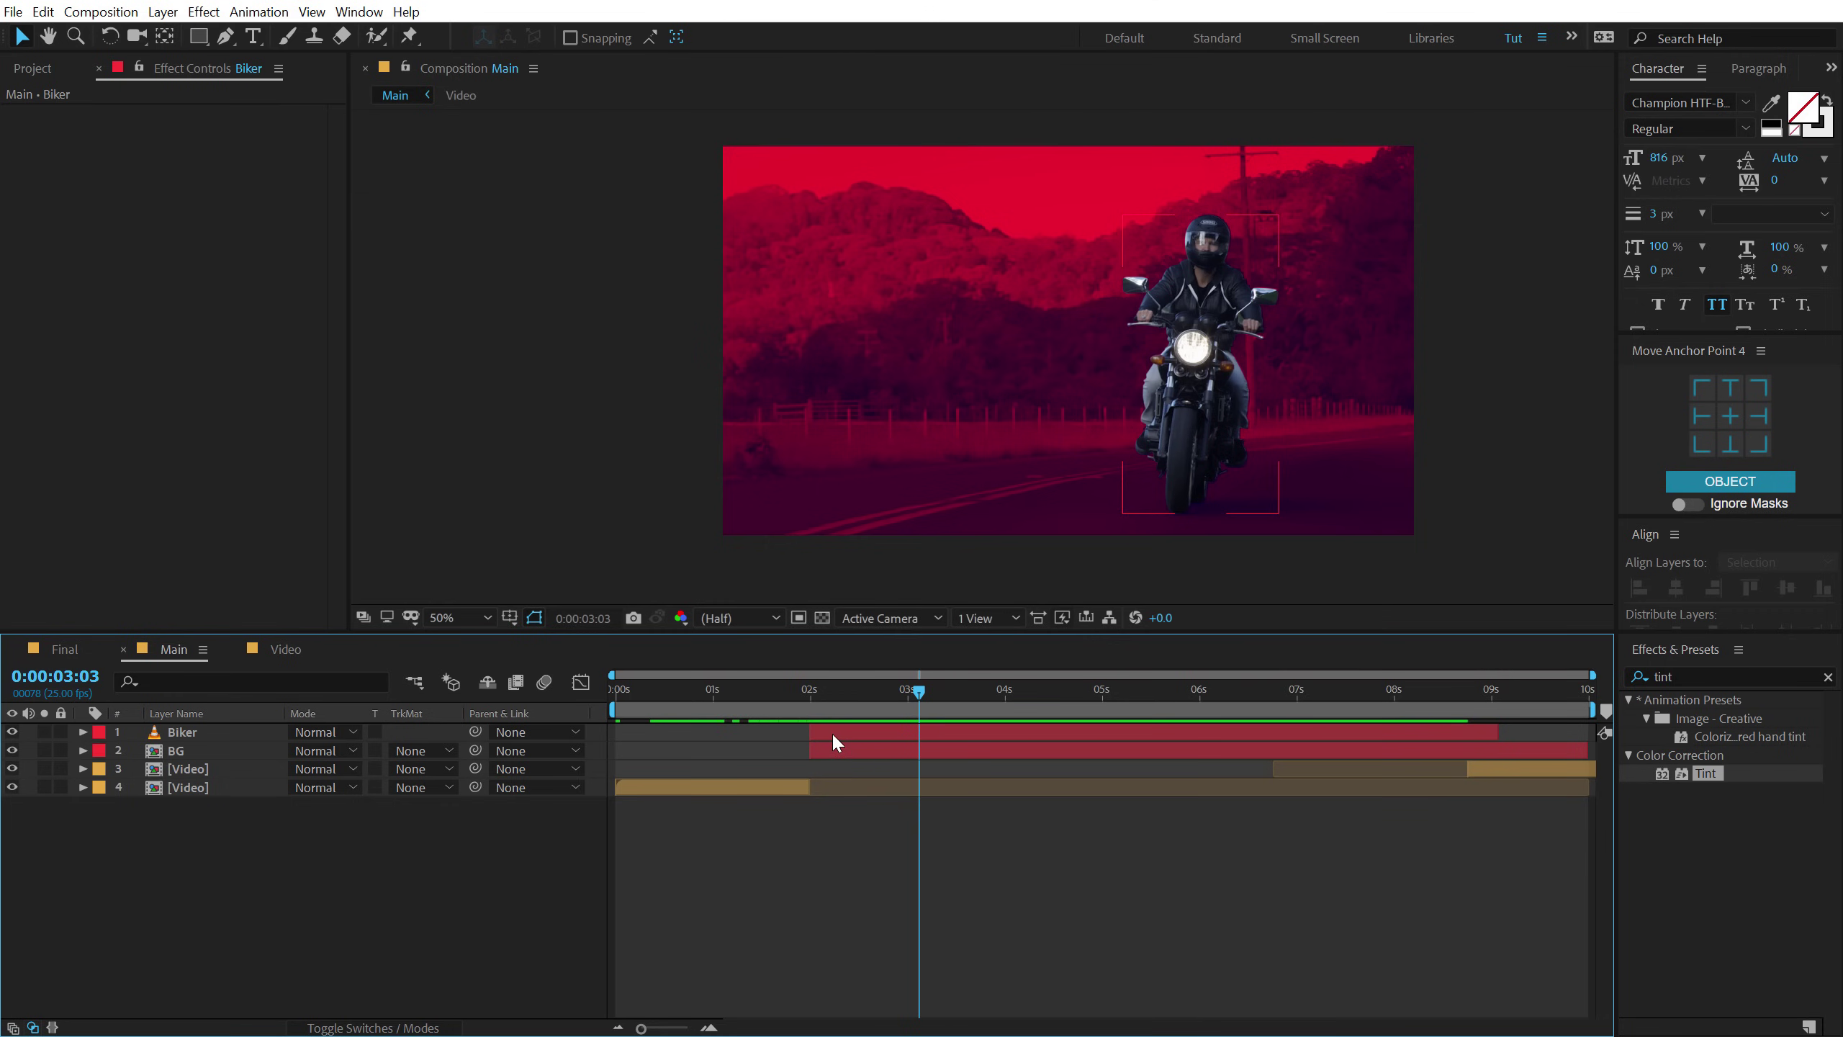
click(833, 731)
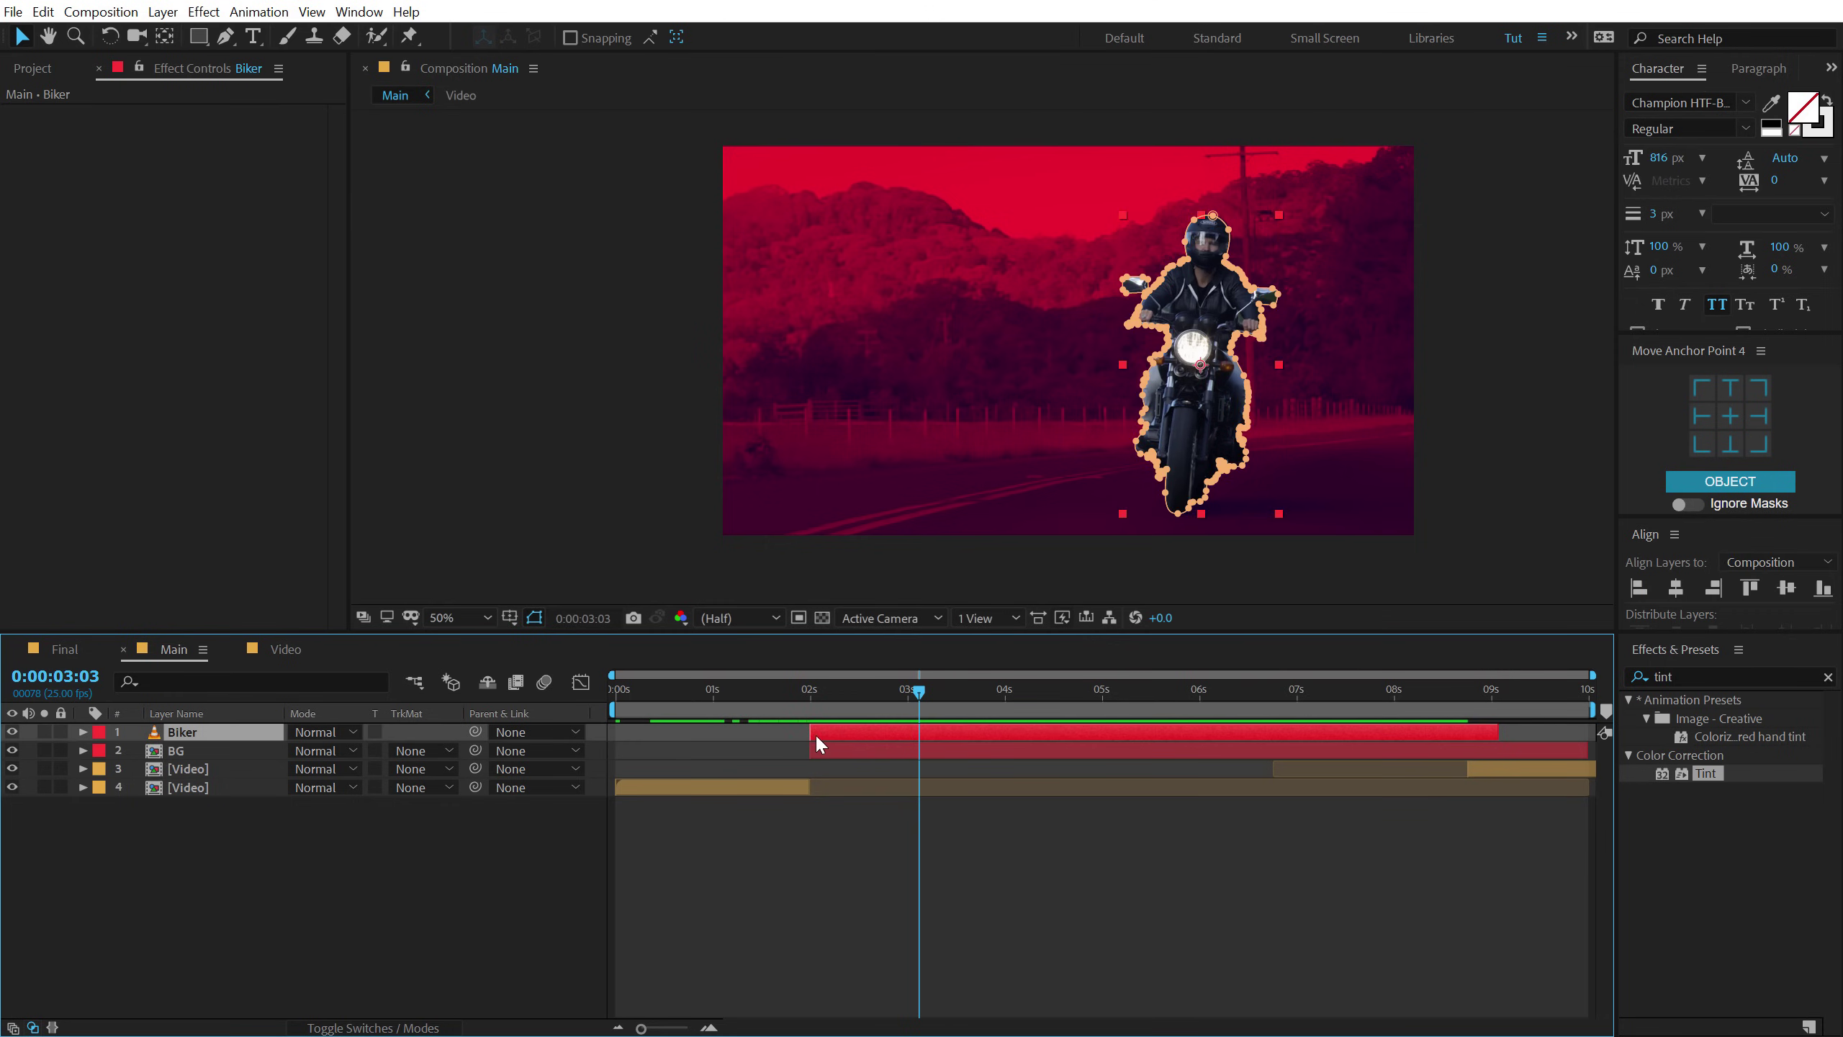
Duplicate Biker into Biker 2, scale it to 72% and offset it right.
key(ctrl+d)
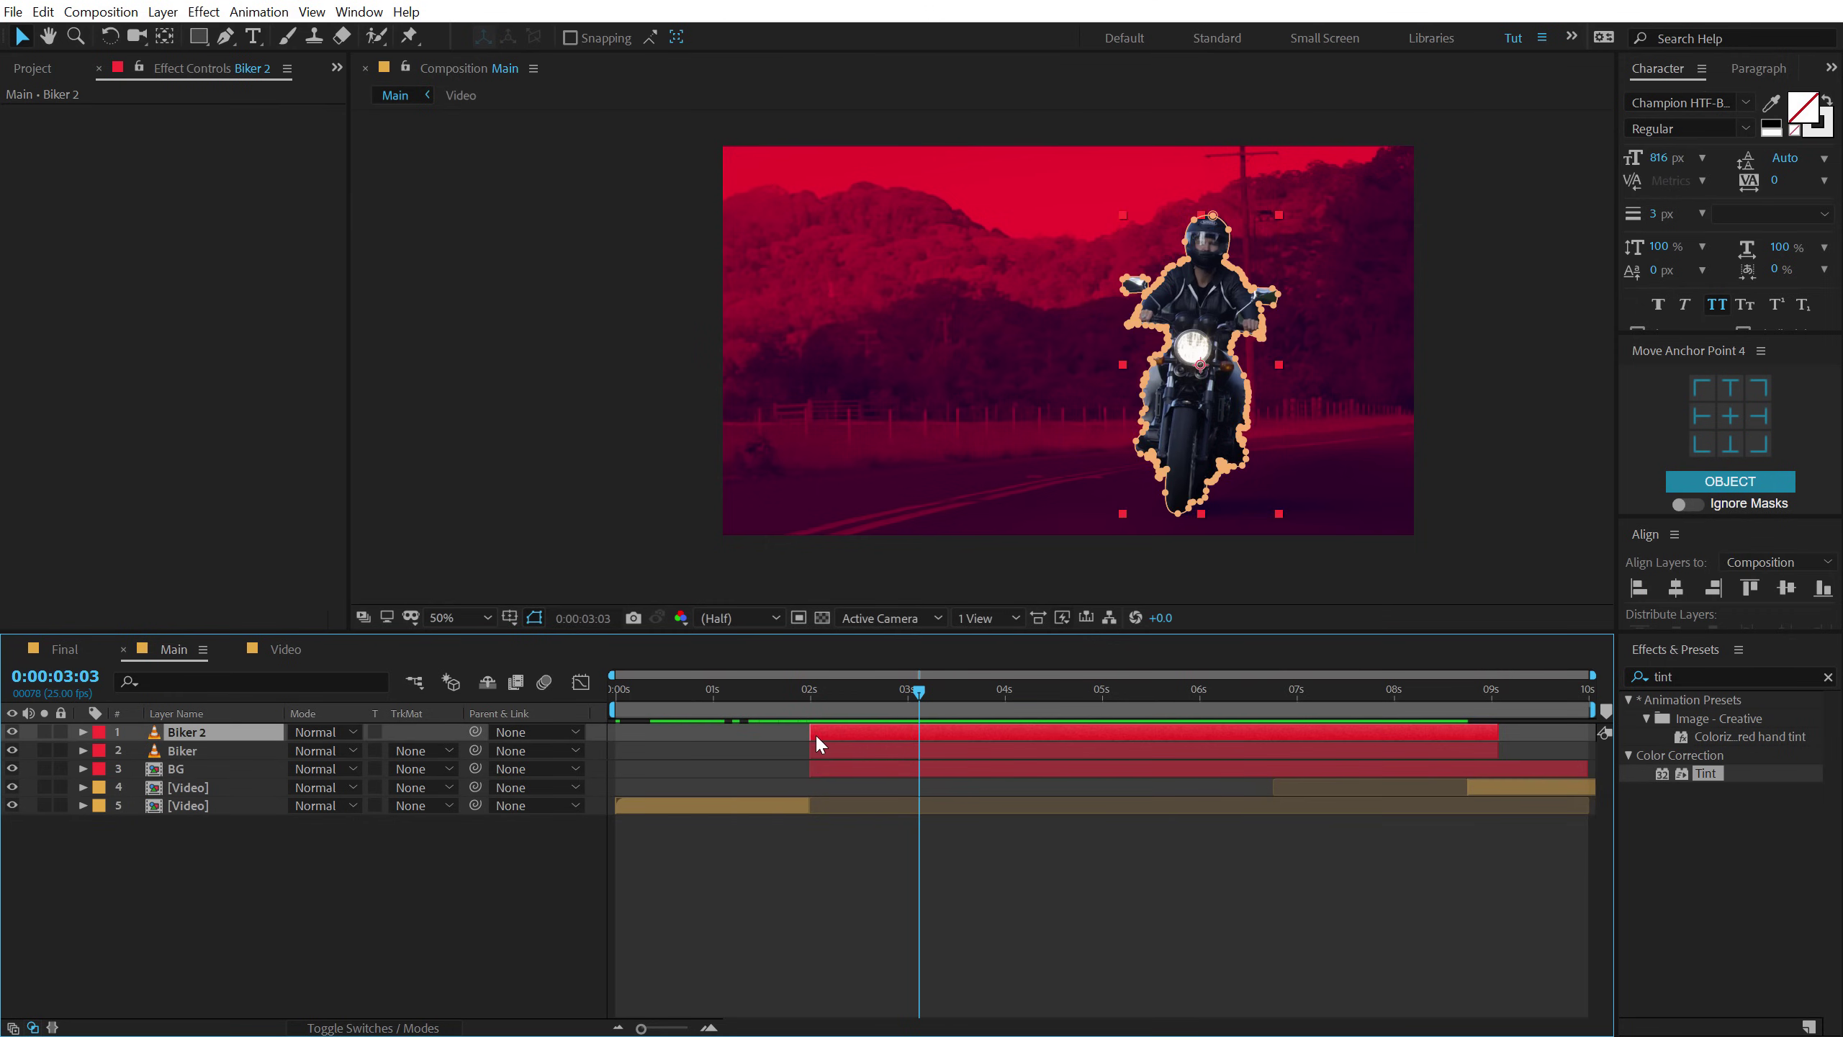
key(ctrl+shift+h)
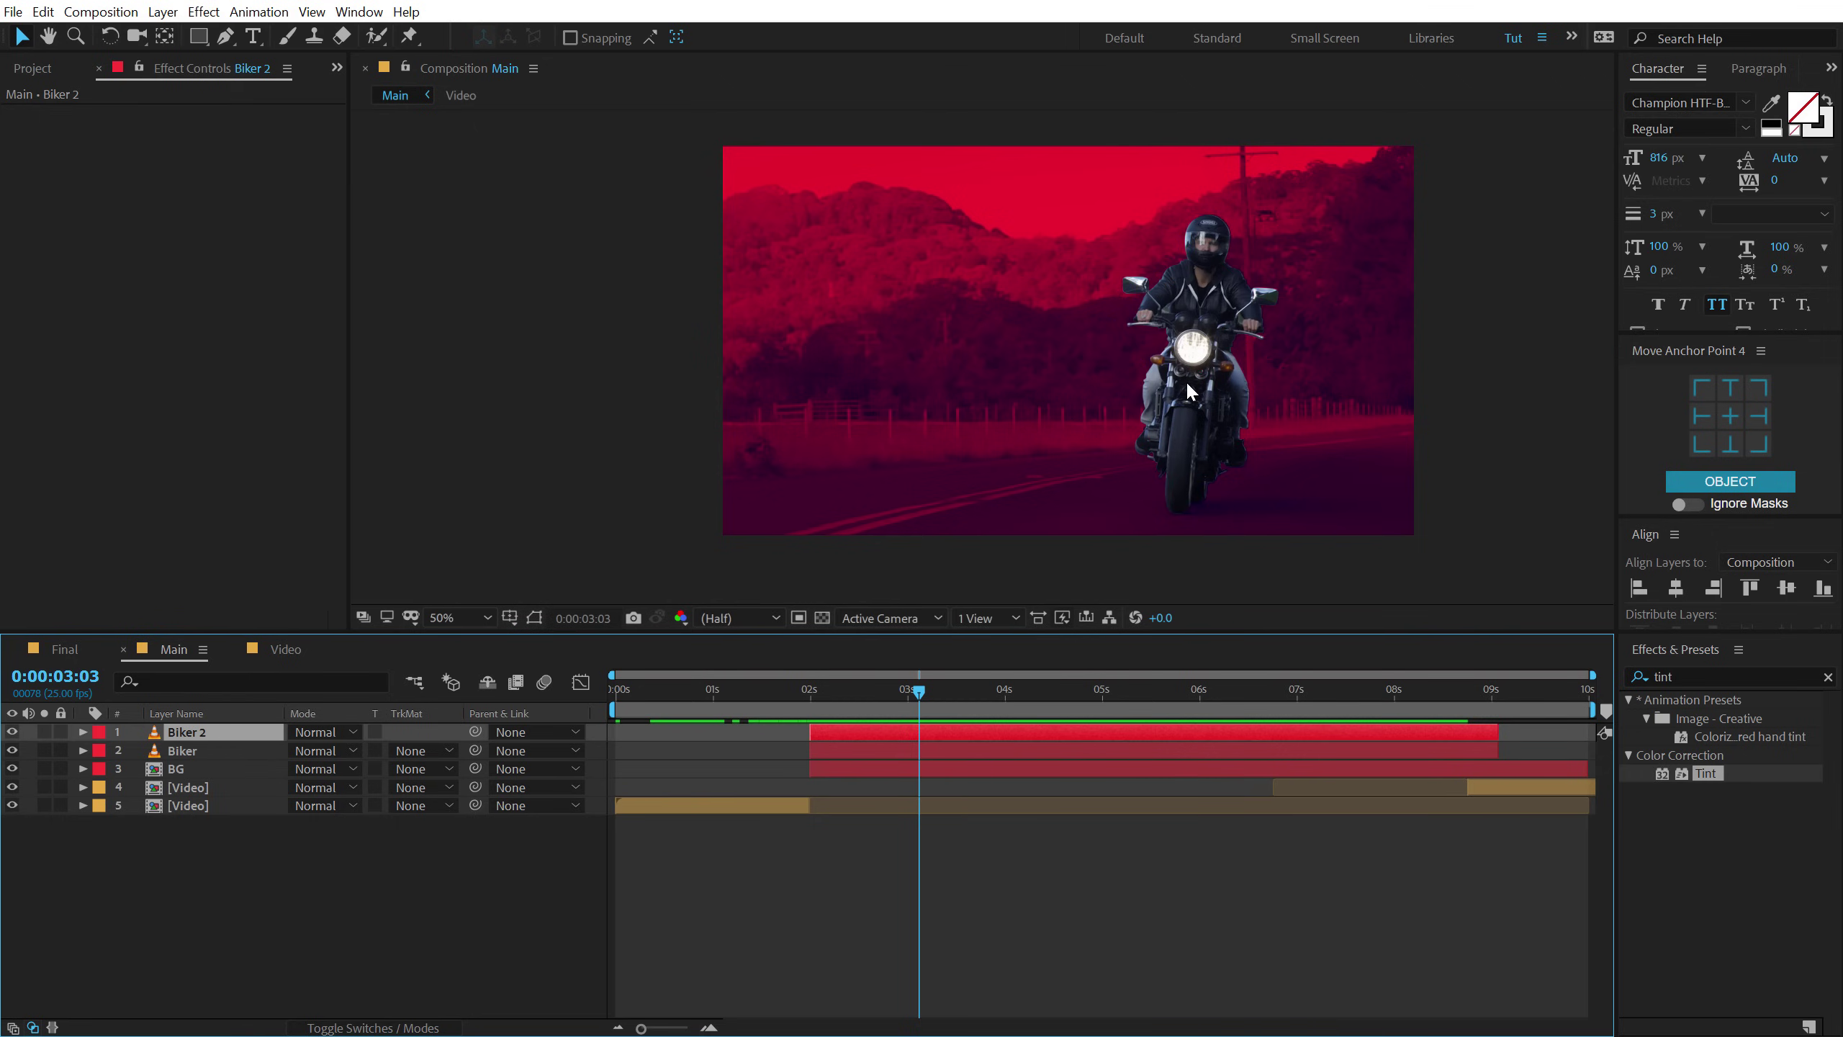
scroll(1185, 380, up, 2)
drag(1255, 387, 1107, 363)
drag(761, 631, 766, 737)
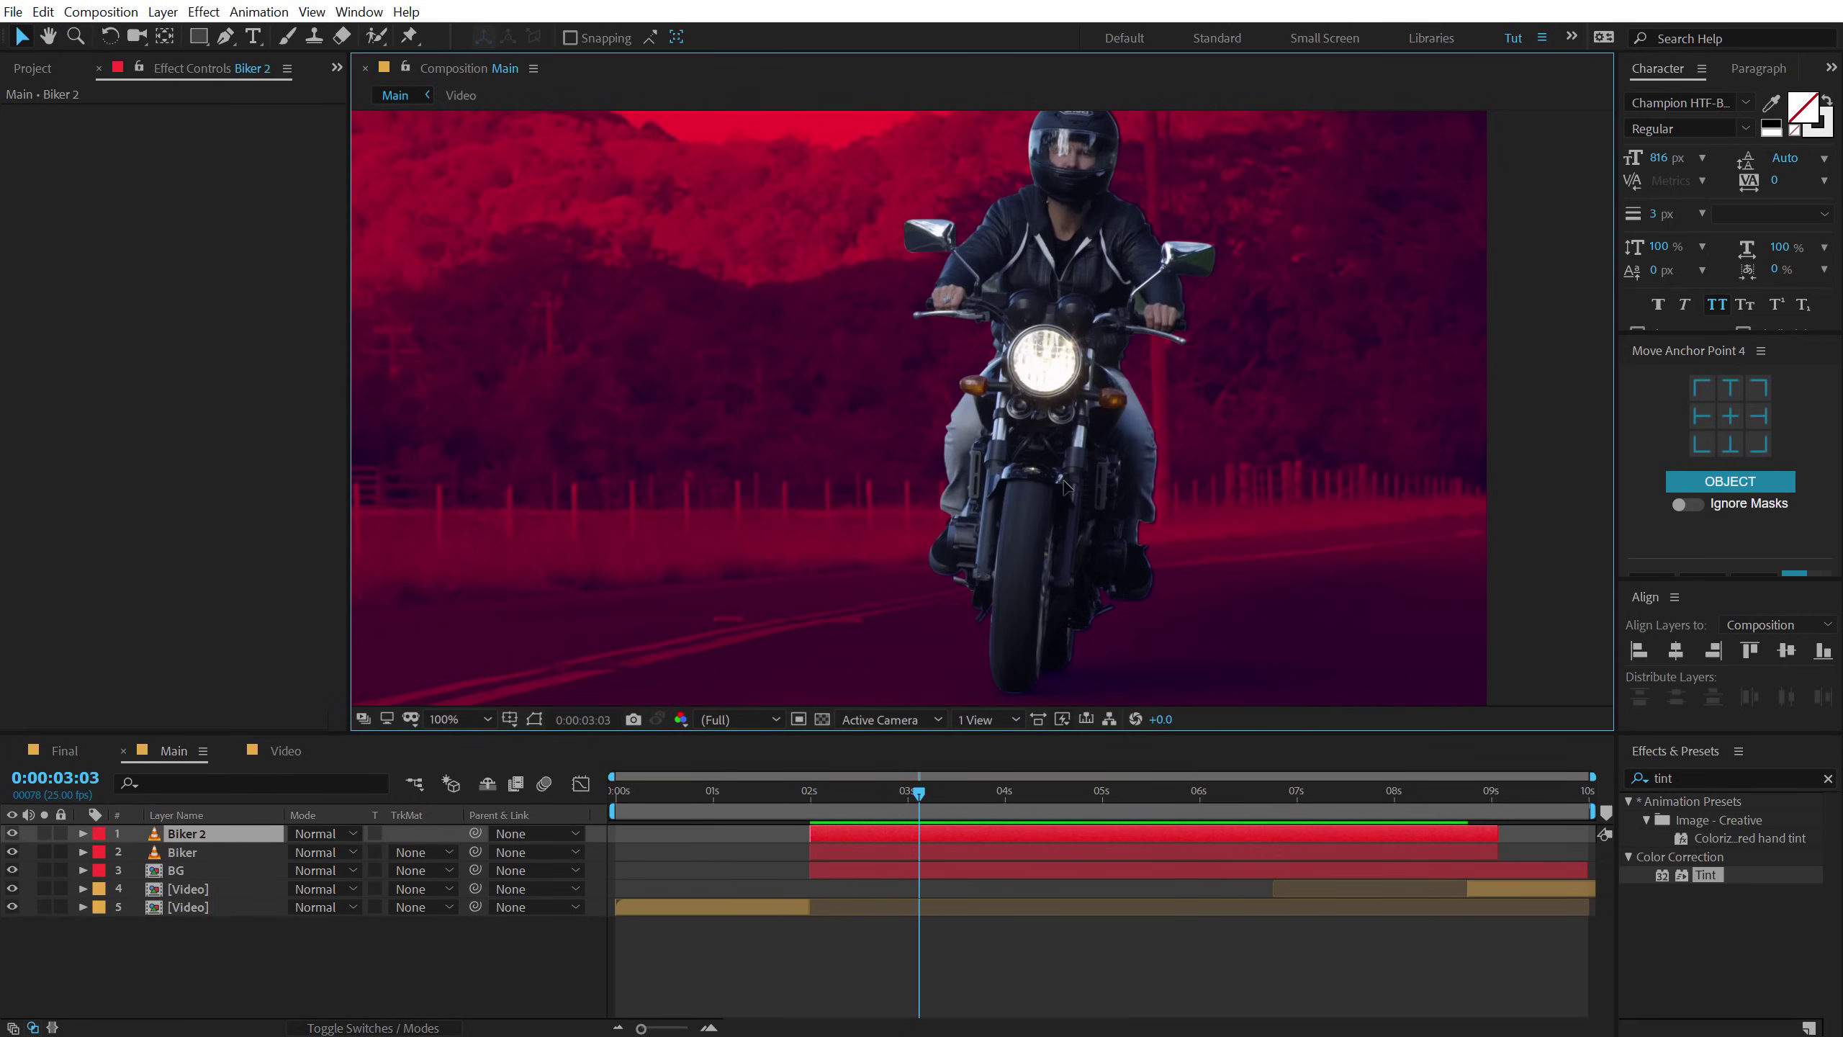
drag(1056, 480, 1068, 483)
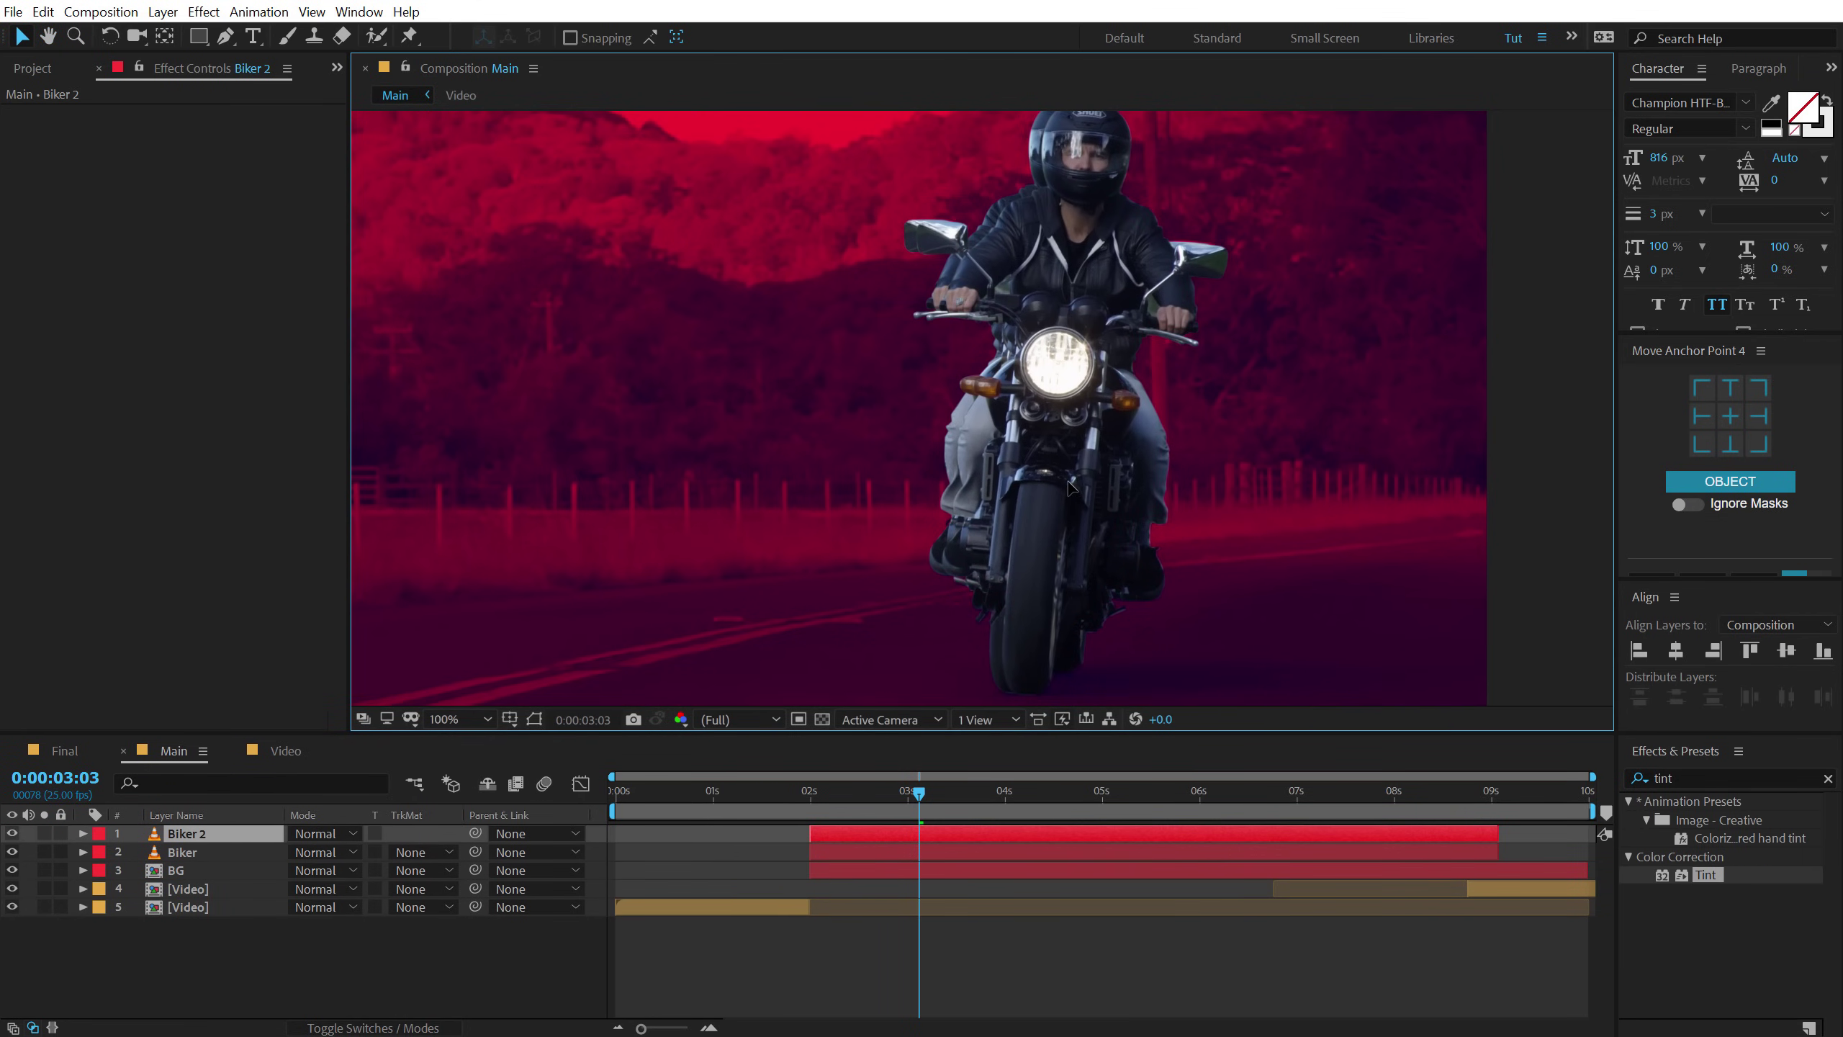
key(s)
click(354, 851)
text(72)
key(Return)
drag(1029, 472, 1039, 471)
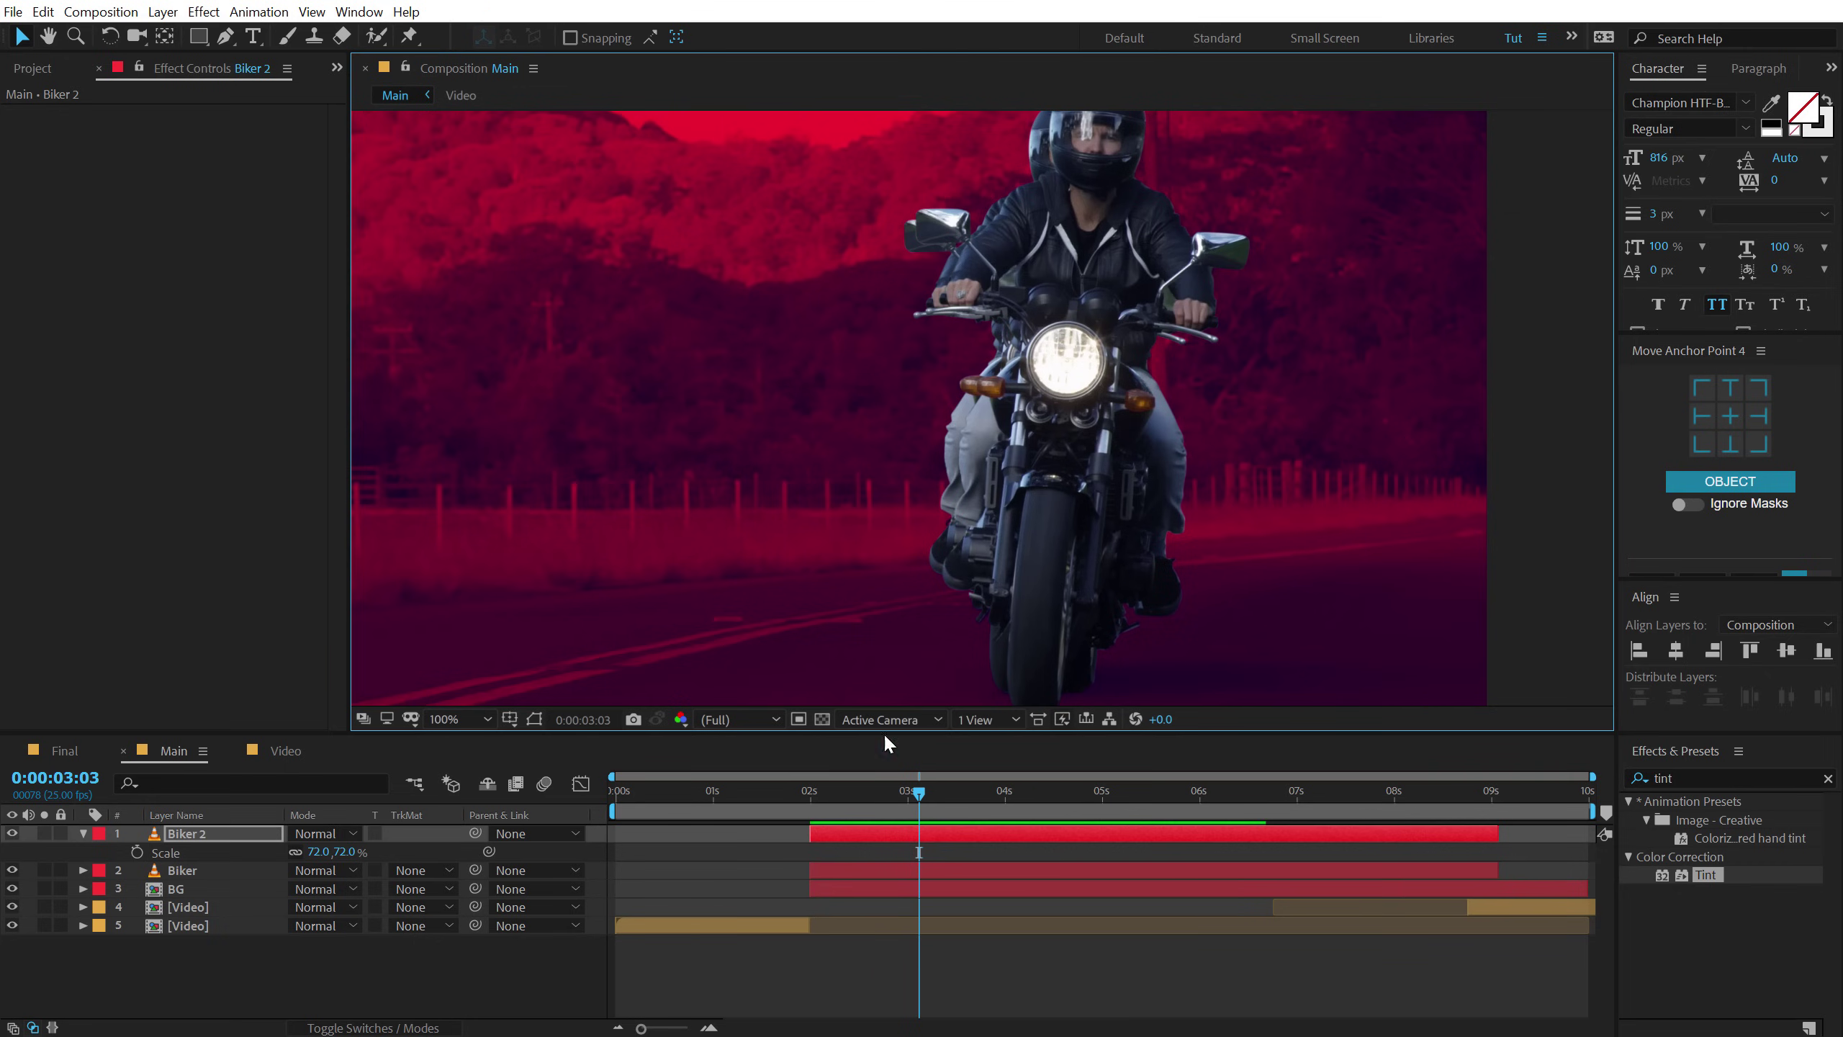
click(831, 834)
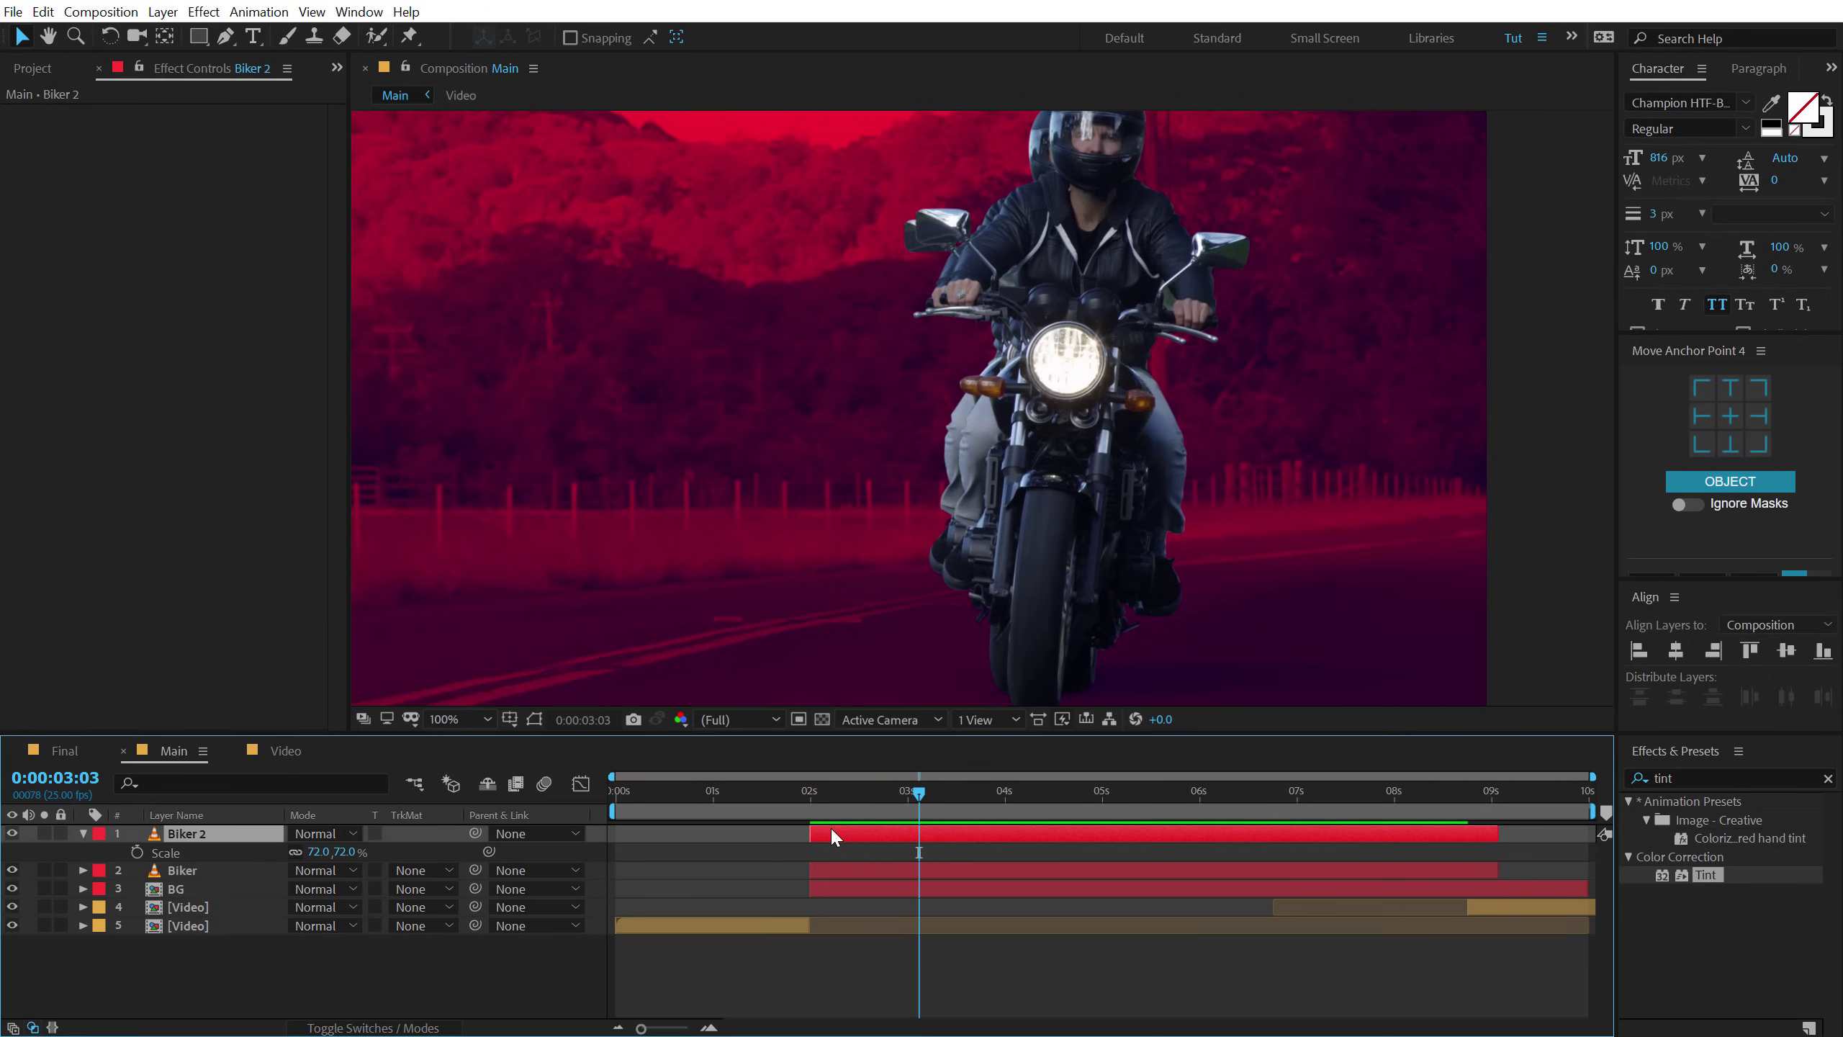
Duplicate into Biker 3 at 78% scale, shifted right of Biker 2.
key(ctrl+d)
drag(1023, 399, 1049, 404)
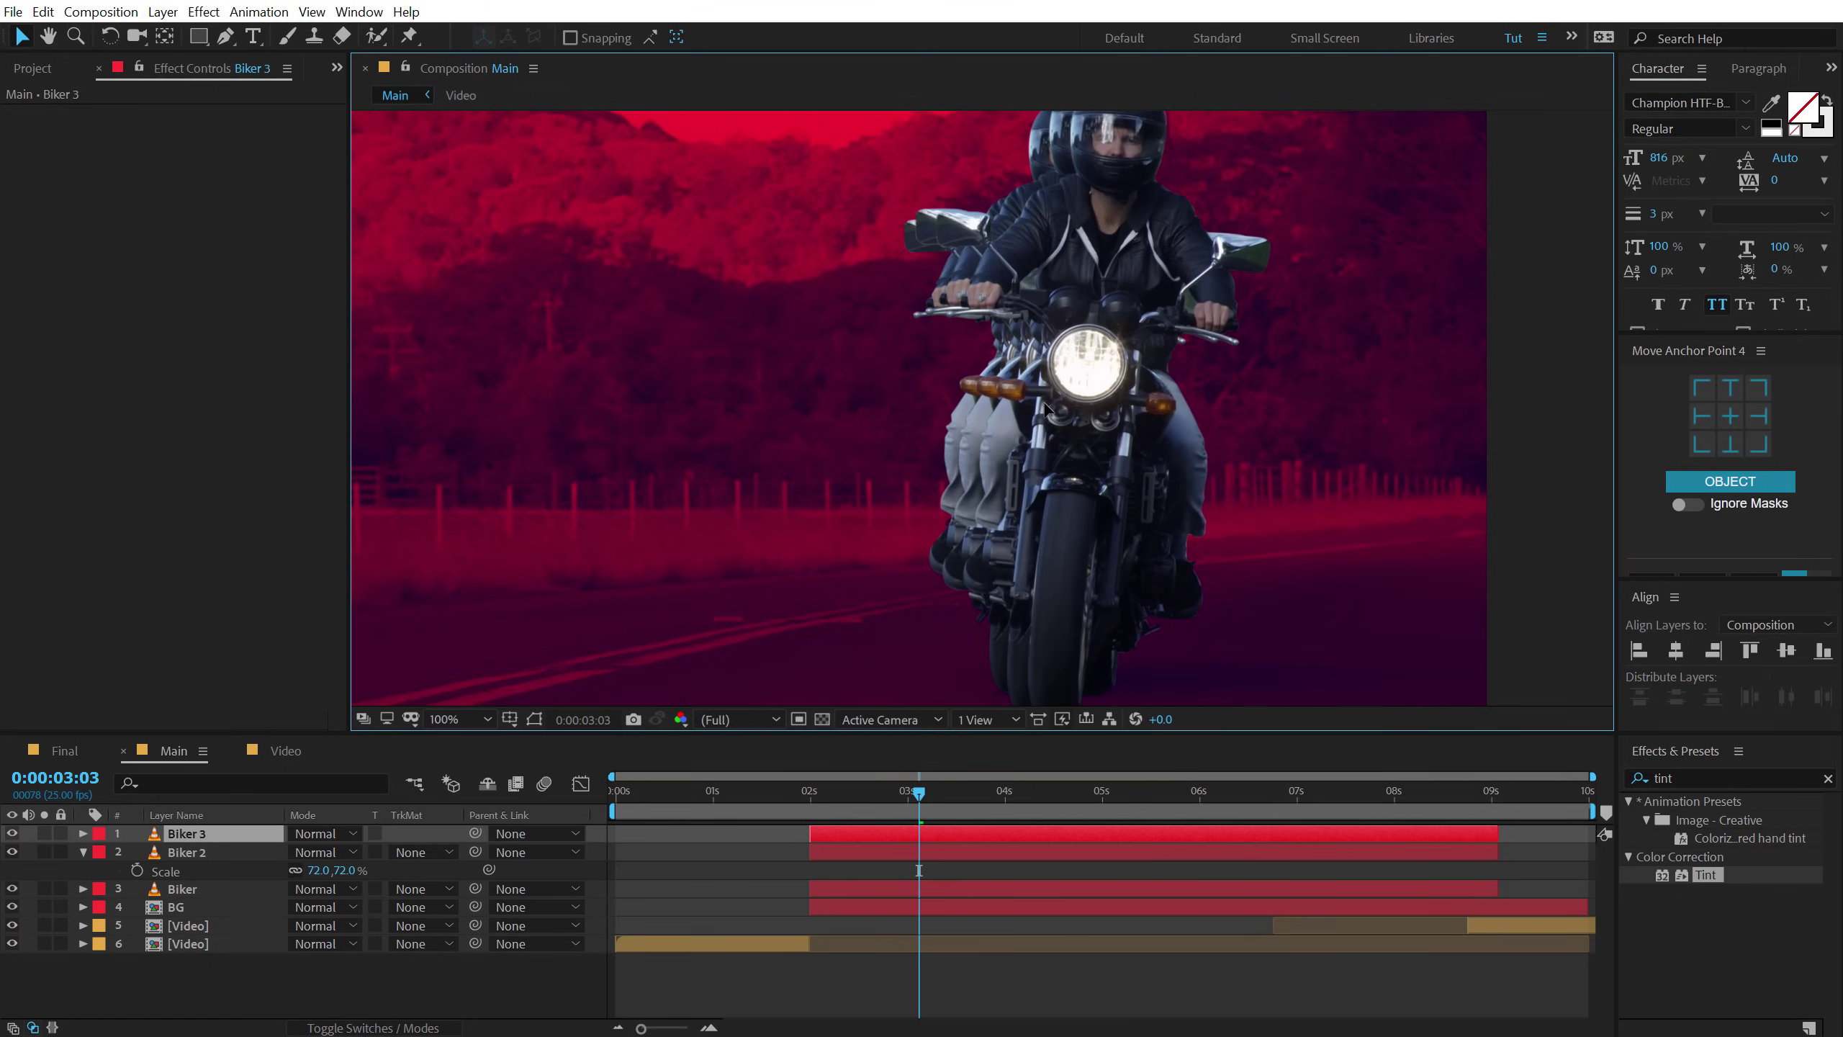
key(s)
click(346, 851)
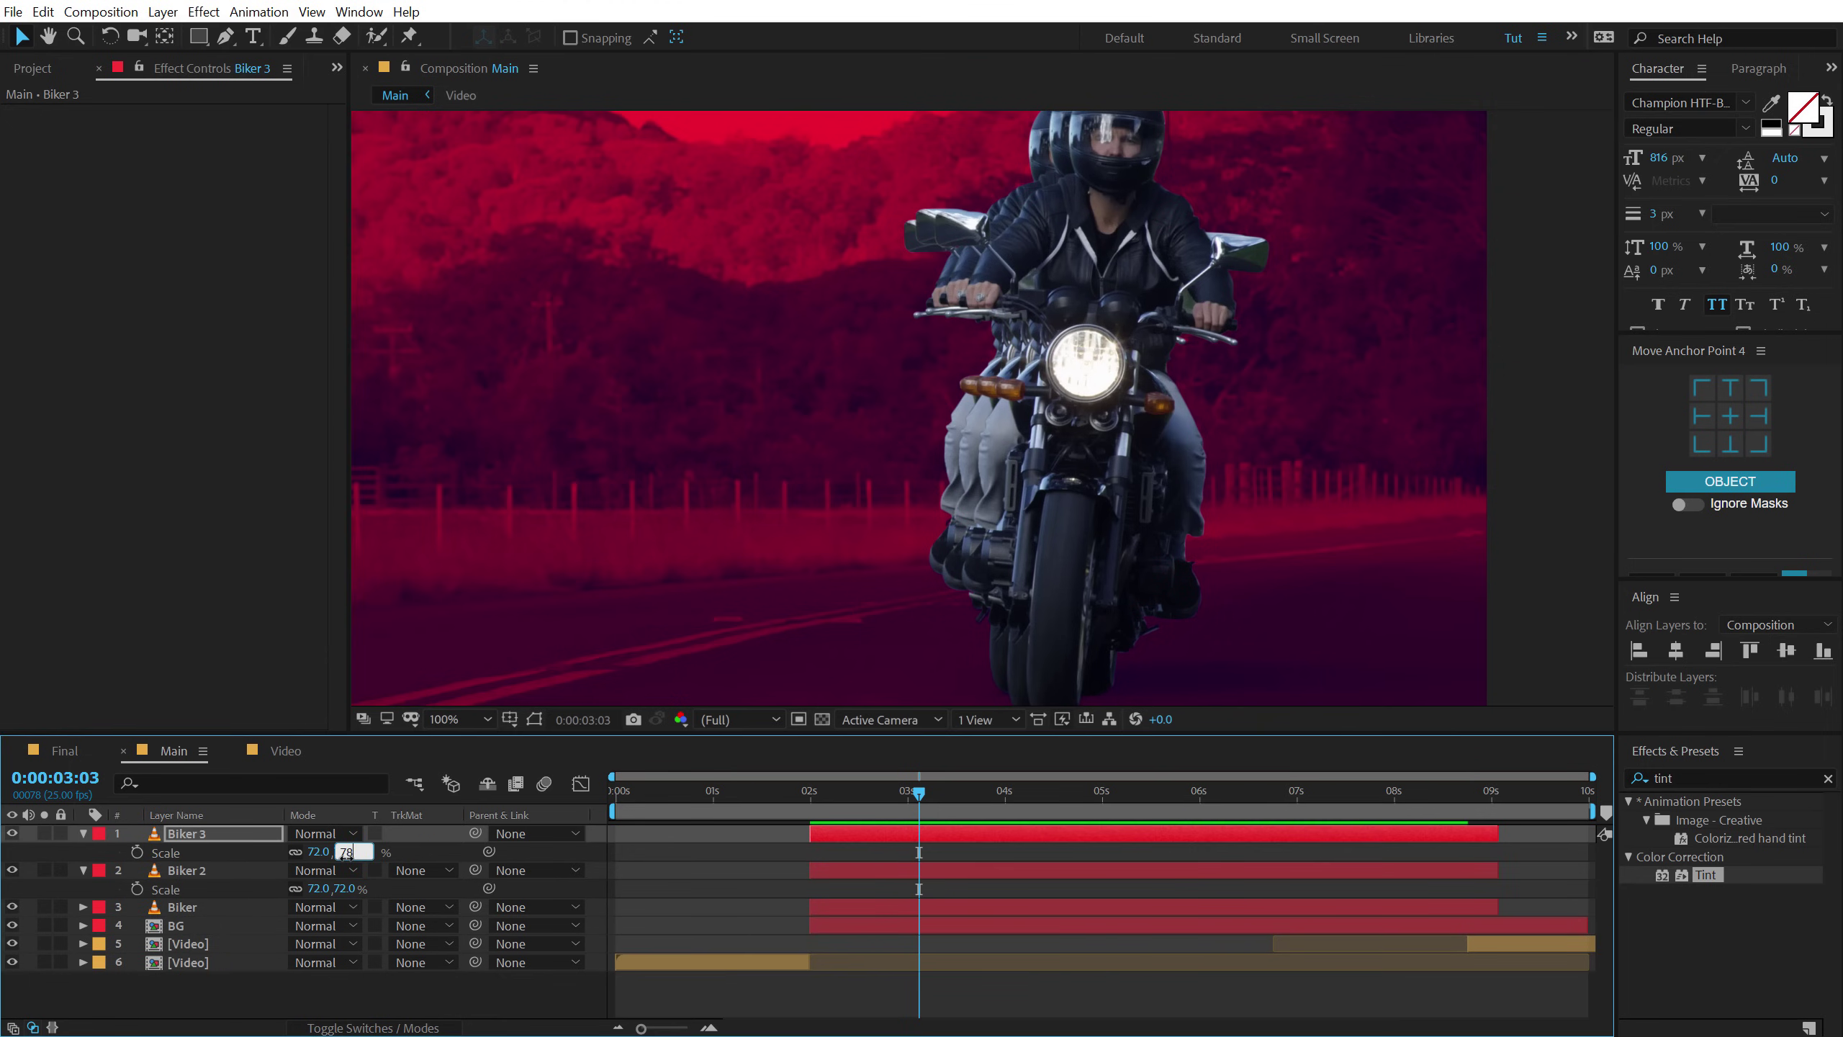
key(Return)
drag(1090, 376, 1100, 377)
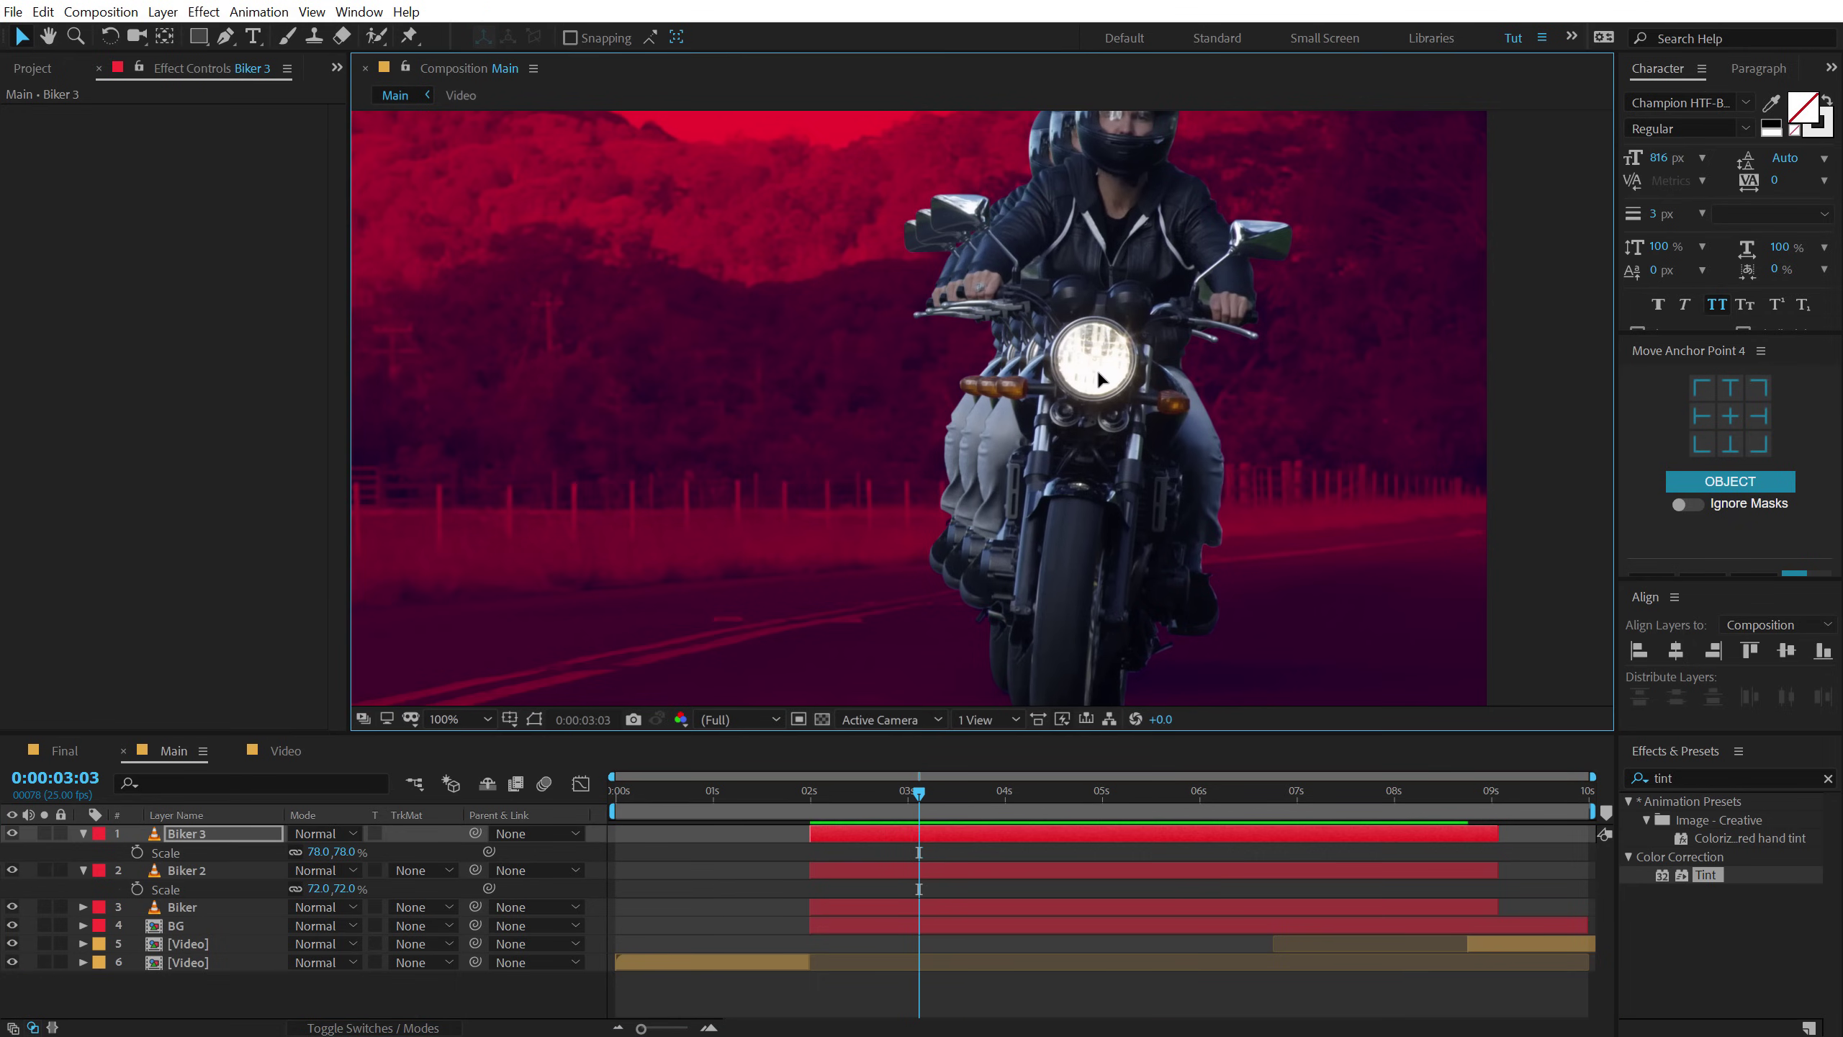
Duplicate into Biker 4 at 85% scale, positioned further right as the fourth rider.
key(ctrl+d)
drag(1077, 416, 1097, 418)
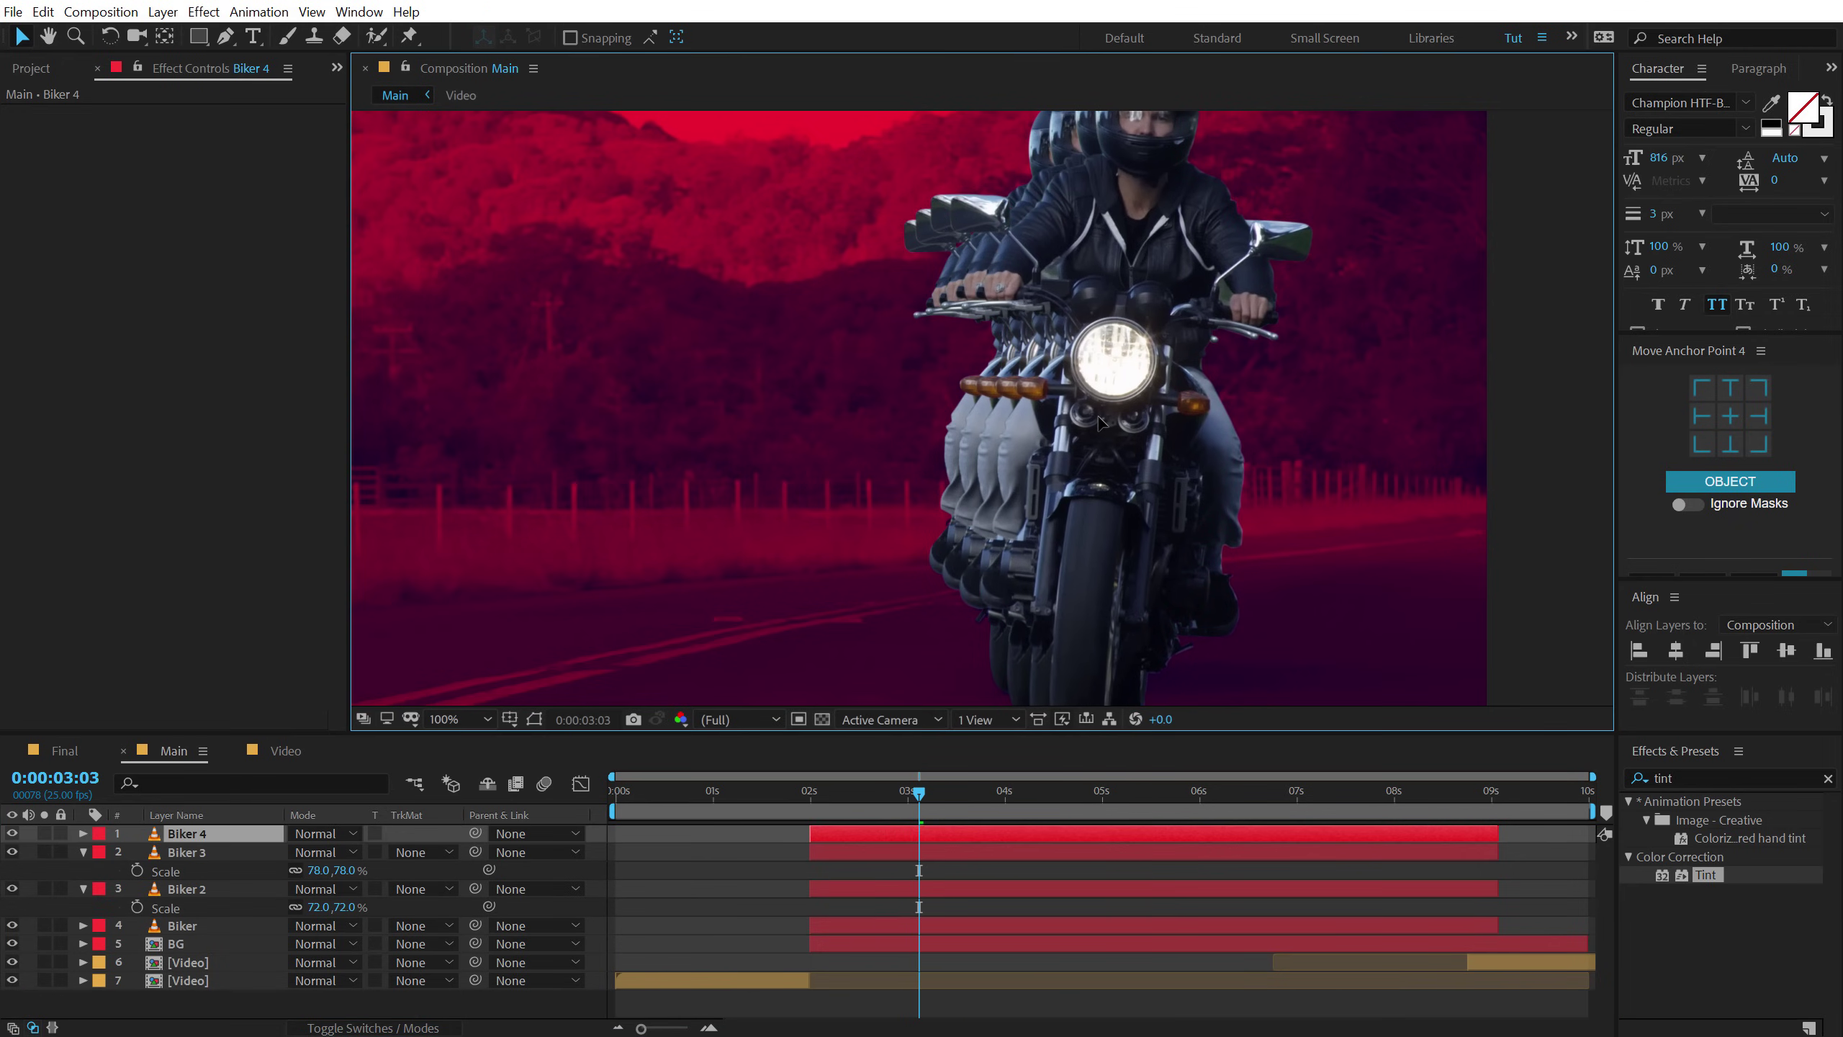
key(s)
click(350, 851)
text(85)
key(Return)
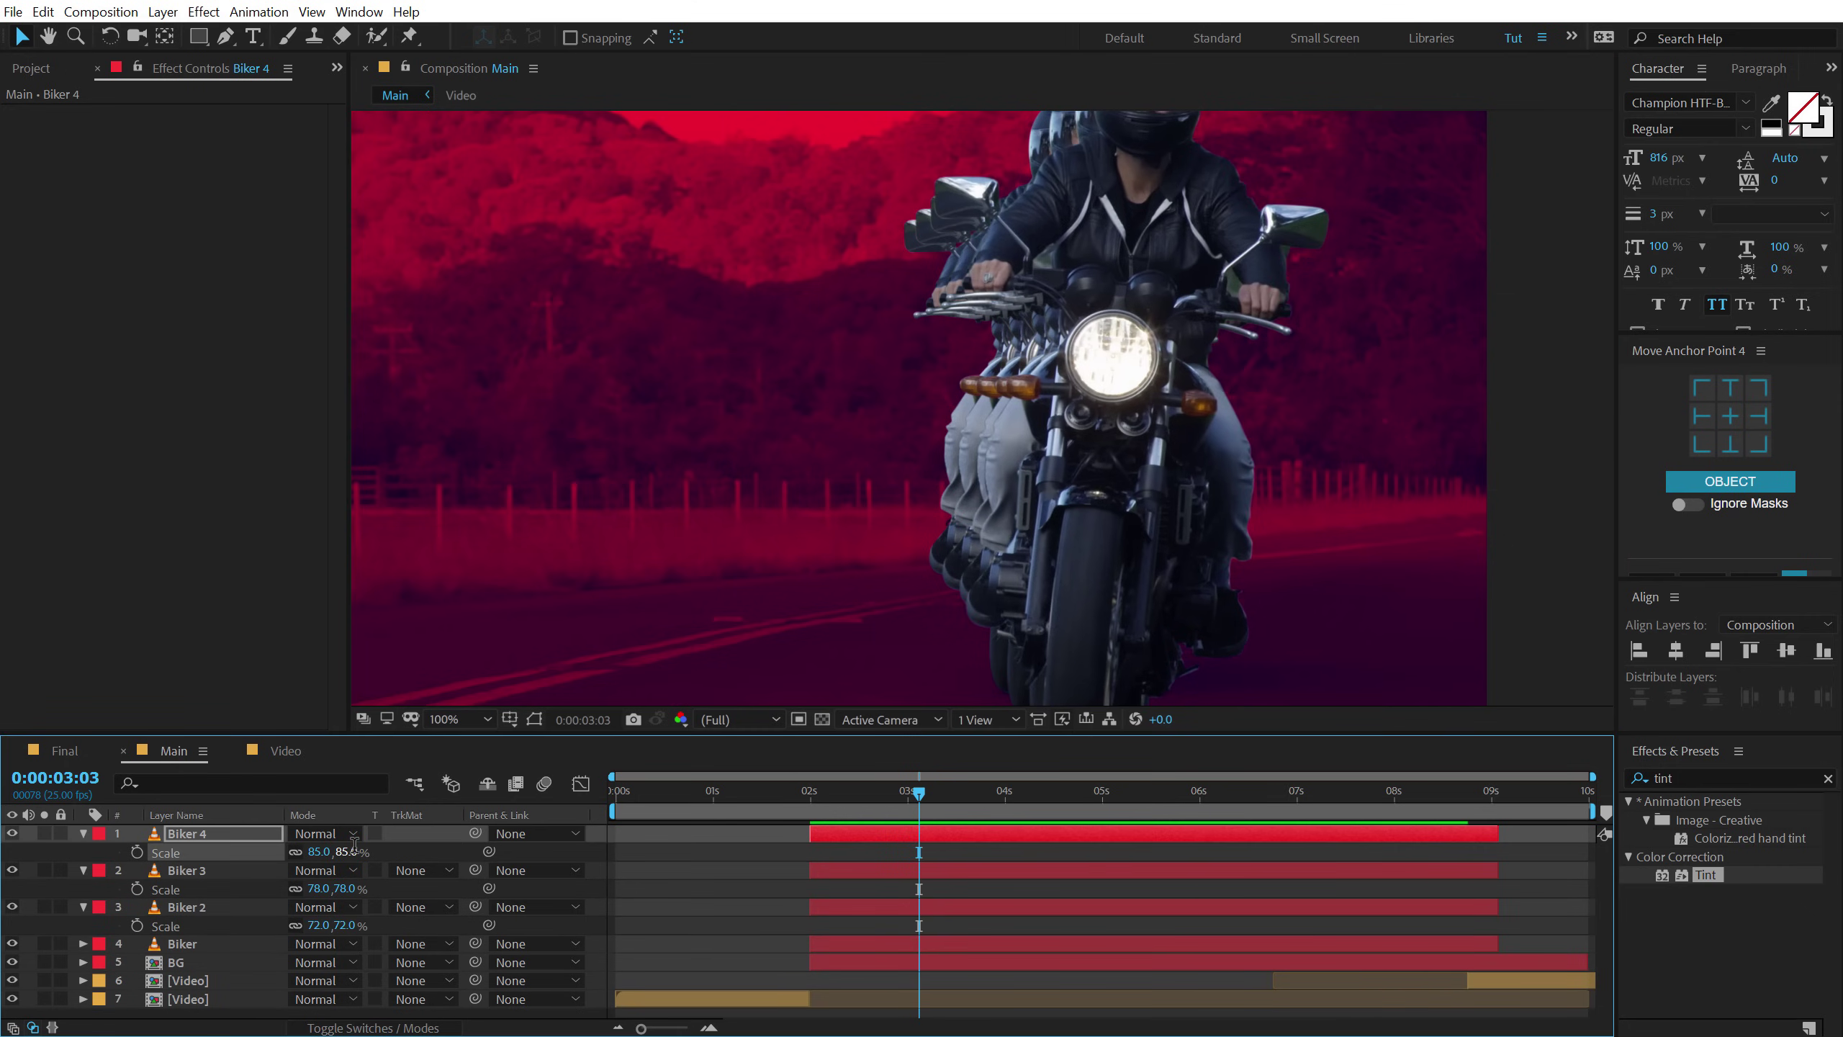
drag(1128, 401, 1125, 396)
key(Right)
key(Right)
key(Right)
key(Right)
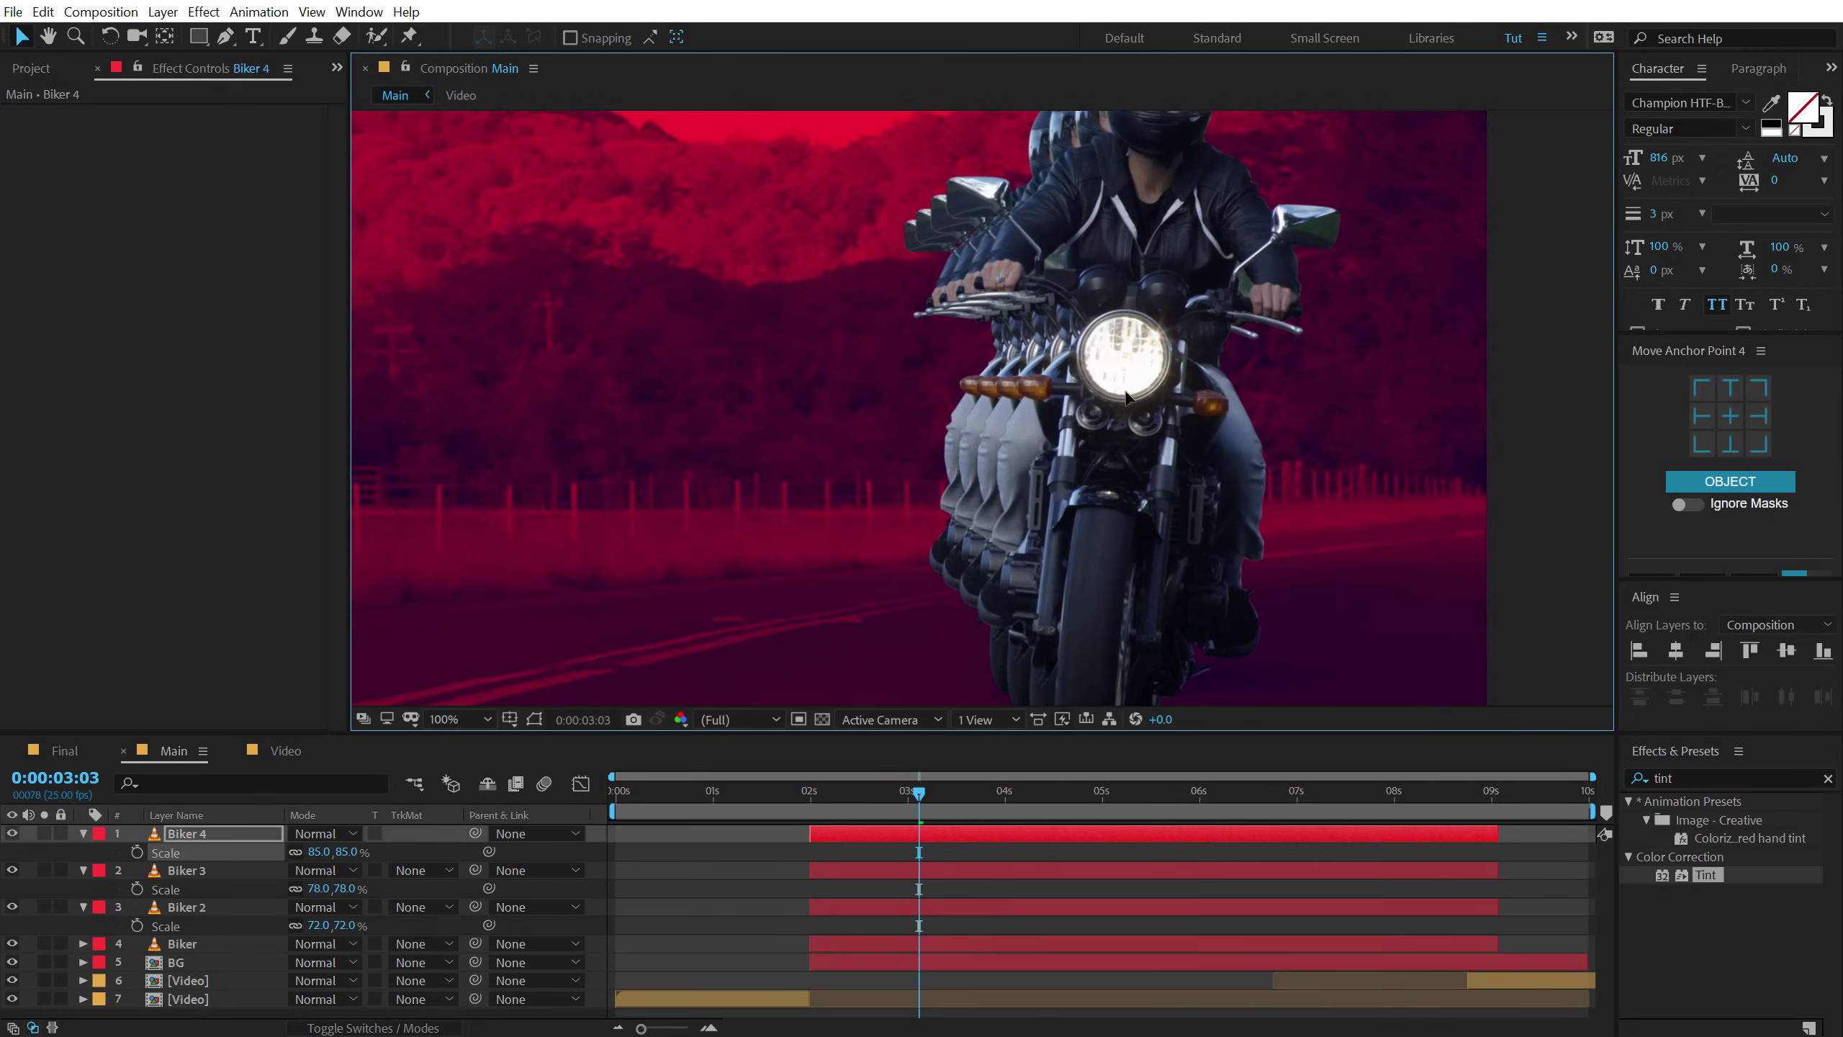
Nudge the Biker 4, Biker 3 and Biker 2 copies upward together.
scroll(1126, 398, down, 2)
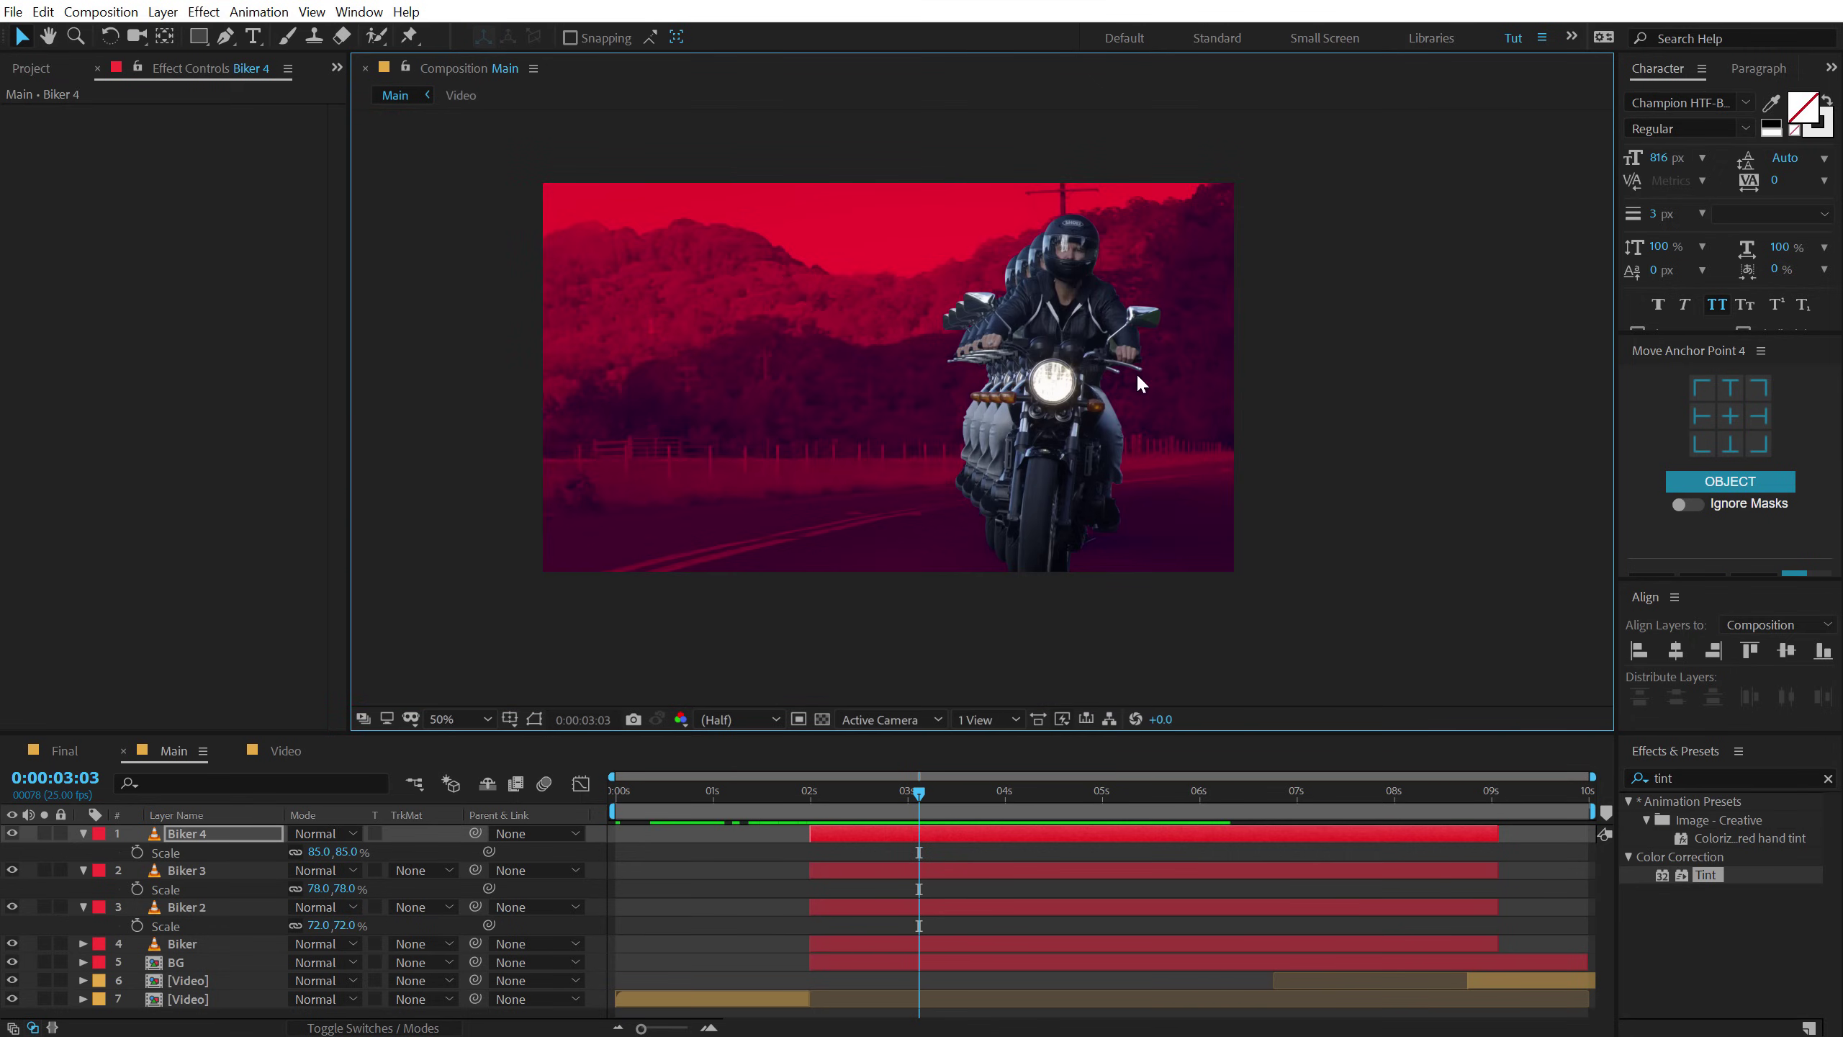
drag(1000, 394, 1052, 378)
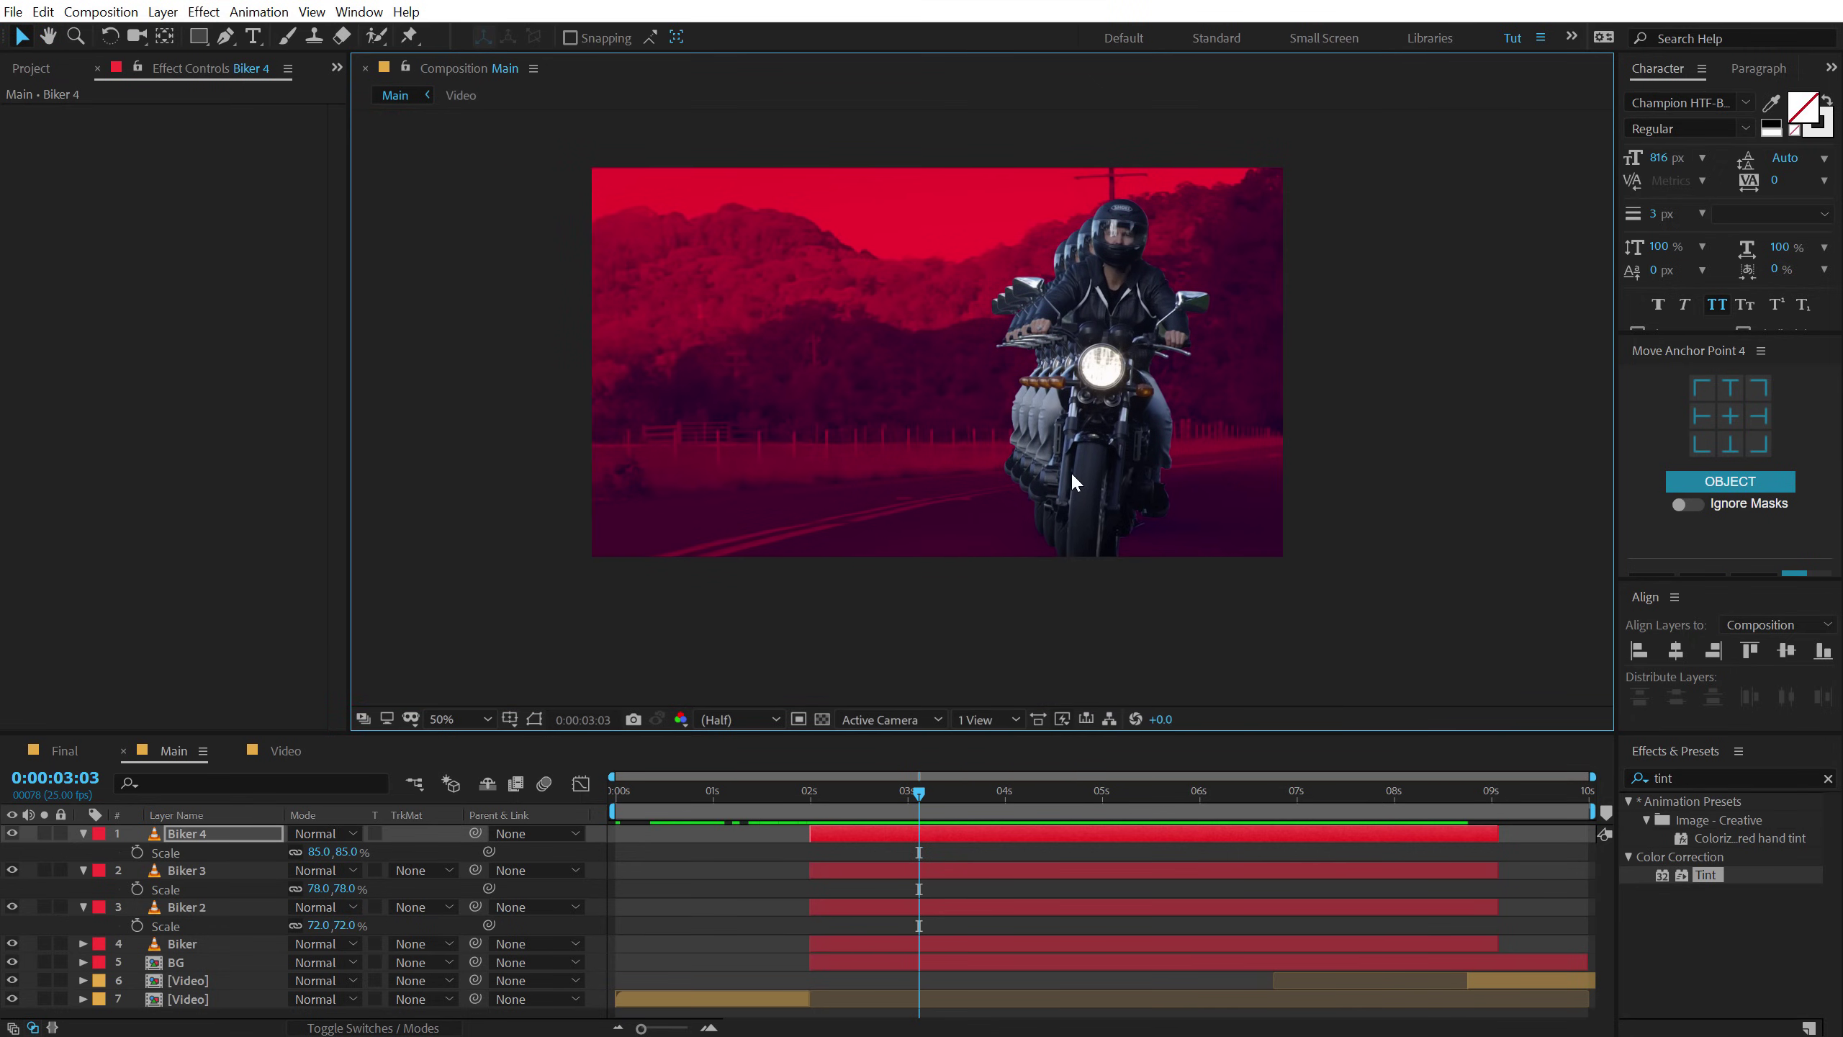
scroll(1072, 471, up, 2)
drag(1181, 458, 1128, 451)
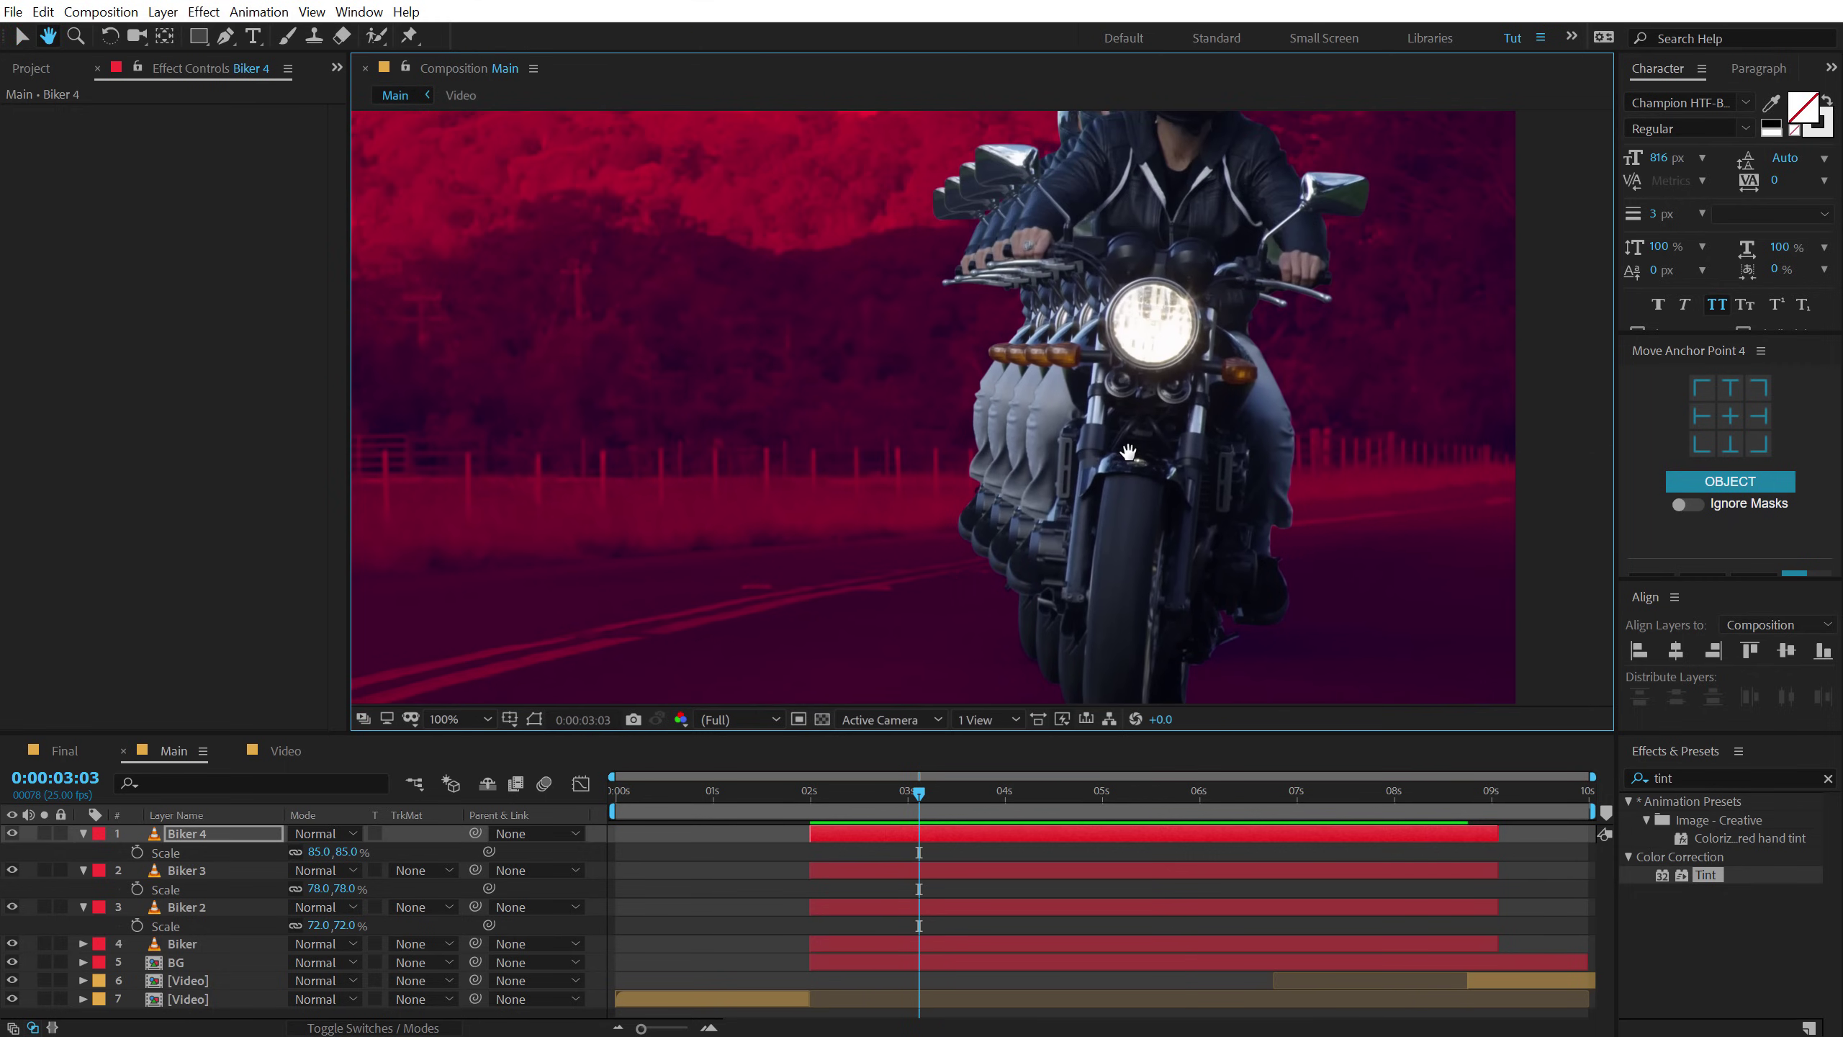
click(185, 841)
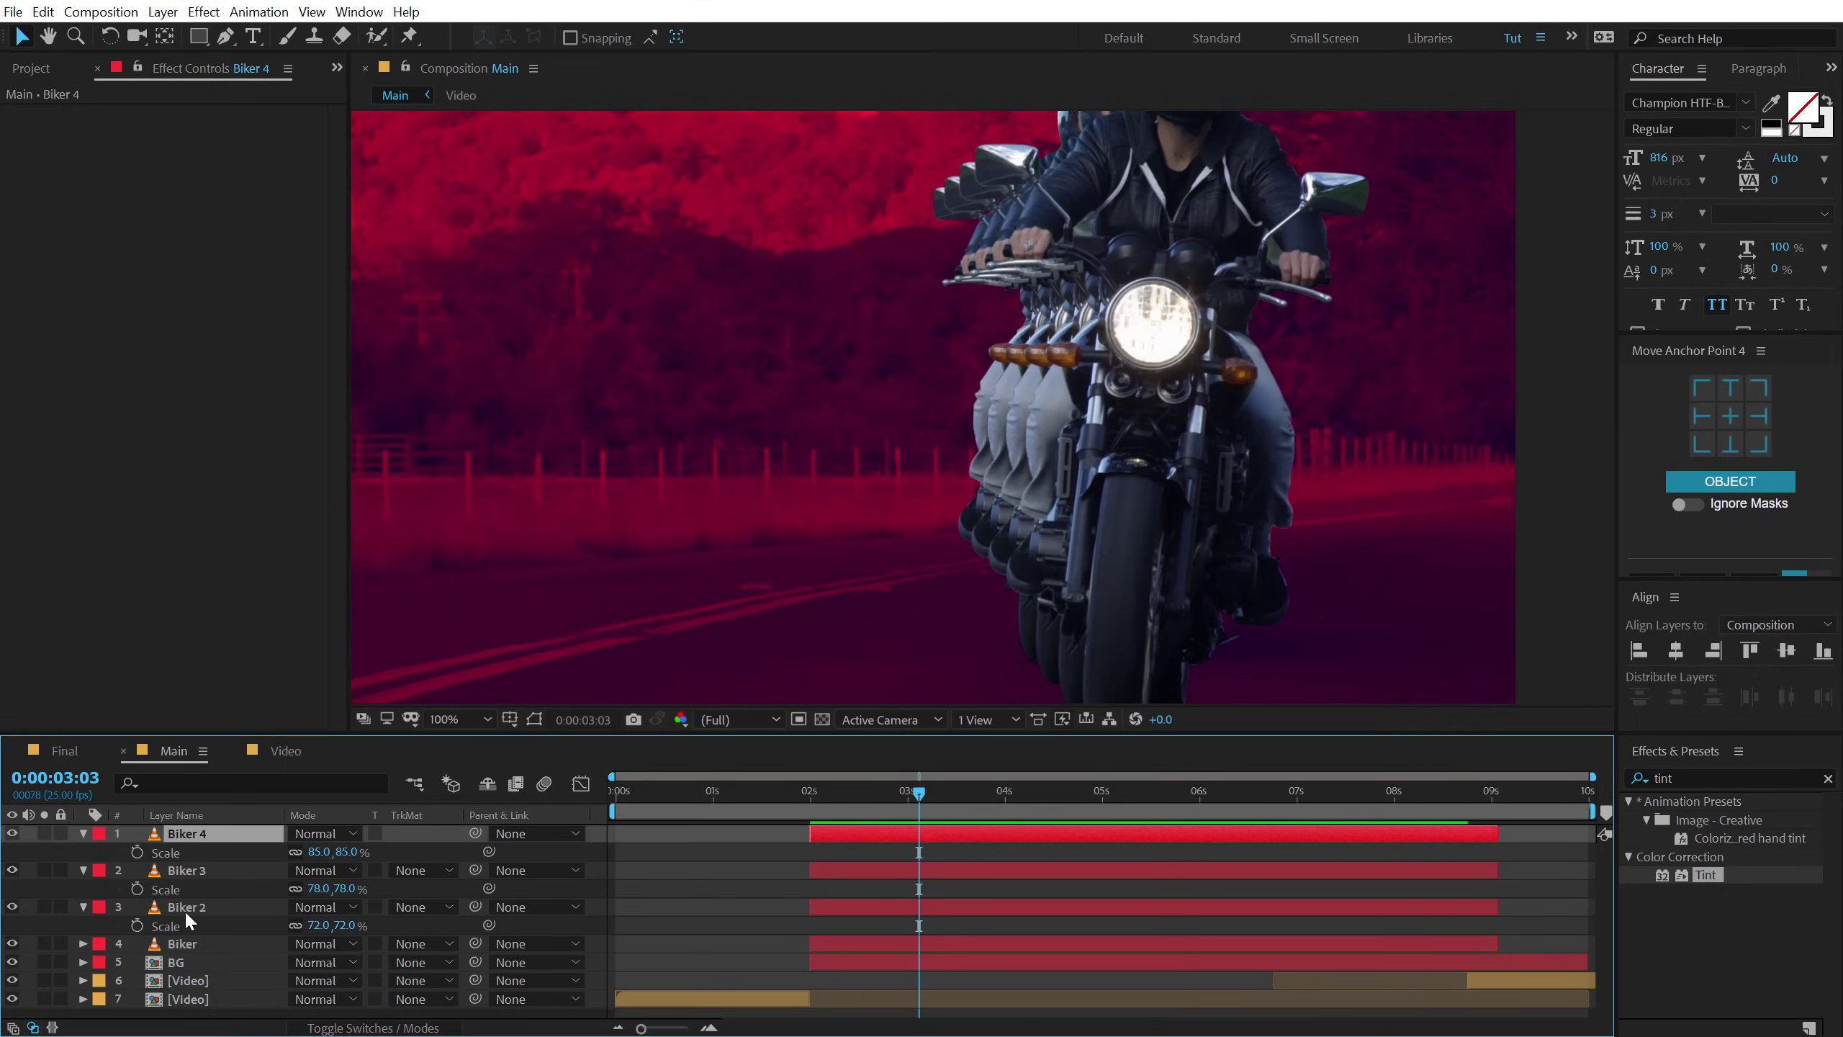
shift+click(191, 912)
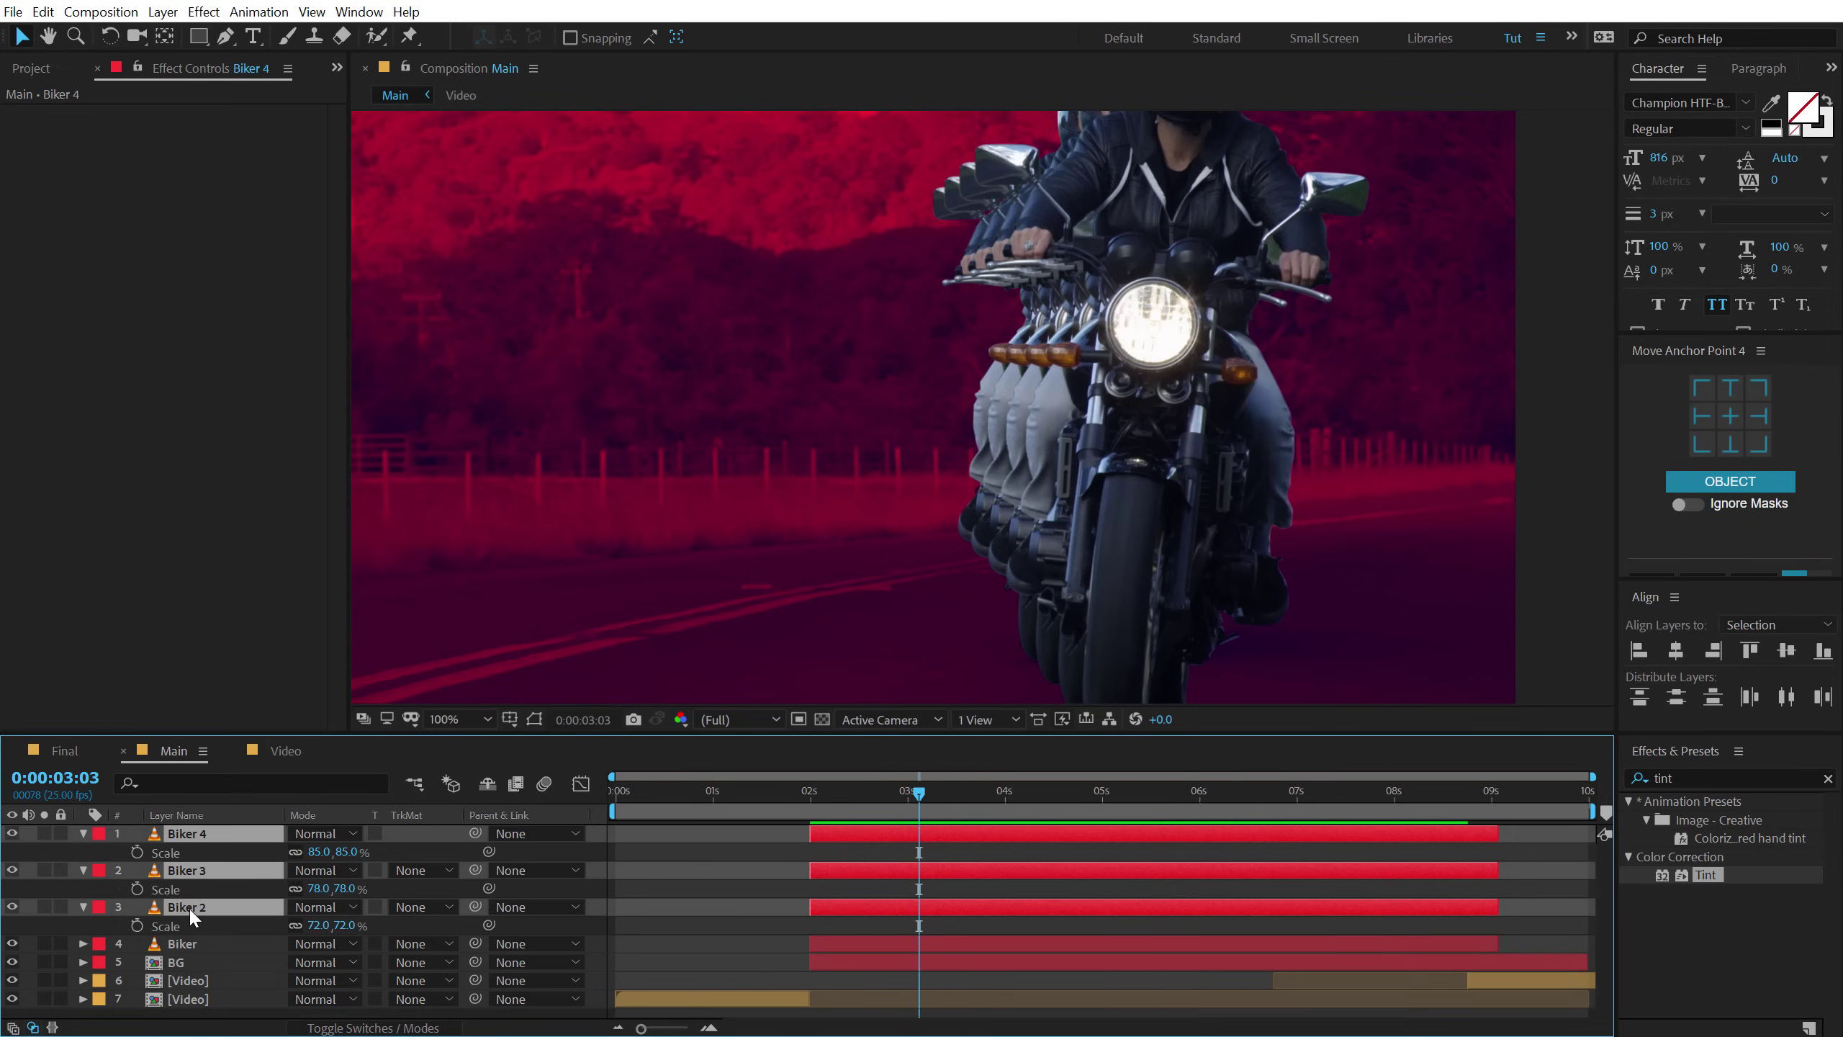
key(Up)
key(Up)
key(Up)
key(Up)
key(Up)
key(Up)
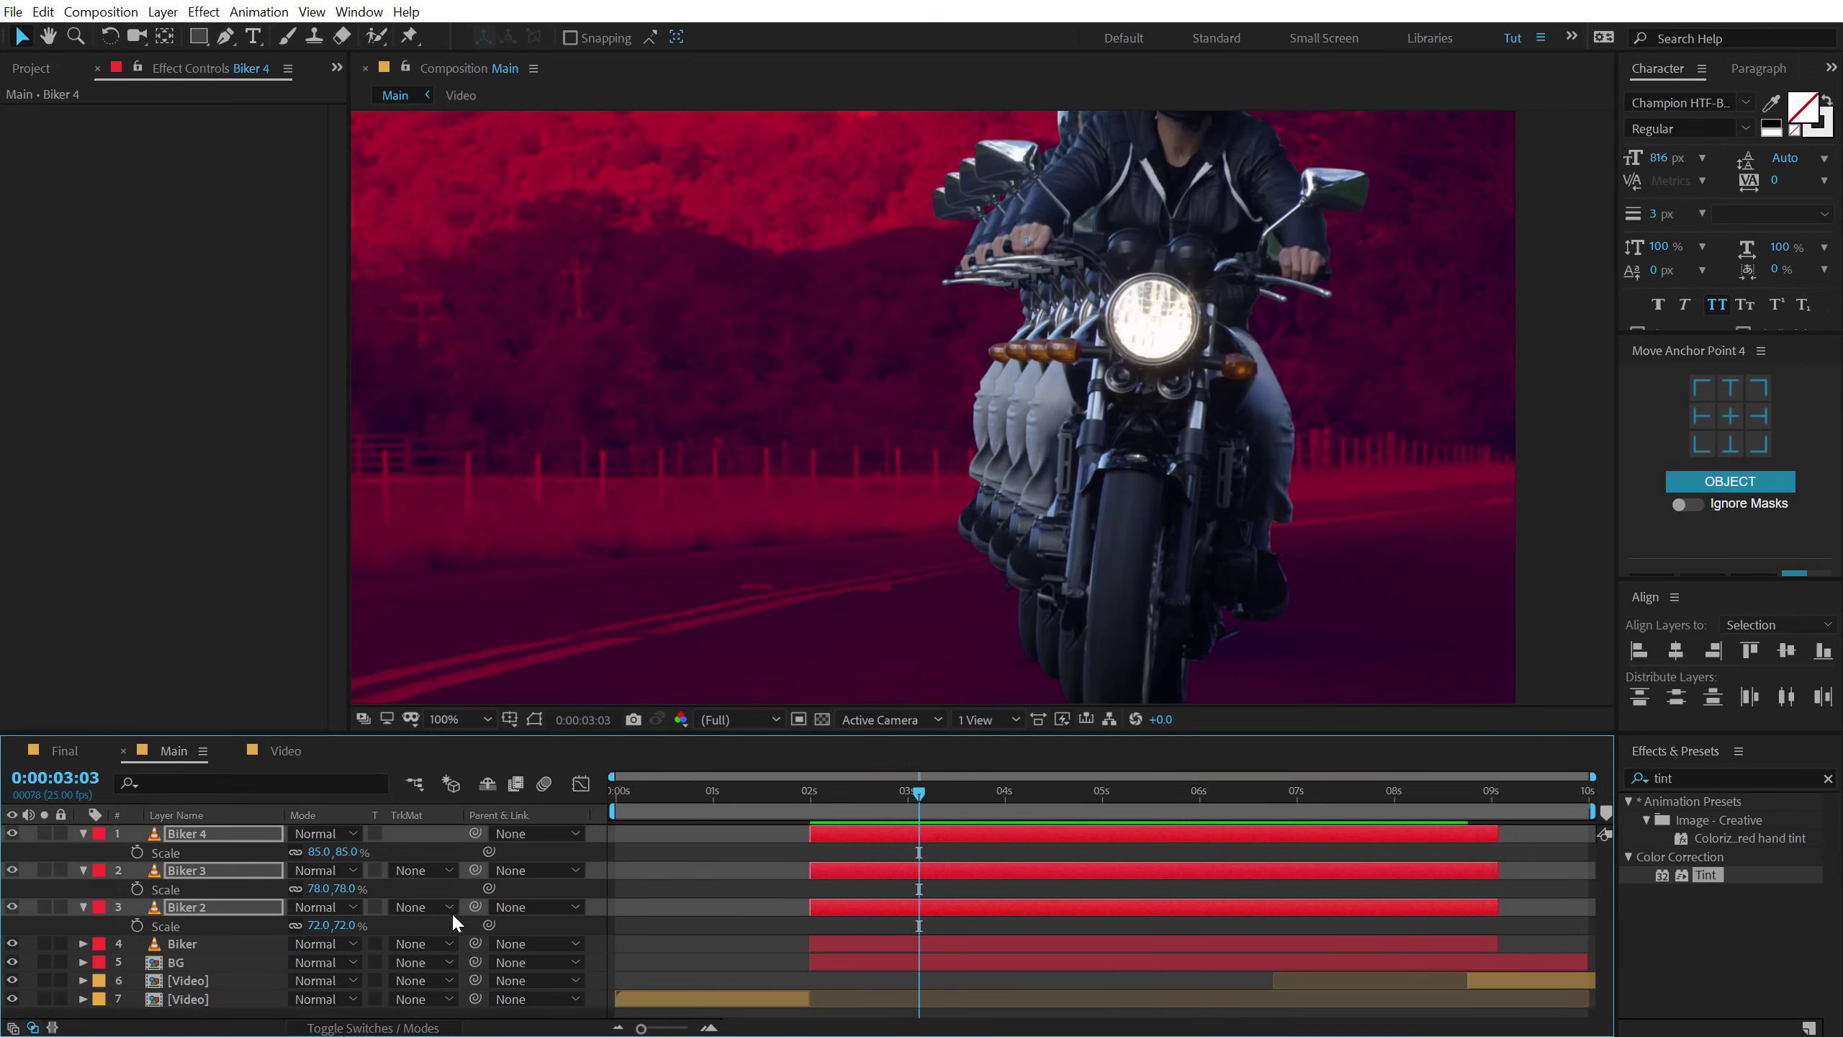
click(700, 878)
Raise Biker 4 alone a few pixels with the Up arrow key.
scroll(975, 517, down, 2)
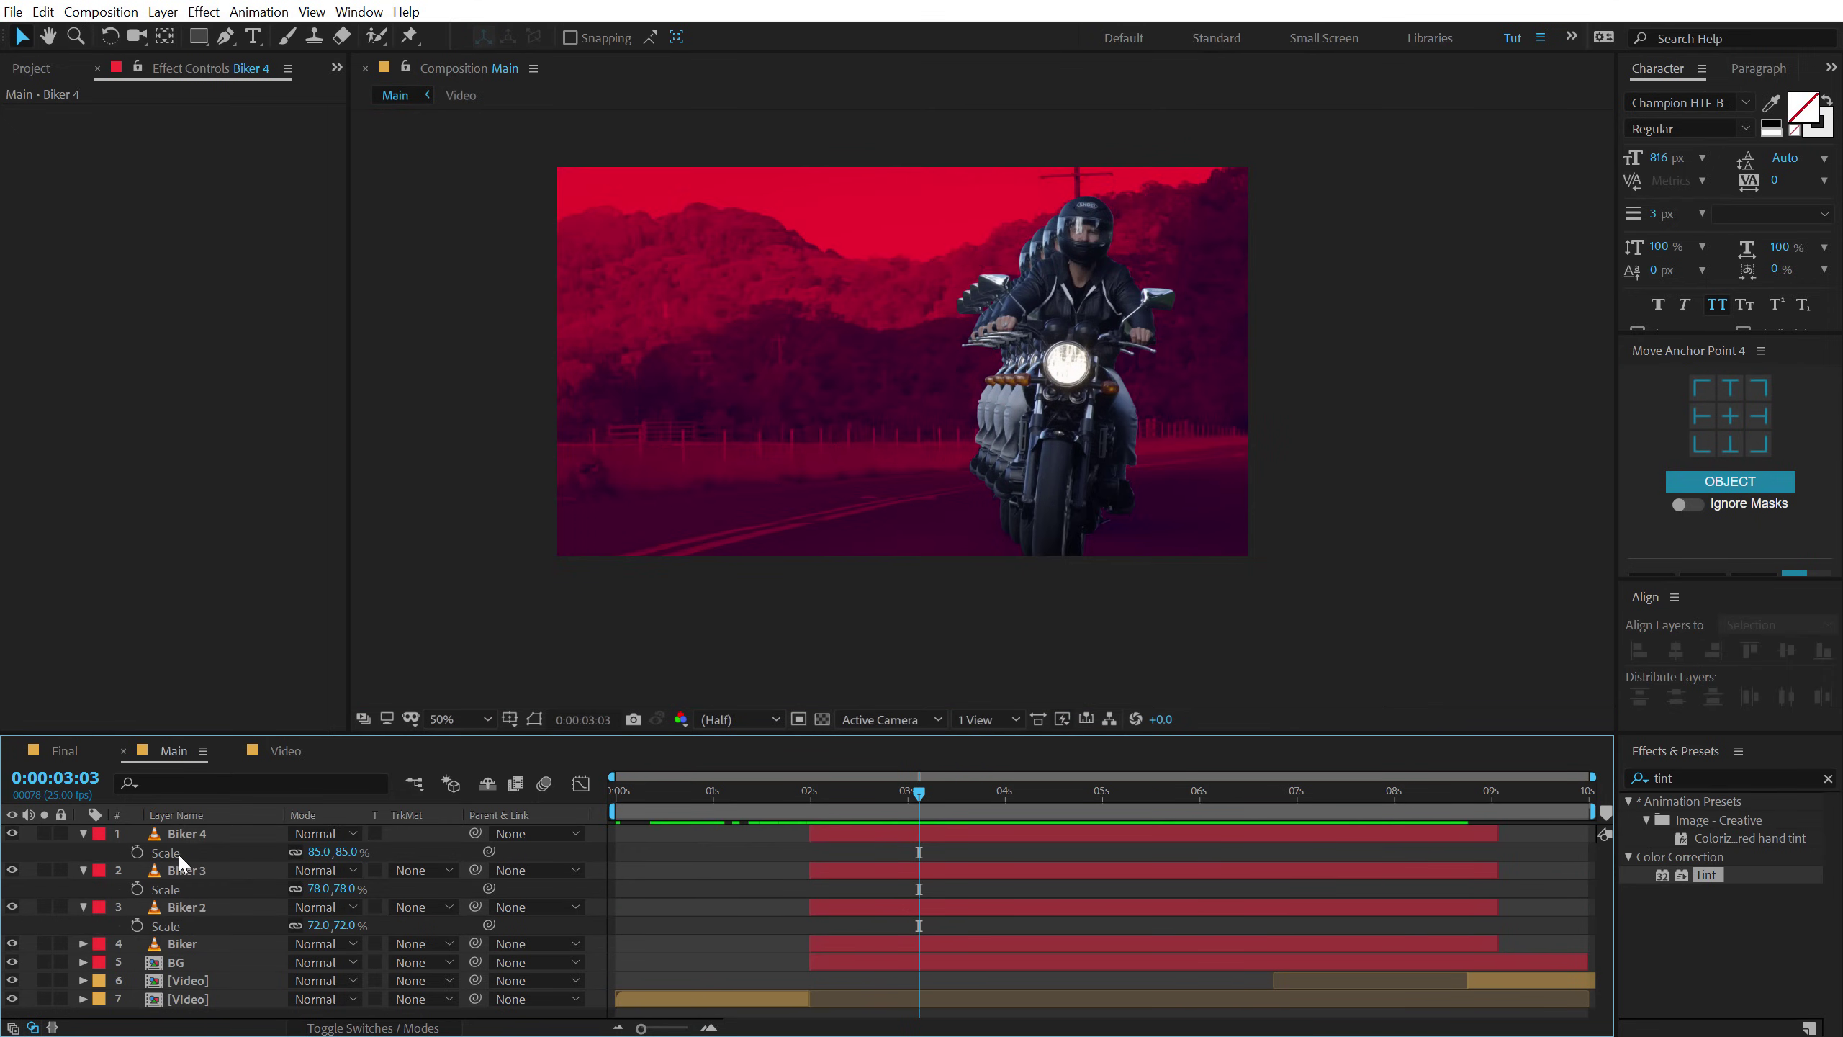
click(225, 836)
drag(1050, 454, 1075, 420)
key(ctrl+z)
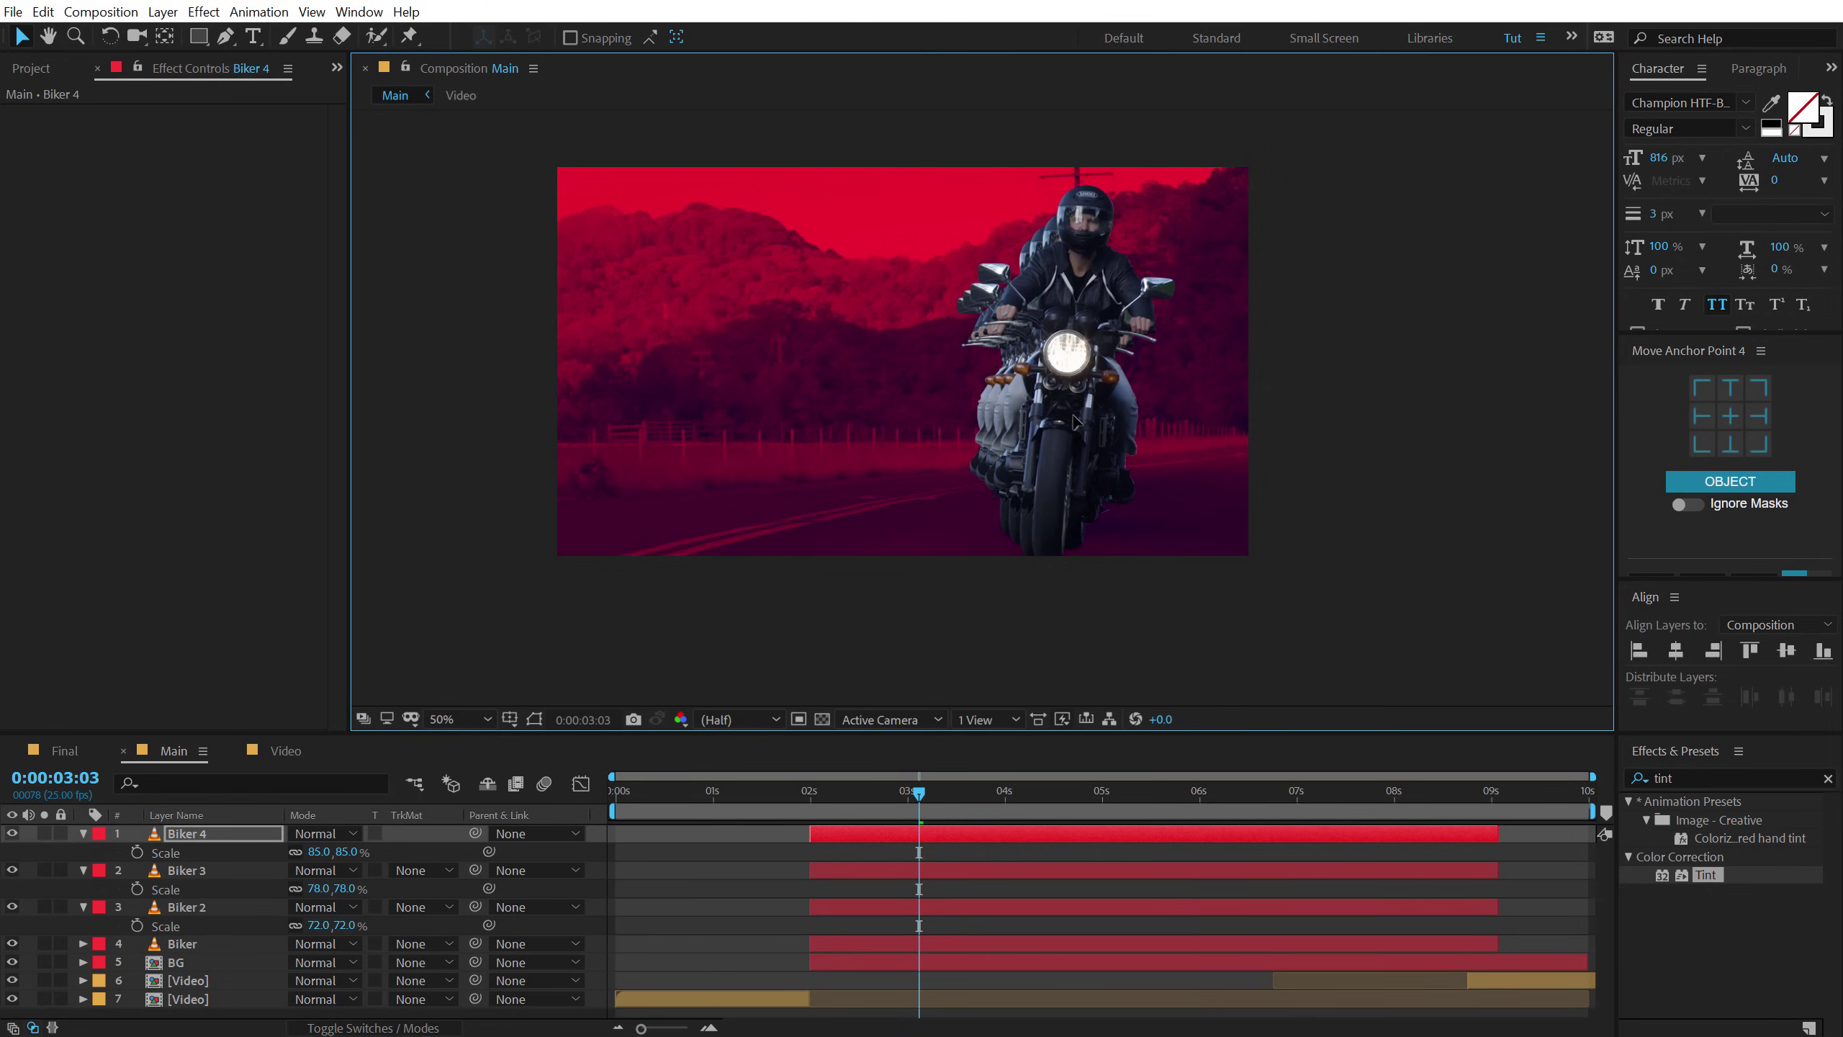
key(Up)
key(Up)
key(Up)
key(Up)
key(Up)
key(Up)
key(Up)
key(Up)
key(Up)
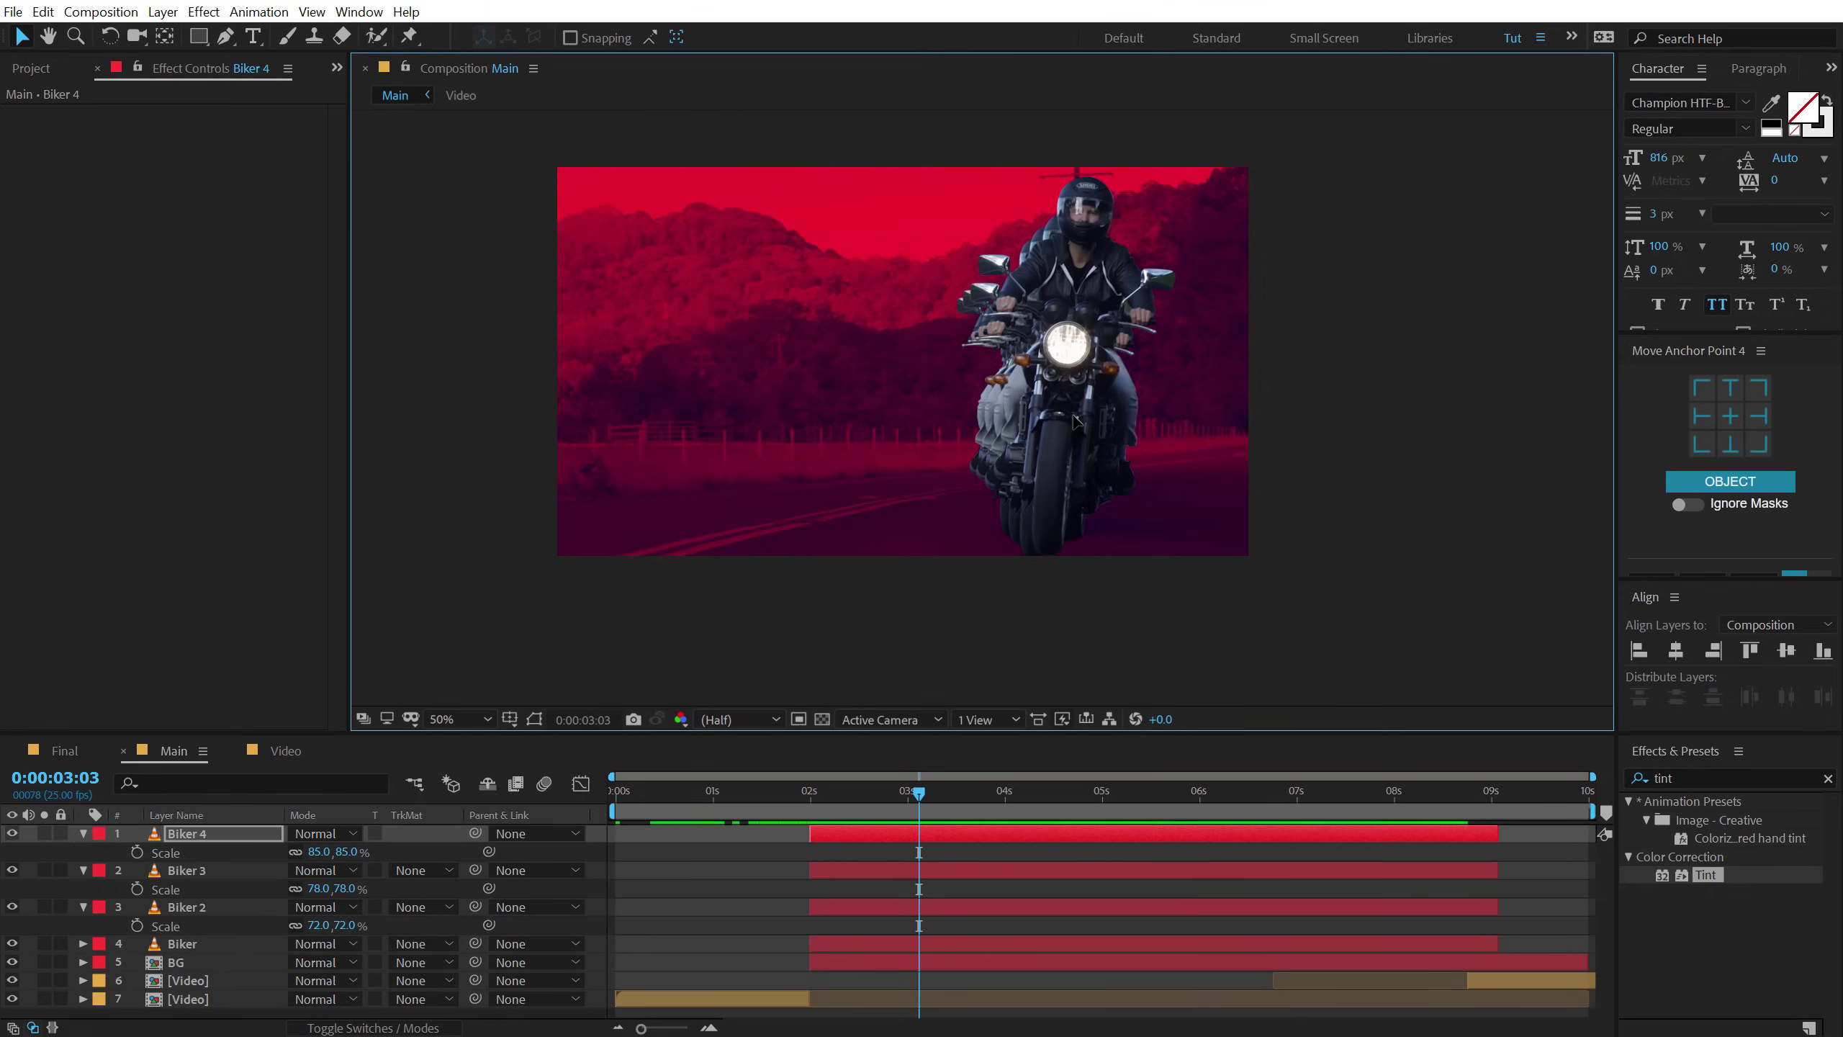
Set Biker 3's Position Y to 578 and Biker 2's Position Y to 598.
click(201, 873)
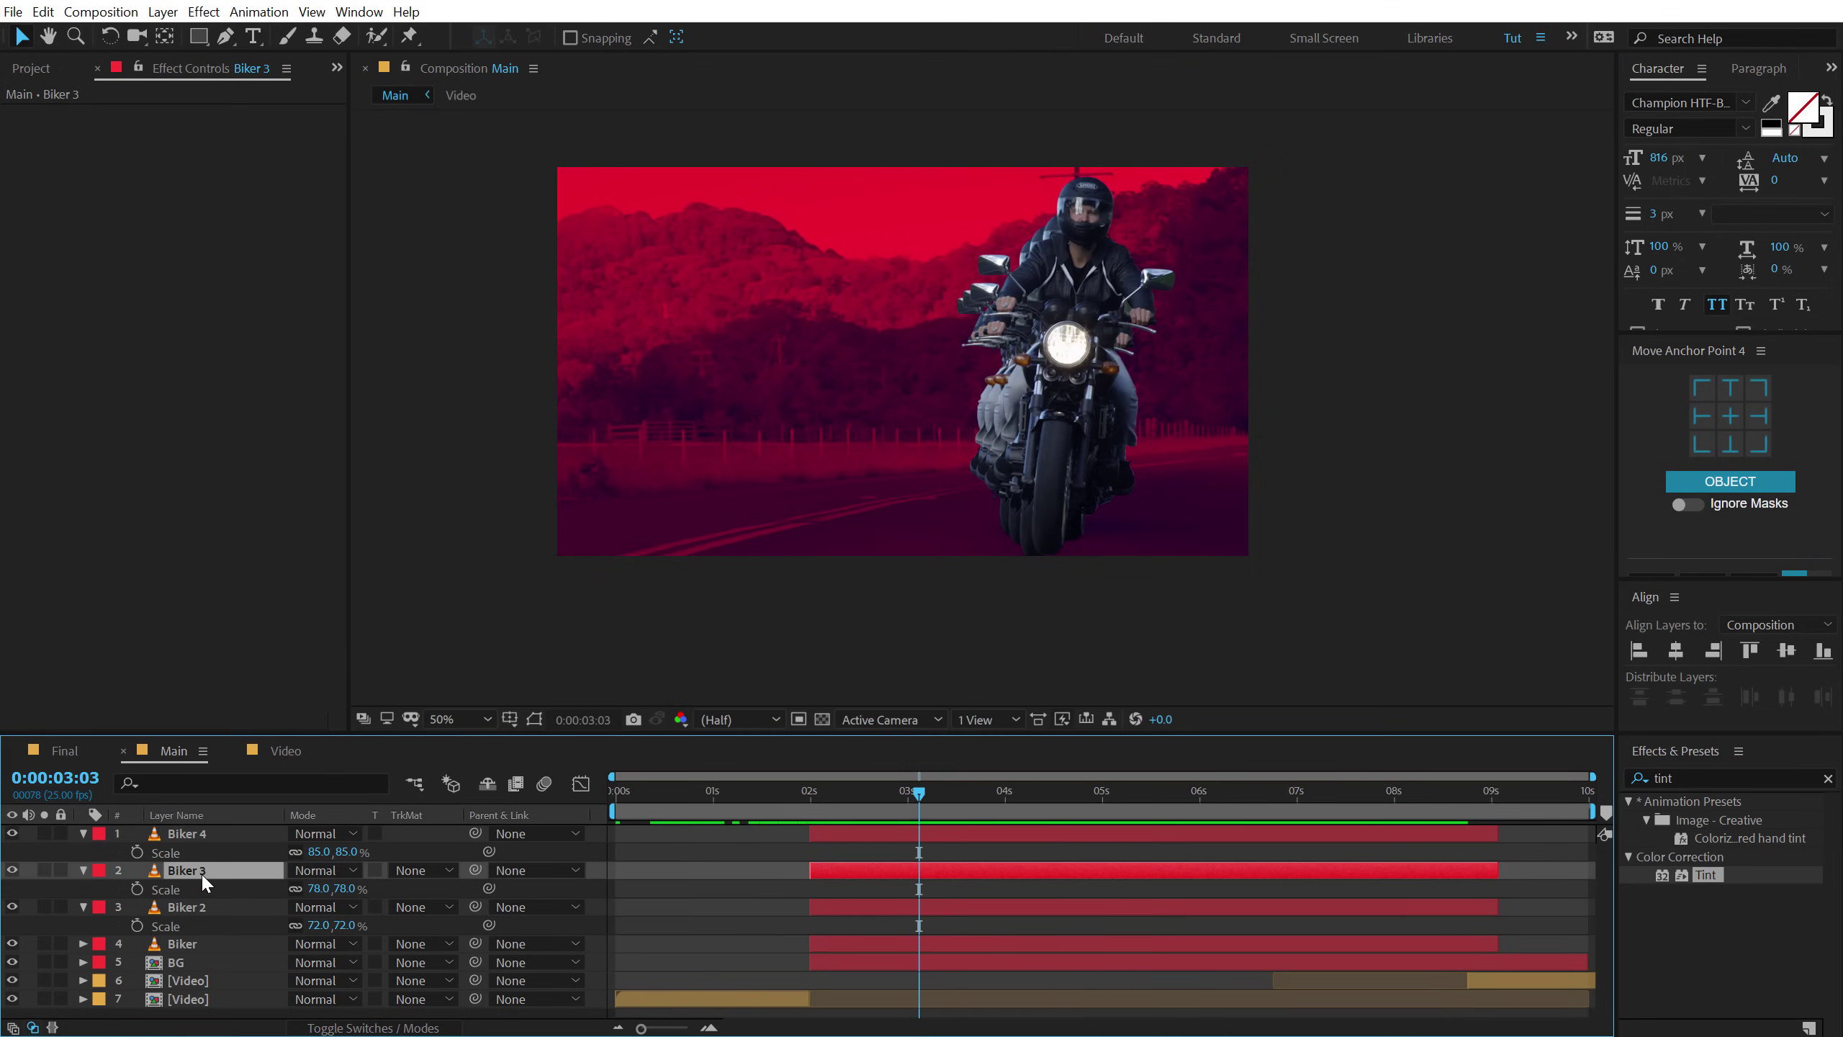
key(p)
click(327, 888)
drag(328, 888, 300, 895)
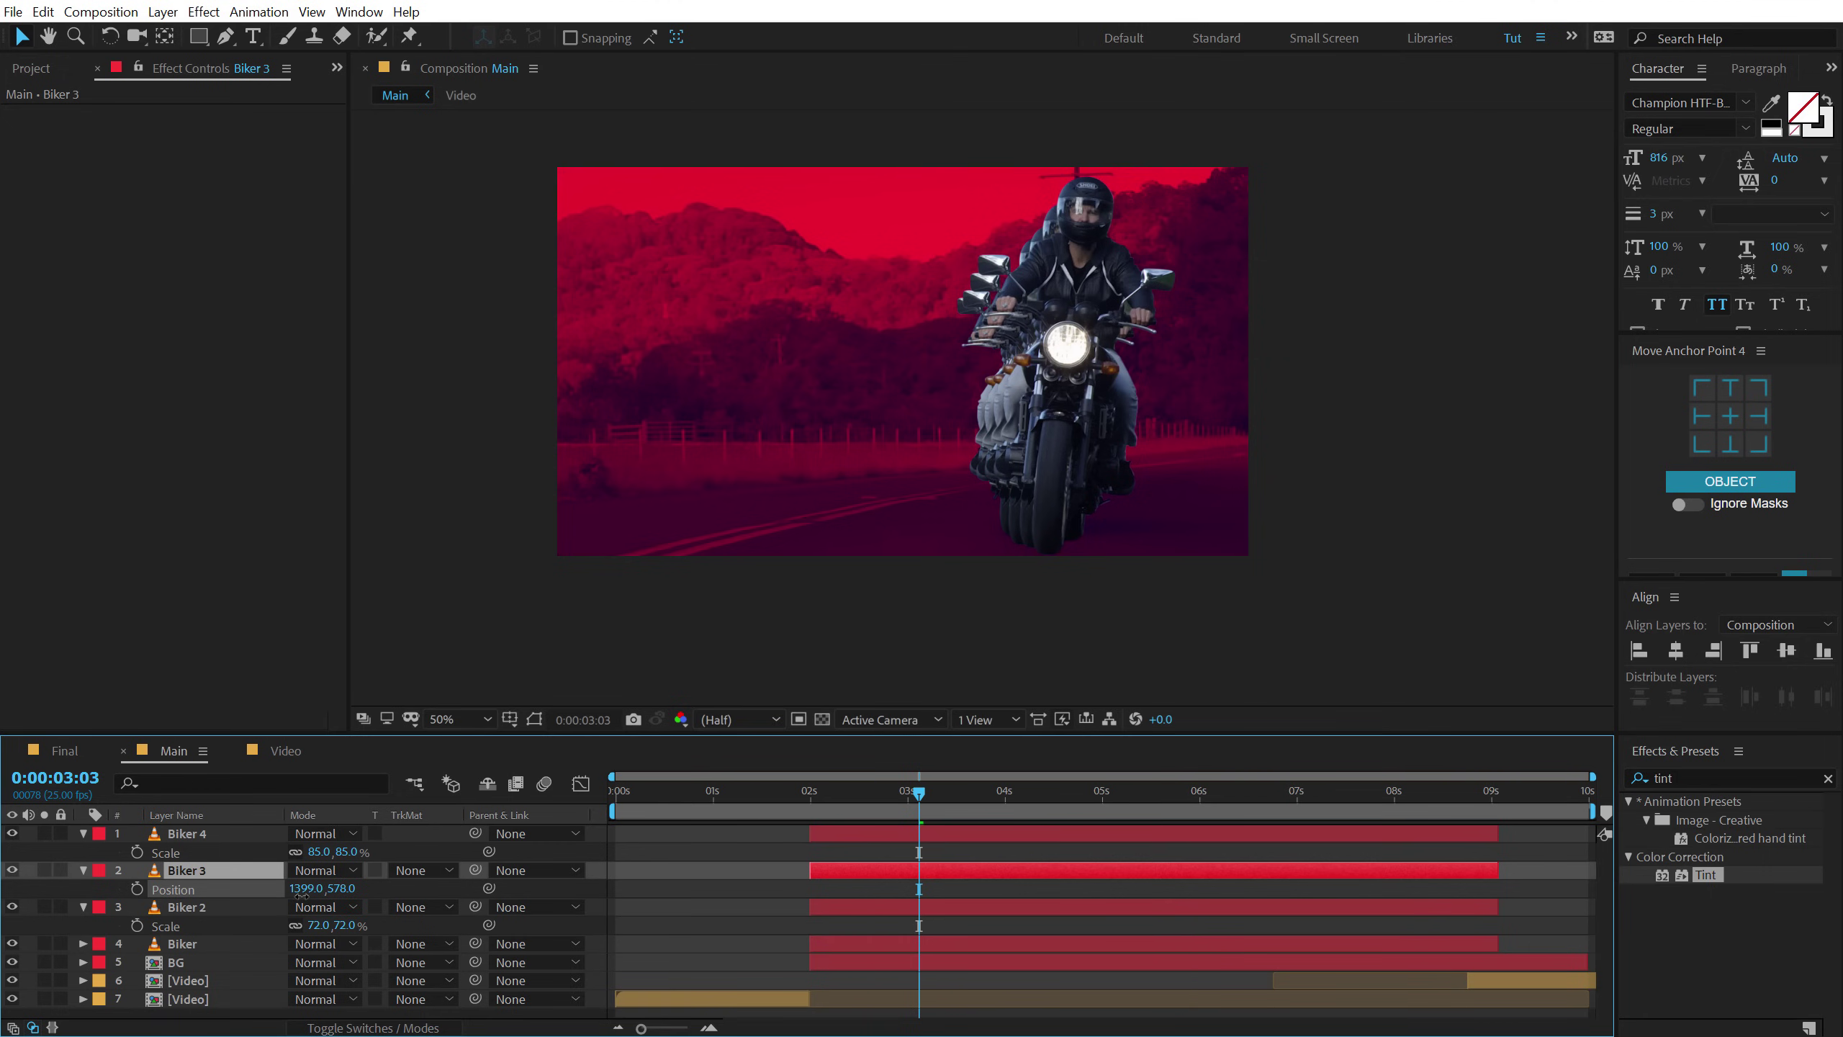
click(182, 906)
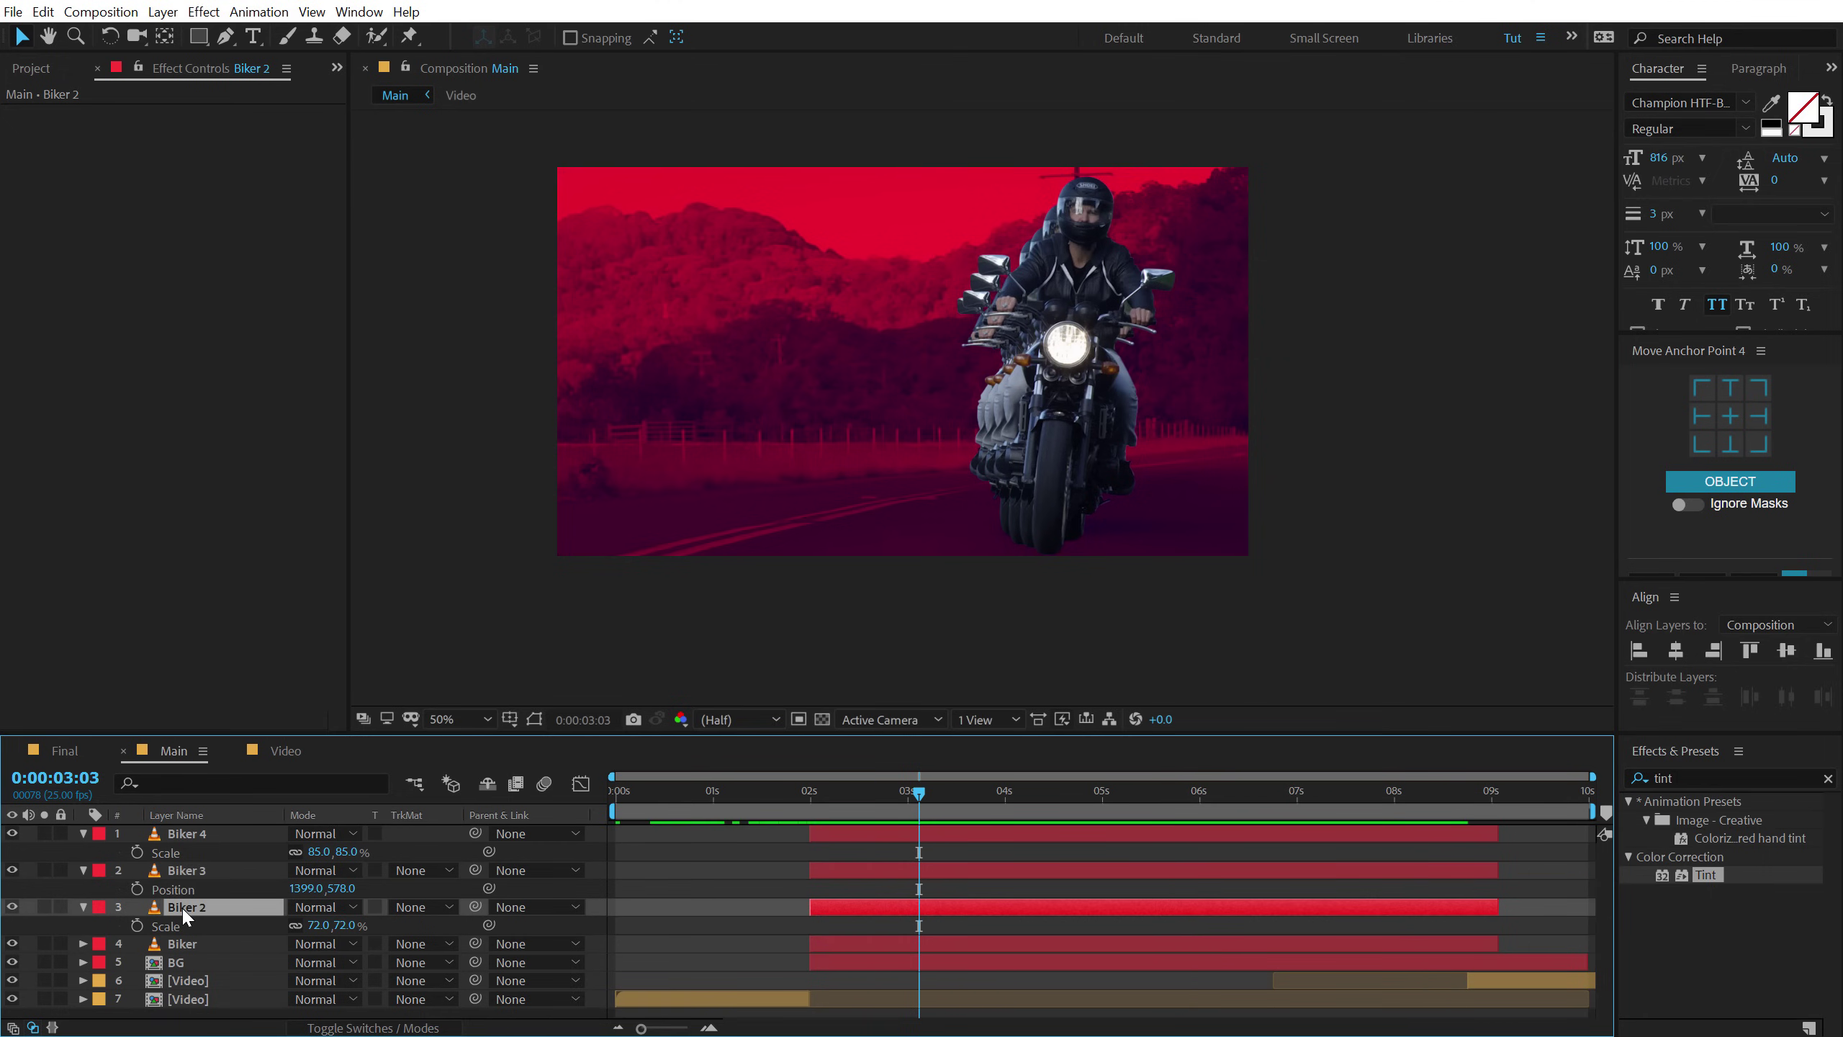
key(p)
click(344, 925)
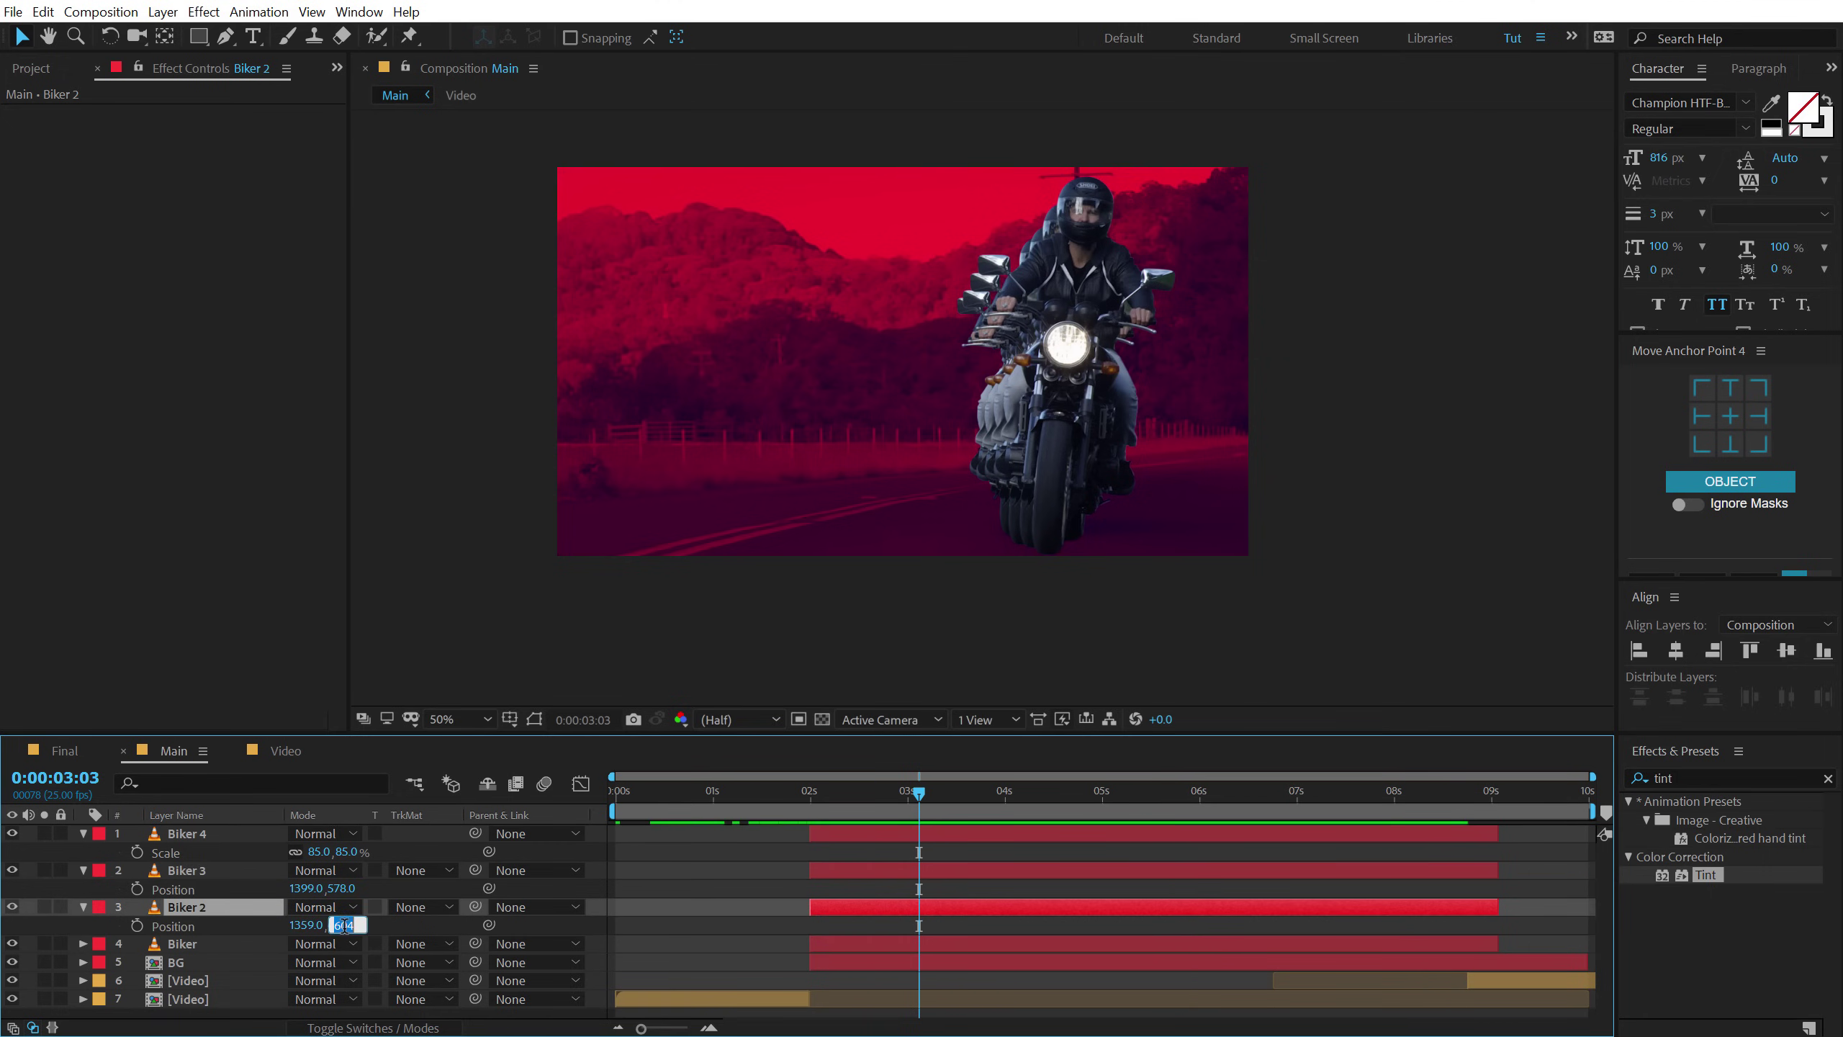
key(Return)
drag(351, 927, 343, 931)
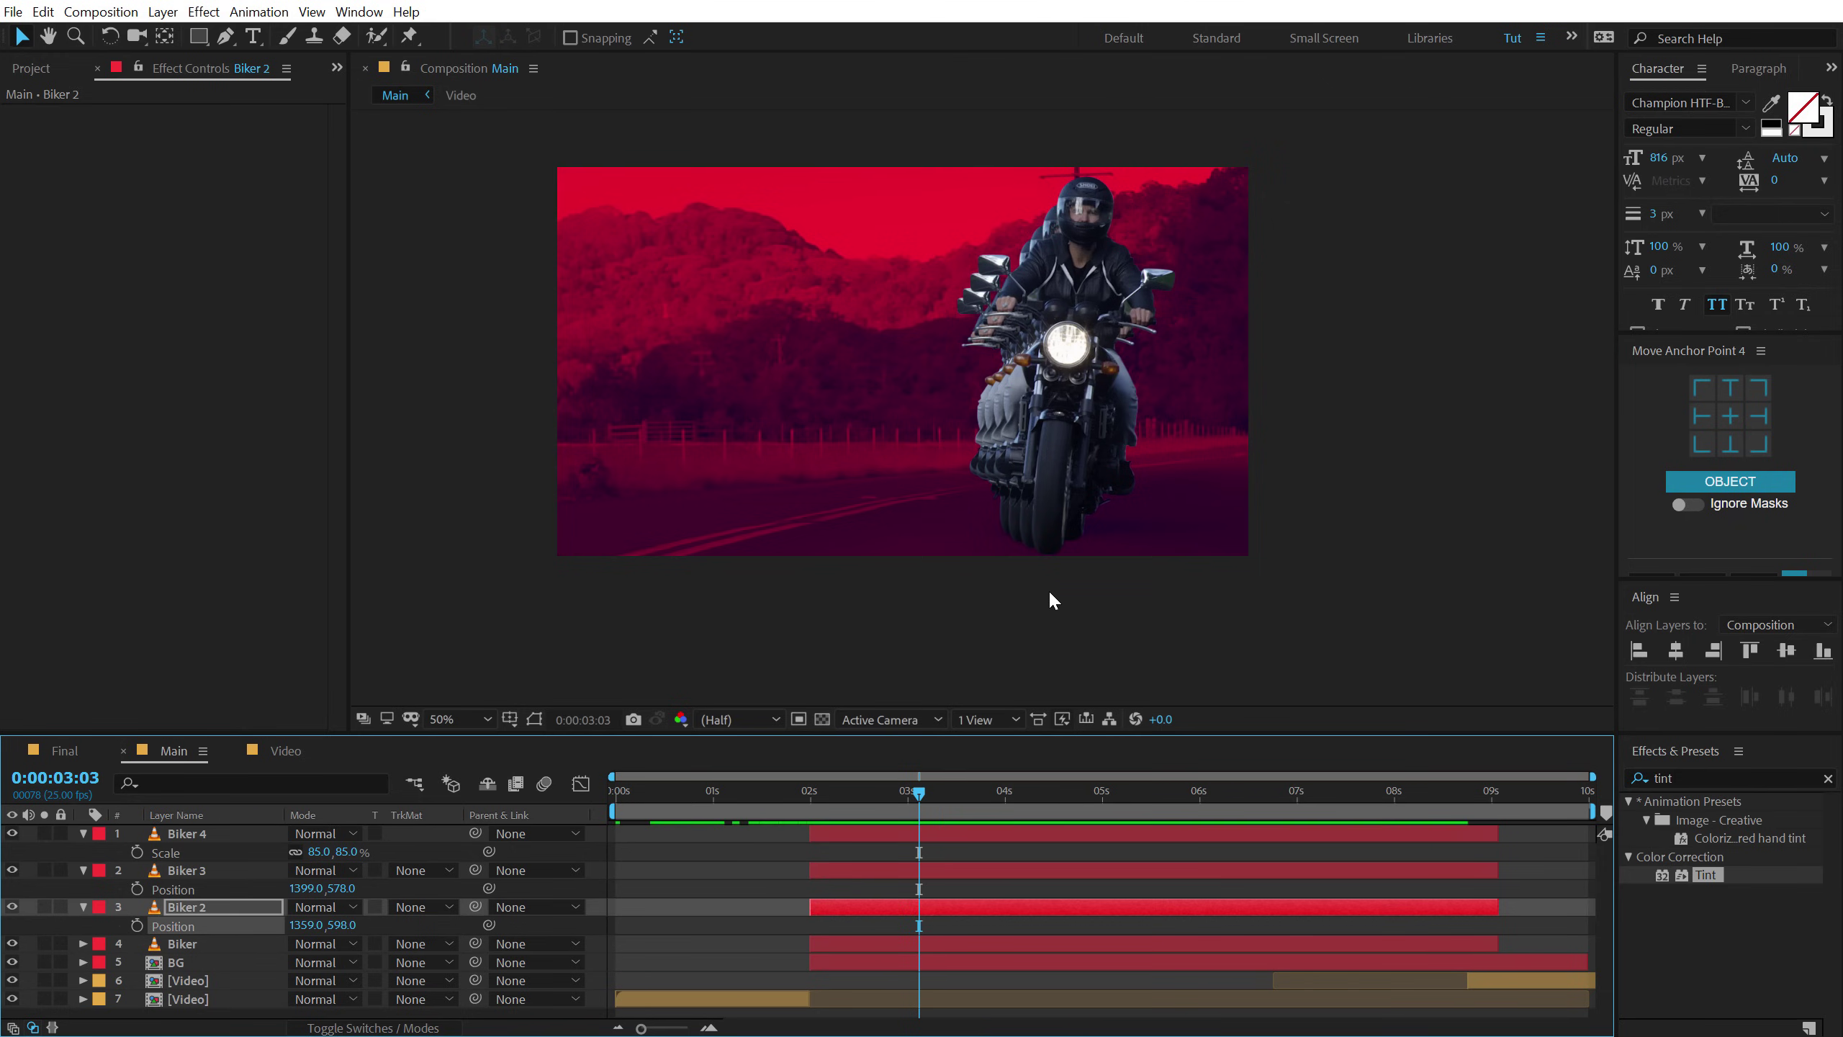
Collapse the revealed properties of Biker 4, Biker 3 and Biker 2.
scroll(1070, 389, up, 2)
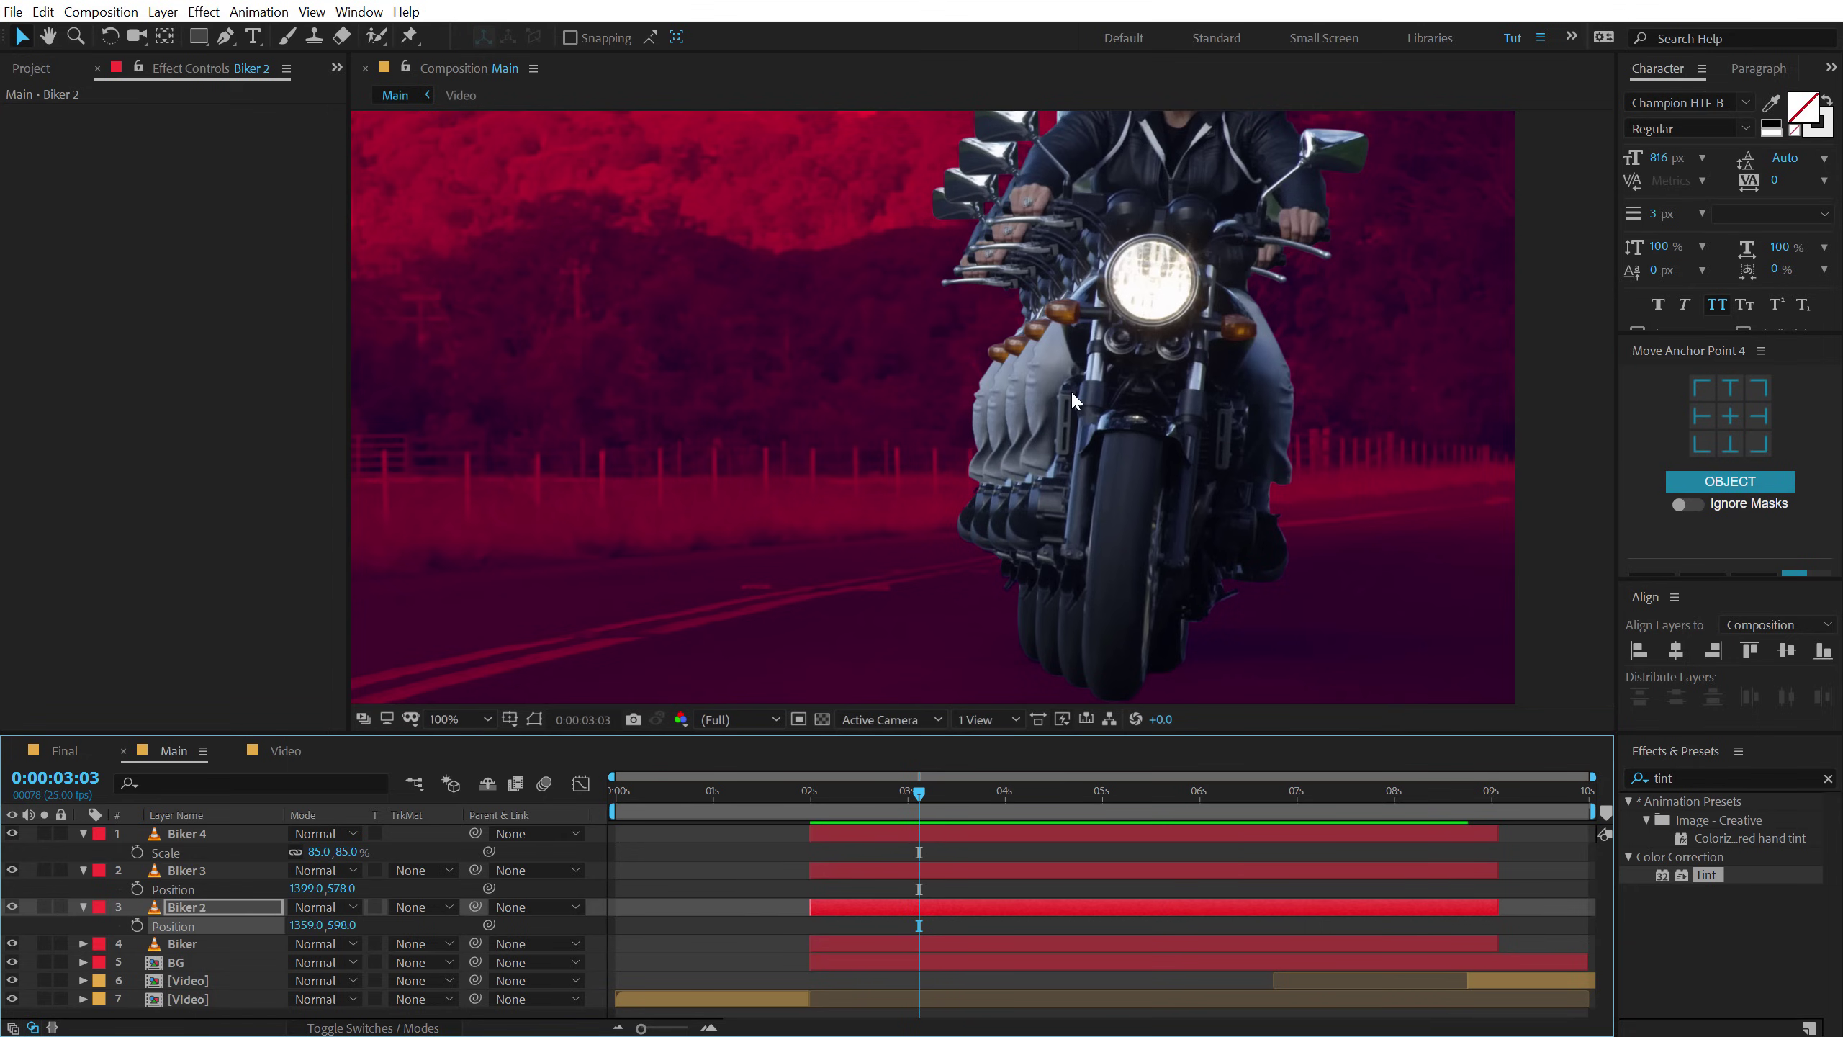
scroll(1071, 389, down, 2)
key(v)
click(83, 834)
click(83, 856)
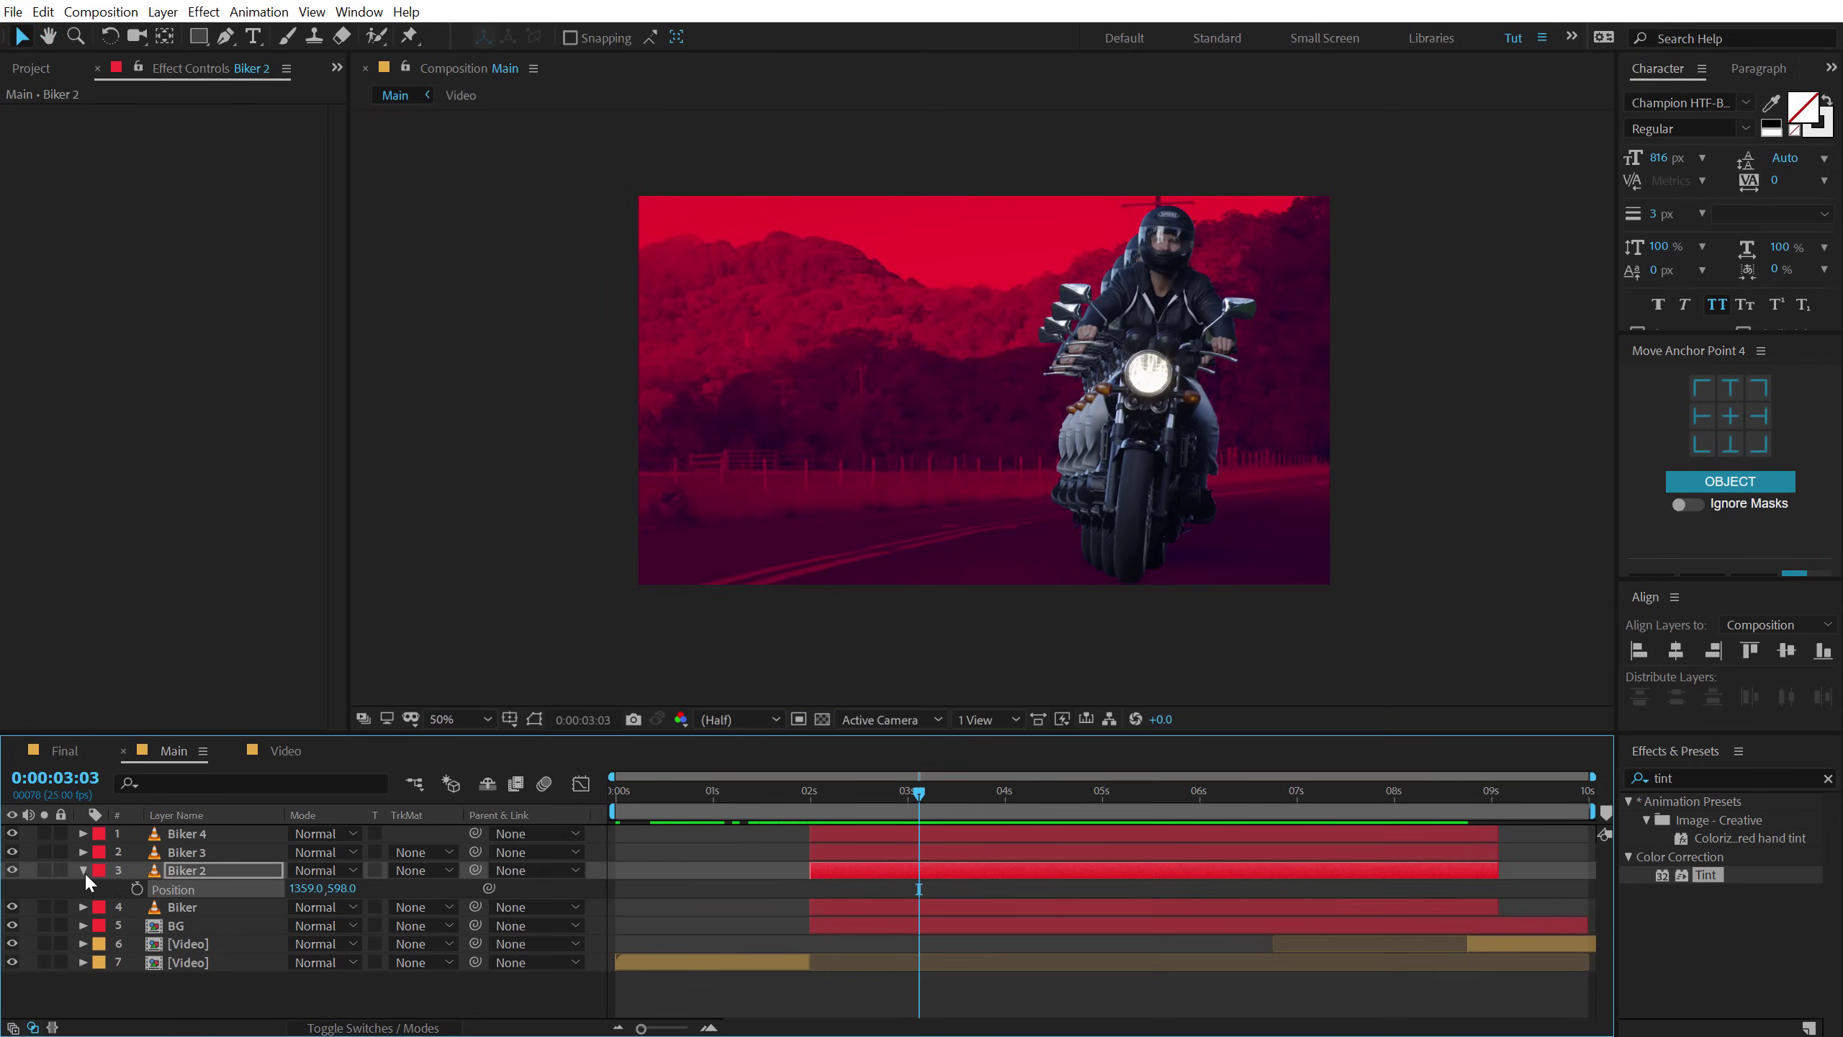
click(84, 871)
Shift Biker 3 one frame later at the 2-second mark and label Biker 4 yellow.
click(808, 795)
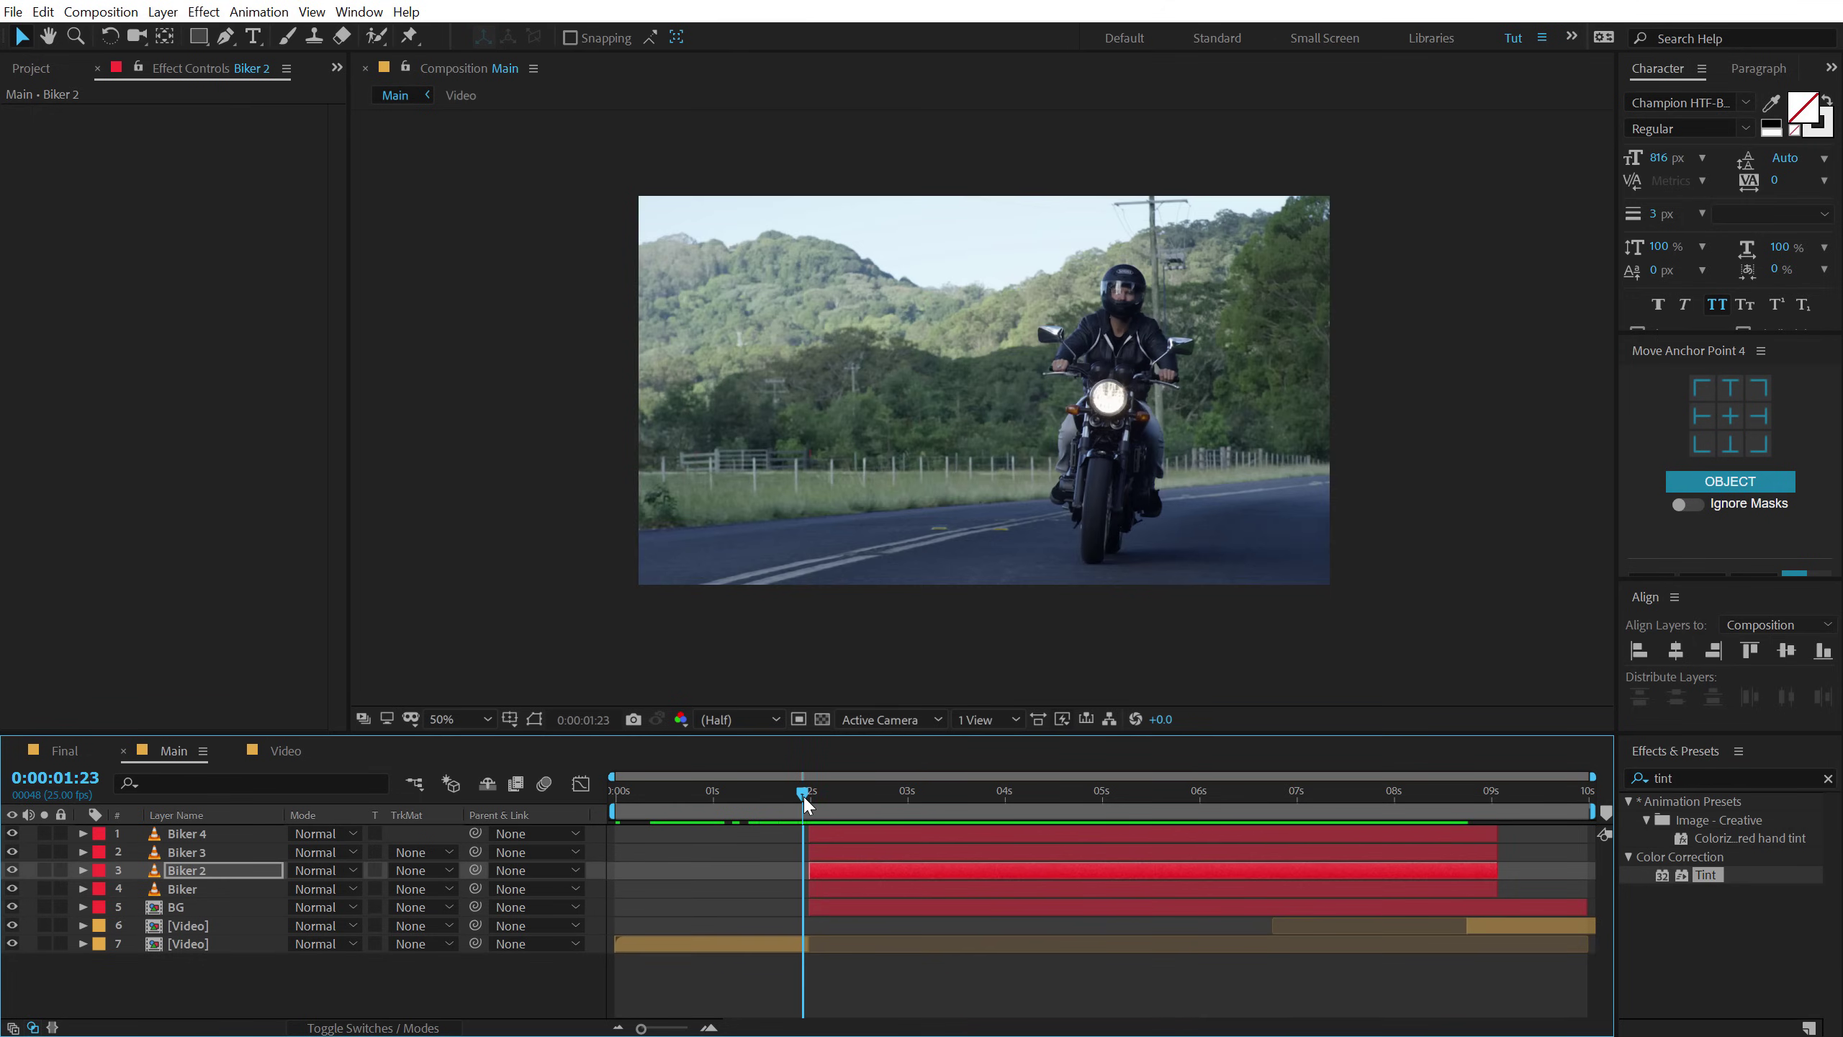
key(=)
key(=)
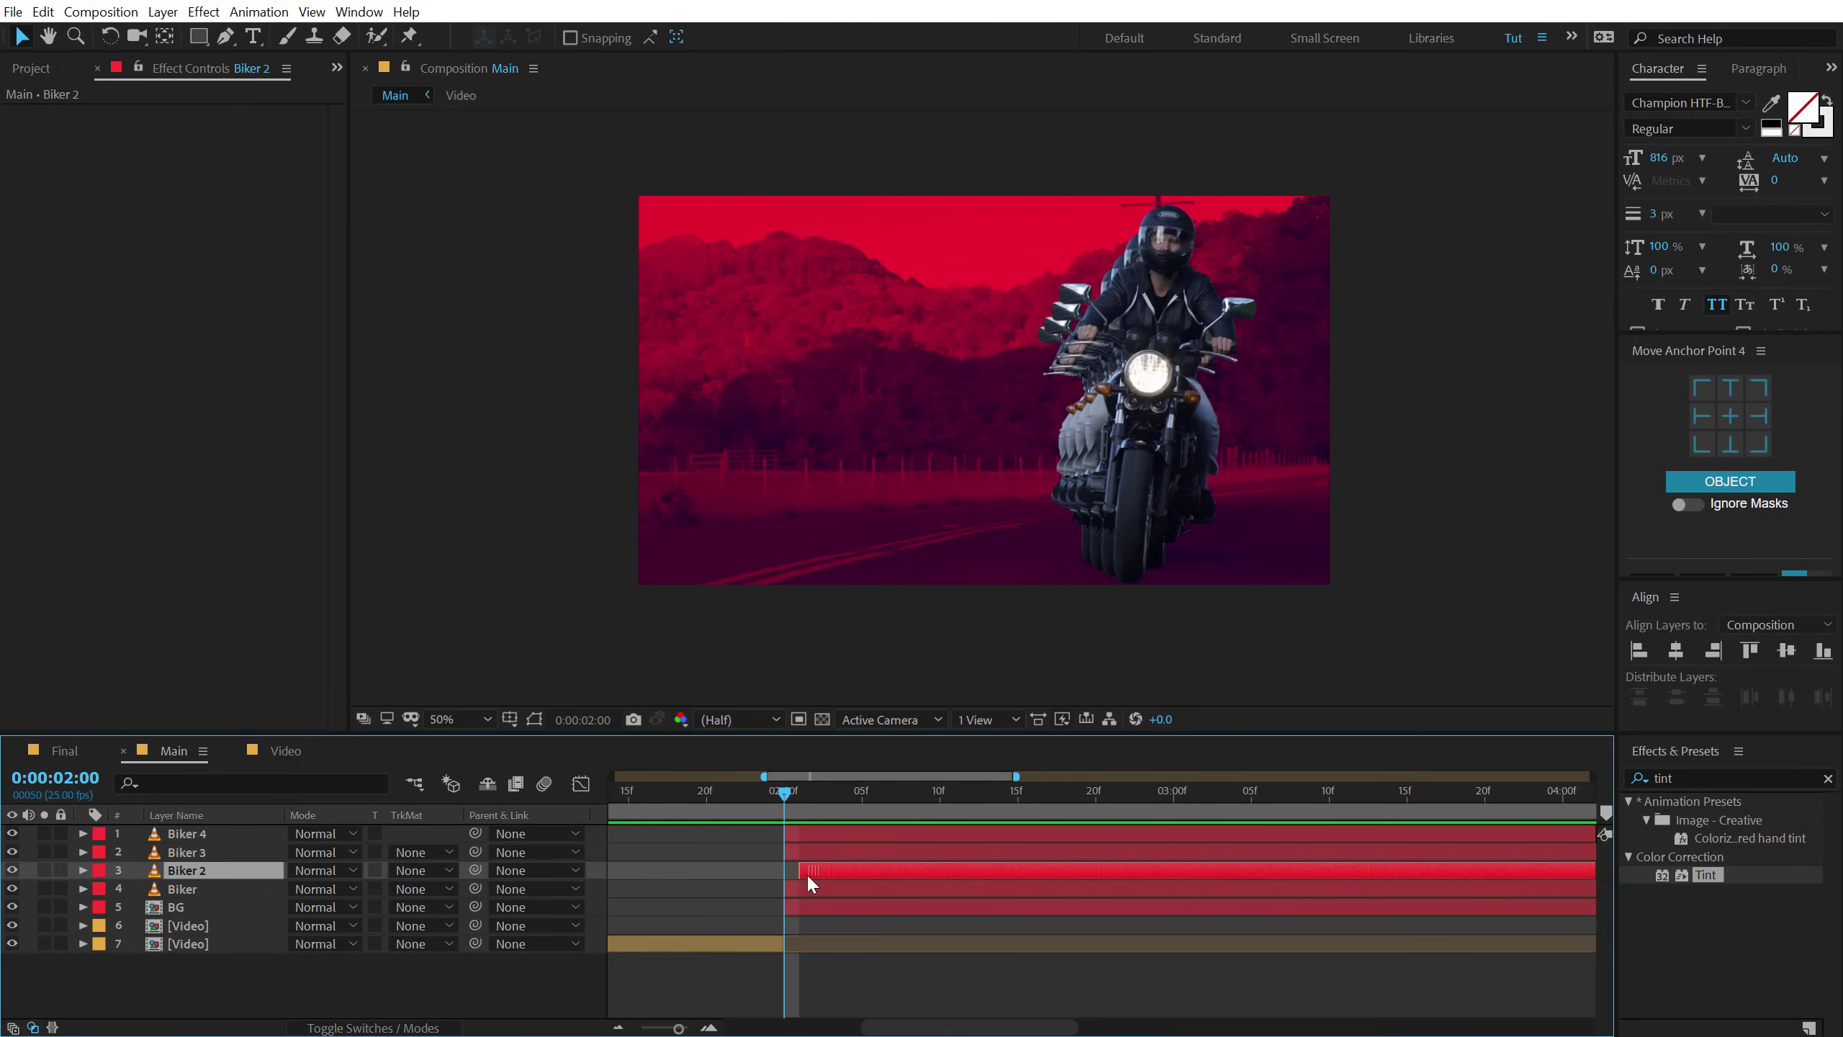
drag(803, 850, 867, 814)
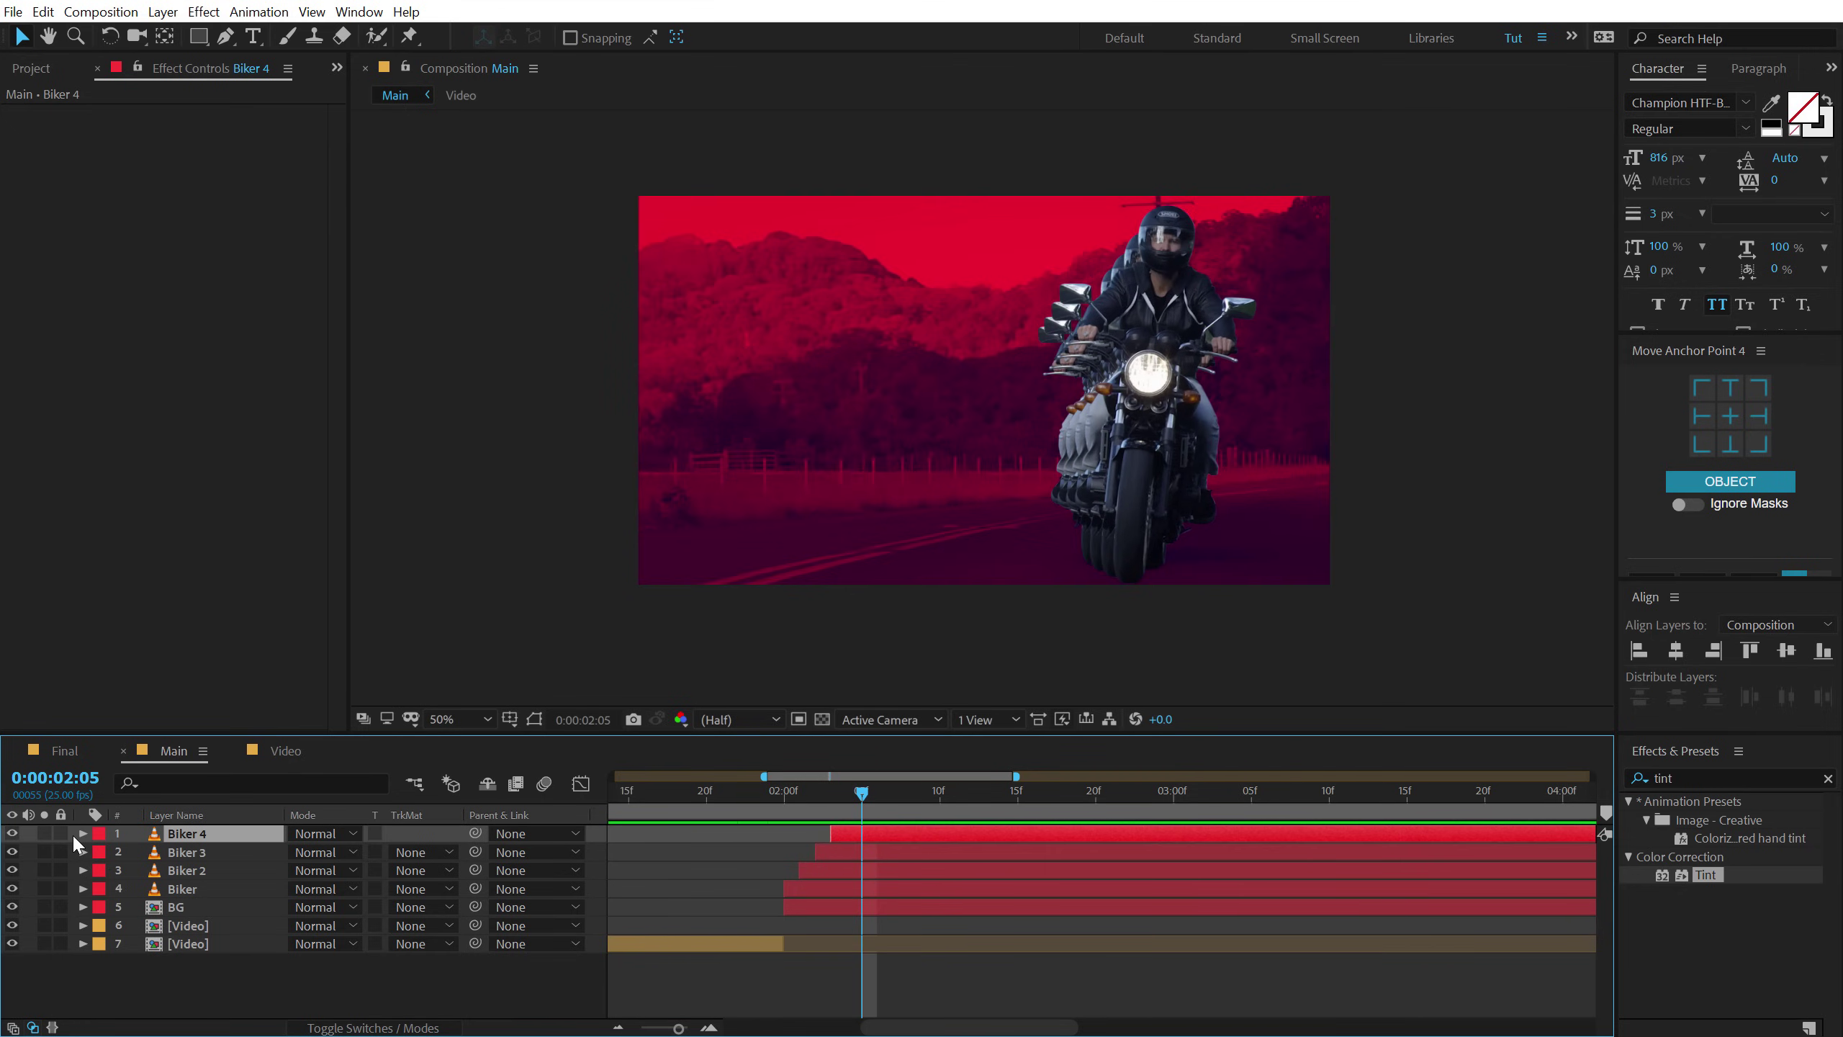
click(98, 833)
click(167, 517)
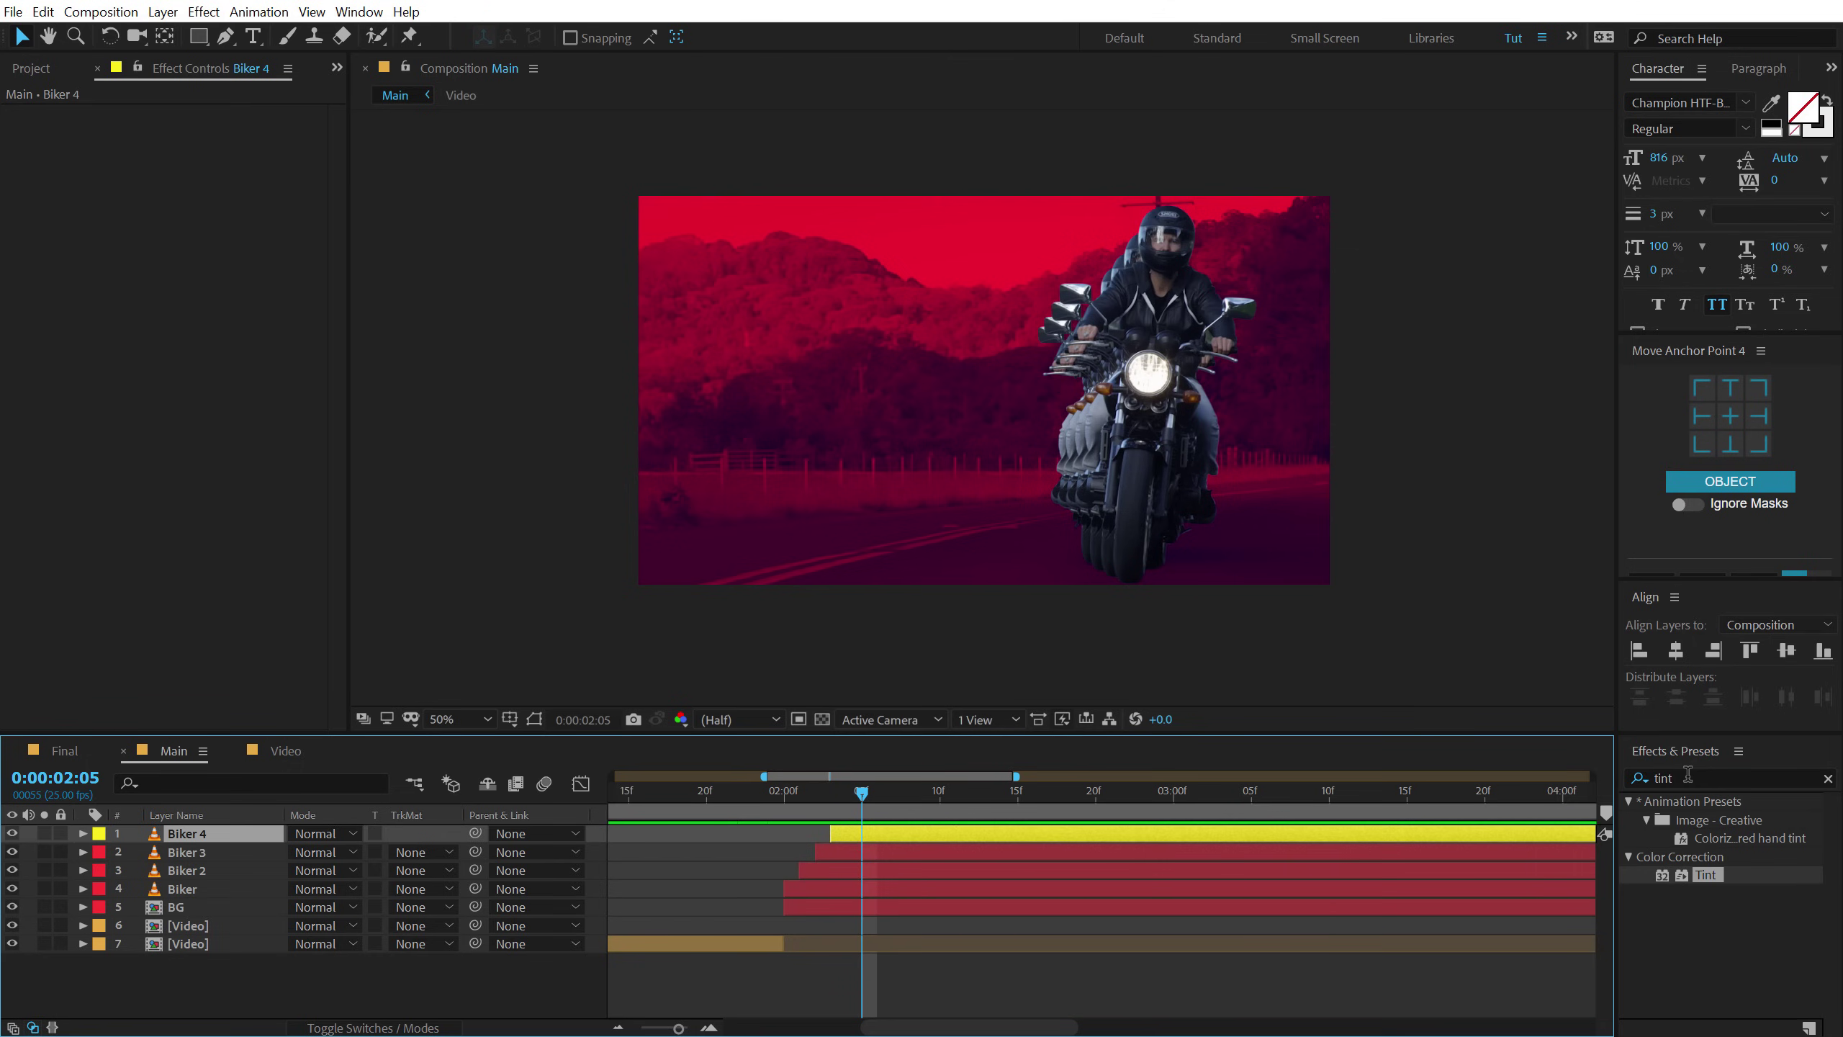
Apply Unsharp Mask to Biker 4 with Amount 60 and Radius 4.
click(1685, 777)
text(u)
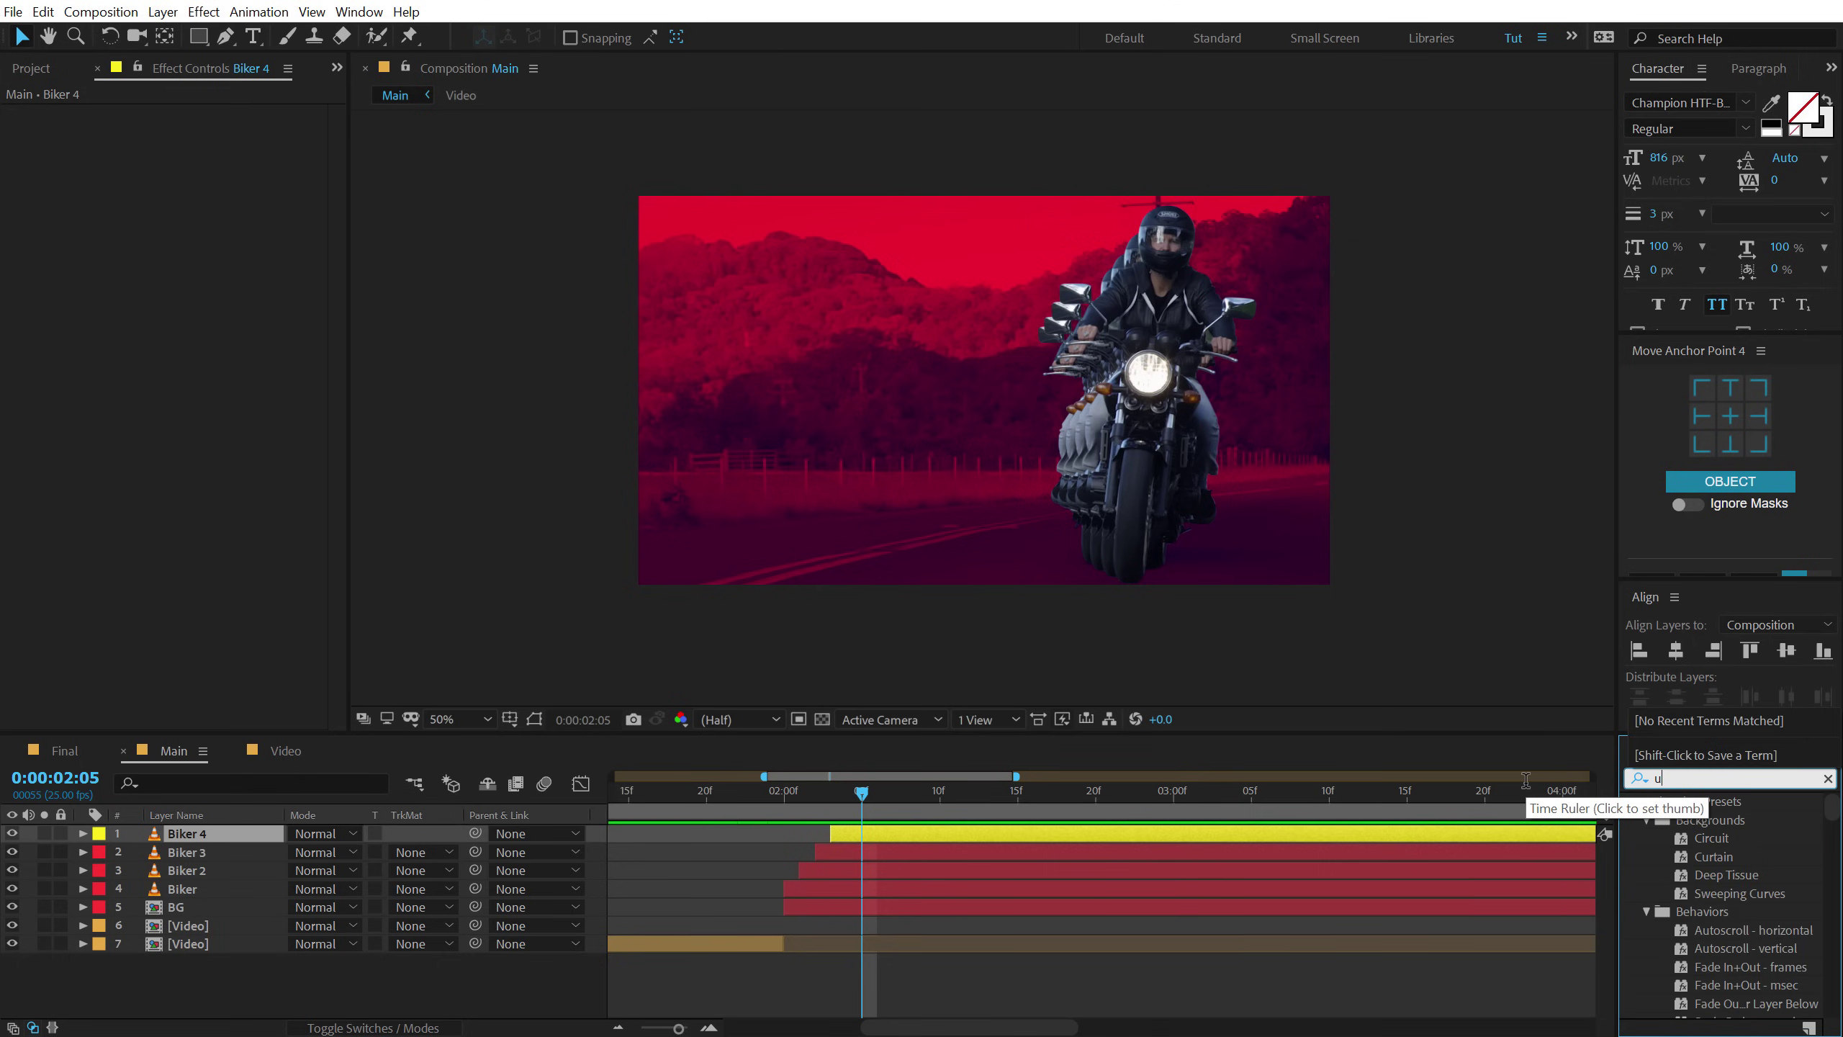
text(nsh)
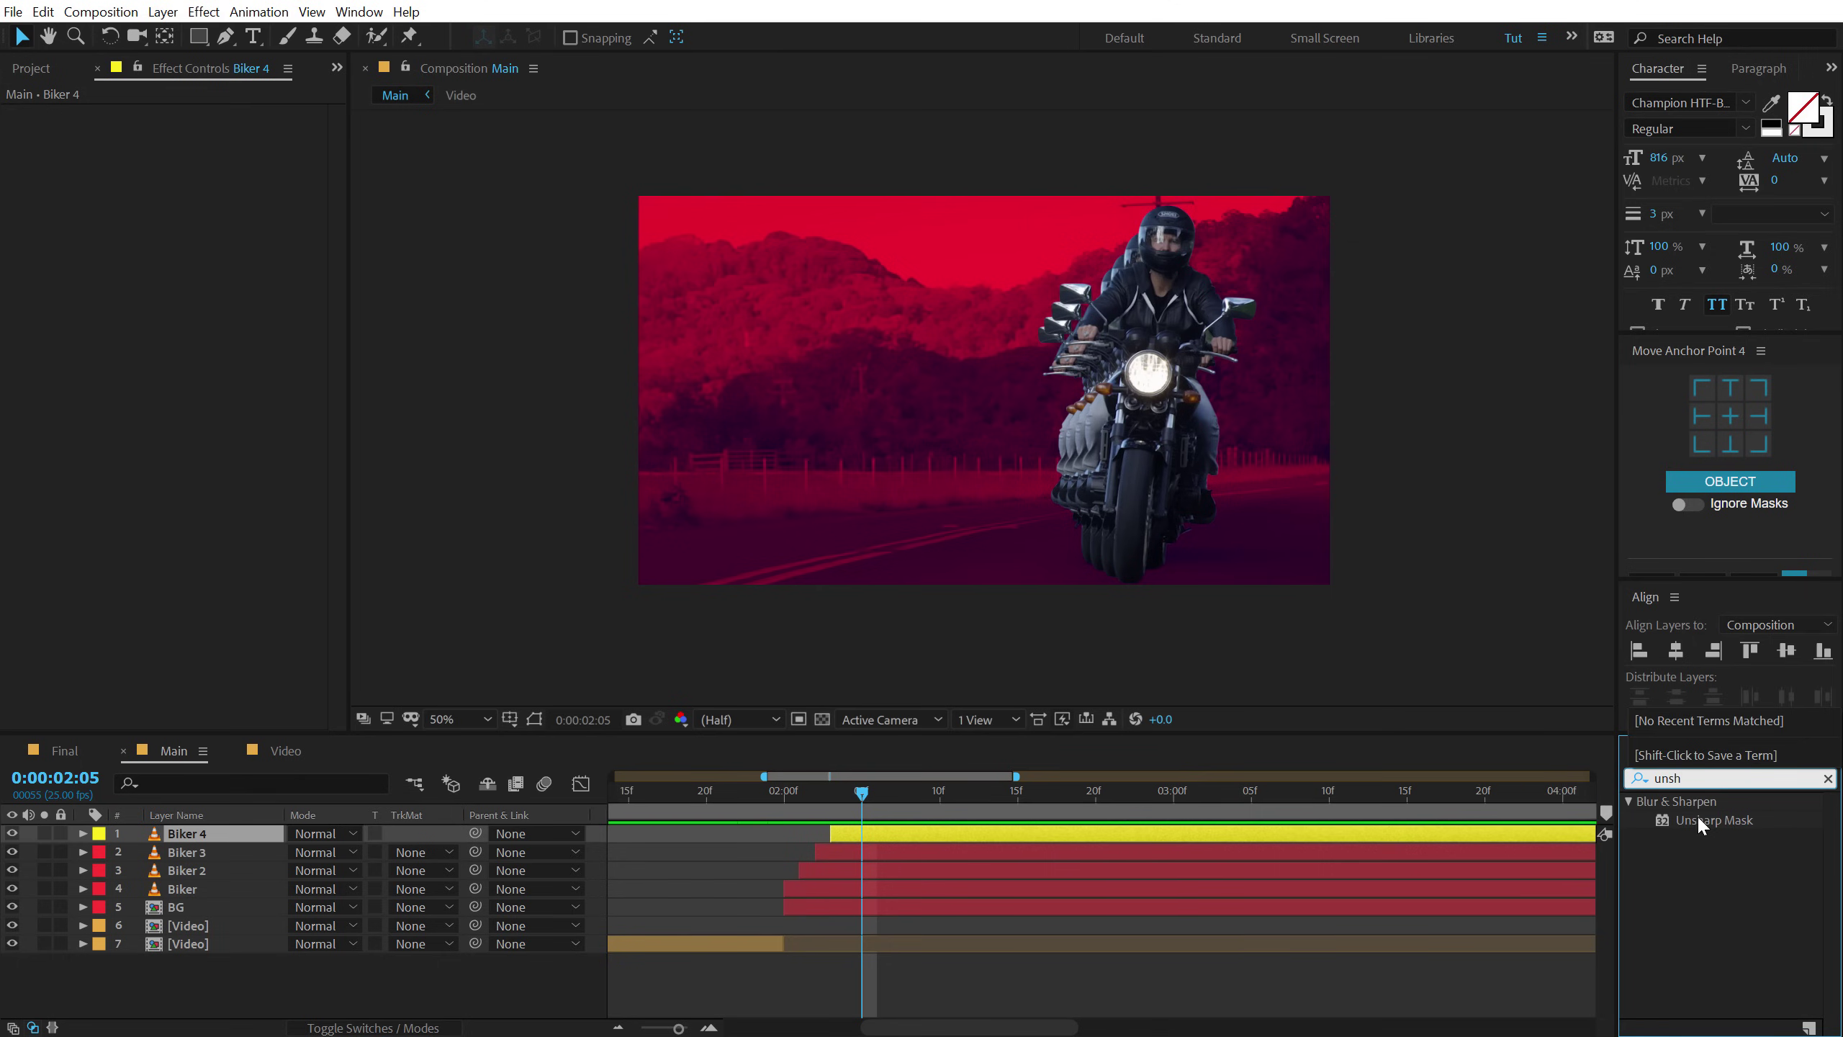
double_click(1696, 817)
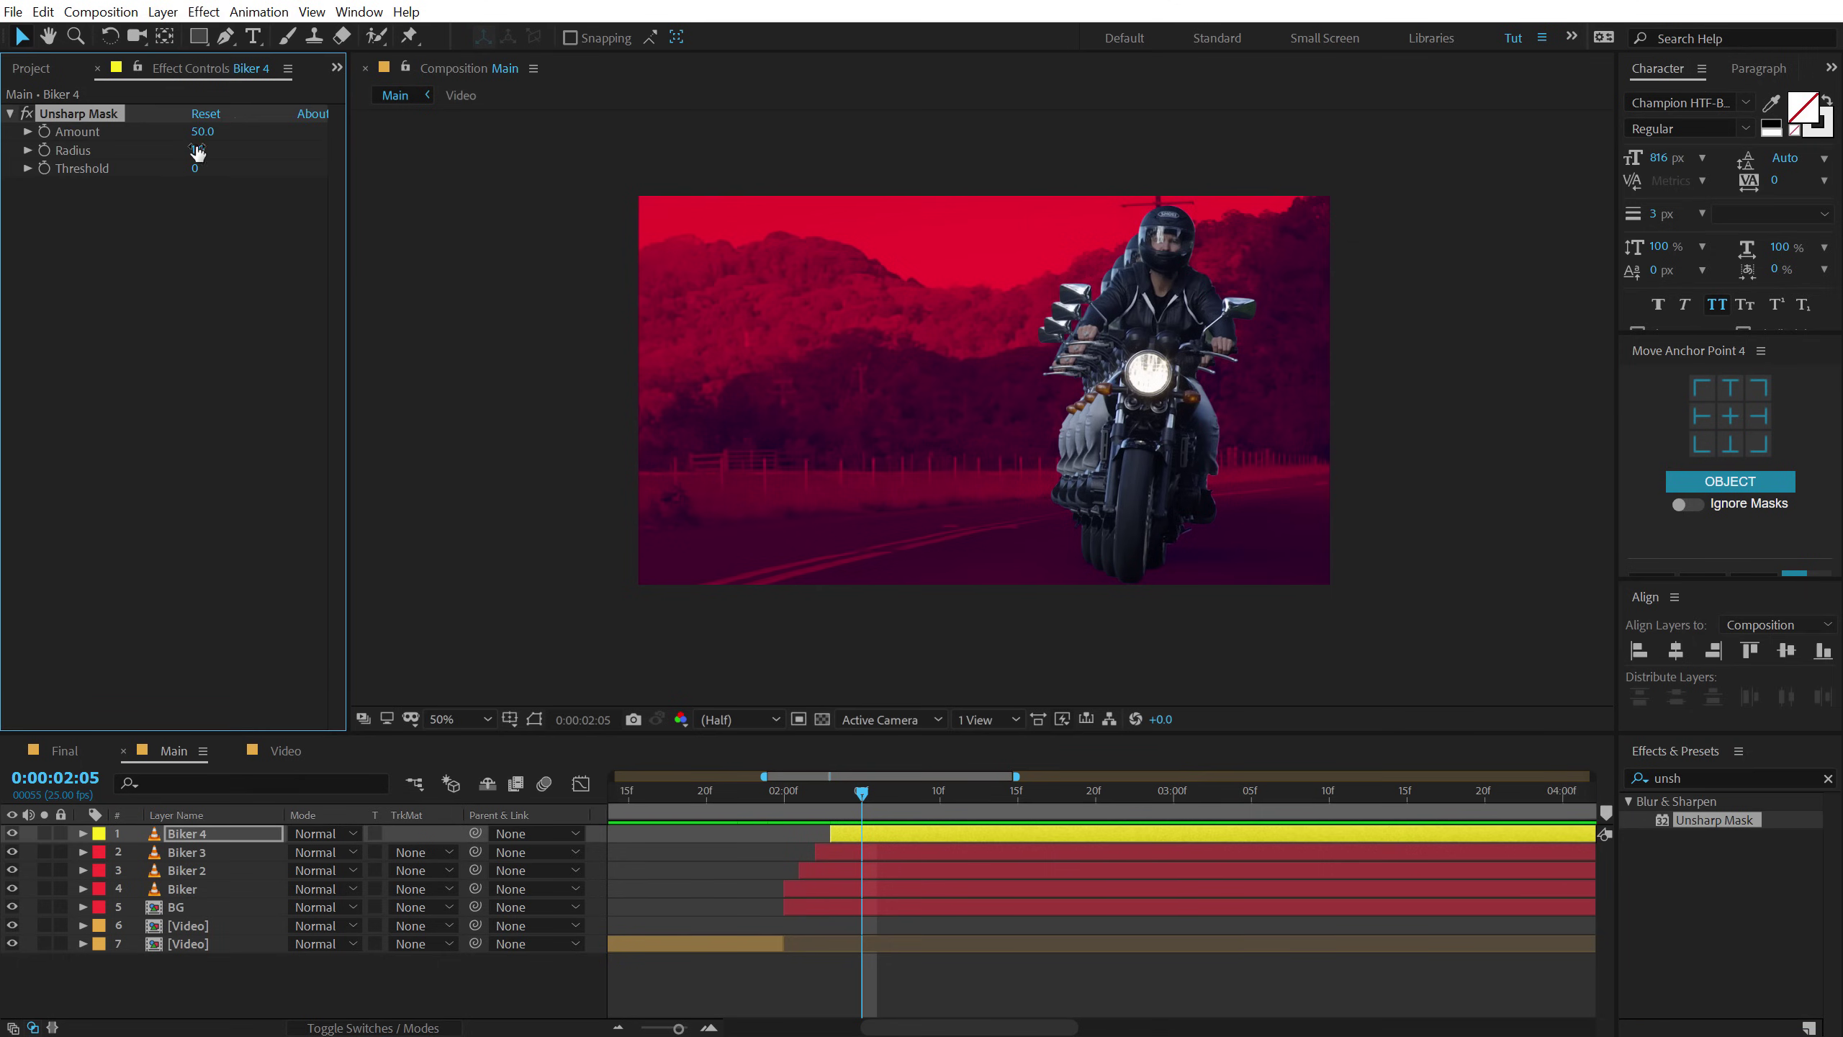
click(202, 132)
text(60)
key(Return)
click(200, 150)
text(4)
key(Return)
Add a Stroke effect to Biker 4, placing Unsharp Mask below it.
double_click(1719, 778)
text(strok)
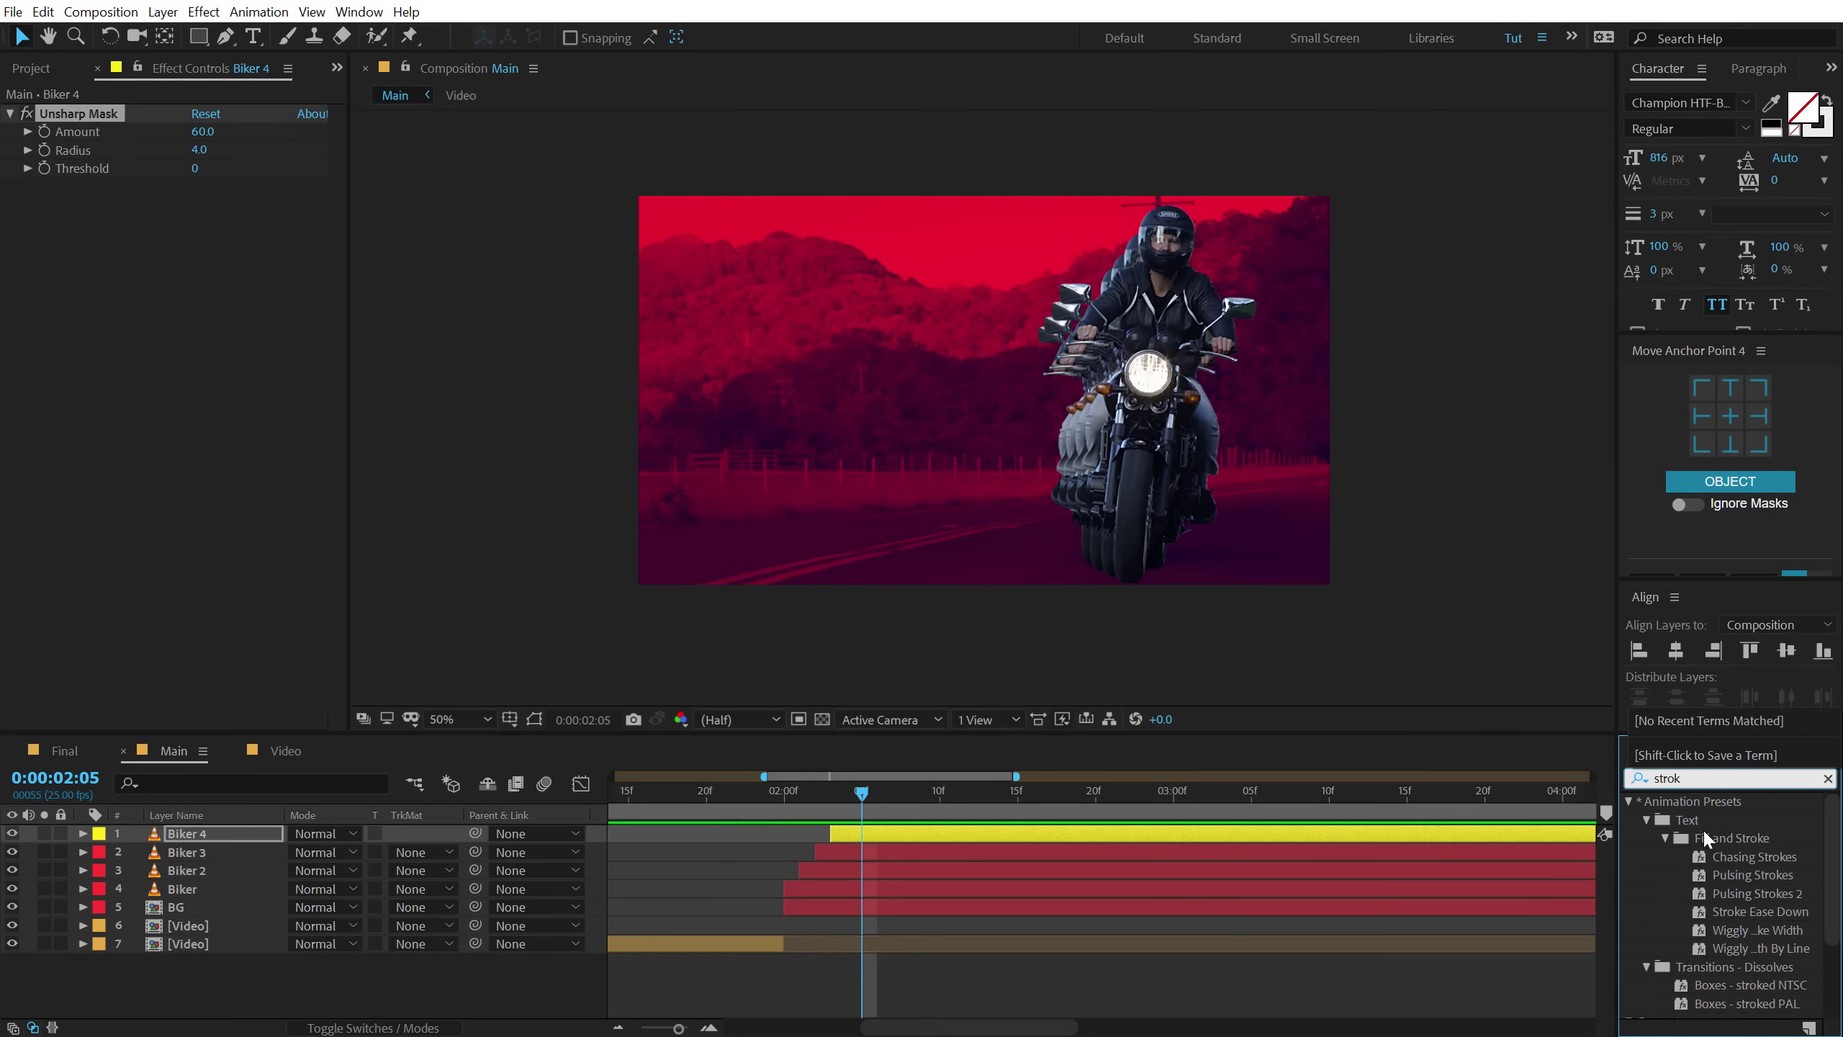
scroll(1705, 835, down, 3)
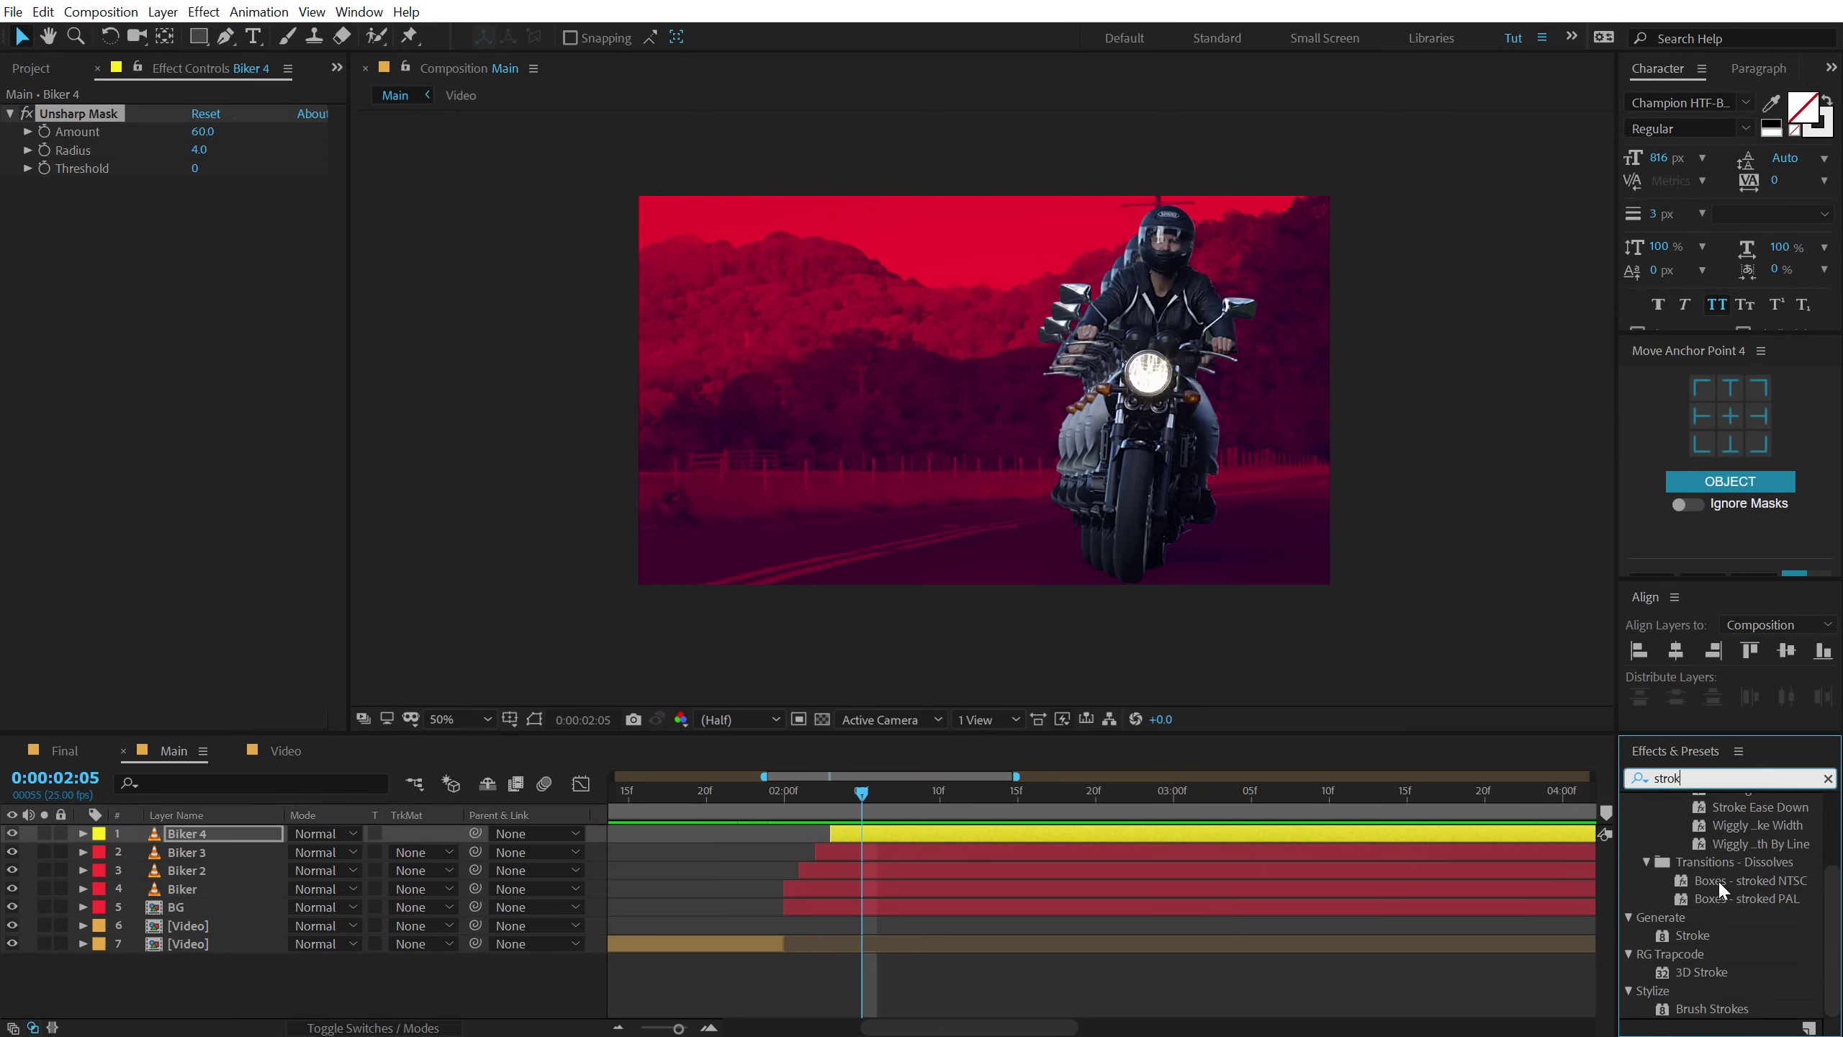
double_click(1690, 936)
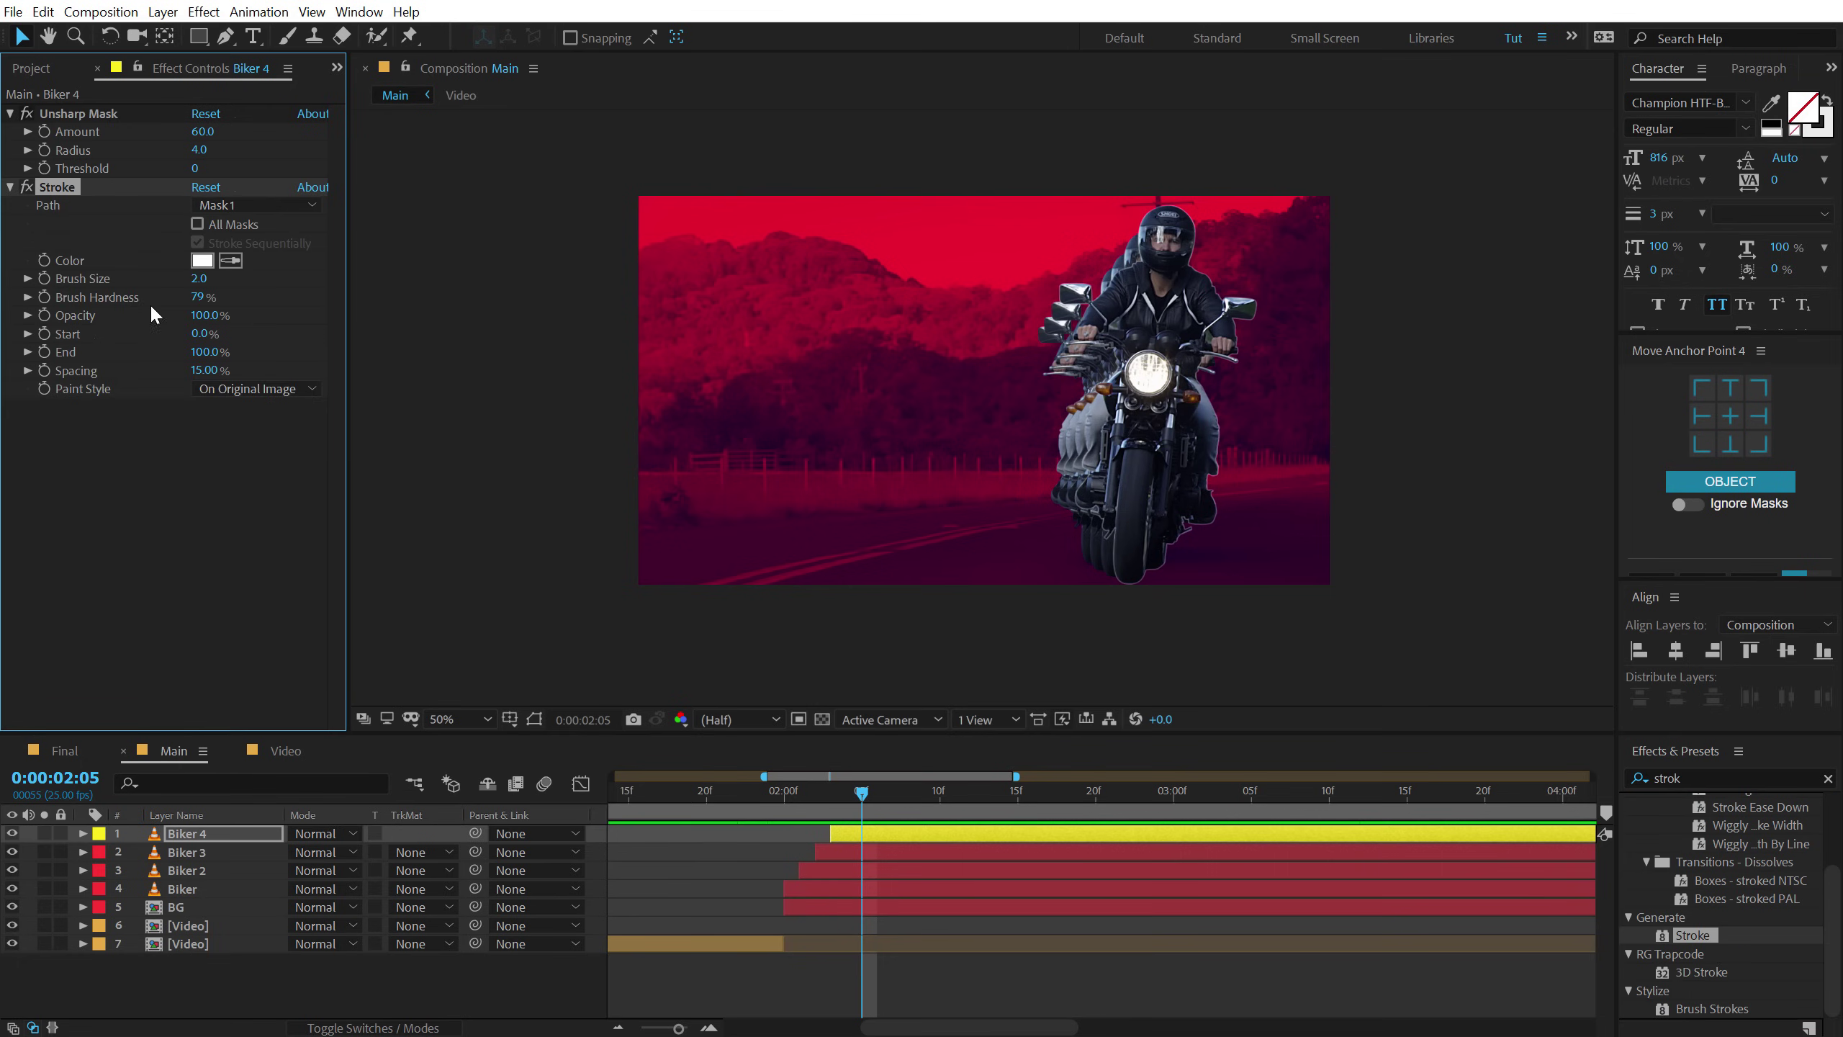
drag(70, 106, 86, 416)
View the composition at full size and full preview resolution.
key(slash)
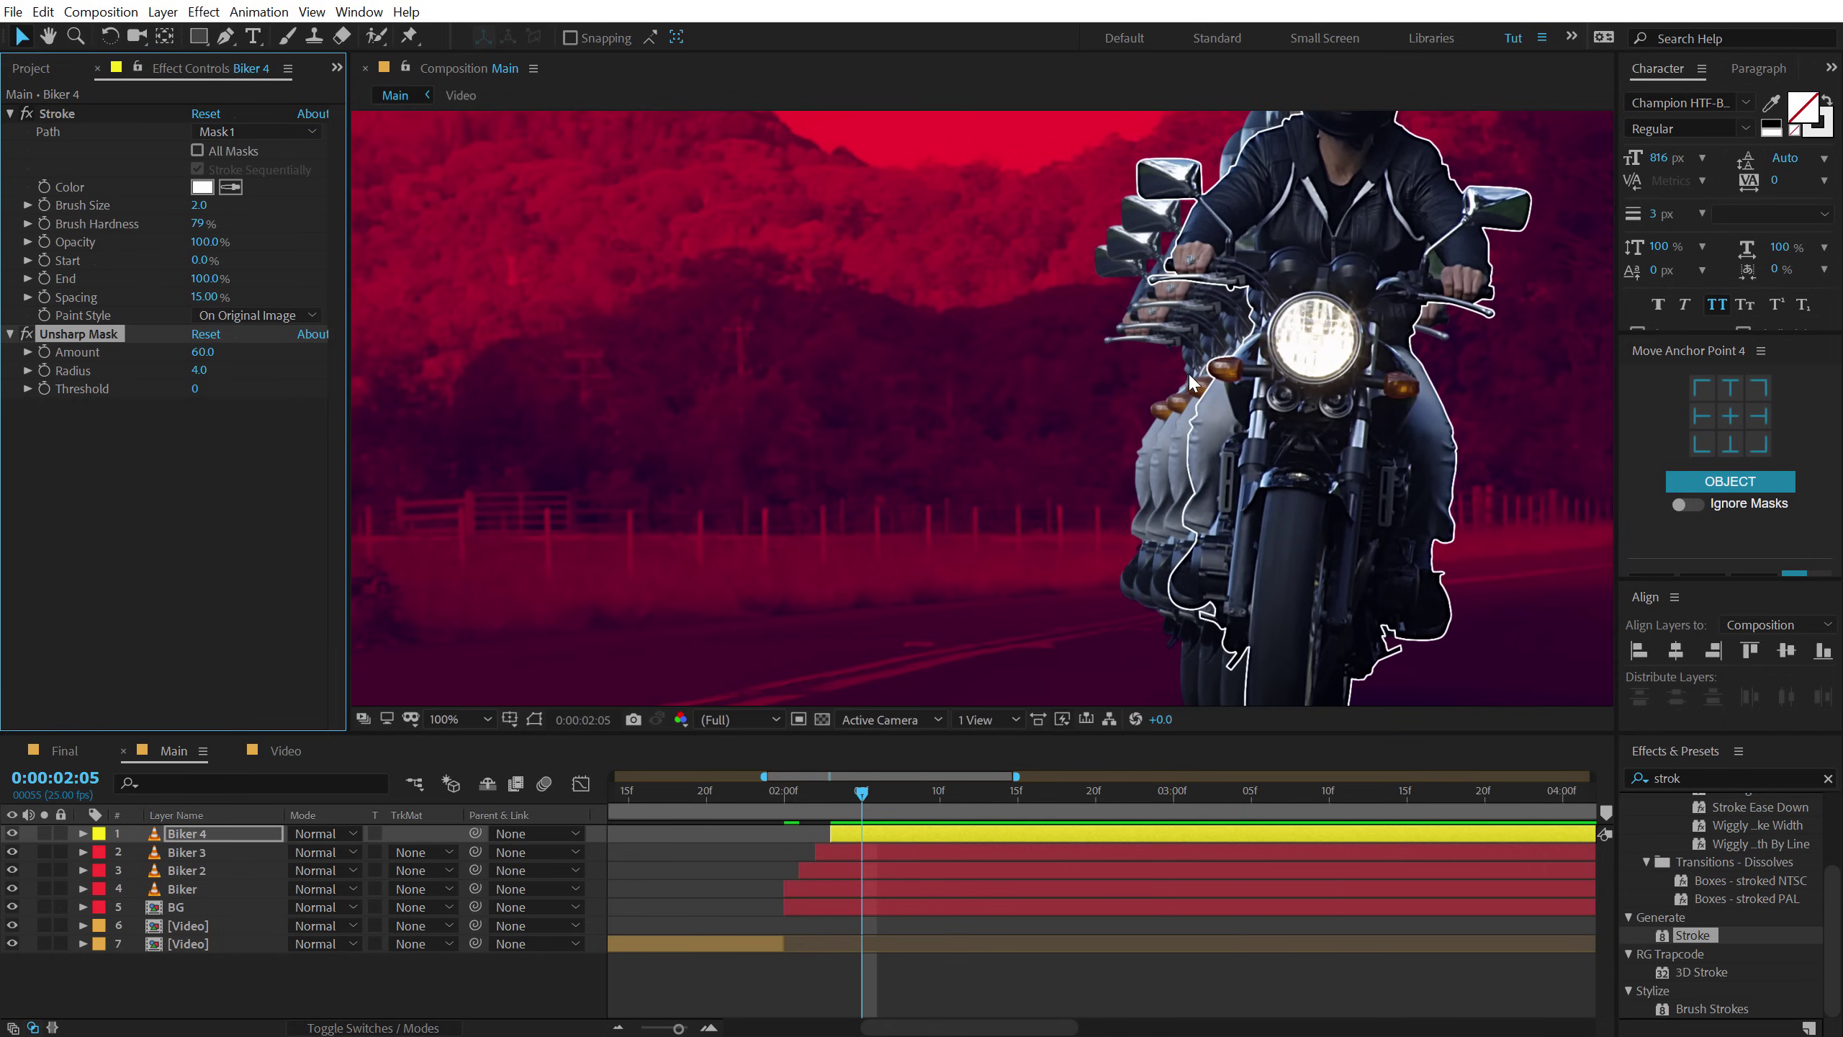
click(726, 721)
click(726, 770)
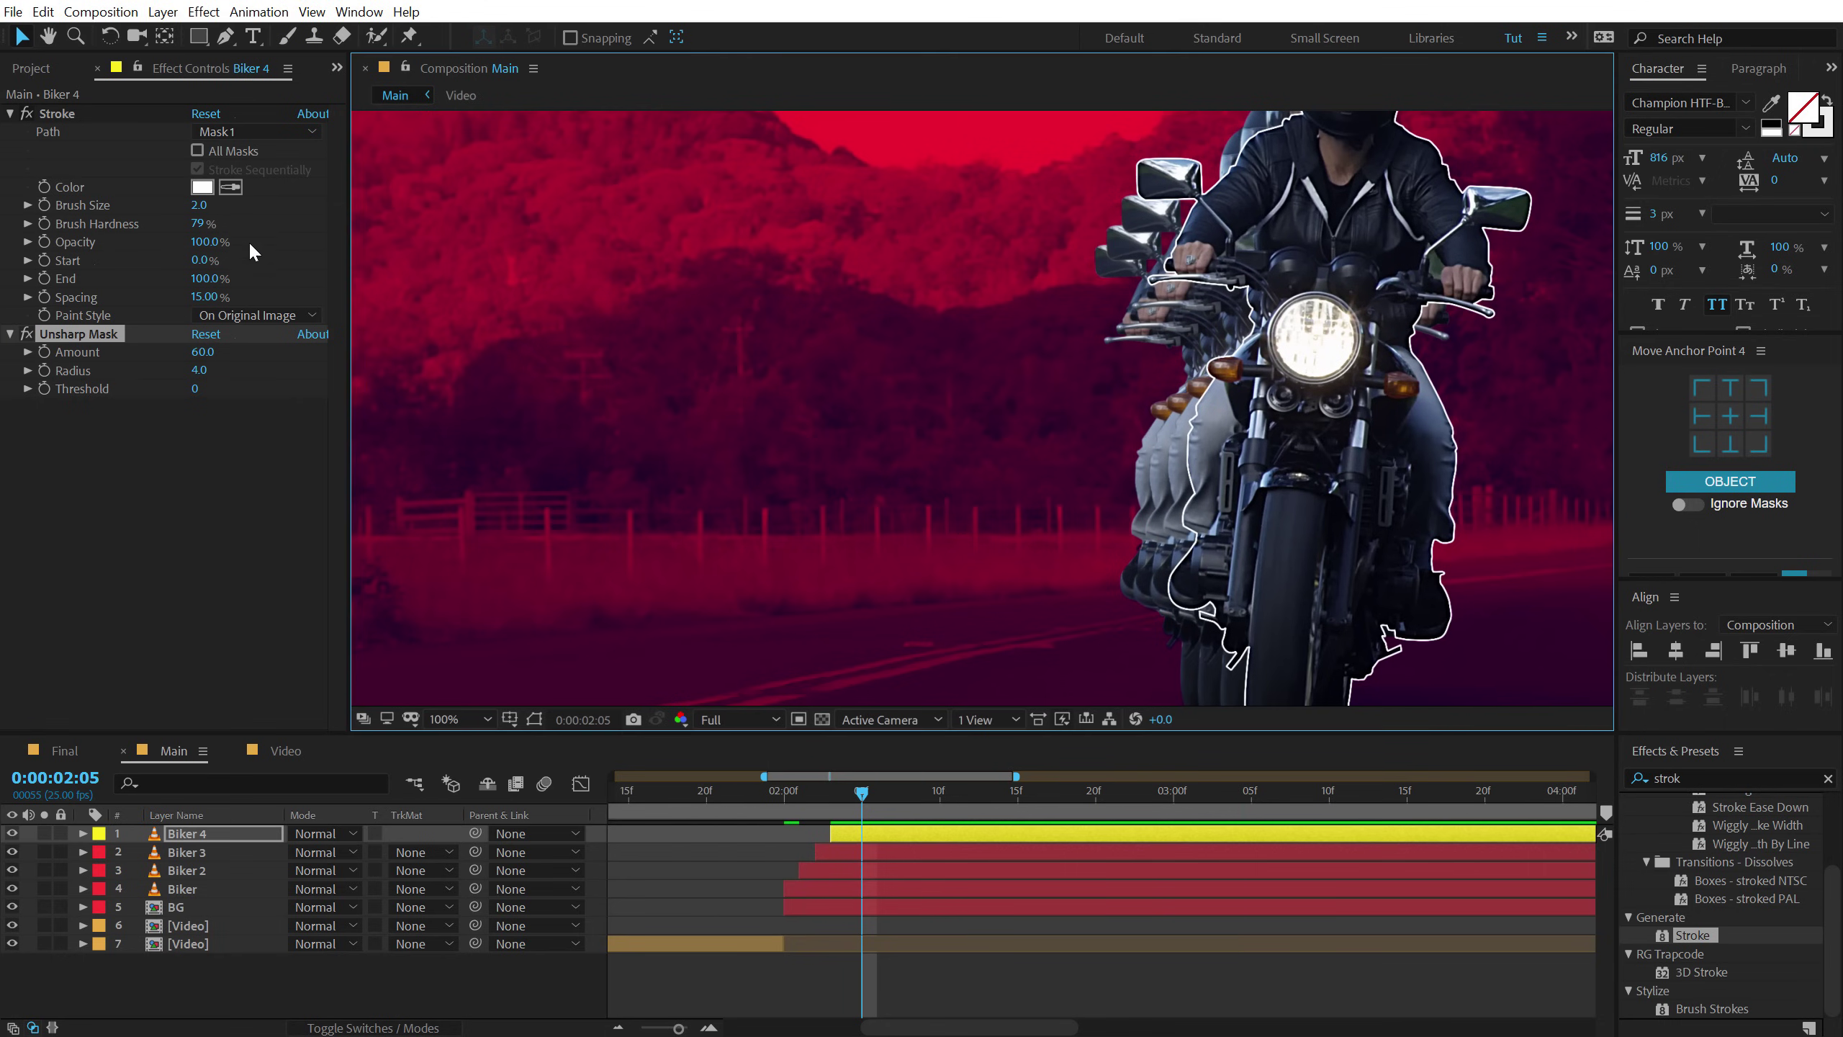
Set the Stroke brush size to 3 and hardness to 100%.
click(201, 205)
text(3)
key(Return)
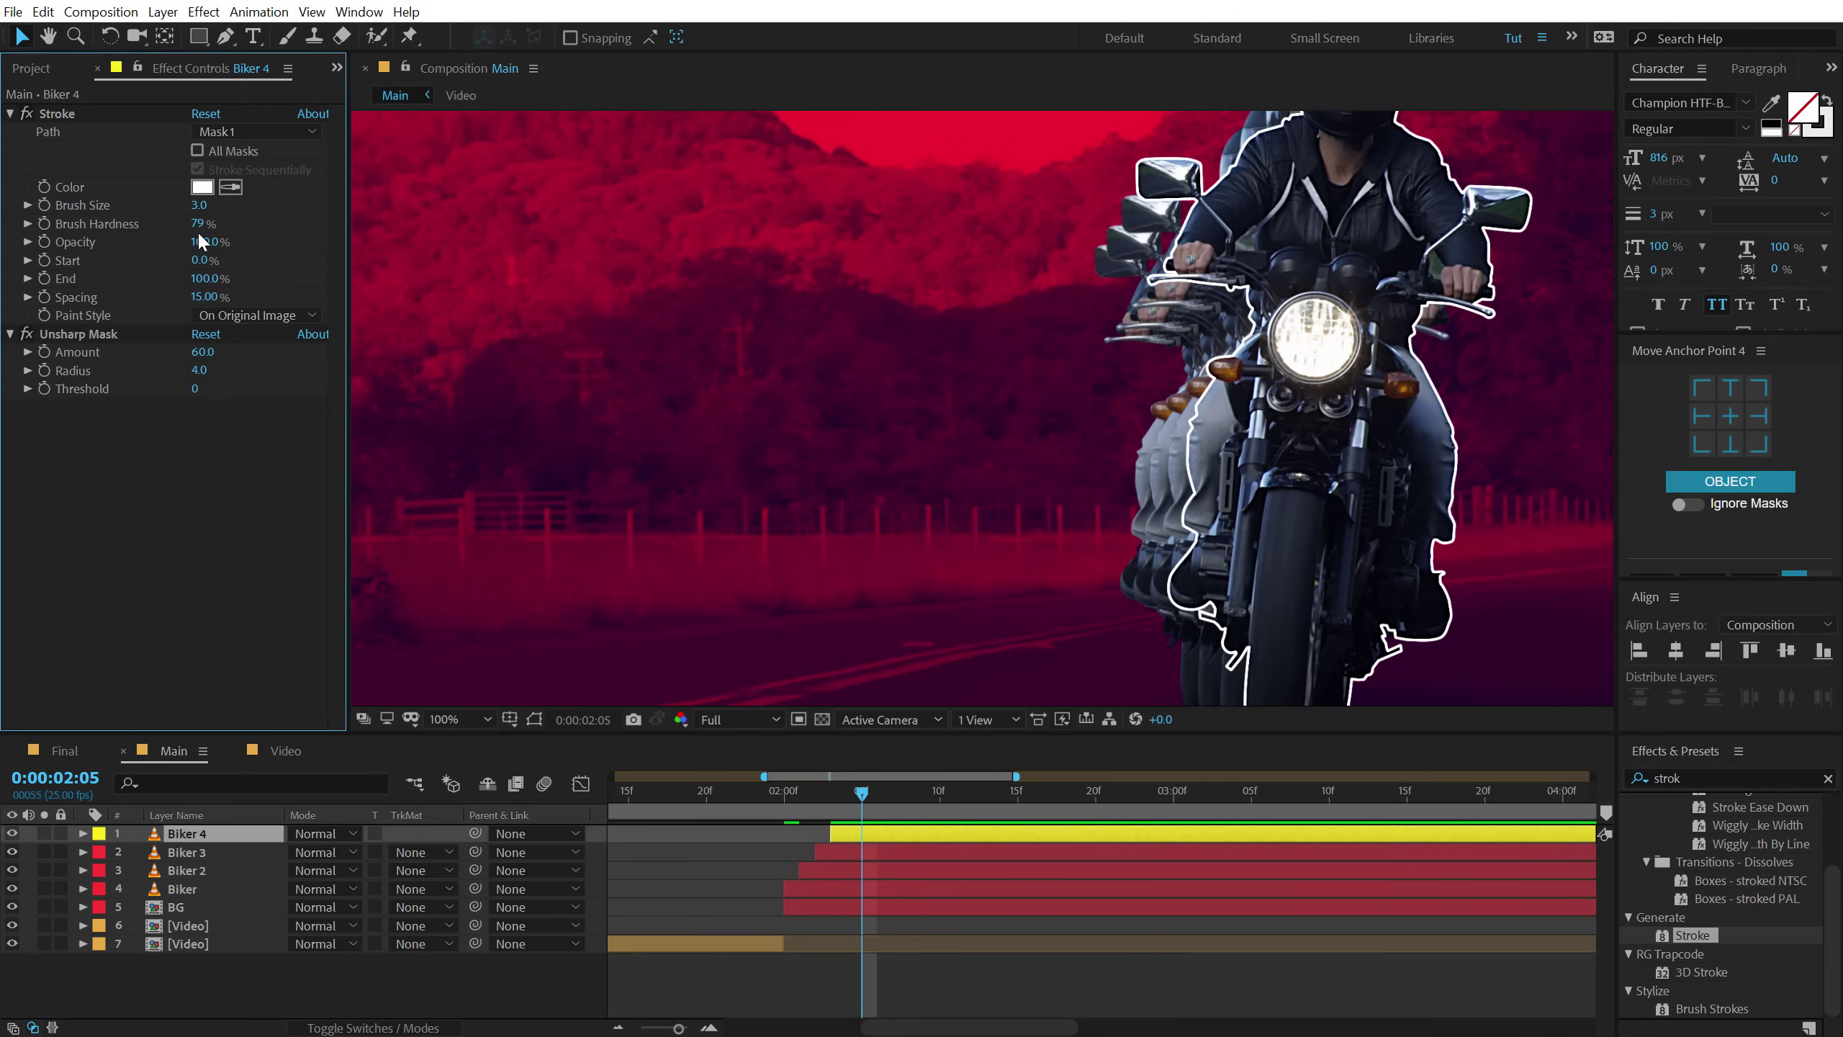
drag(198, 224, 631, 252)
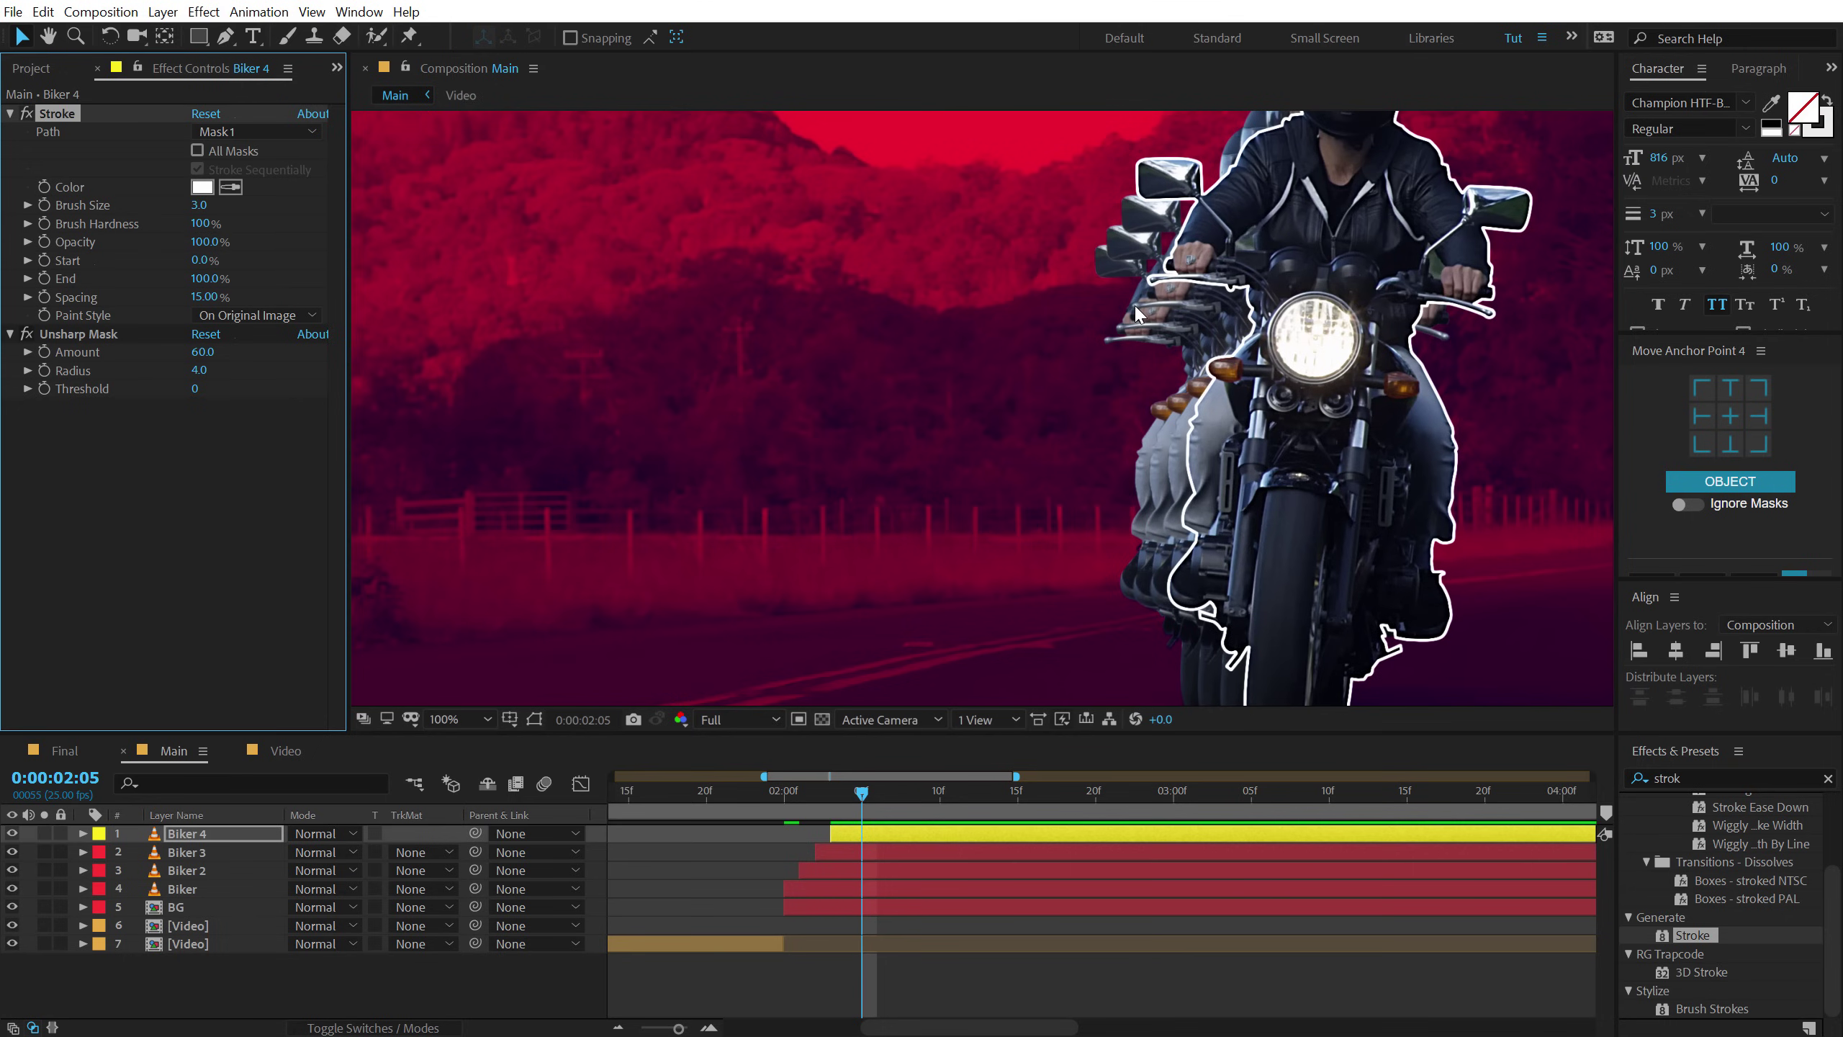
scroll(1137, 308, down, 1)
scroll(1145, 310, up, 1)
Apply the Cartoon effect to Biker 4 and move it to the top of the stack.
click(1717, 774)
text(carto)
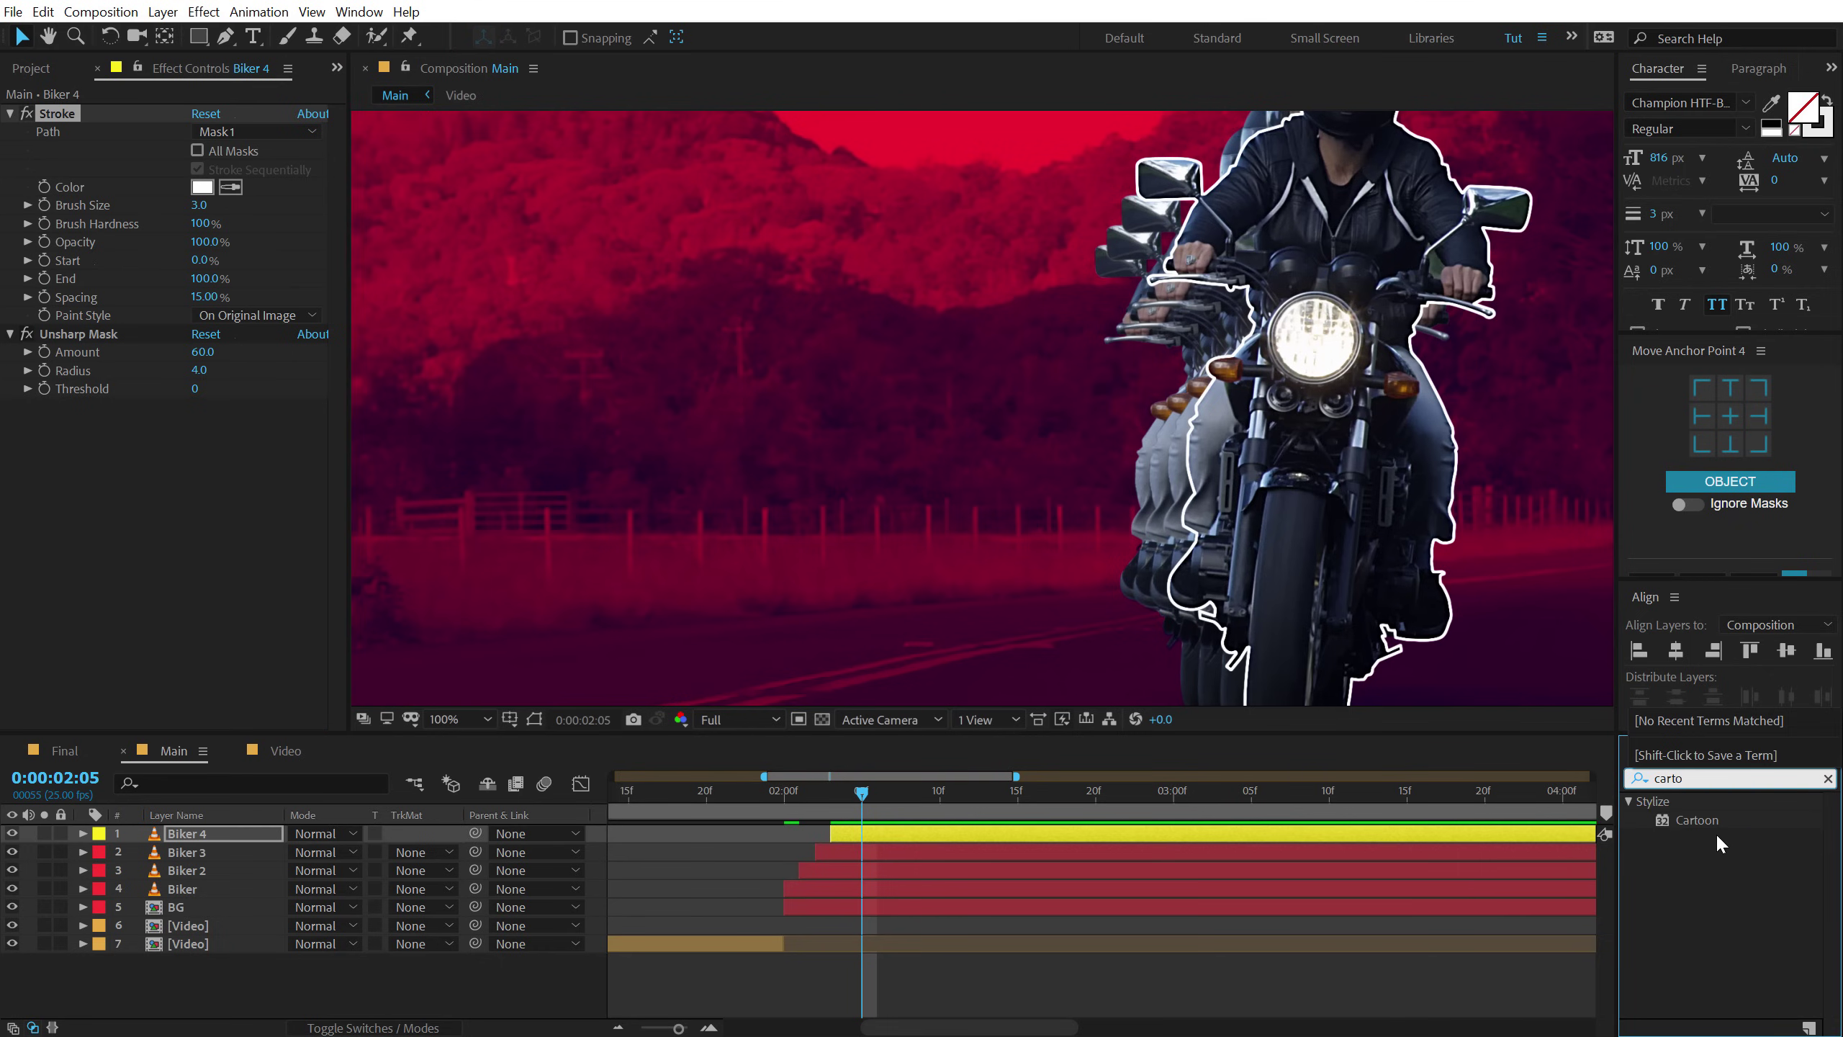
double_click(1684, 819)
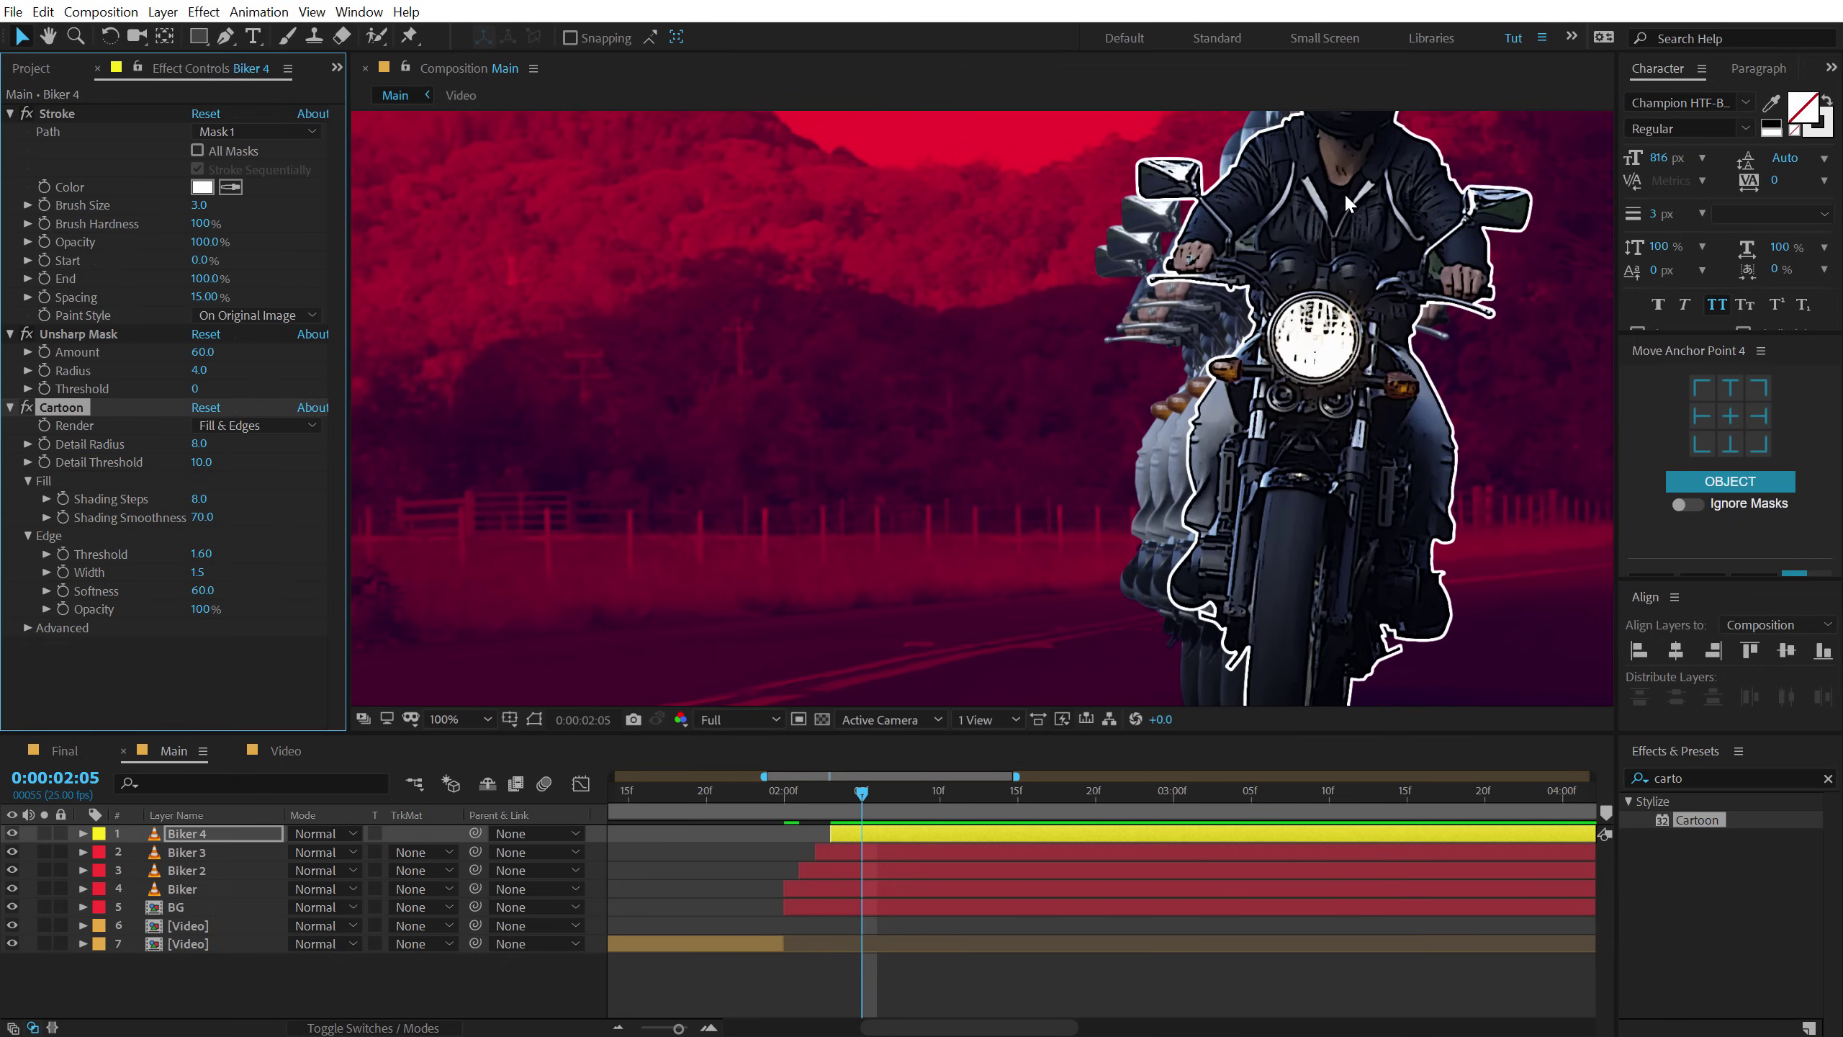
drag(59, 409, 86, 114)
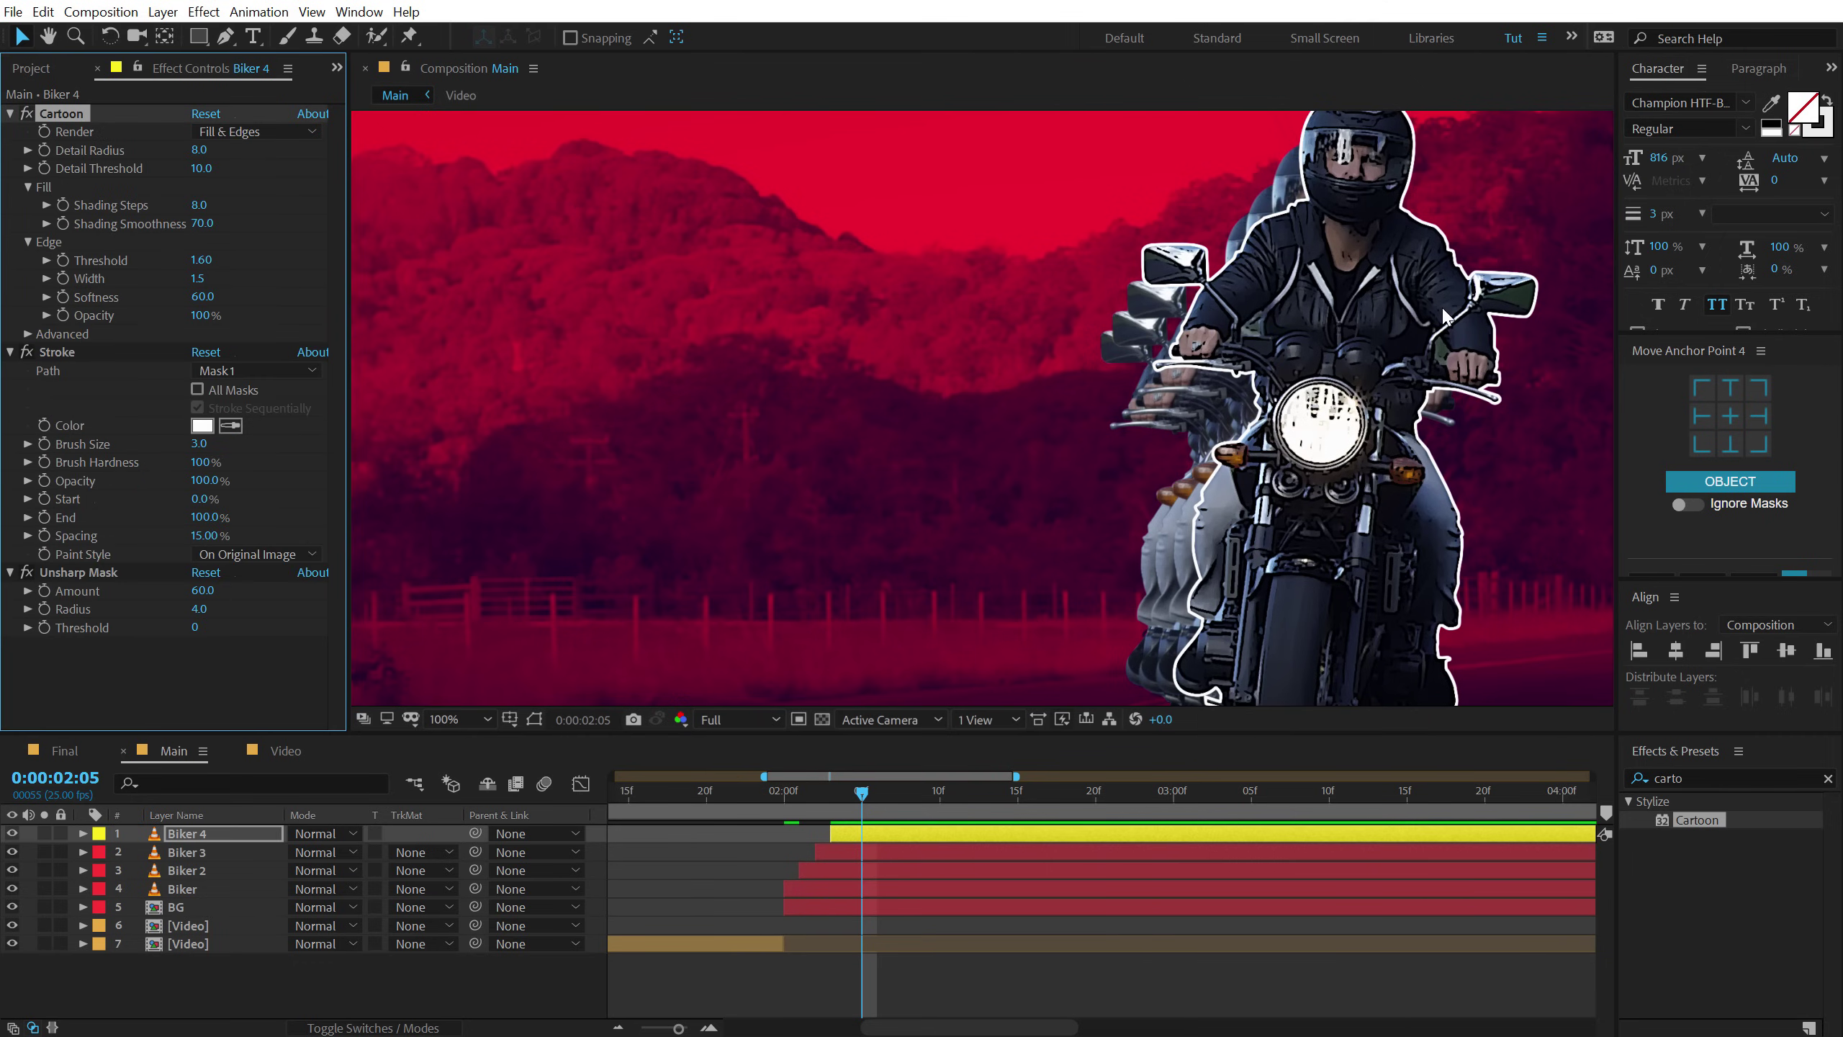
Raise the Cartoon Detail Radius to 11.3.
scroll(1447, 313, up, 1)
drag(1450, 292, 940, 470)
key(v)
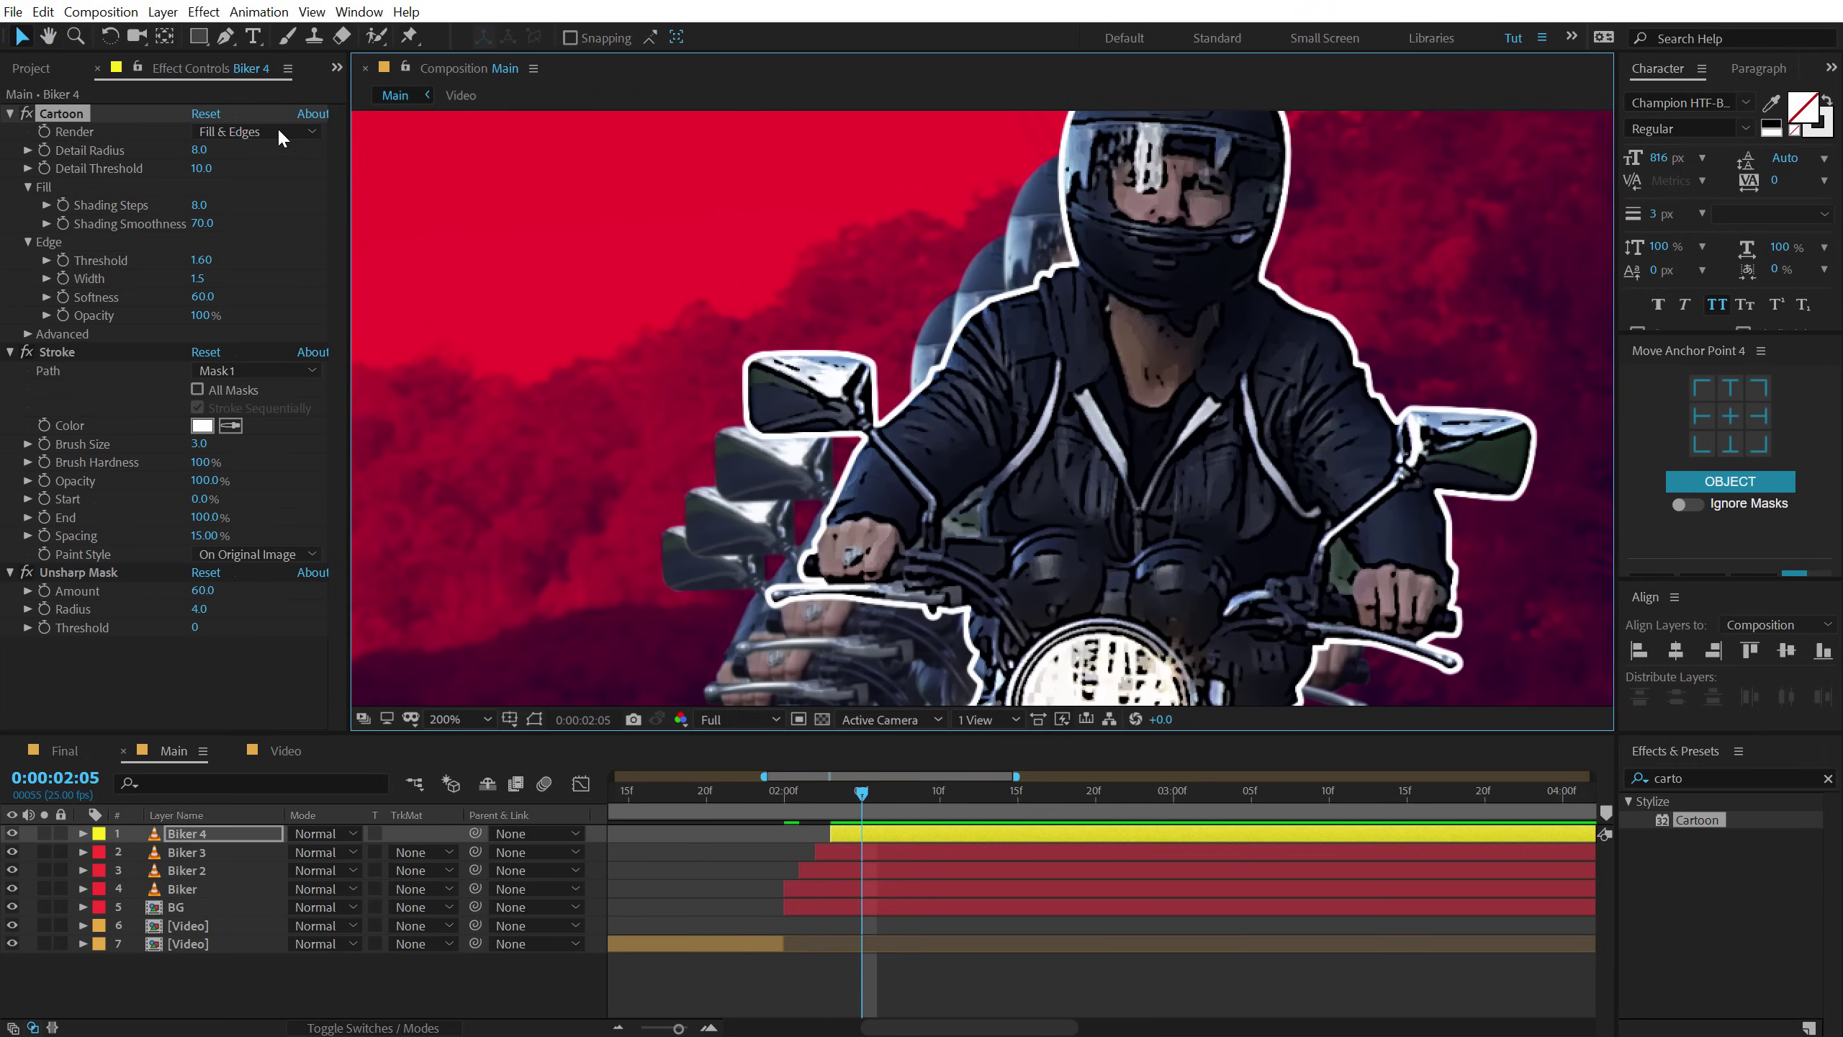
drag(195, 153, 230, 152)
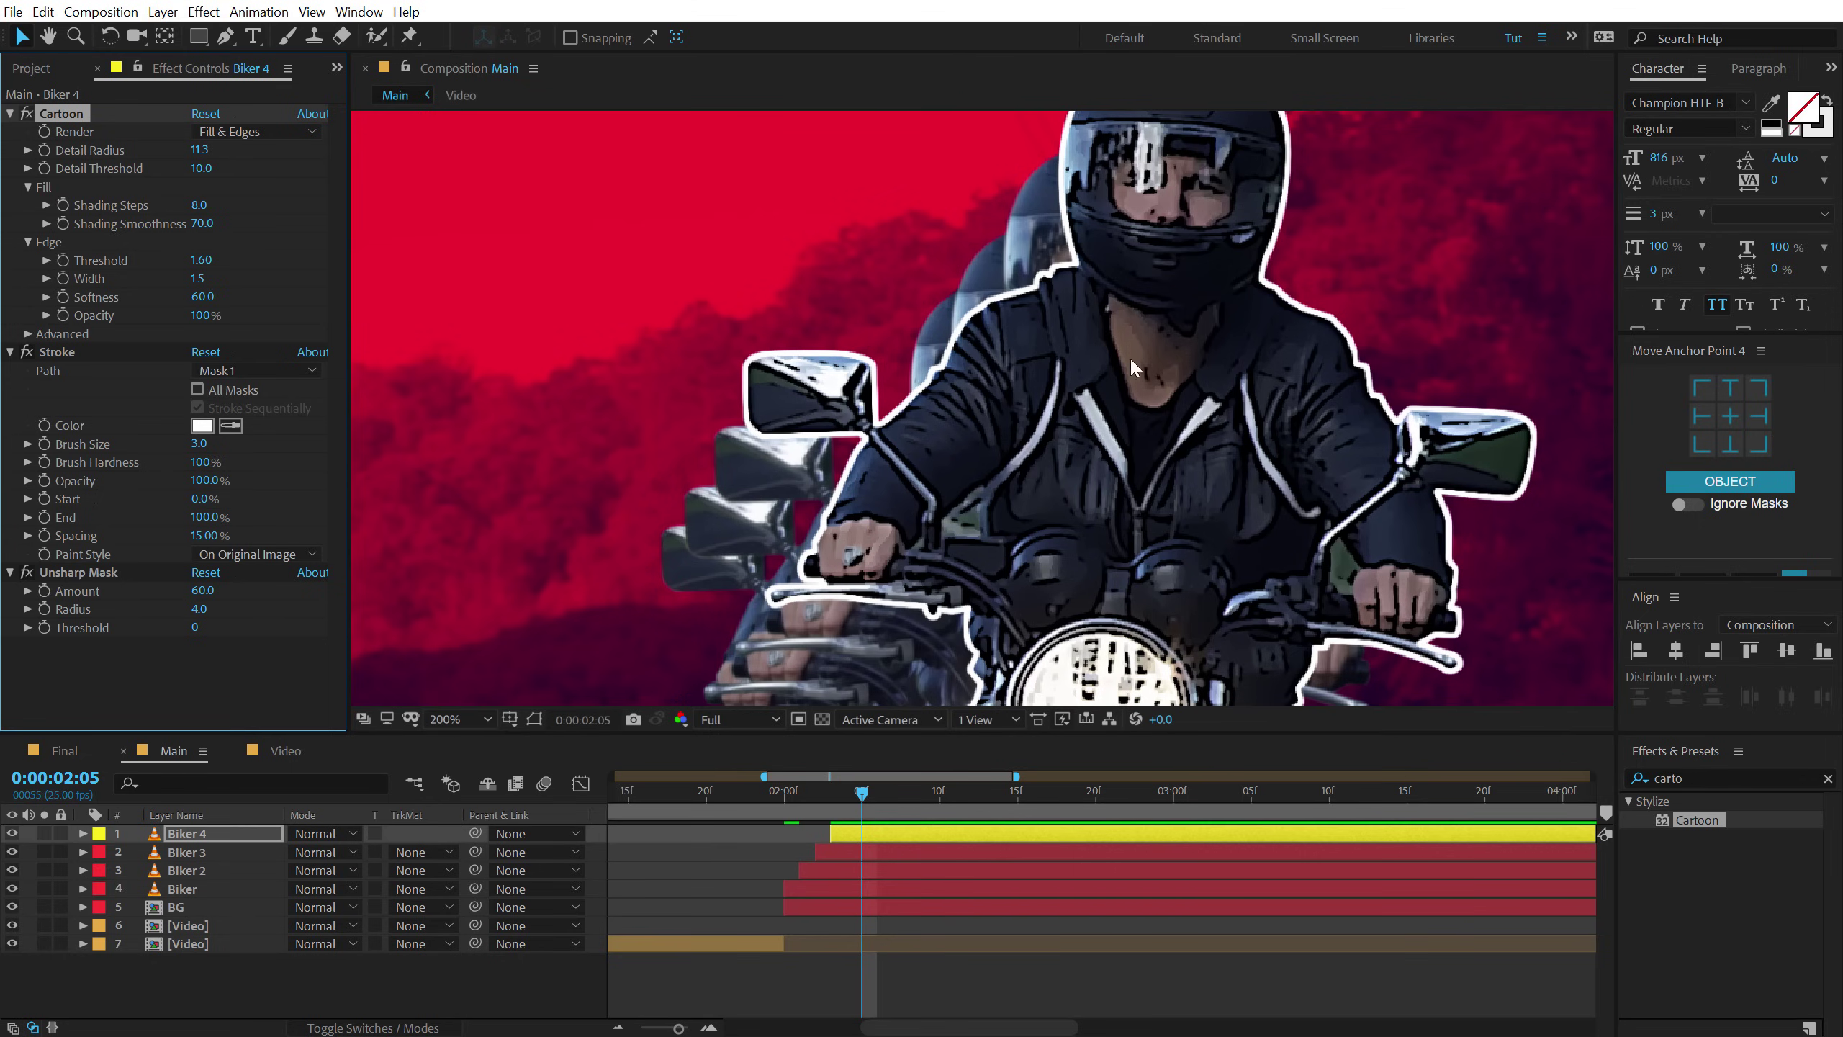
Recentre the view and preview the shot from 2:00 onward.
scroll(1050, 371, down, 2)
drag(1082, 401, 1239, 359)
scroll(1261, 434, down, 1)
drag(1259, 471, 1263, 408)
scroll(1296, 427, up, 2)
scroll(1293, 419, down, 1)
drag(771, 789, 858, 816)
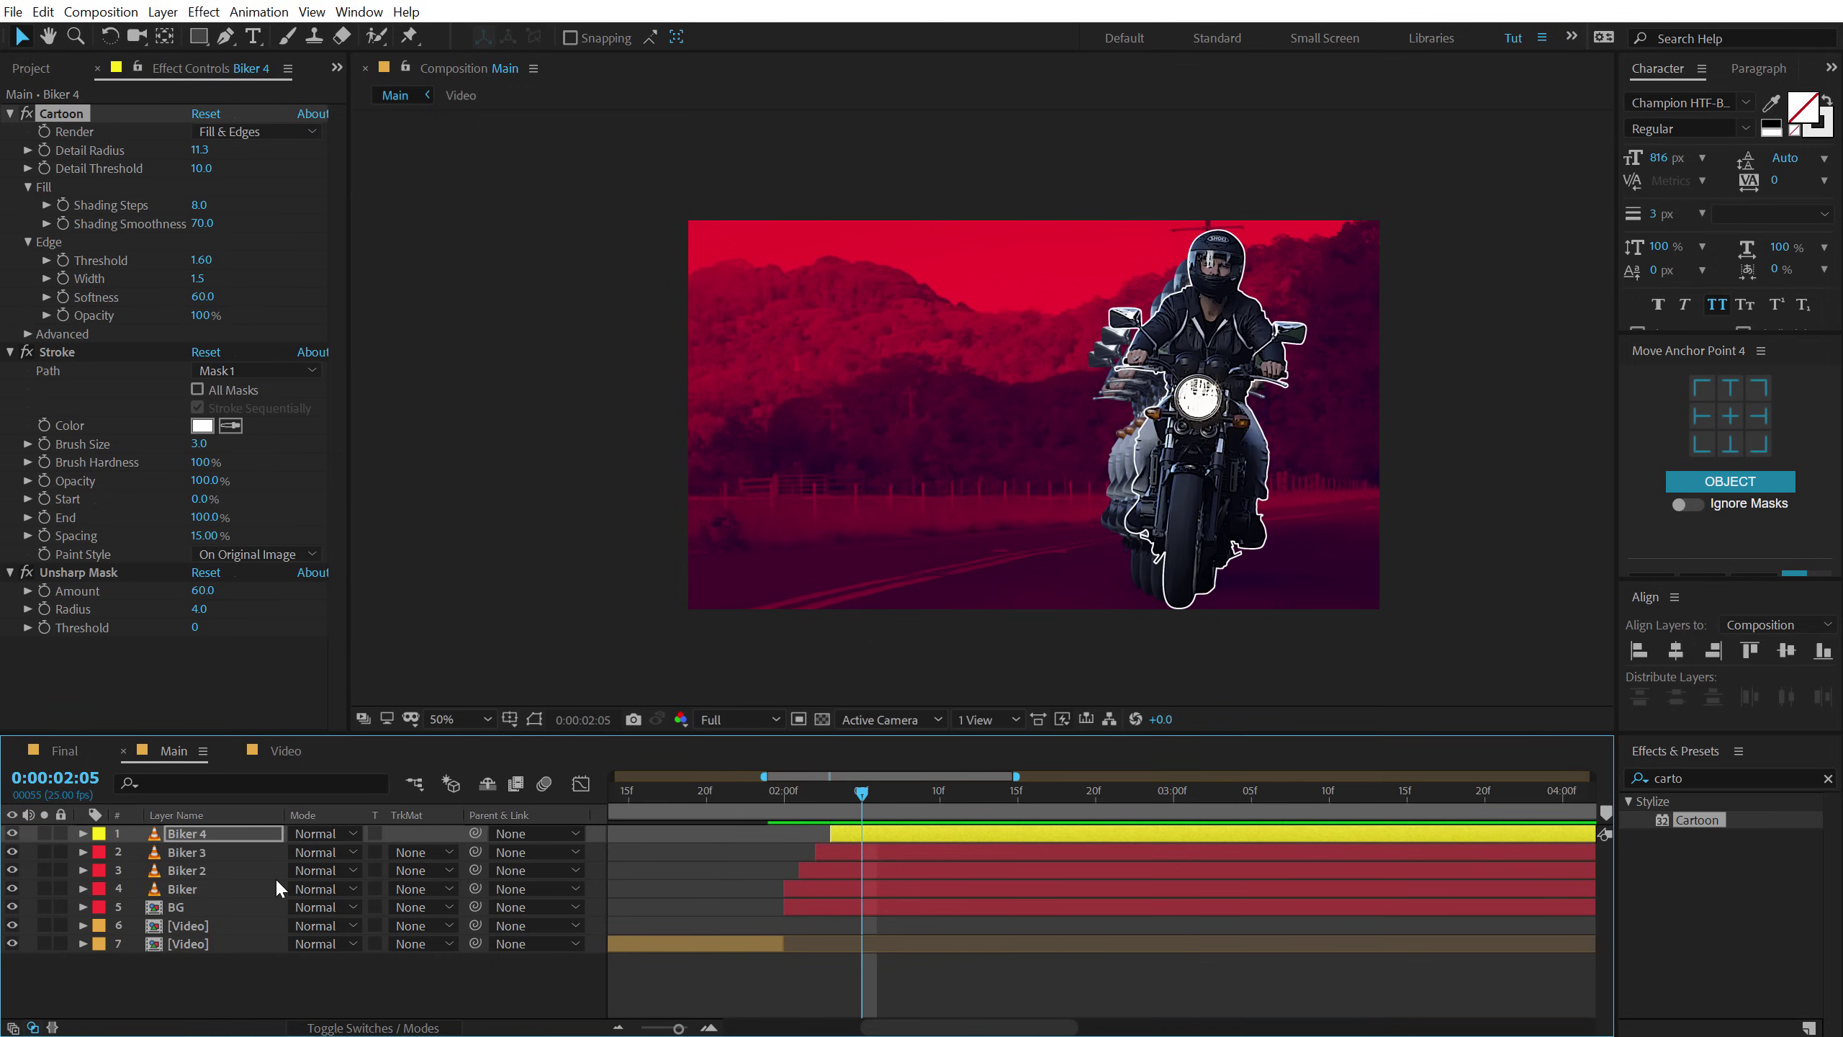
Keyframe BG's Amount to Tint from 0% at 2:00 up to 100% at 2:05.
click(185, 906)
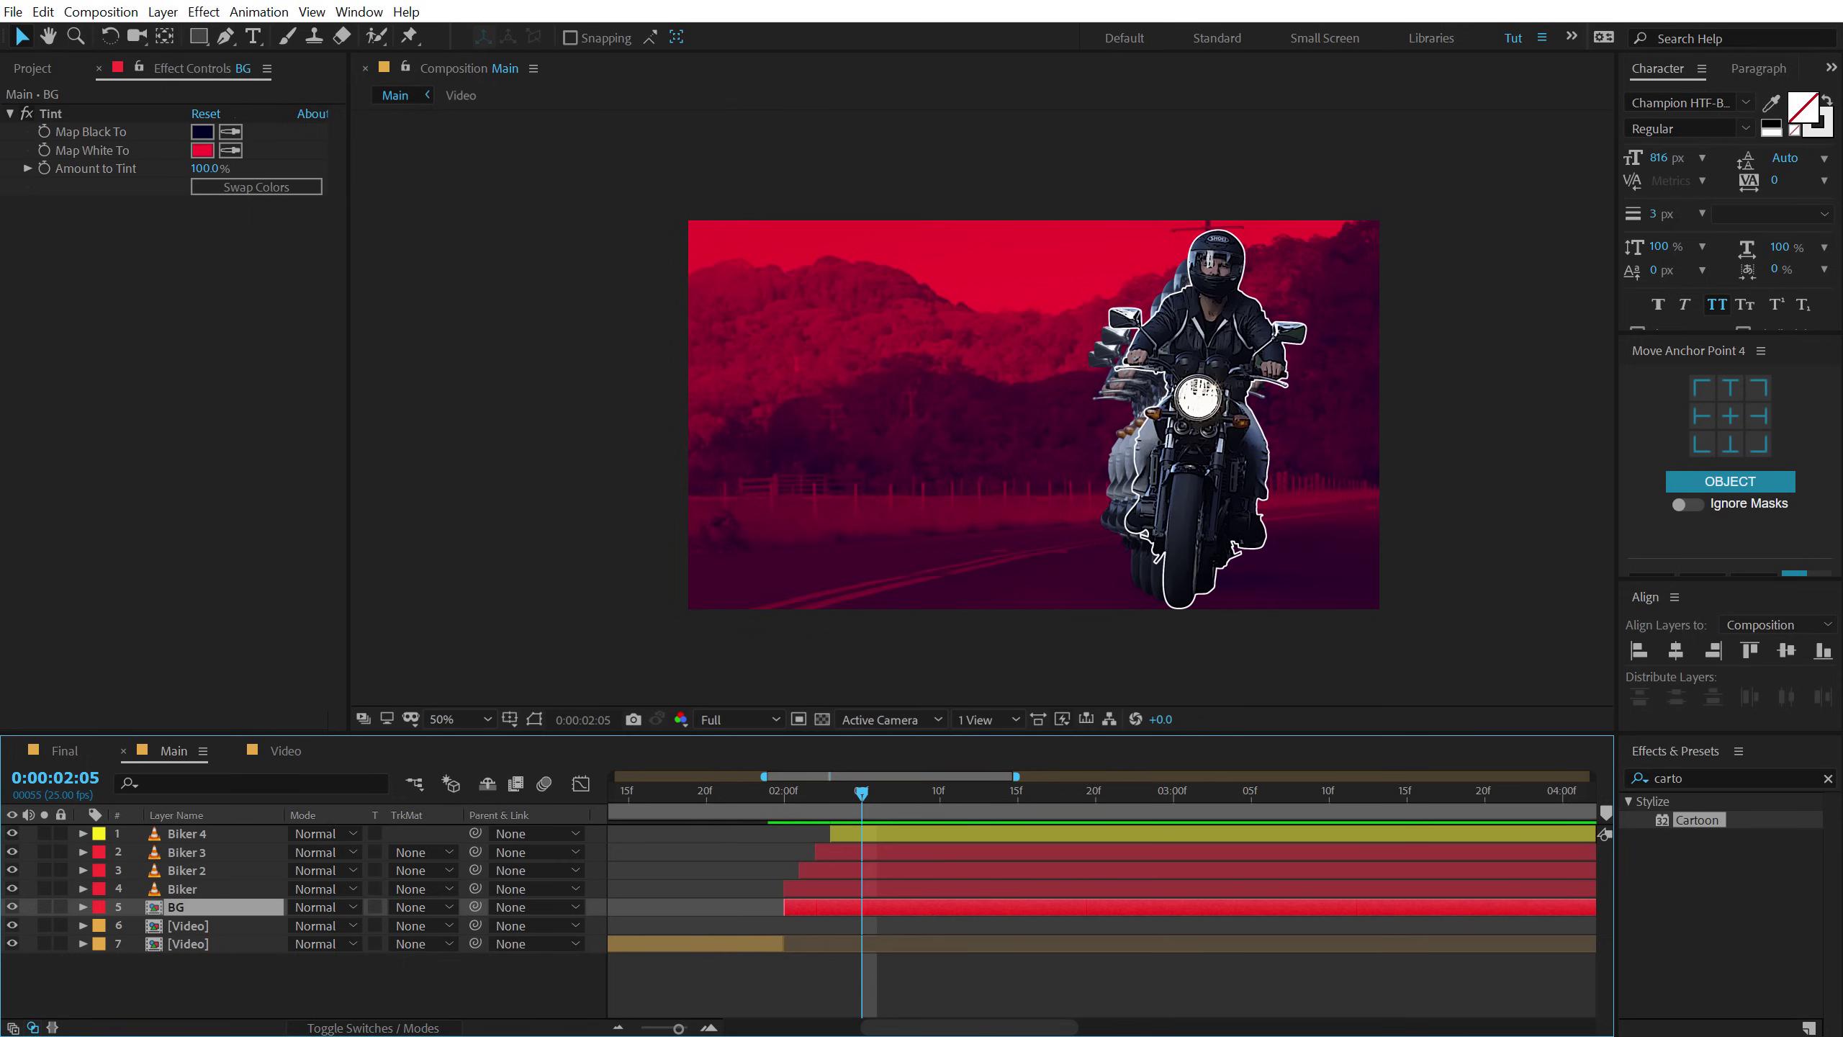
click(44, 167)
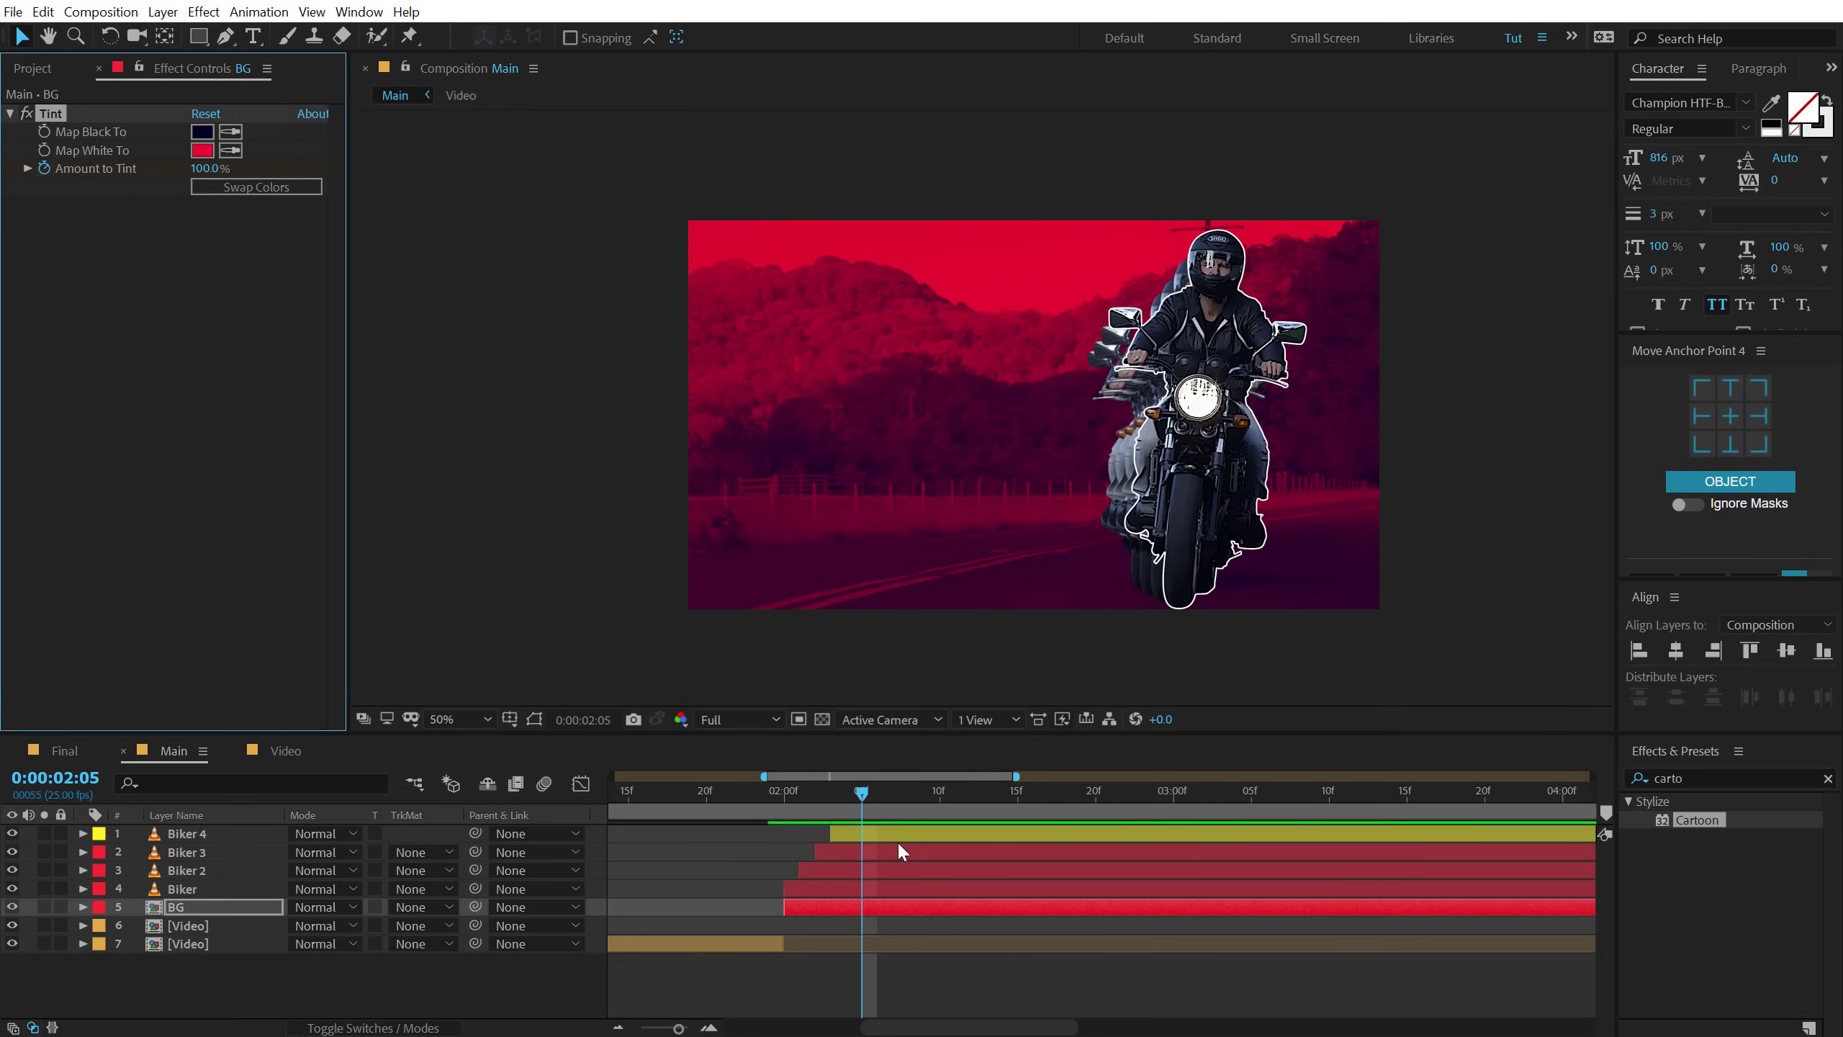
drag(798, 798, 781, 798)
click(204, 168)
text(0)
key(Return)
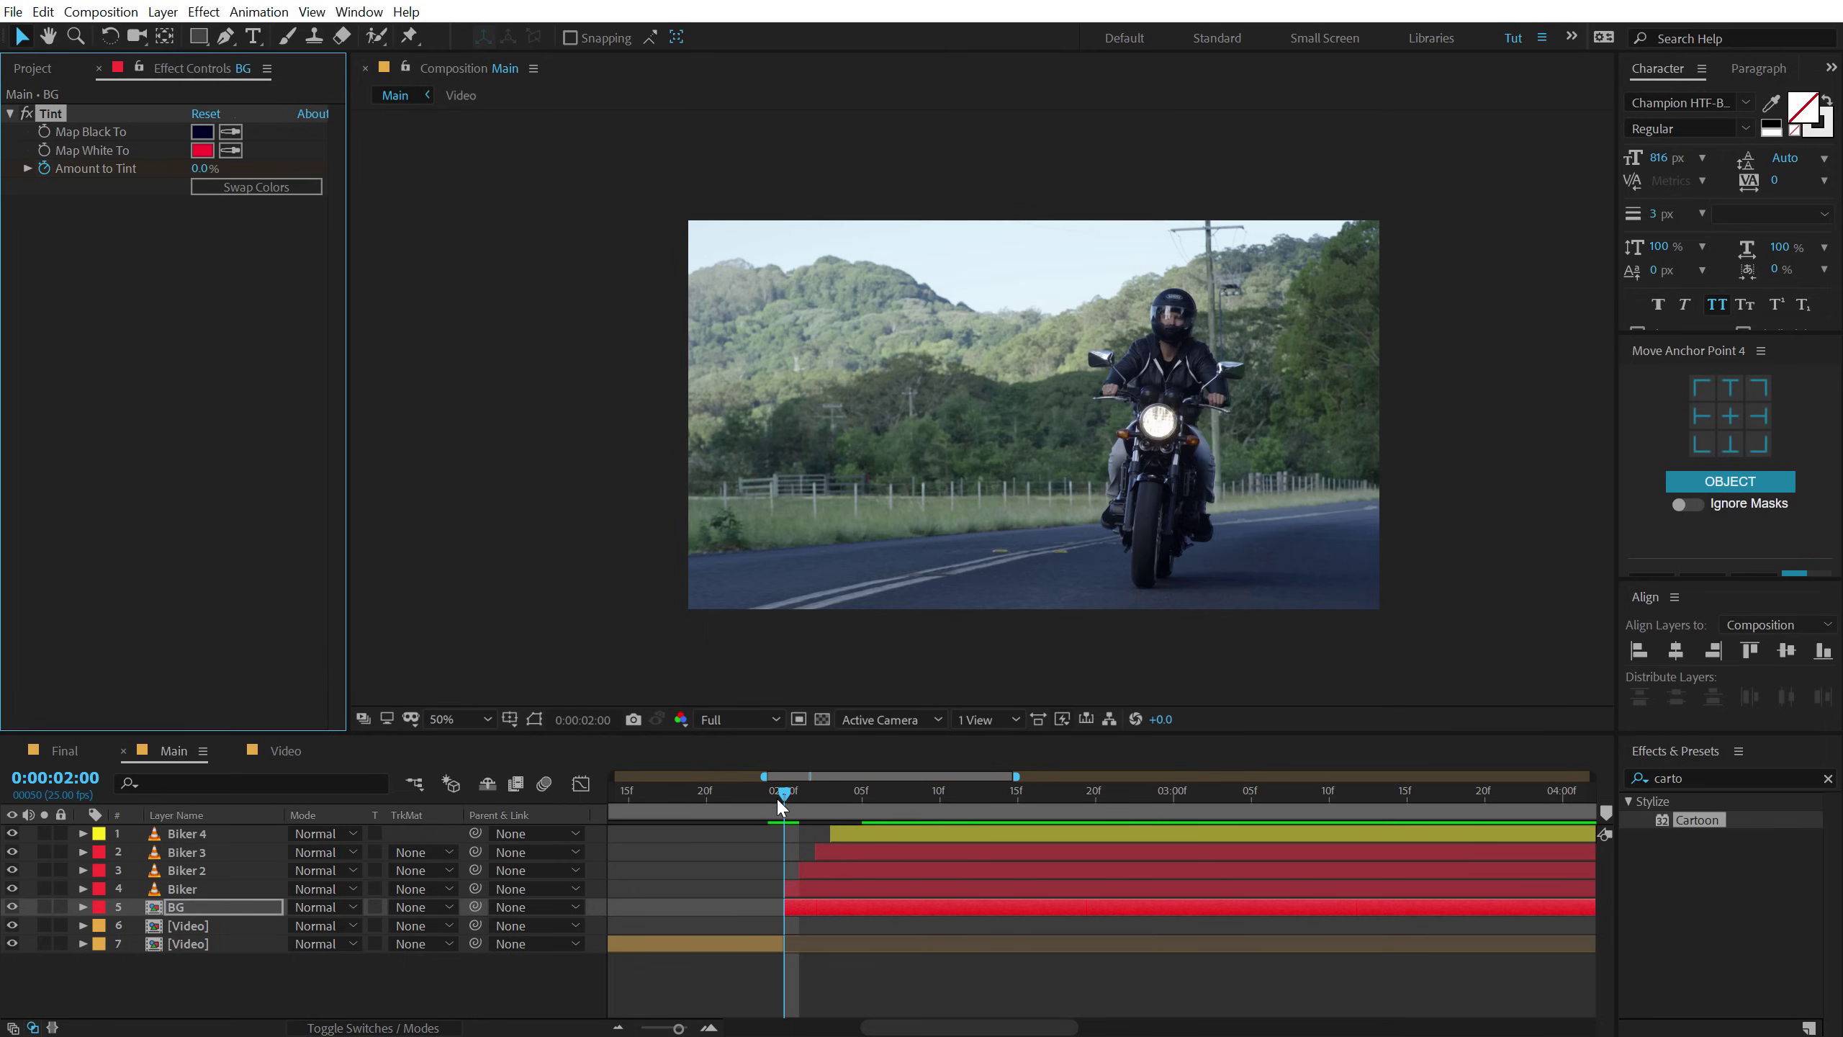
drag(784, 792, 891, 801)
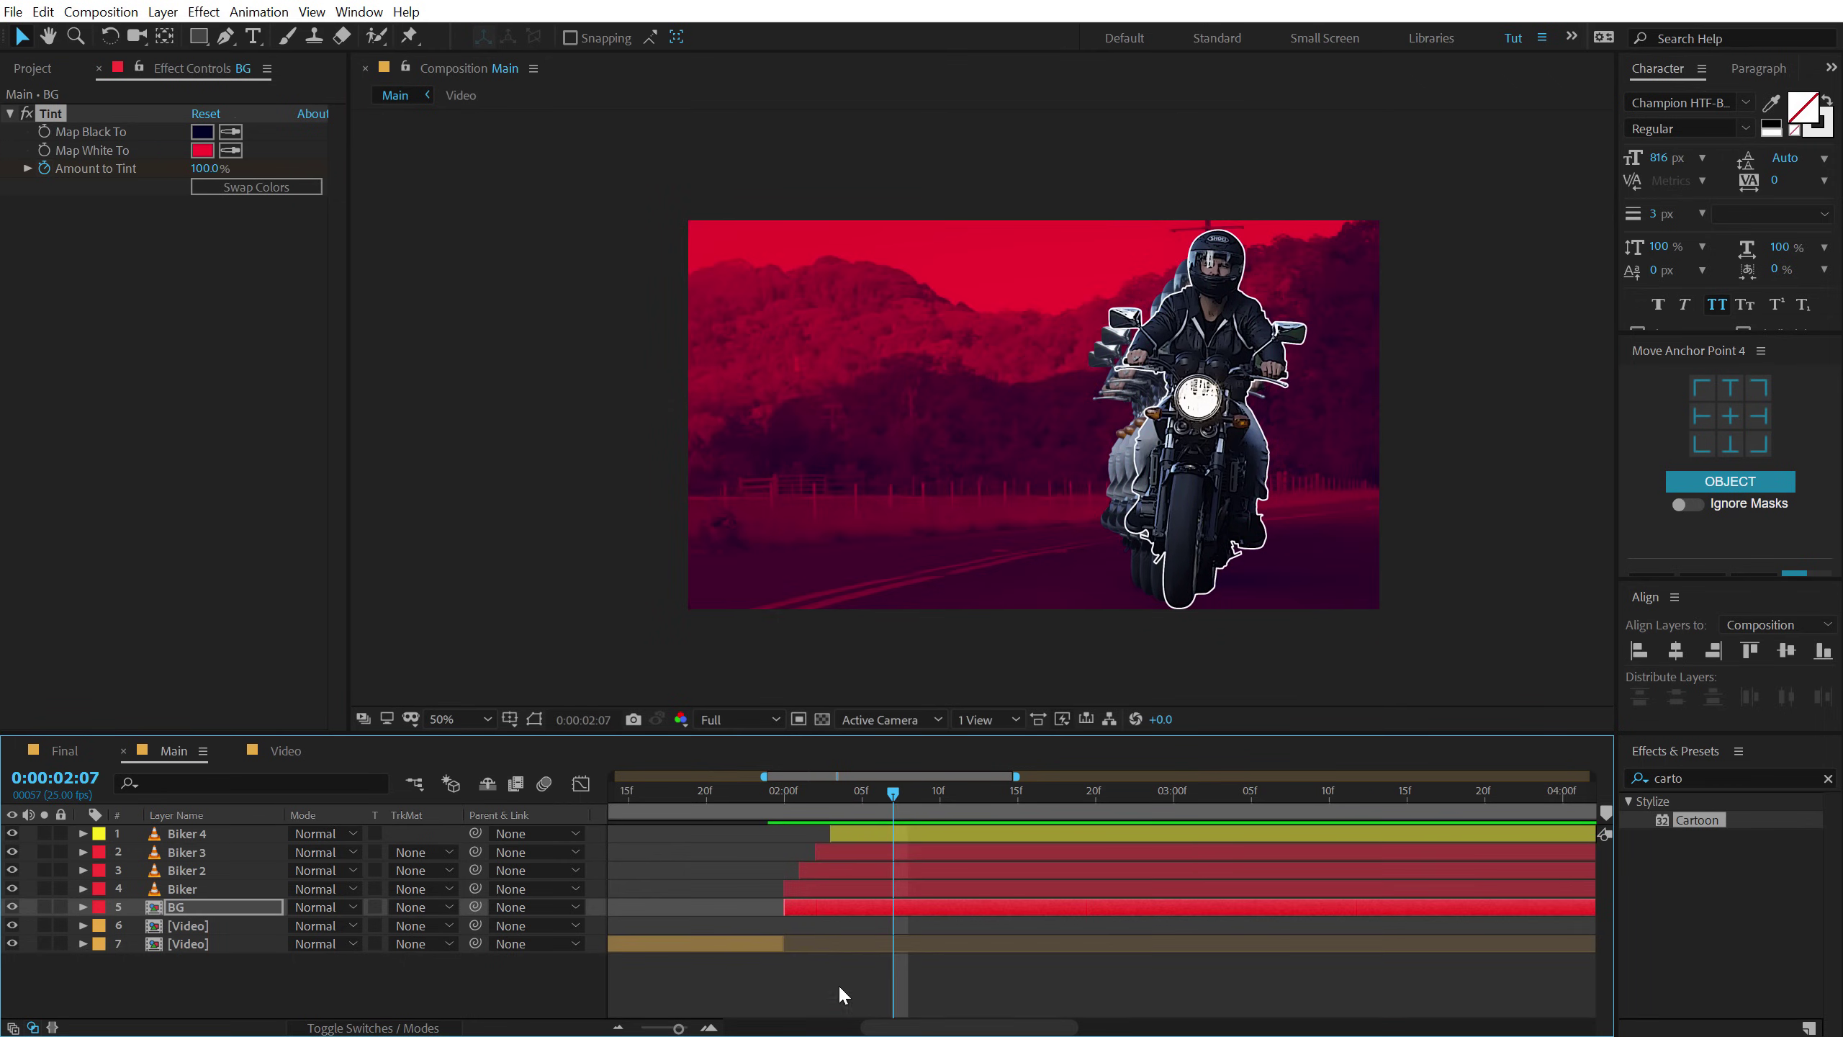
Apply Sharpen to BG with Sharpen Amount 650 and preview the tint transition.
click(840, 905)
click(1708, 777)
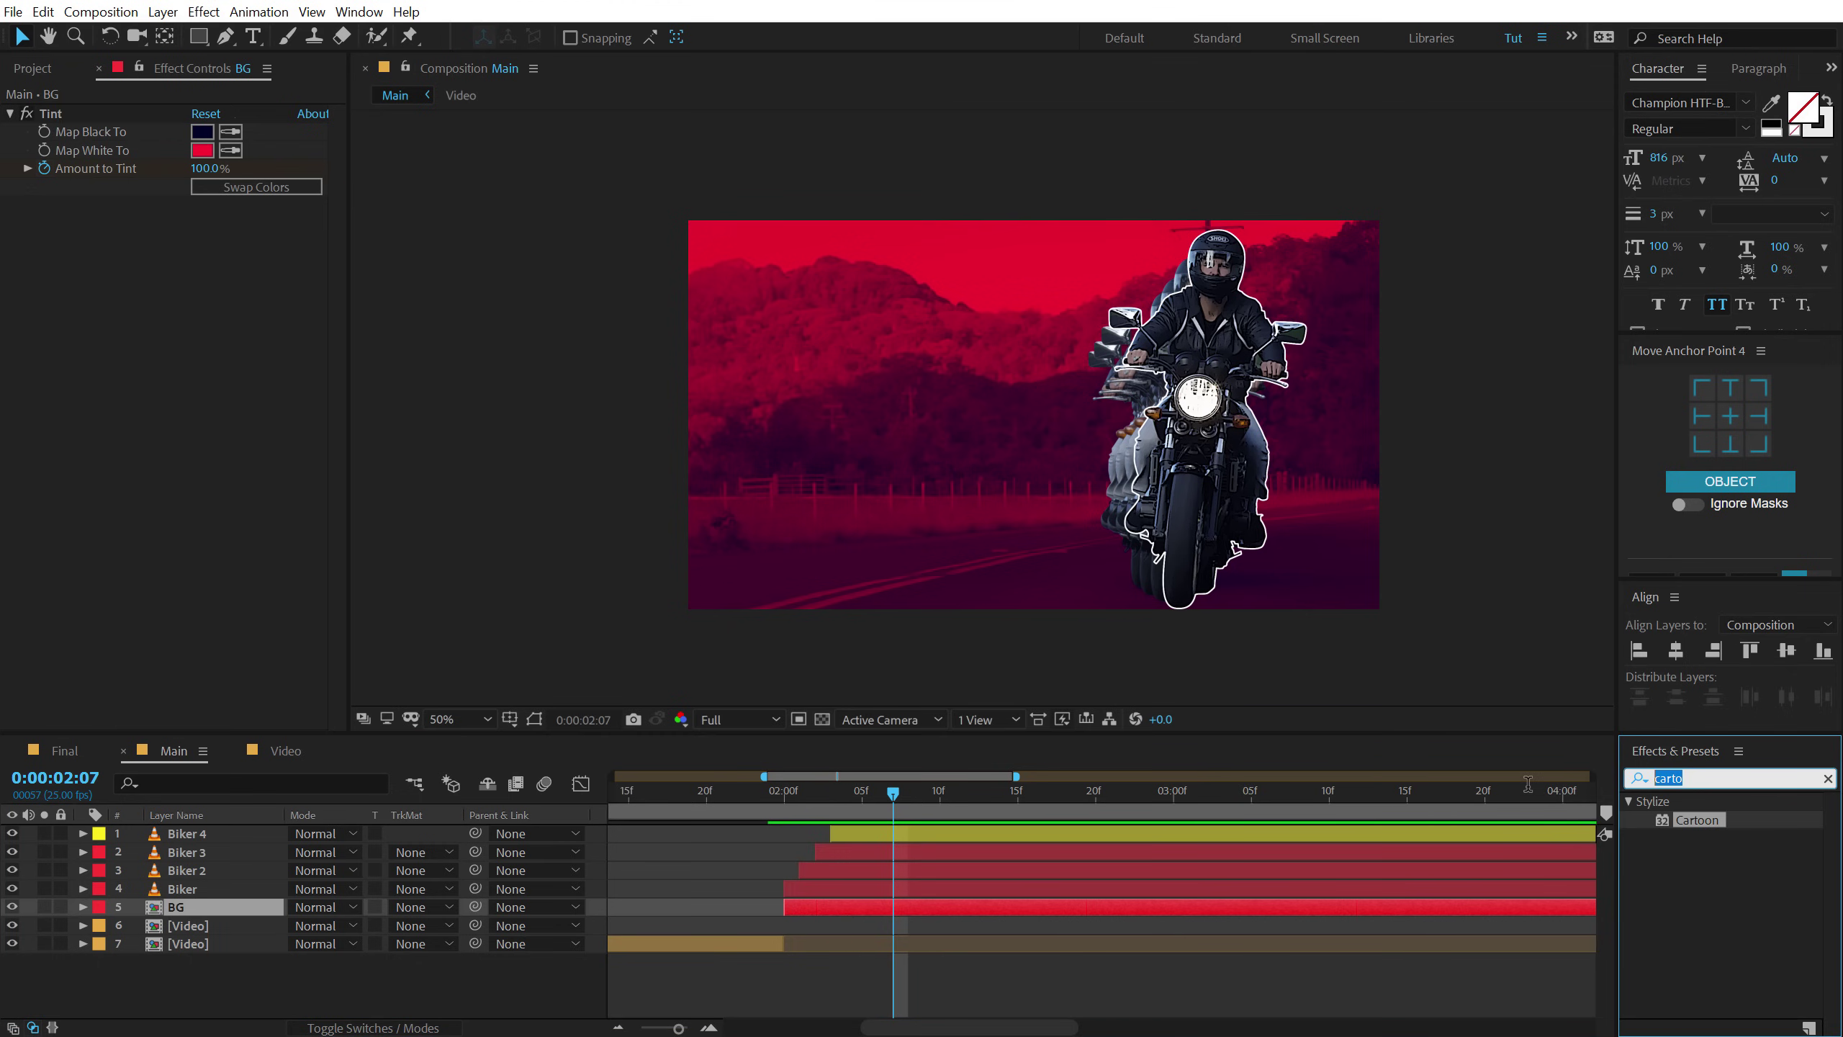
text(shar)
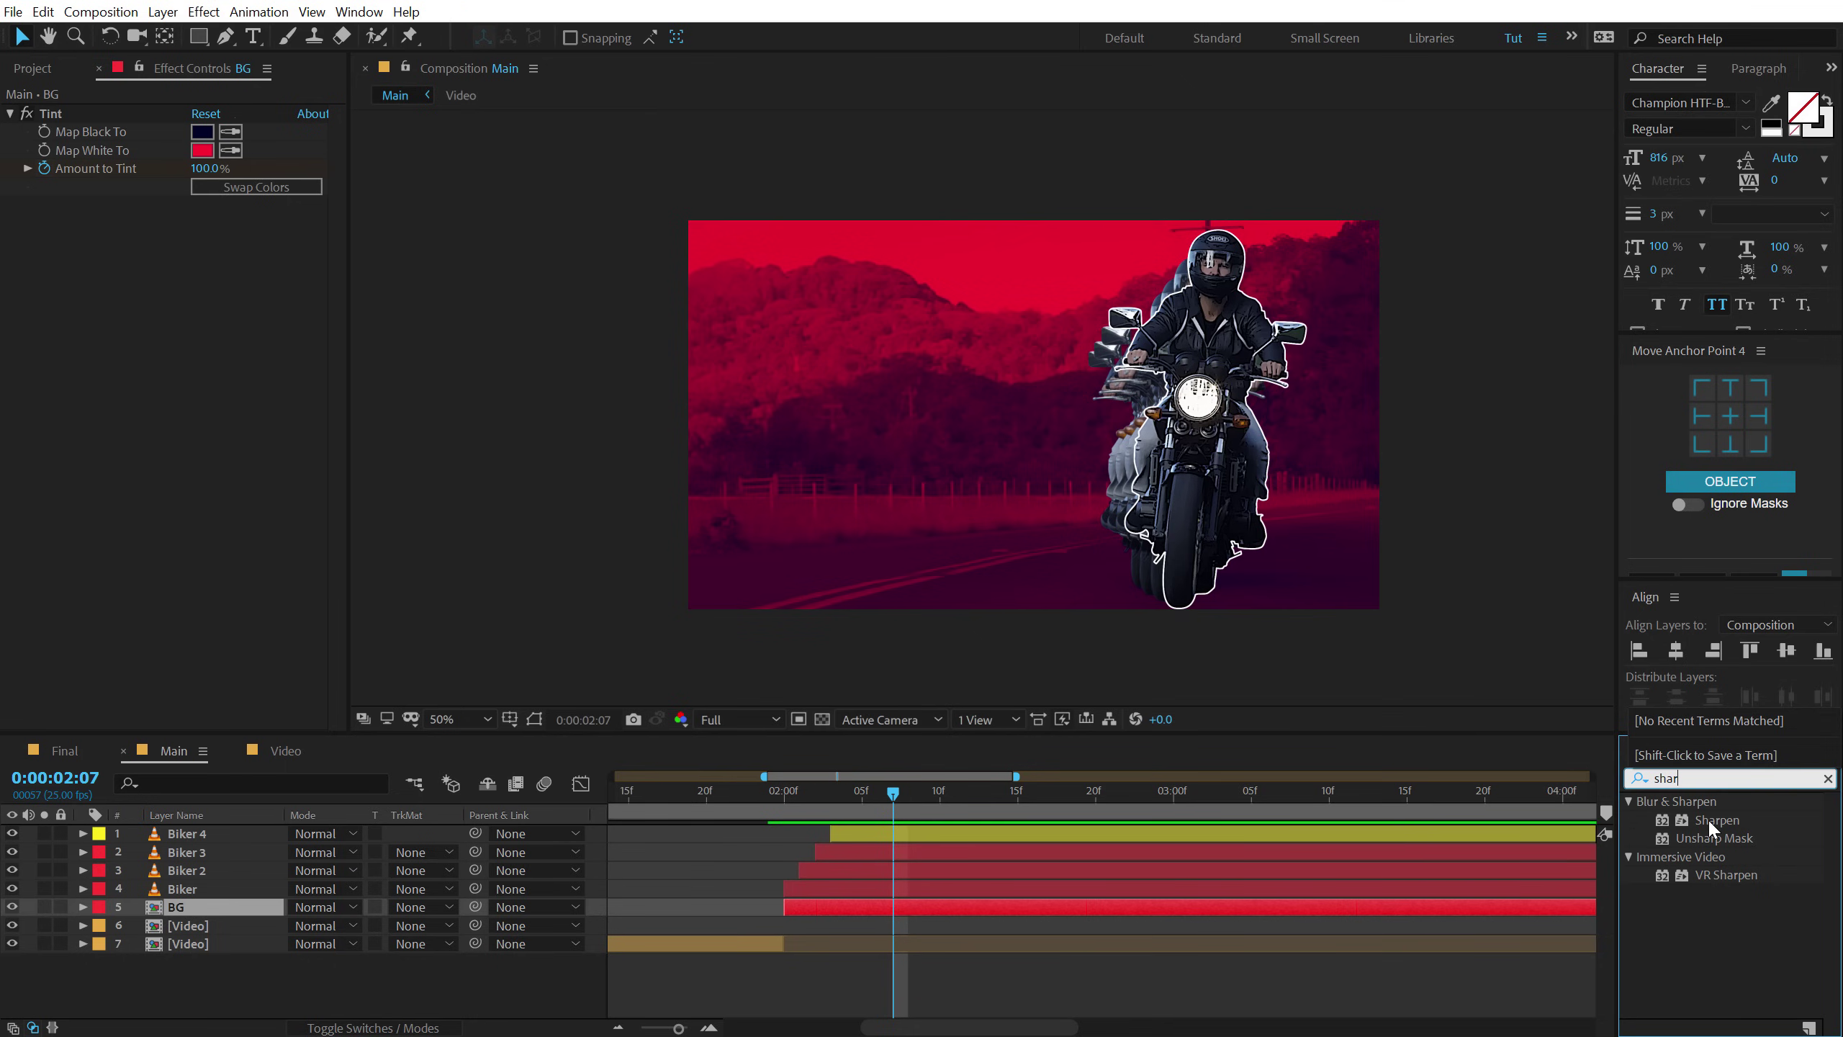
double_click(1708, 818)
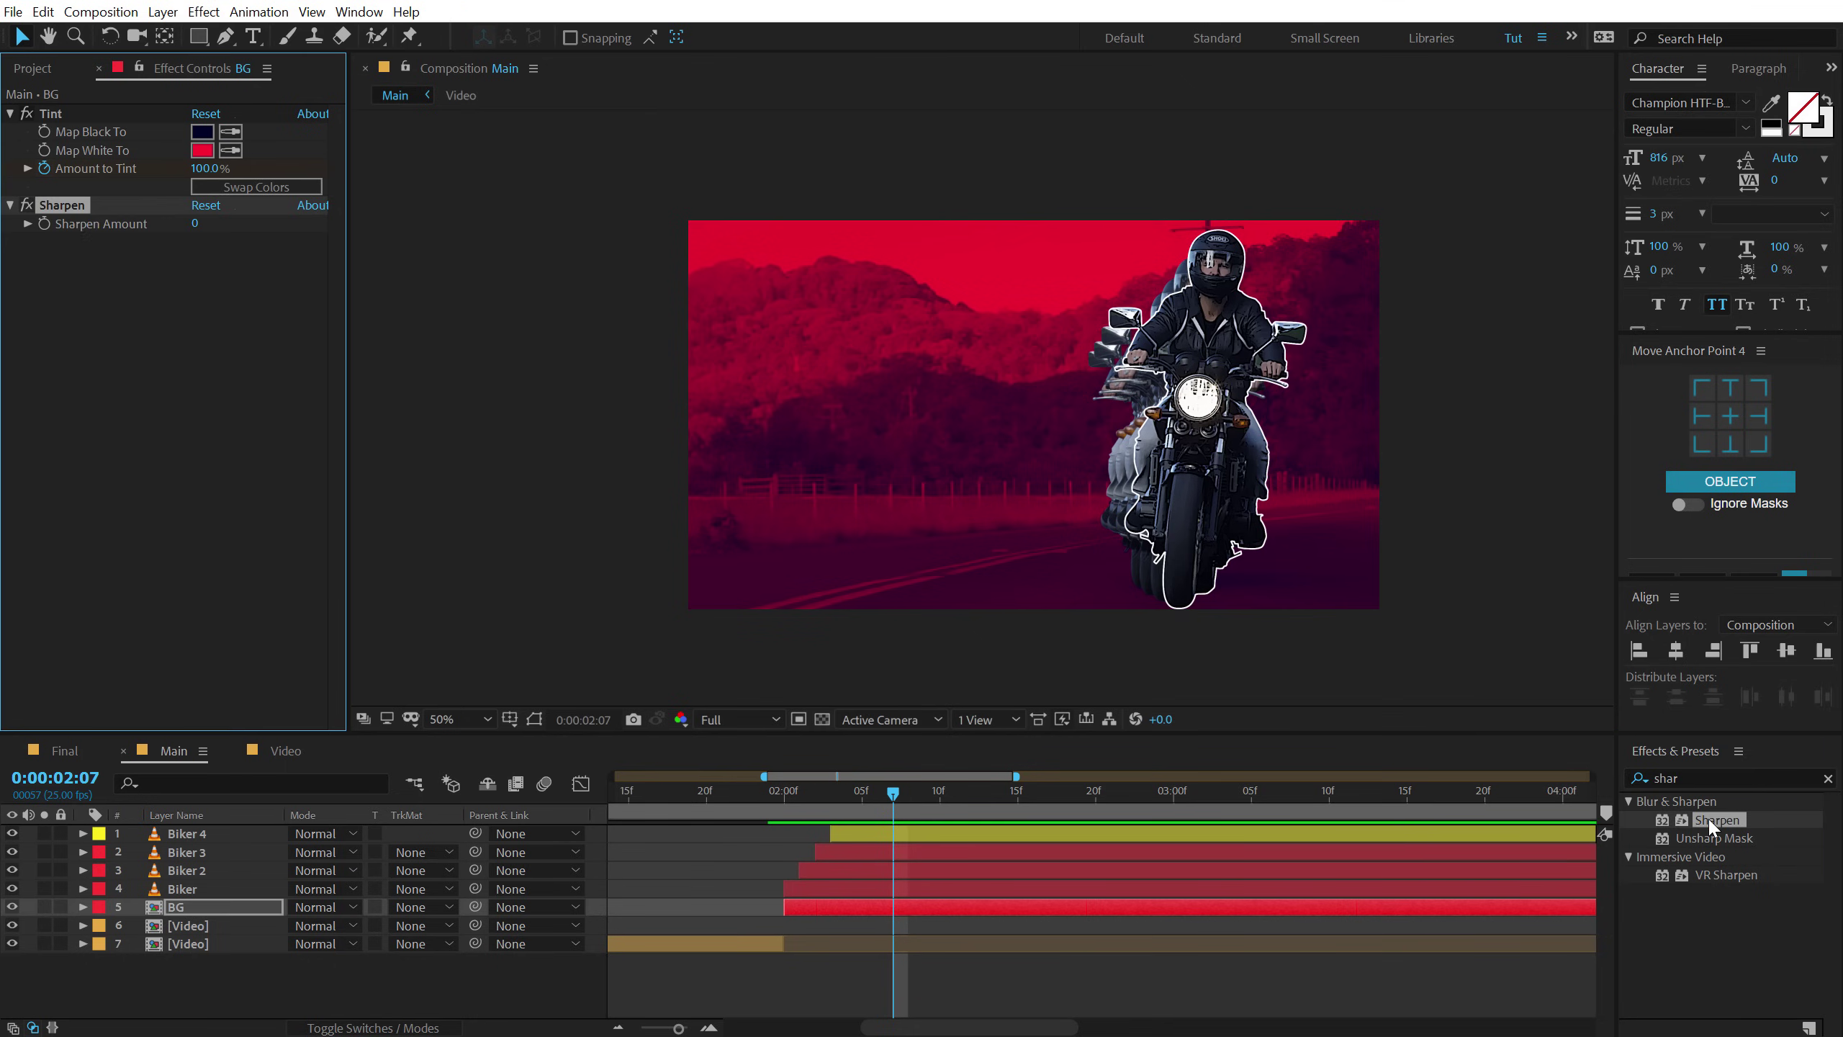
click(196, 224)
key(Return)
scroll(976, 388, up, 1)
scroll(938, 360, down, 1)
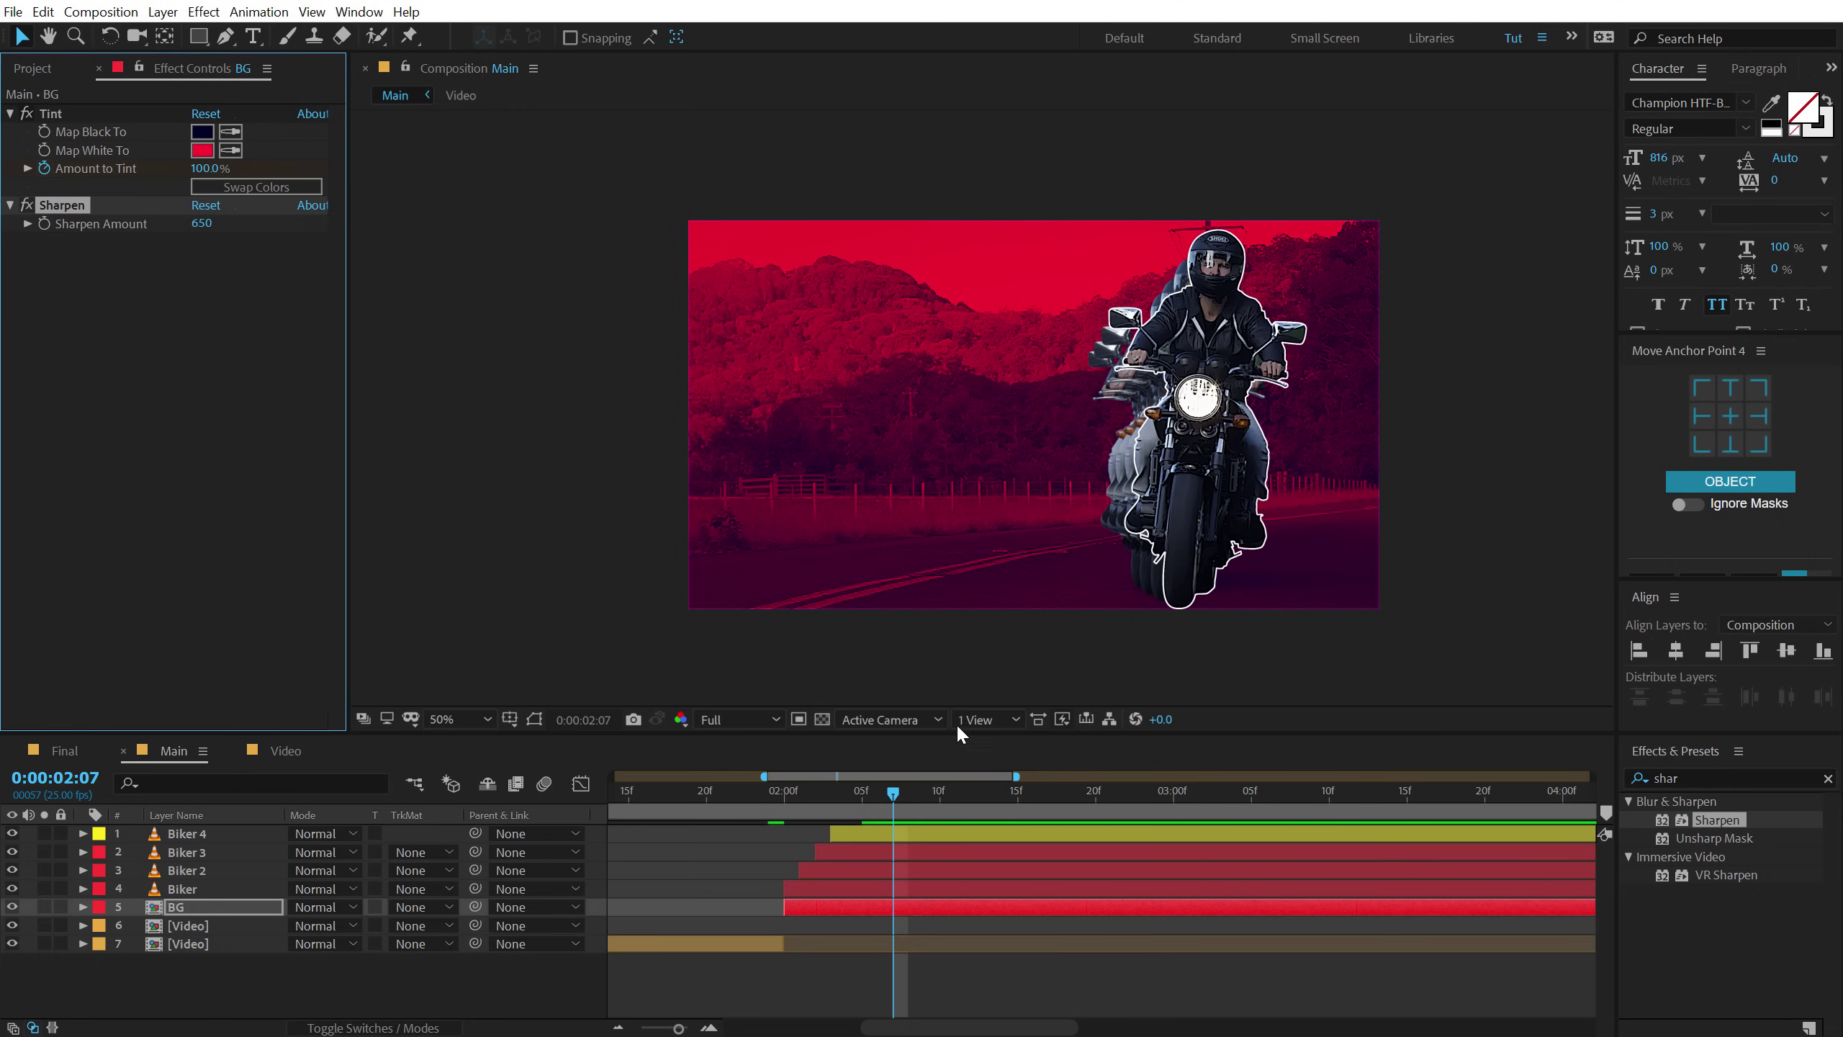
drag(763, 786, 894, 820)
Add a new adjustment layer on top and name it T.
click(141, 988)
right_click(193, 997)
mouse_move(290, 795)
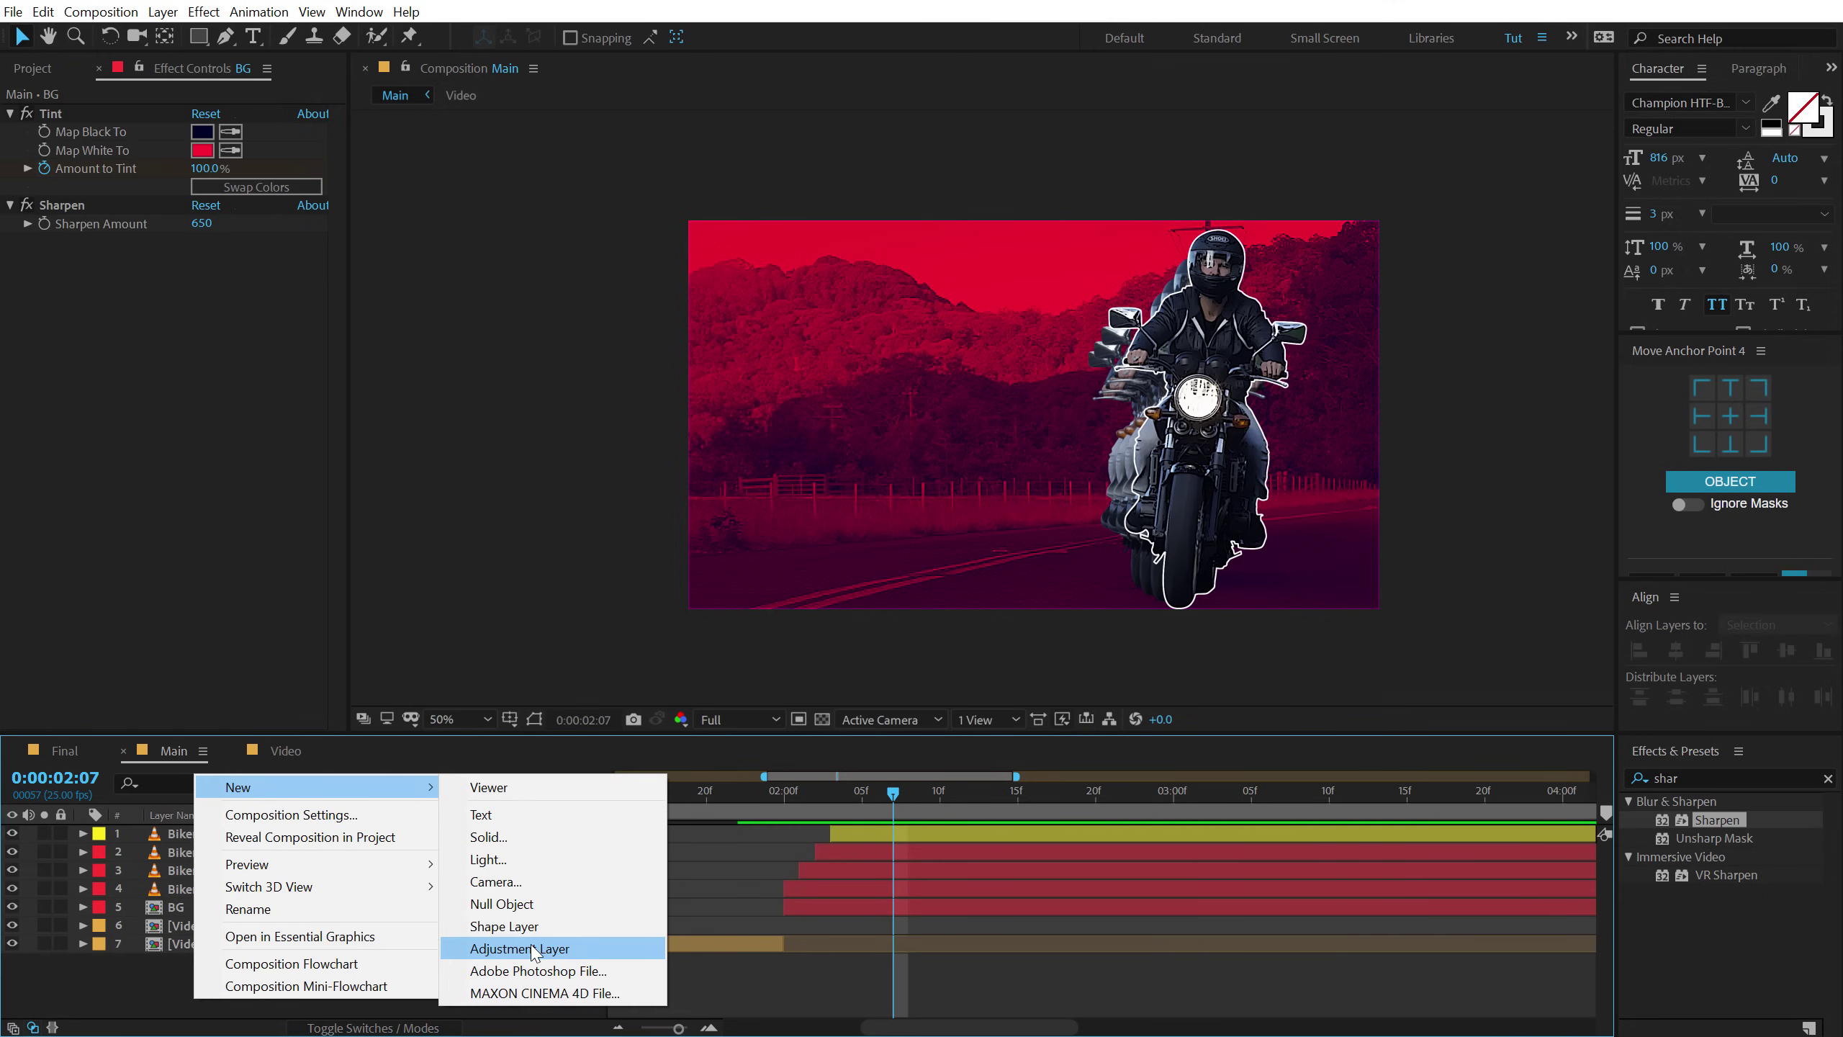
click(524, 948)
key(Return)
text(T)
key(Return)
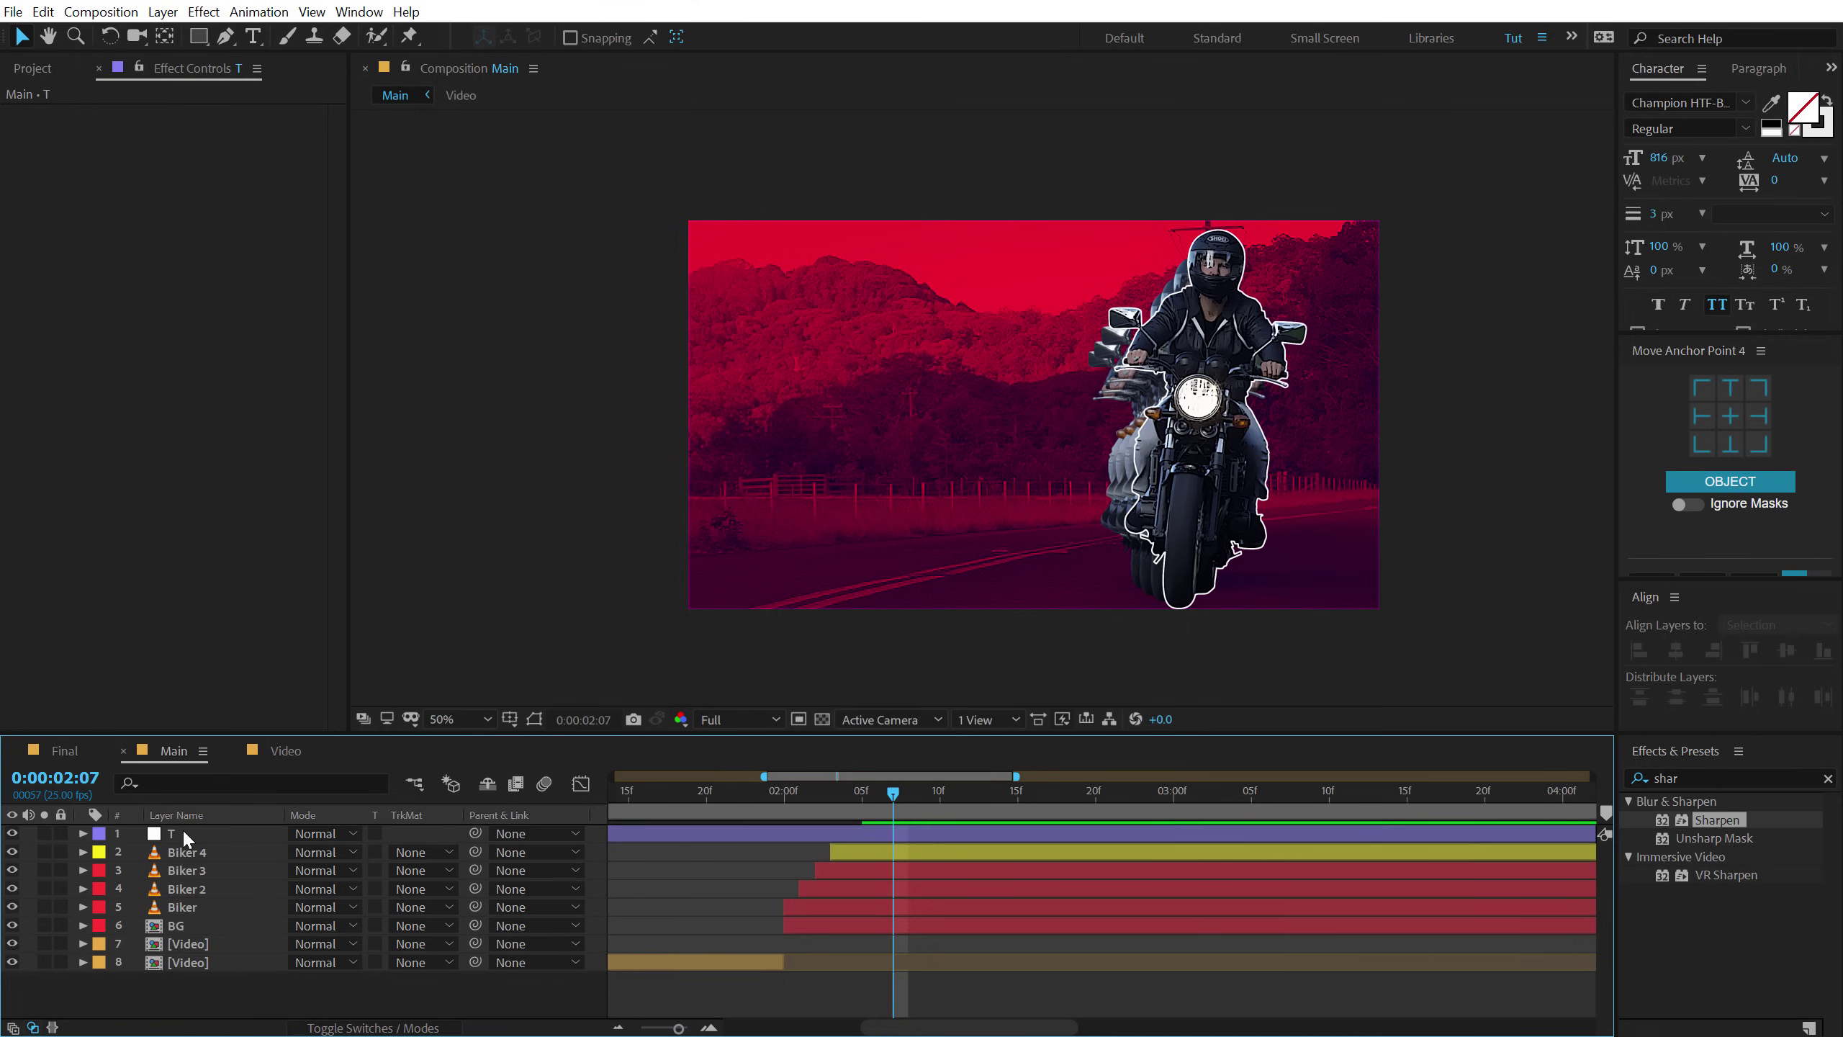
Apply the Transform effect to layer T.
click(181, 829)
click(1661, 778)
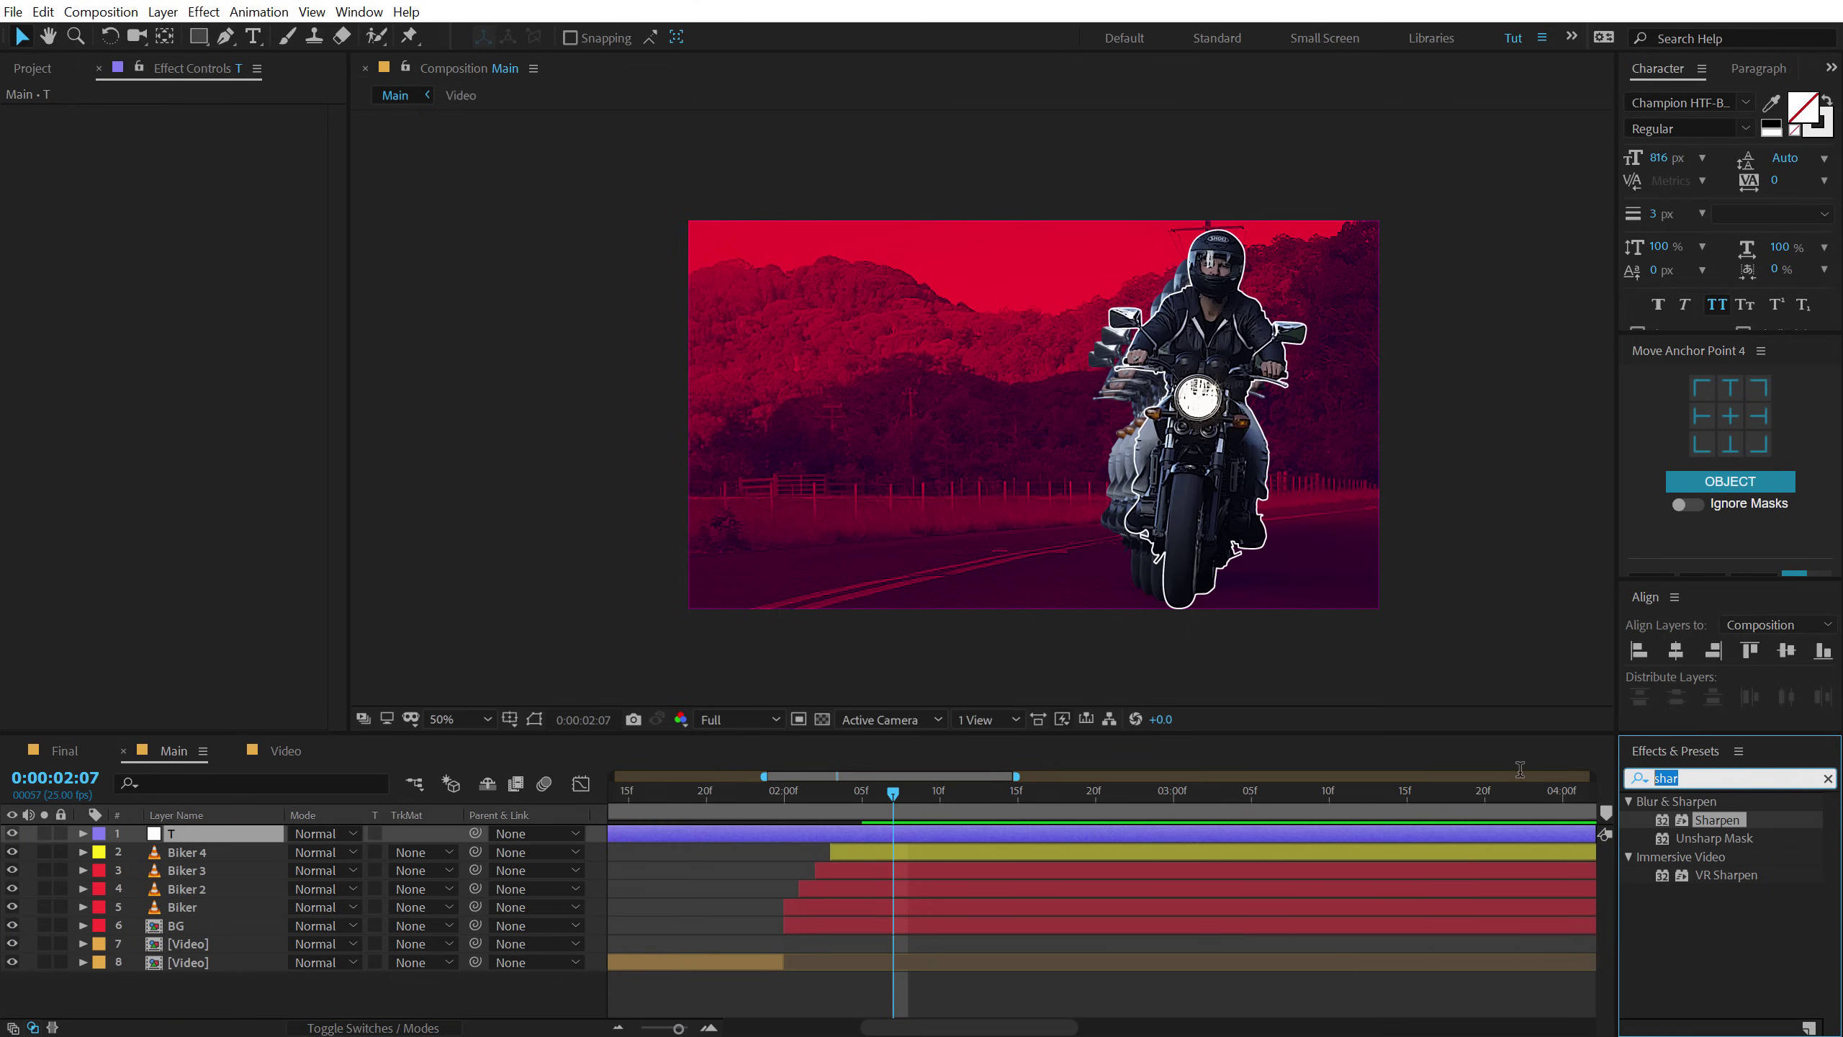
text(trans)
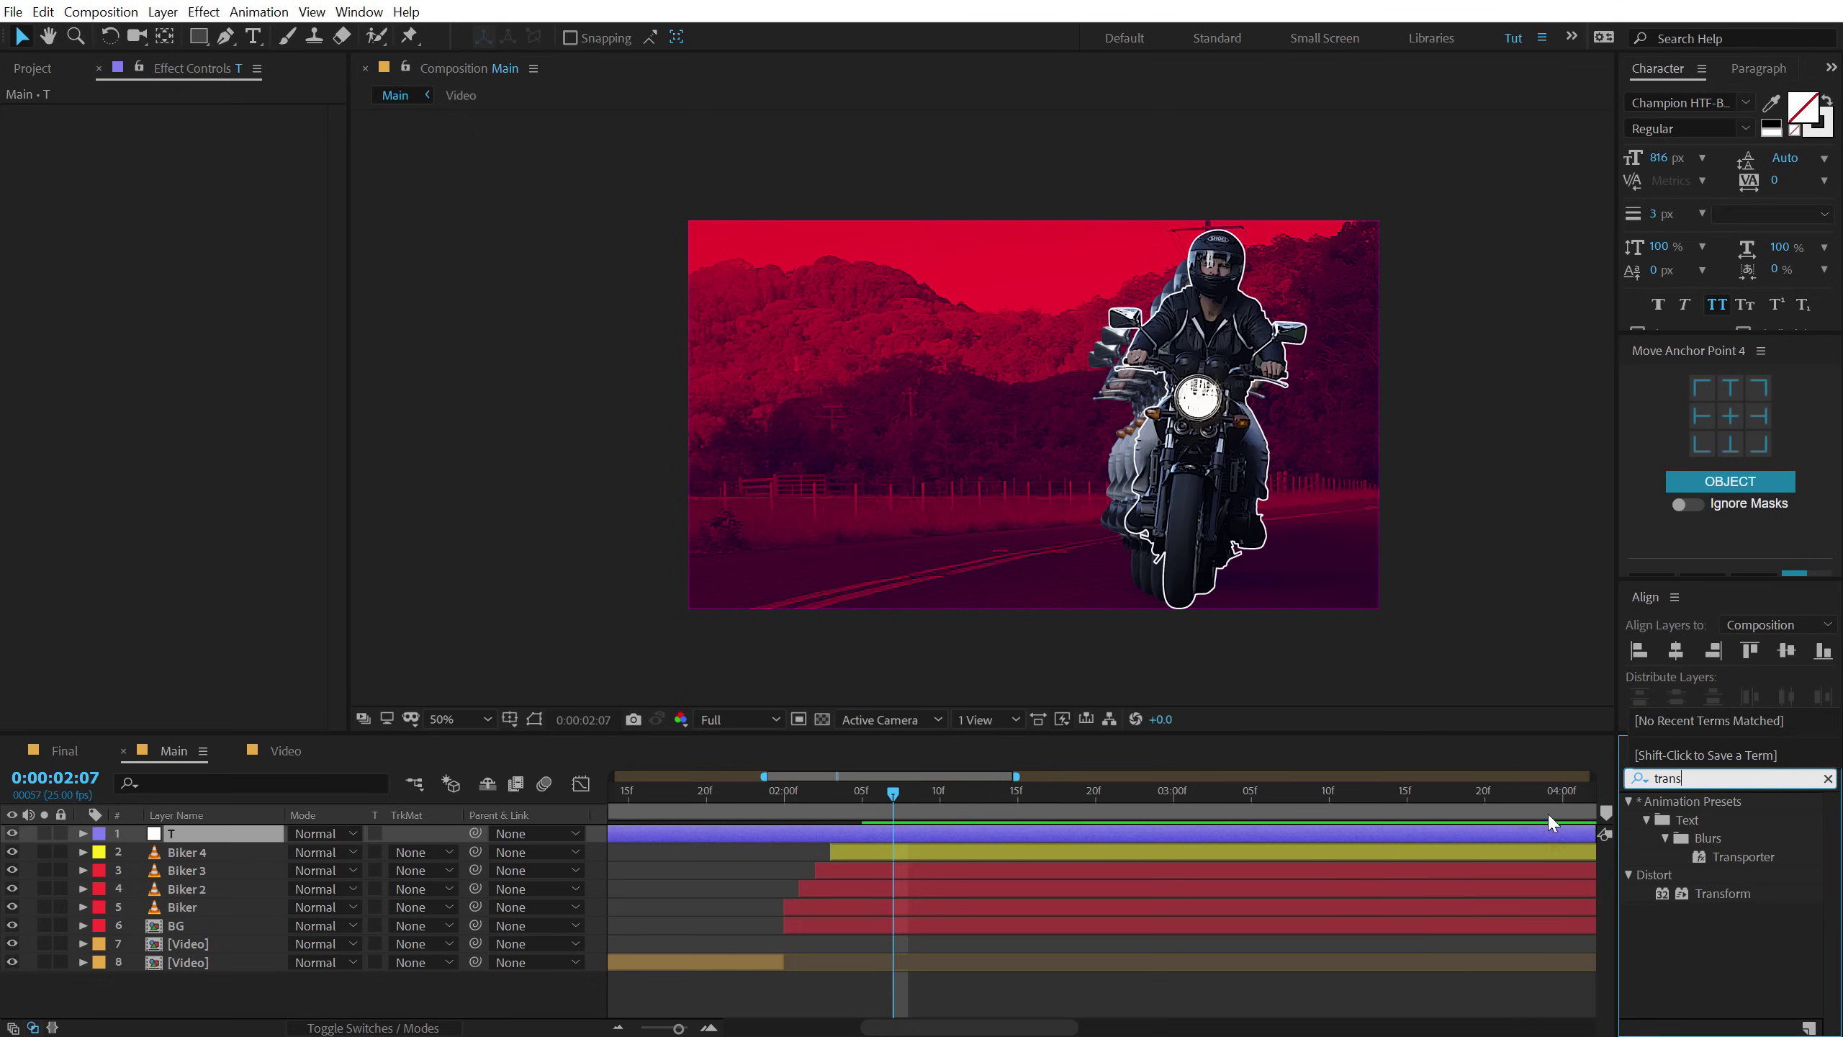
double_click(1713, 897)
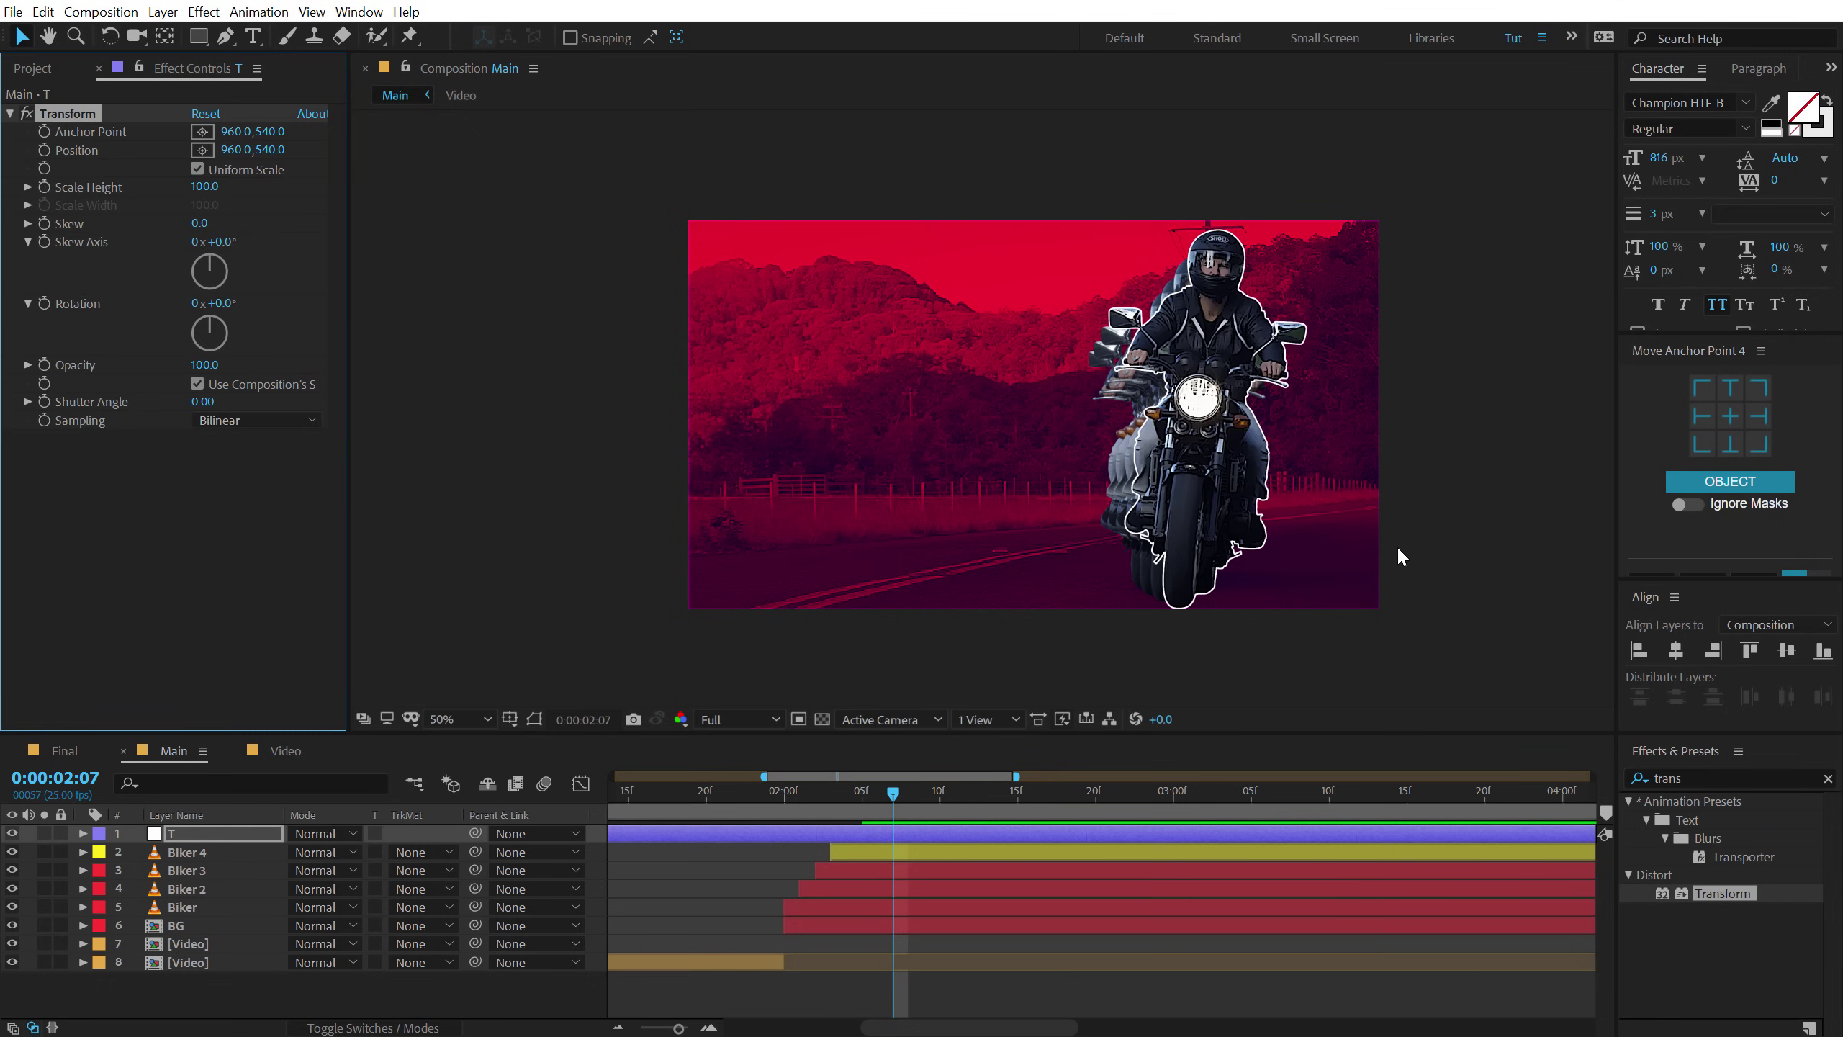
Trim layer T to start at 2:00 and keyframe its Scale Height and Position.
drag(804, 795, 781, 792)
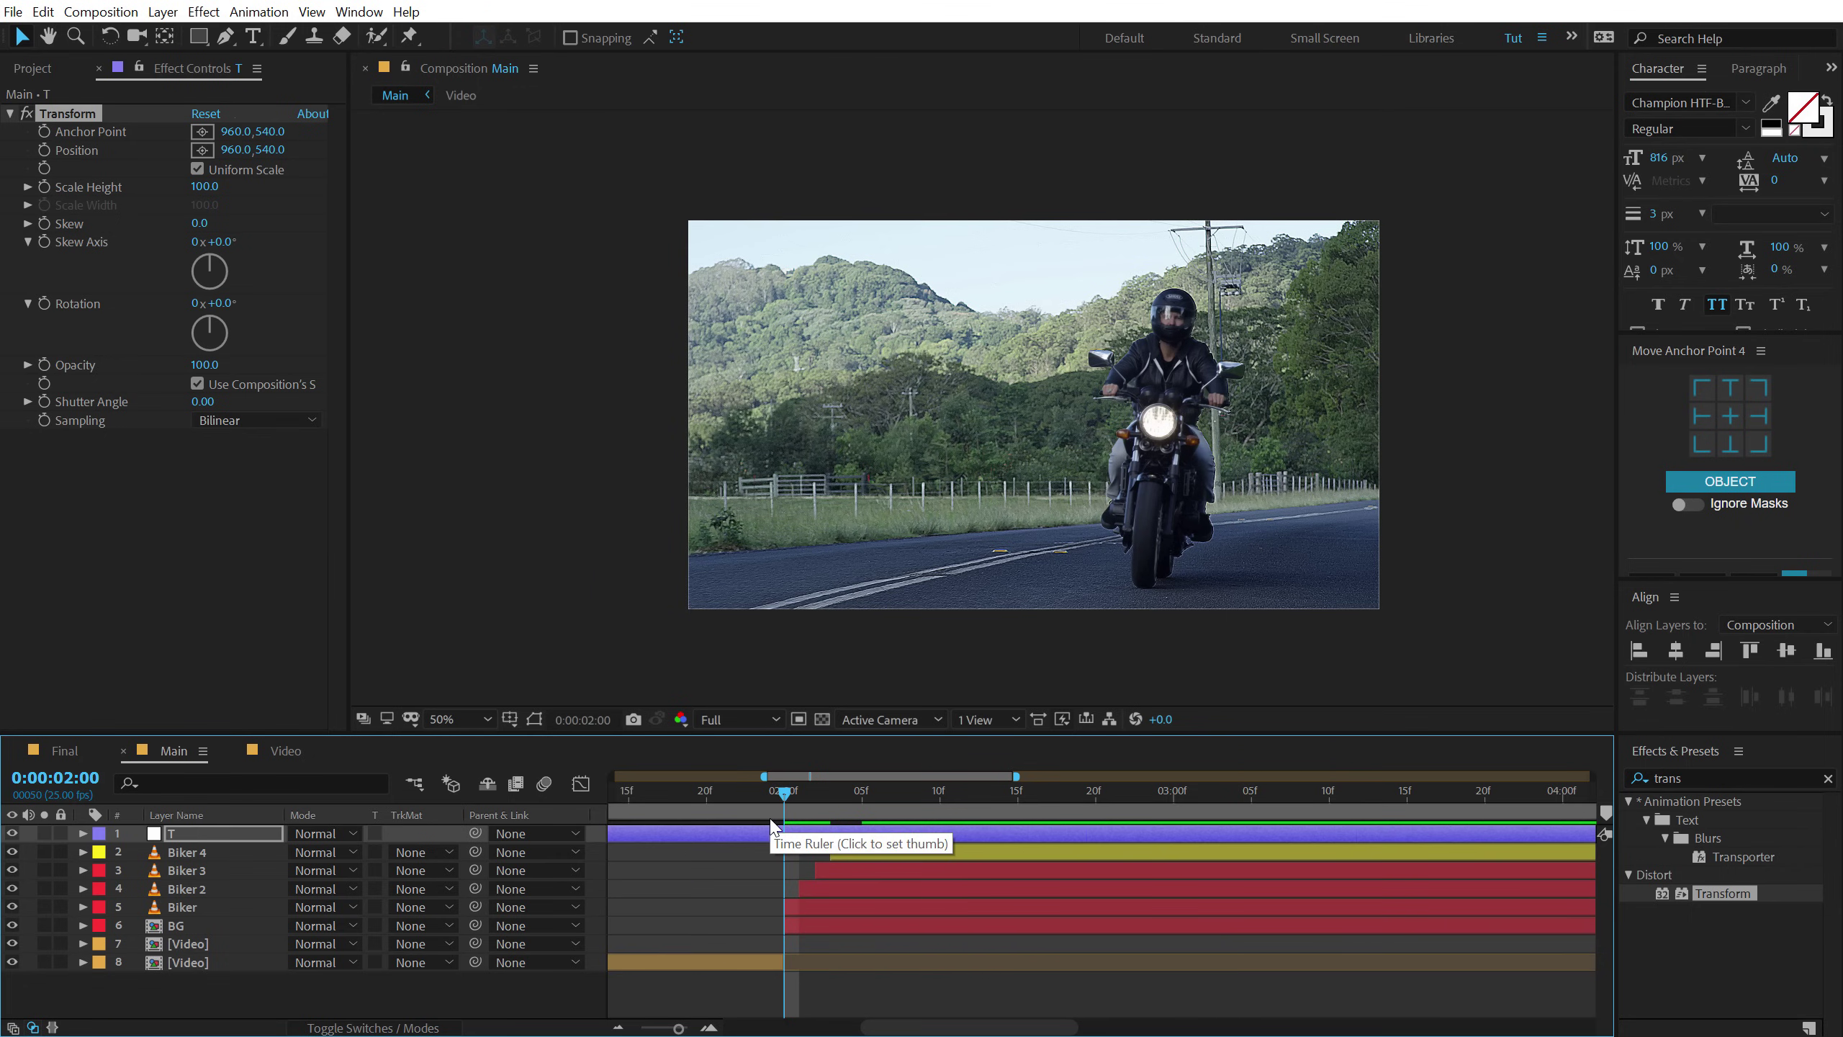
key(alt+bracketleft)
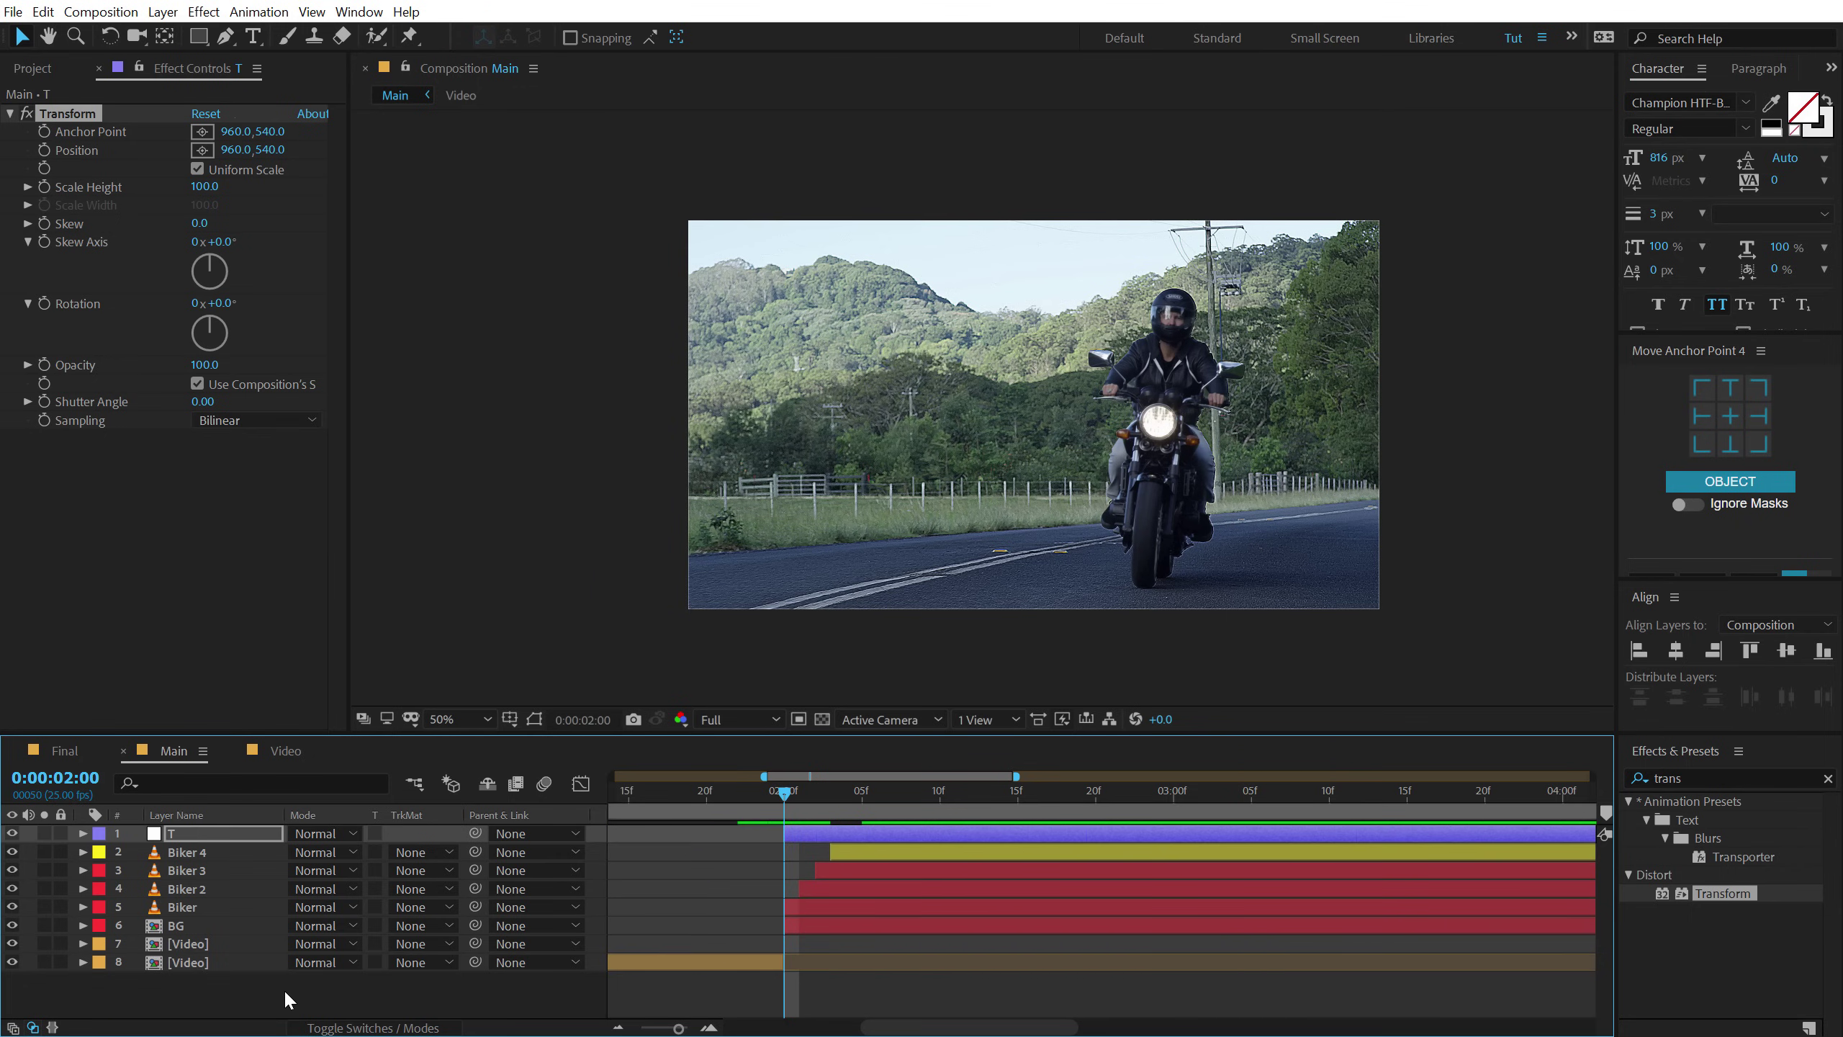
click(285, 992)
key(F4)
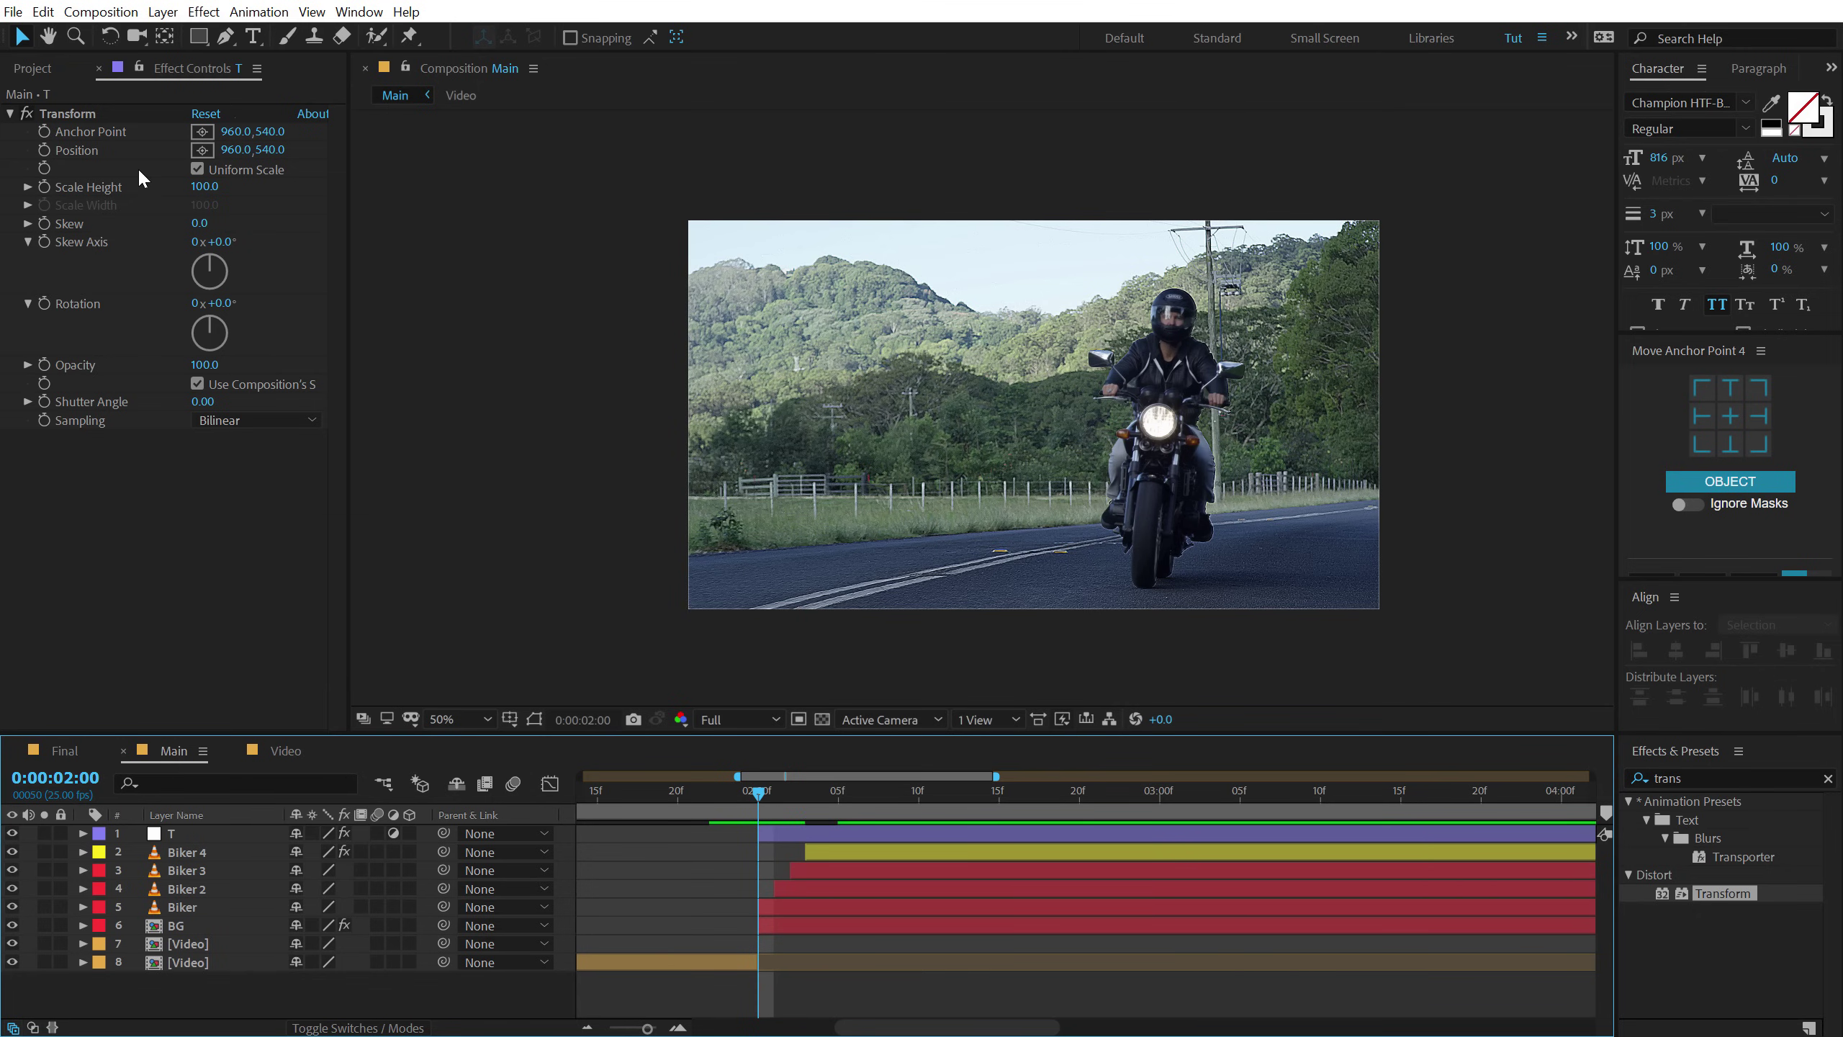
click(44, 187)
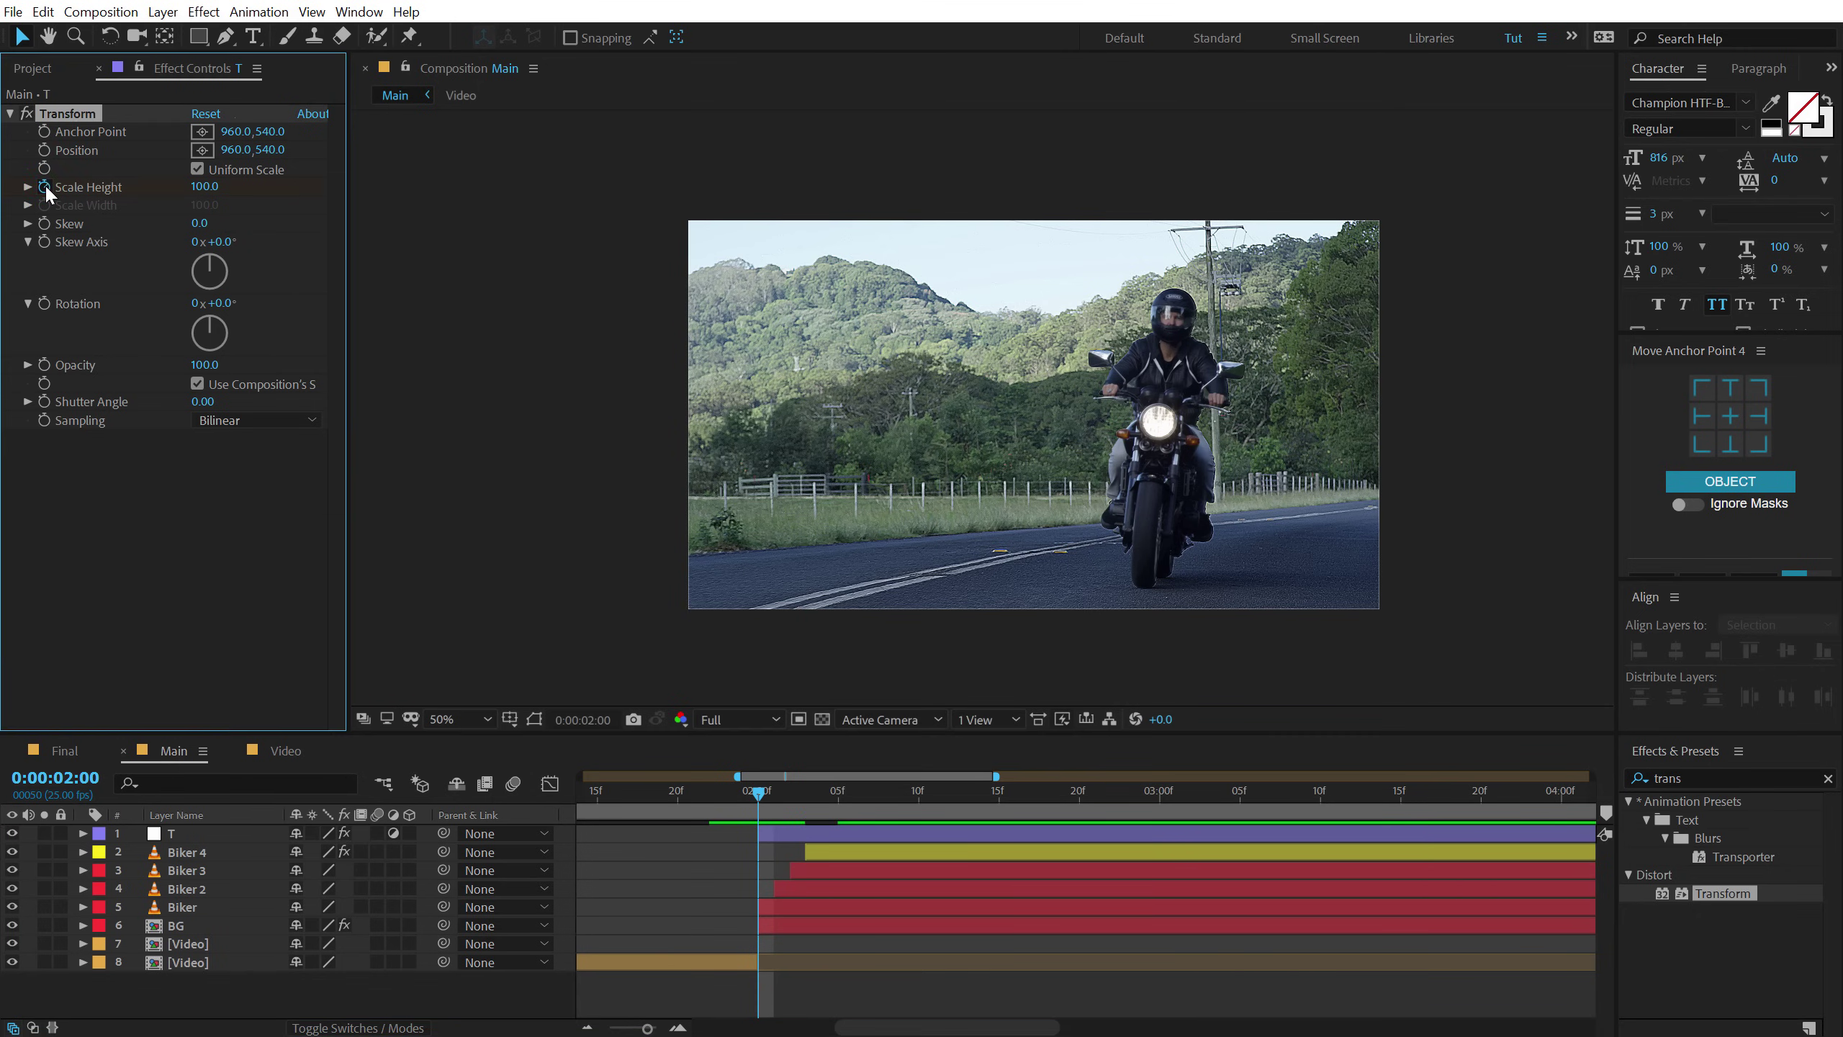
click(44, 150)
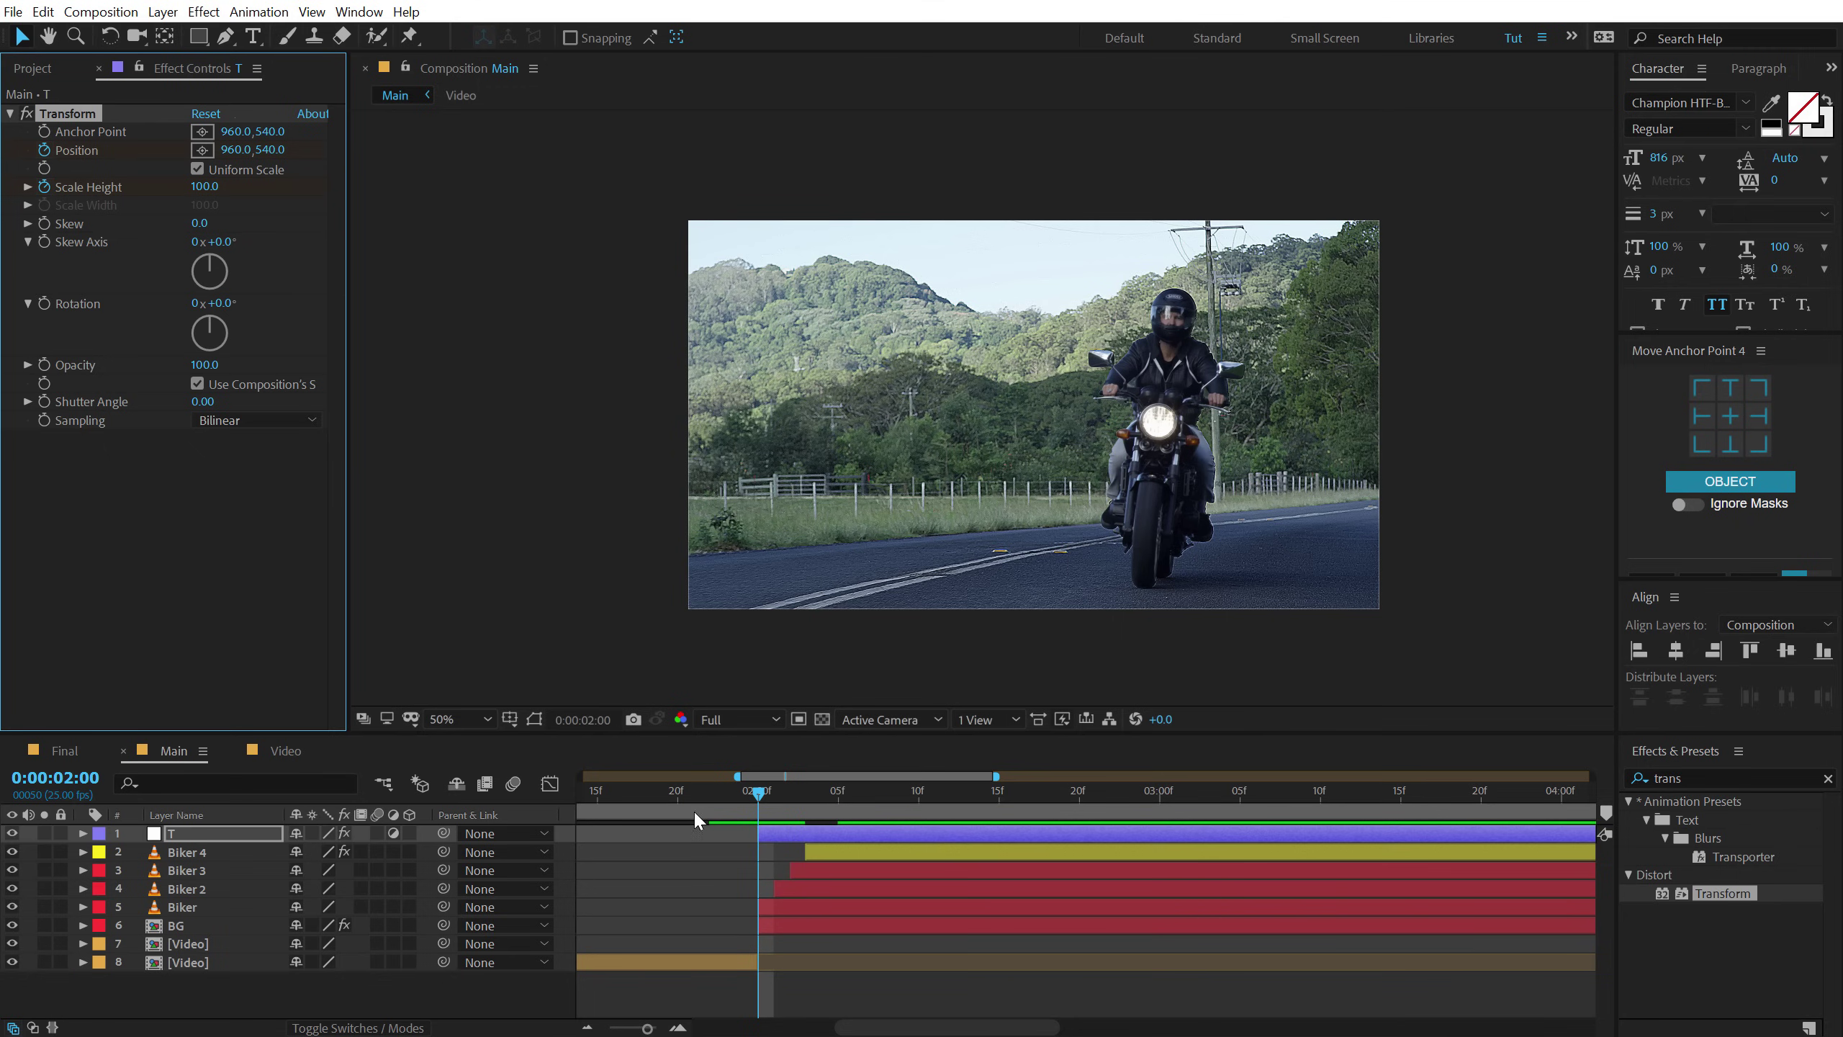
At 2:05 set layer T's Scale Height to 112 and Position Y to 577.
key(u)
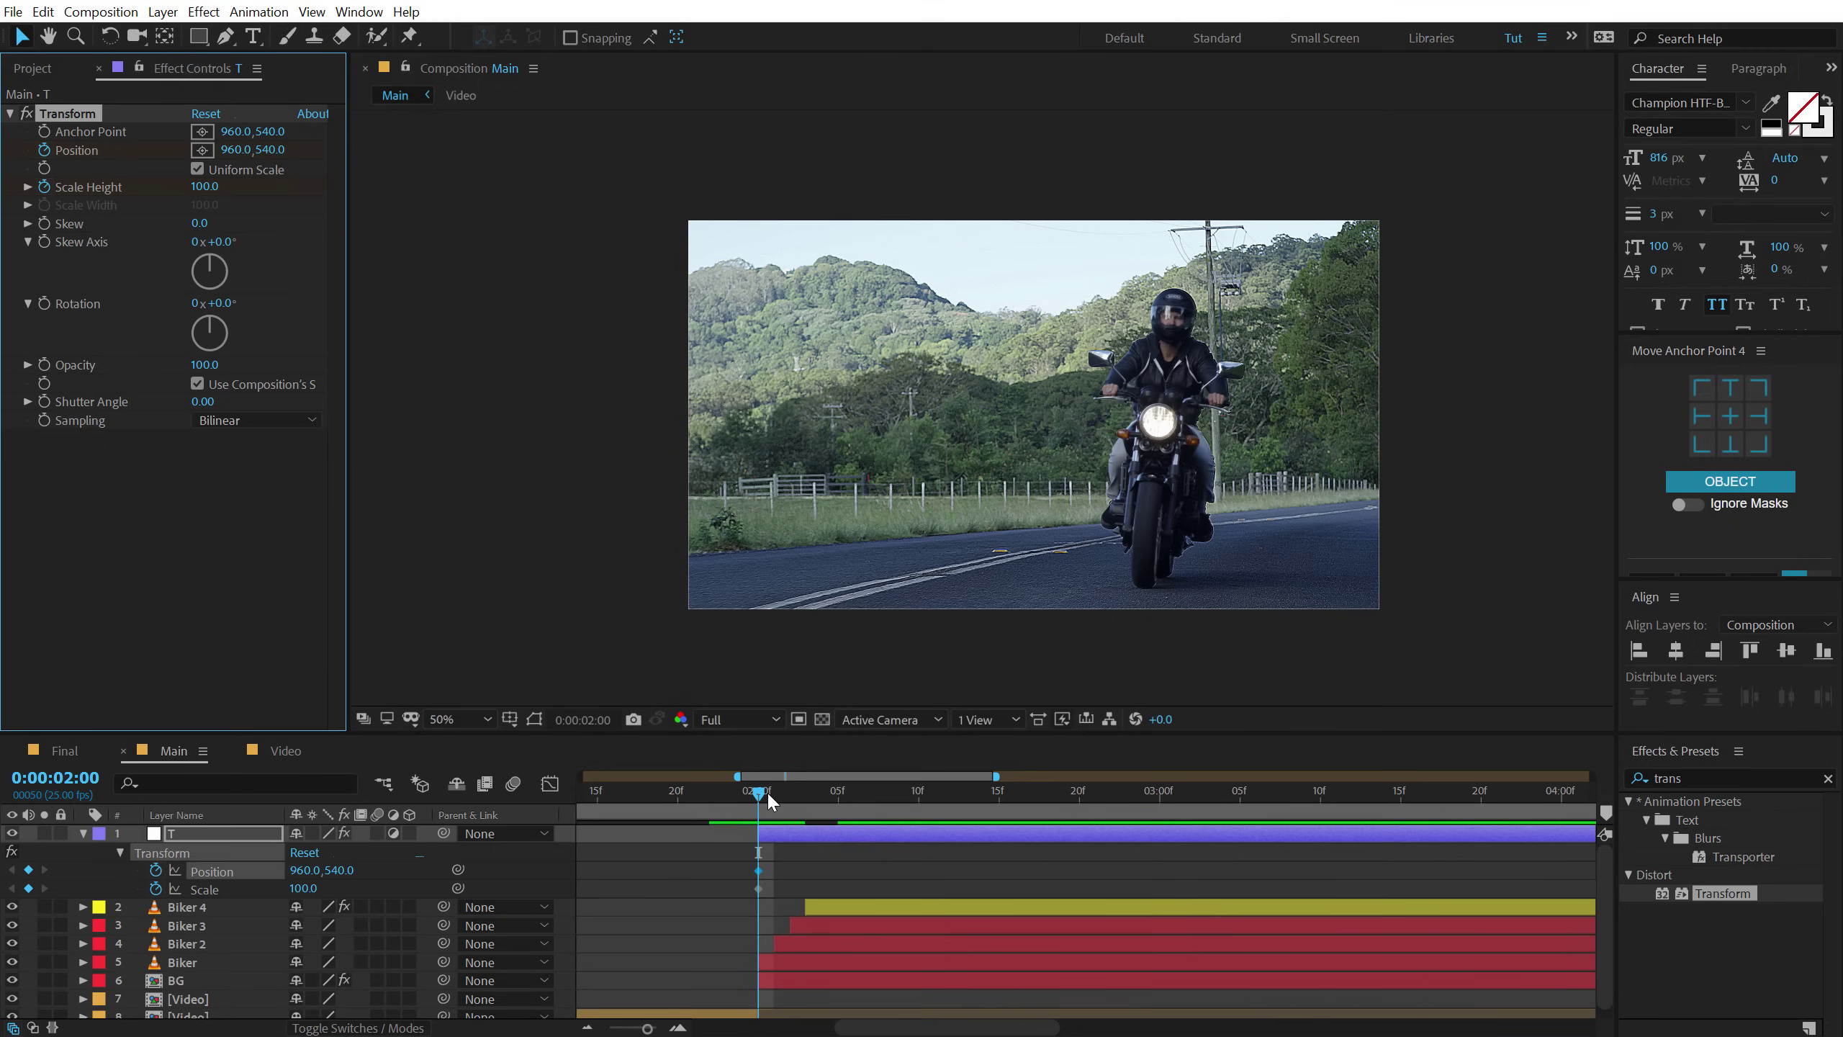
click(772, 792)
drag(772, 792, 825, 796)
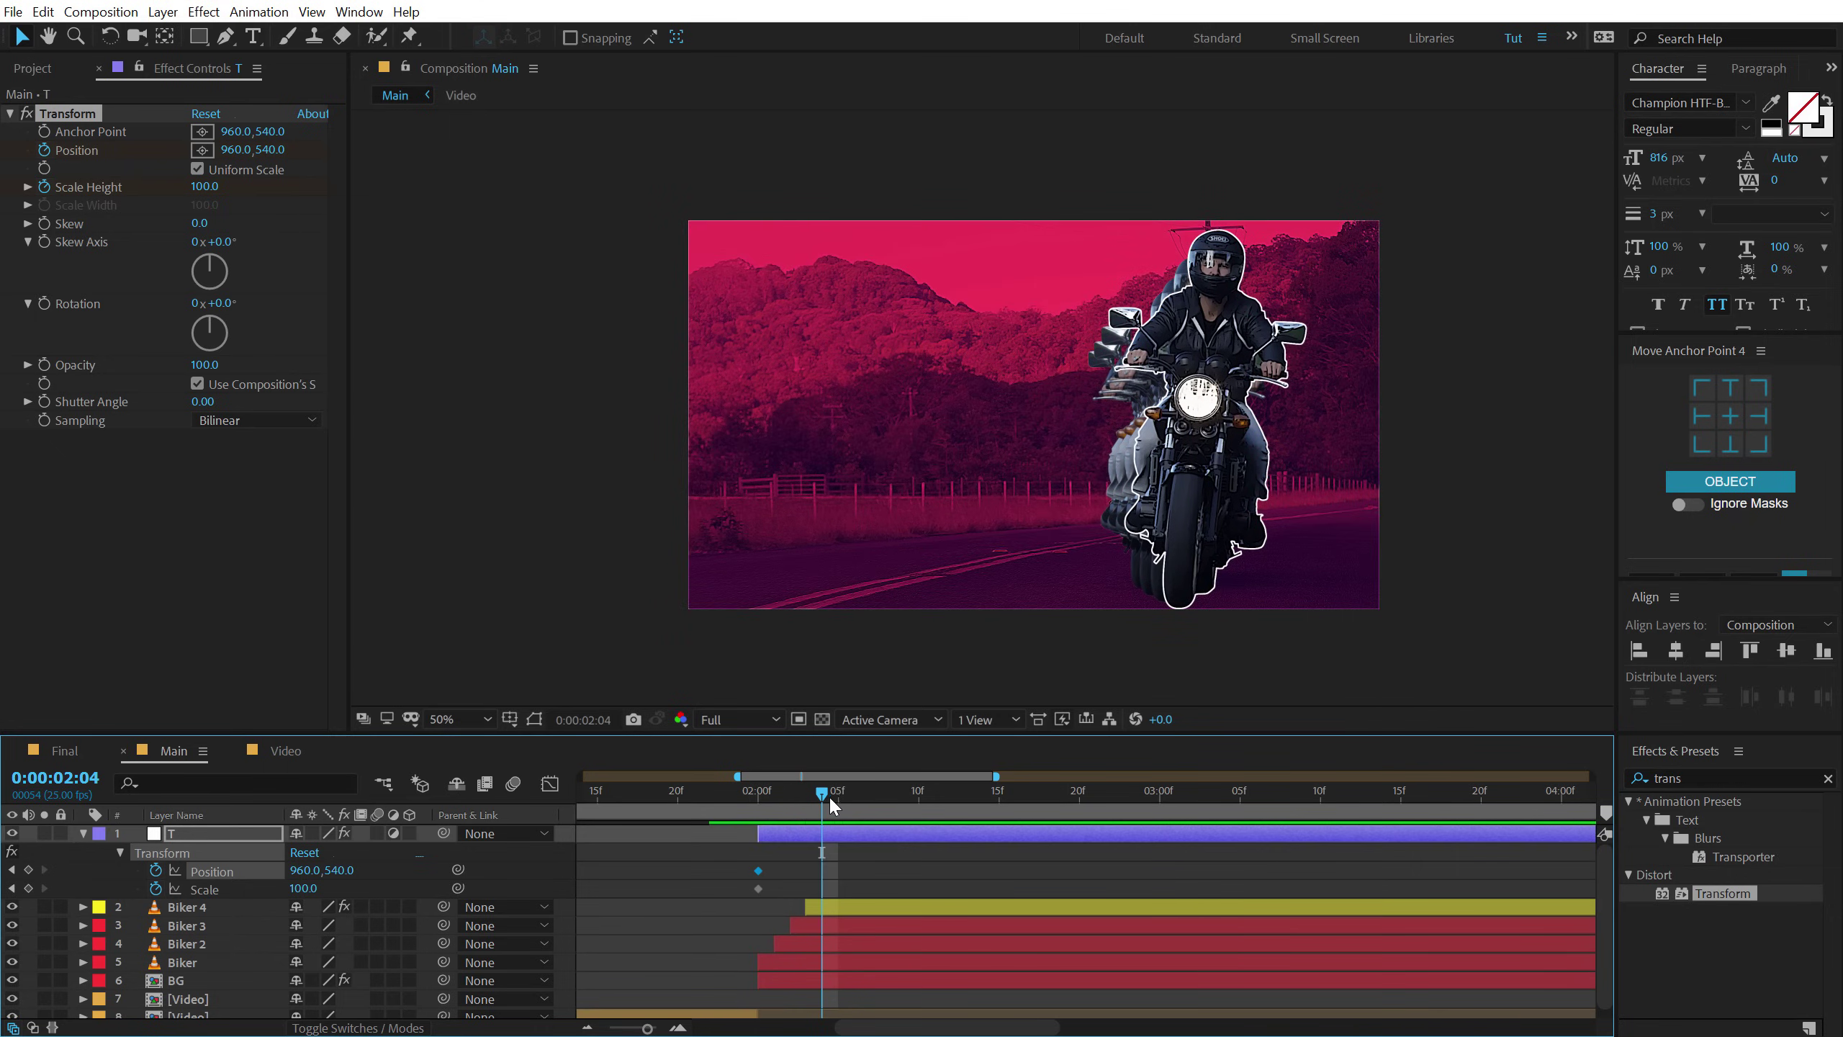
key(Page_Down)
drag(201, 186, 218, 186)
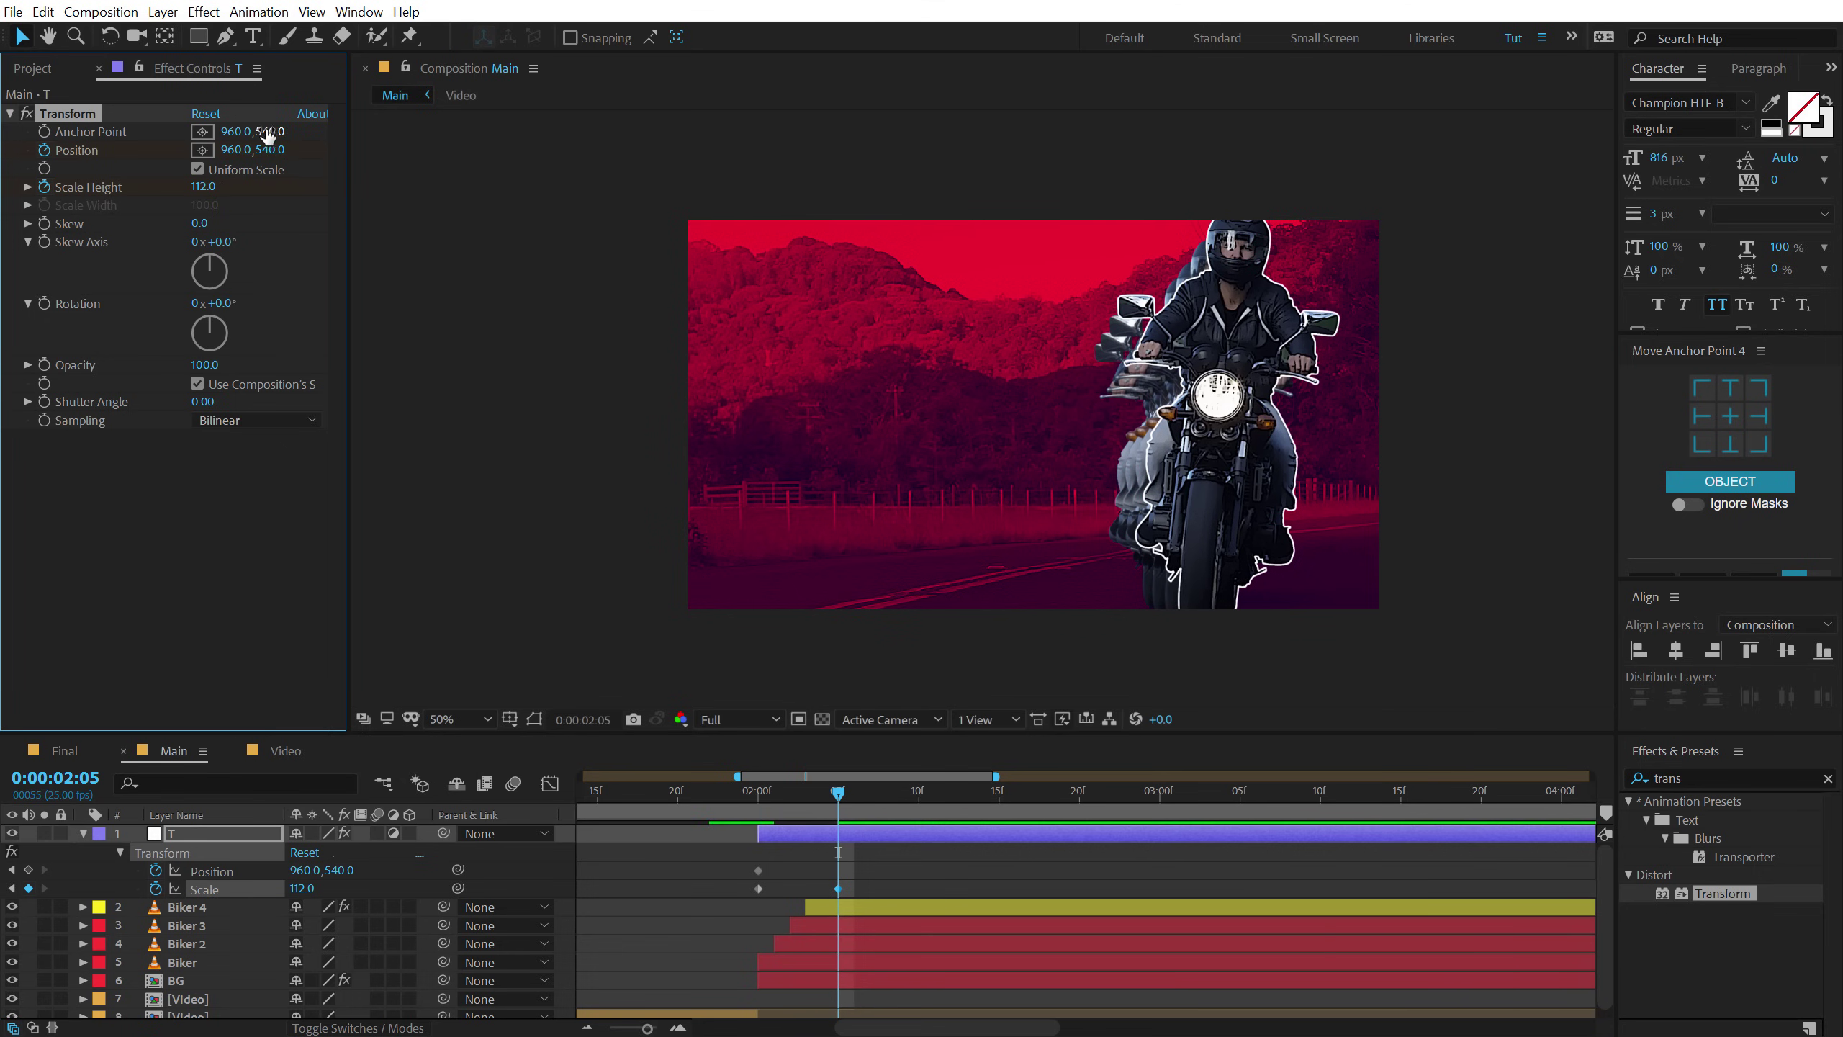
drag(279, 150, 315, 150)
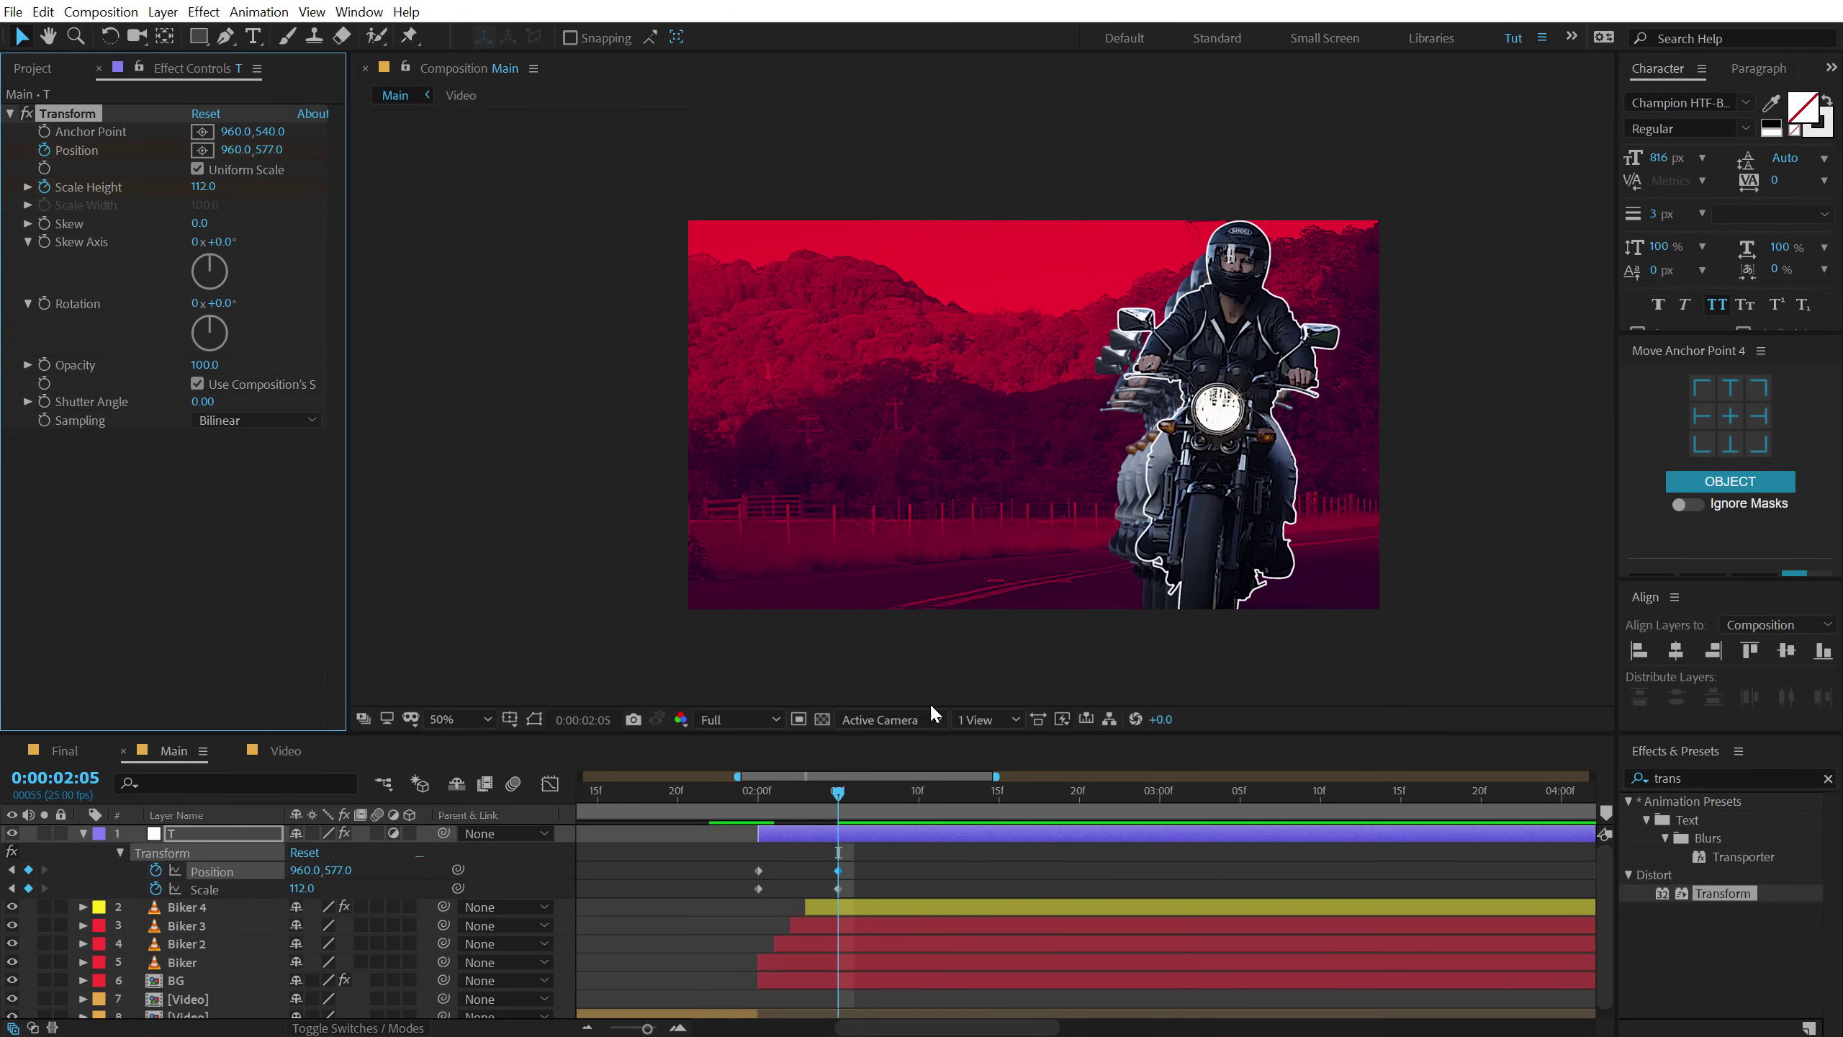
Move both new keyframes earlier to 2:03 and review the punch-in.
drag(732, 790, 813, 791)
mouse_move(820, 863)
mouse_down()
mouse_move(855, 897)
mouse_move(815, 874)
mouse_up()
drag(745, 791, 887, 802)
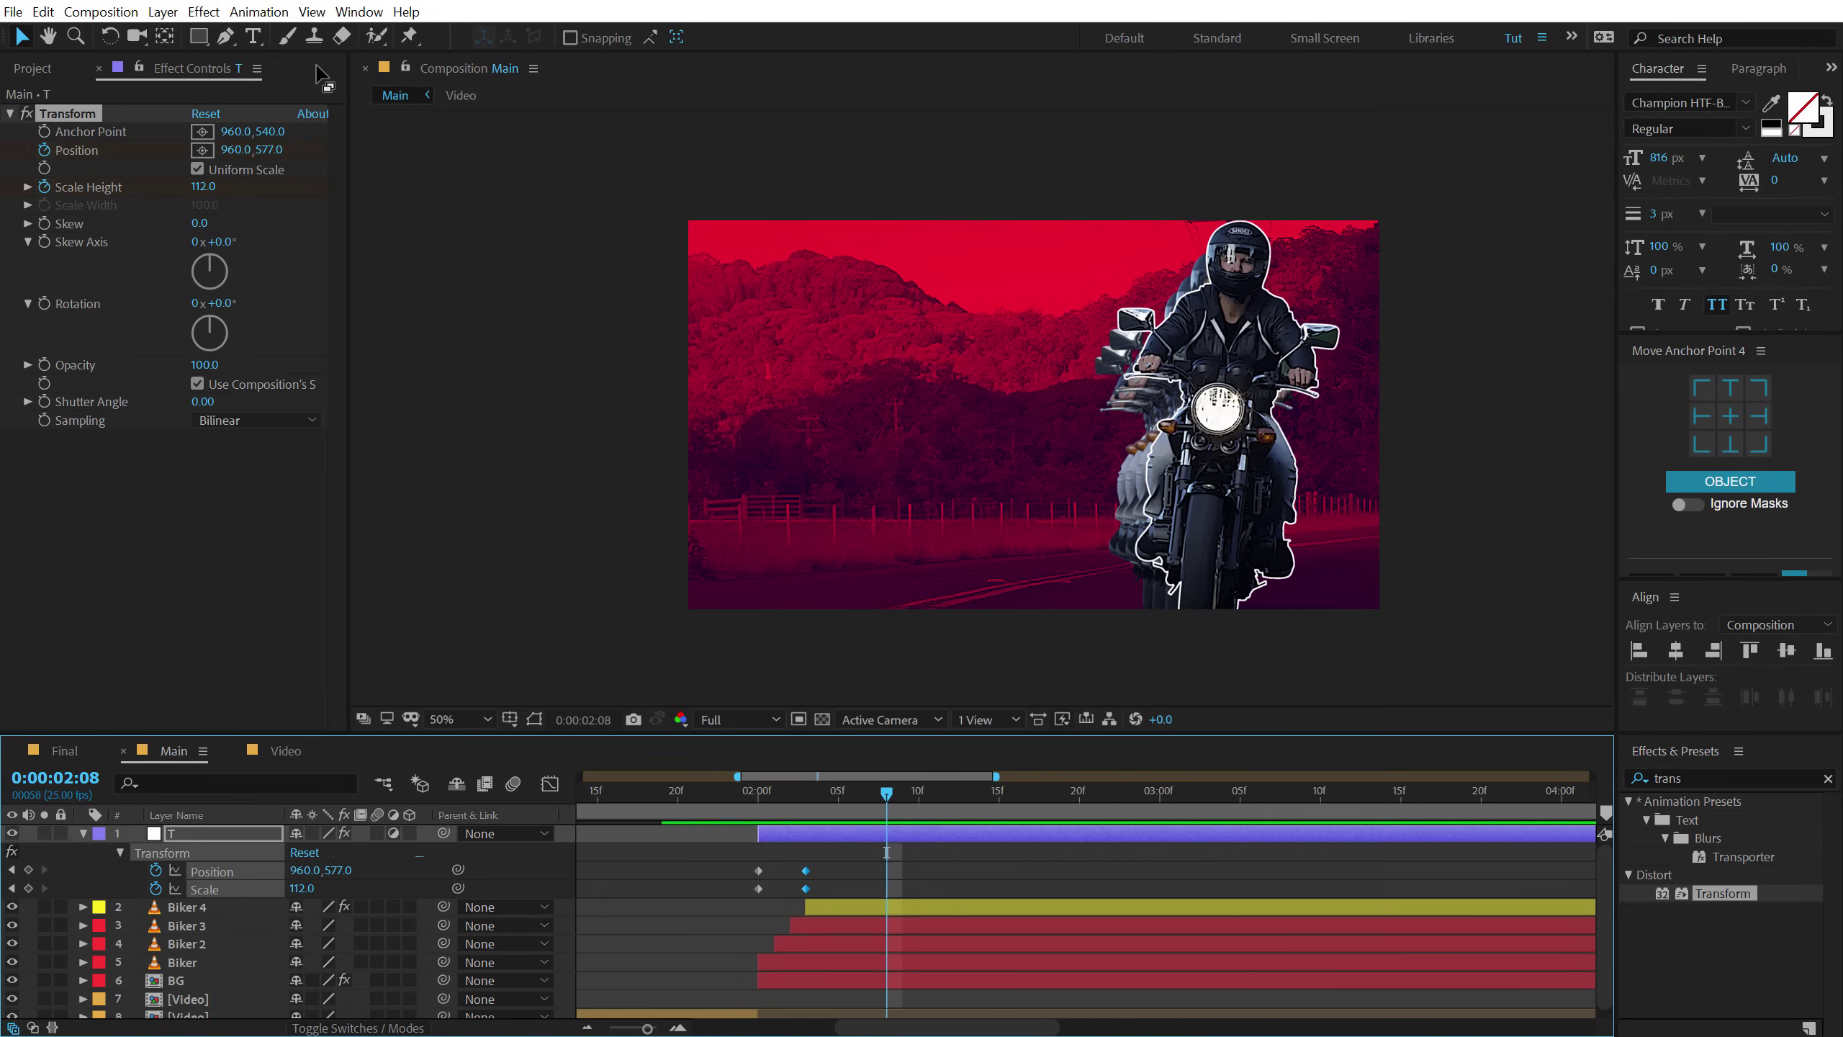
Add a wiggle(3,10) expression to layer T's Position and preview the shake.
alt+click(44, 150)
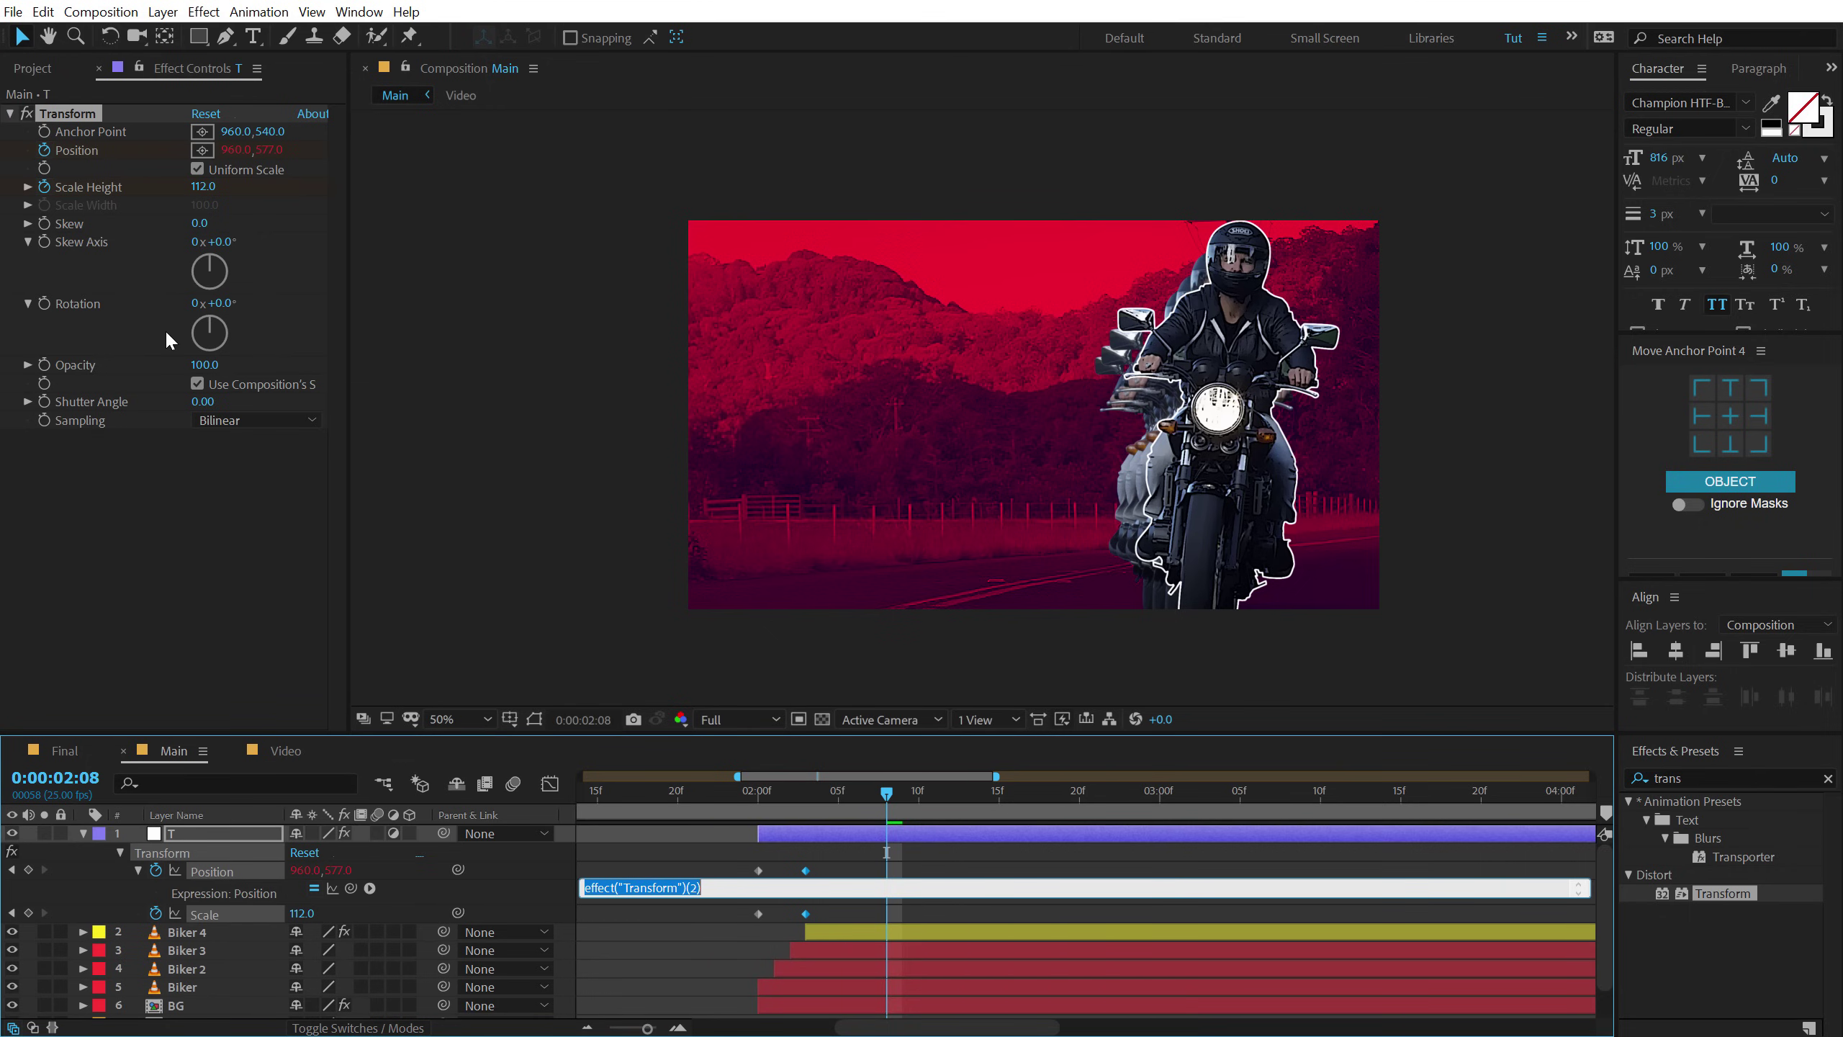
text(wiggle(3,10)
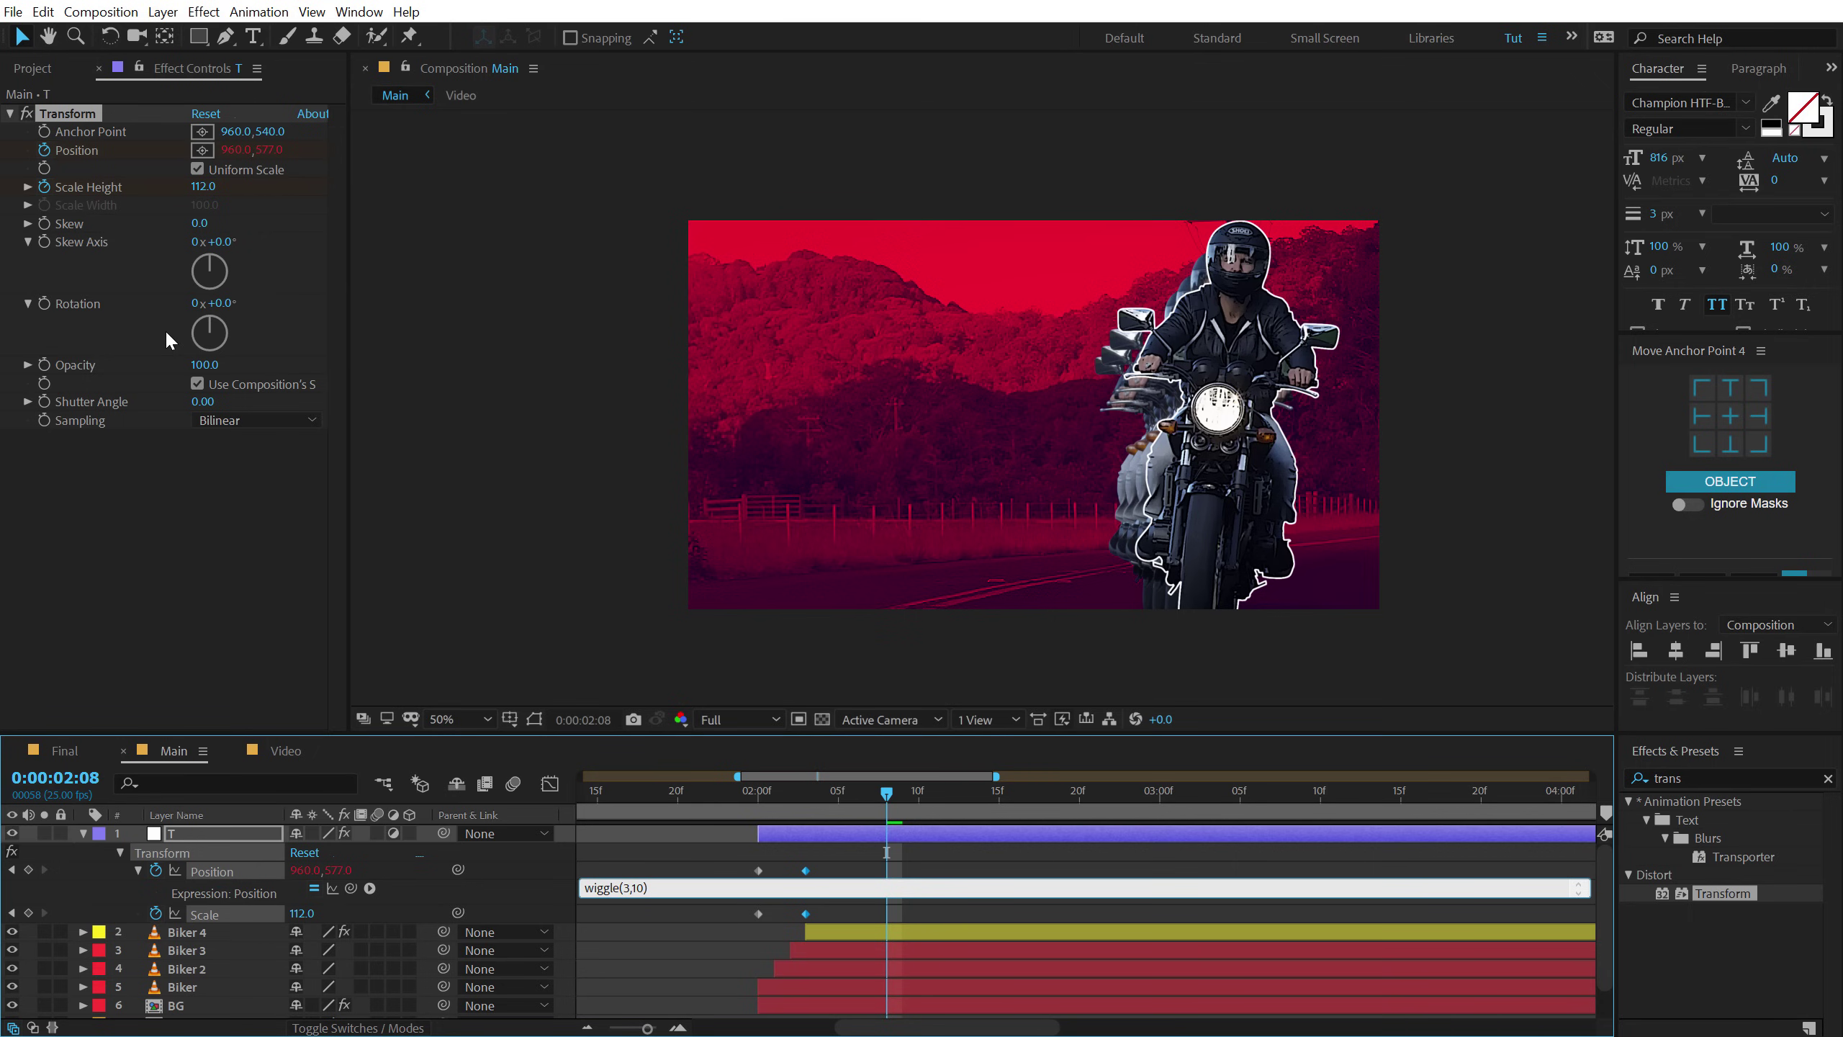
click(678, 849)
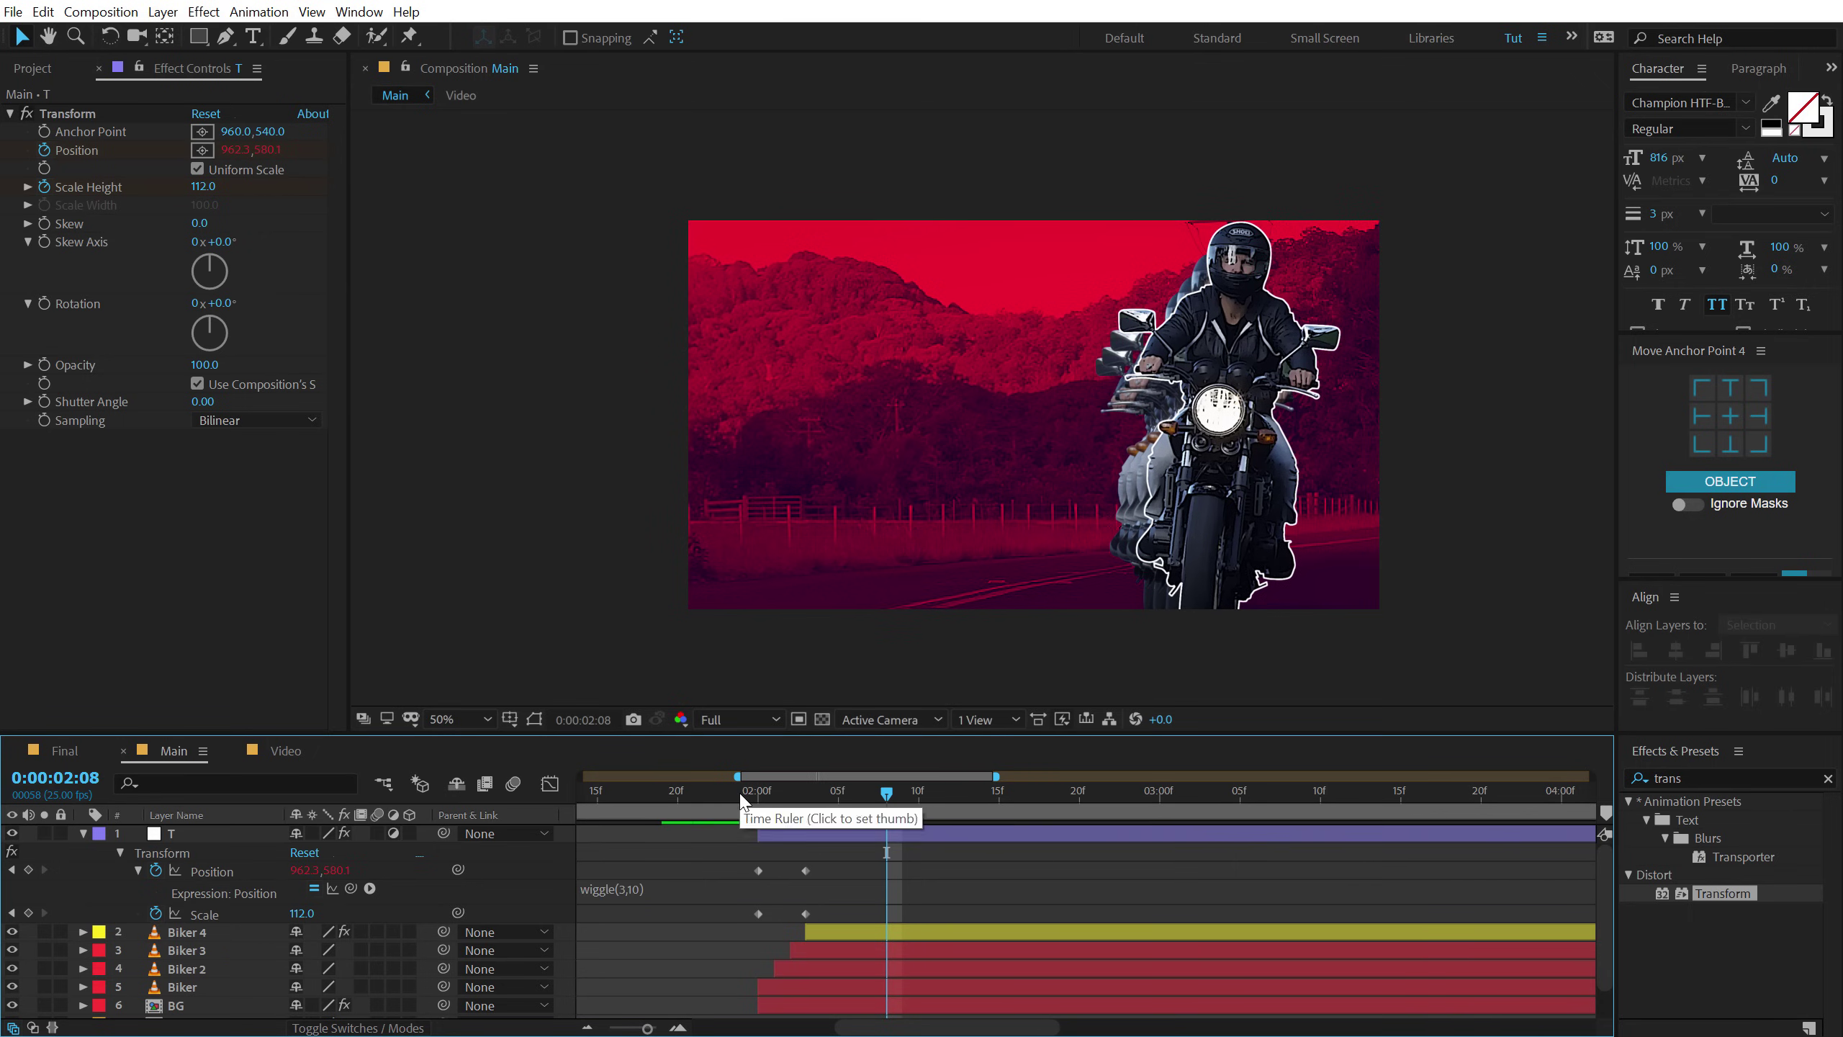
click(742, 792)
key(space)
drag(760, 798, 1079, 806)
key(space)
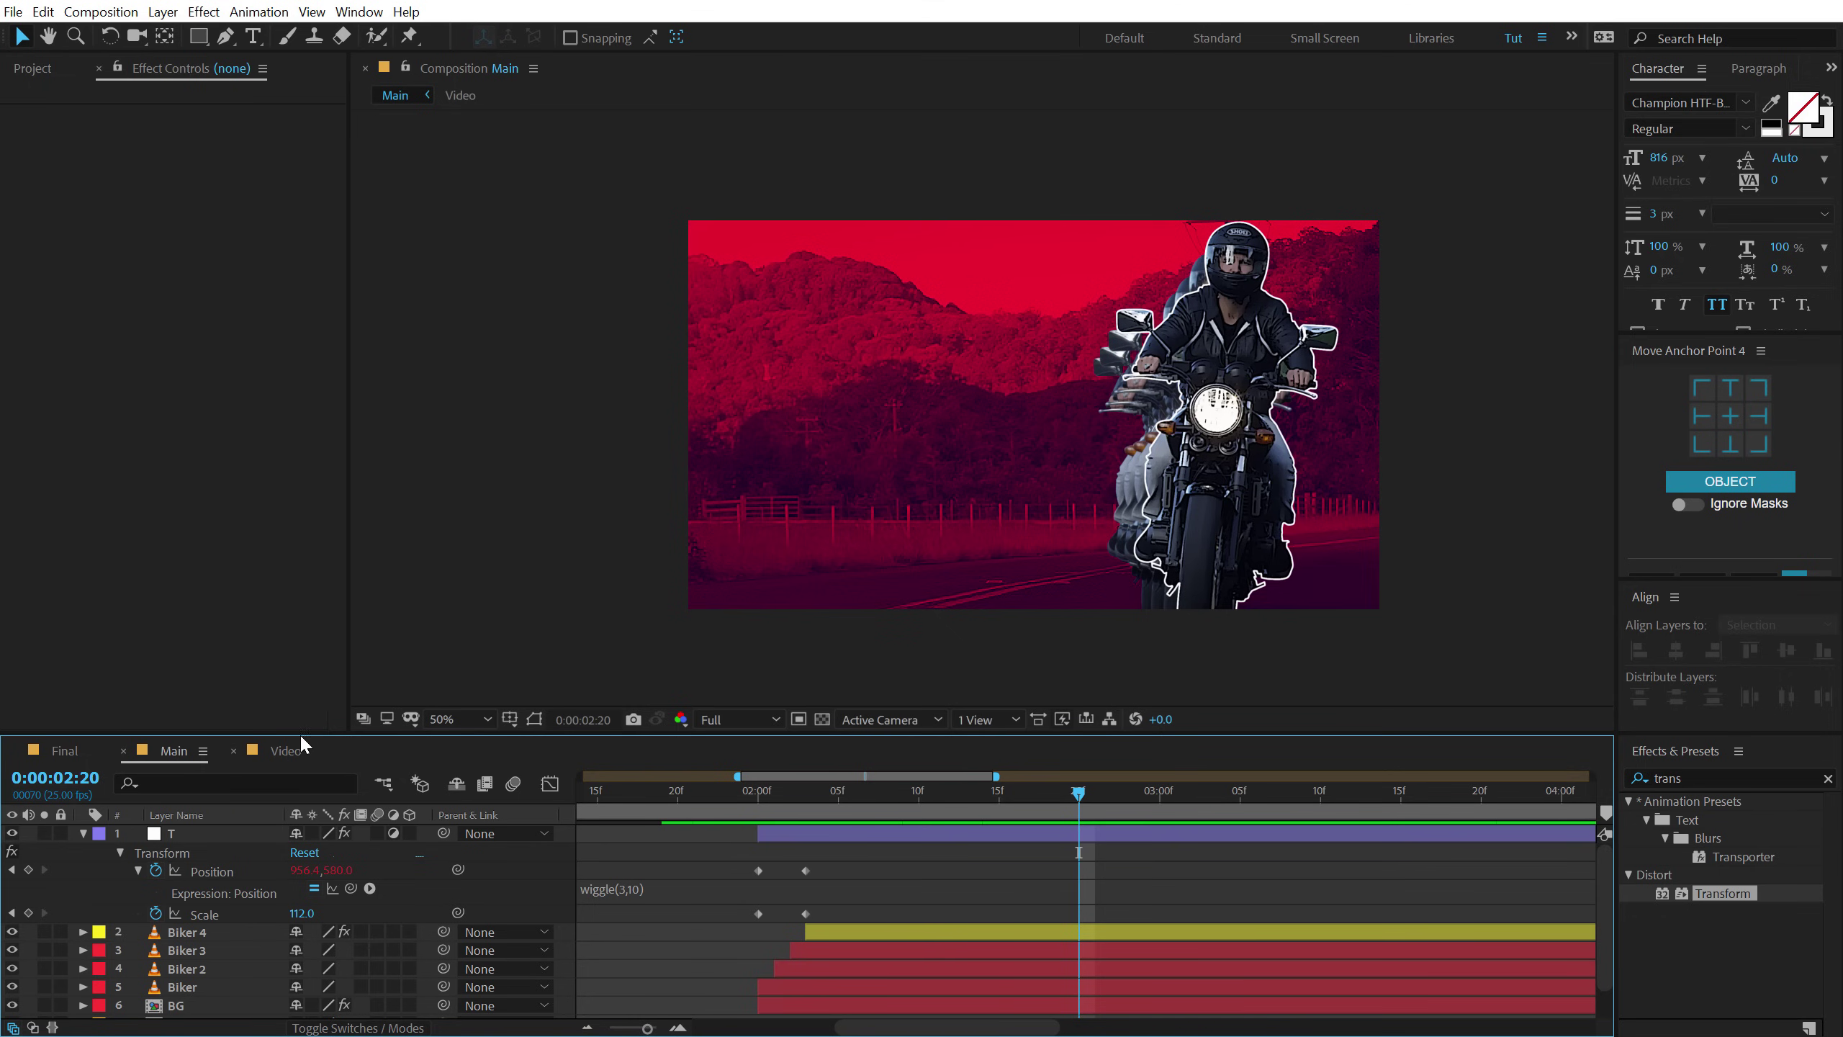
Start keyframing layer T's Rotation at 2:20.
click(179, 831)
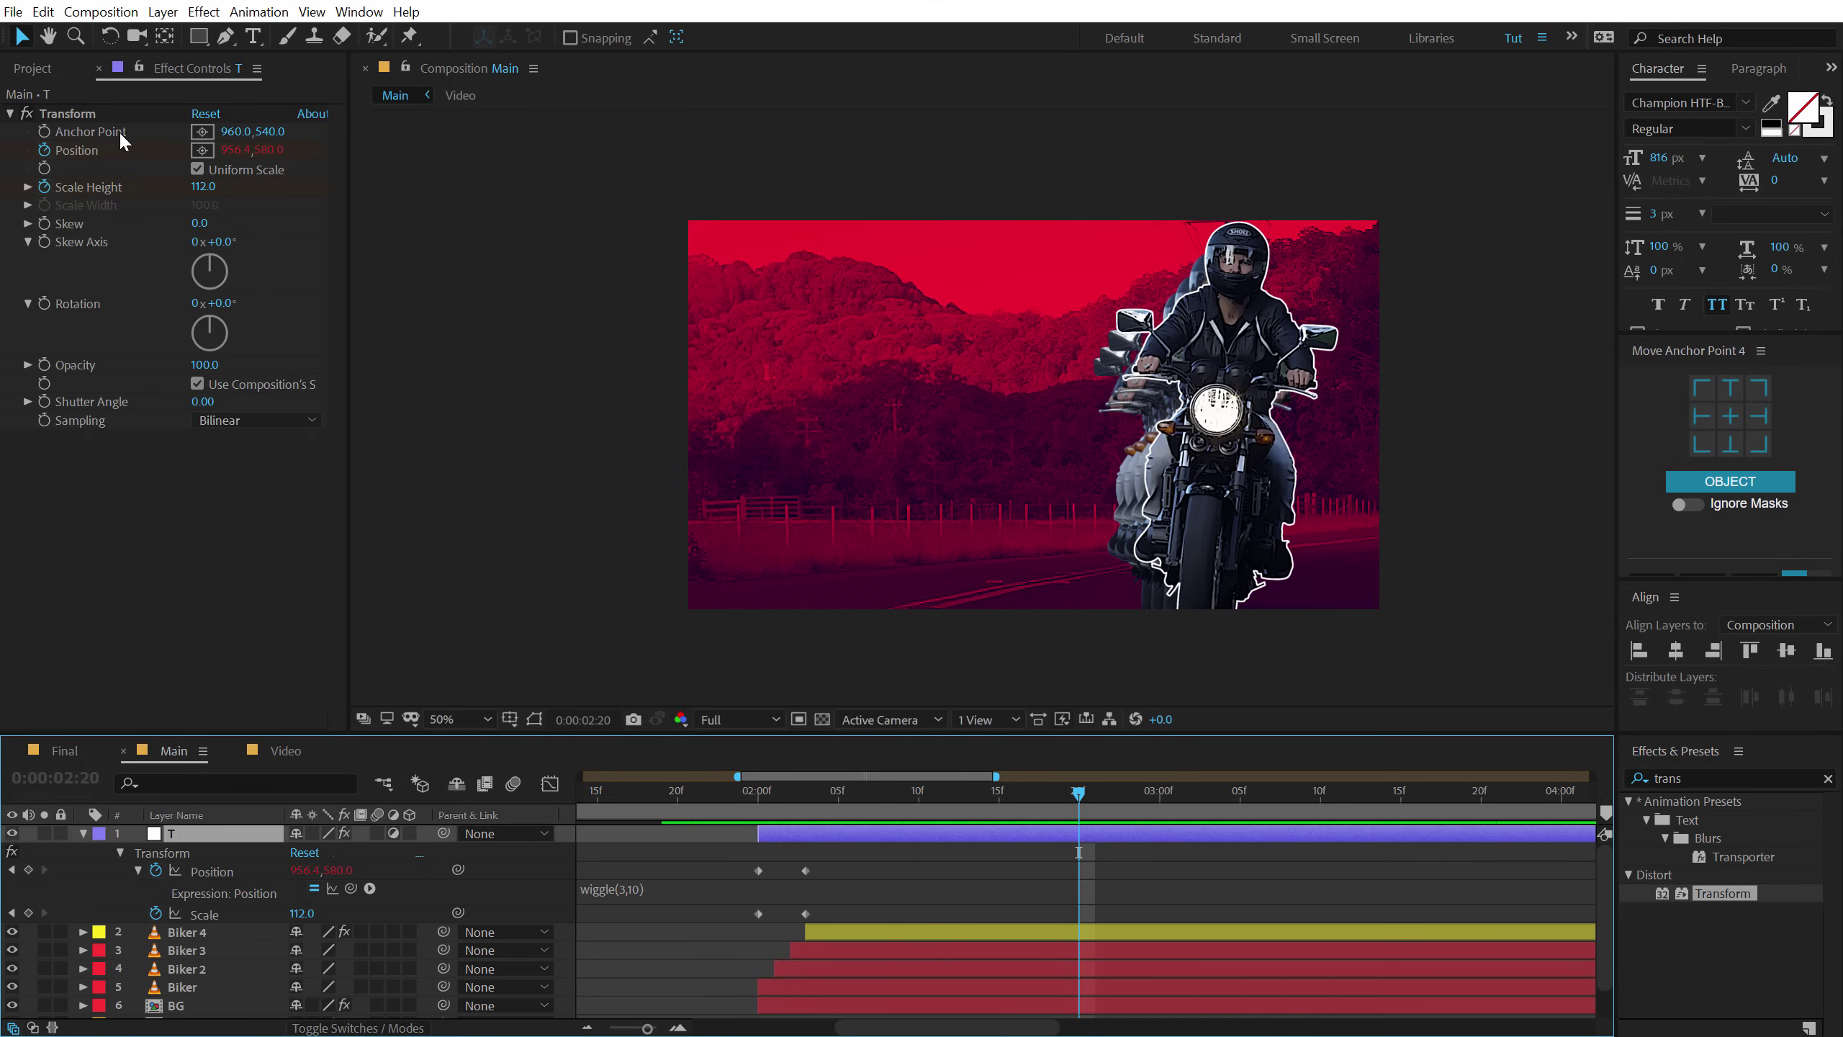
click(45, 305)
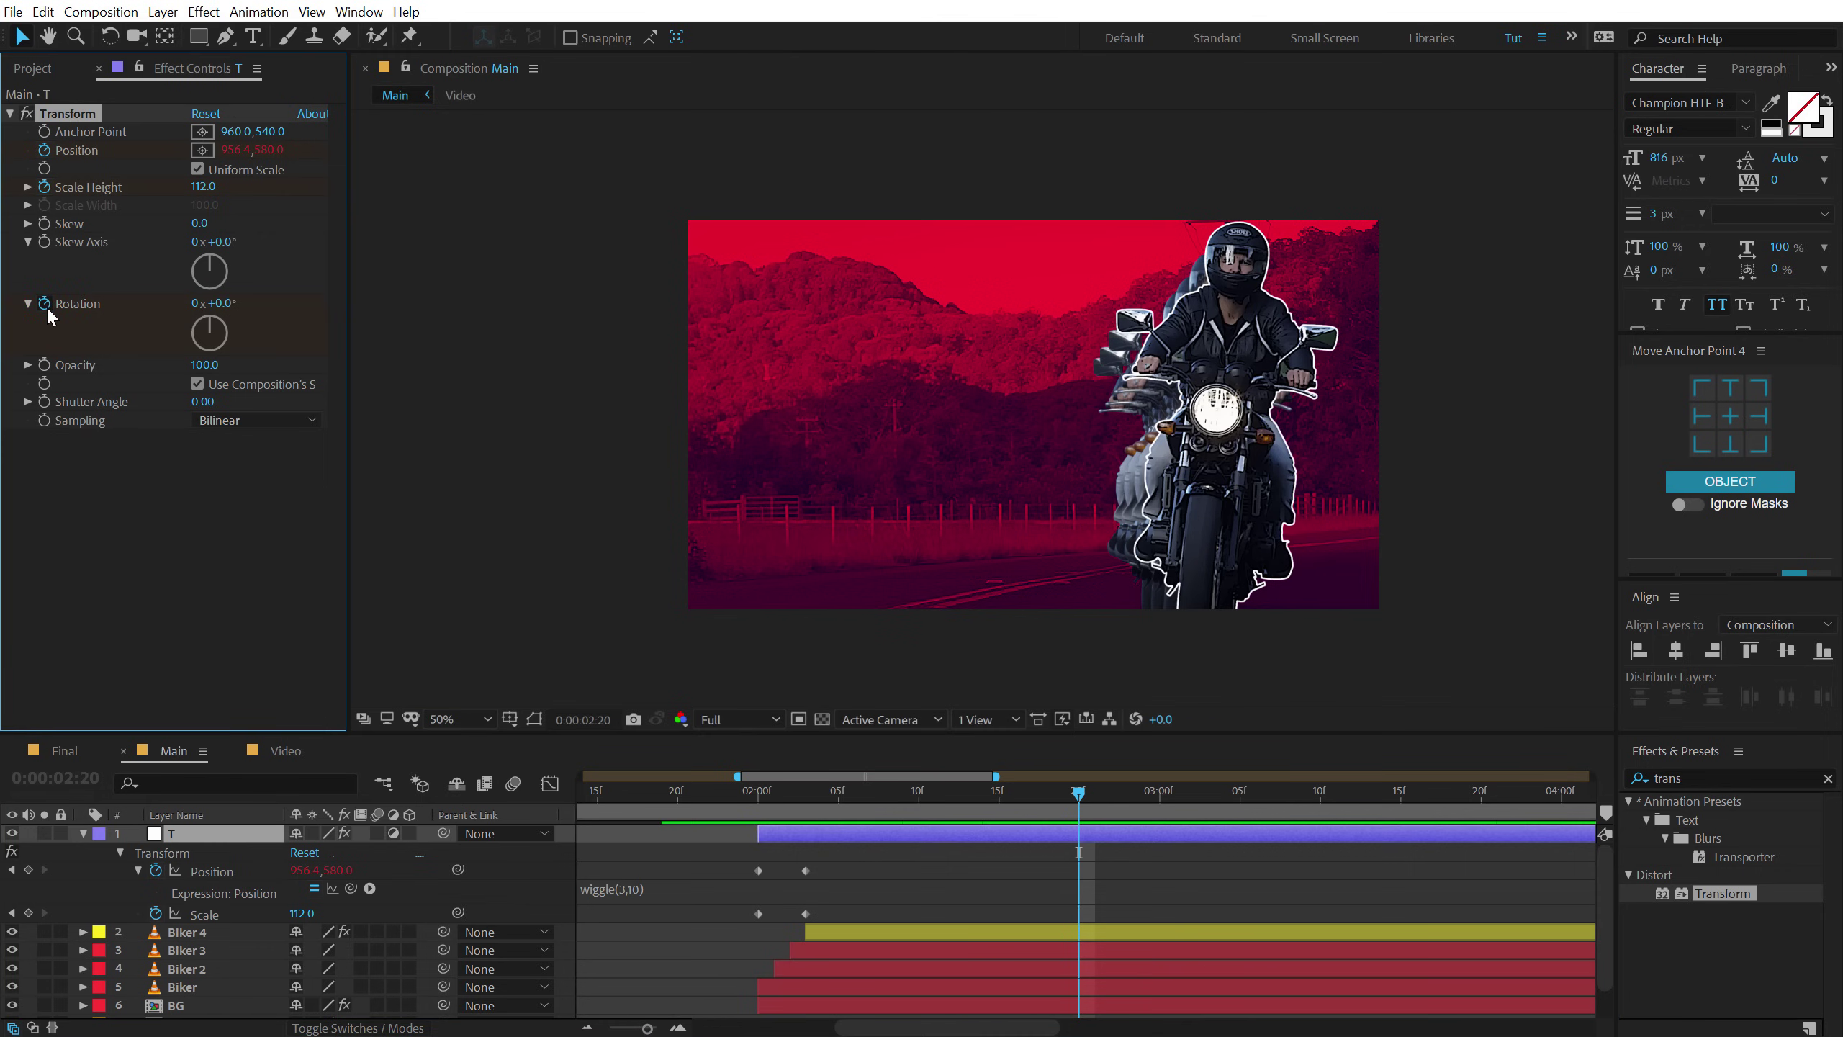
click(115, 832)
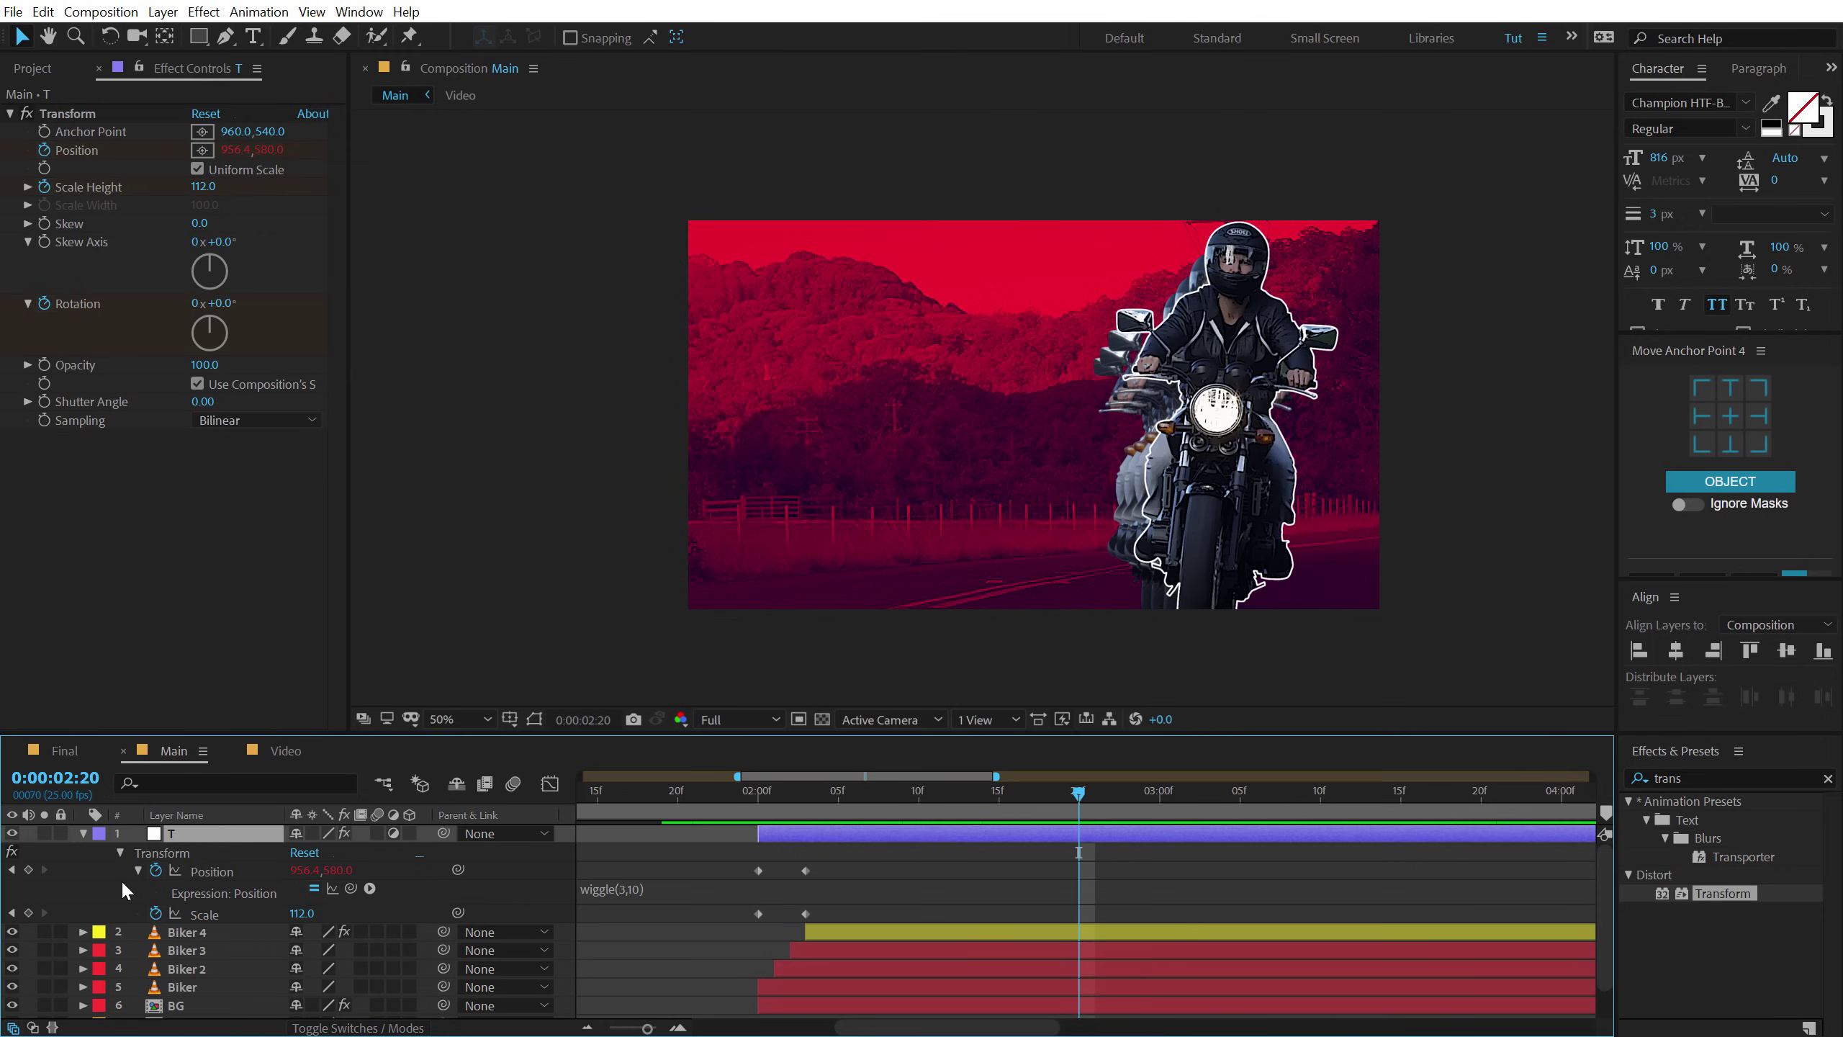
Key Scale and Position at 2:20, then at 3:00 tilt layer T to 6° and nudge Position up.
key(u)
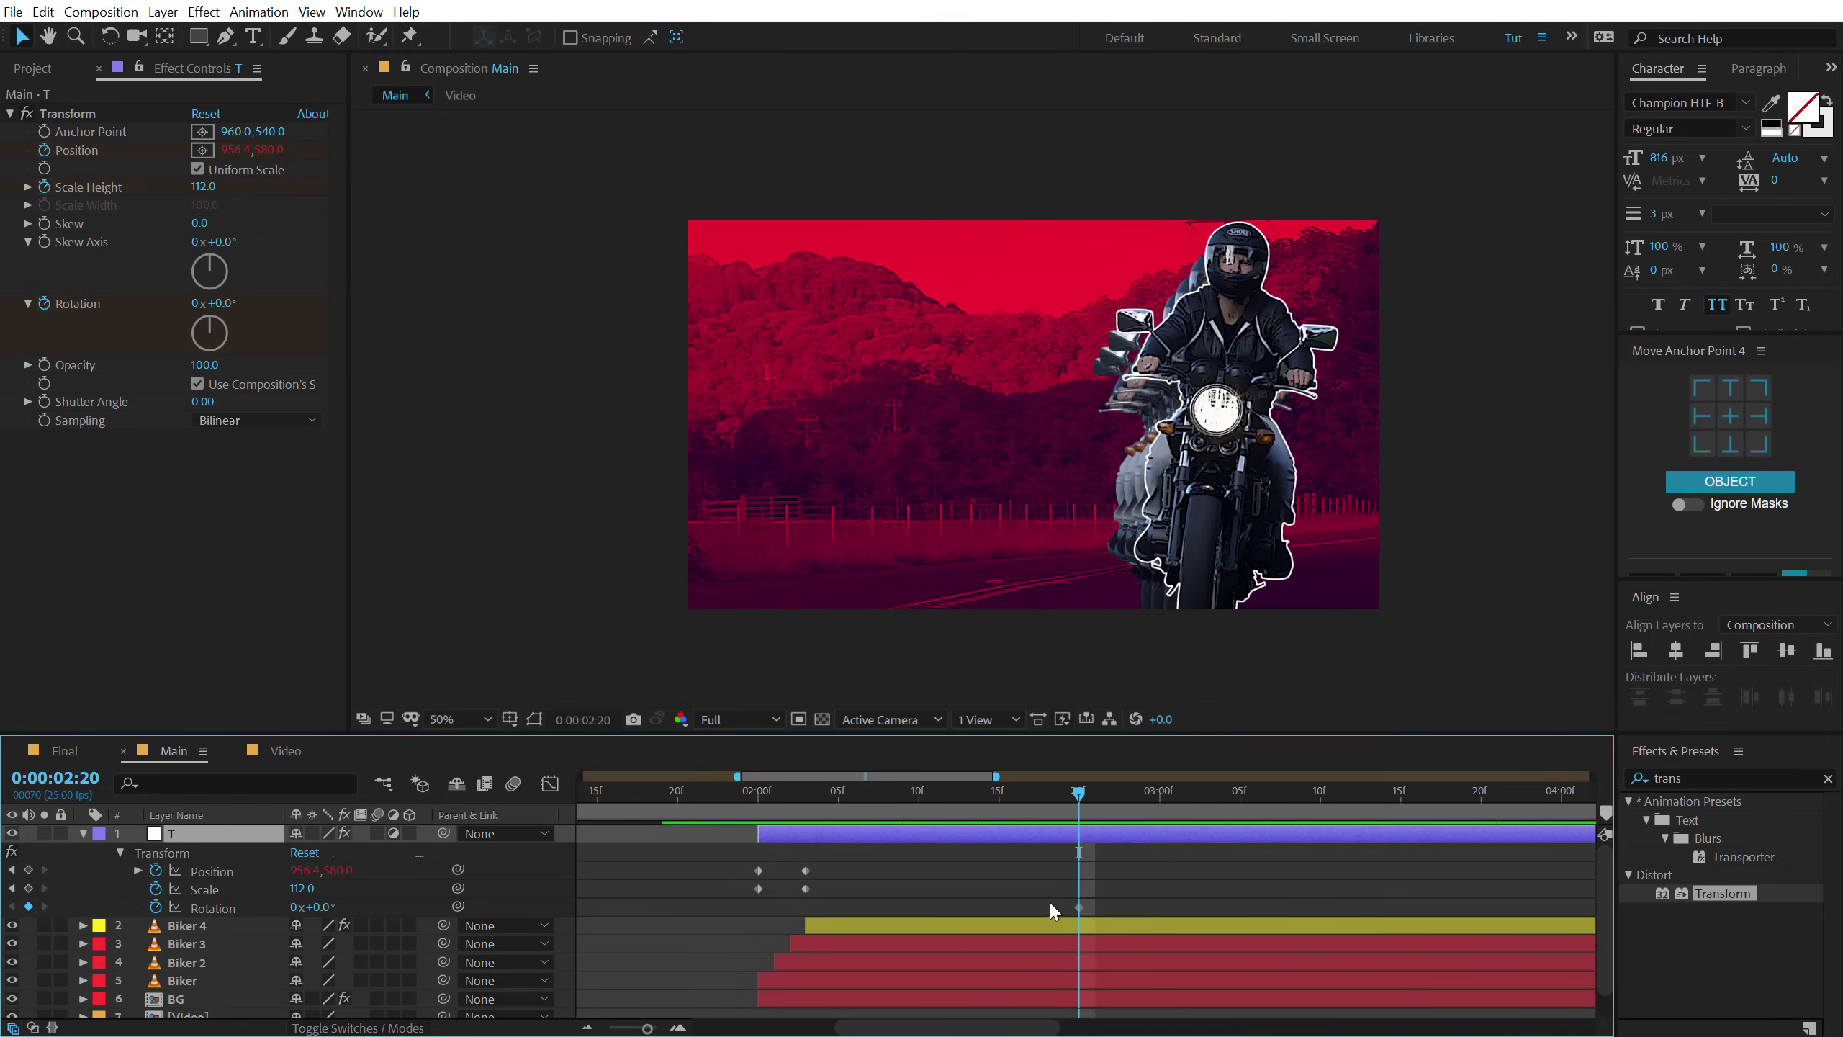
click(29, 887)
click(29, 869)
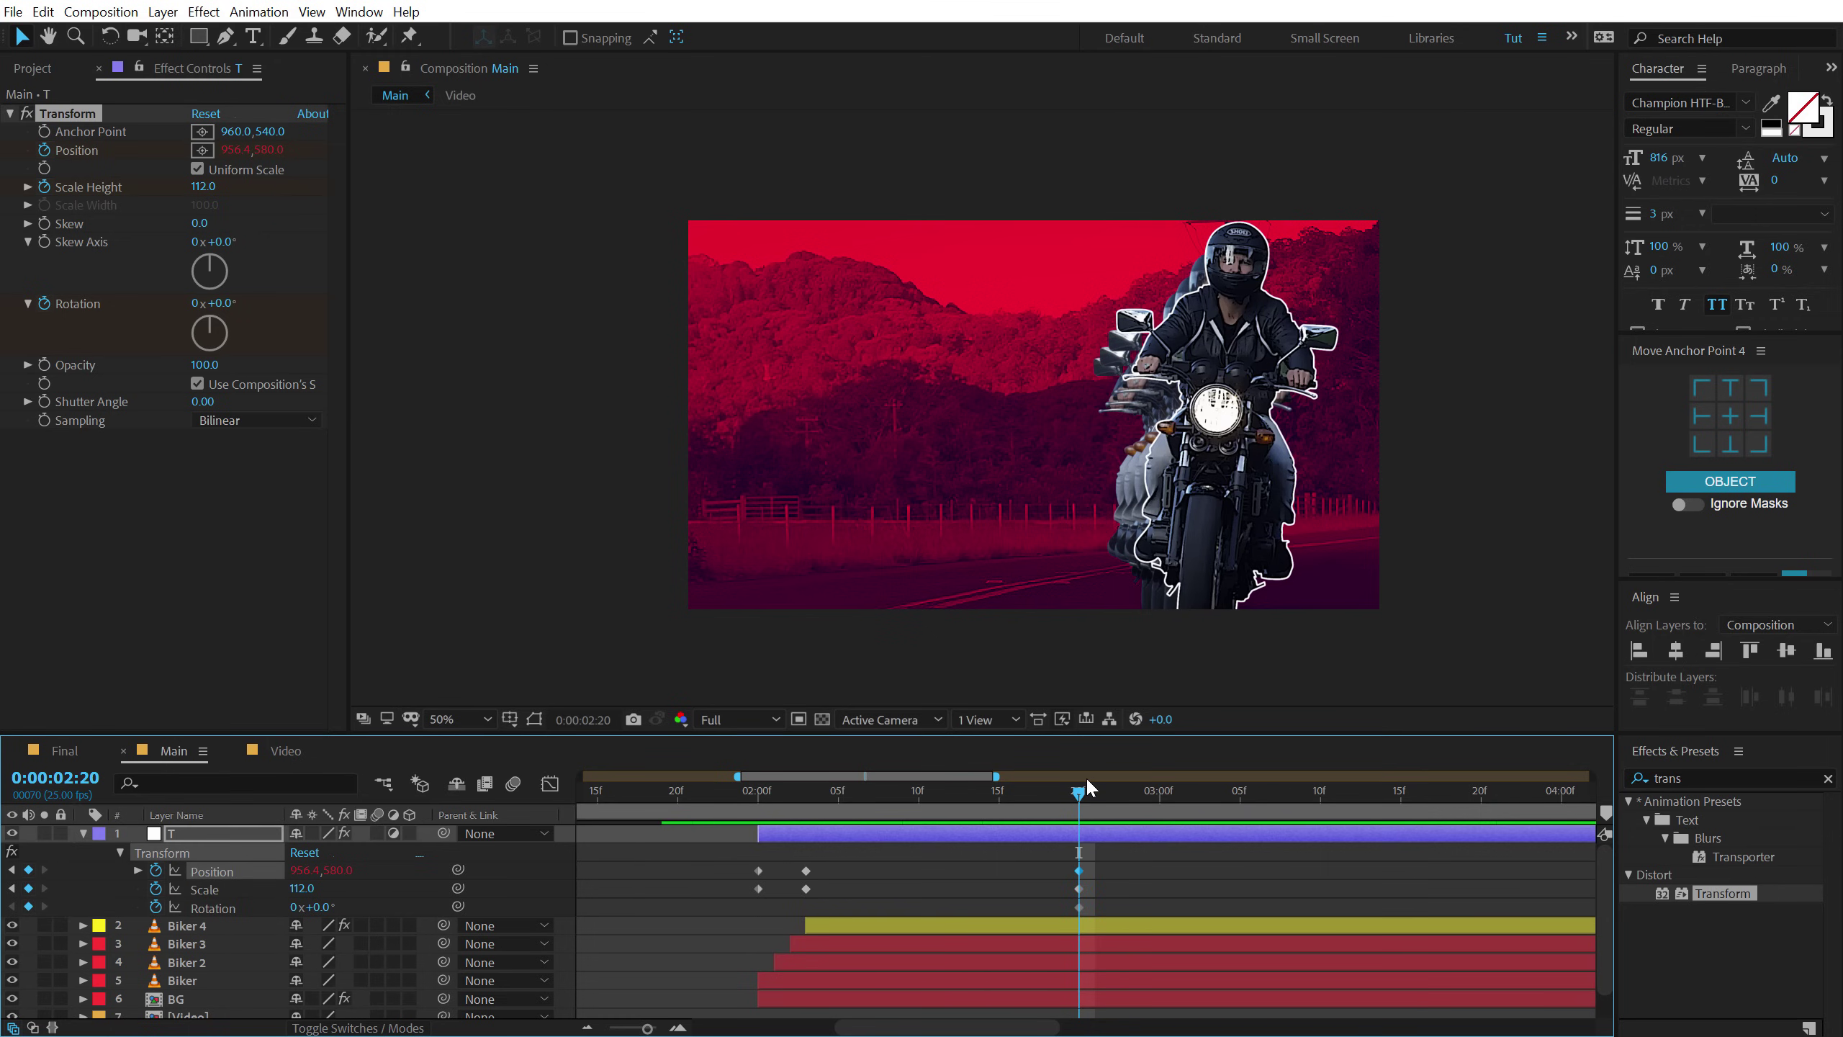
drag(1102, 795, 1160, 791)
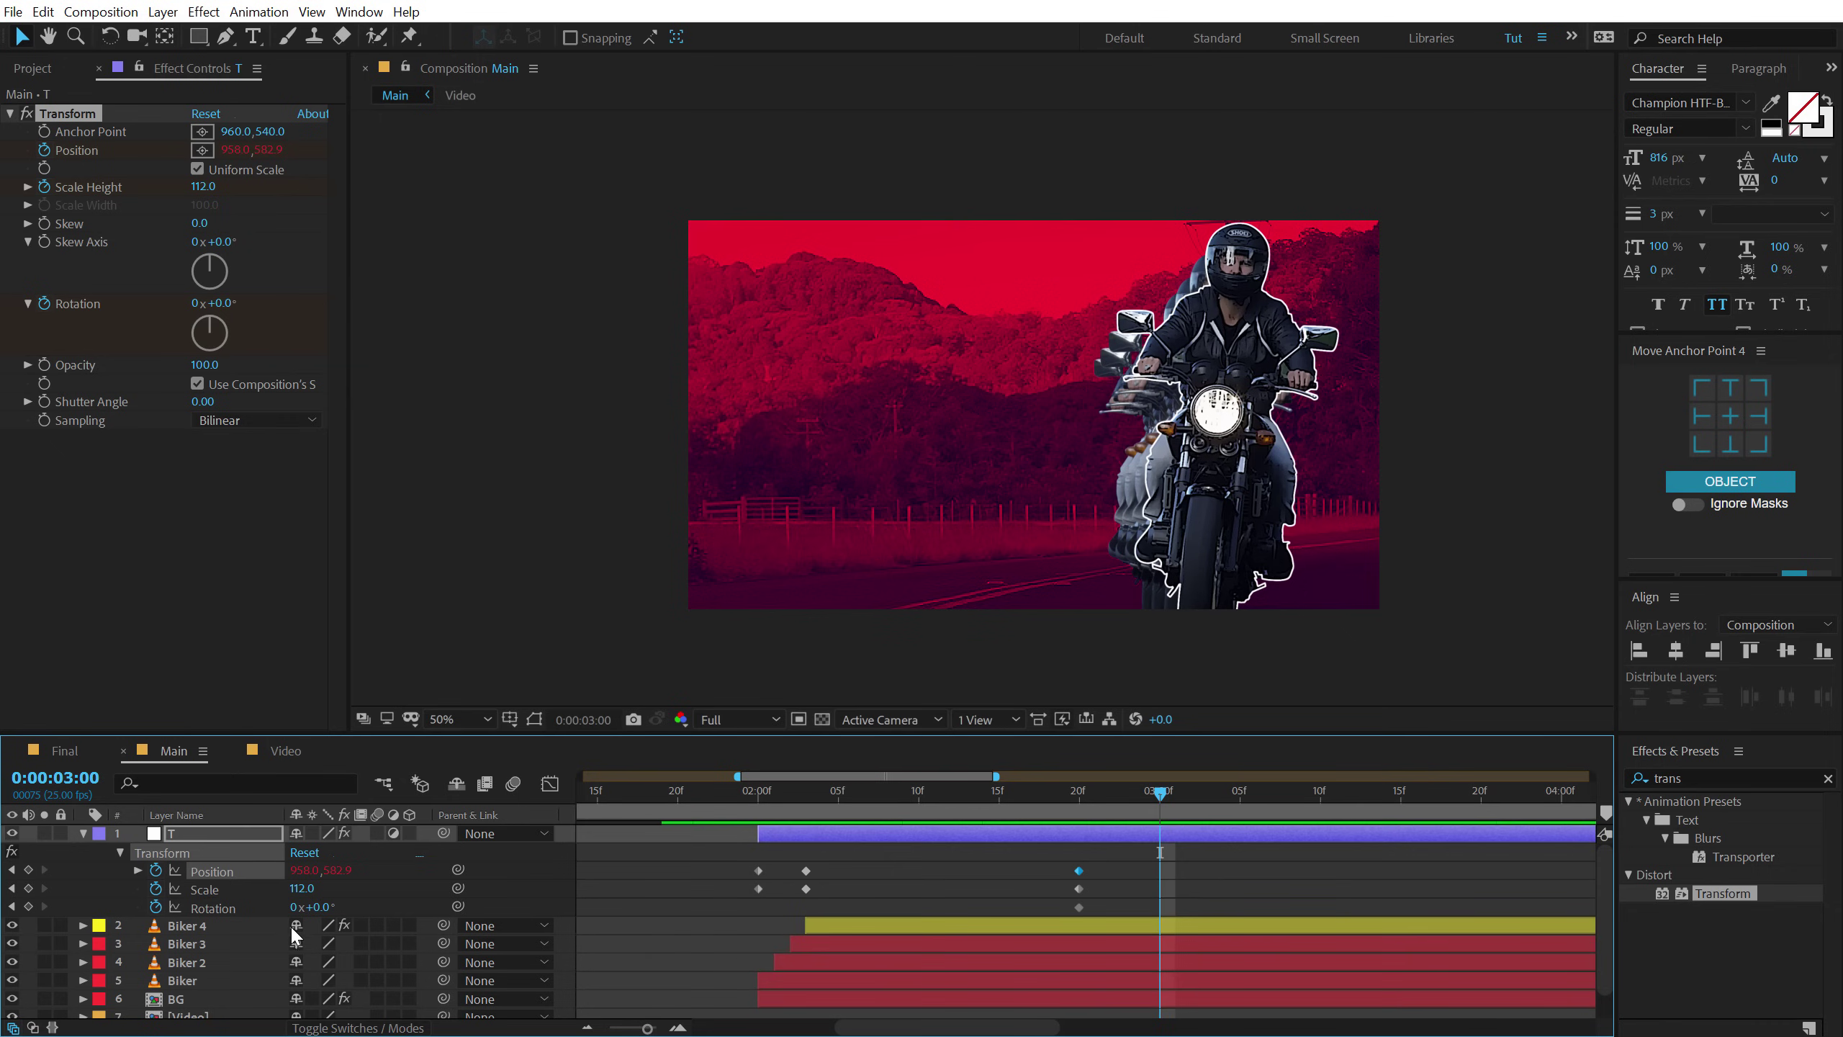
drag(317, 906, 319, 909)
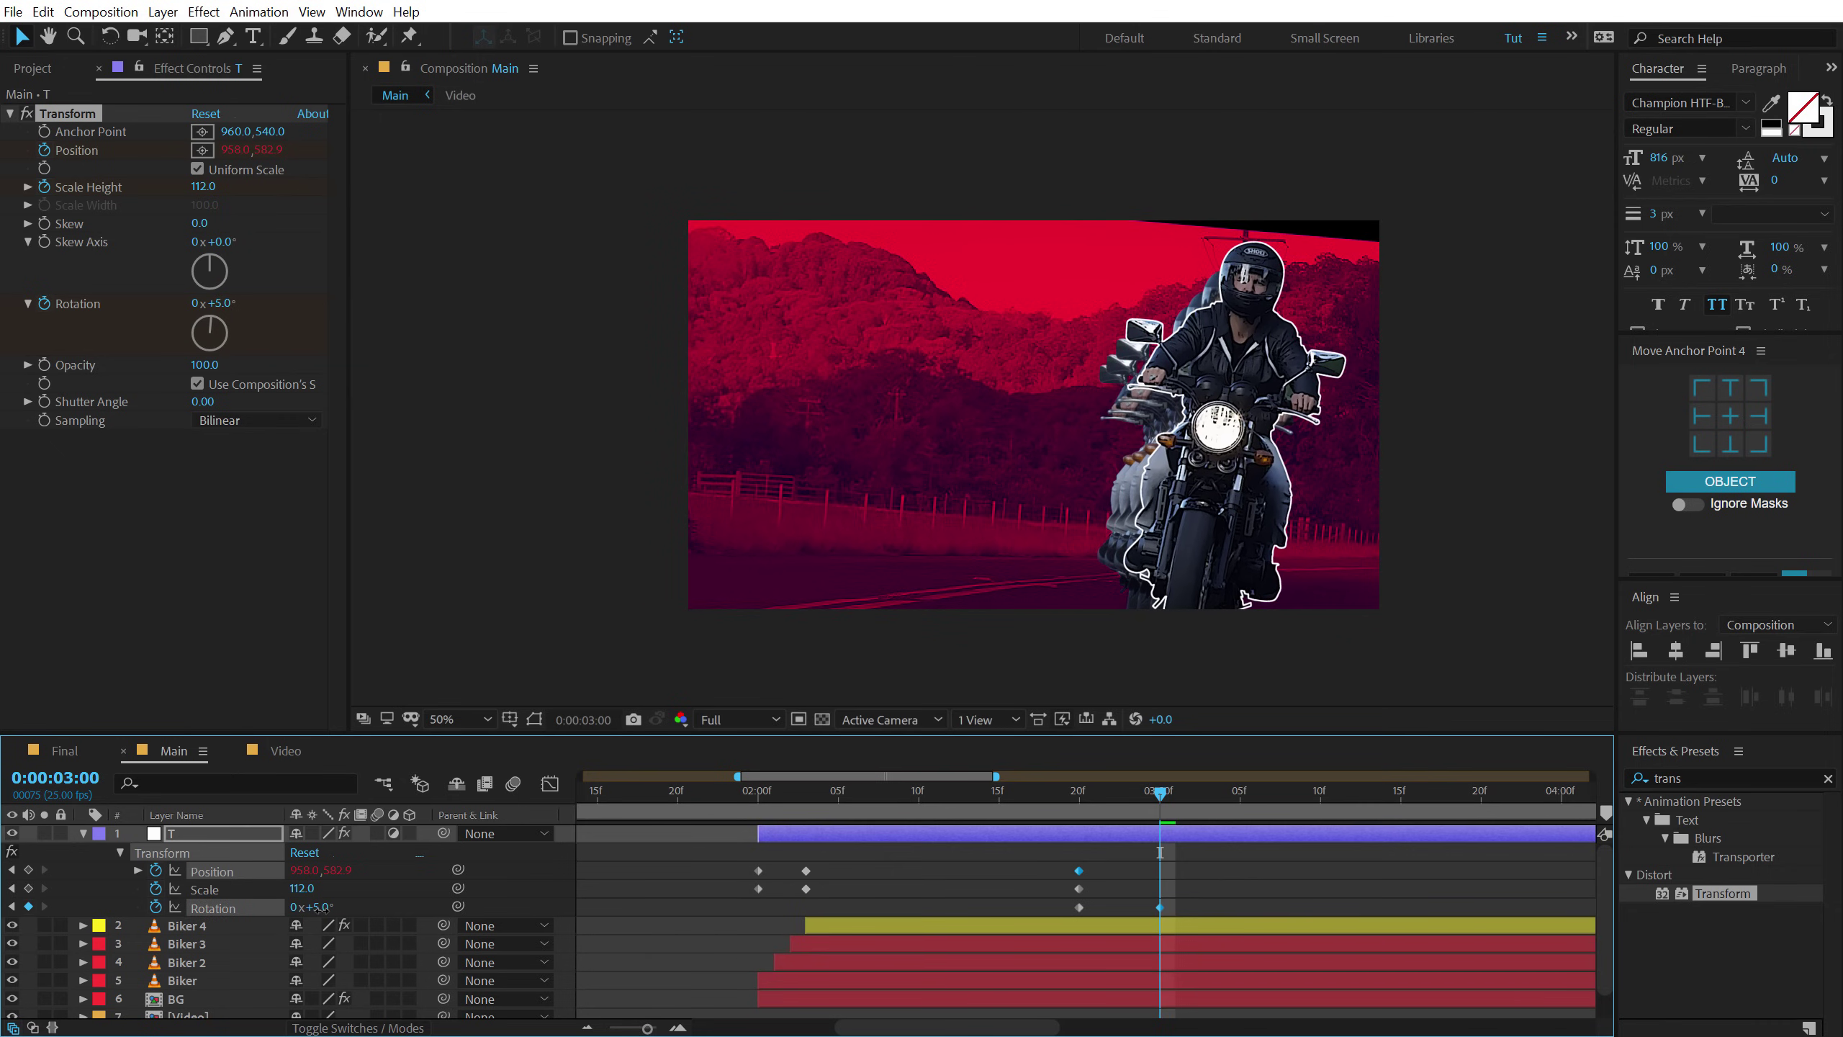
click(318, 907)
text(6)
key(Return)
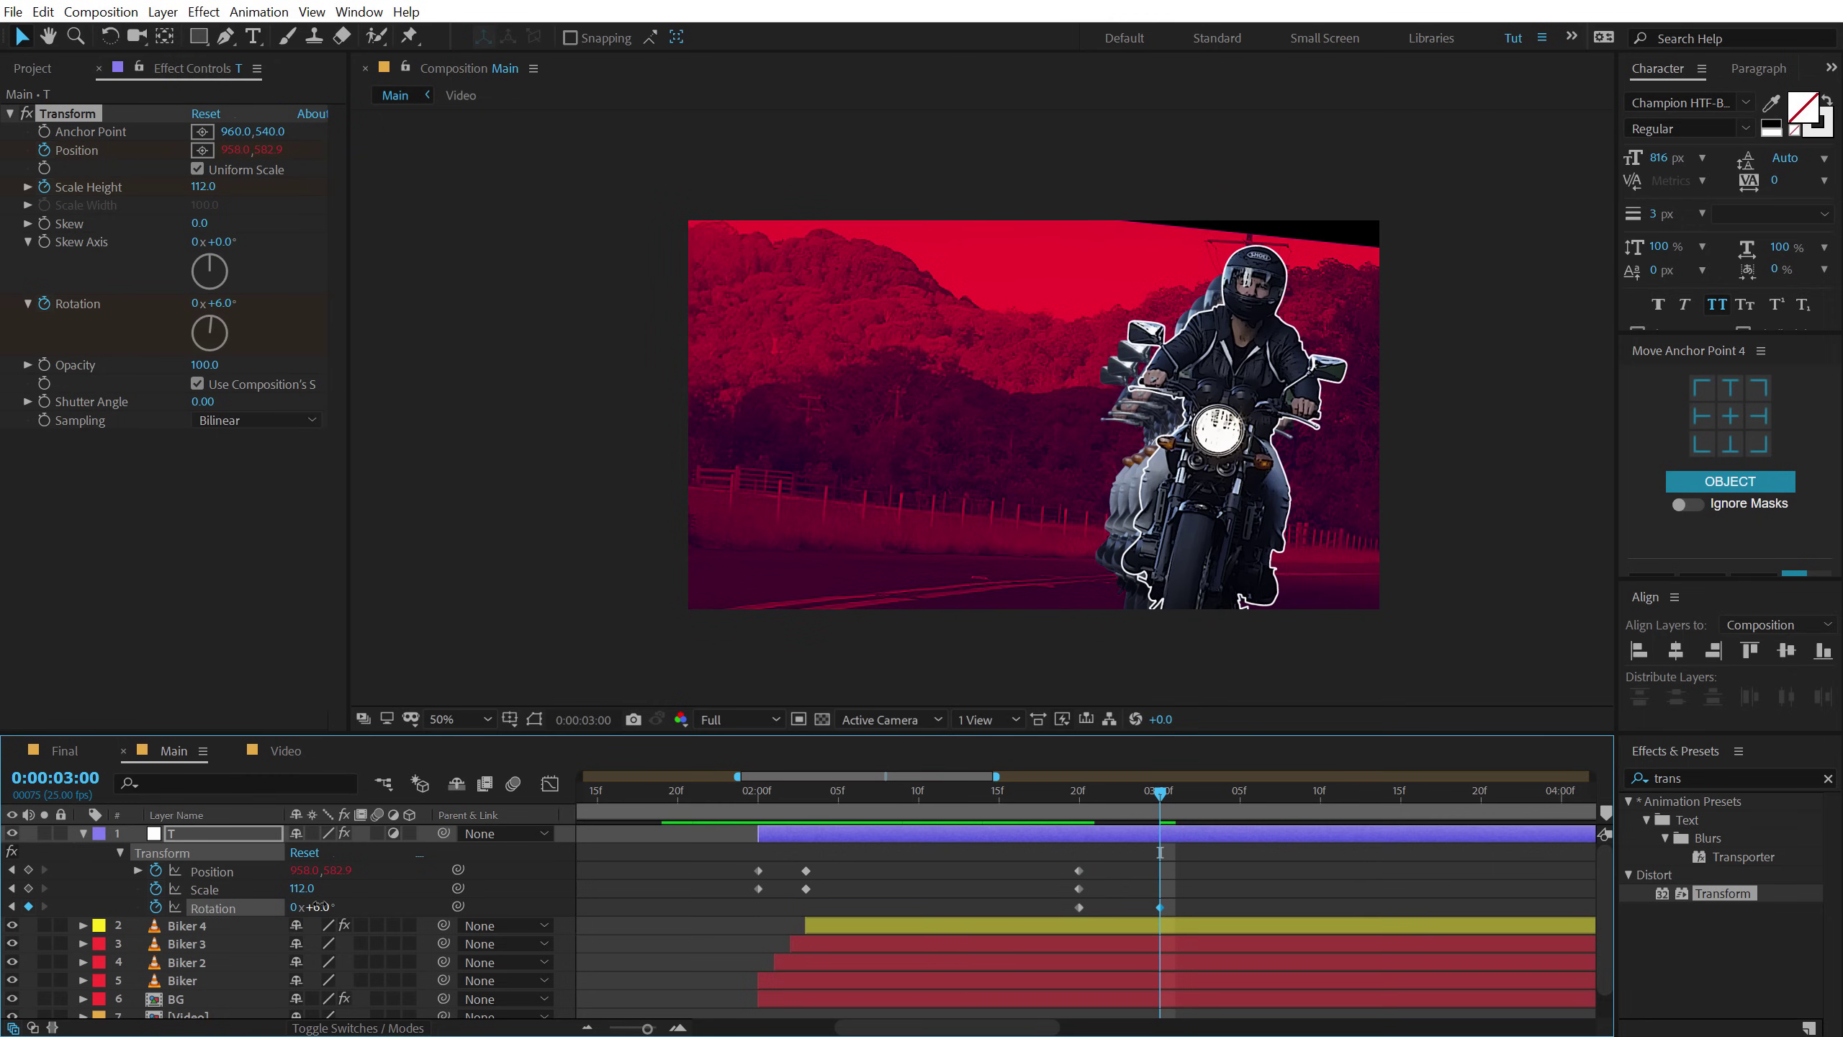
mouse_move(331, 874)
mouse_down()
mouse_move(290, 872)
mouse_move(303, 887)
mouse_up()
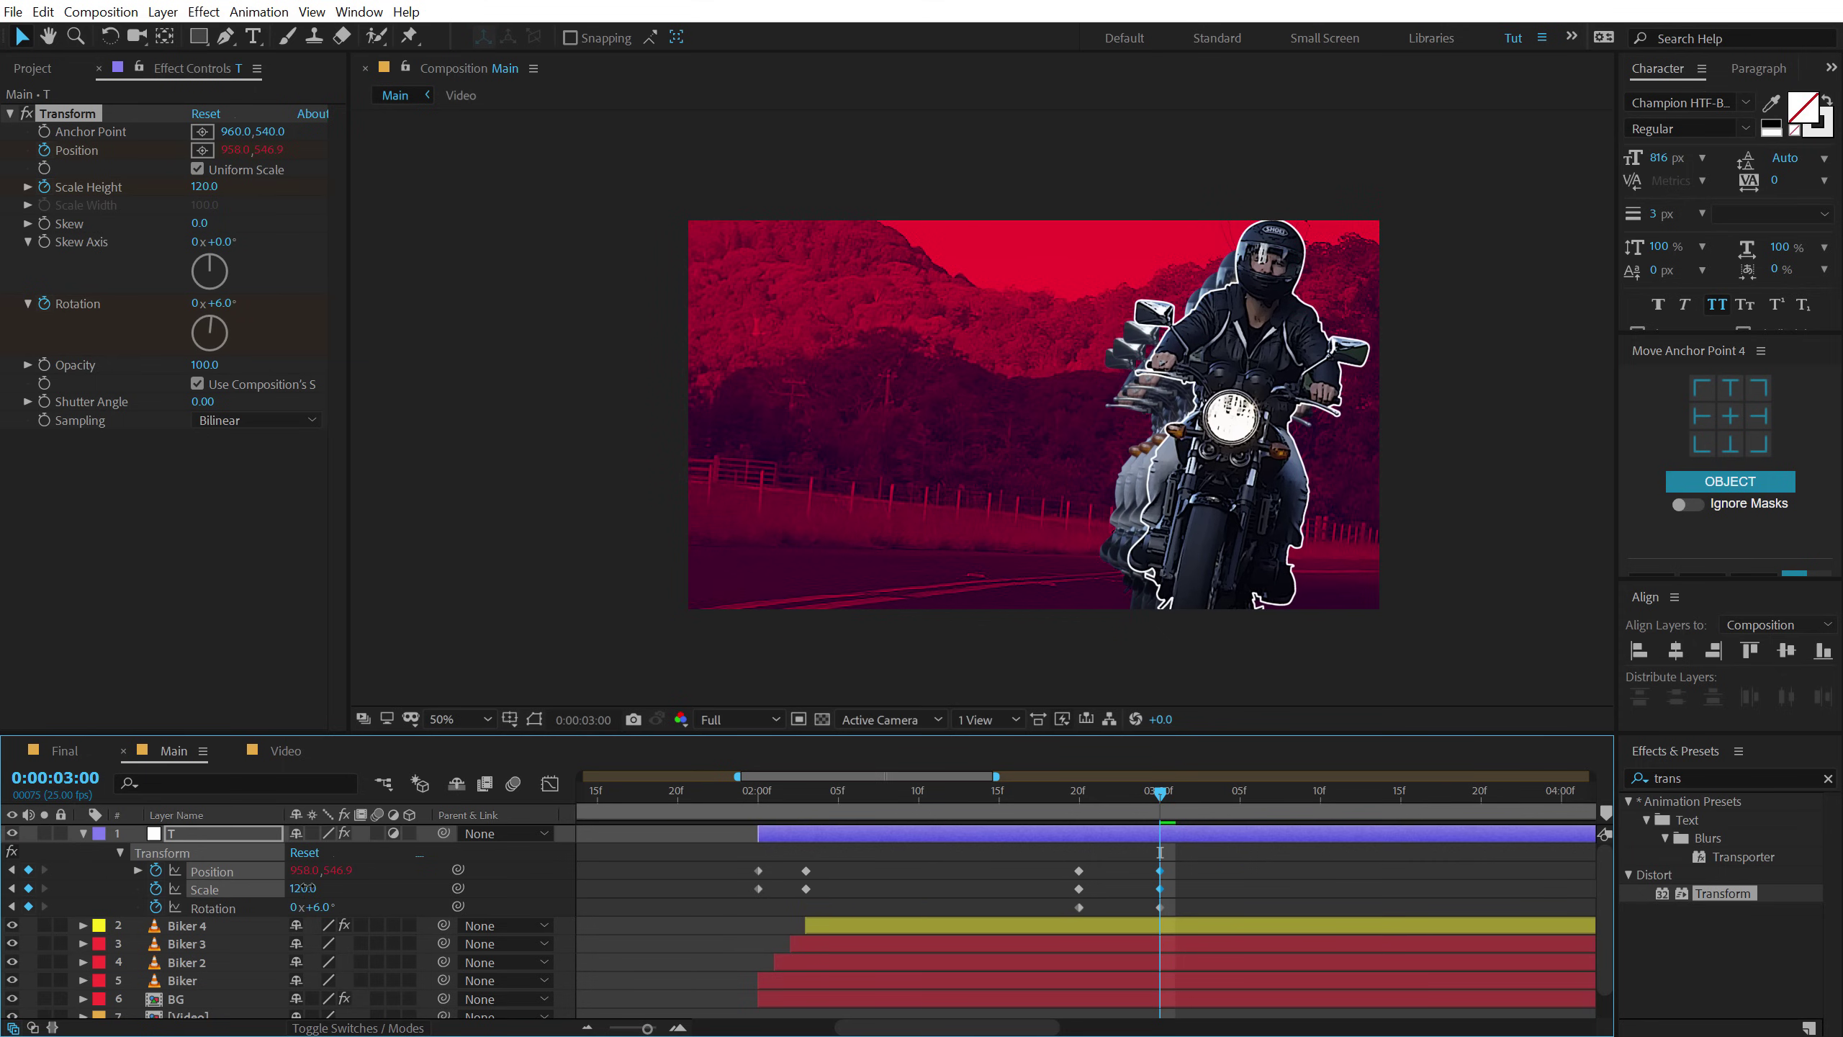
drag(1075, 806, 1162, 797)
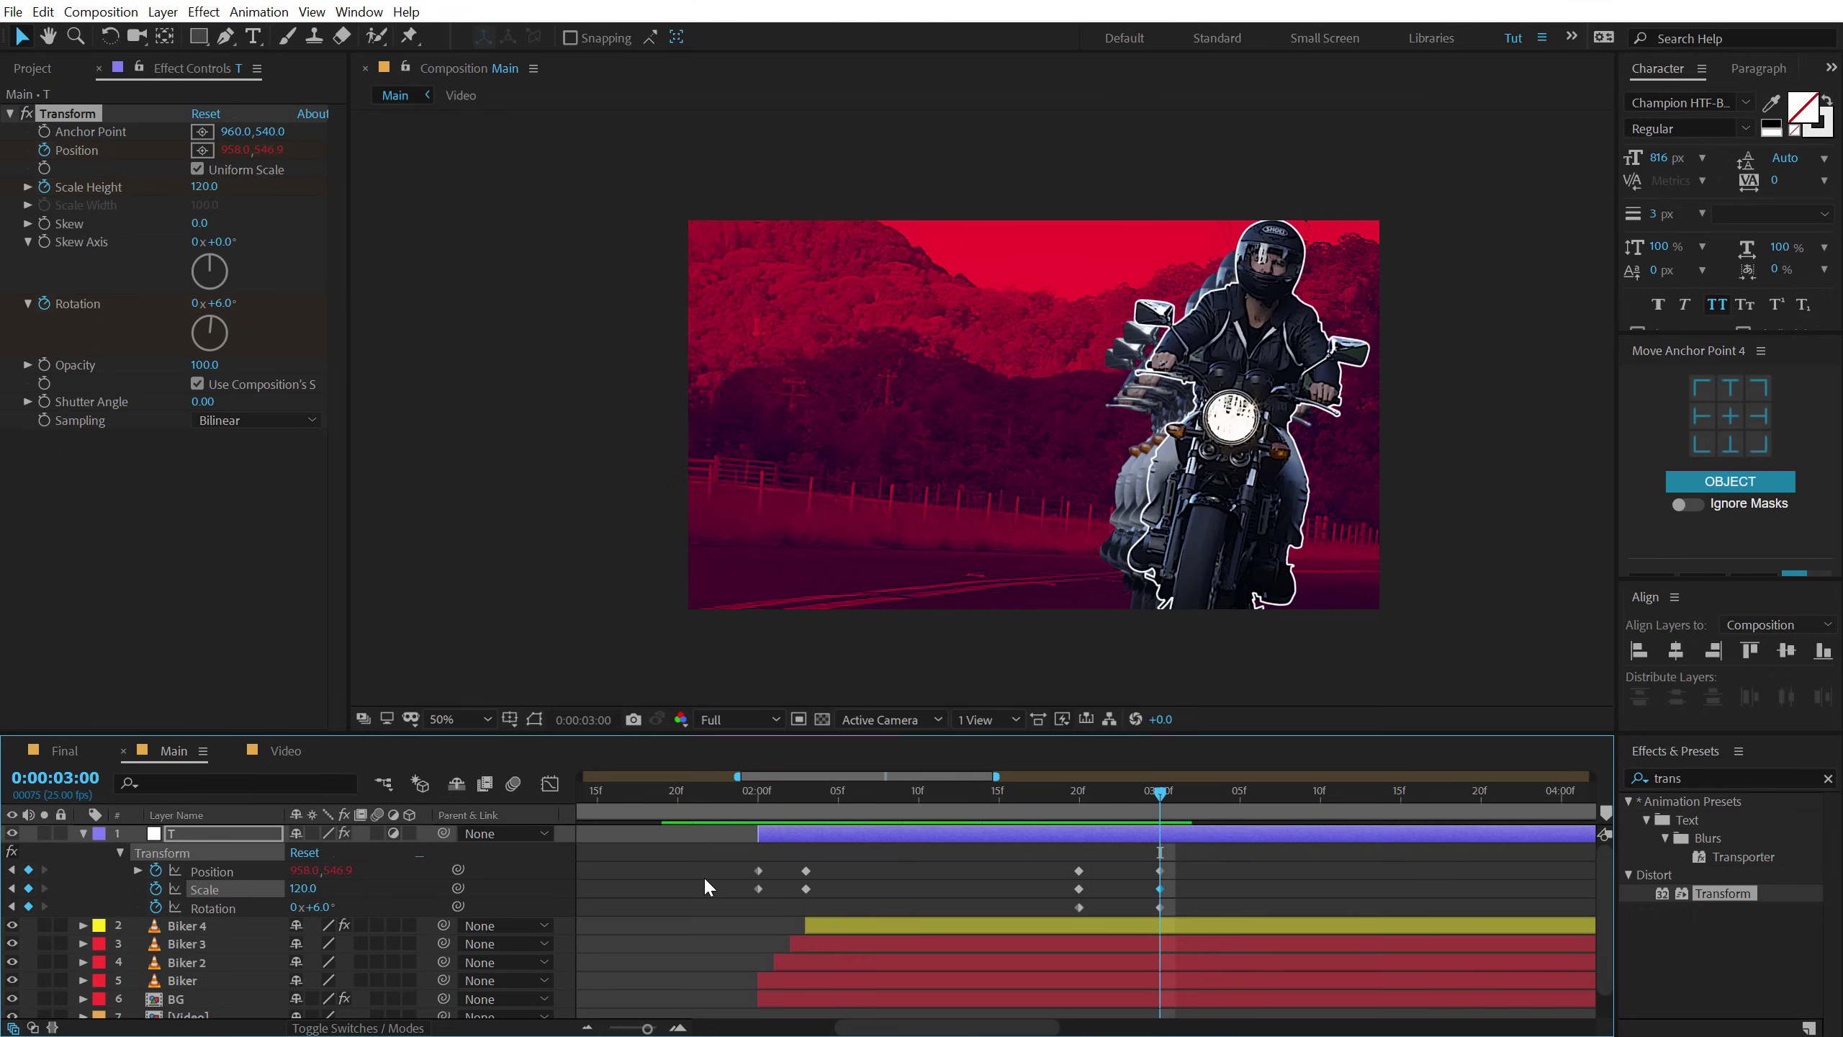
Hold Position, Scale and Rotation with keyframes at 3:20, then edit Rotation at 4:00.
scroll(703, 876, down, 1)
drag(1034, 795, 1080, 807)
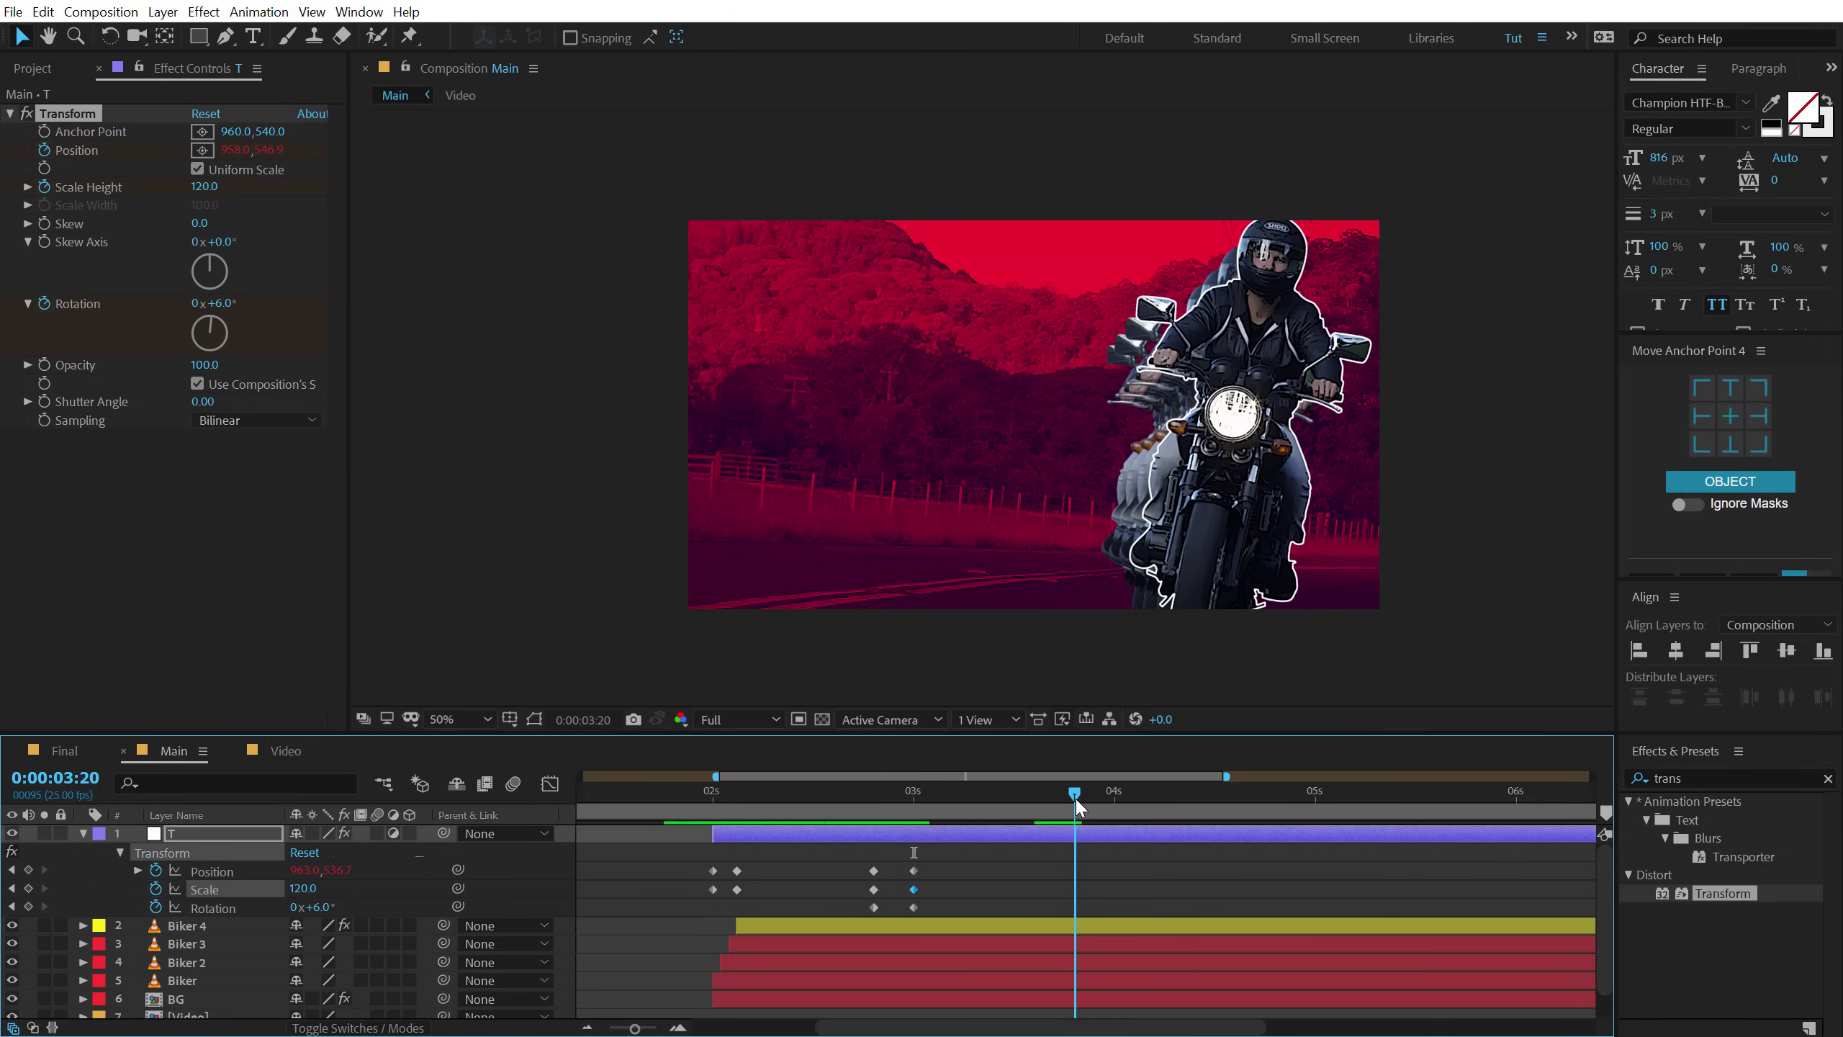
click(28, 869)
click(28, 887)
click(29, 906)
drag(1076, 807, 1114, 802)
click(319, 909)
At 04:00, return T's Transform to Rotation 0, Scale 100 and Position 960, 540.
text(0)
key(Return)
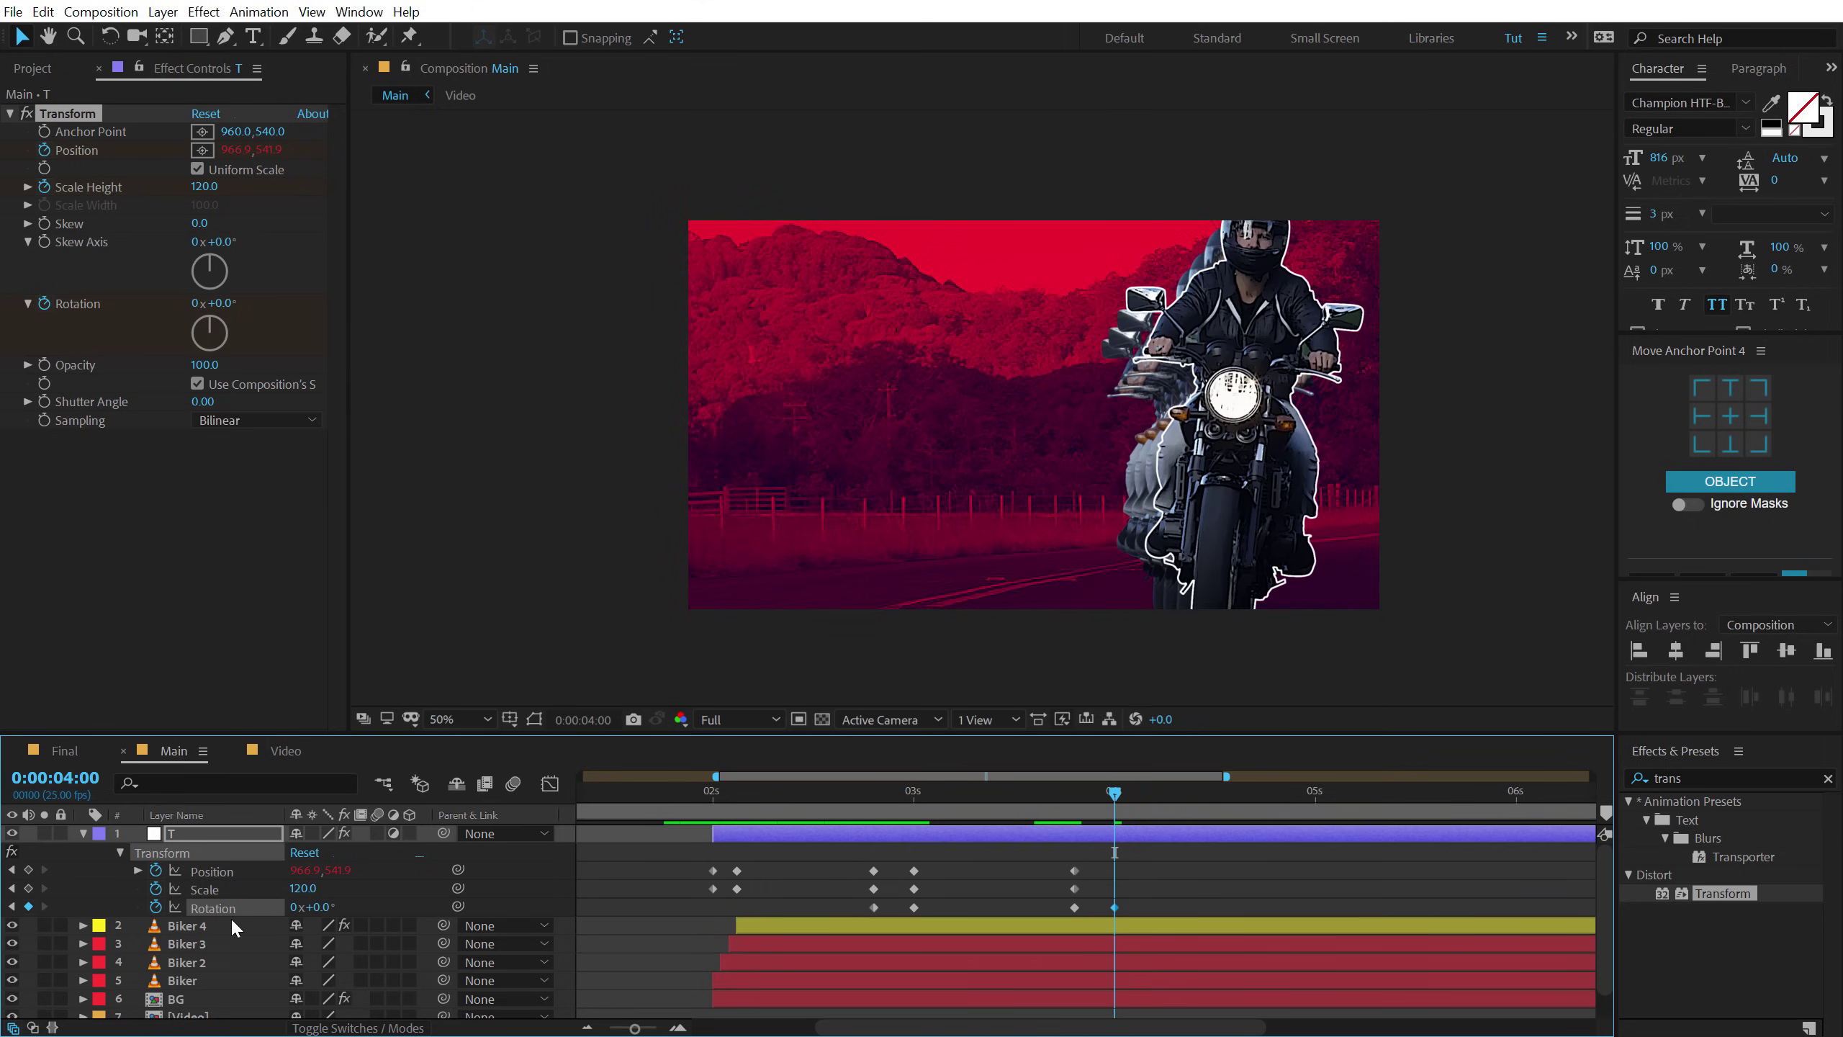
click(305, 887)
key(Return)
click(305, 870)
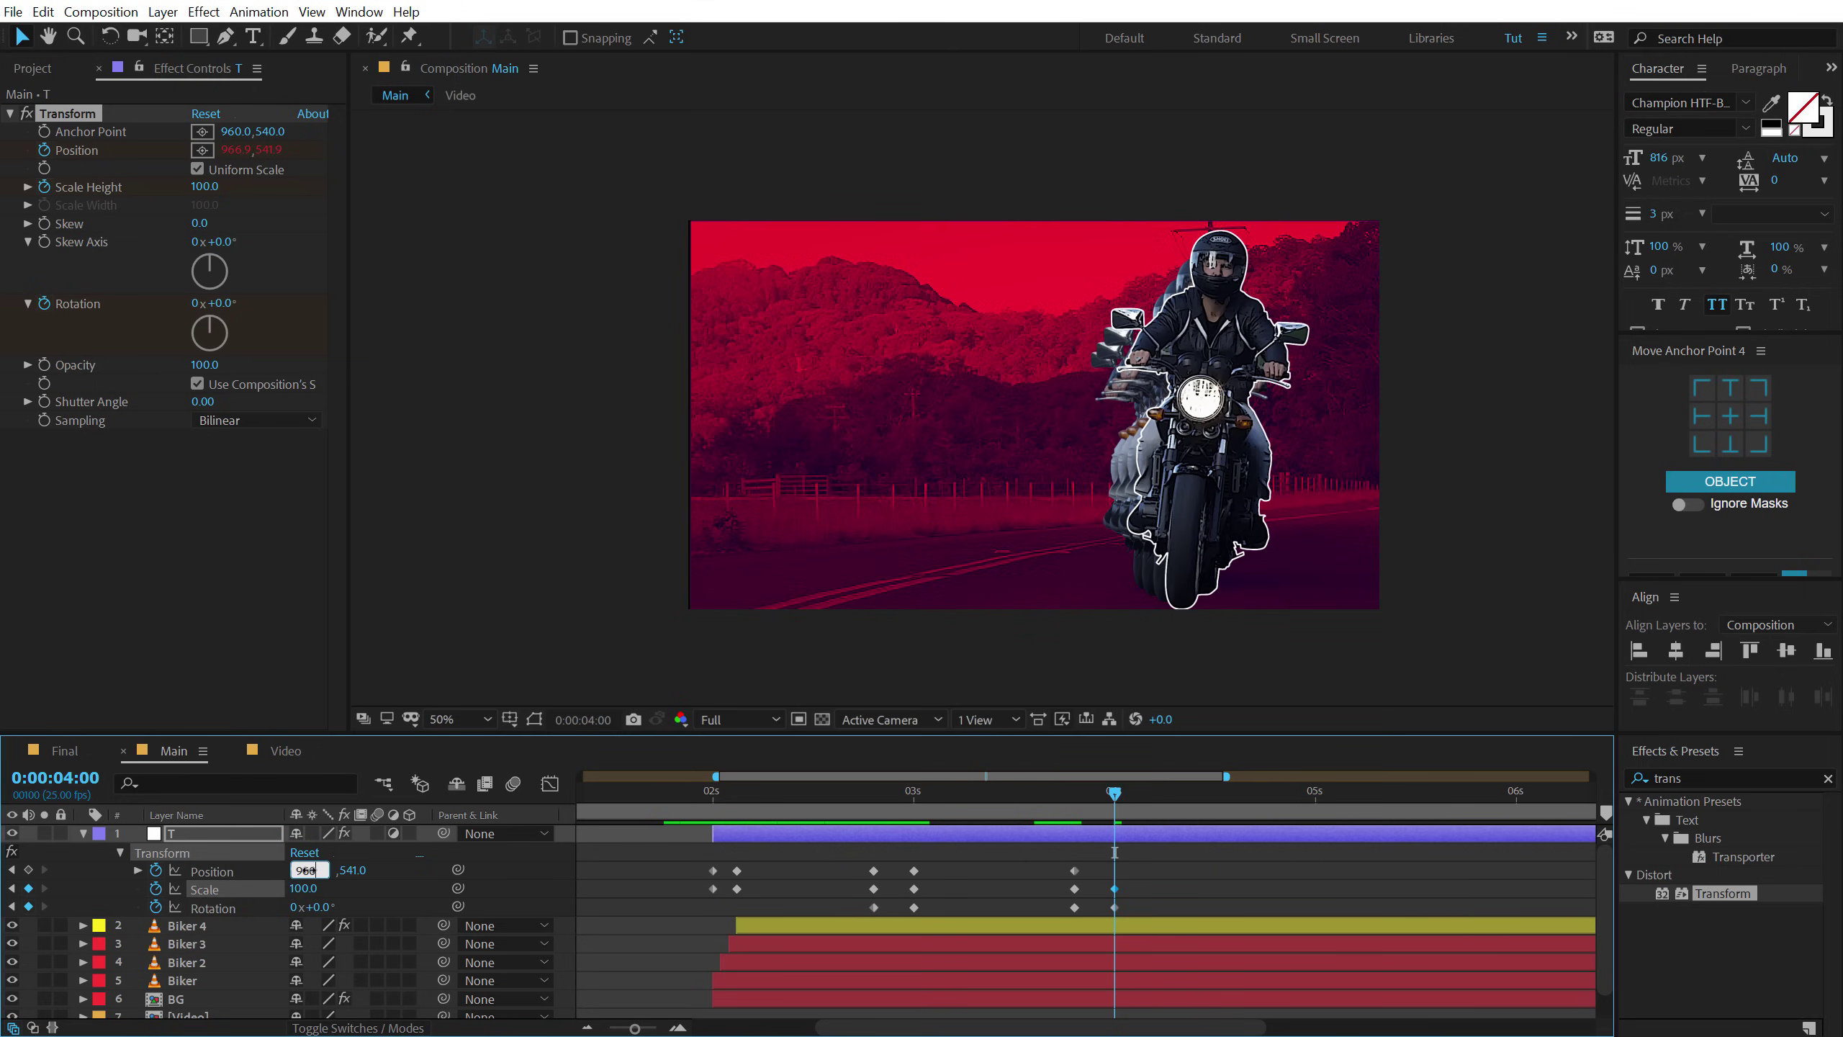
click(341, 871)
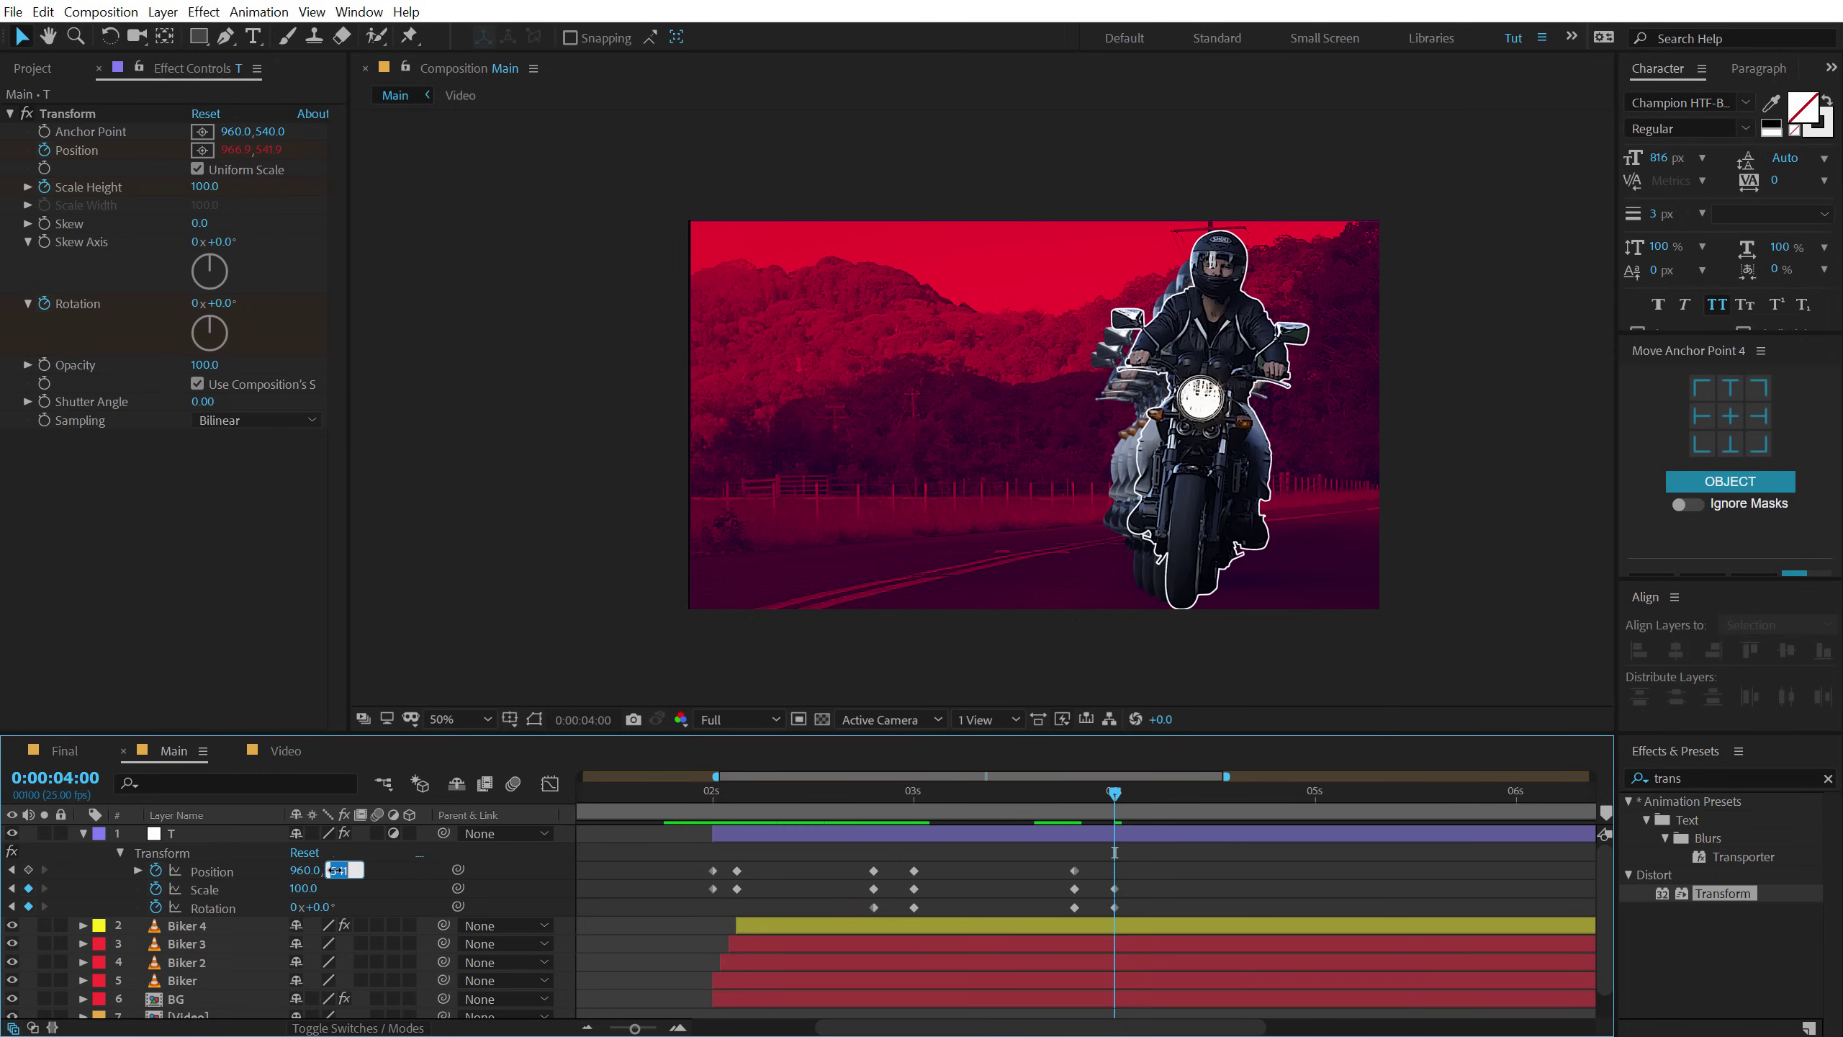
text(540)
key(Return)
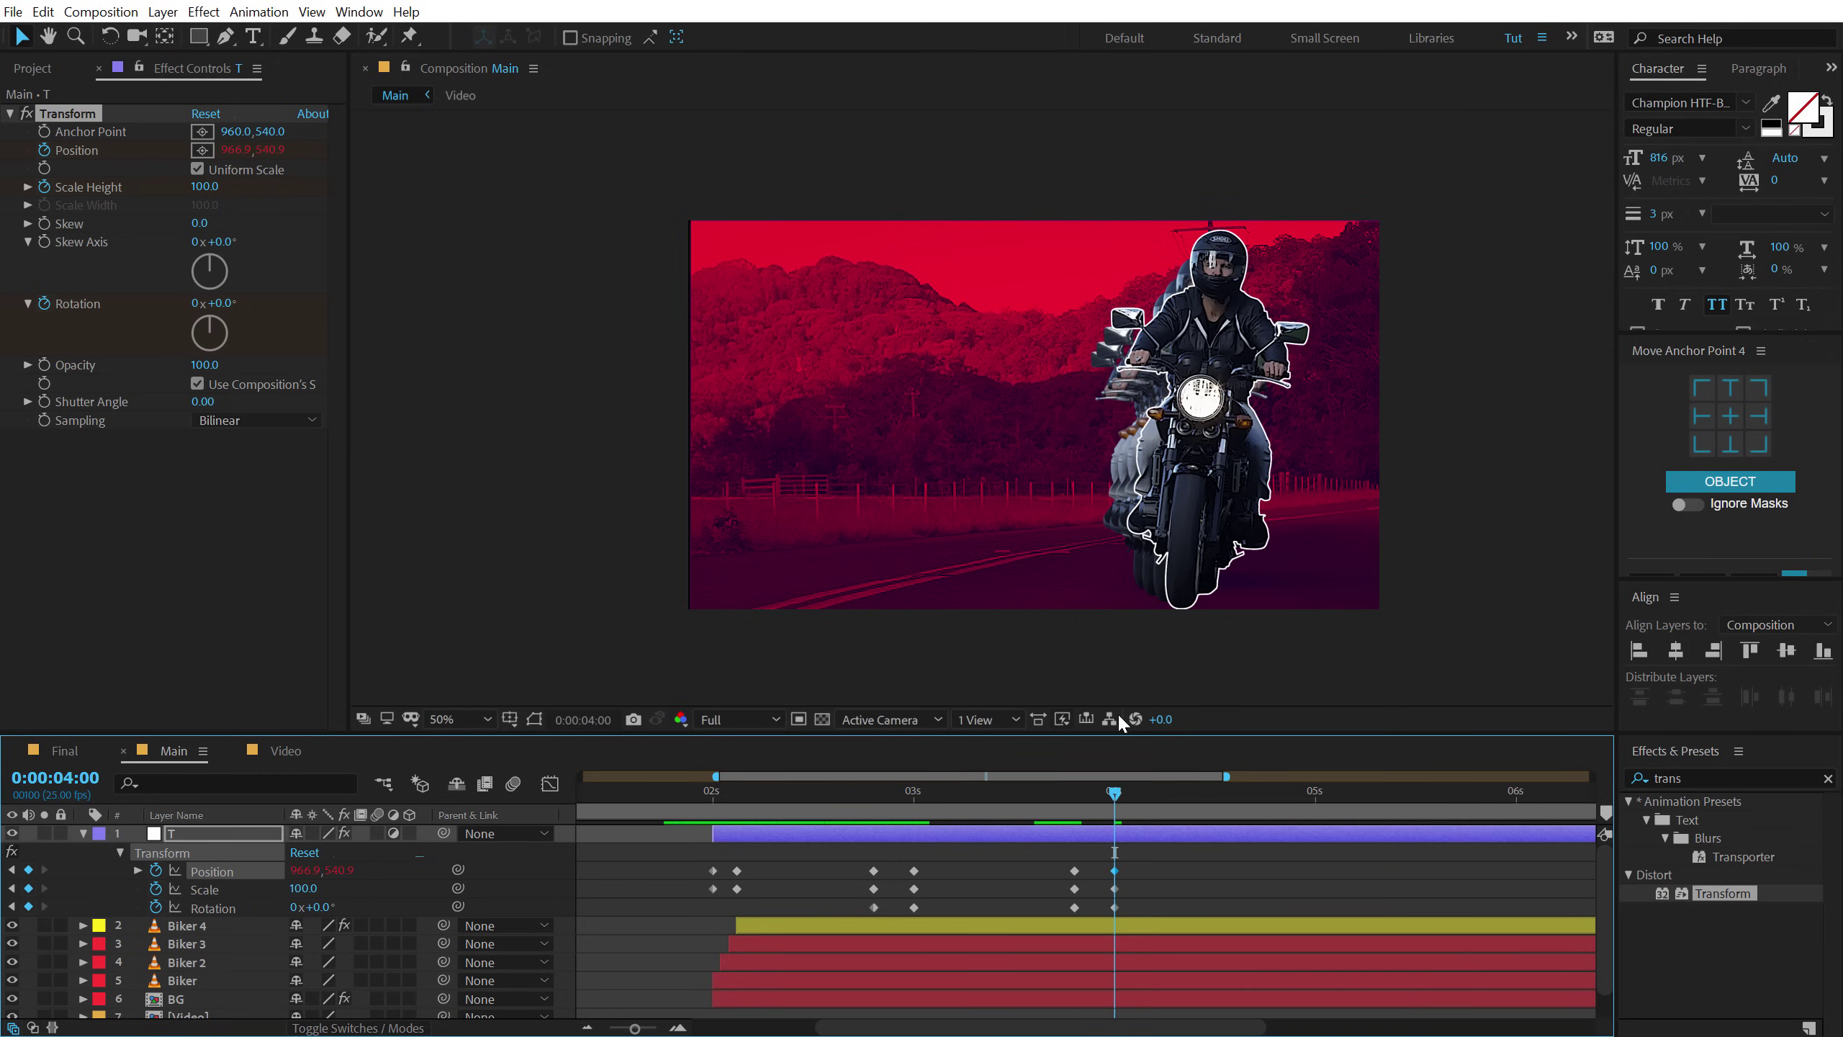
Preview the exit from 2:12, trim layer T to end at 4:00, and return to 03:20.
click(810, 795)
key(space)
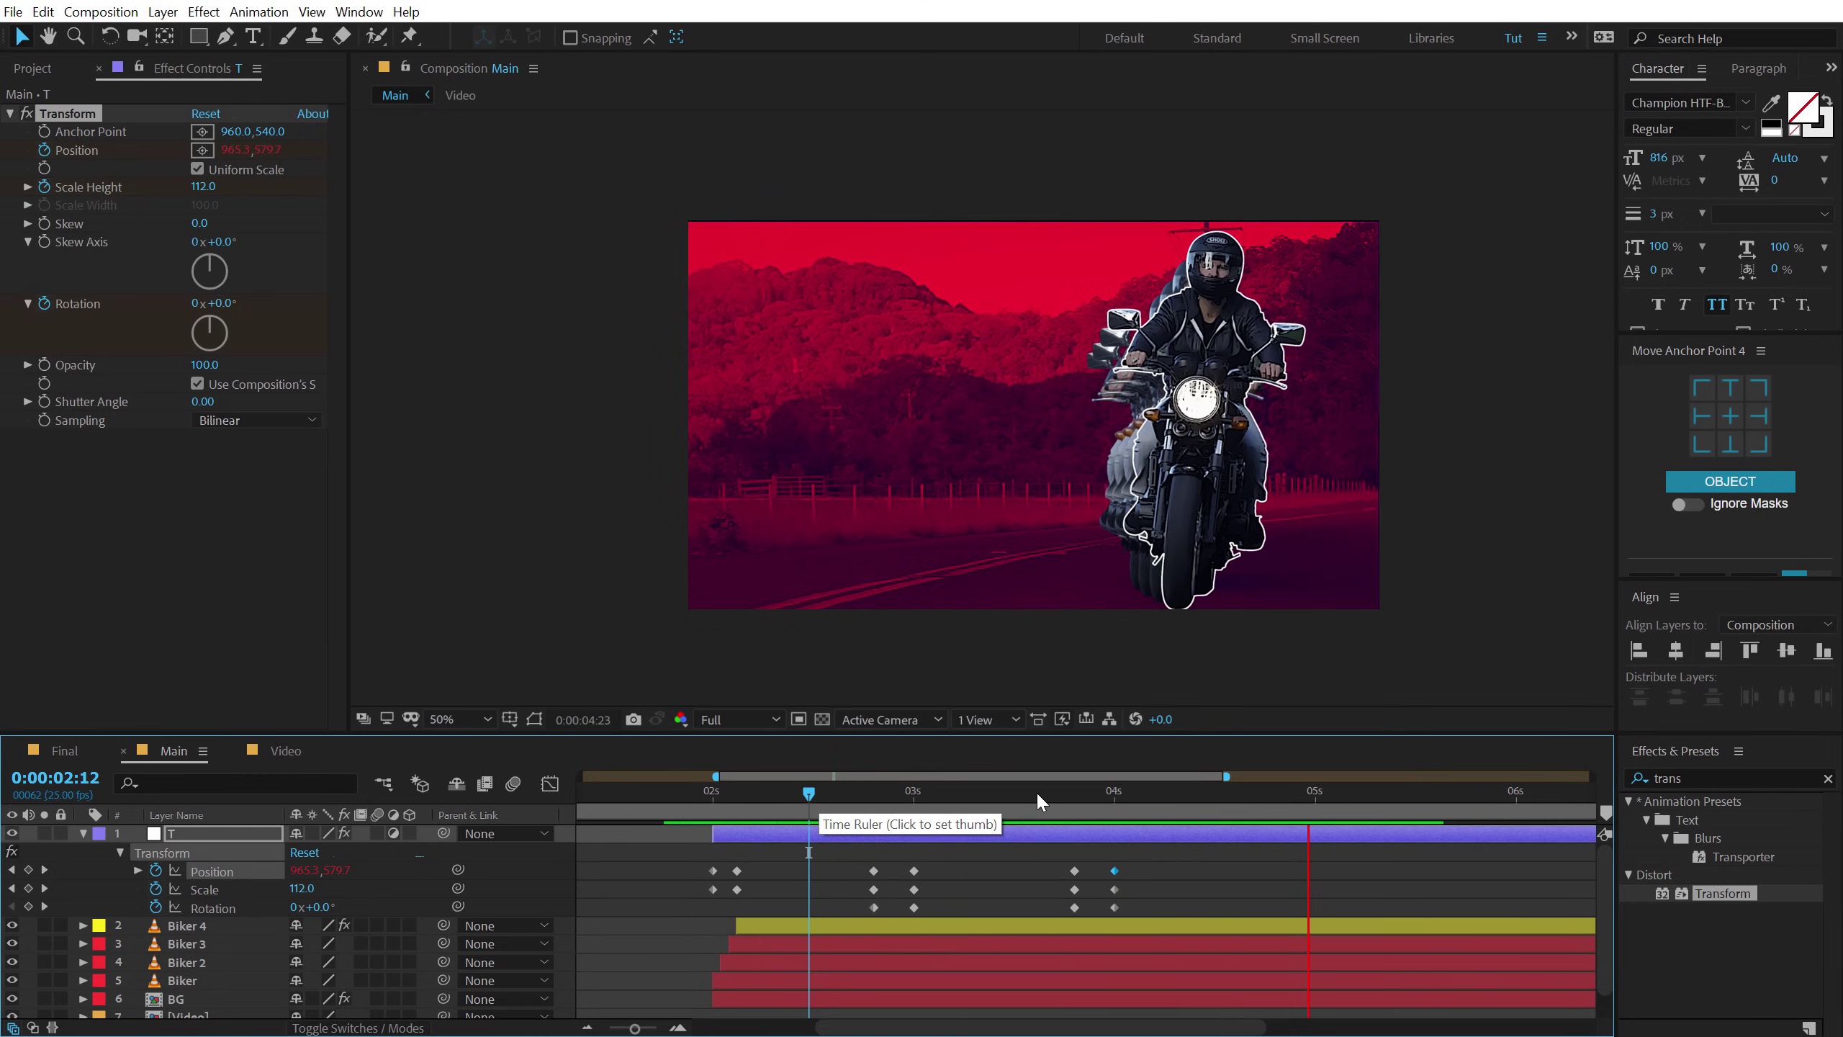
drag(1050, 792, 1114, 860)
click(1118, 838)
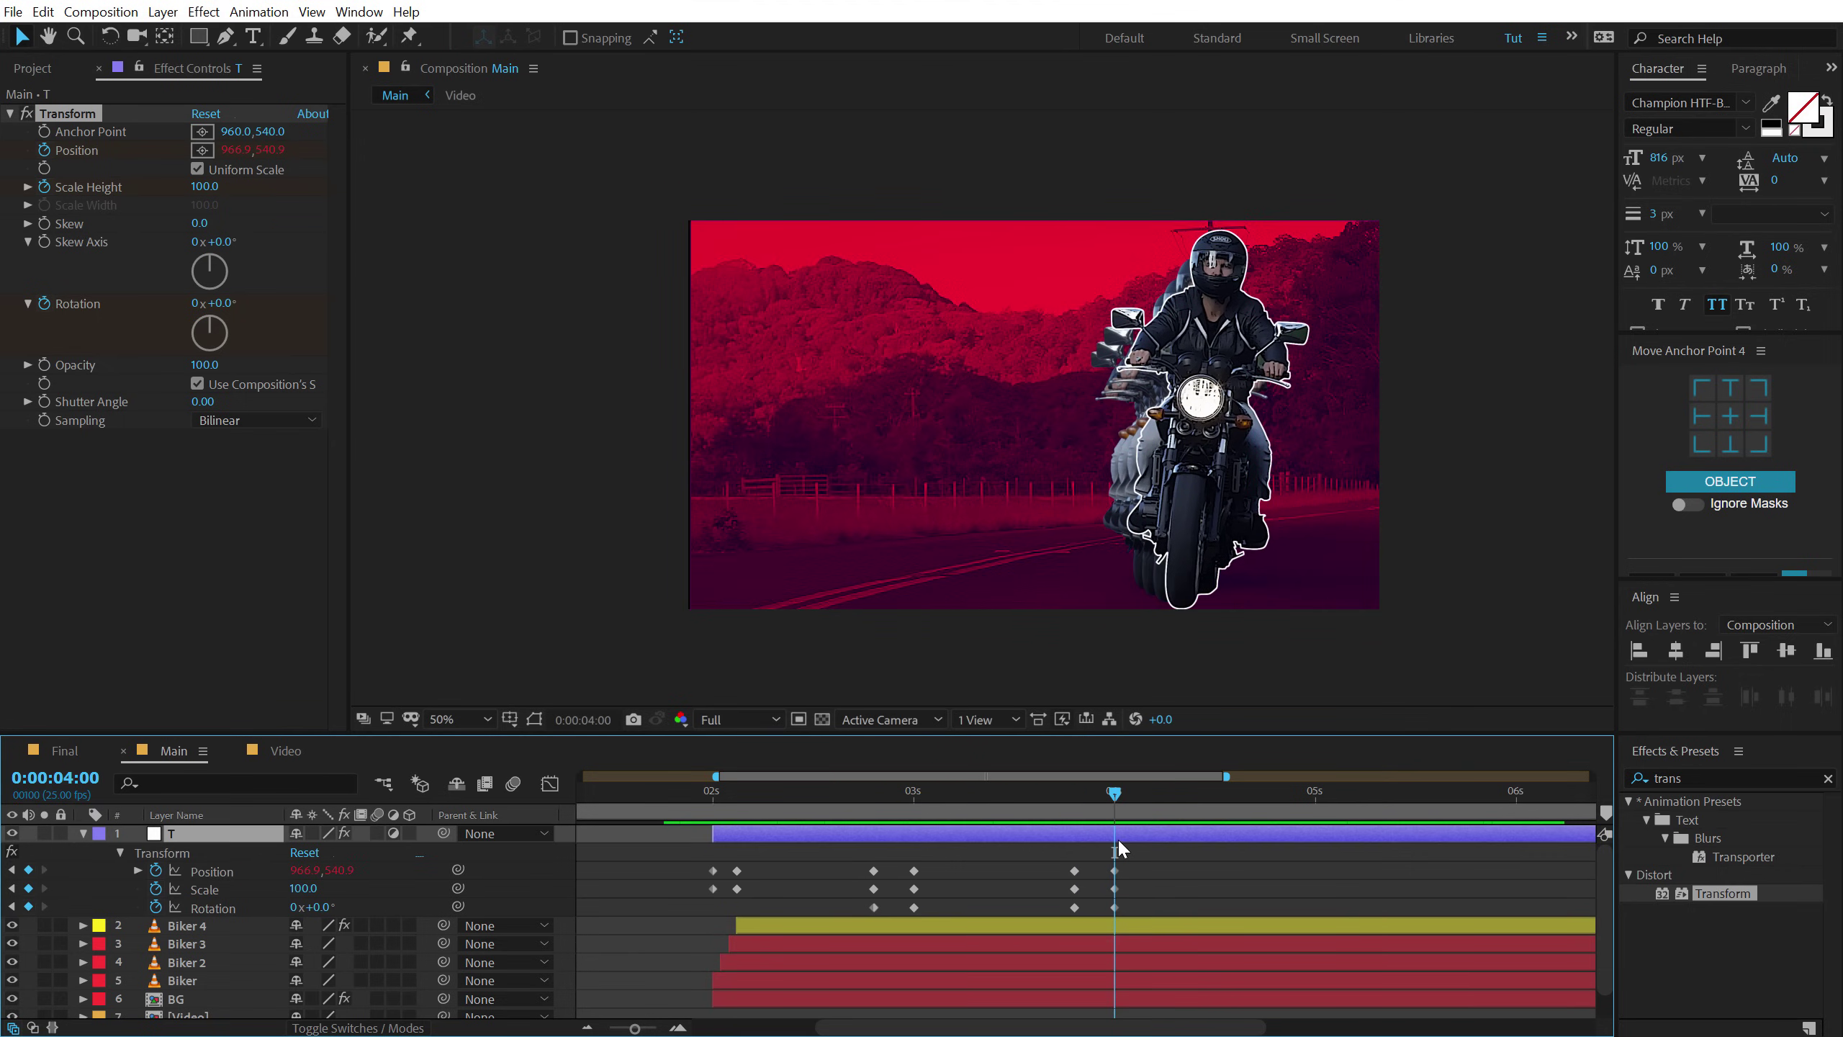
key(alt+bracketright)
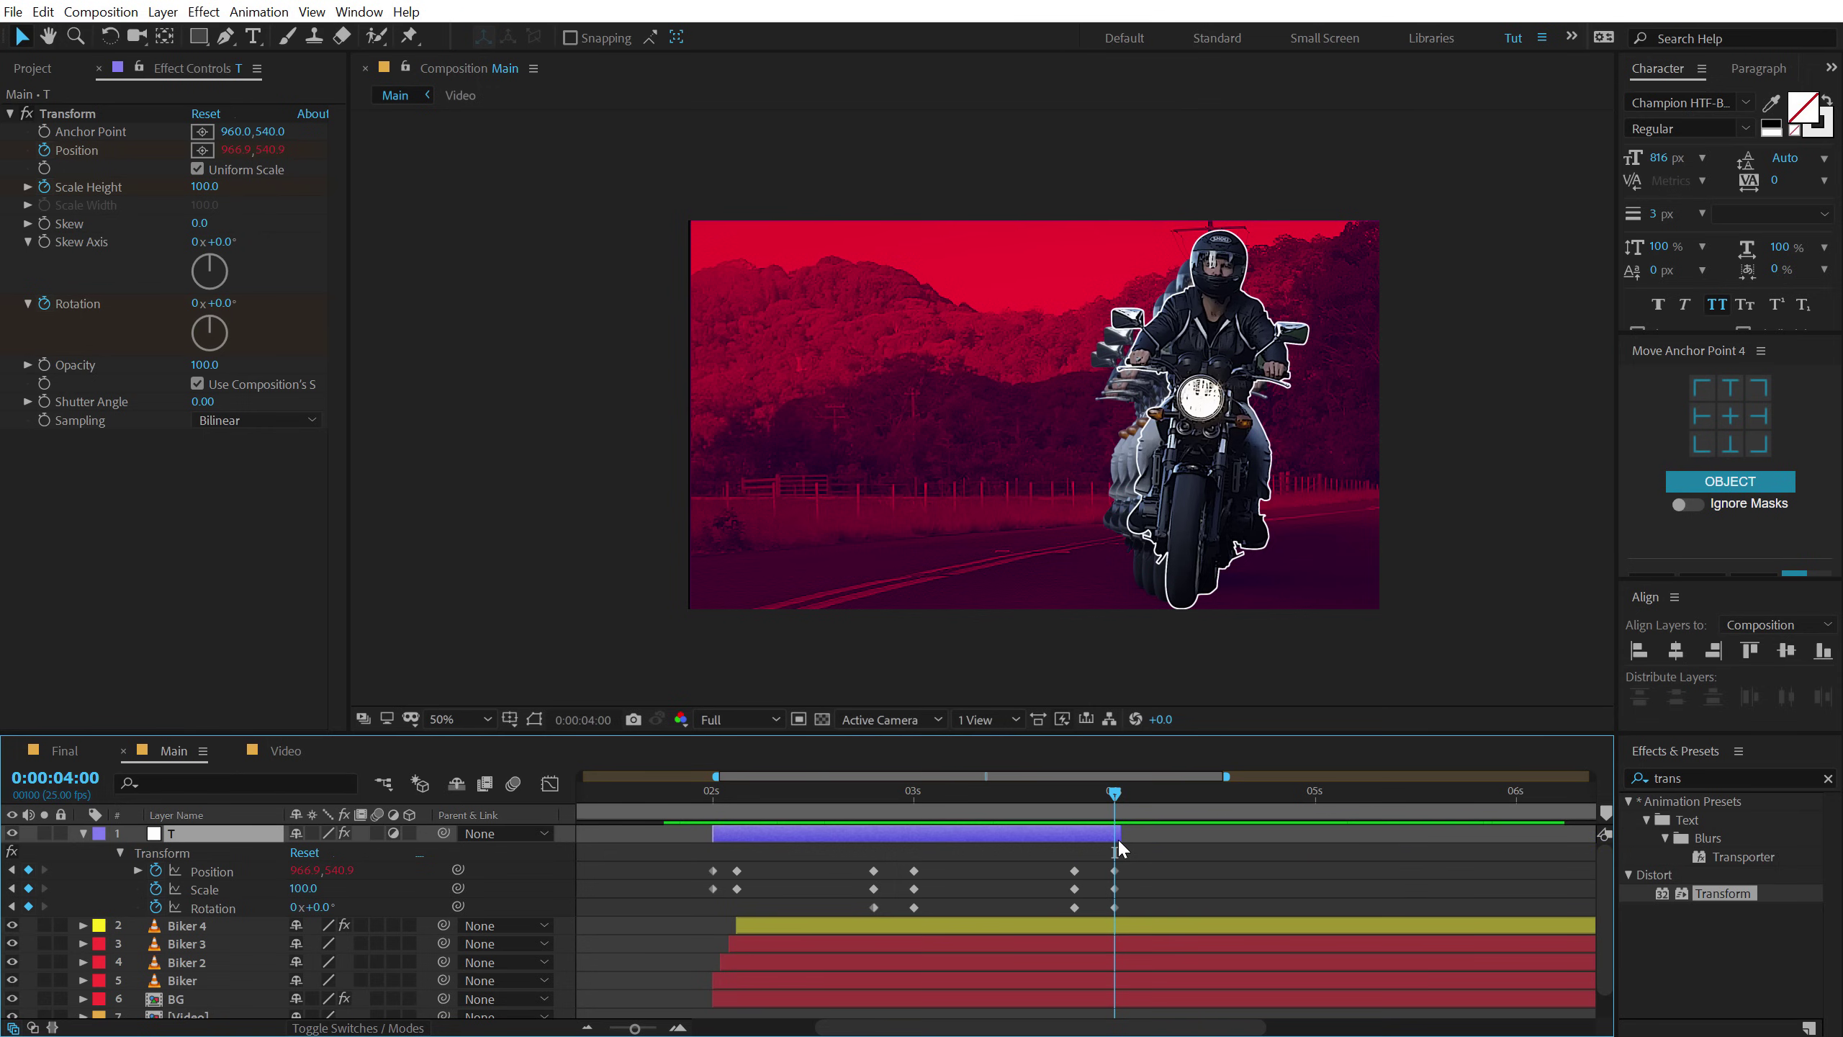
click(1074, 789)
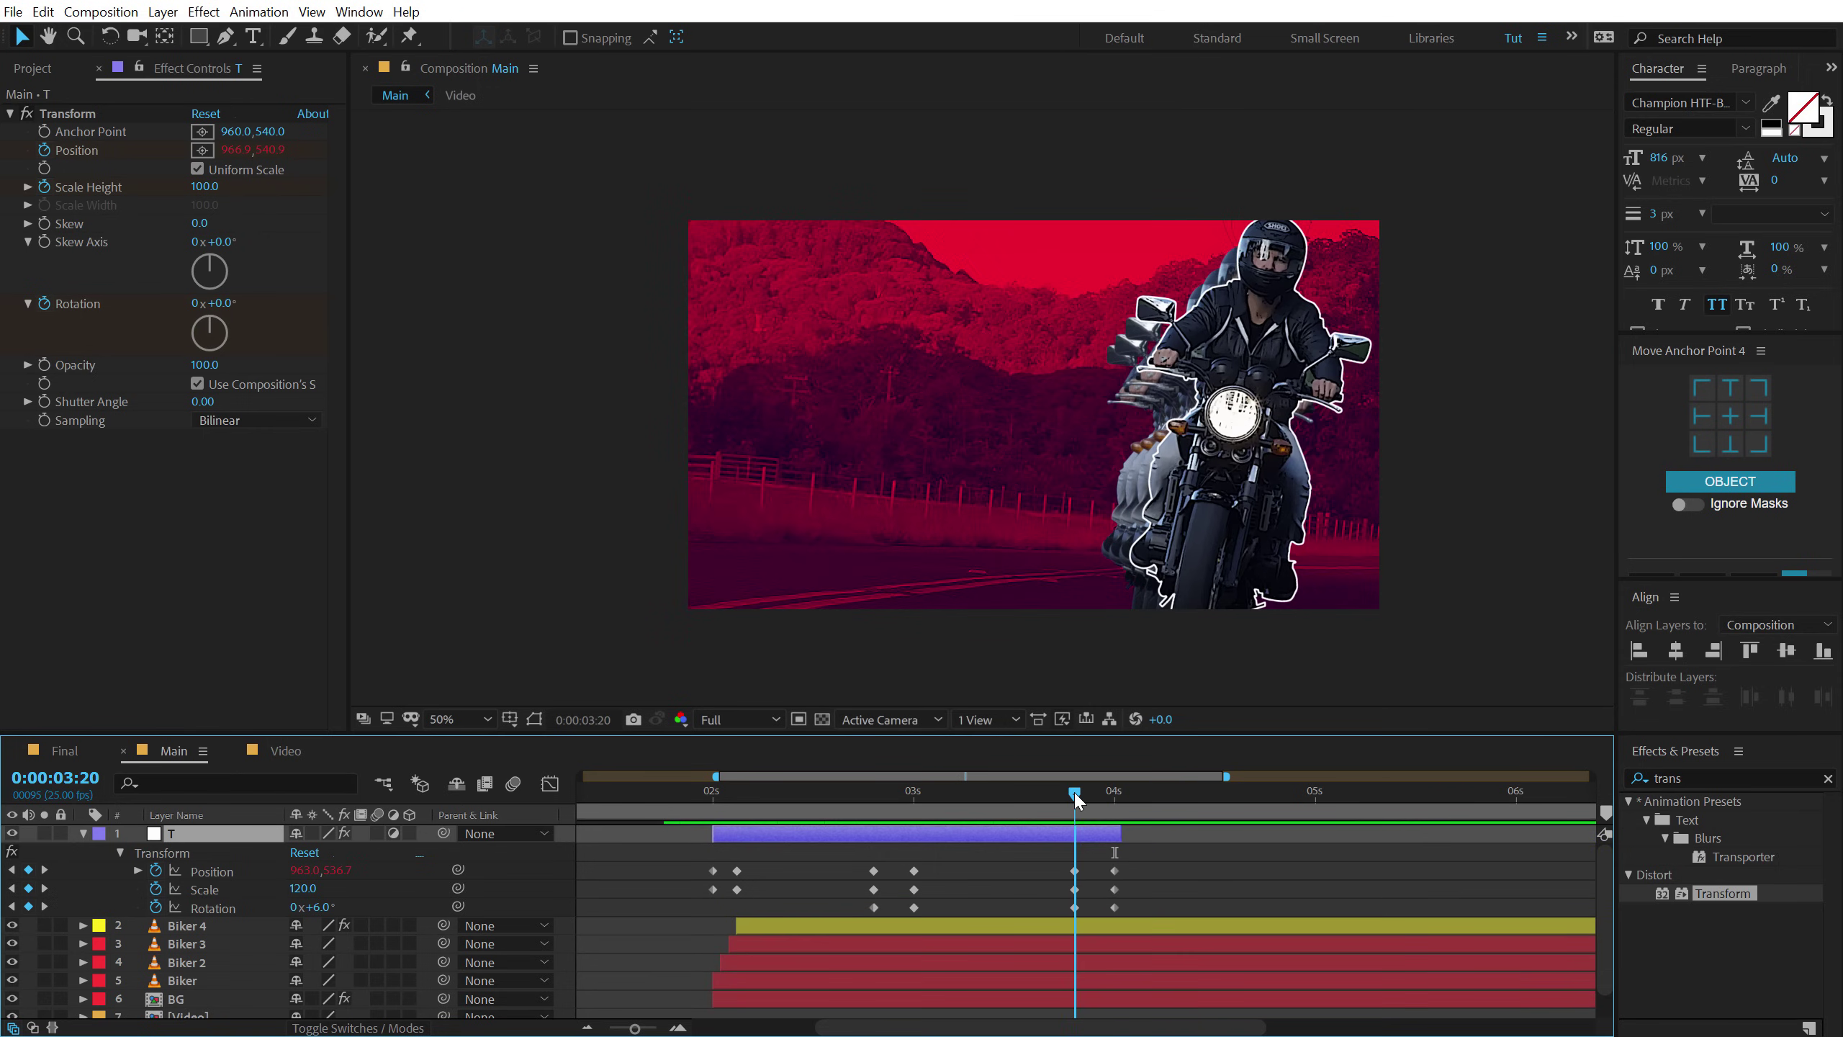
scroll(1002, 915, down, 1)
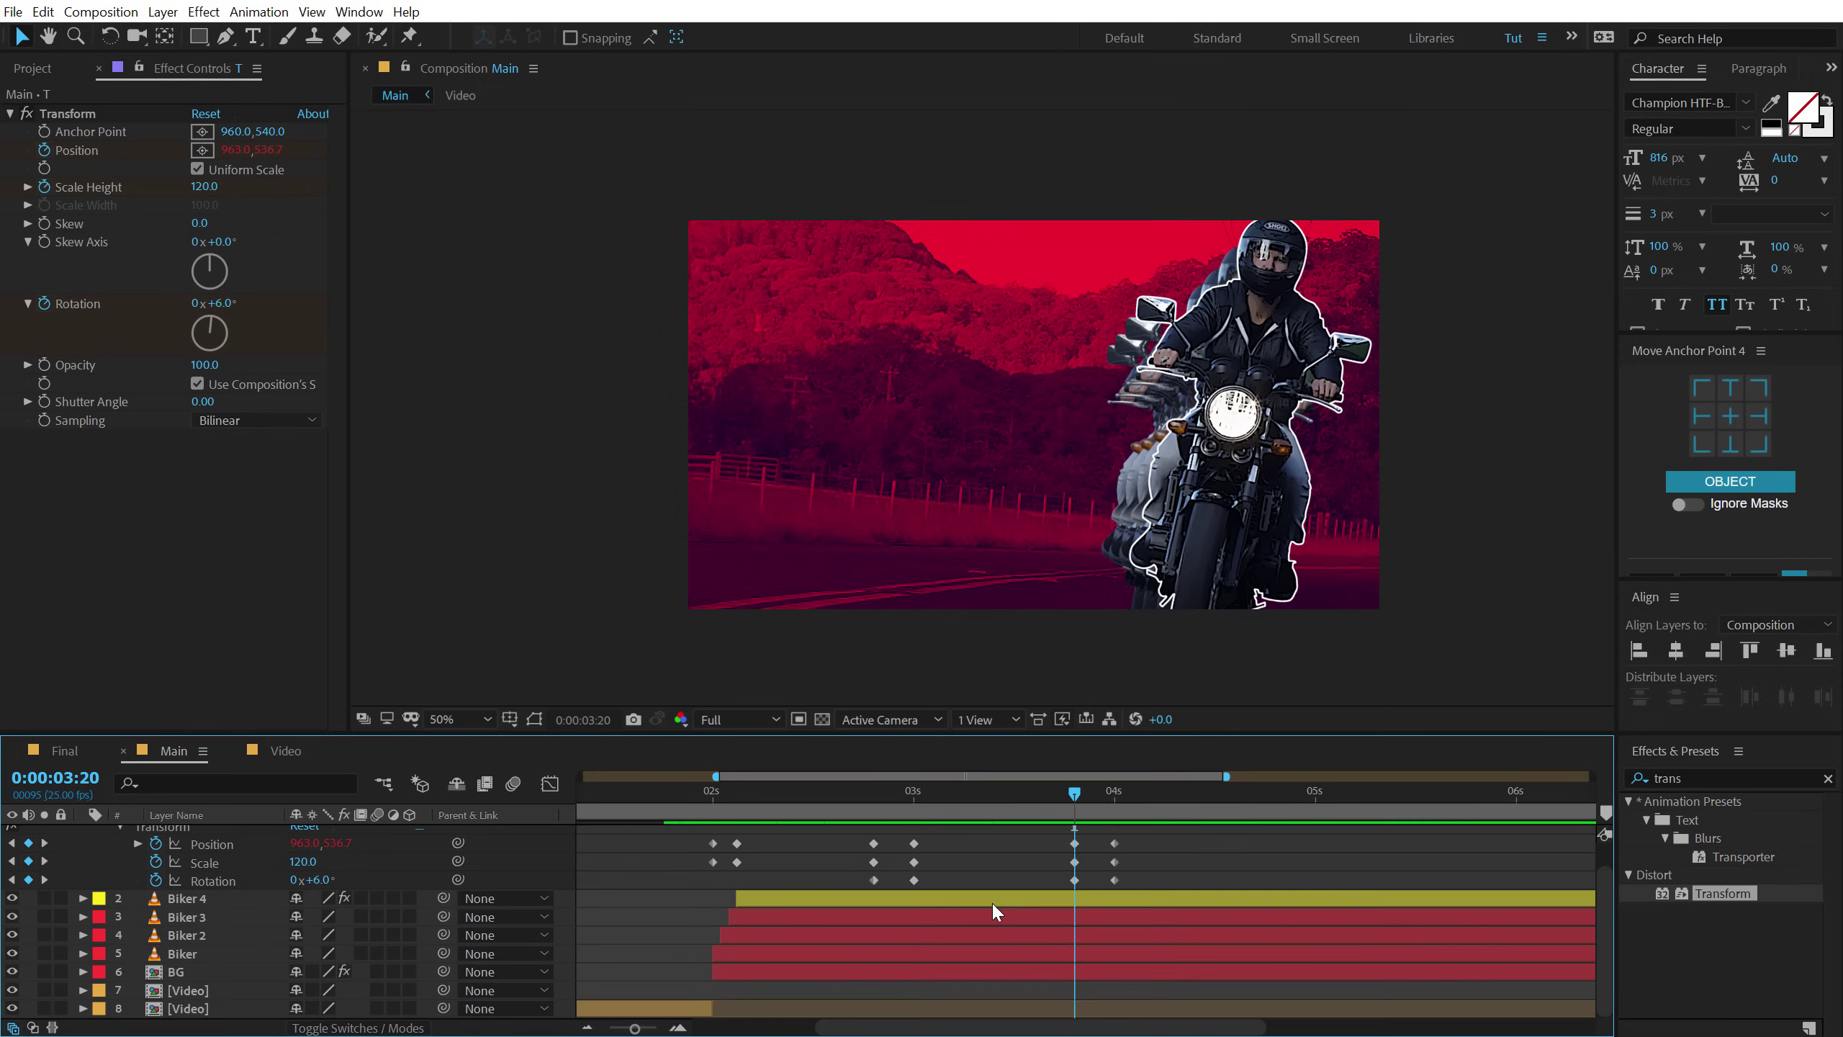
Paste BG's Amount to Tint keyframes at 03:20 and time-reverse them so the tint fades out.
click(176, 973)
key(u)
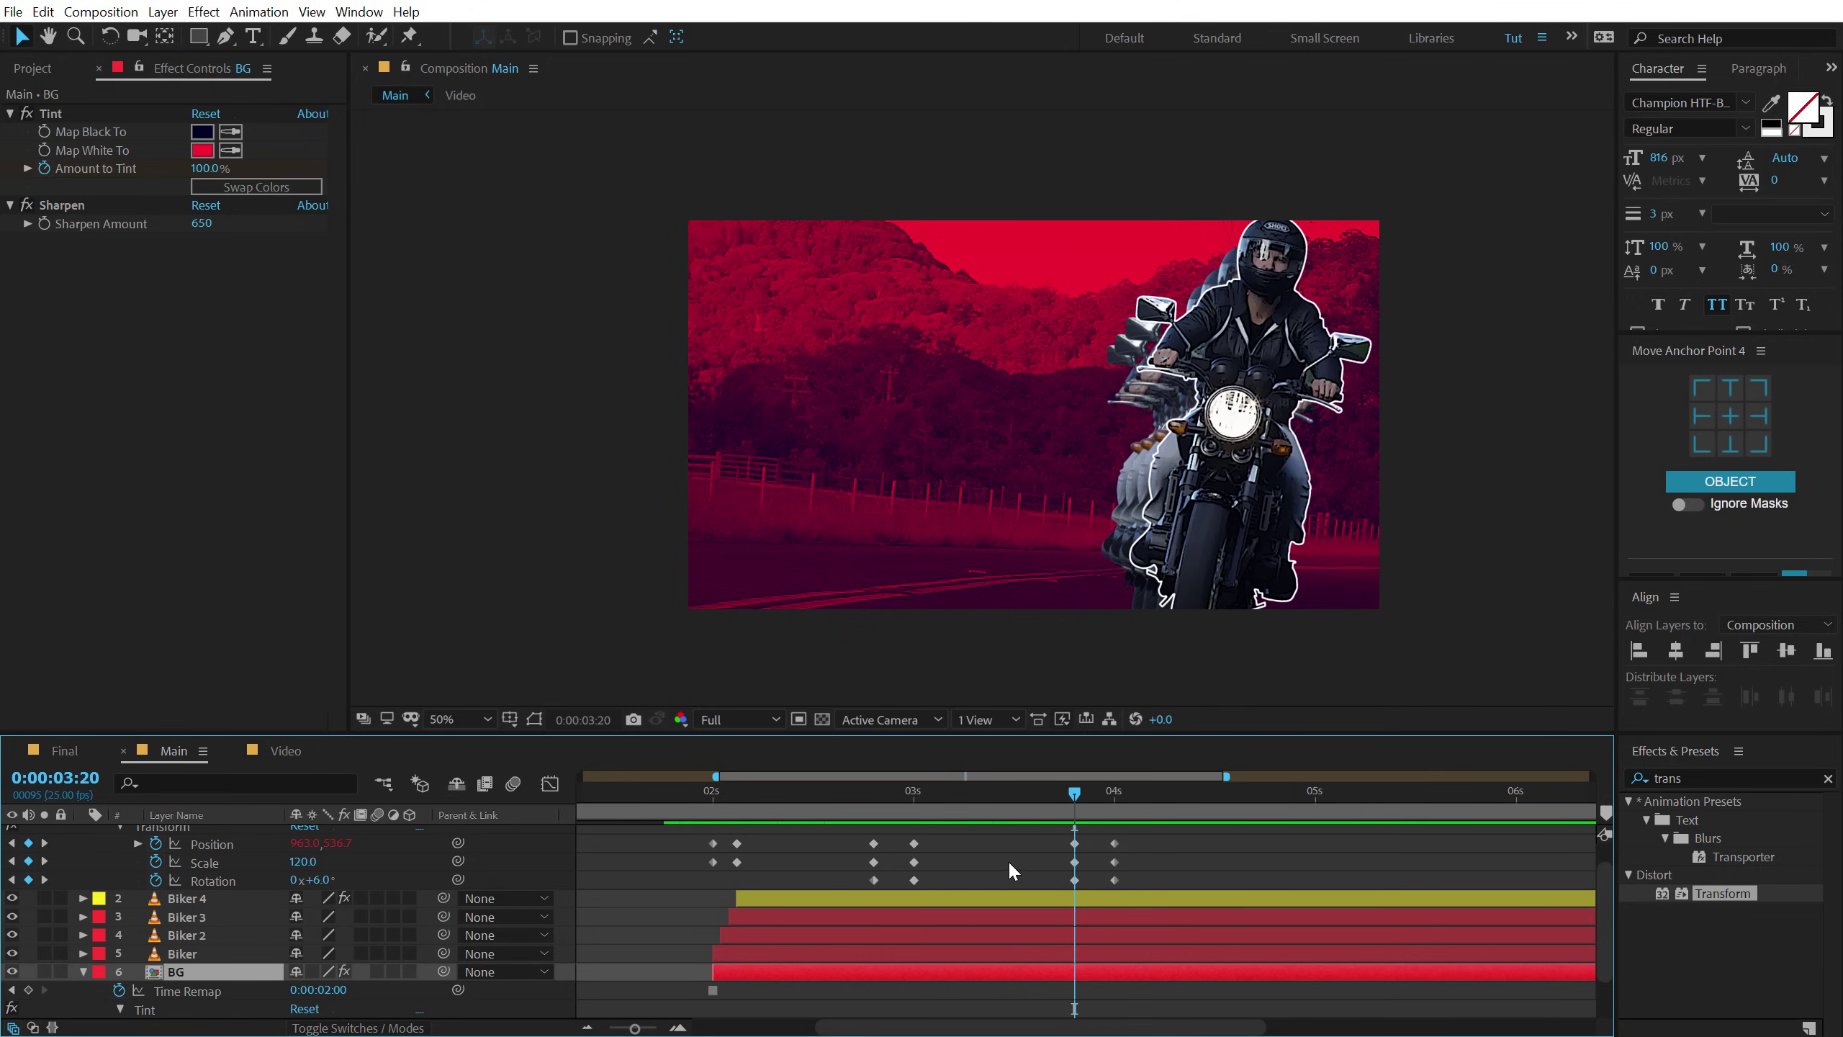
scroll(1008, 860, down, 3)
drag(793, 962, 701, 981)
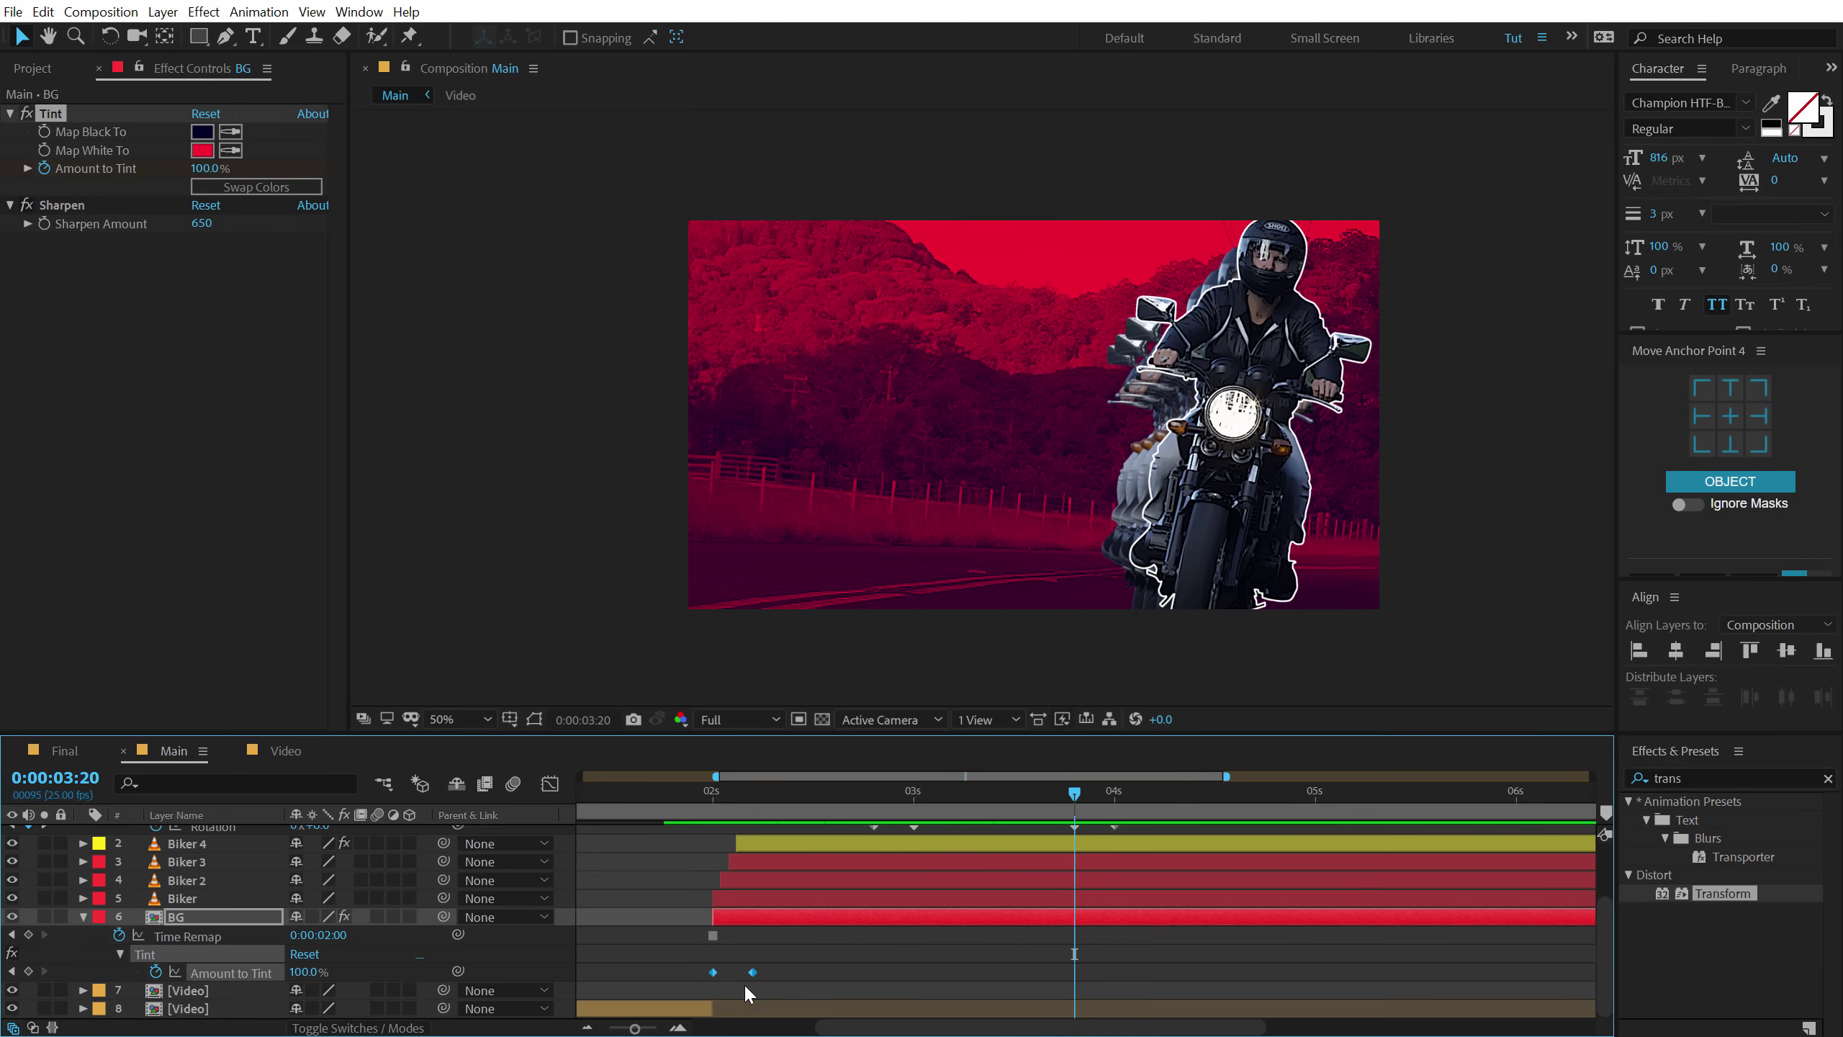
key(ctrl+v)
right_click(1118, 973)
mouse_move(1262, 958)
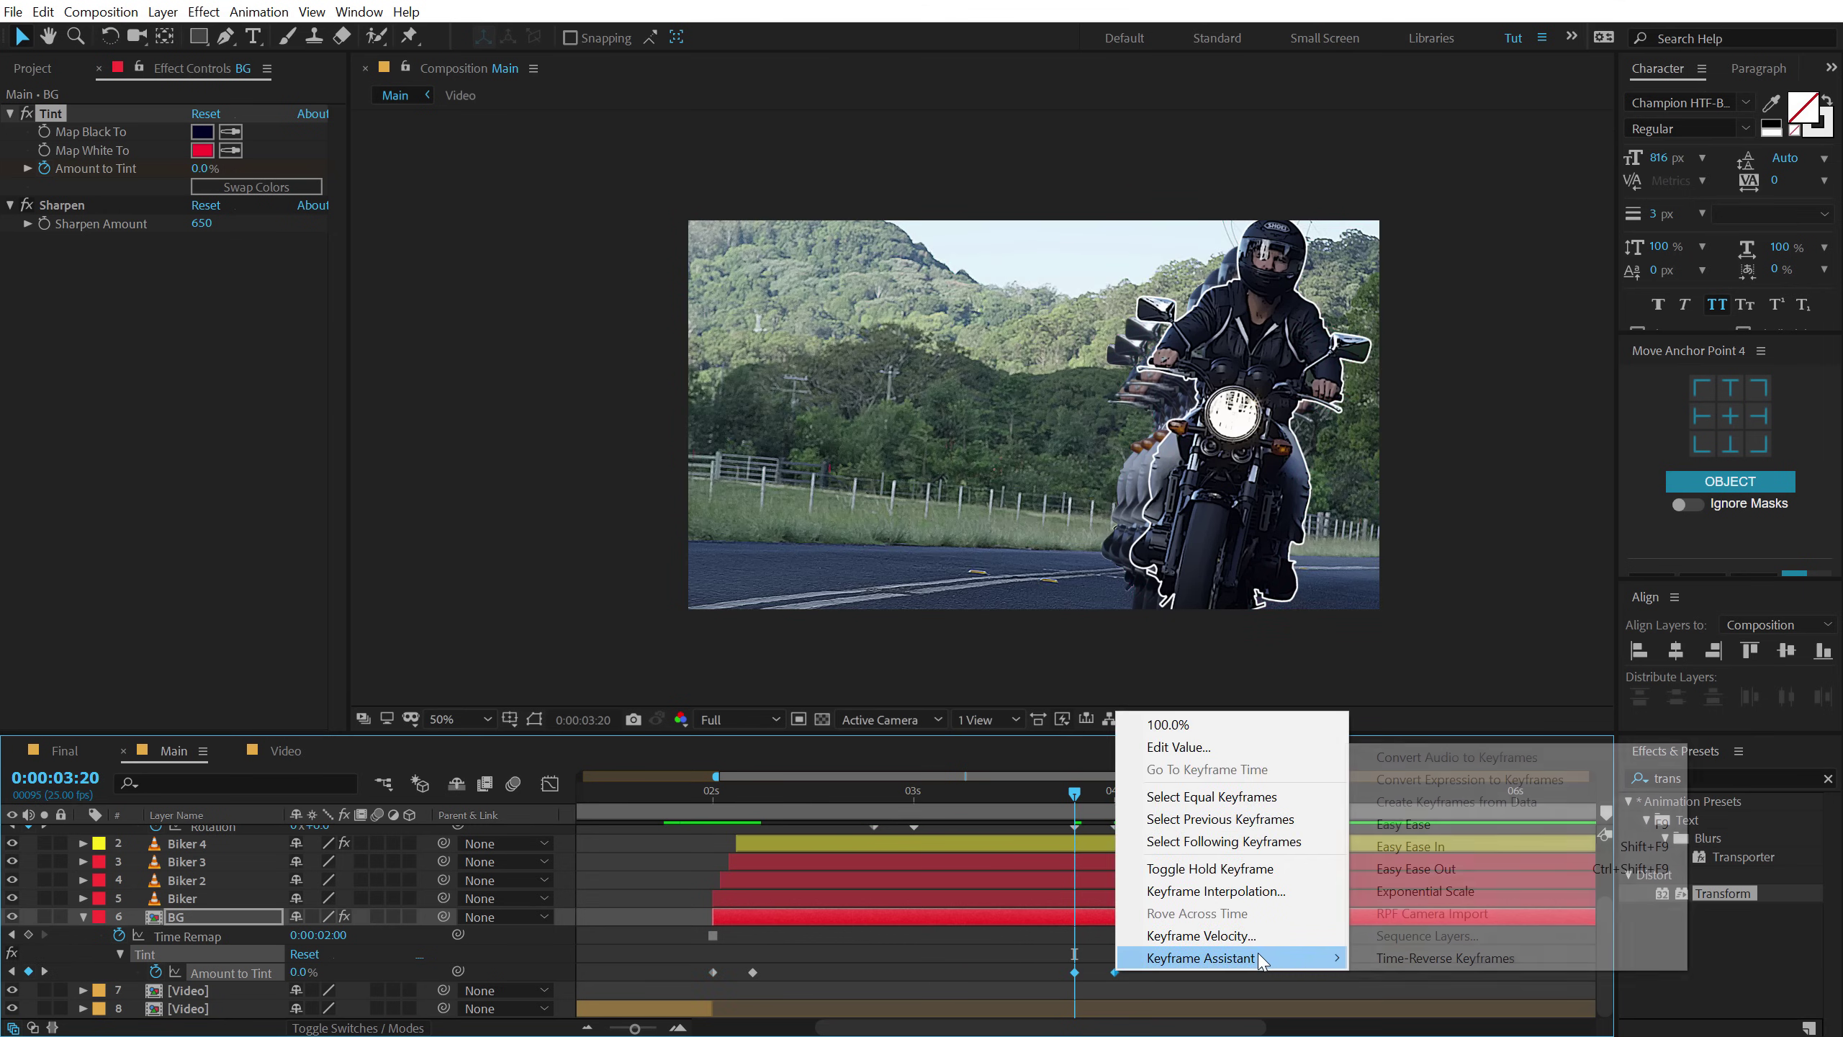
click(1399, 957)
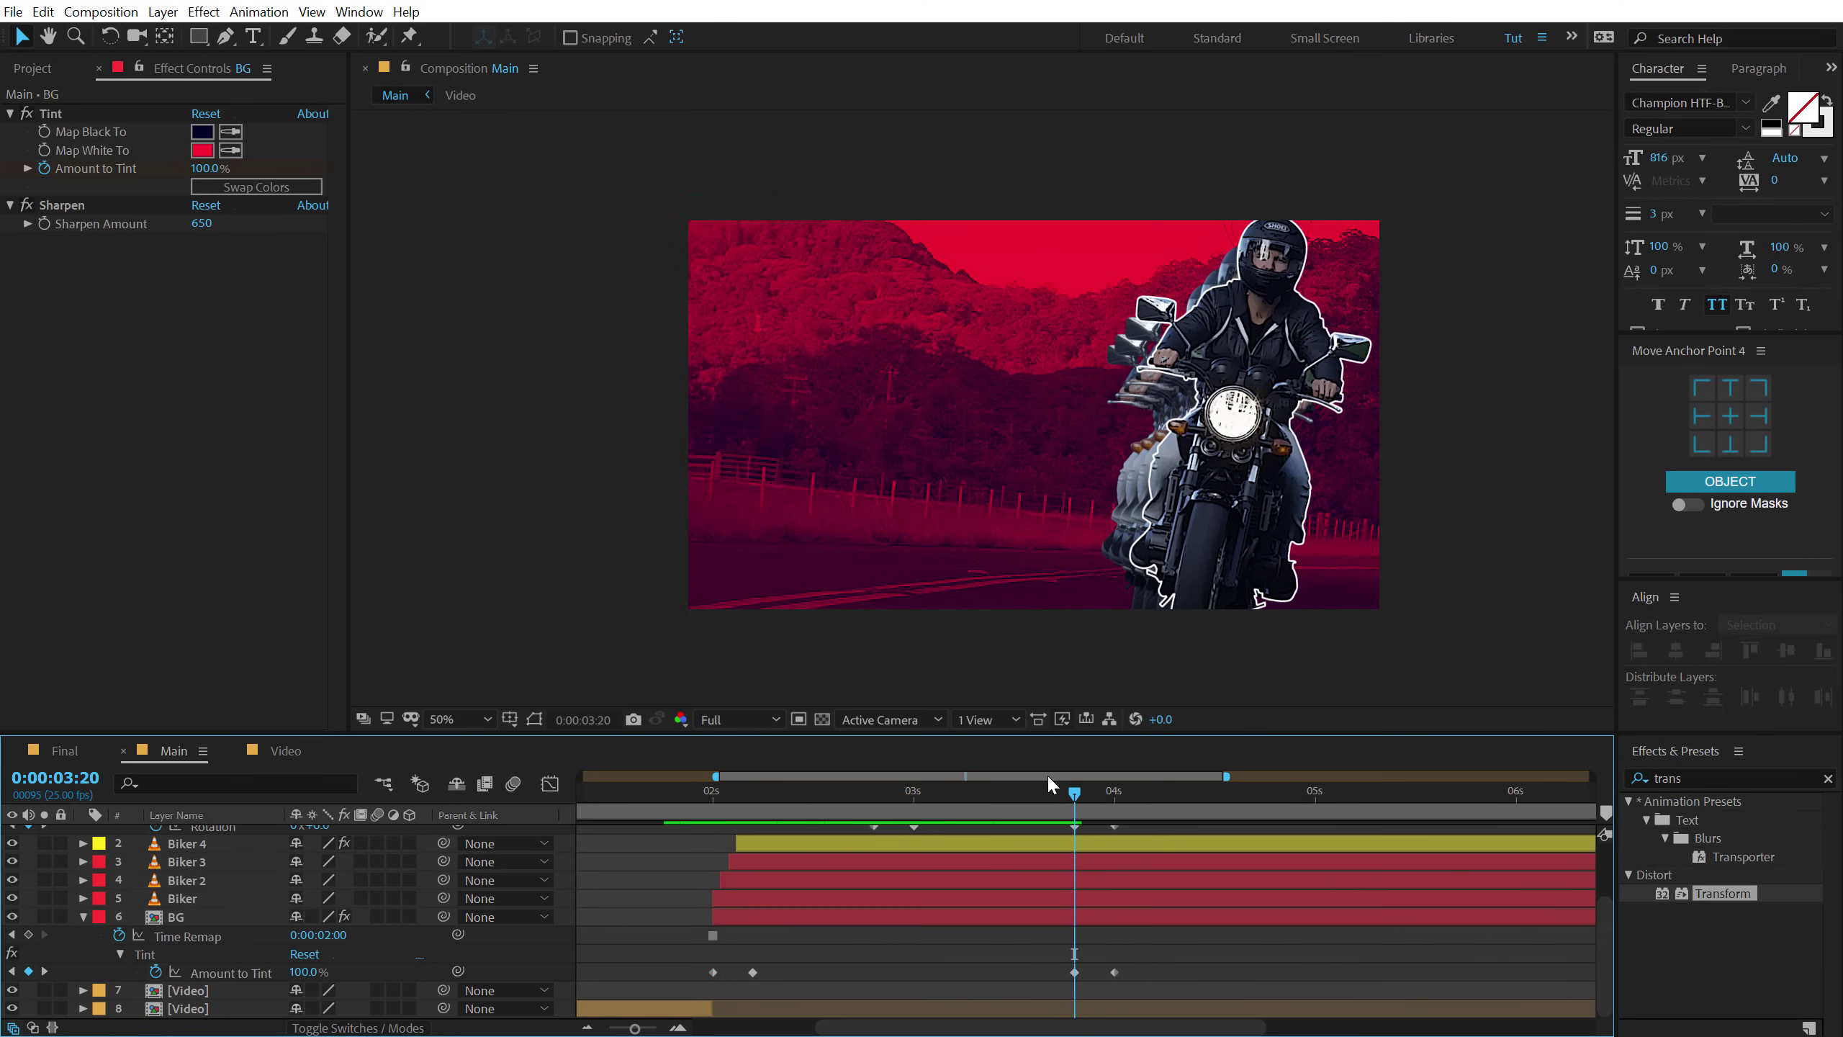
drag(1080, 792, 1117, 801)
scroll(1184, 933, up, 3)
scroll(1181, 936, down, 3)
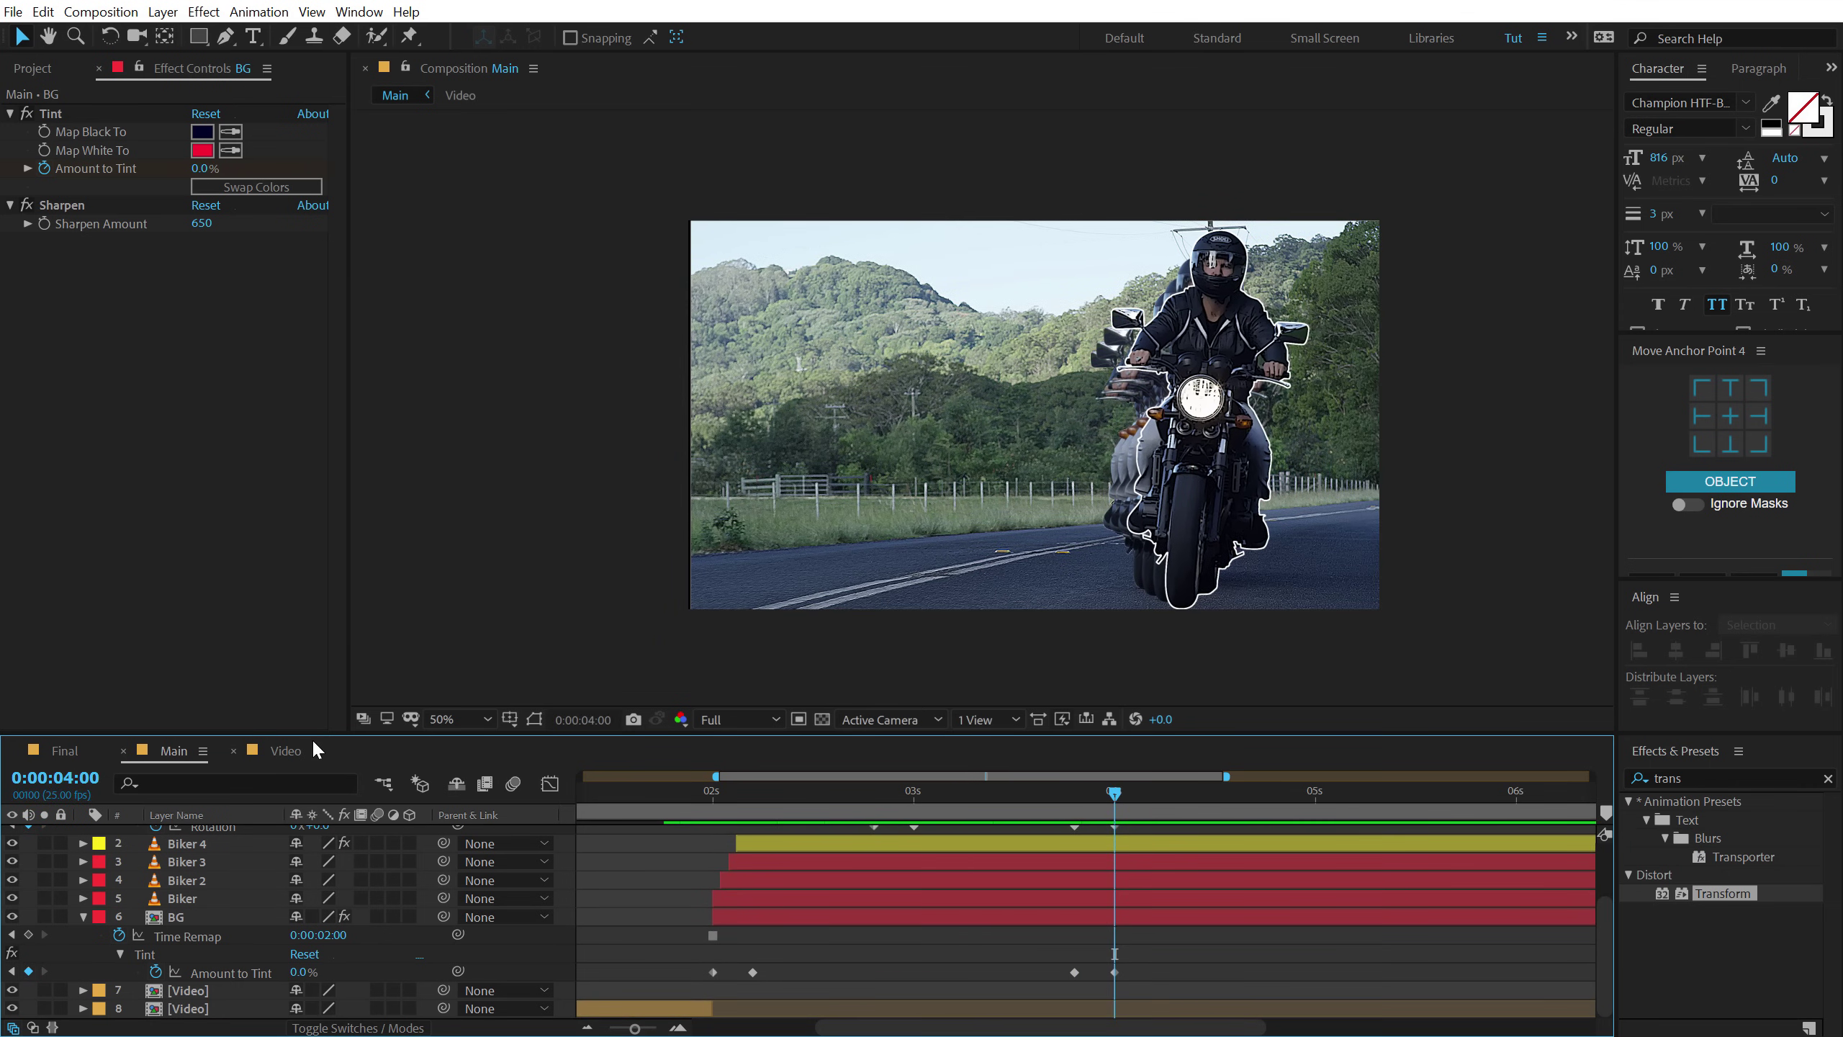
Move the second Video layer to start at 04:00.
drag(293, 732, 293, 535)
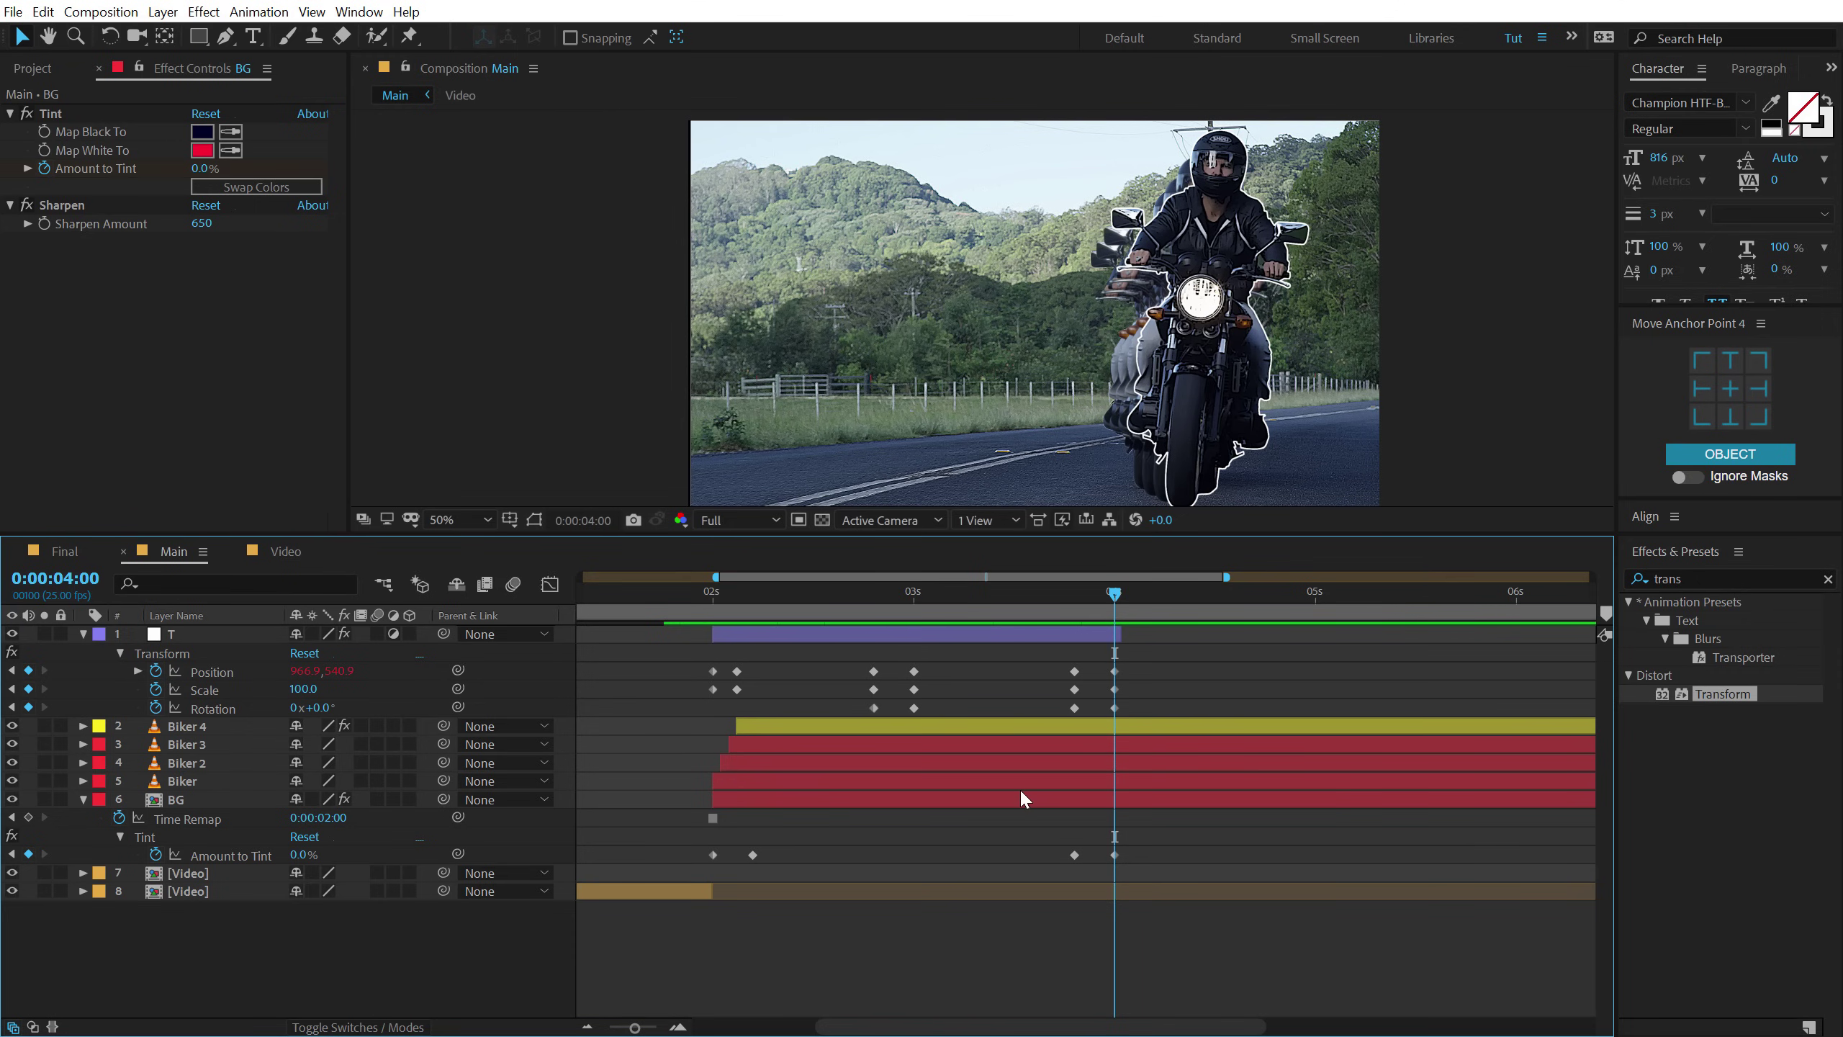
key(minus)
drag(1532, 868, 1053, 878)
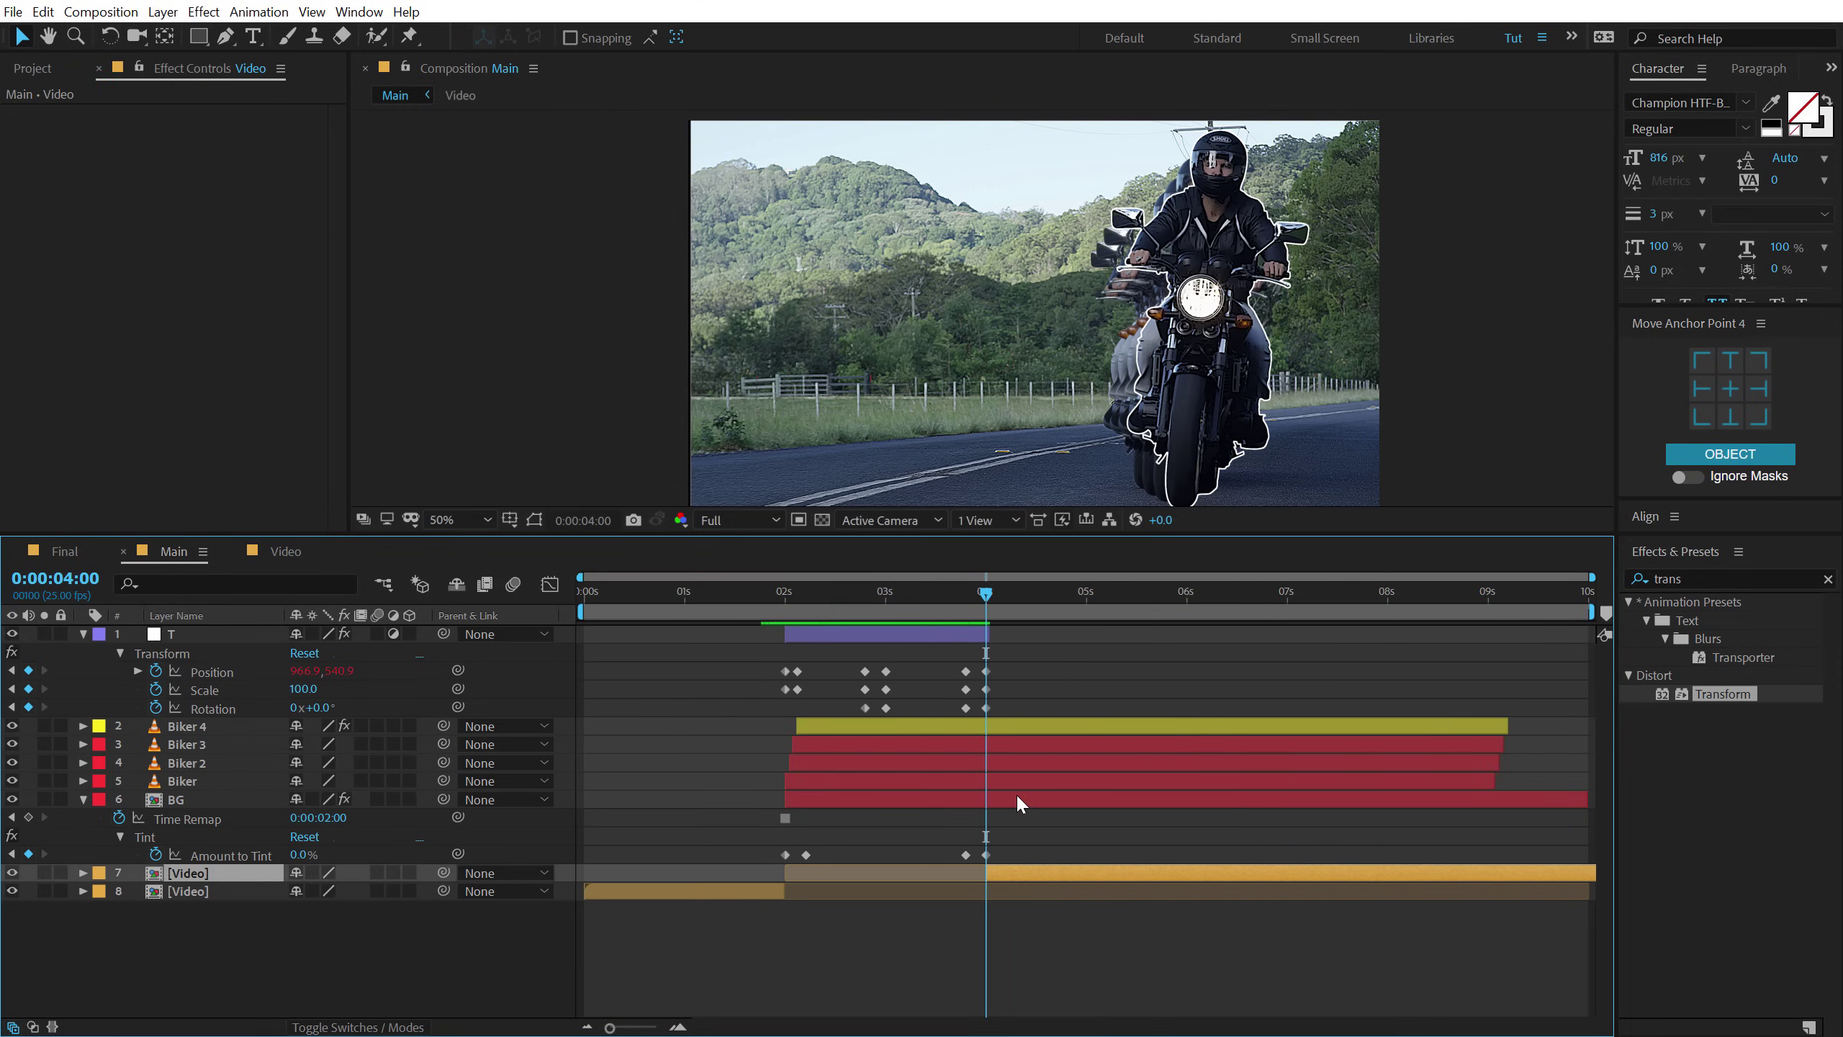
End the Biker layers and BG at 04:00, with Biker 4 at 03:20 and Biker 2 slightly earlier.
click(991, 724)
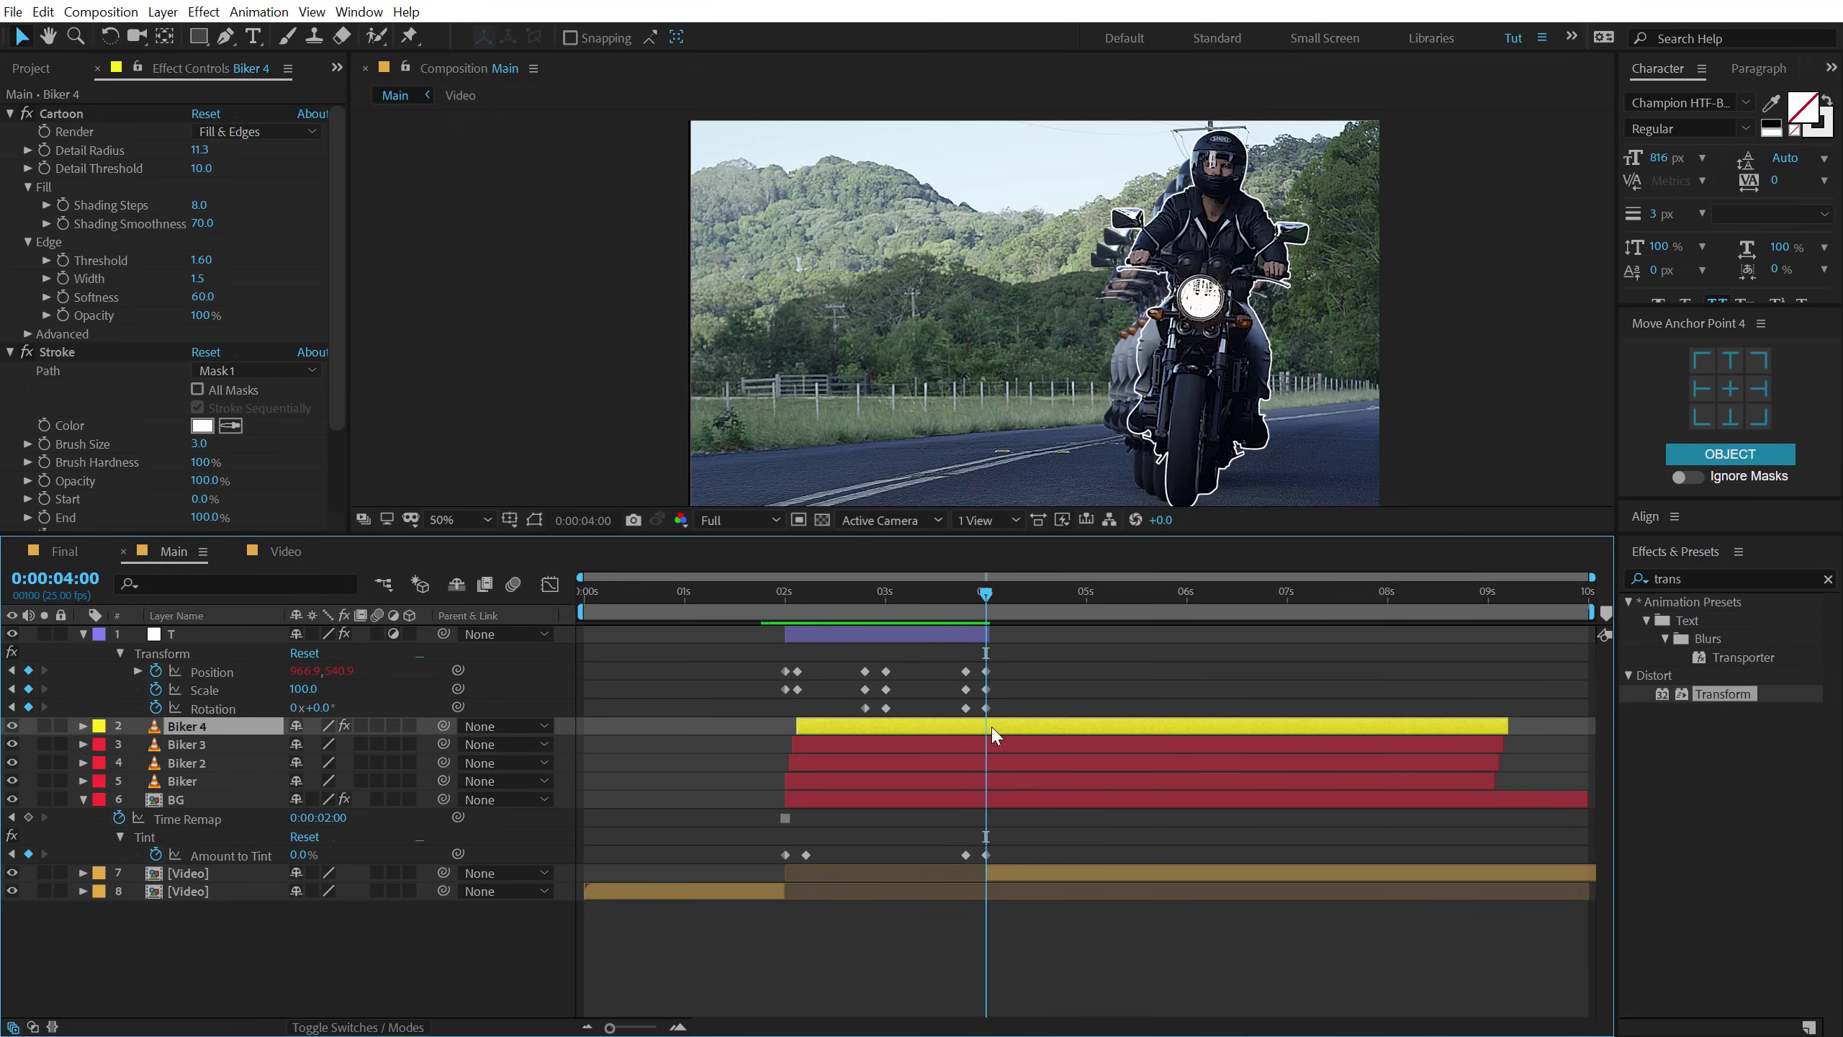
shift+click(991, 794)
key(alt+bracketright)
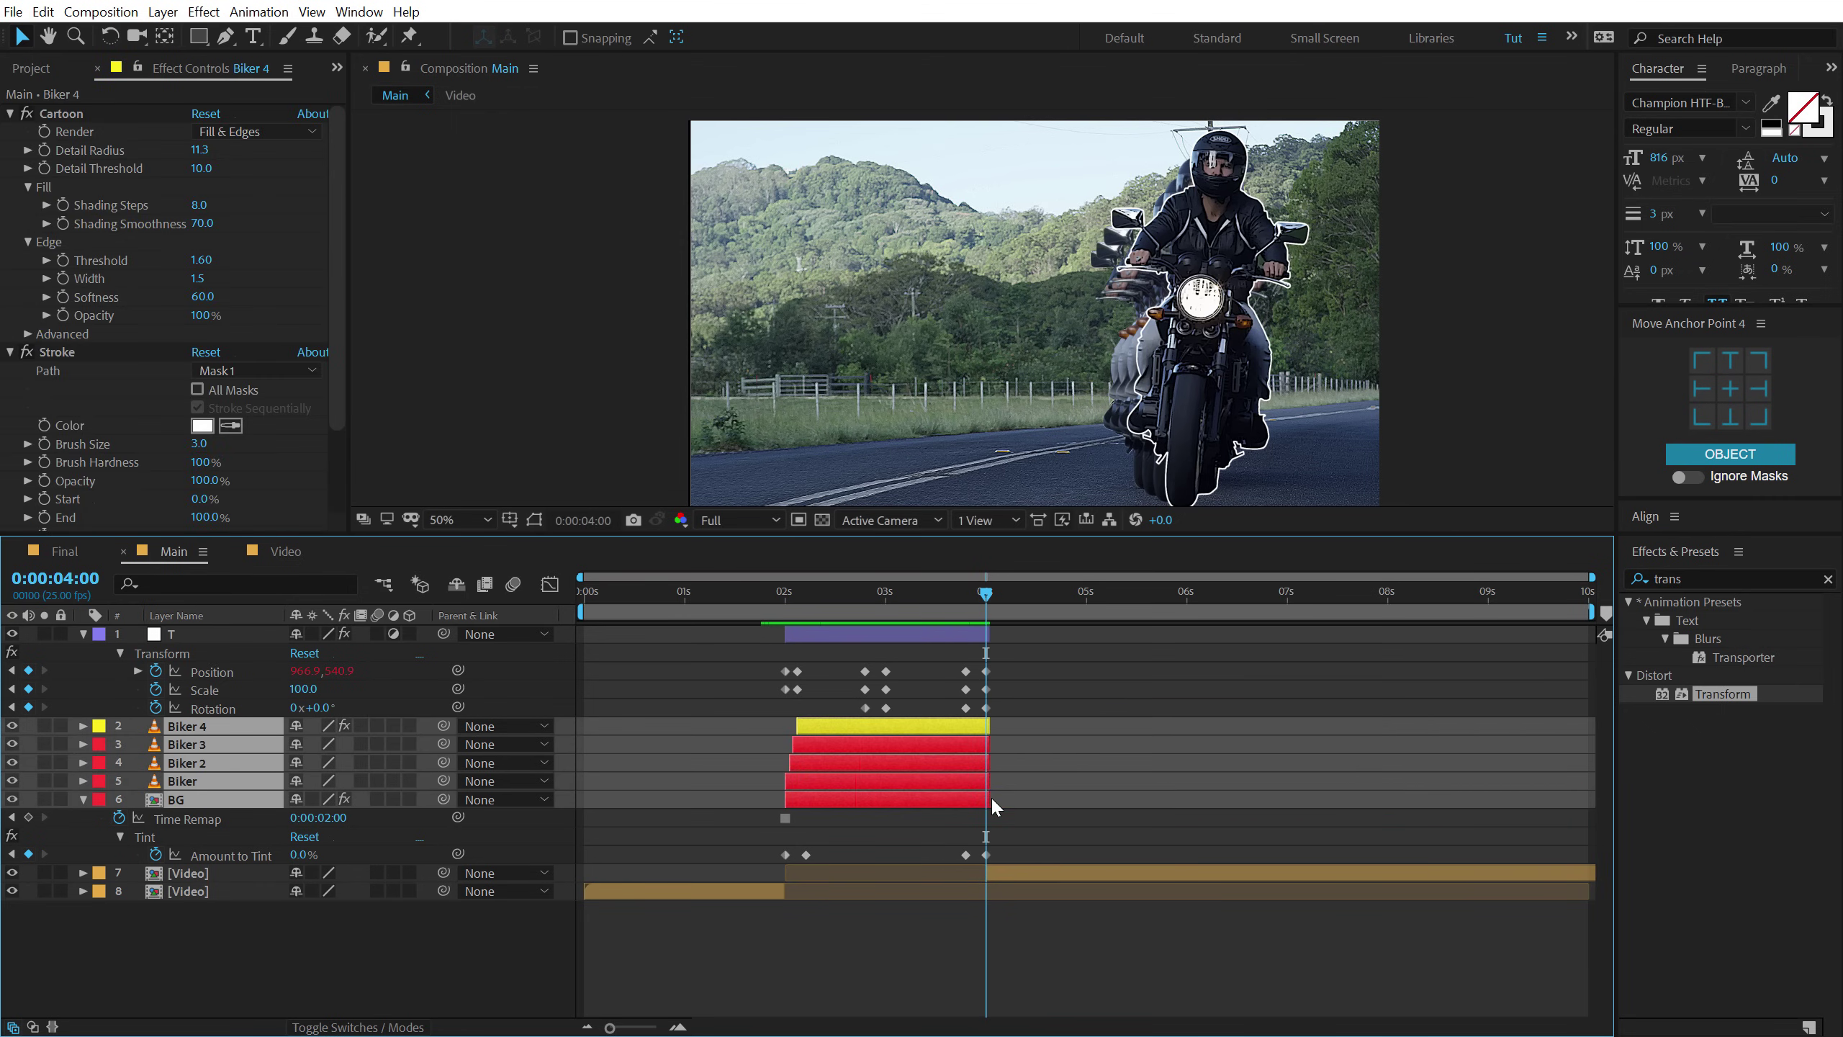
scroll(955, 759, up, 2)
scroll(955, 760, up, 1)
click(1183, 926)
drag(1089, 725, 1074, 780)
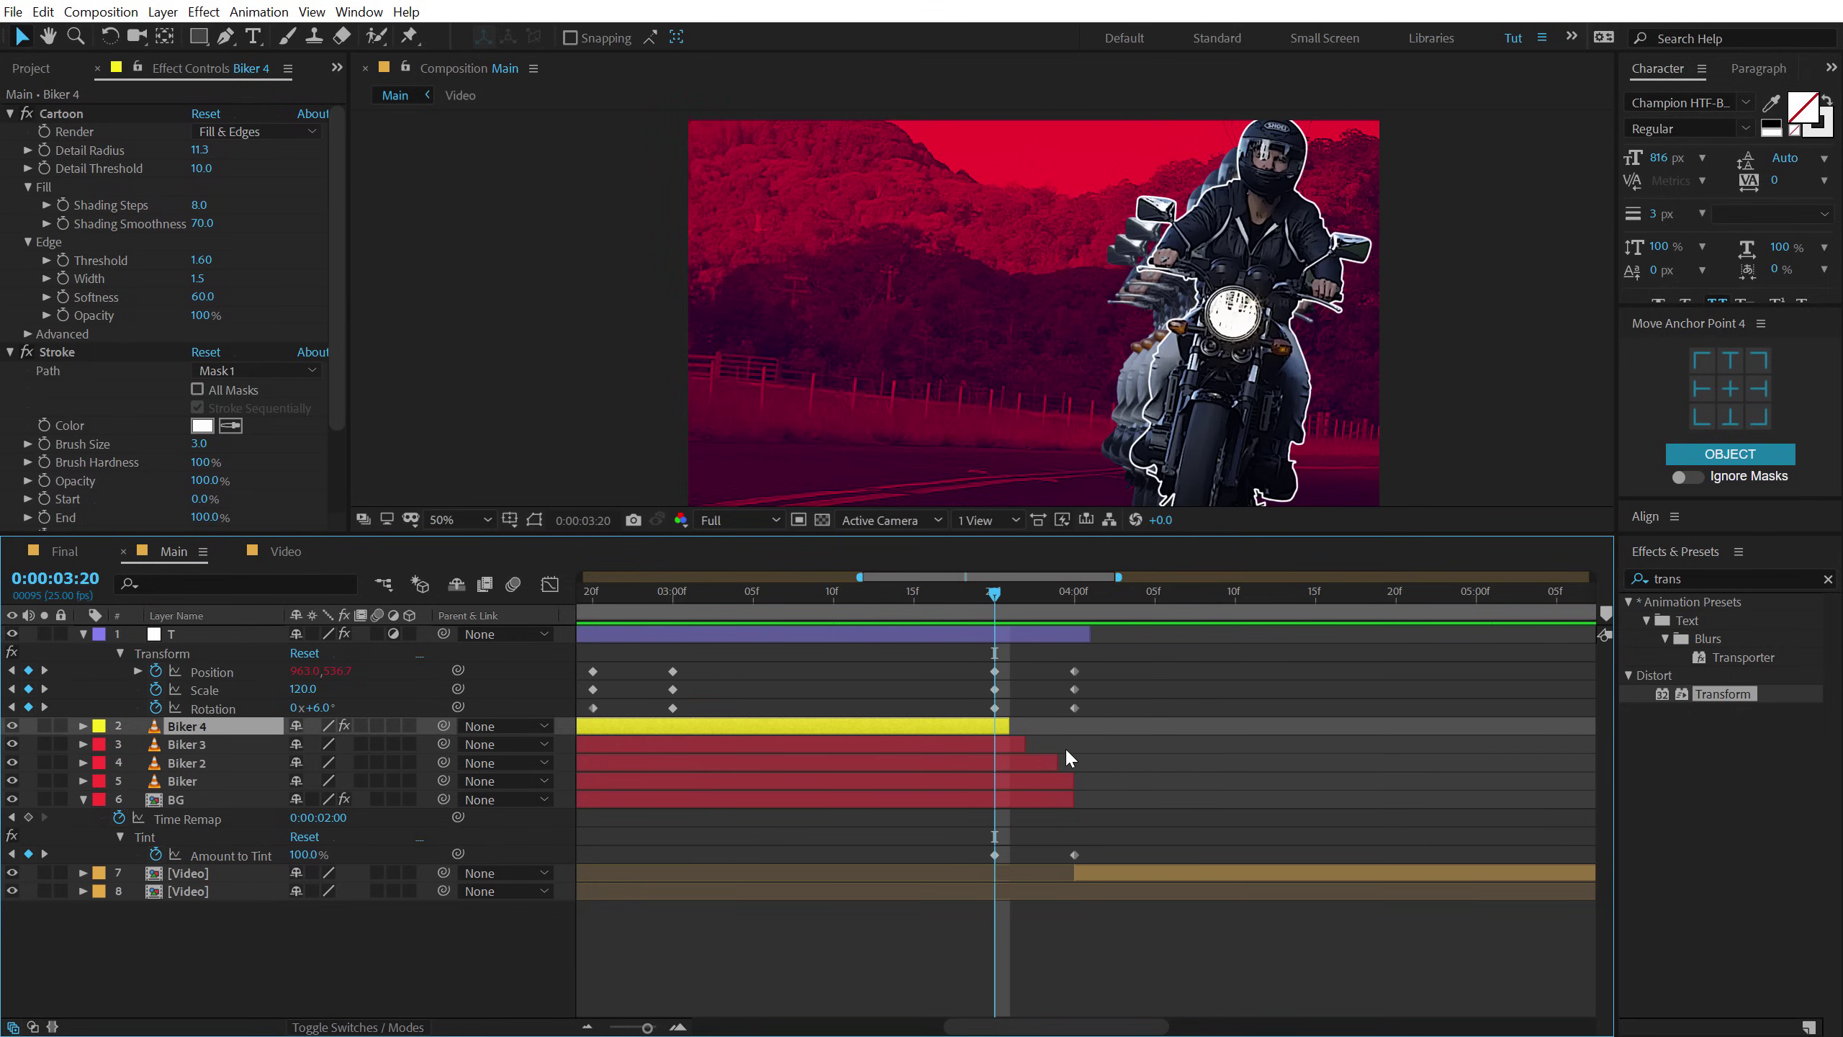
drag(1052, 761, 1057, 780)
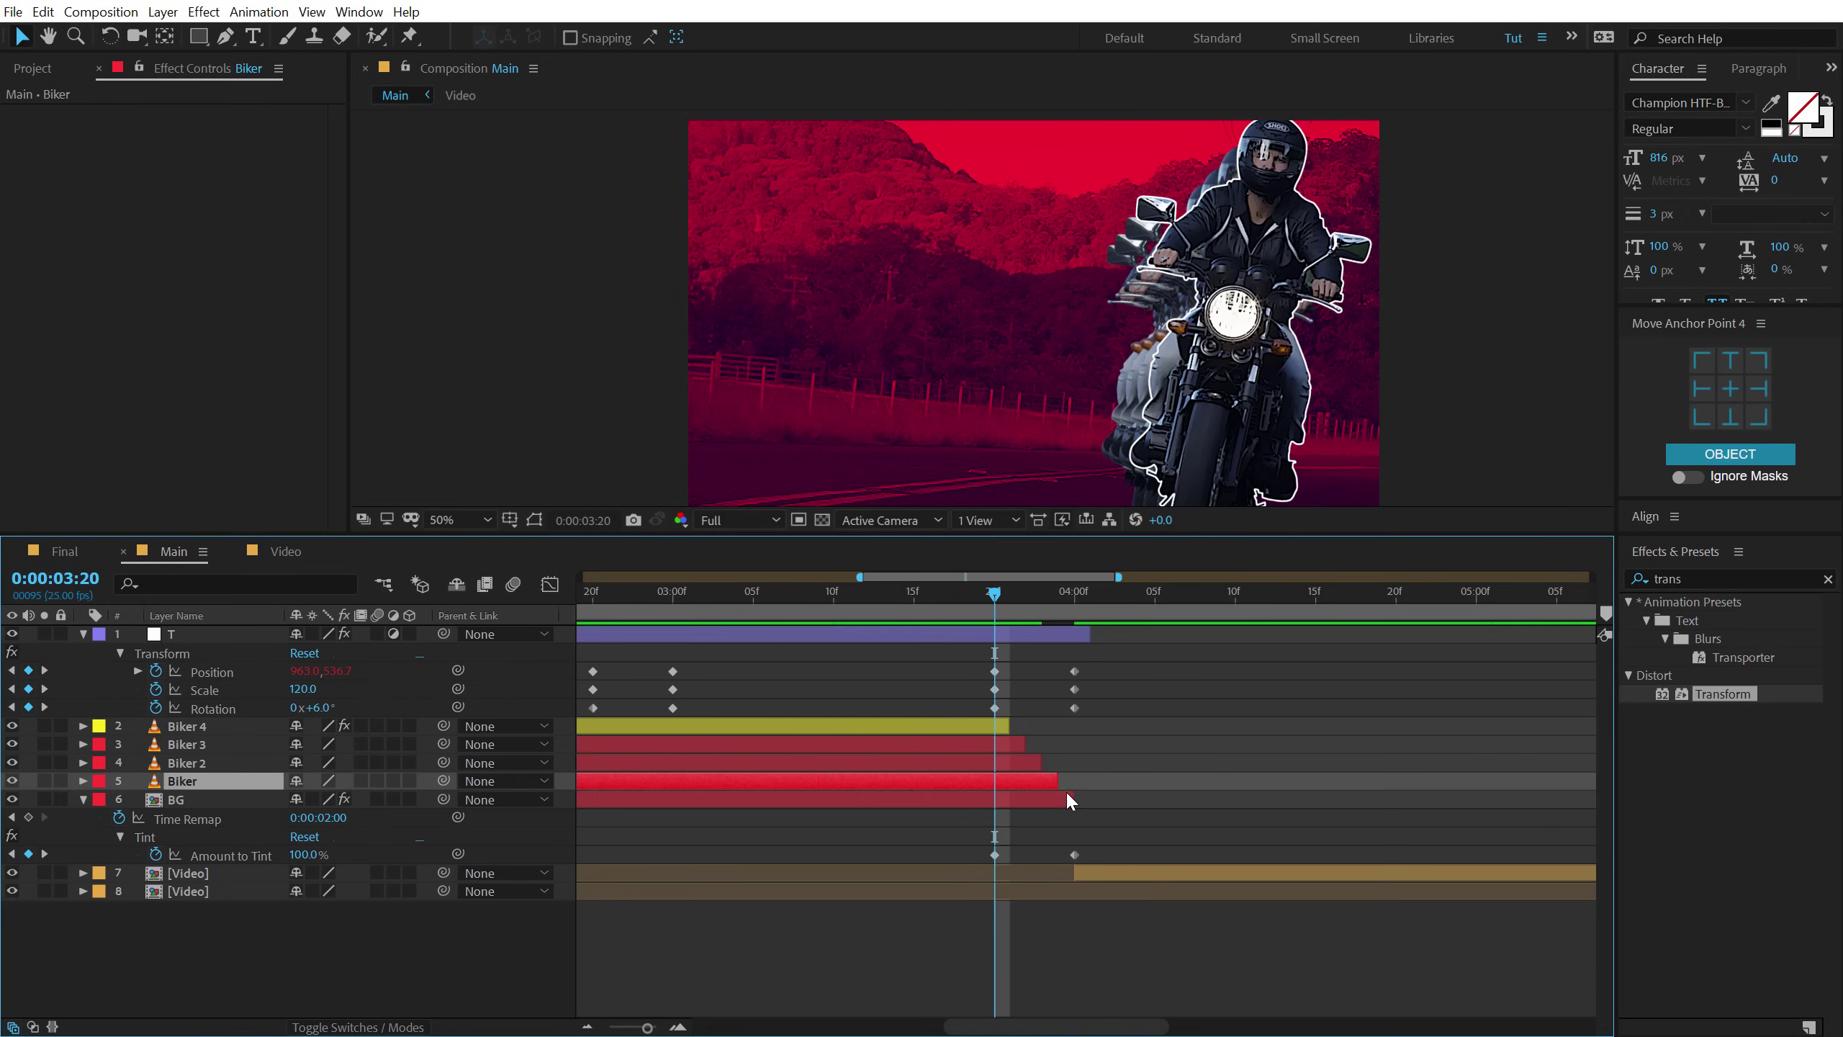
click(1074, 799)
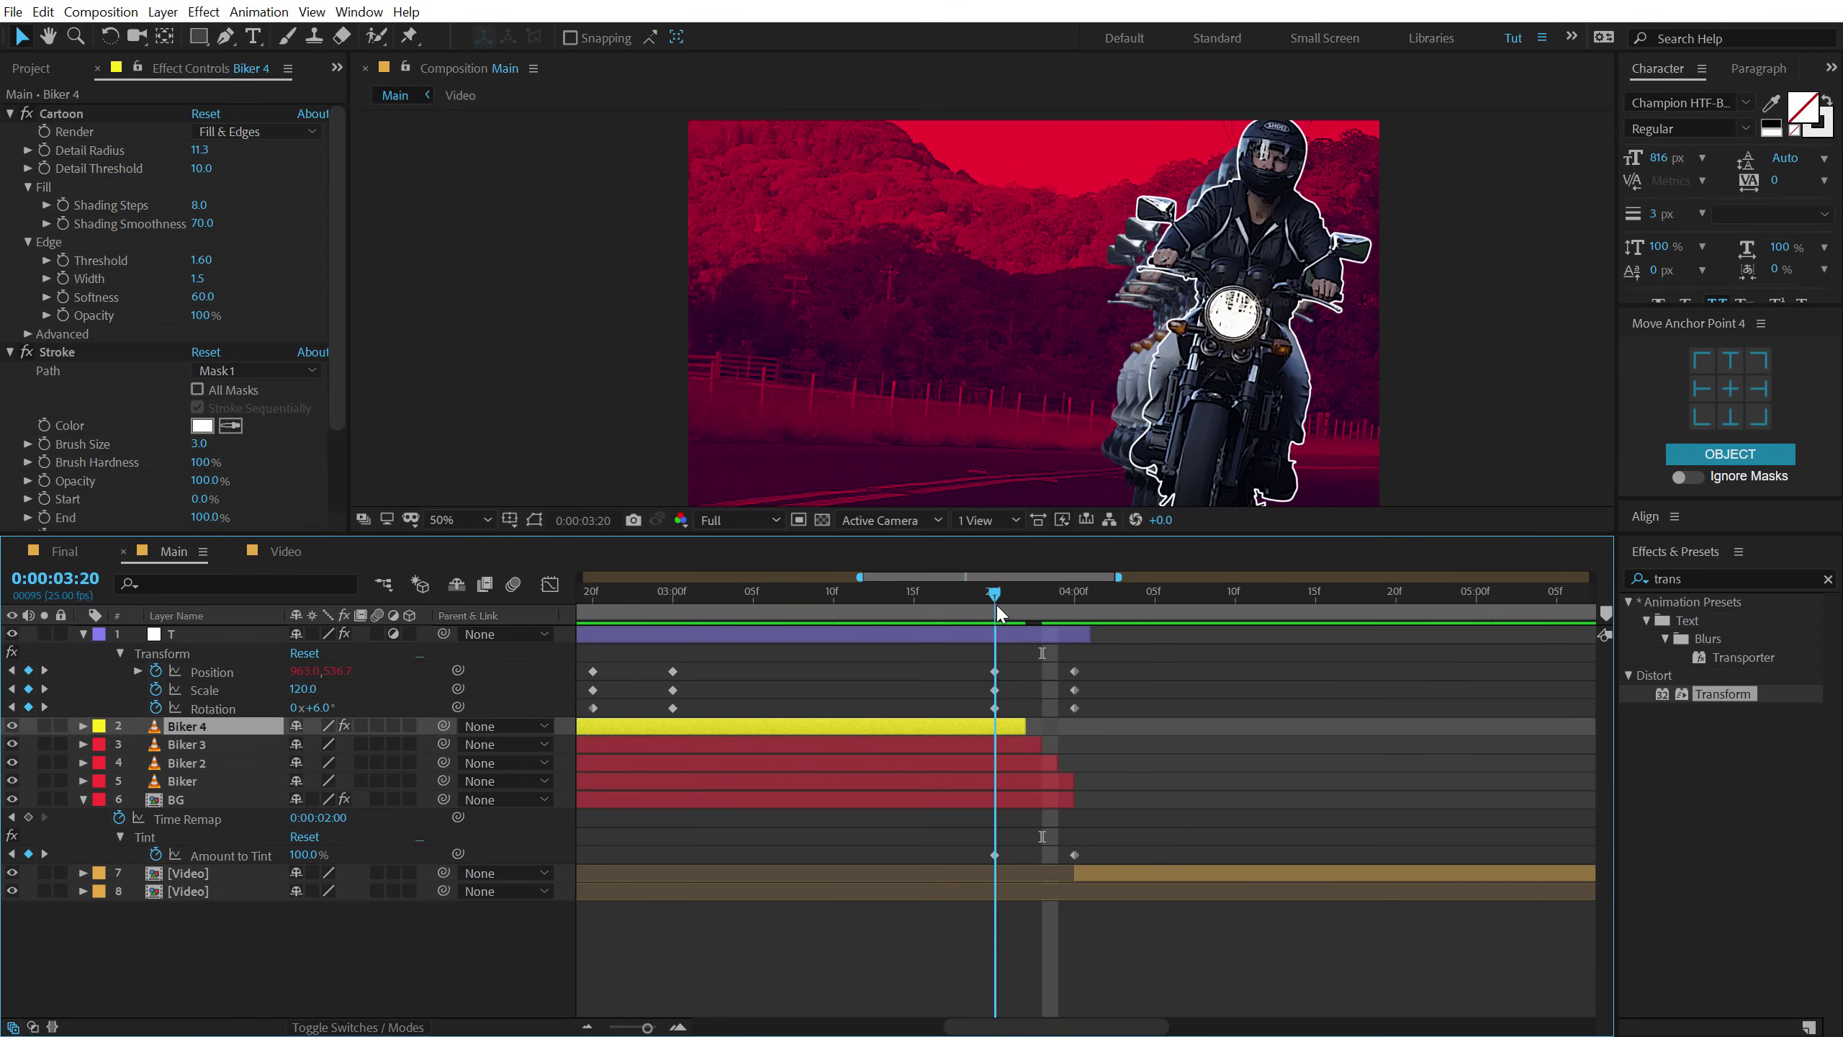
Preview the composition from 00:23 to 02:11, then collapse all layers' open properties.
drag(996, 602, 891, 592)
key(semicolon)
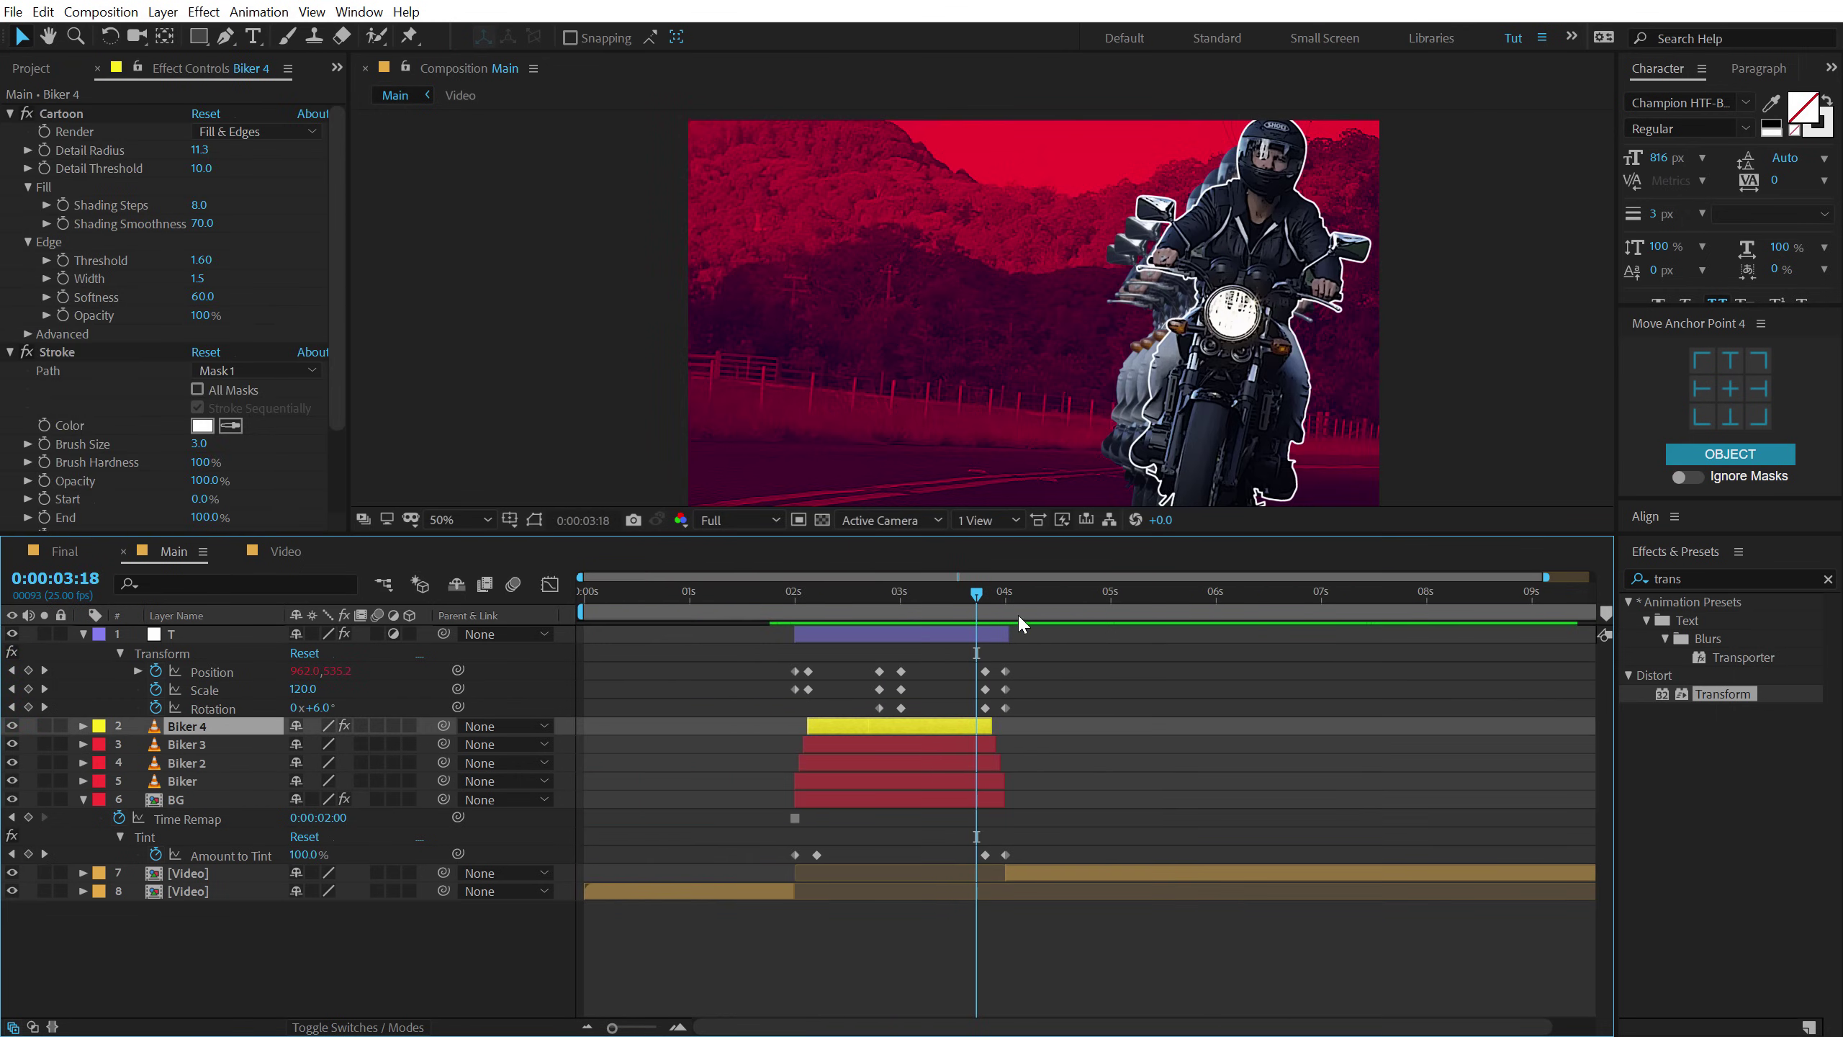
click(779, 596)
click(680, 597)
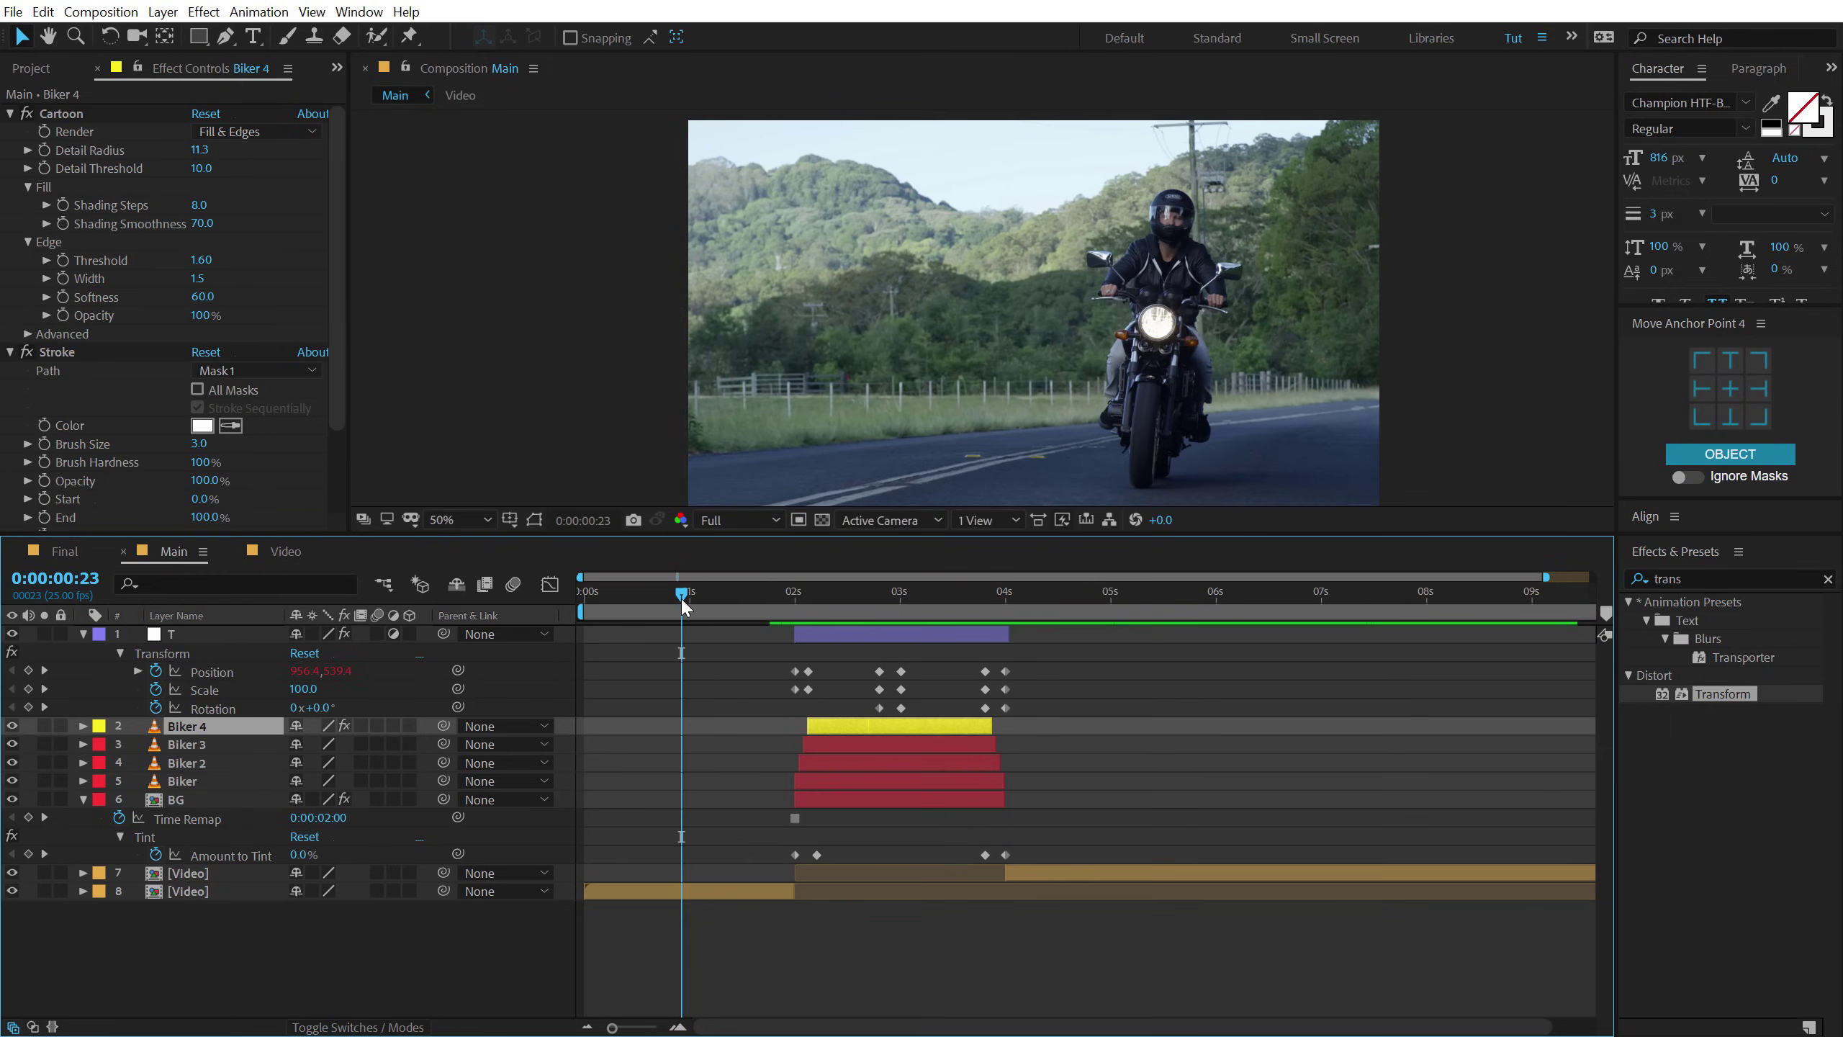
key(space)
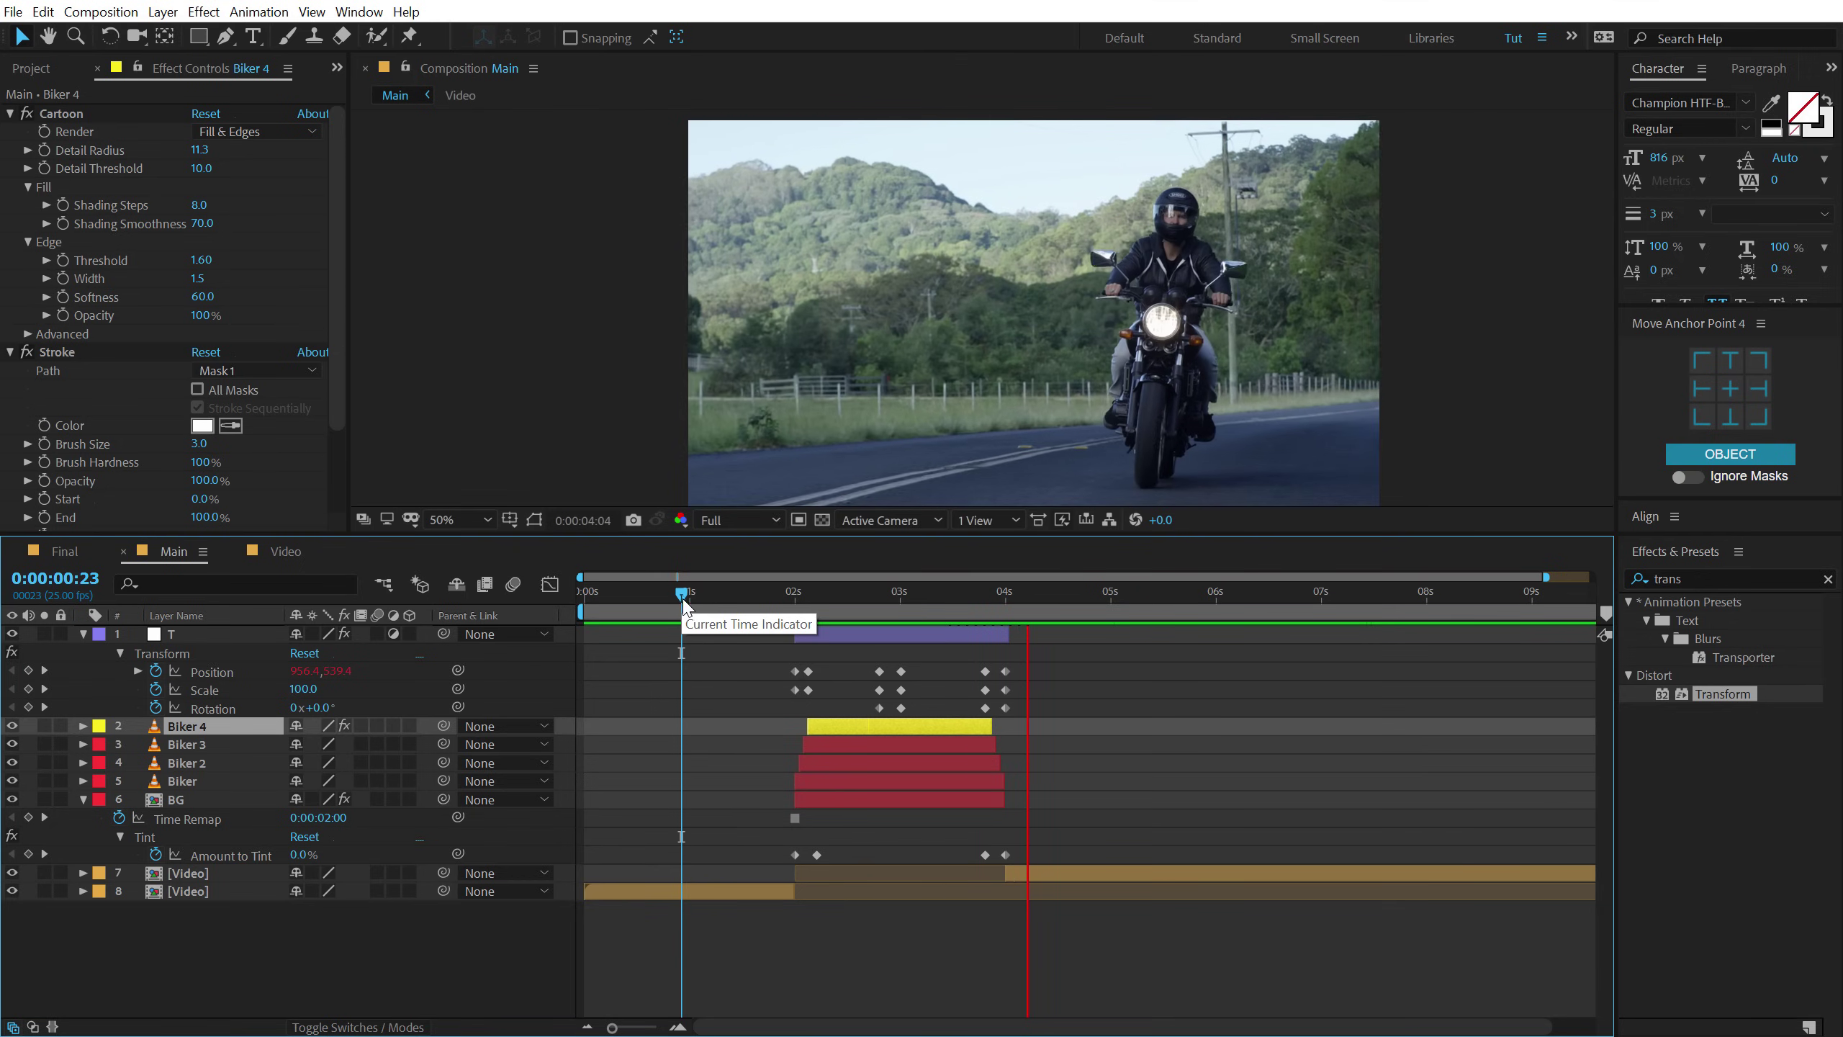
click(841, 594)
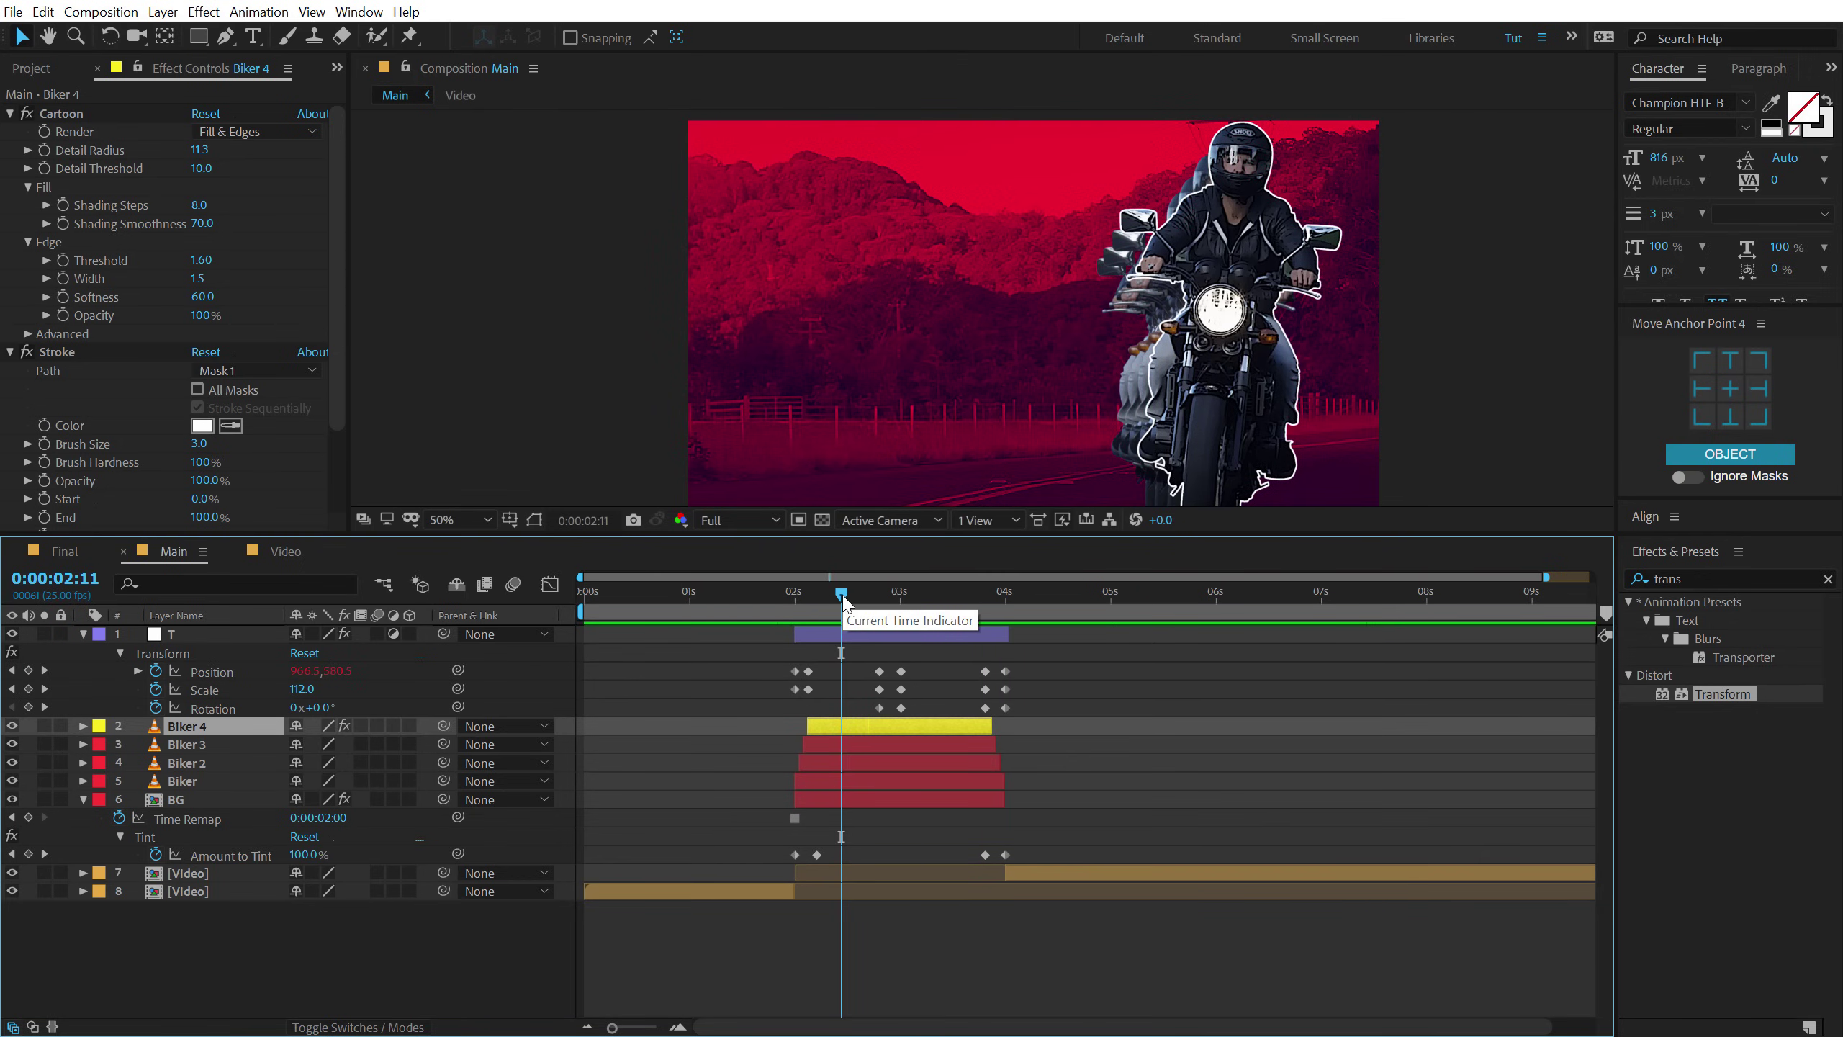
key(ctrl+a)
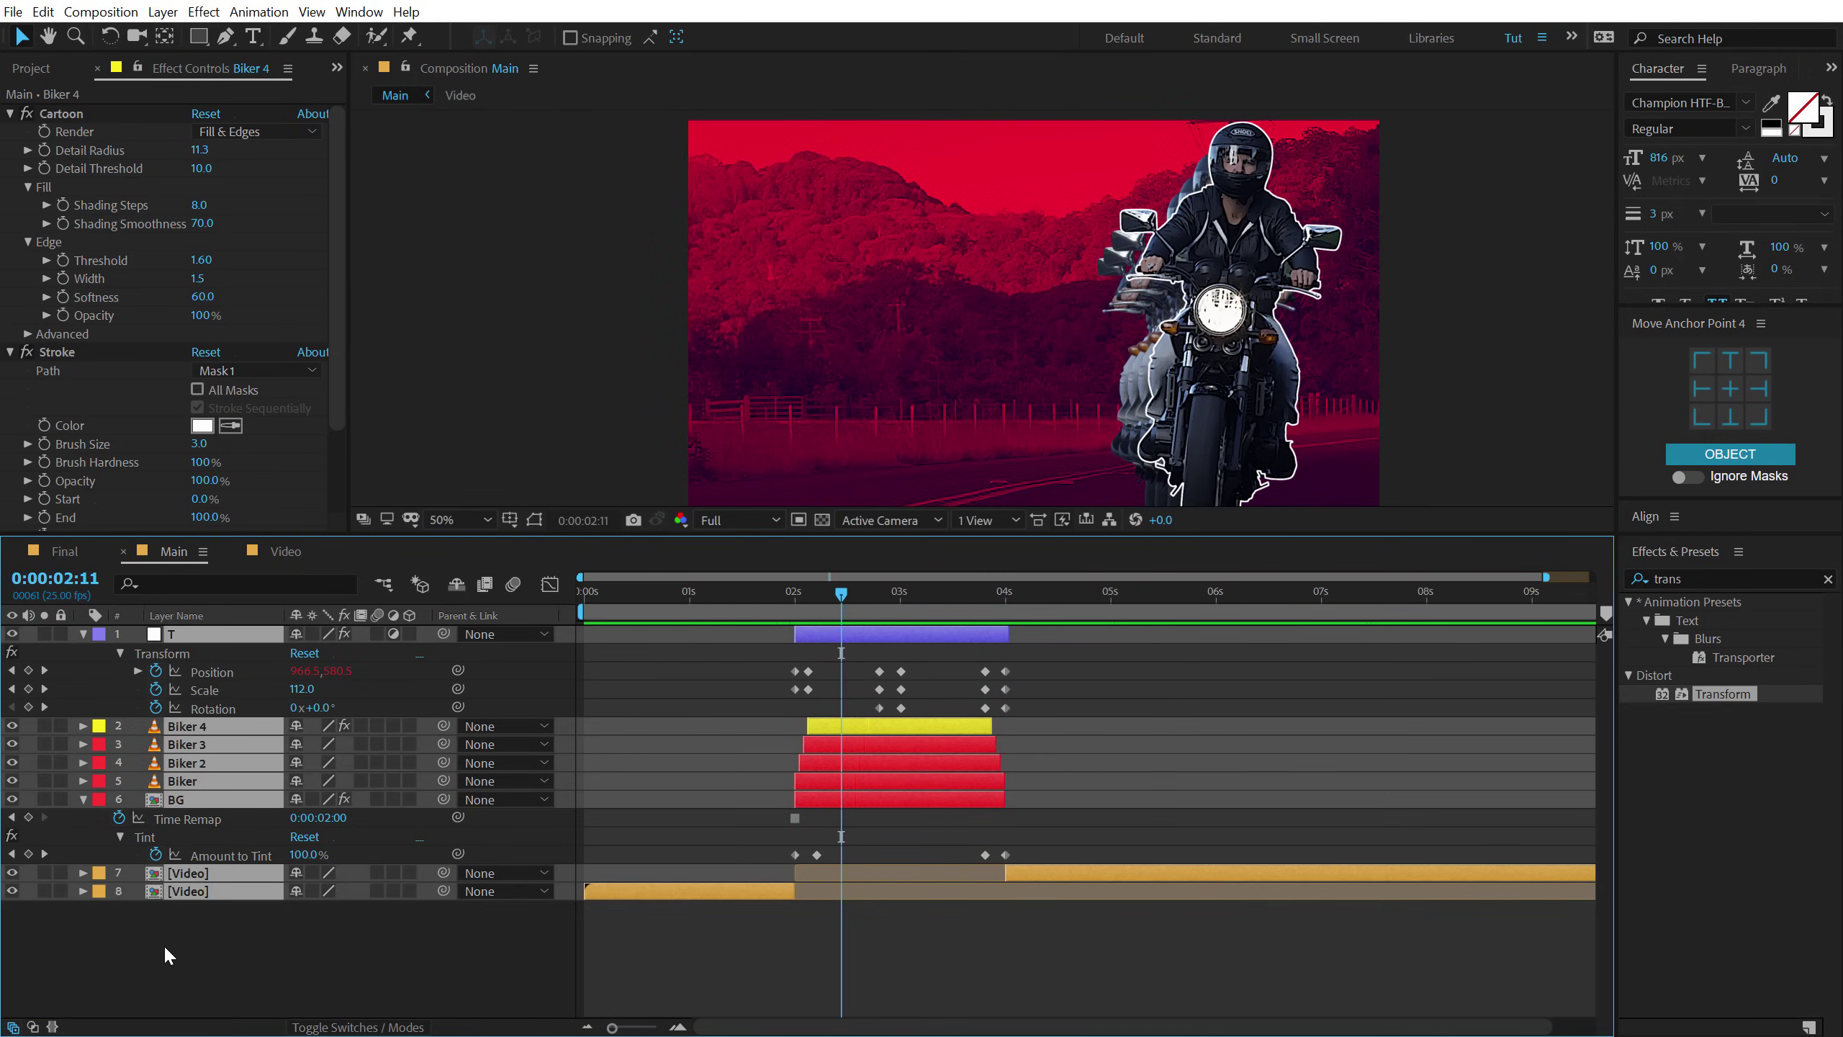
key(u)
click(153, 871)
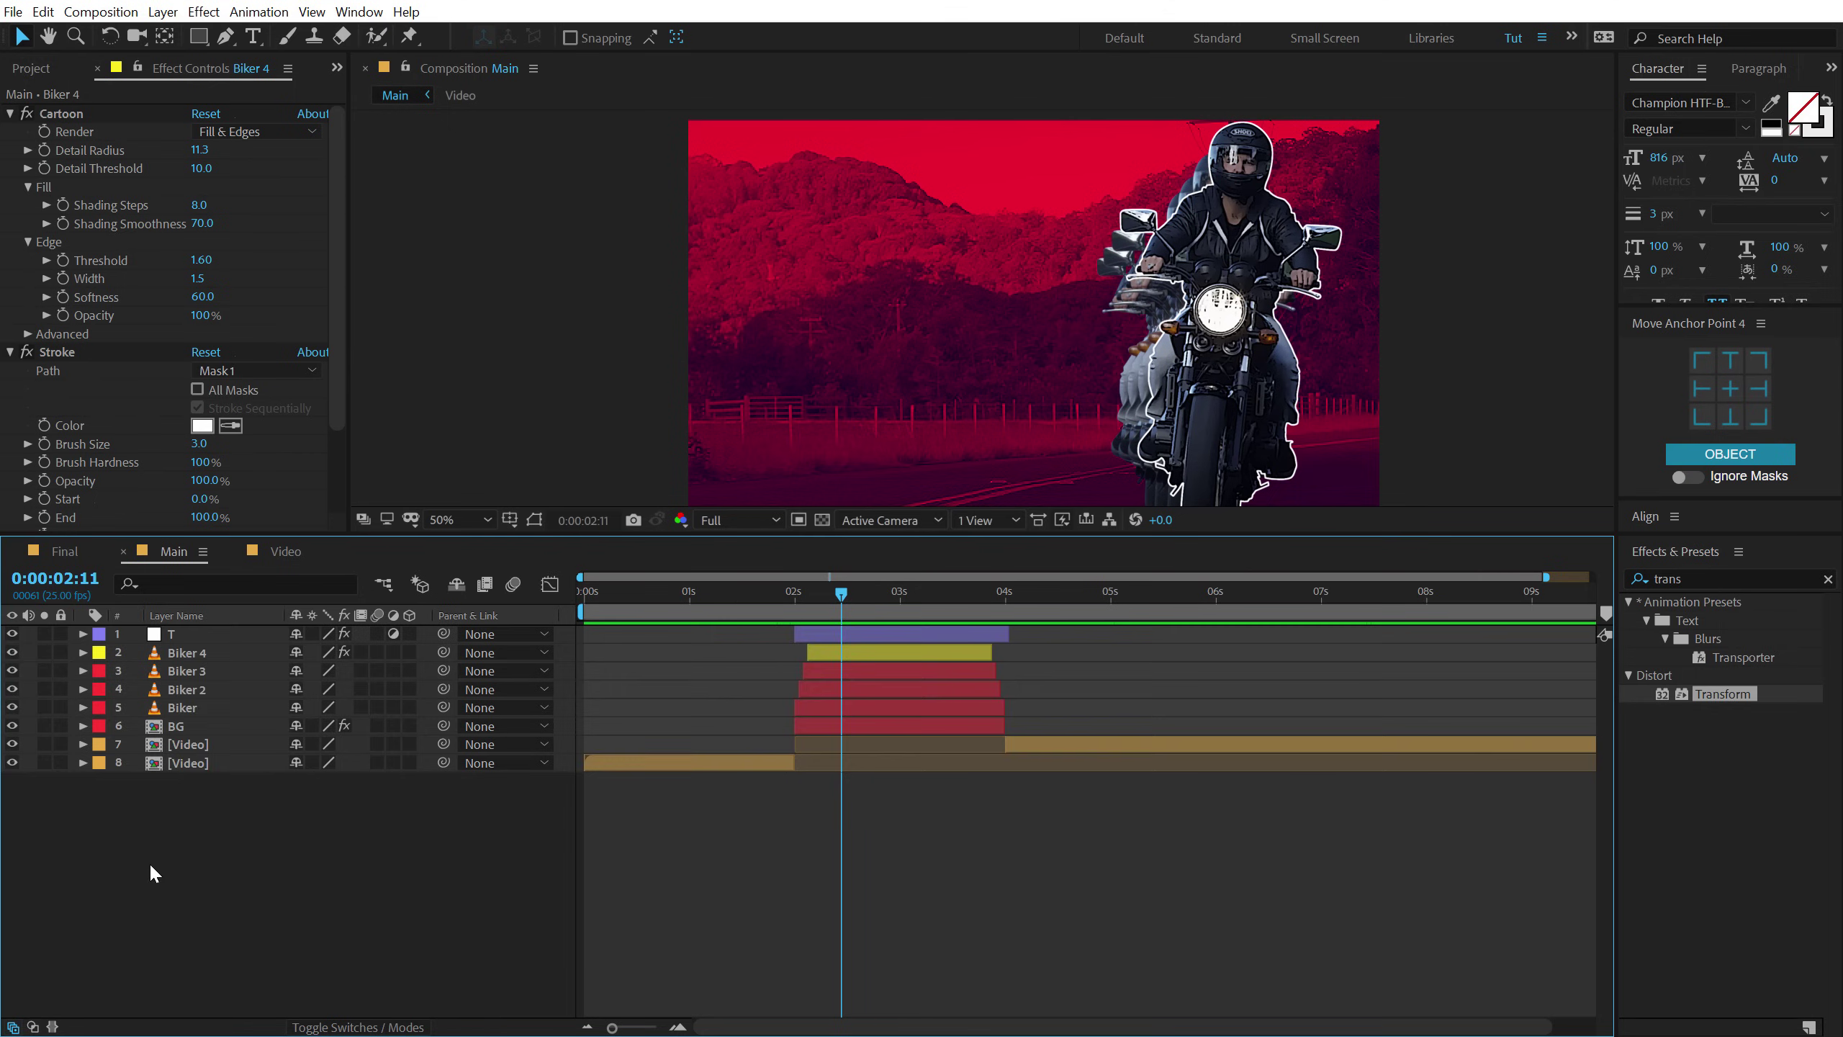
Create a new composition 1920 px wide named Title and enlarge the viewer.
click(30, 67)
click(71, 522)
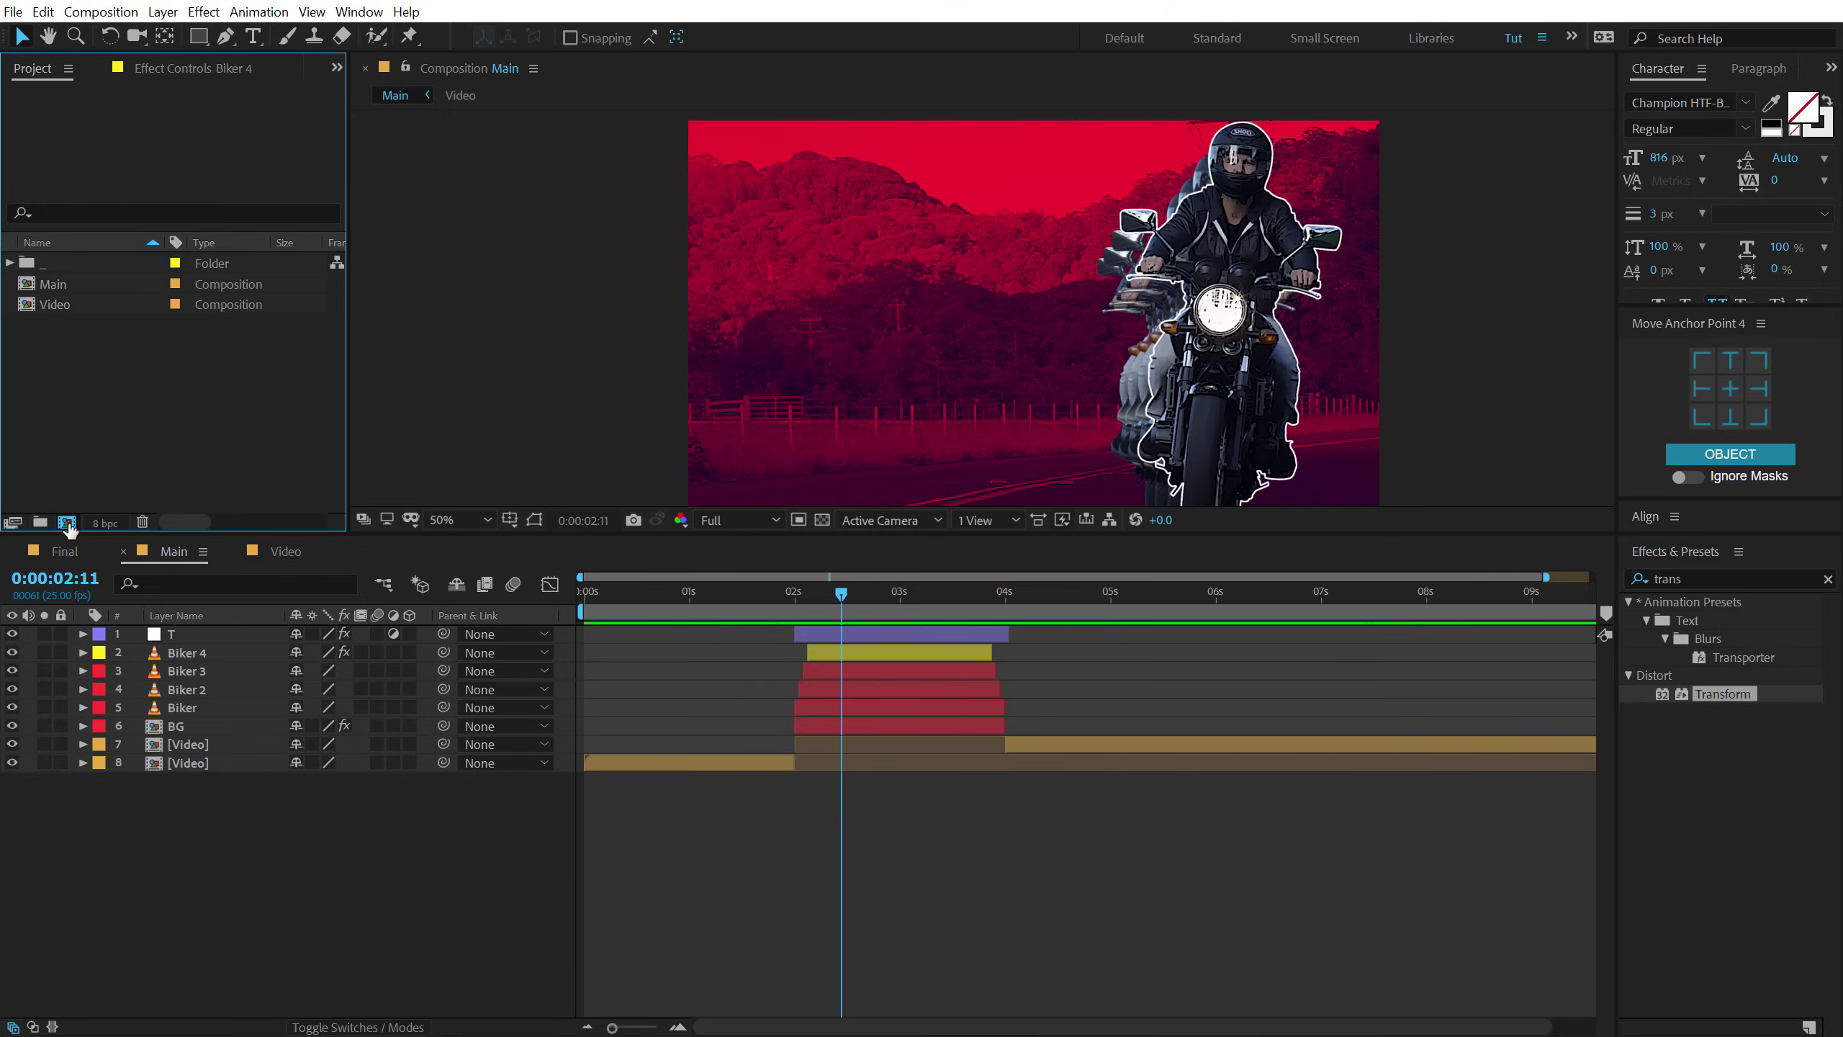
click(791, 375)
text(1920)
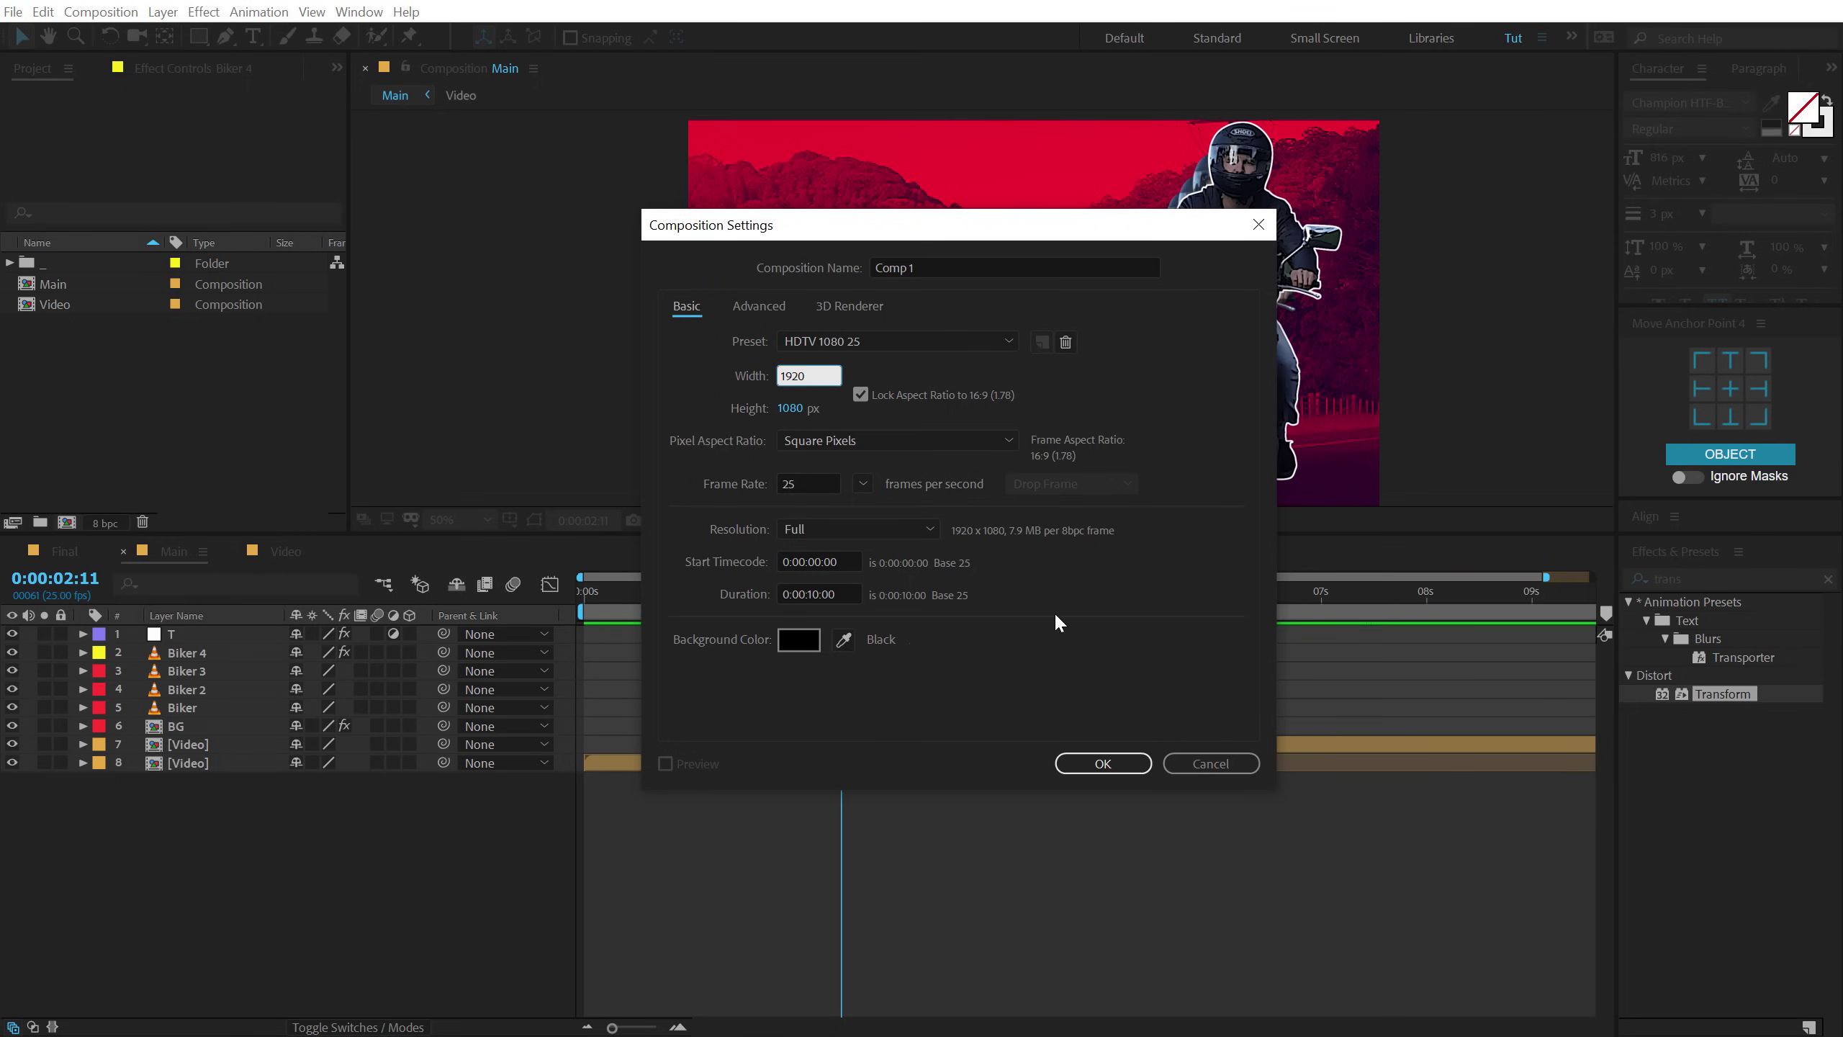
click(951, 265)
text(Title)
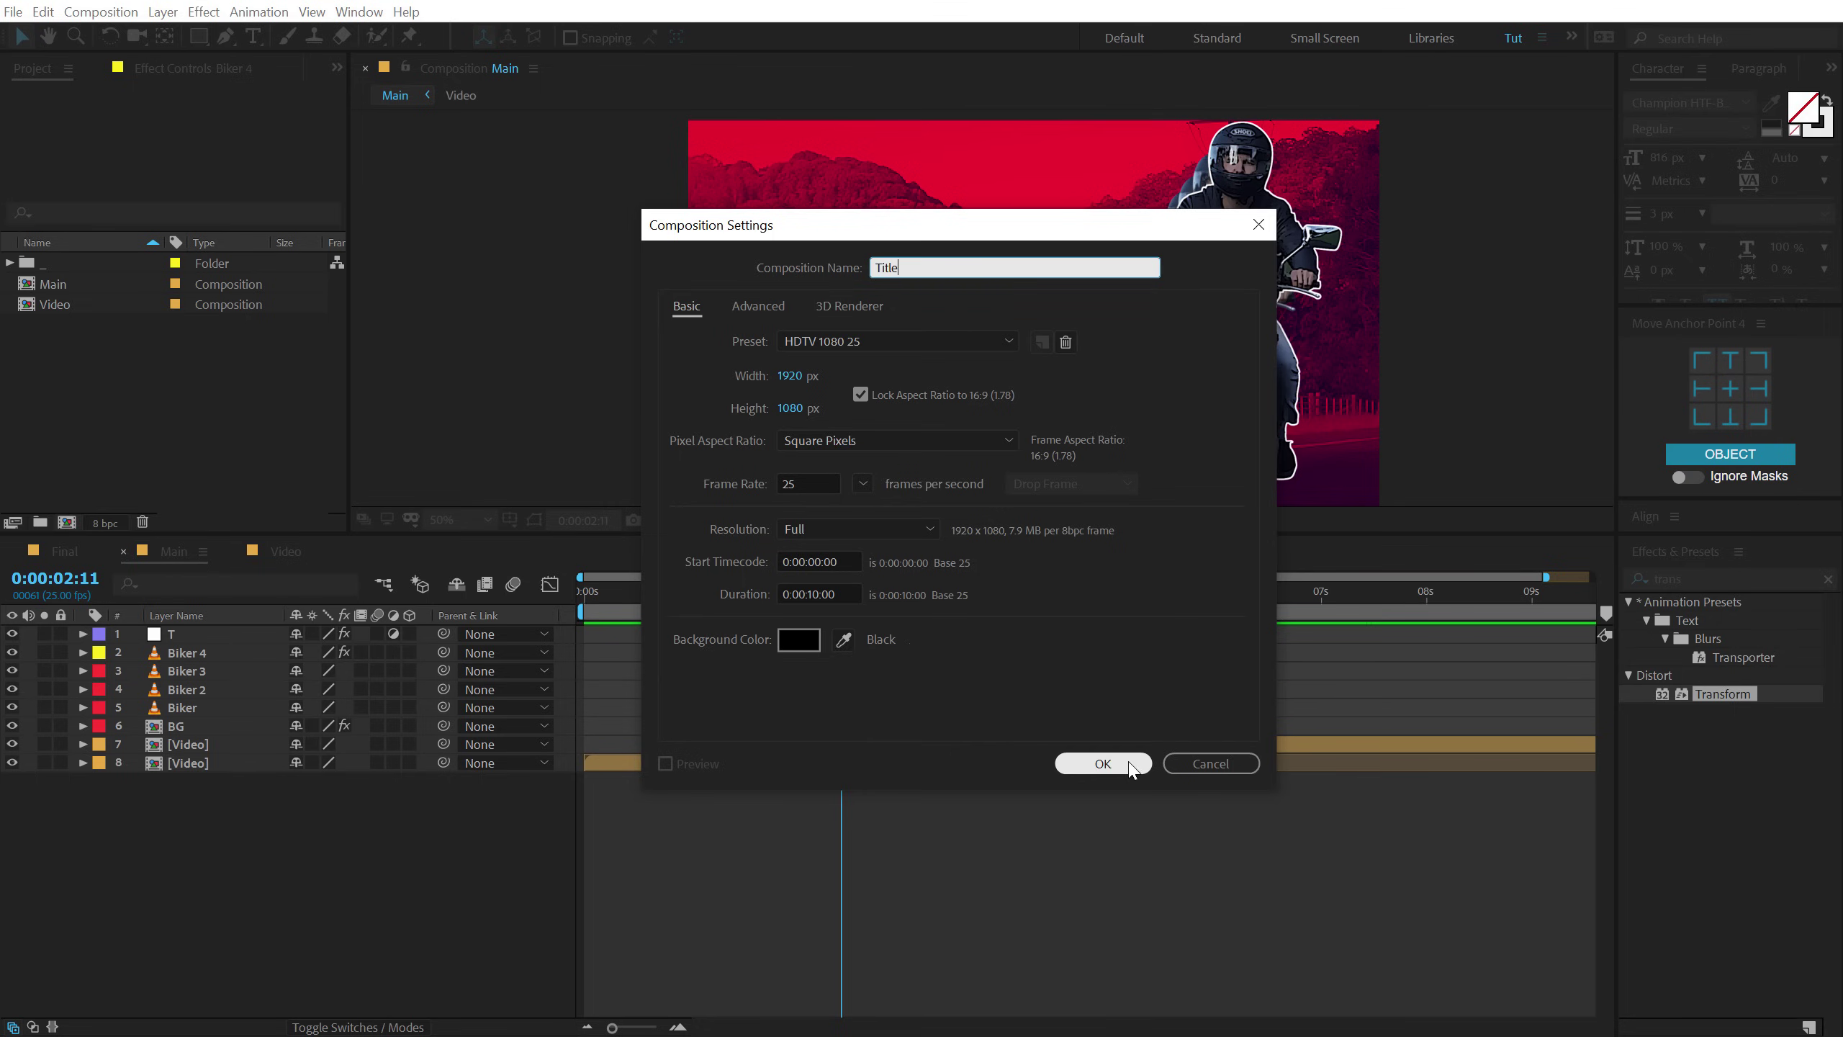
click(1117, 763)
drag(565, 544, 563, 717)
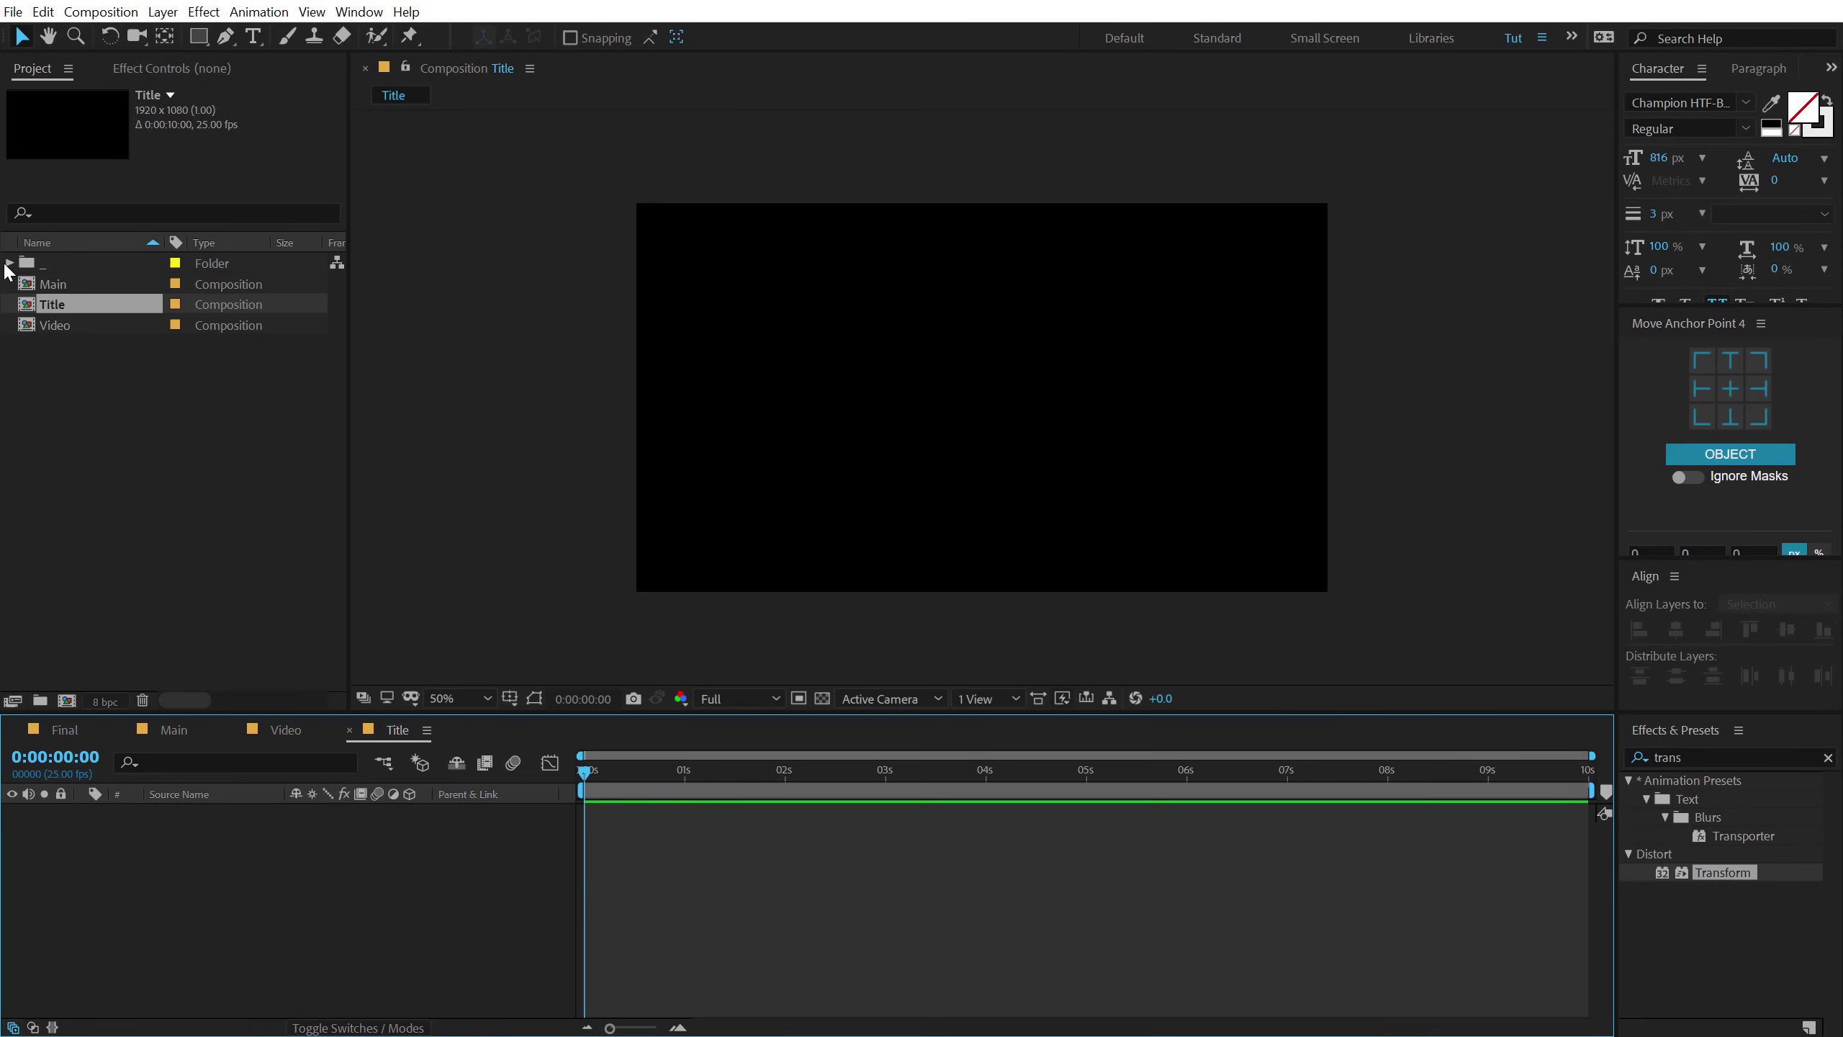
Add Brush.mov to Title and scale it to 66% at 01:22.
click(9, 263)
click(120, 390)
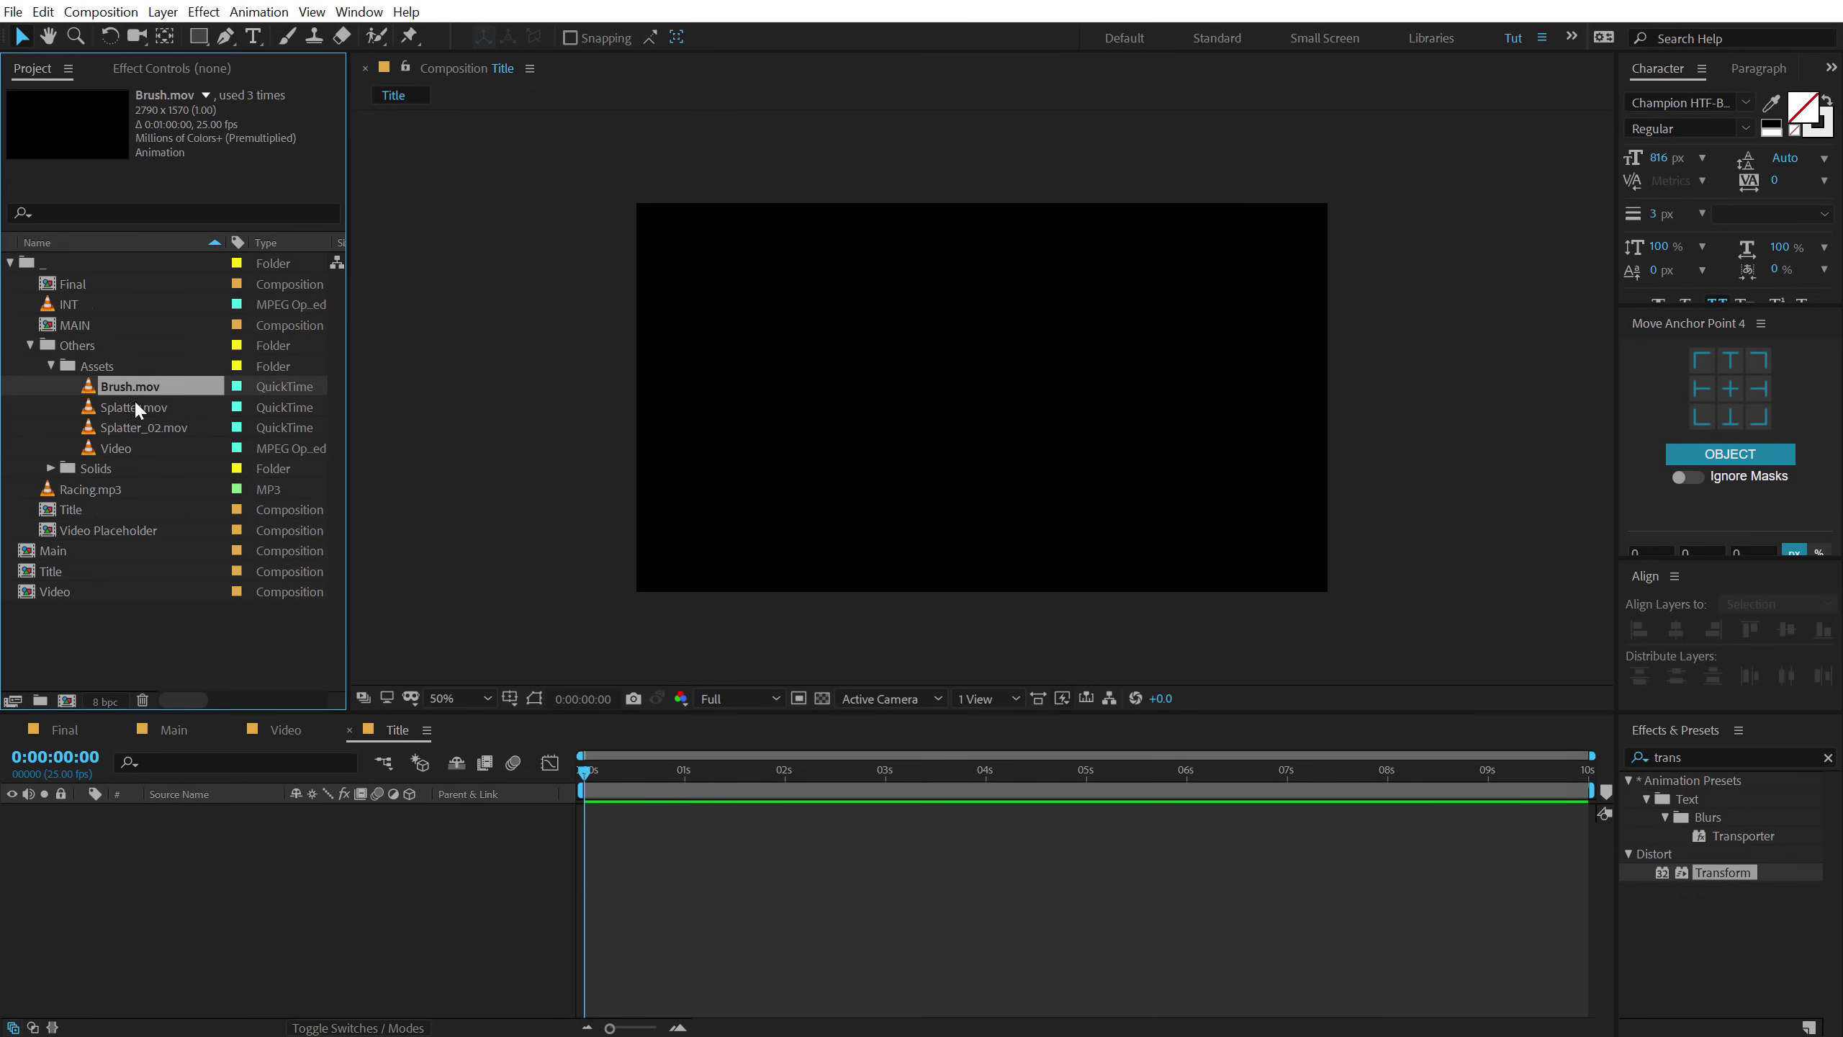
mouse_move(125, 393)
mouse_down()
mouse_move(1061, 444)
mouse_move(1000, 478)
mouse_up()
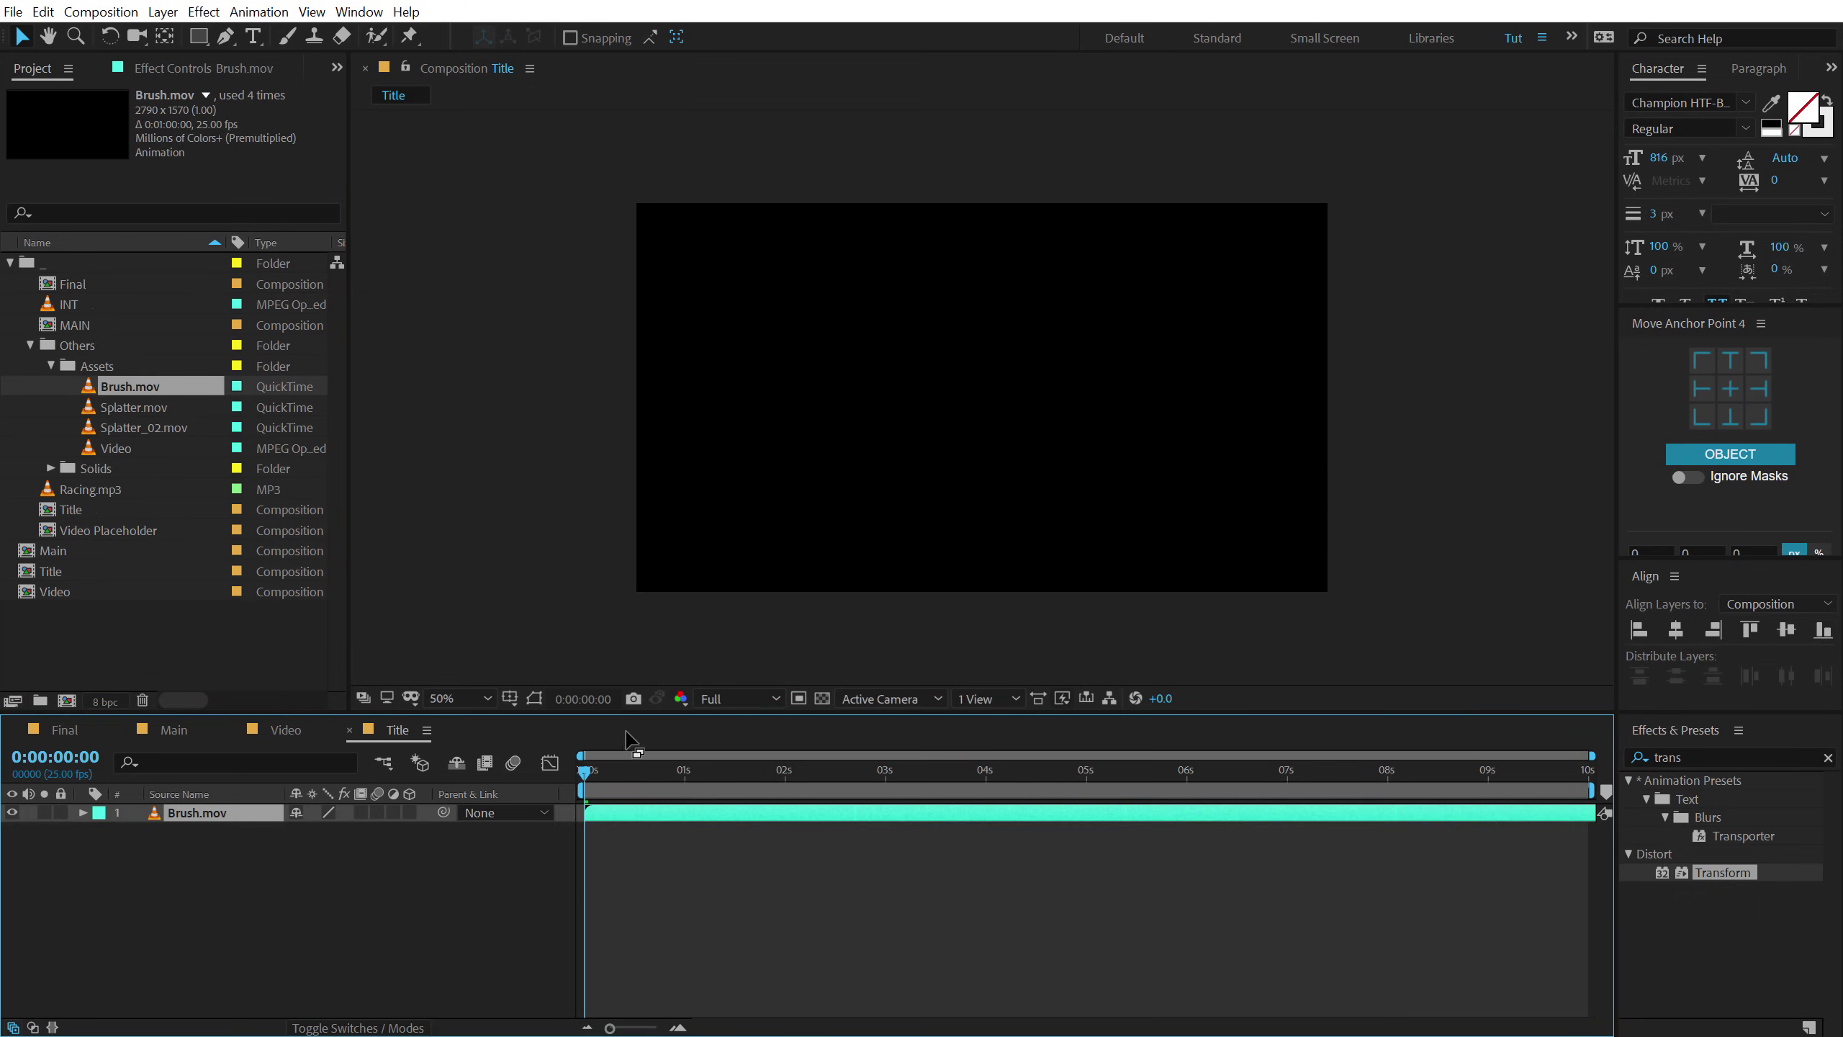
click(632, 772)
drag(662, 771, 773, 771)
key(s)
drag(356, 830, 331, 830)
click(897, 400)
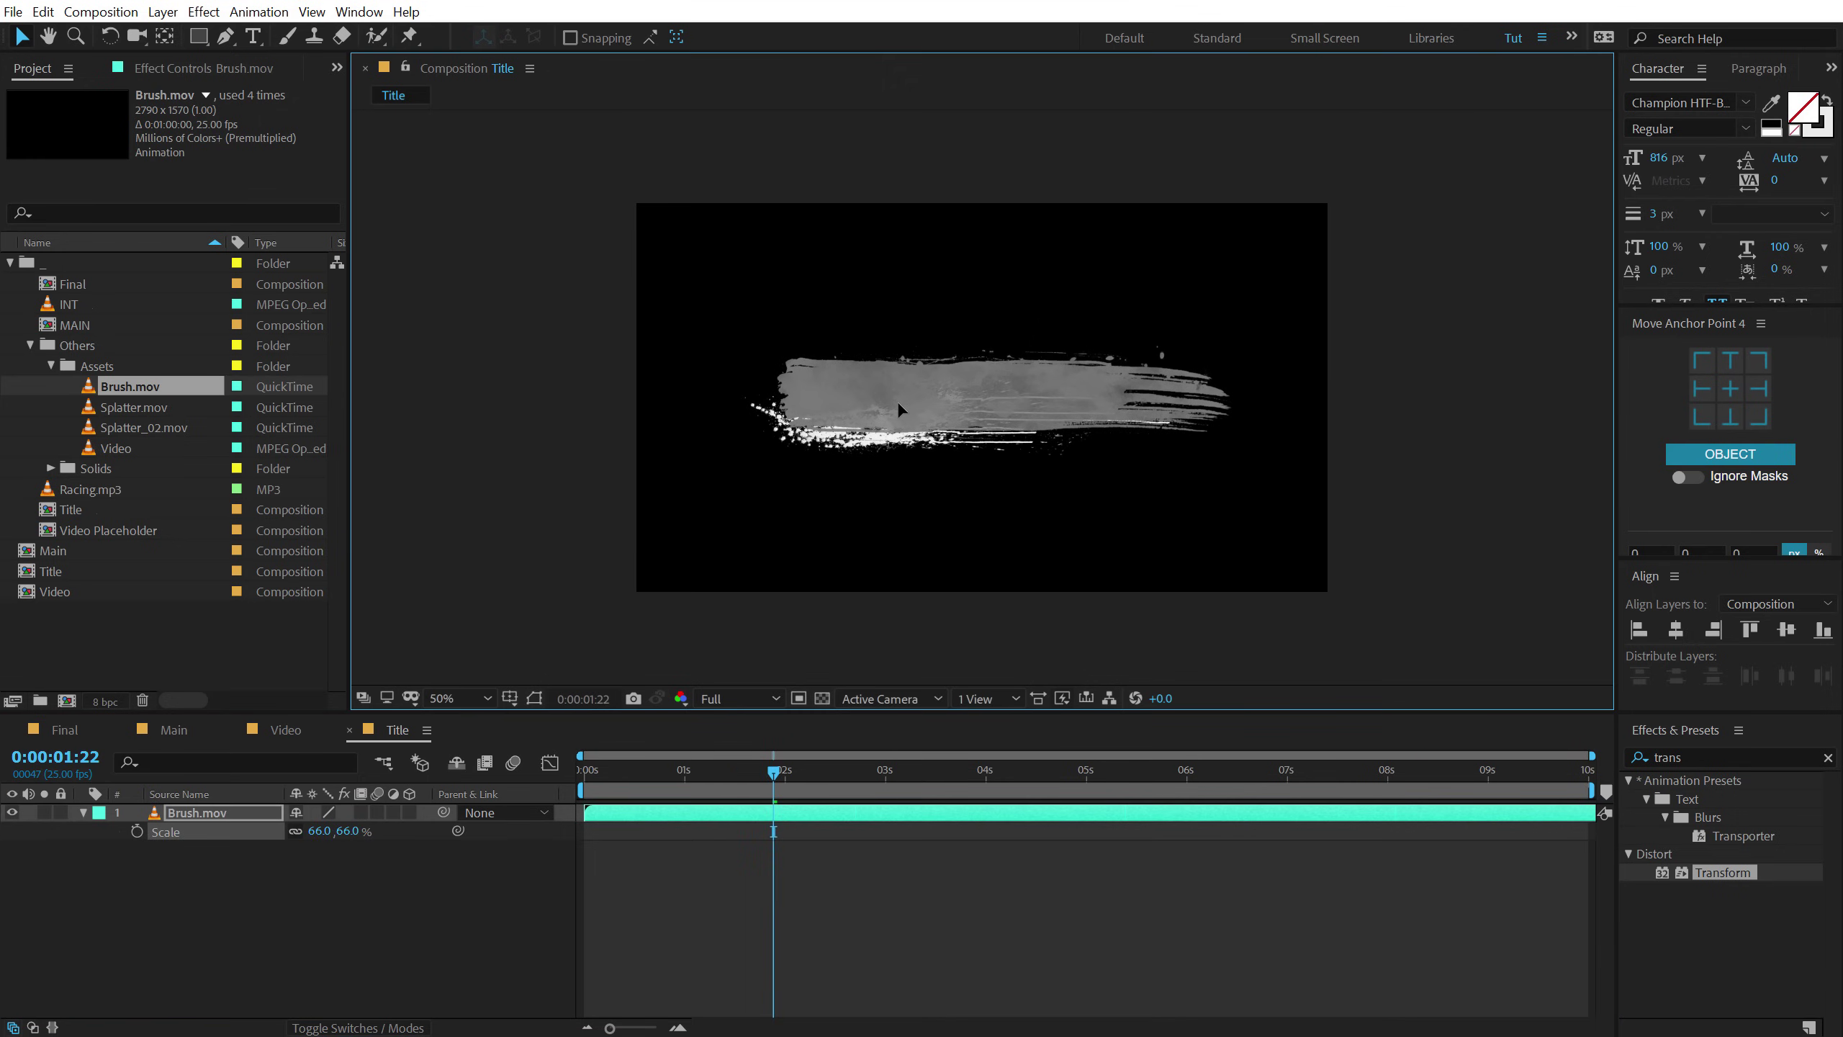
click(330, 877)
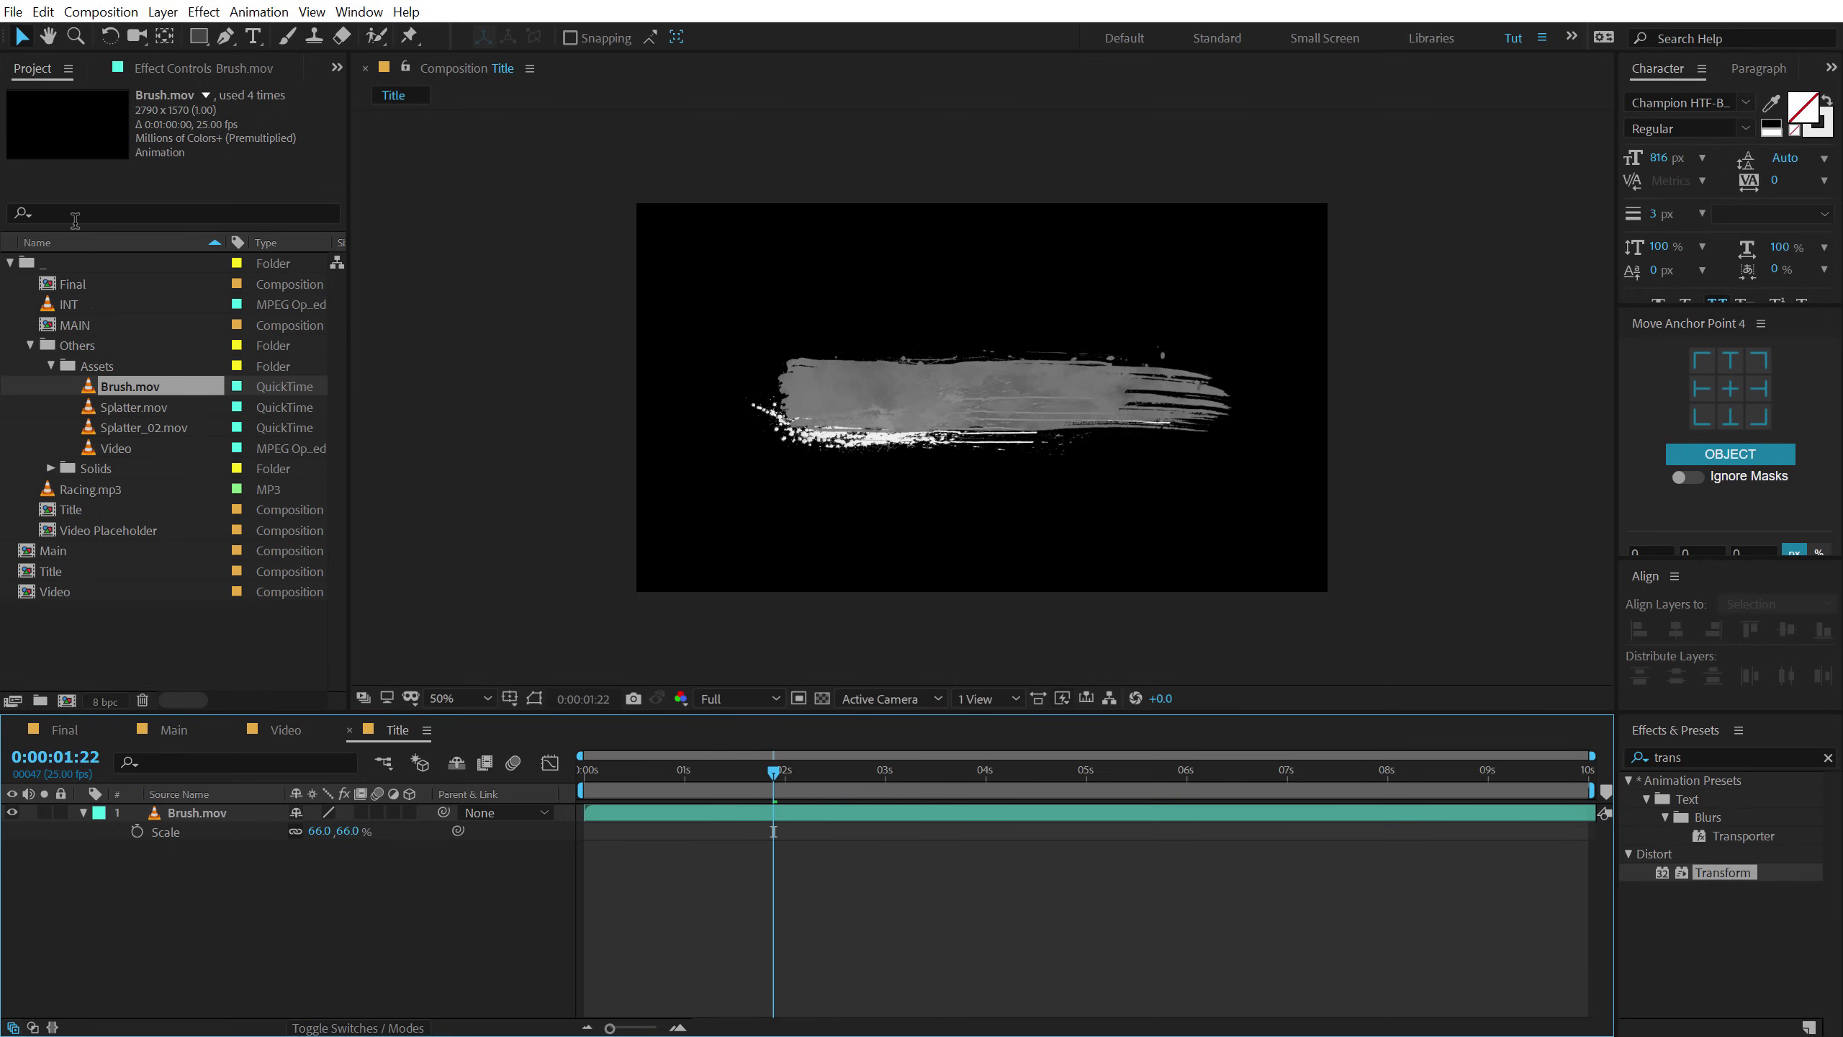
Add Splatter.mov above it at 42% scale, shifted left onto the stroke, and preview.
mouse_move(136, 407)
mouse_down()
mouse_move(173, 804)
mouse_move(270, 831)
mouse_up()
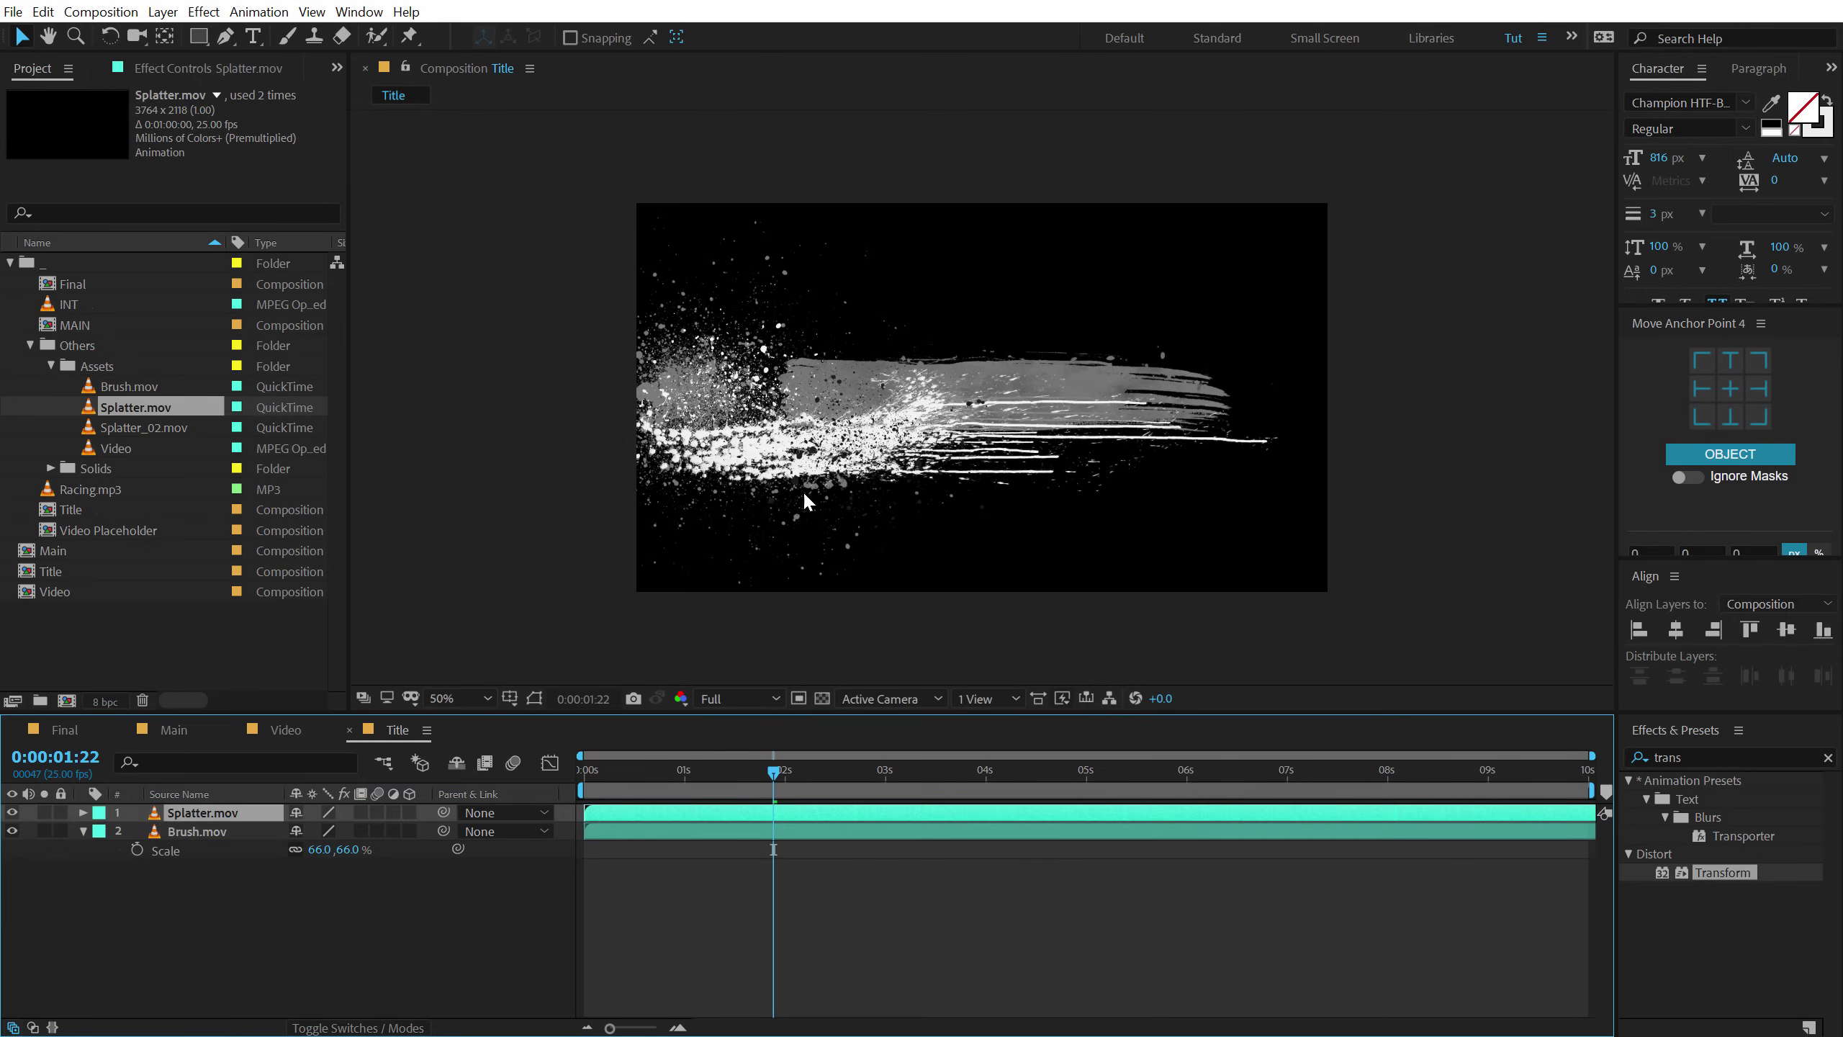
click(774, 458)
key(s)
drag(366, 835, 325, 835)
drag(990, 440, 879, 451)
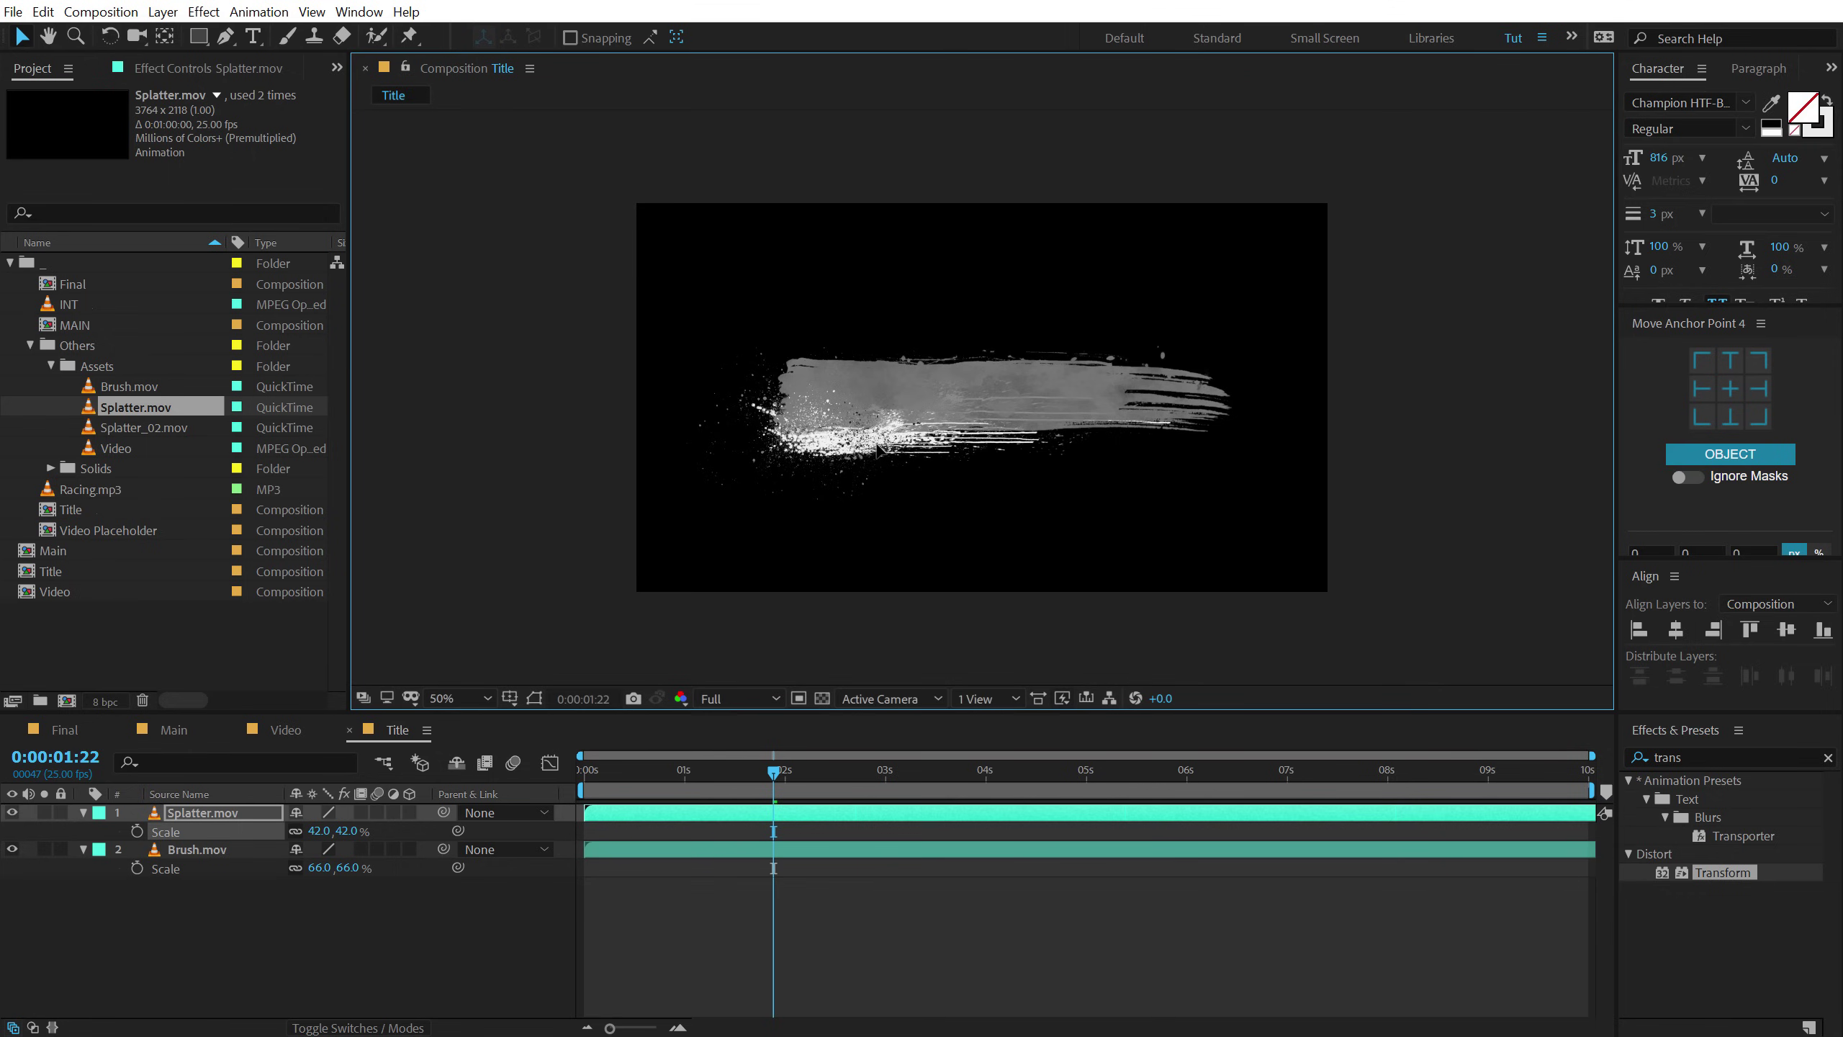
drag(668, 768, 728, 735)
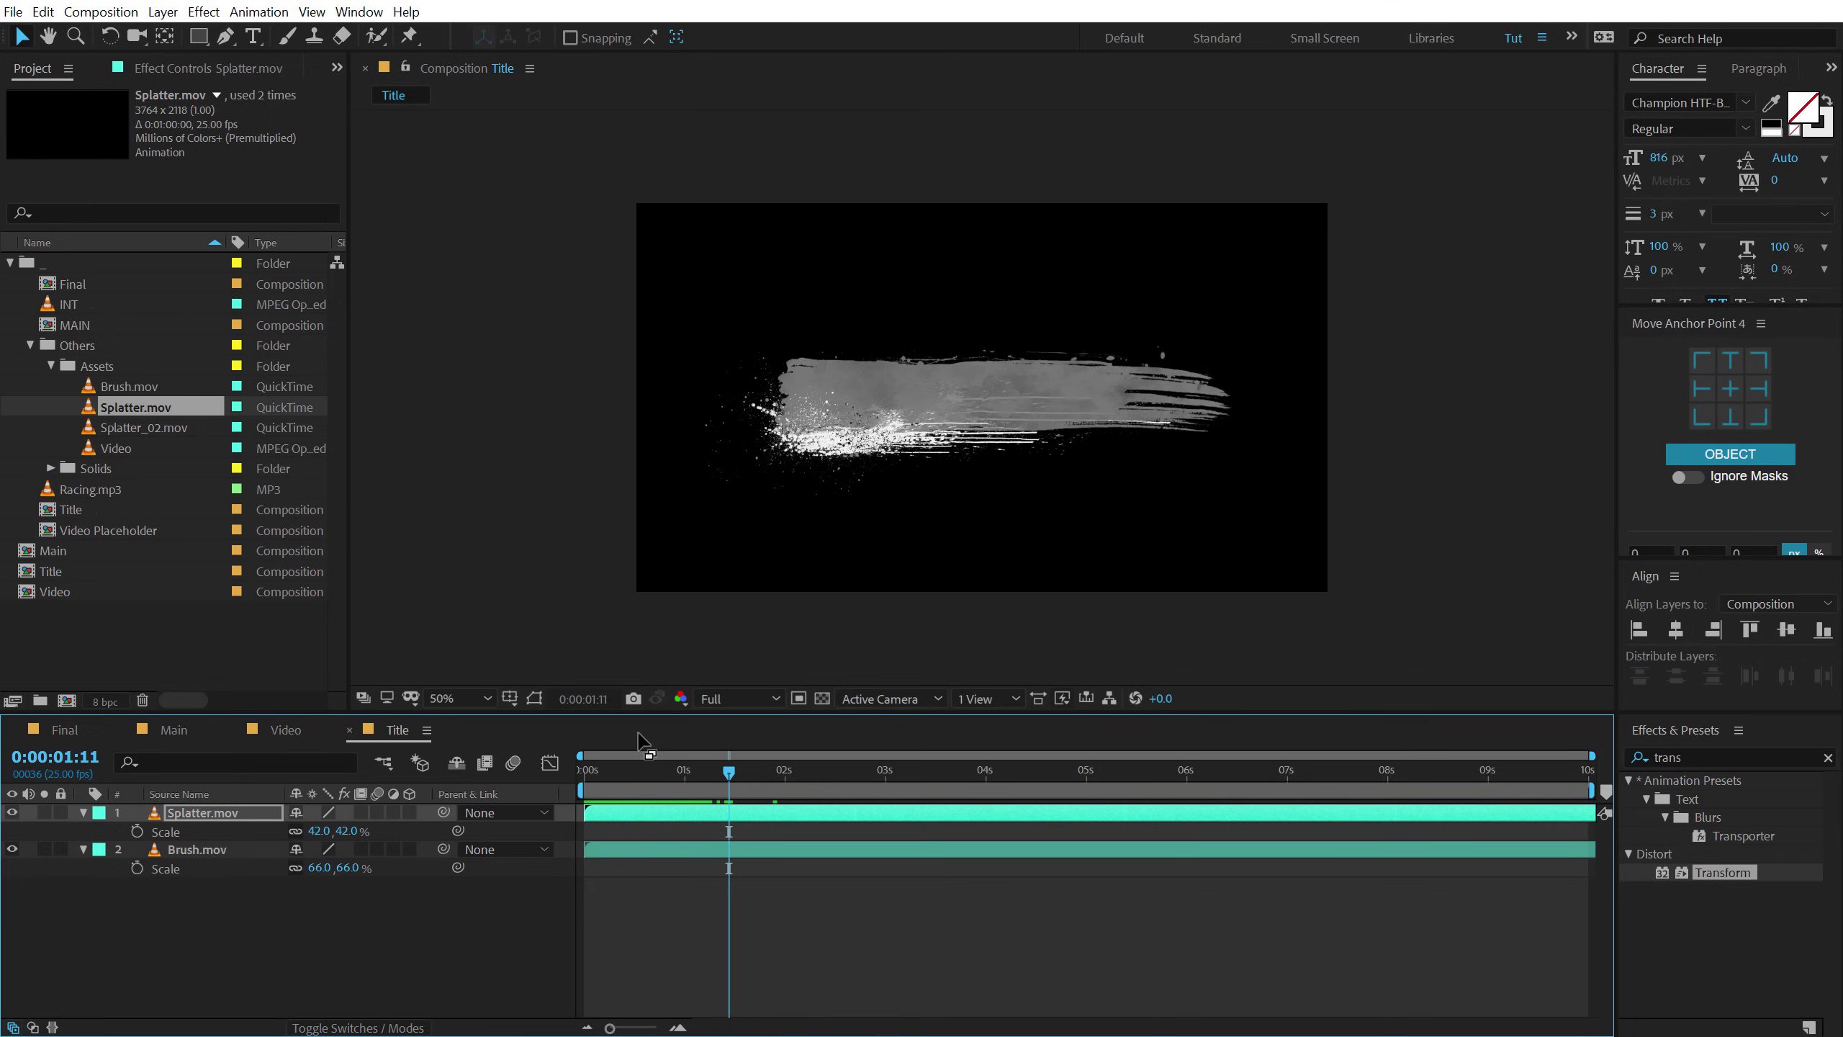
drag(636, 774, 802, 755)
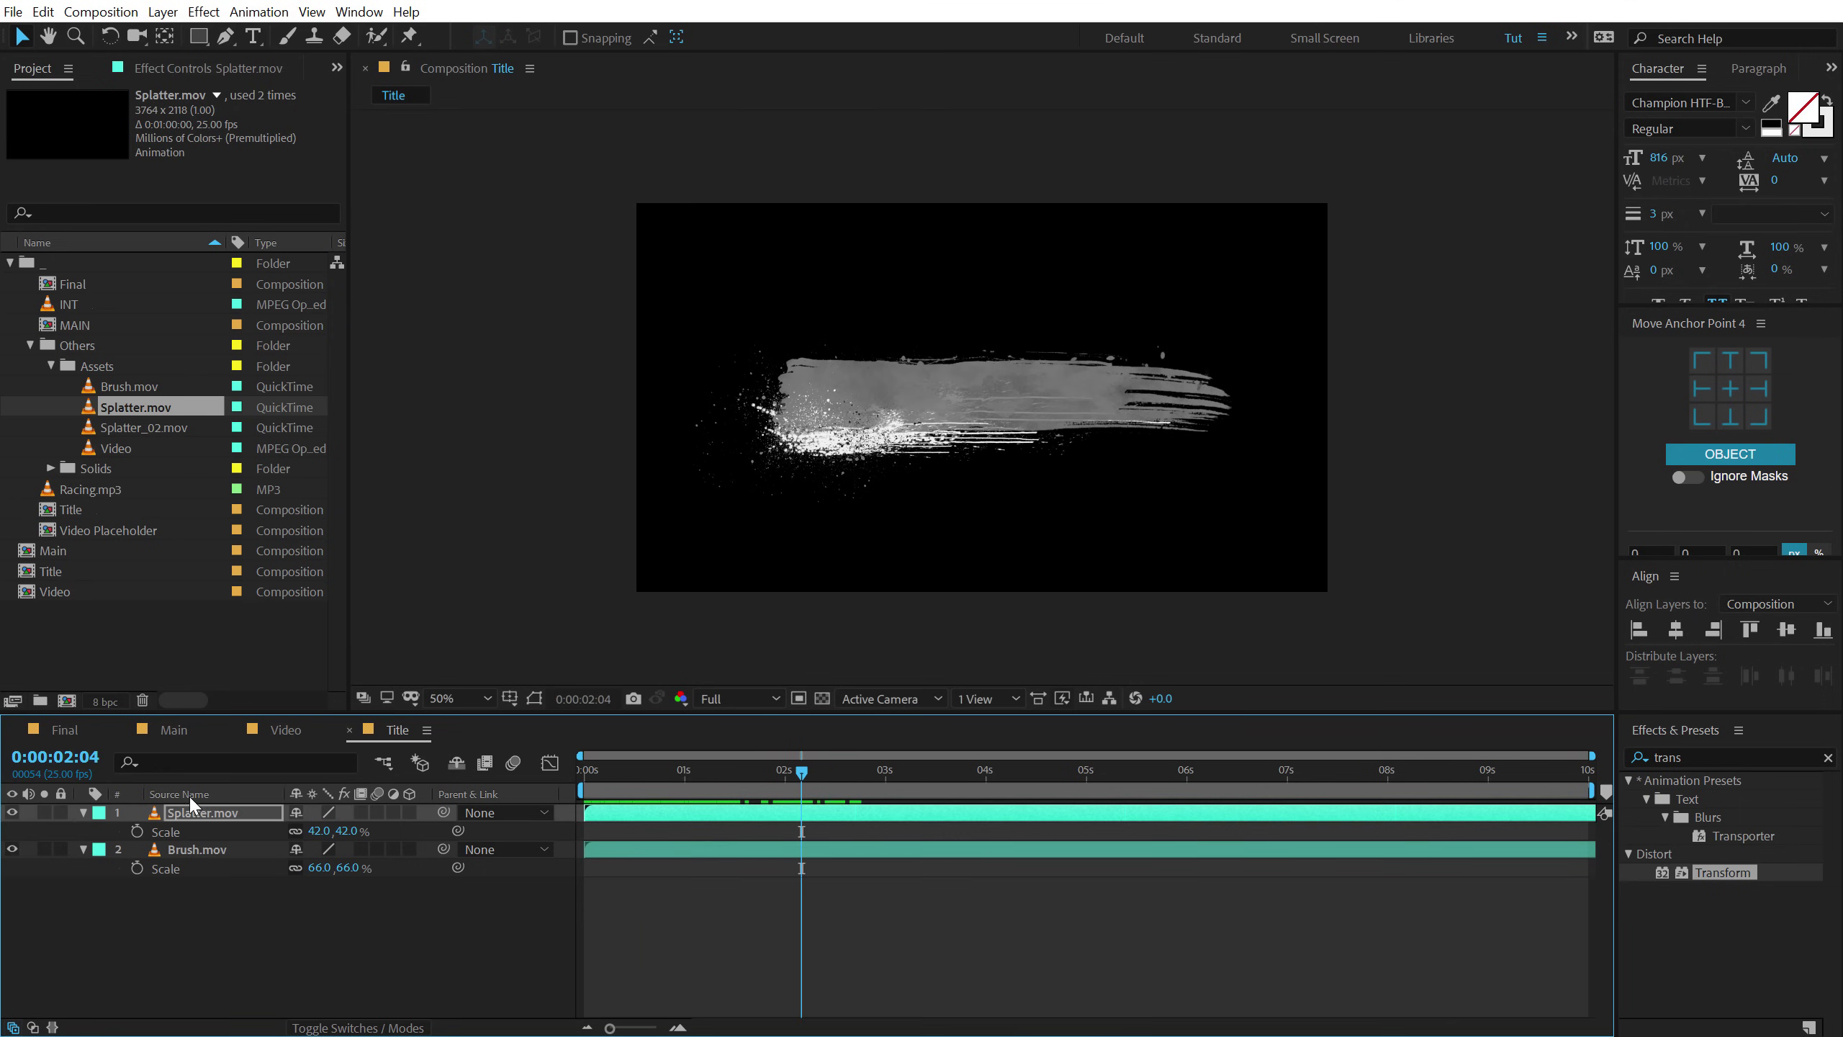
click(82, 811)
click(83, 832)
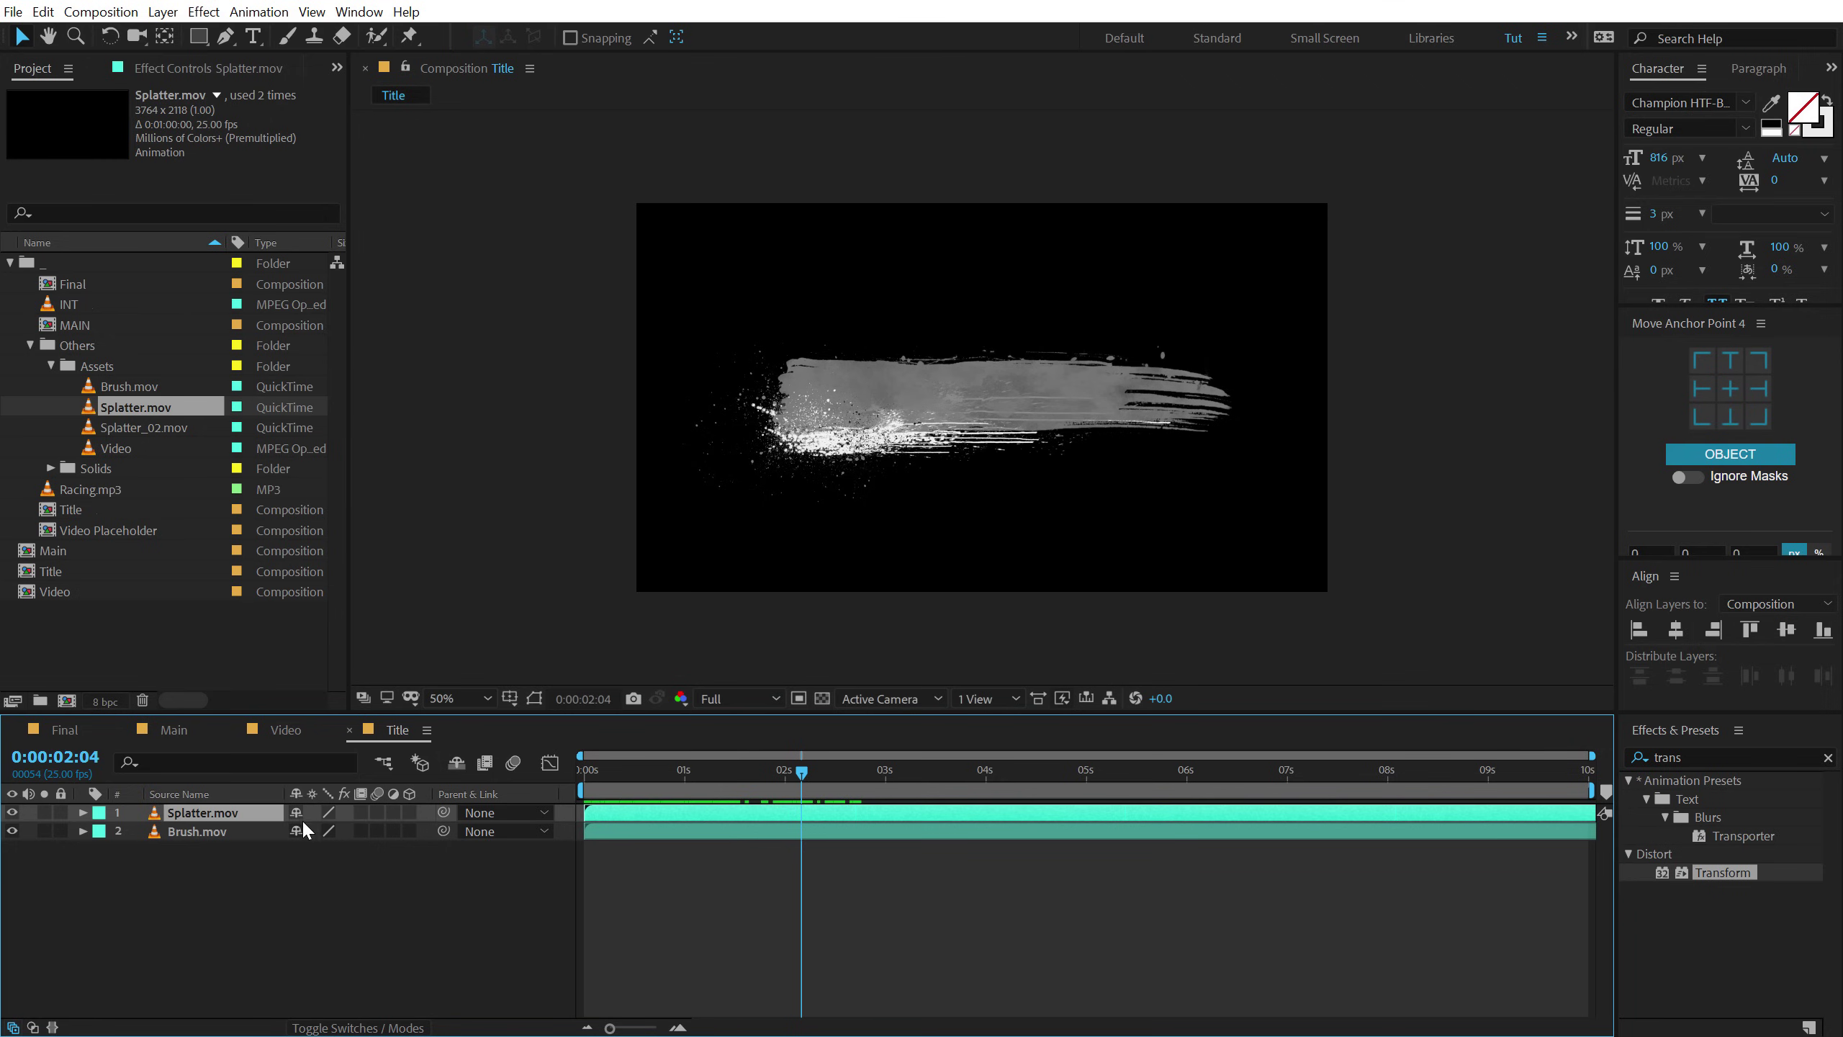
click(1713, 760)
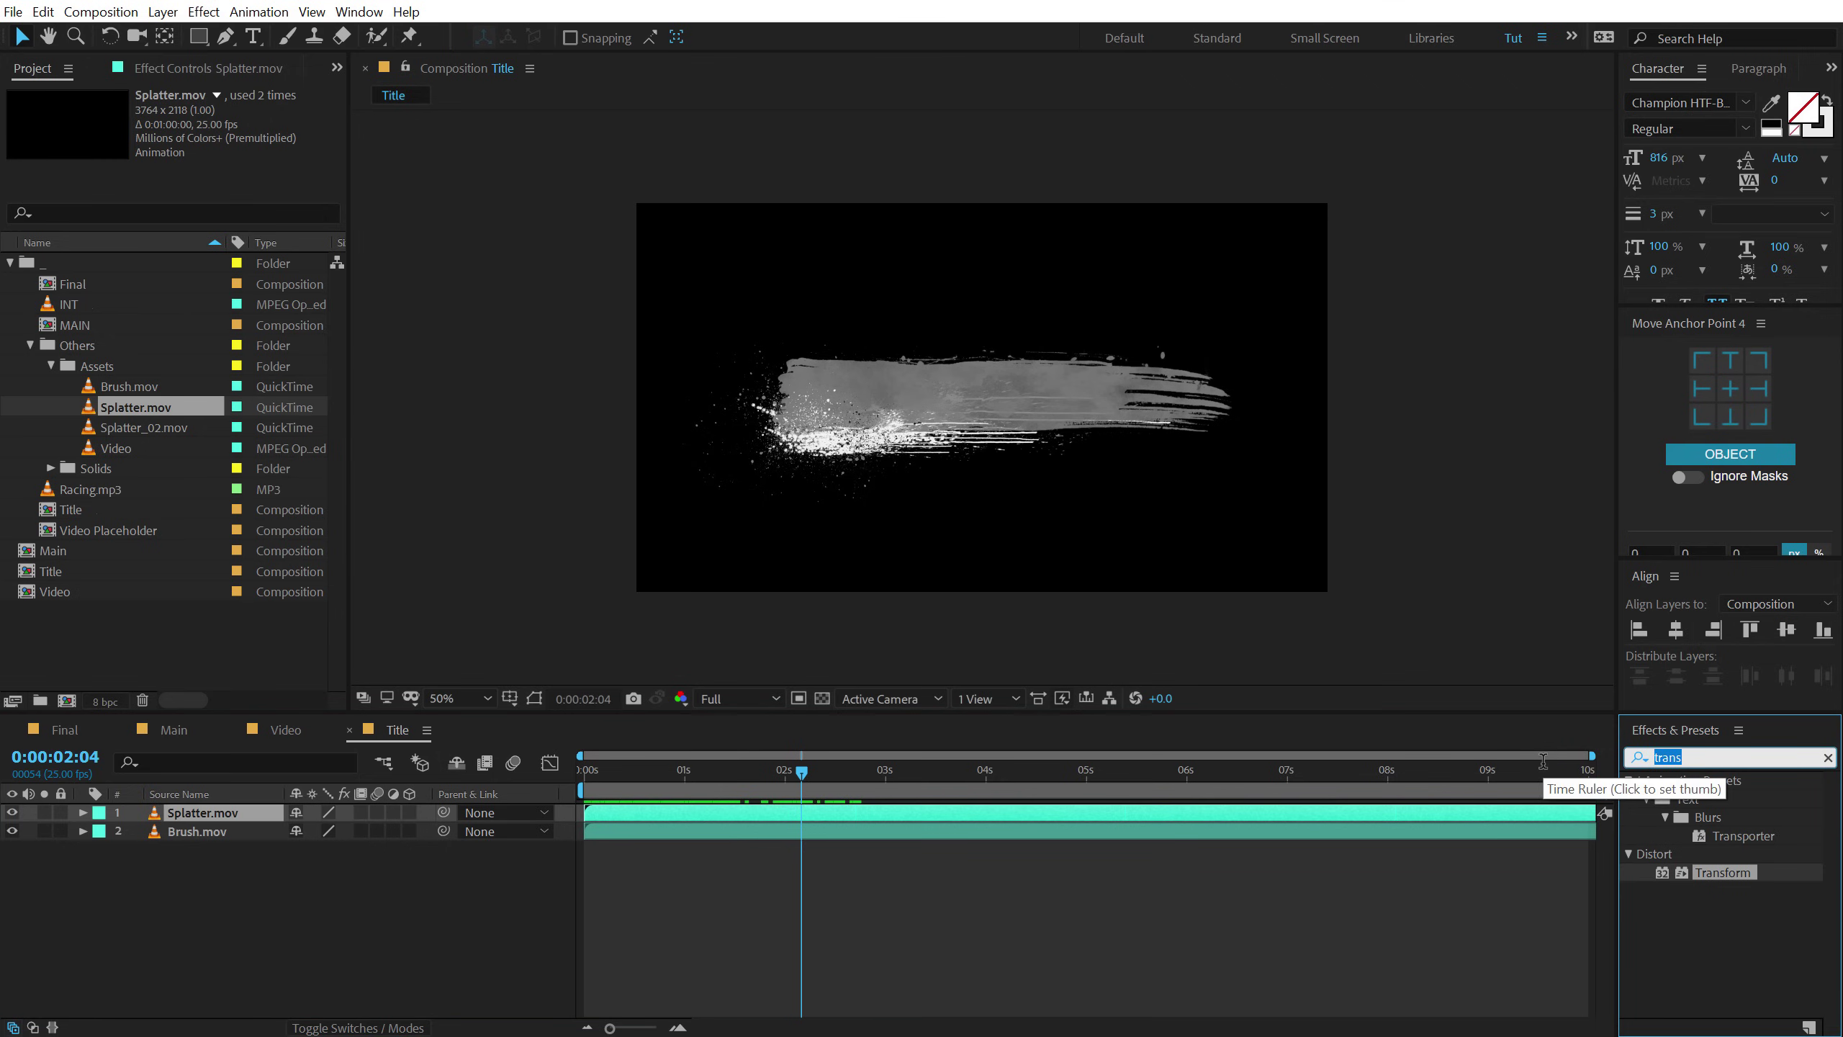
Apply Tritone to the soloed Splatter.mov with bright red midtones and white shadows.
text(trit)
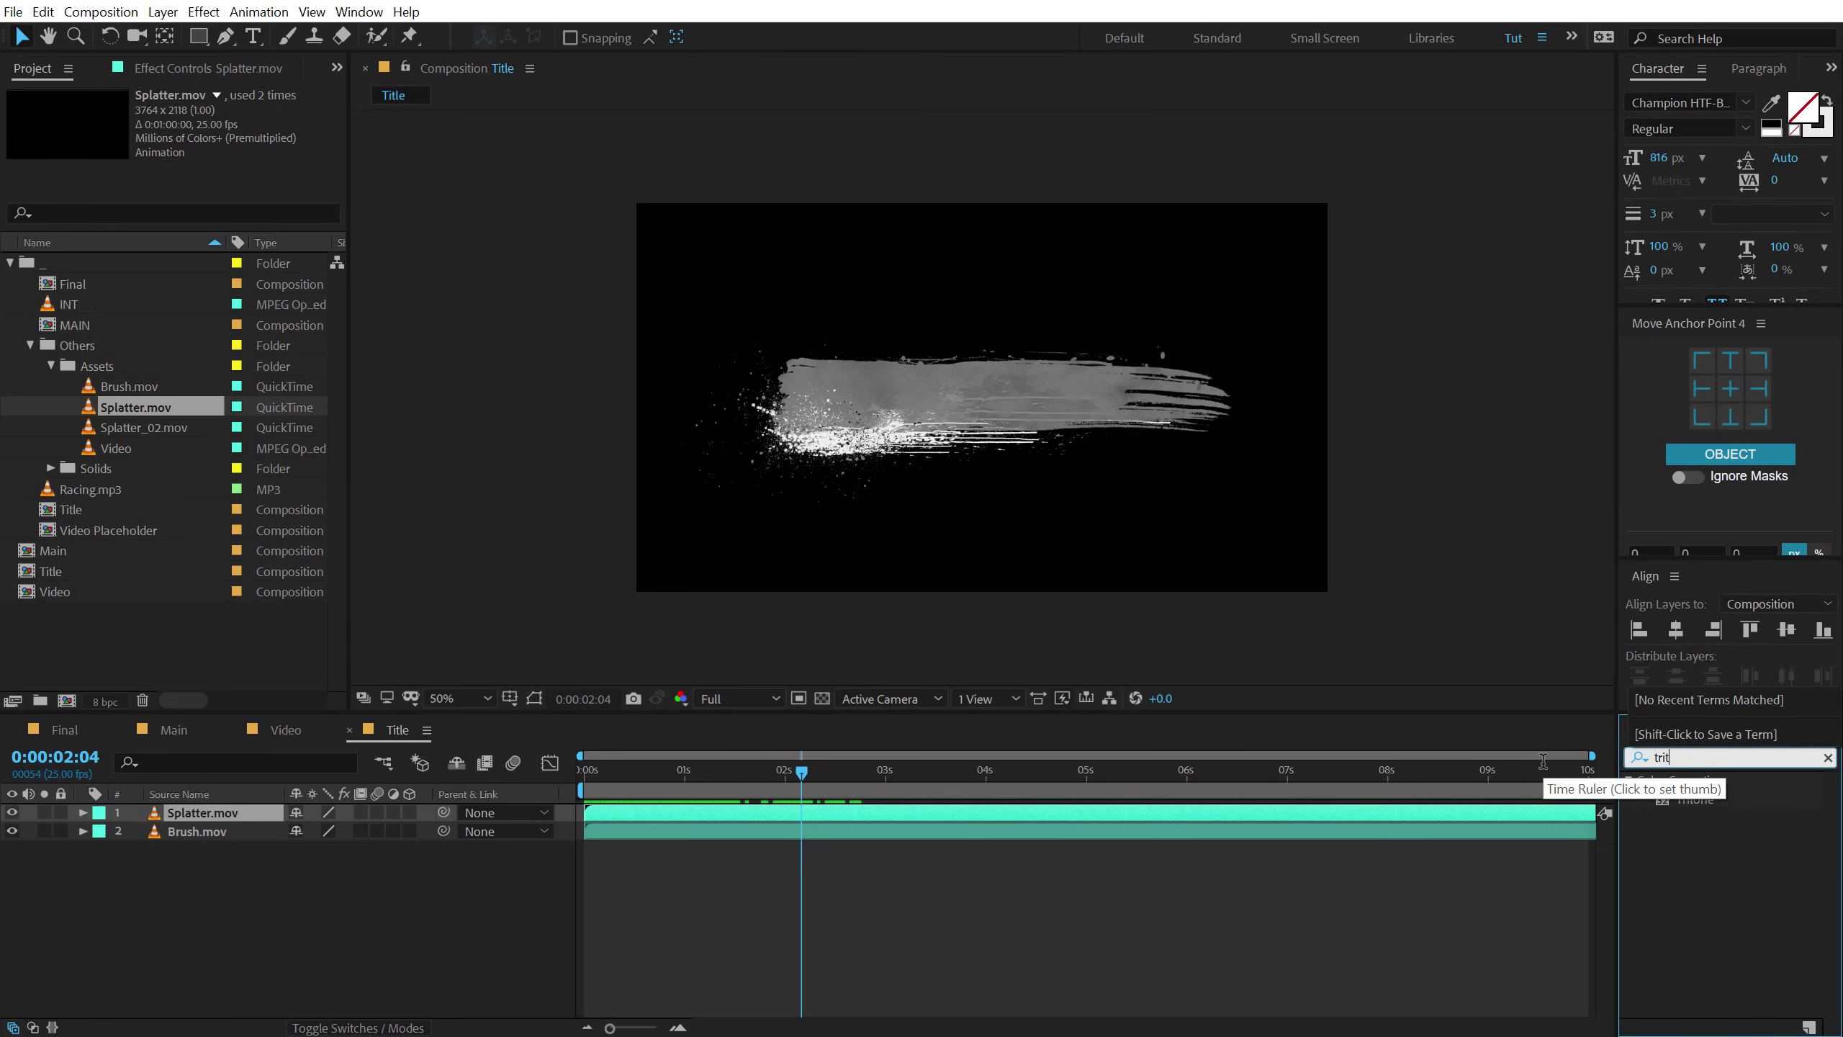
double_click(1693, 798)
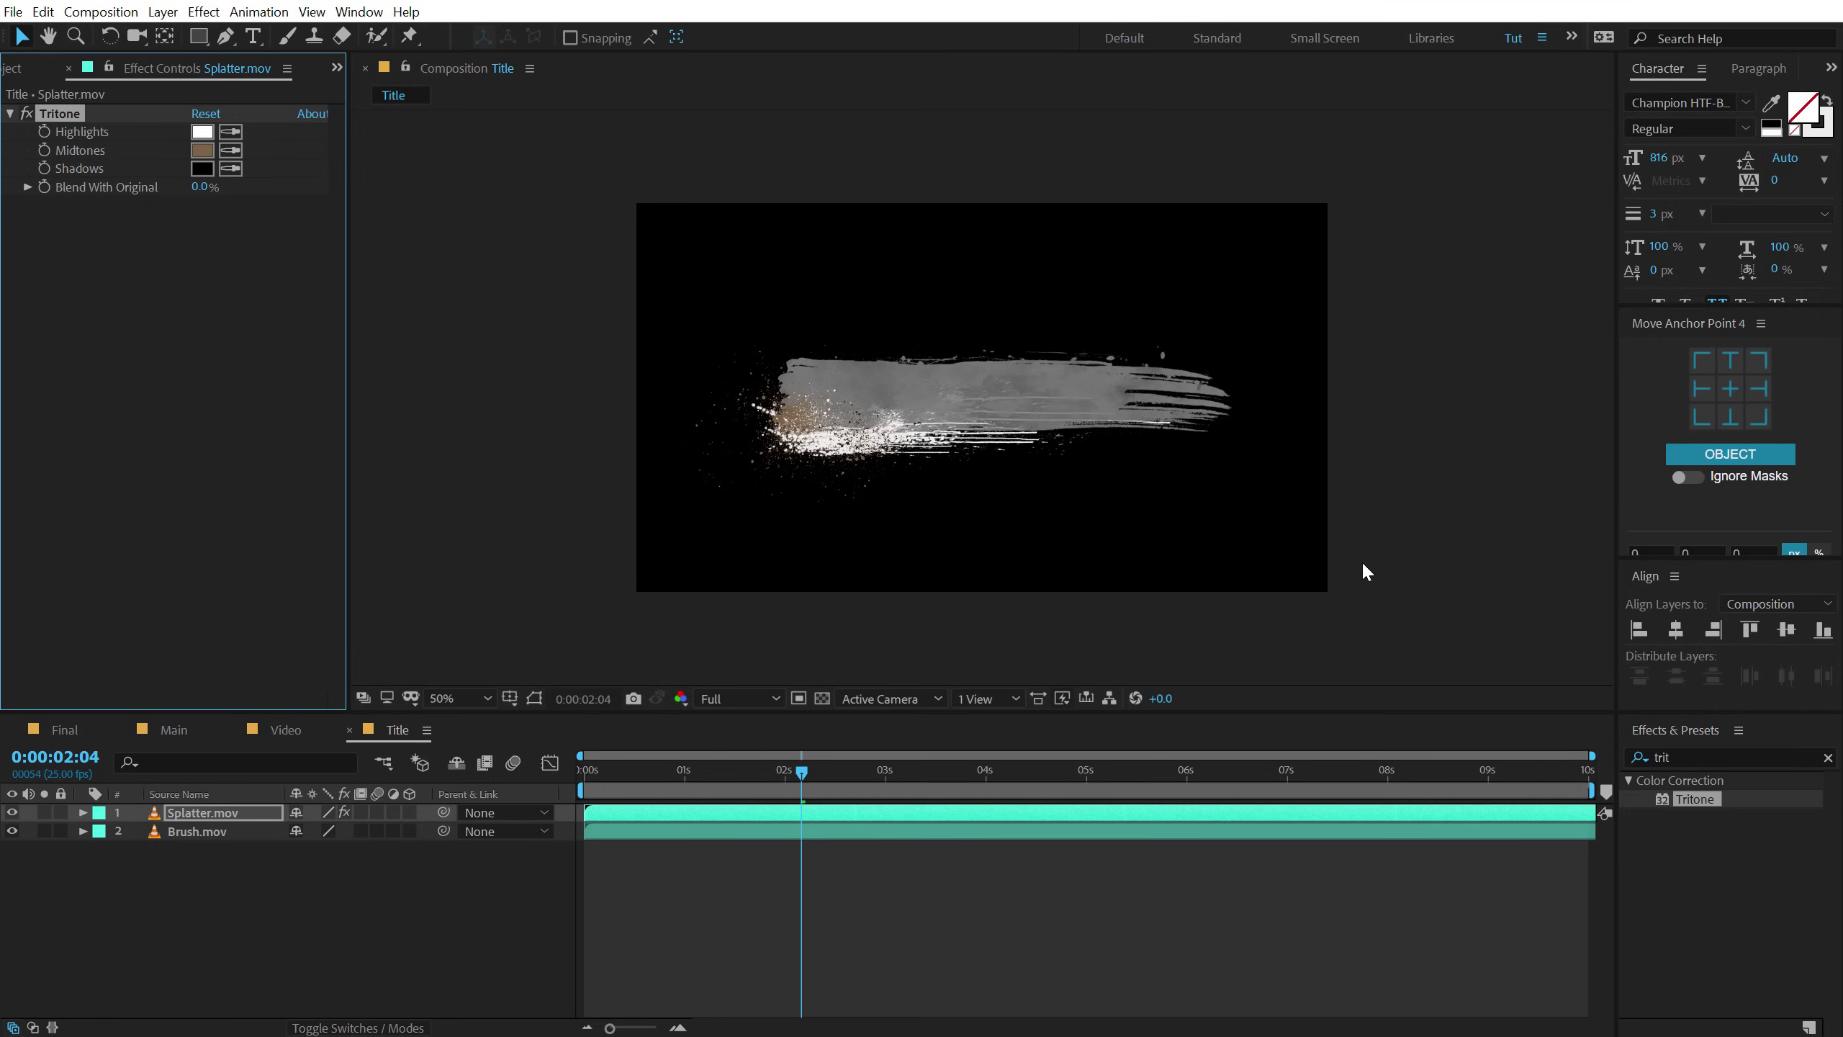
click(43, 812)
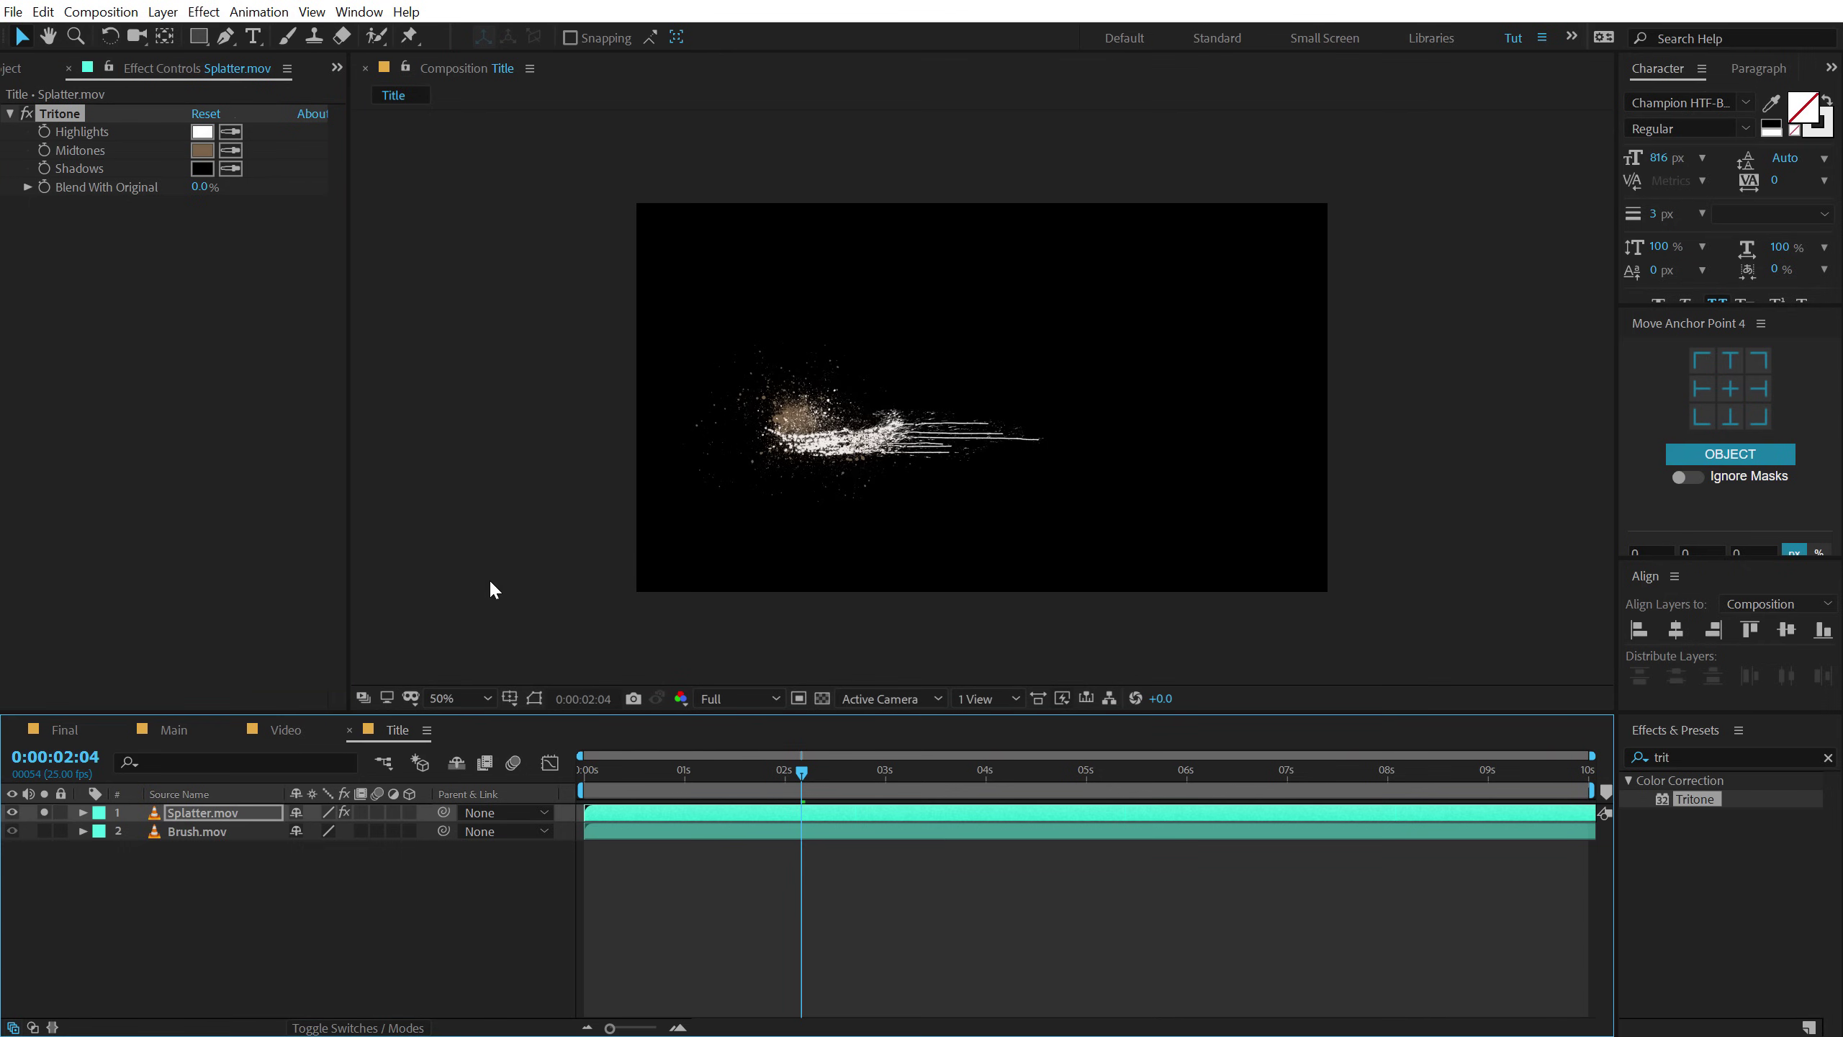
click(202, 150)
click(547, 266)
drag(508, 263, 517, 237)
click(718, 261)
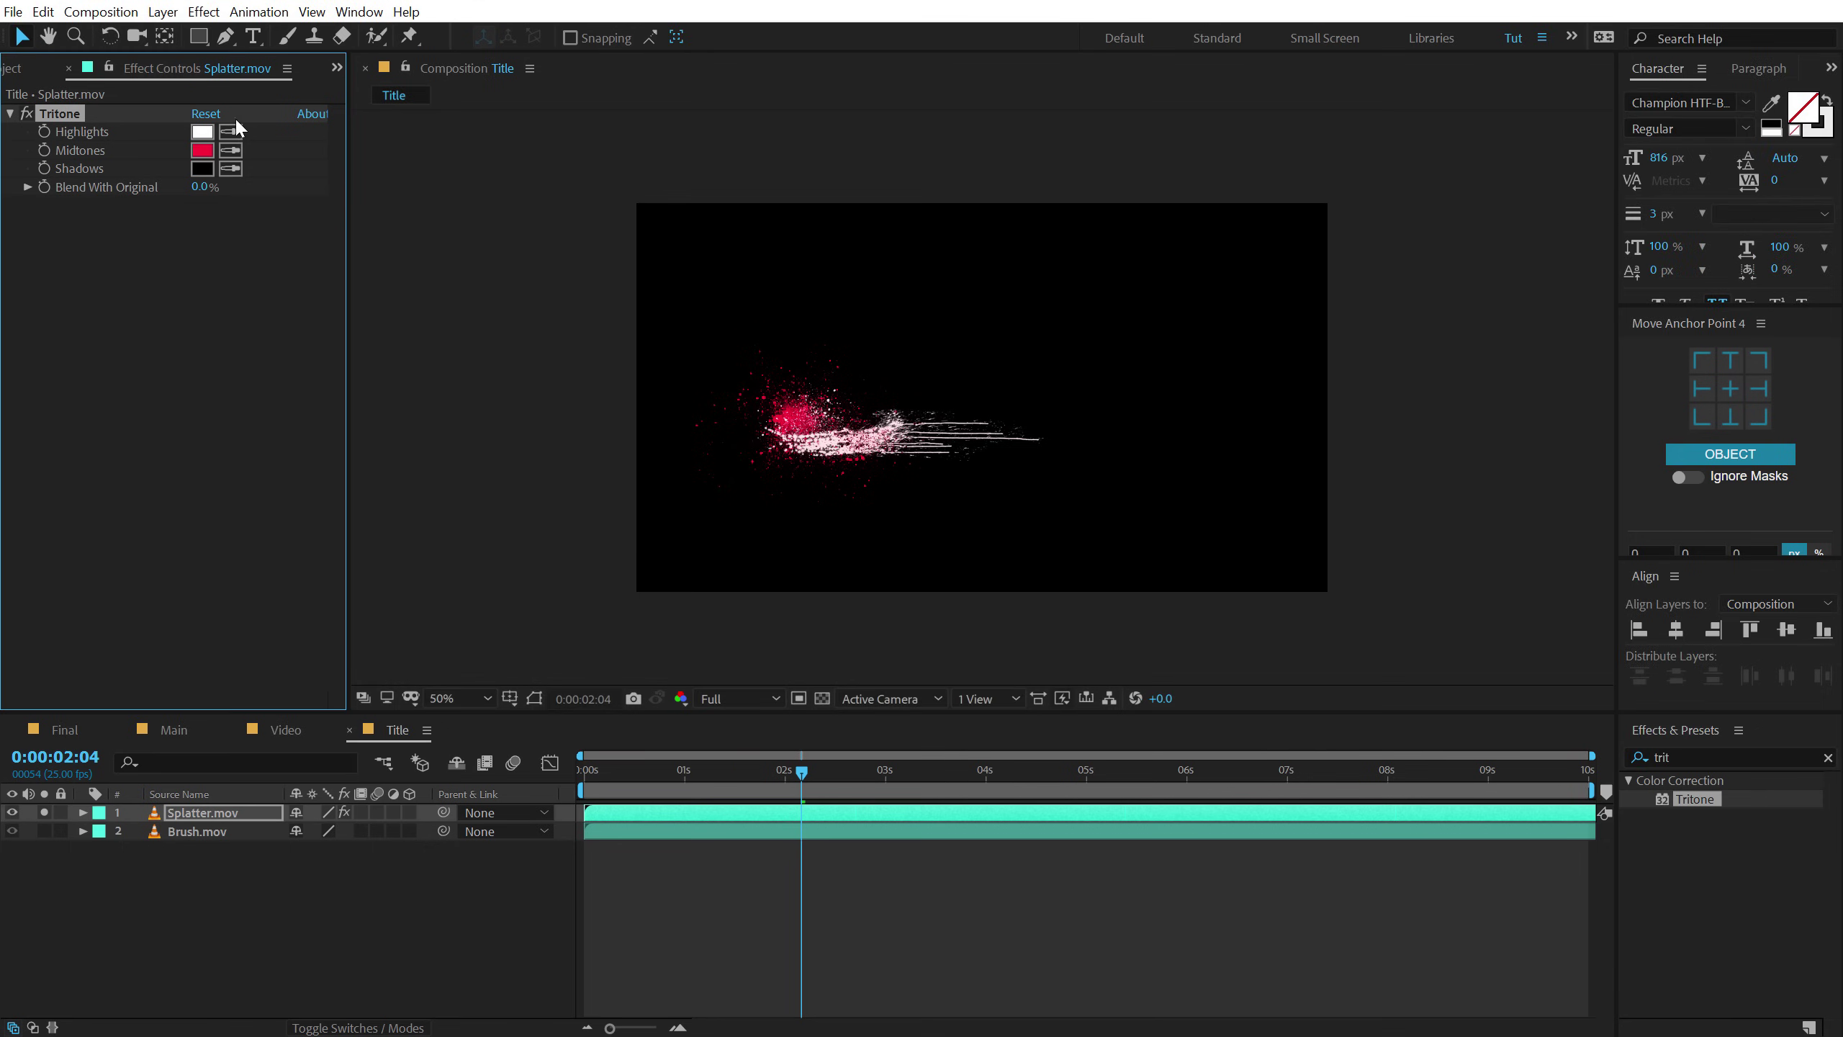
click(231, 168)
click(205, 134)
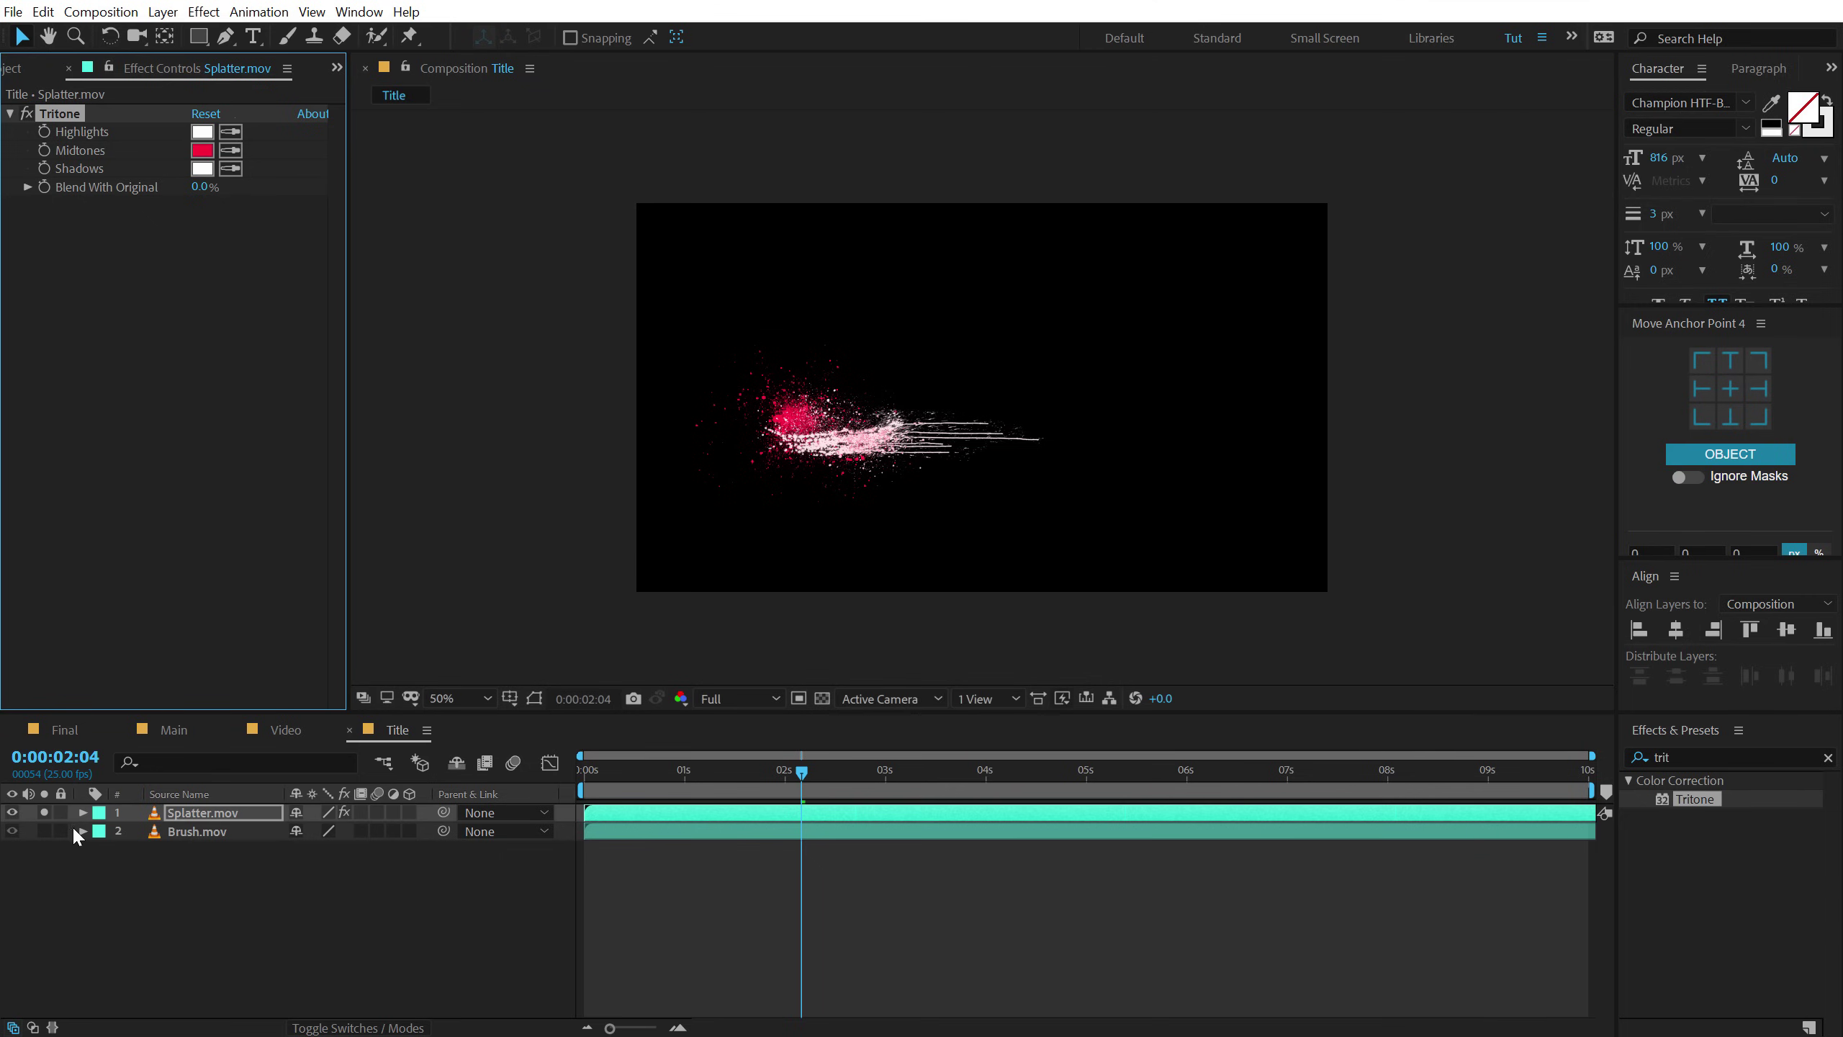
Unsolo the splatter and paste Tritone onto Brush.mov with red shadows and white midtones.
click(41, 811)
click(203, 830)
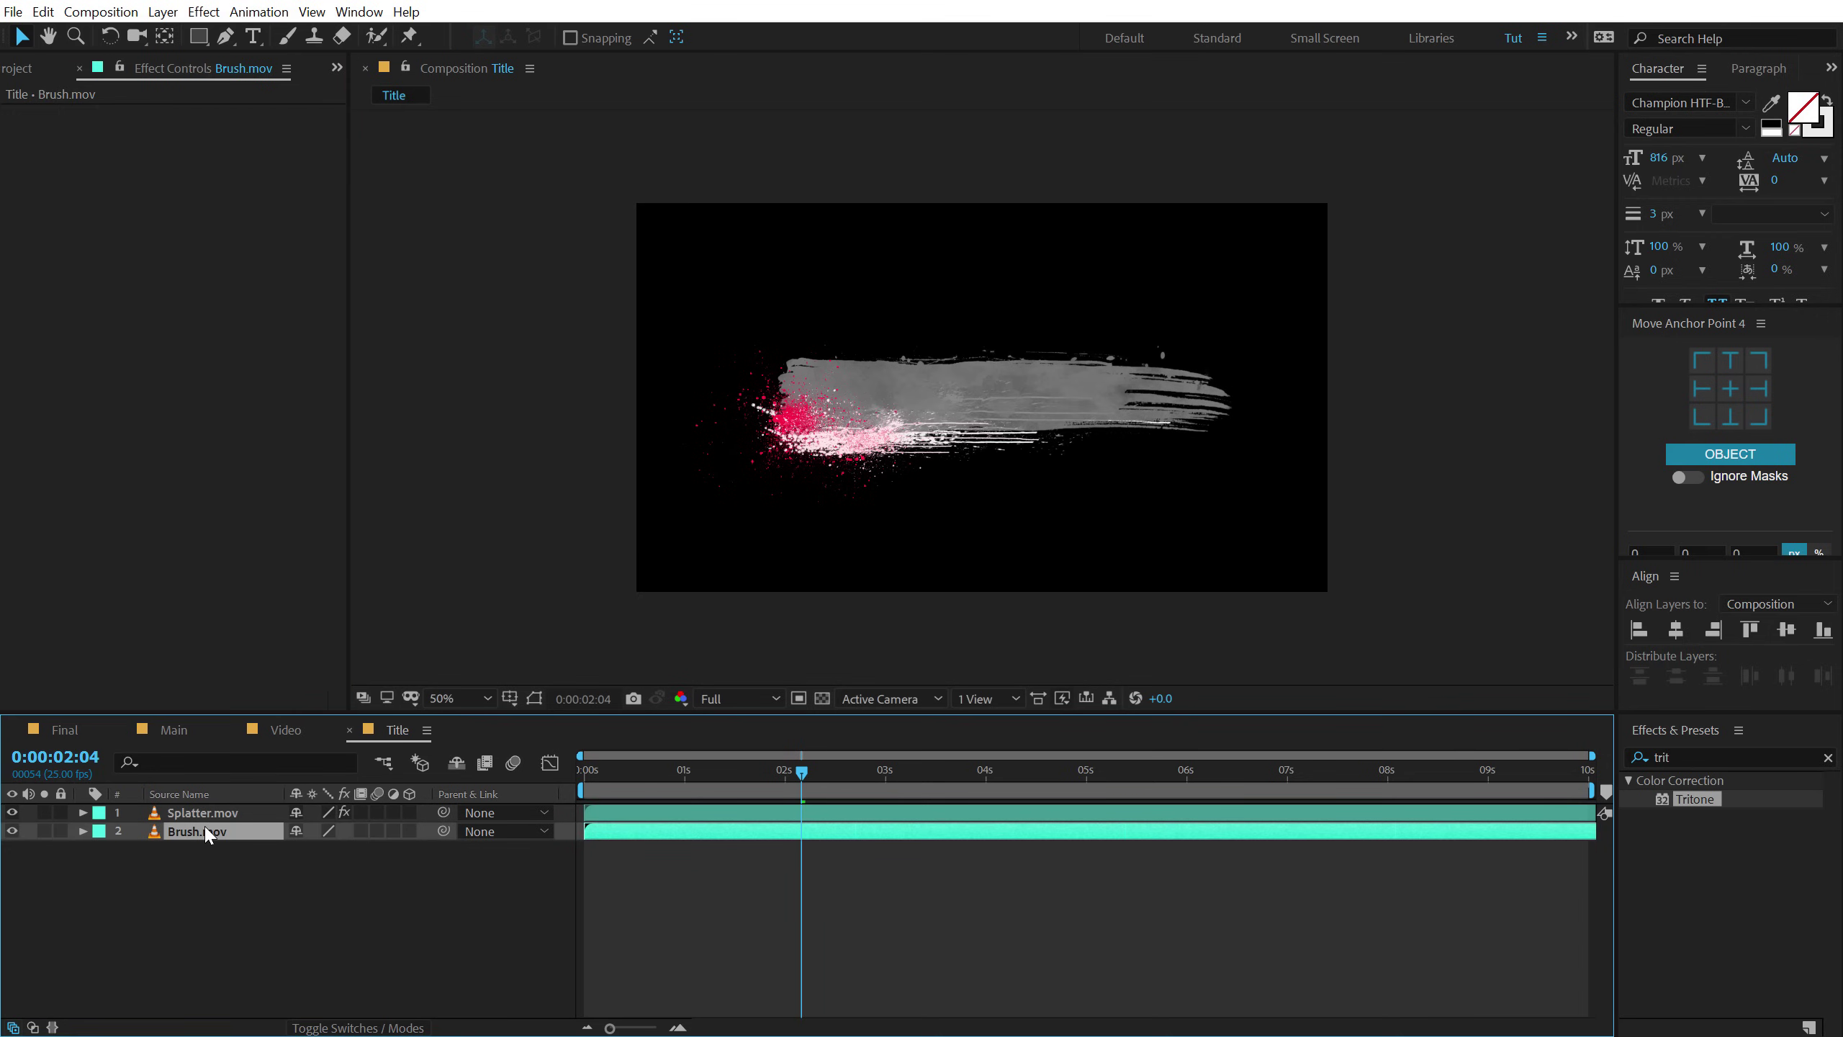
key(ctrl+v)
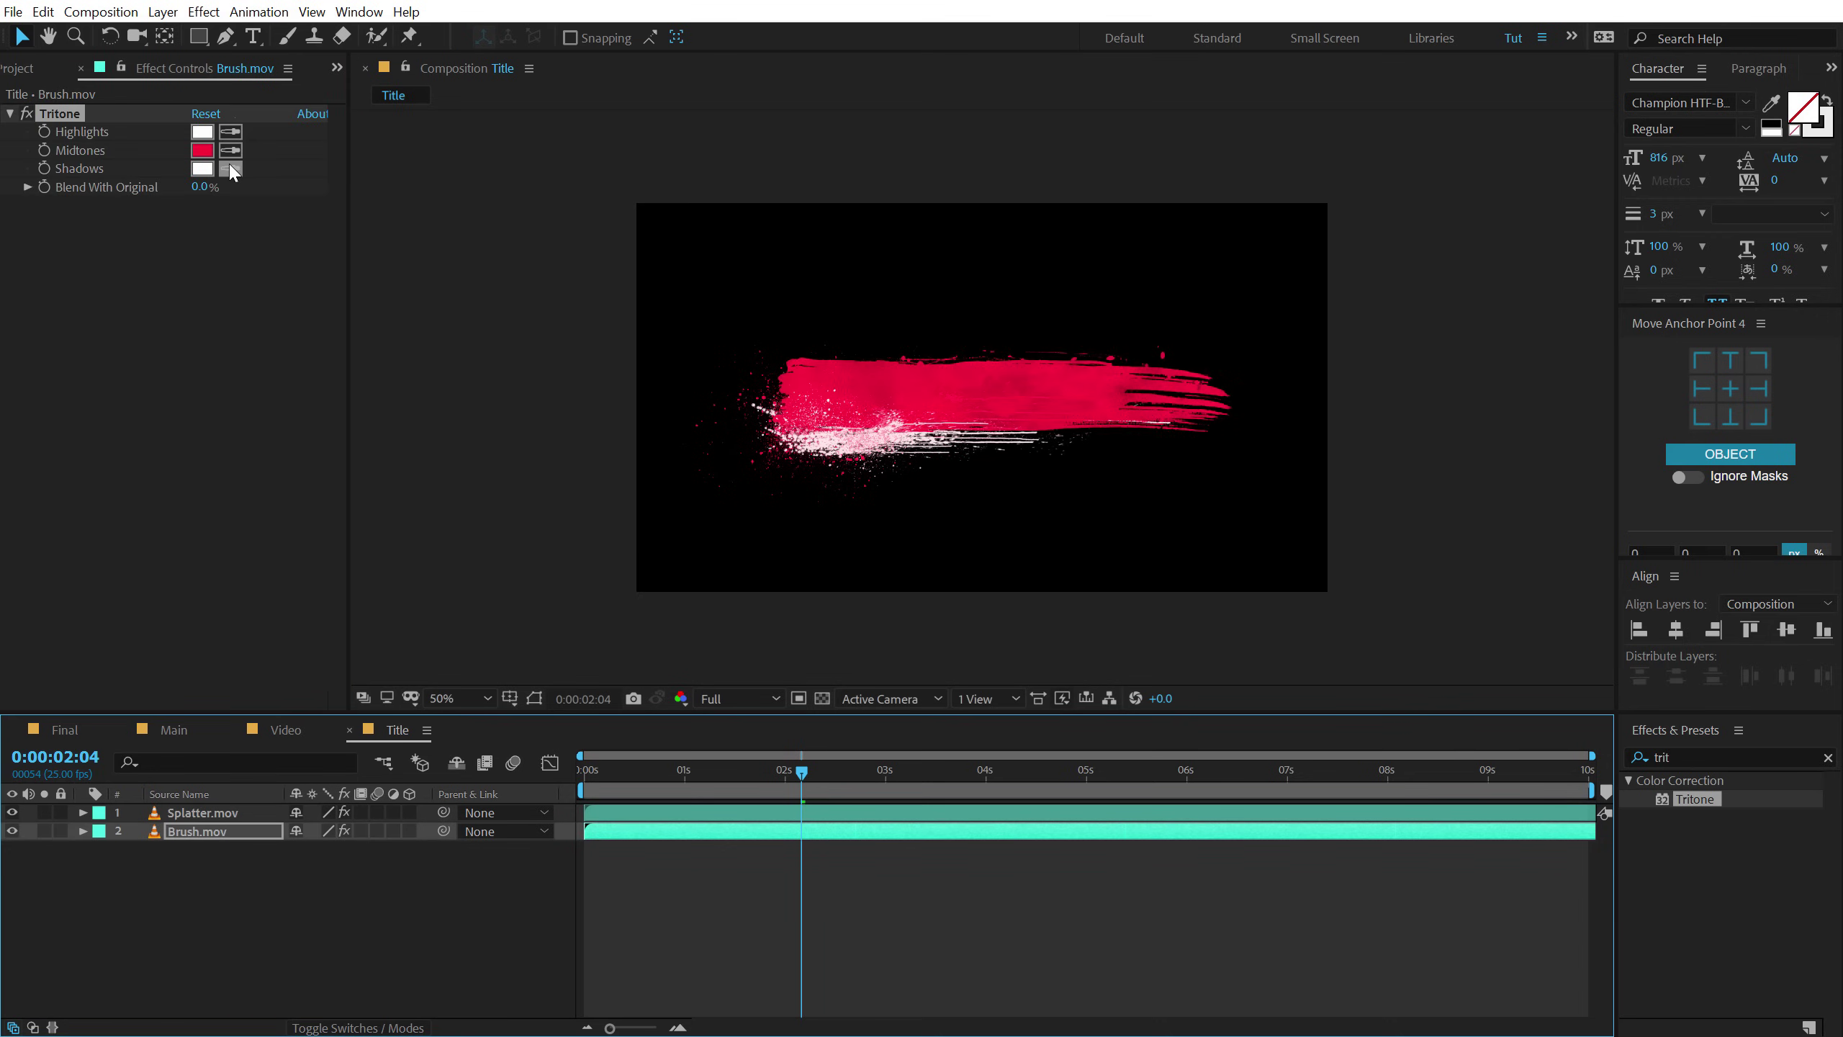
click(230, 168)
click(201, 150)
click(230, 149)
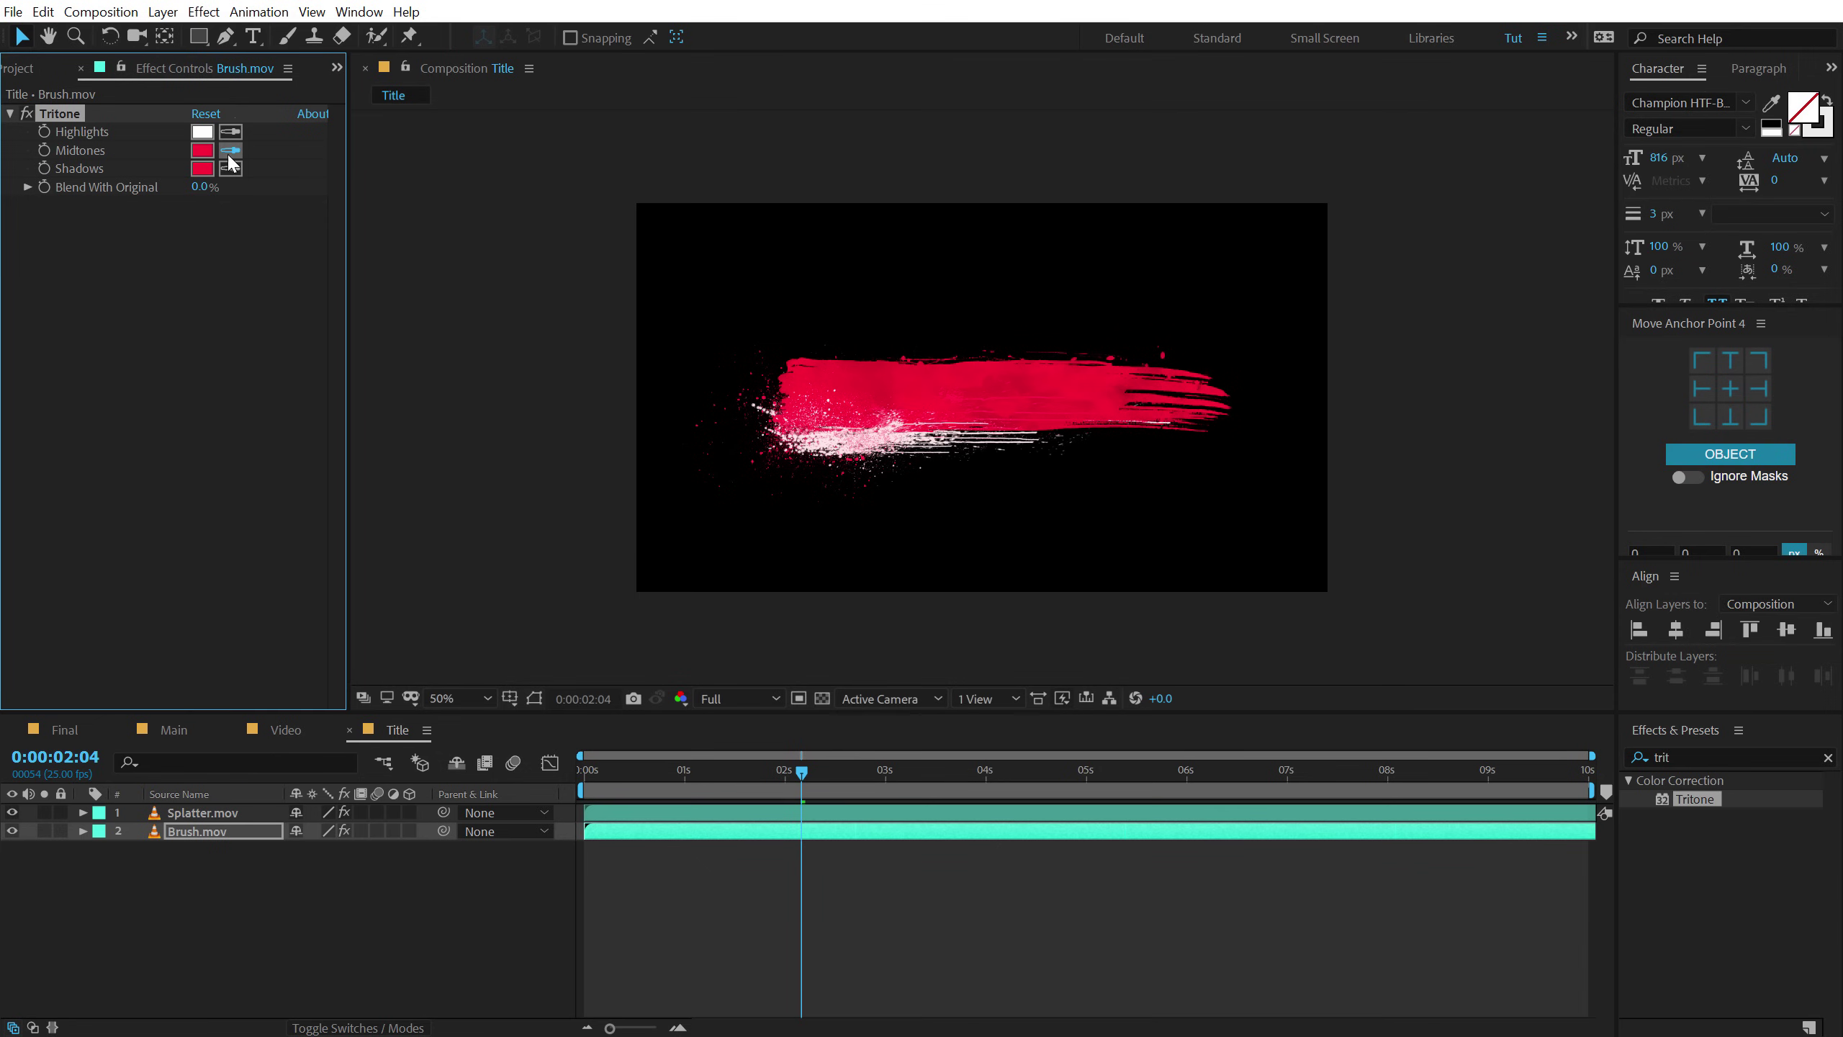
click(202, 132)
On Splatter.mov's Tritone, make shadows and highlights red and midtones white.
click(747, 812)
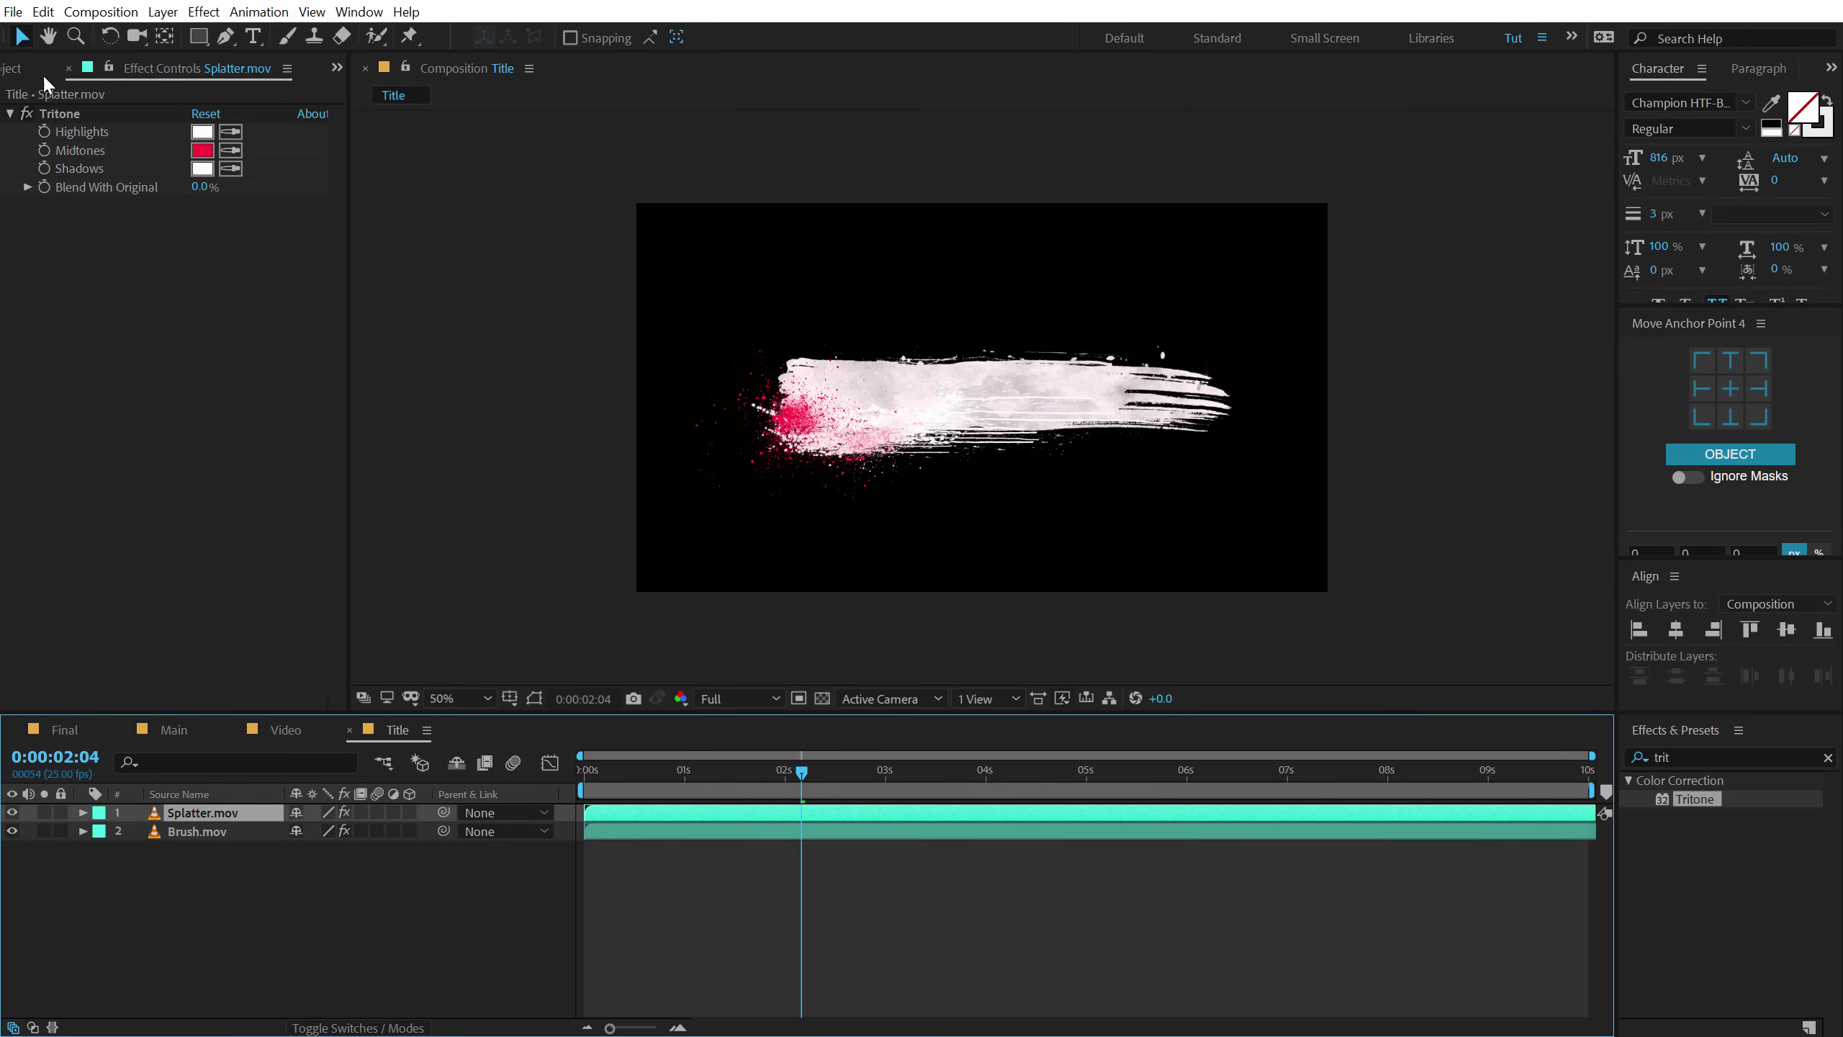
click(230, 168)
click(205, 147)
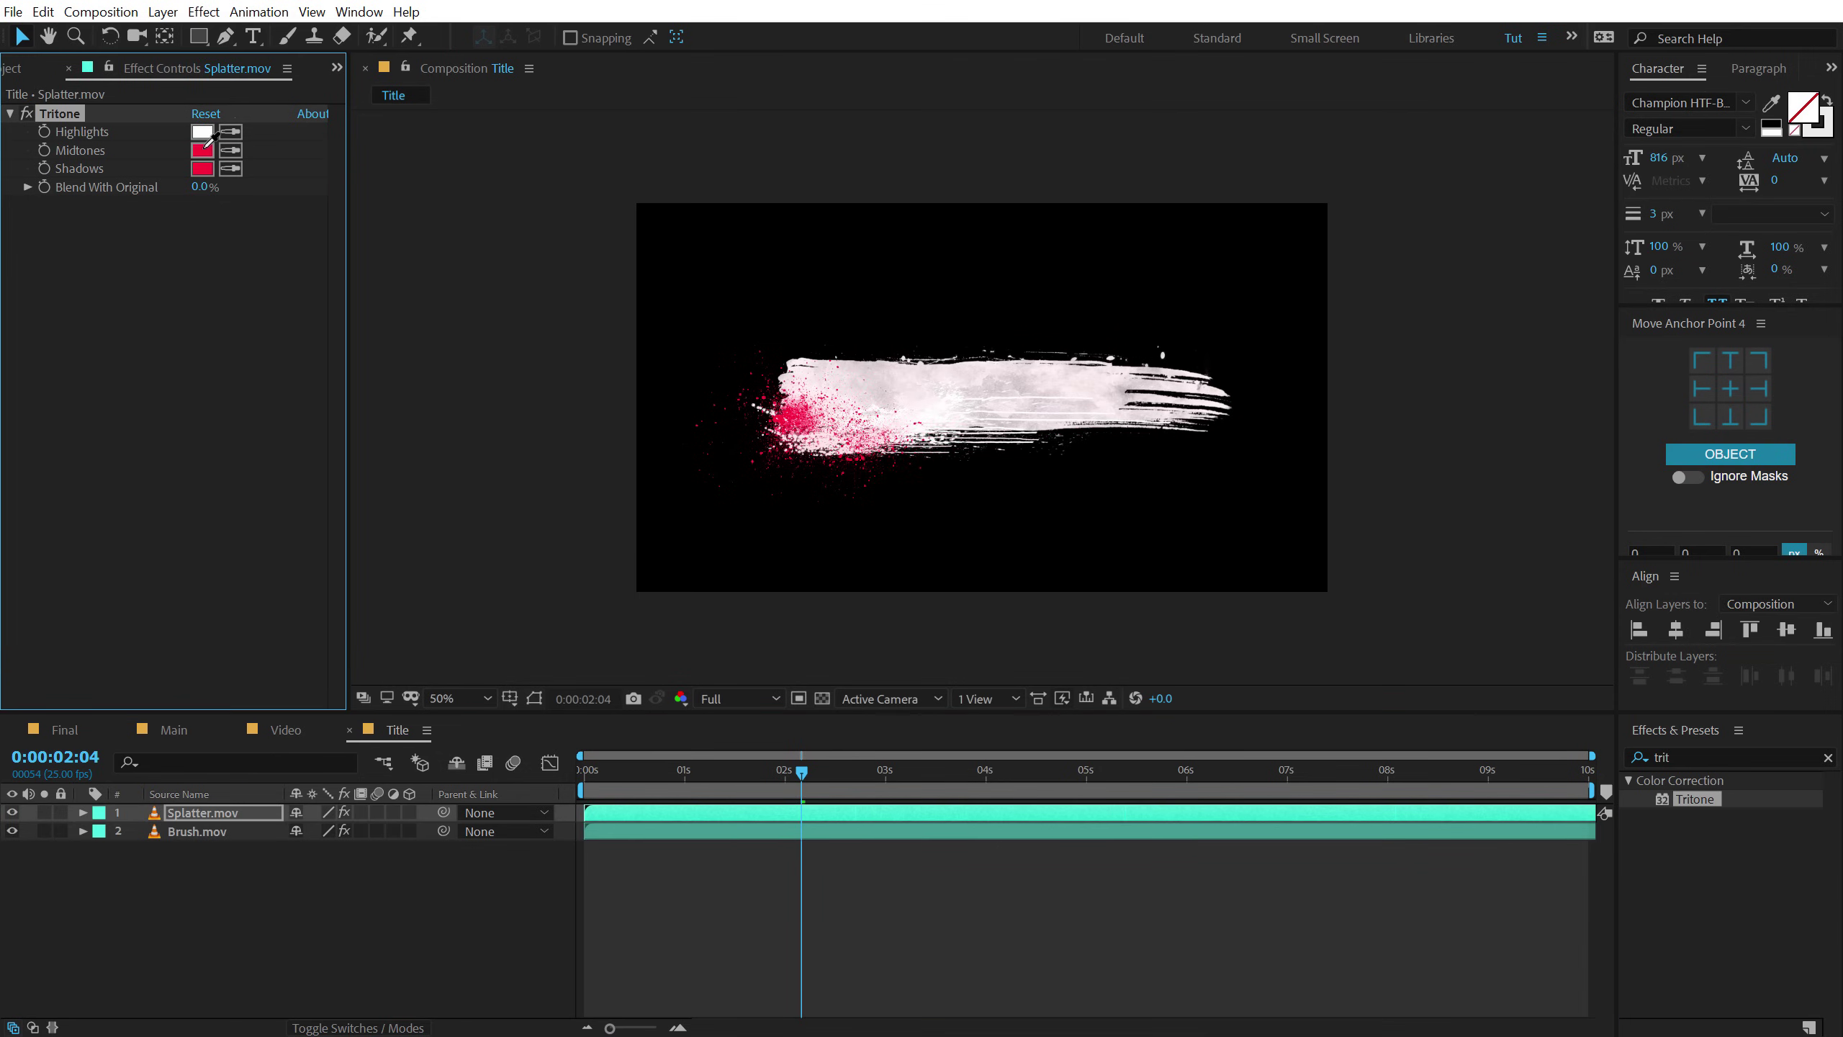
click(228, 133)
click(206, 150)
click(205, 151)
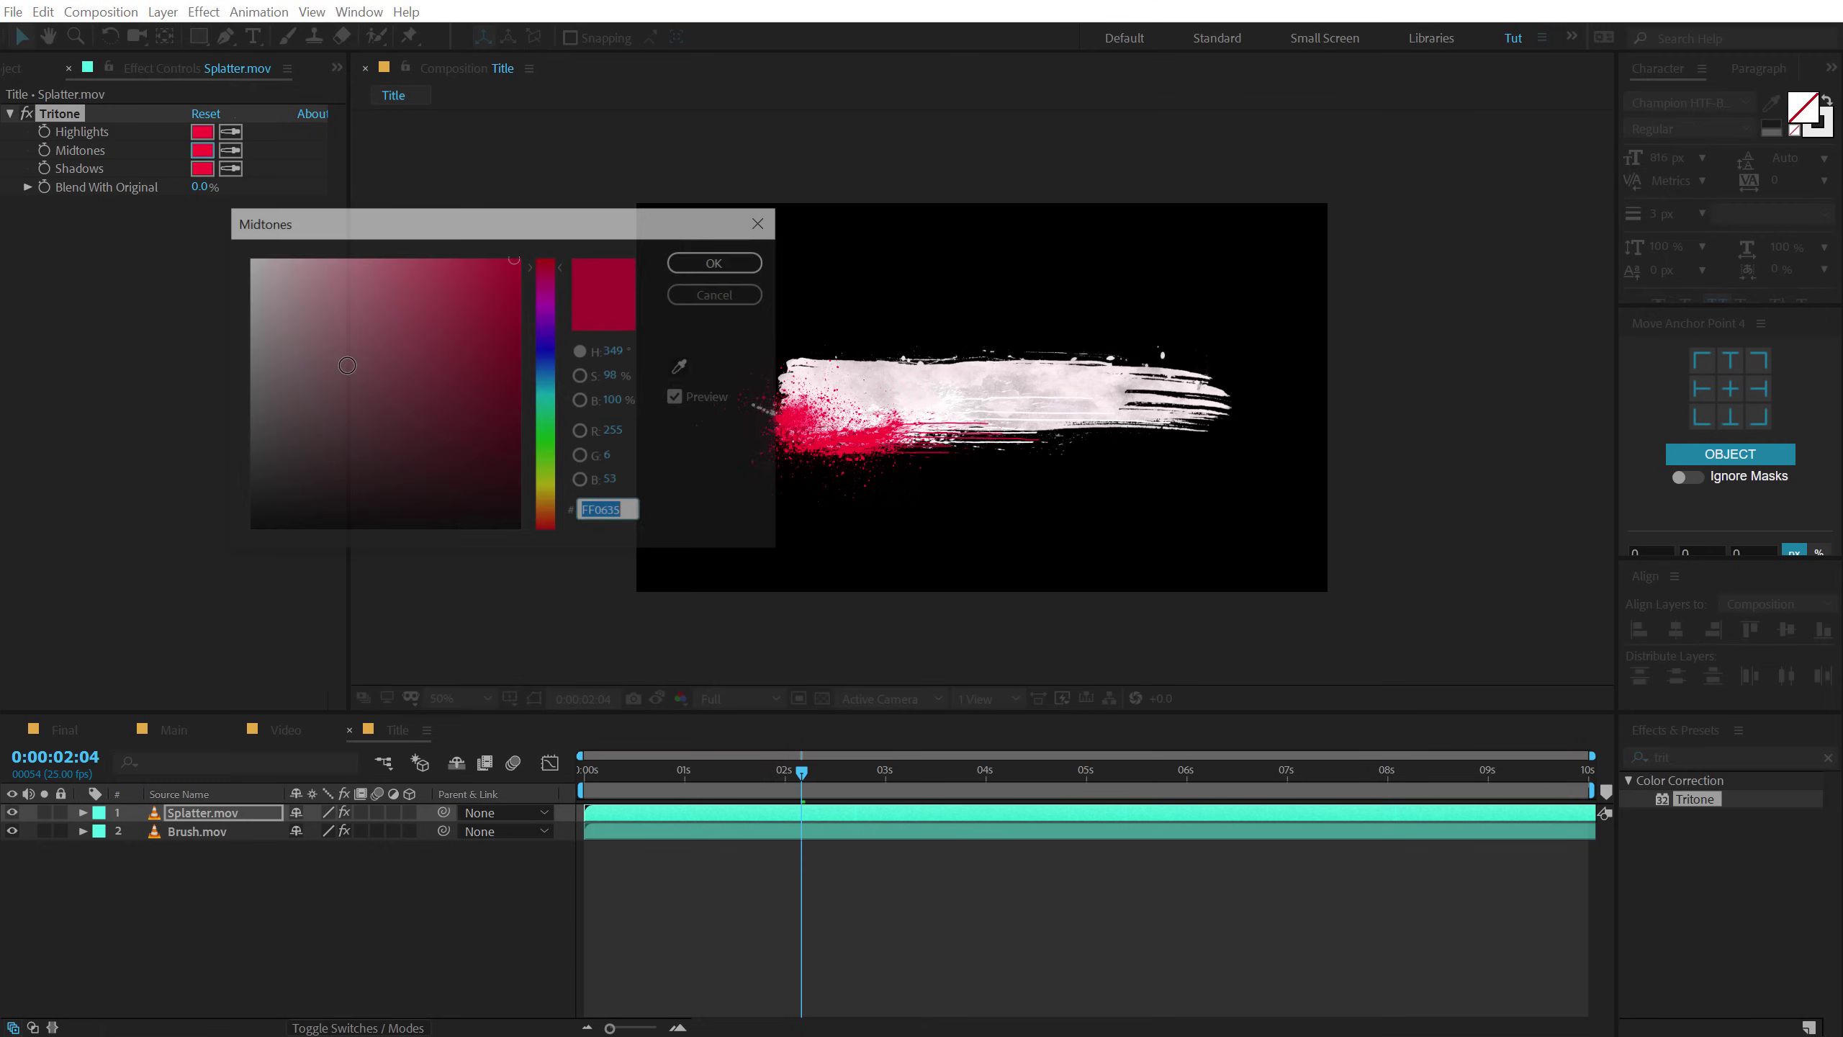
drag(290, 297, 112, 159)
click(718, 262)
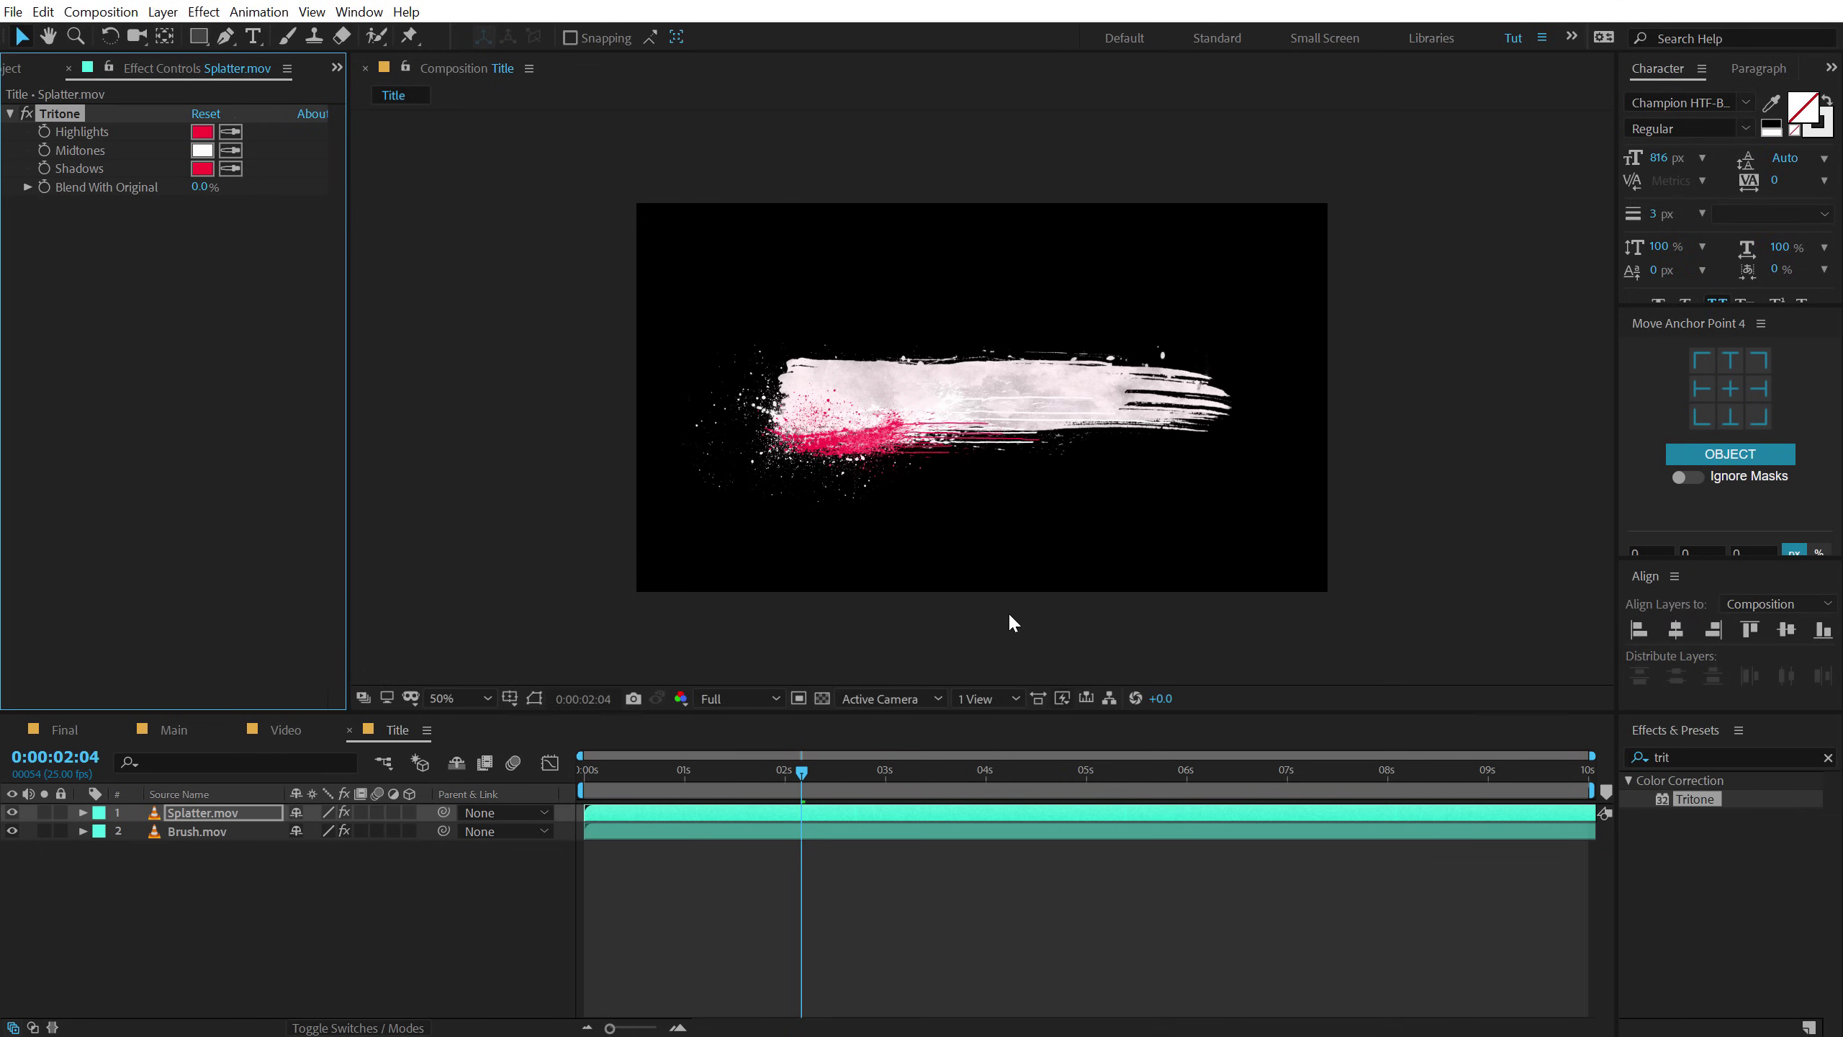
drag(600, 771, 705, 791)
Turn the splatter's midtones red as well and preview up to 3:14.
click(232, 150)
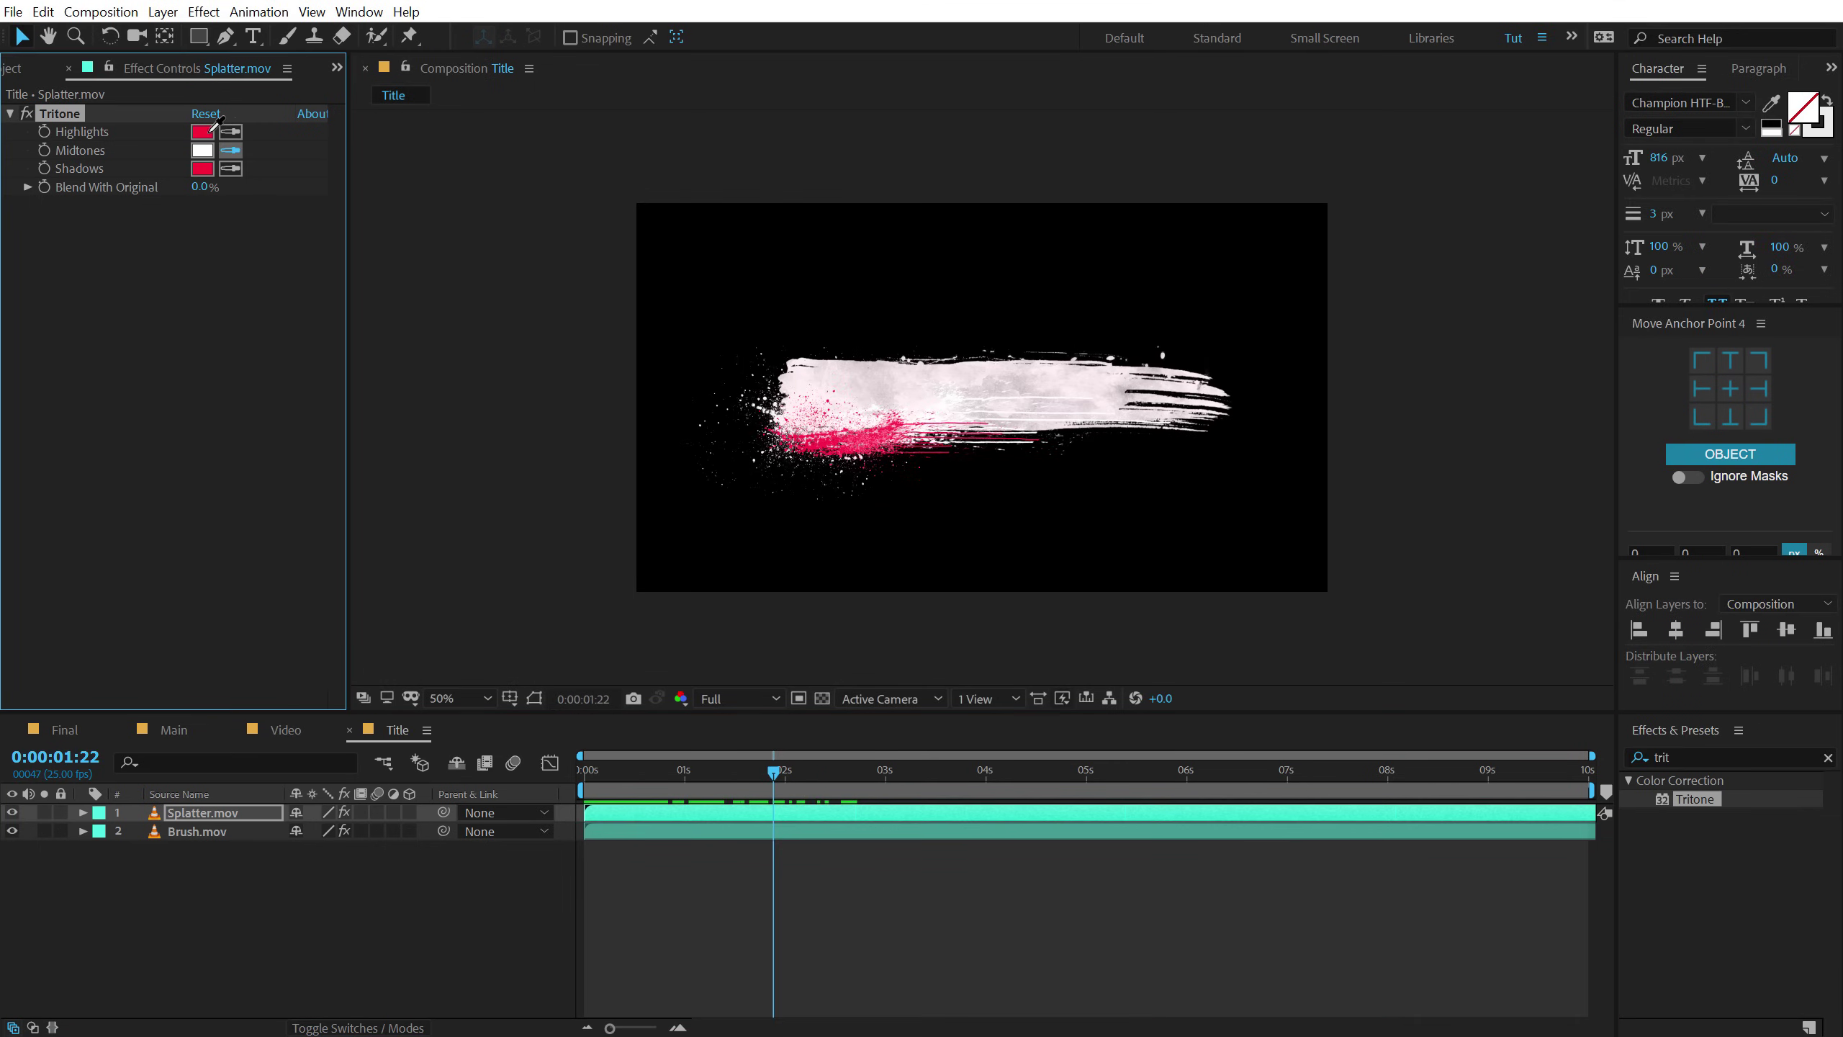
click(210, 132)
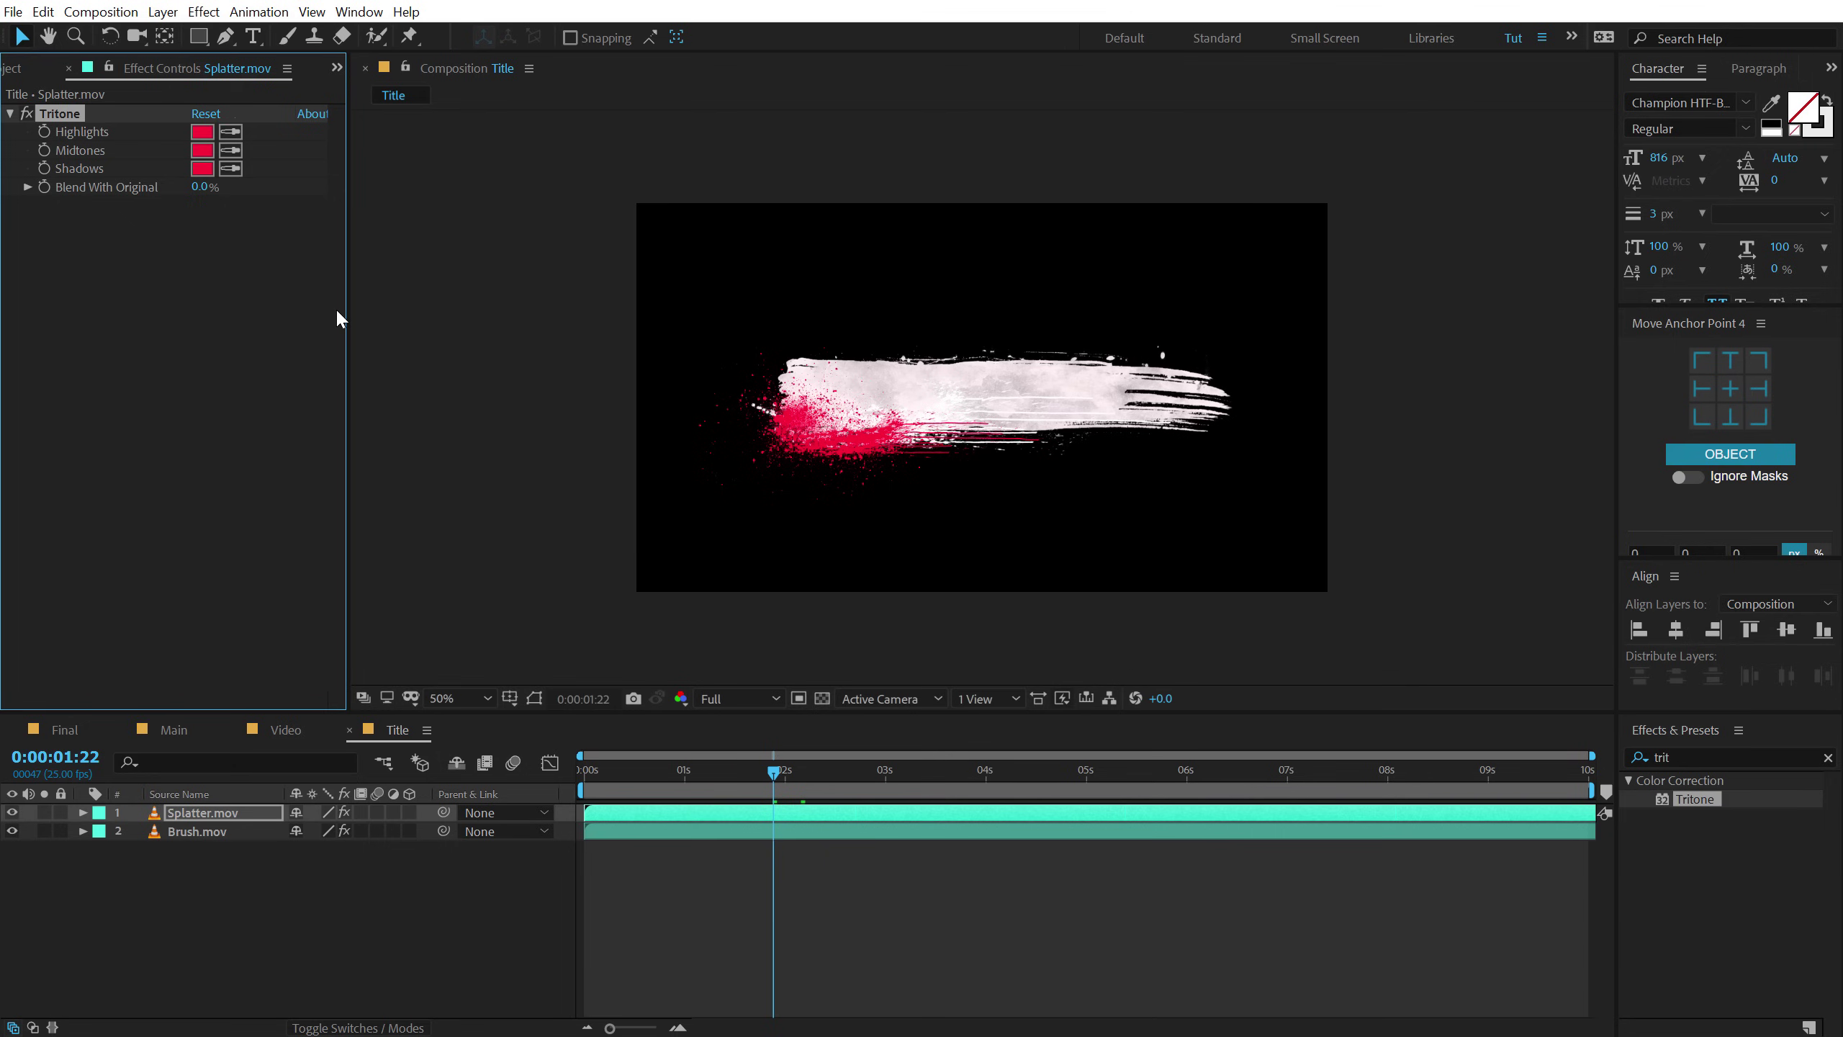
key(ctrl+z)
click(231, 151)
click(206, 132)
drag(584, 776, 941, 767)
drag(982, 463, 1033, 449)
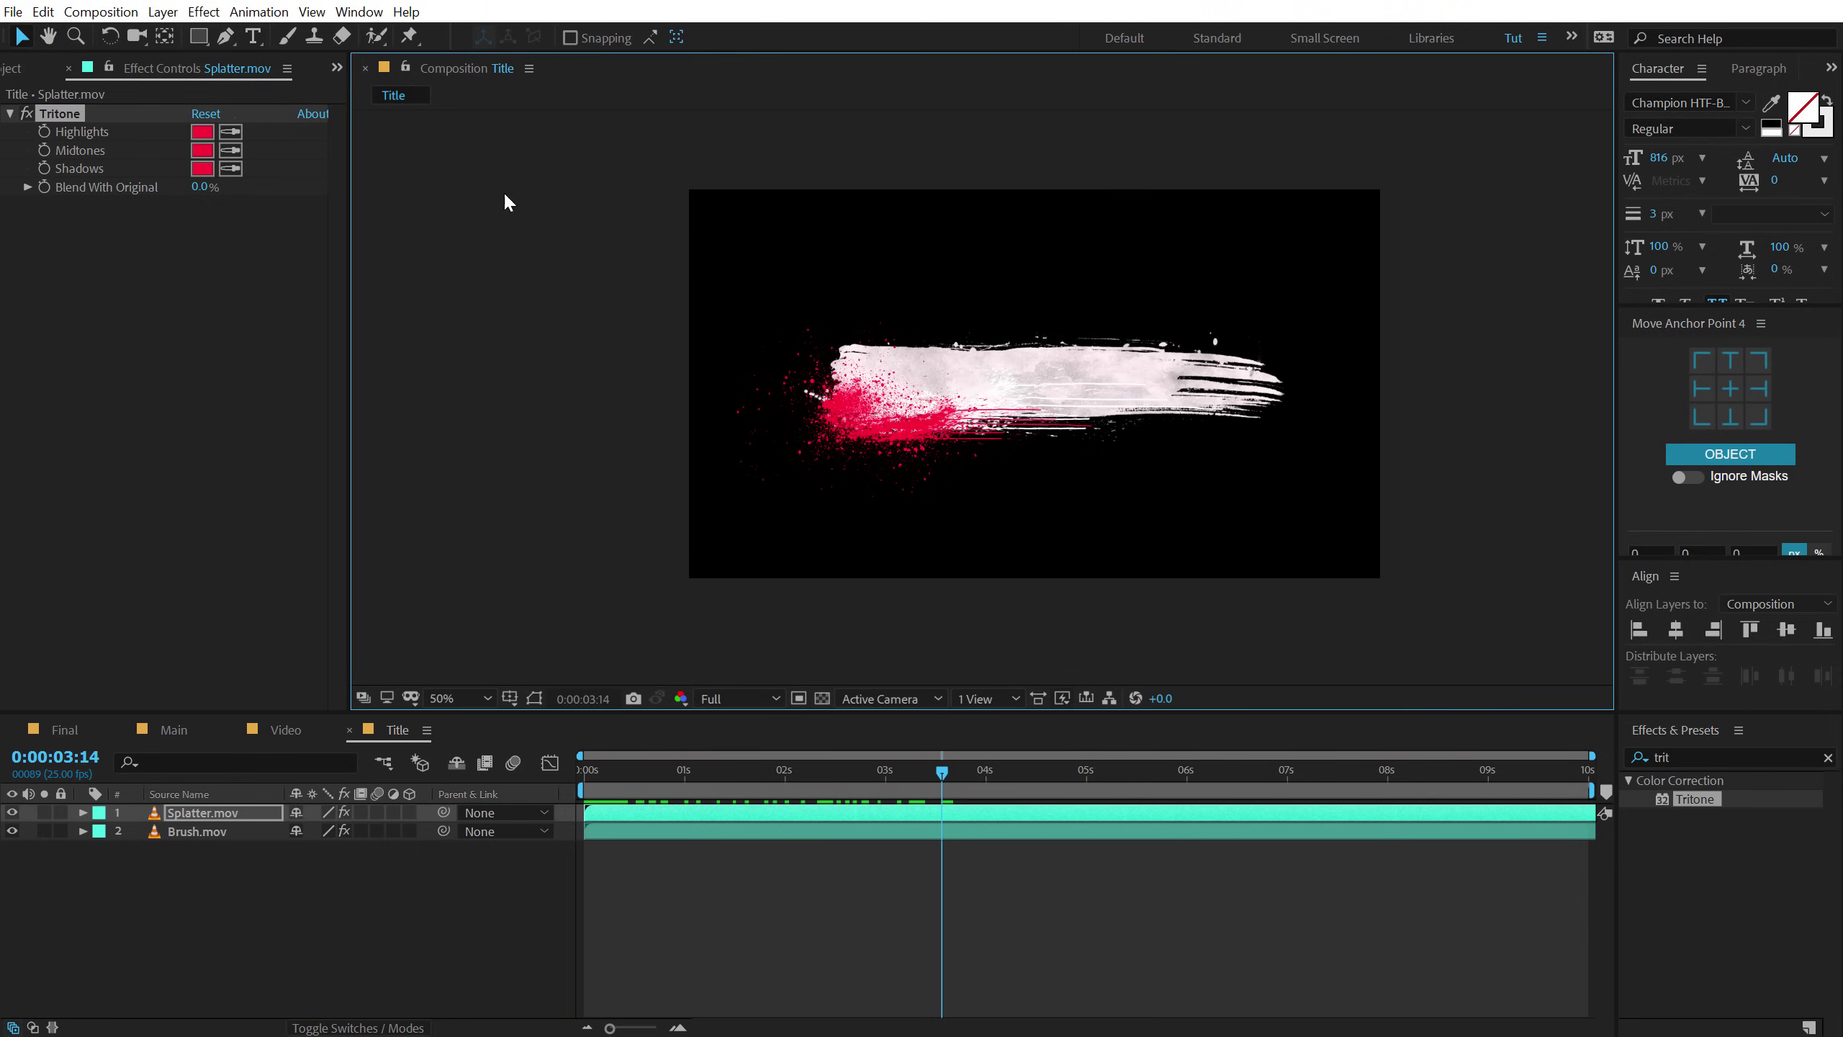
click(254, 36)
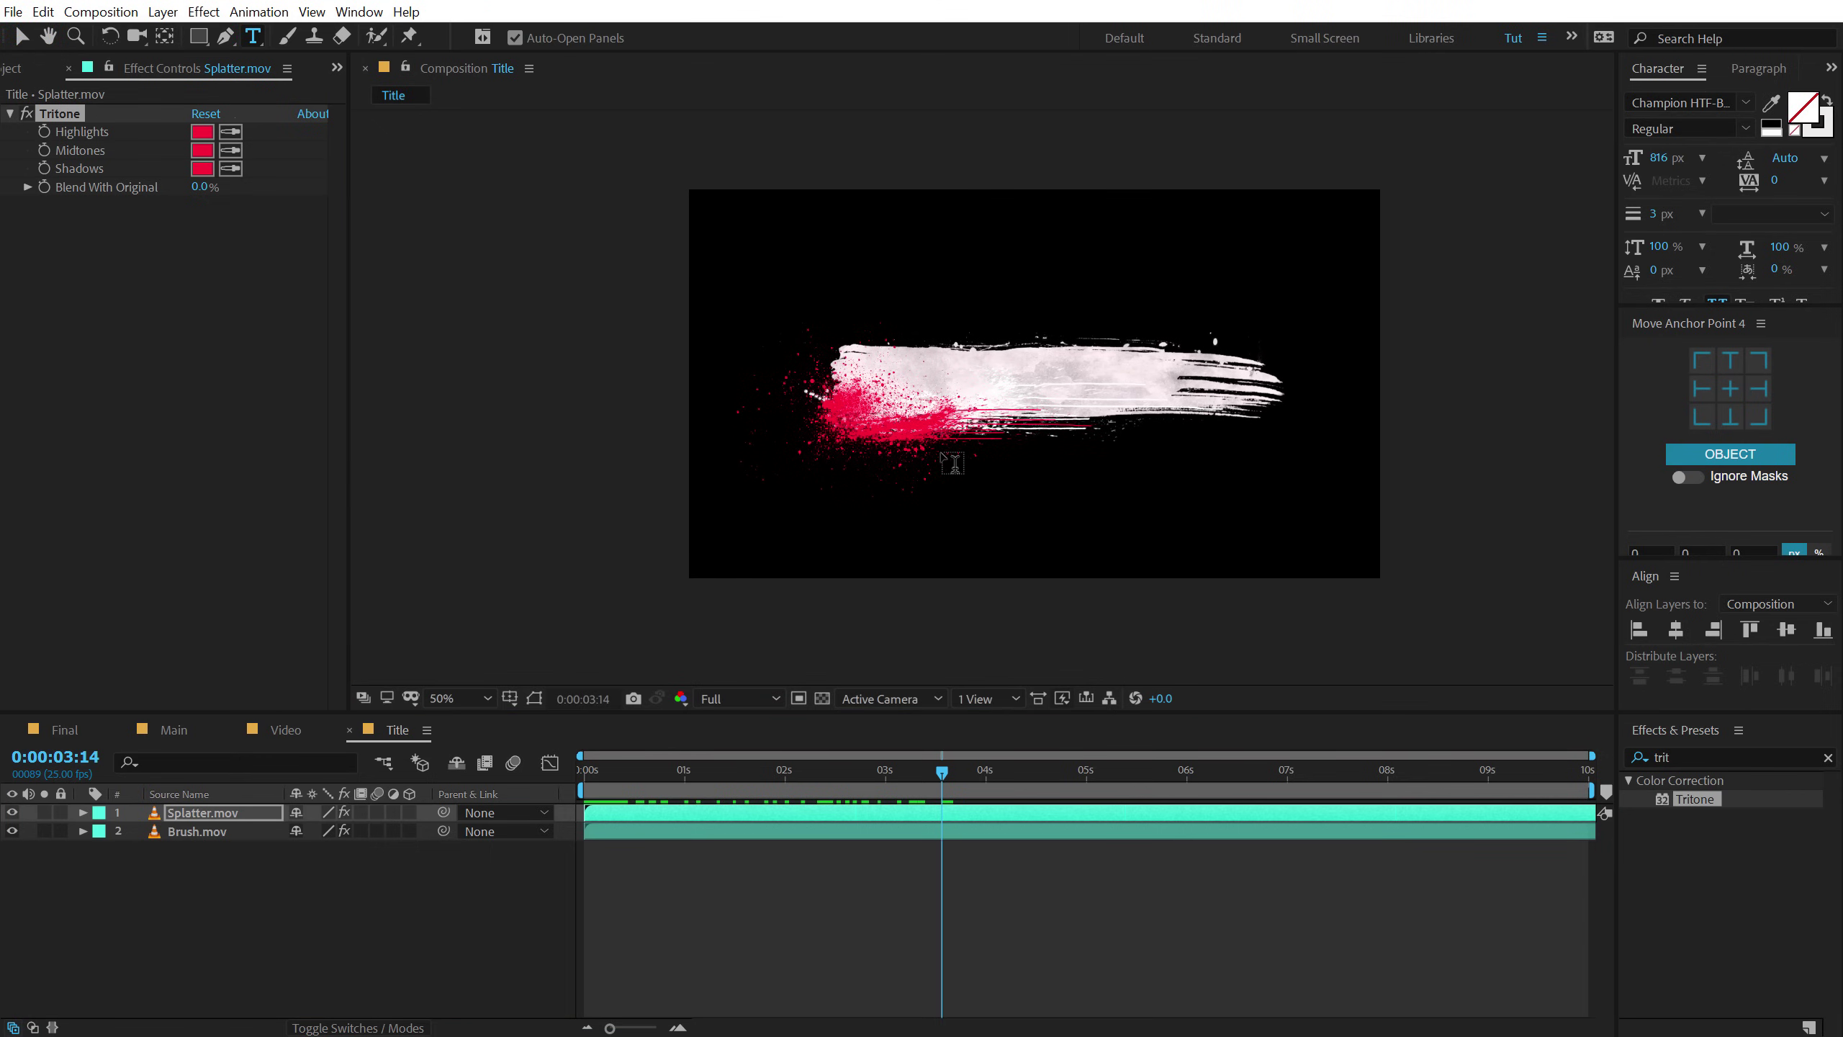
click(907, 388)
drag(1666, 160, 1060, 285)
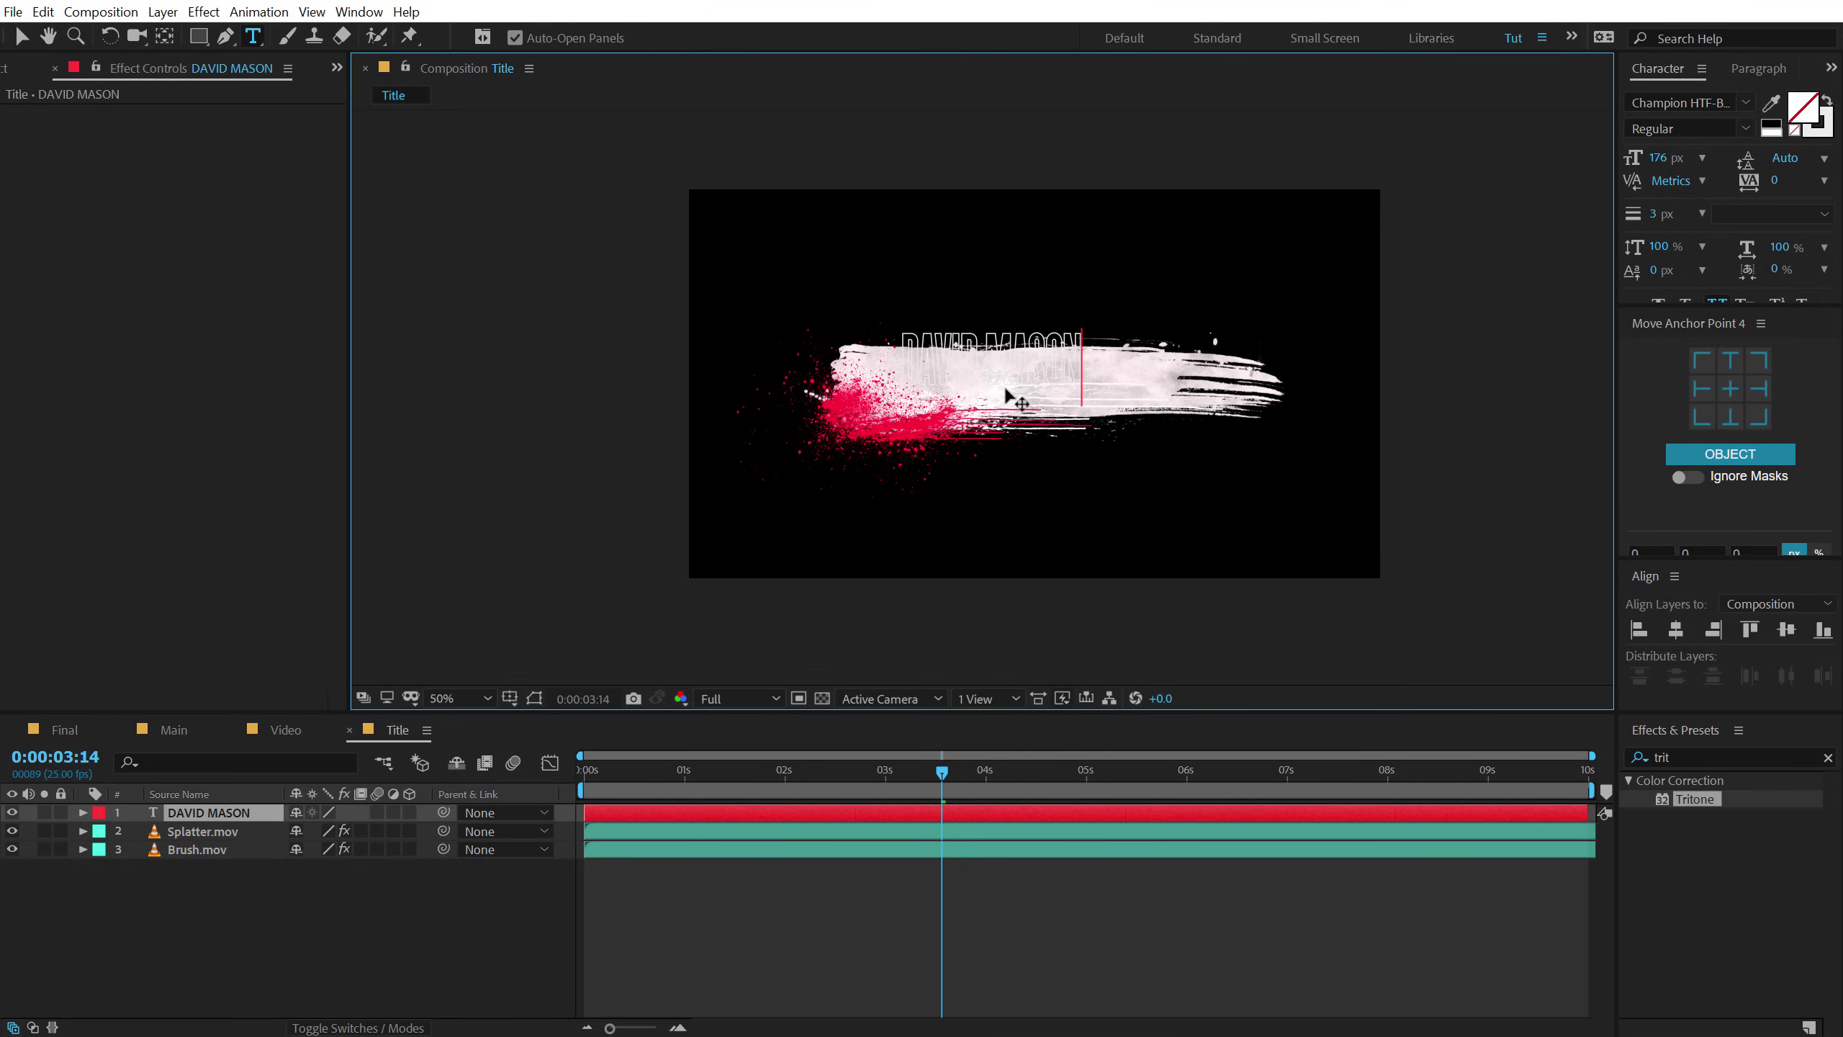
click(22, 38)
key(period)
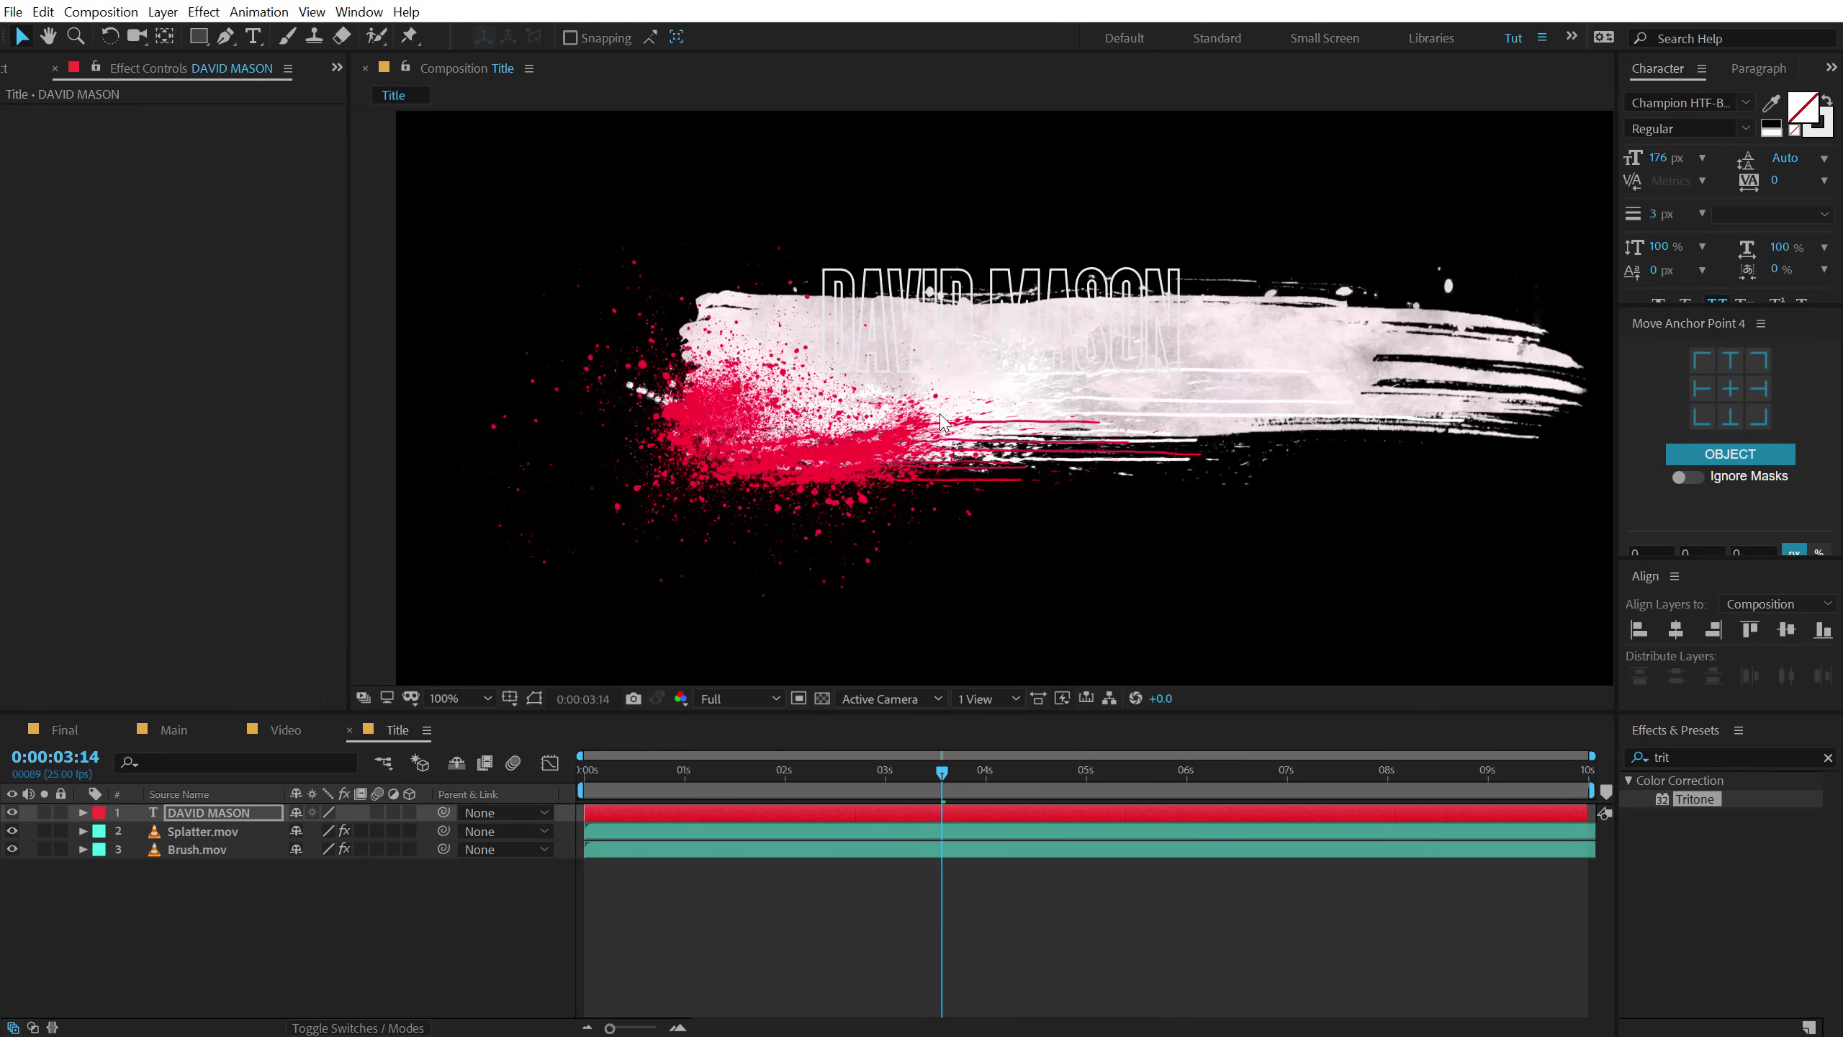
Give the title a solid fill sampled from the splatter's red and move it onto the stroke.
click(1828, 101)
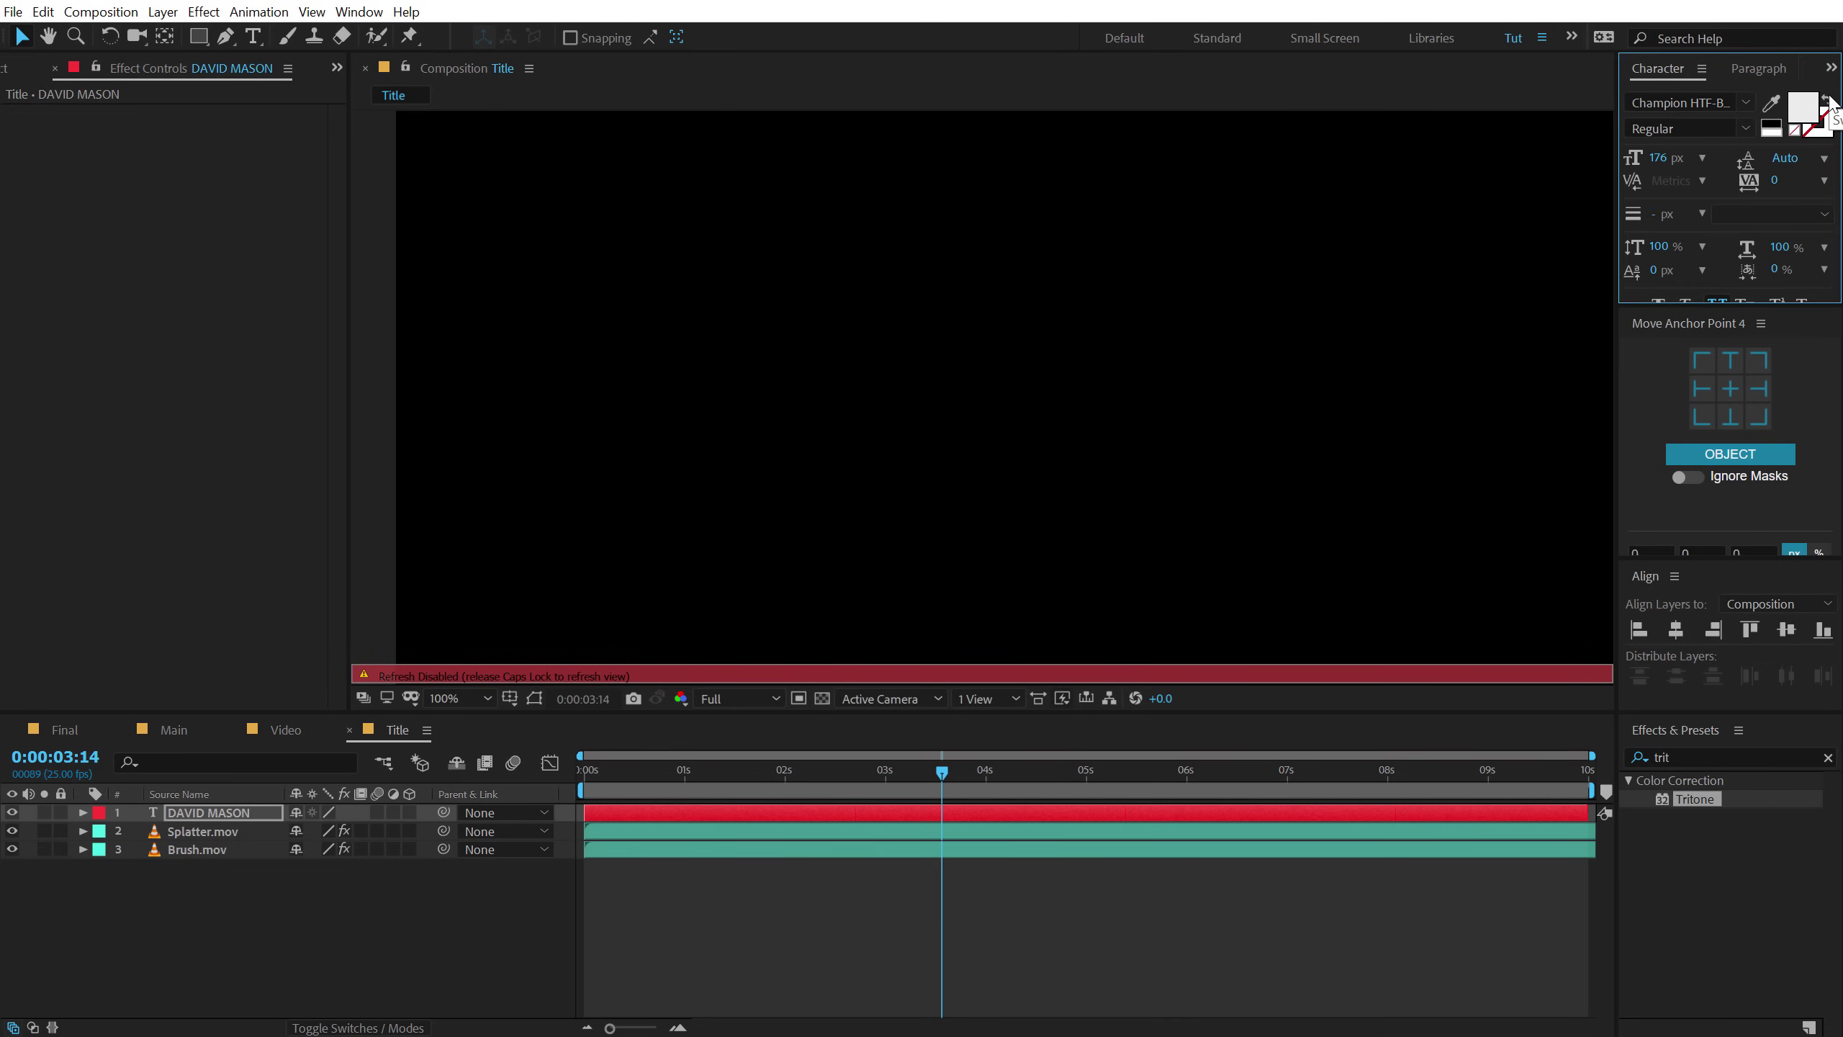
click(1771, 101)
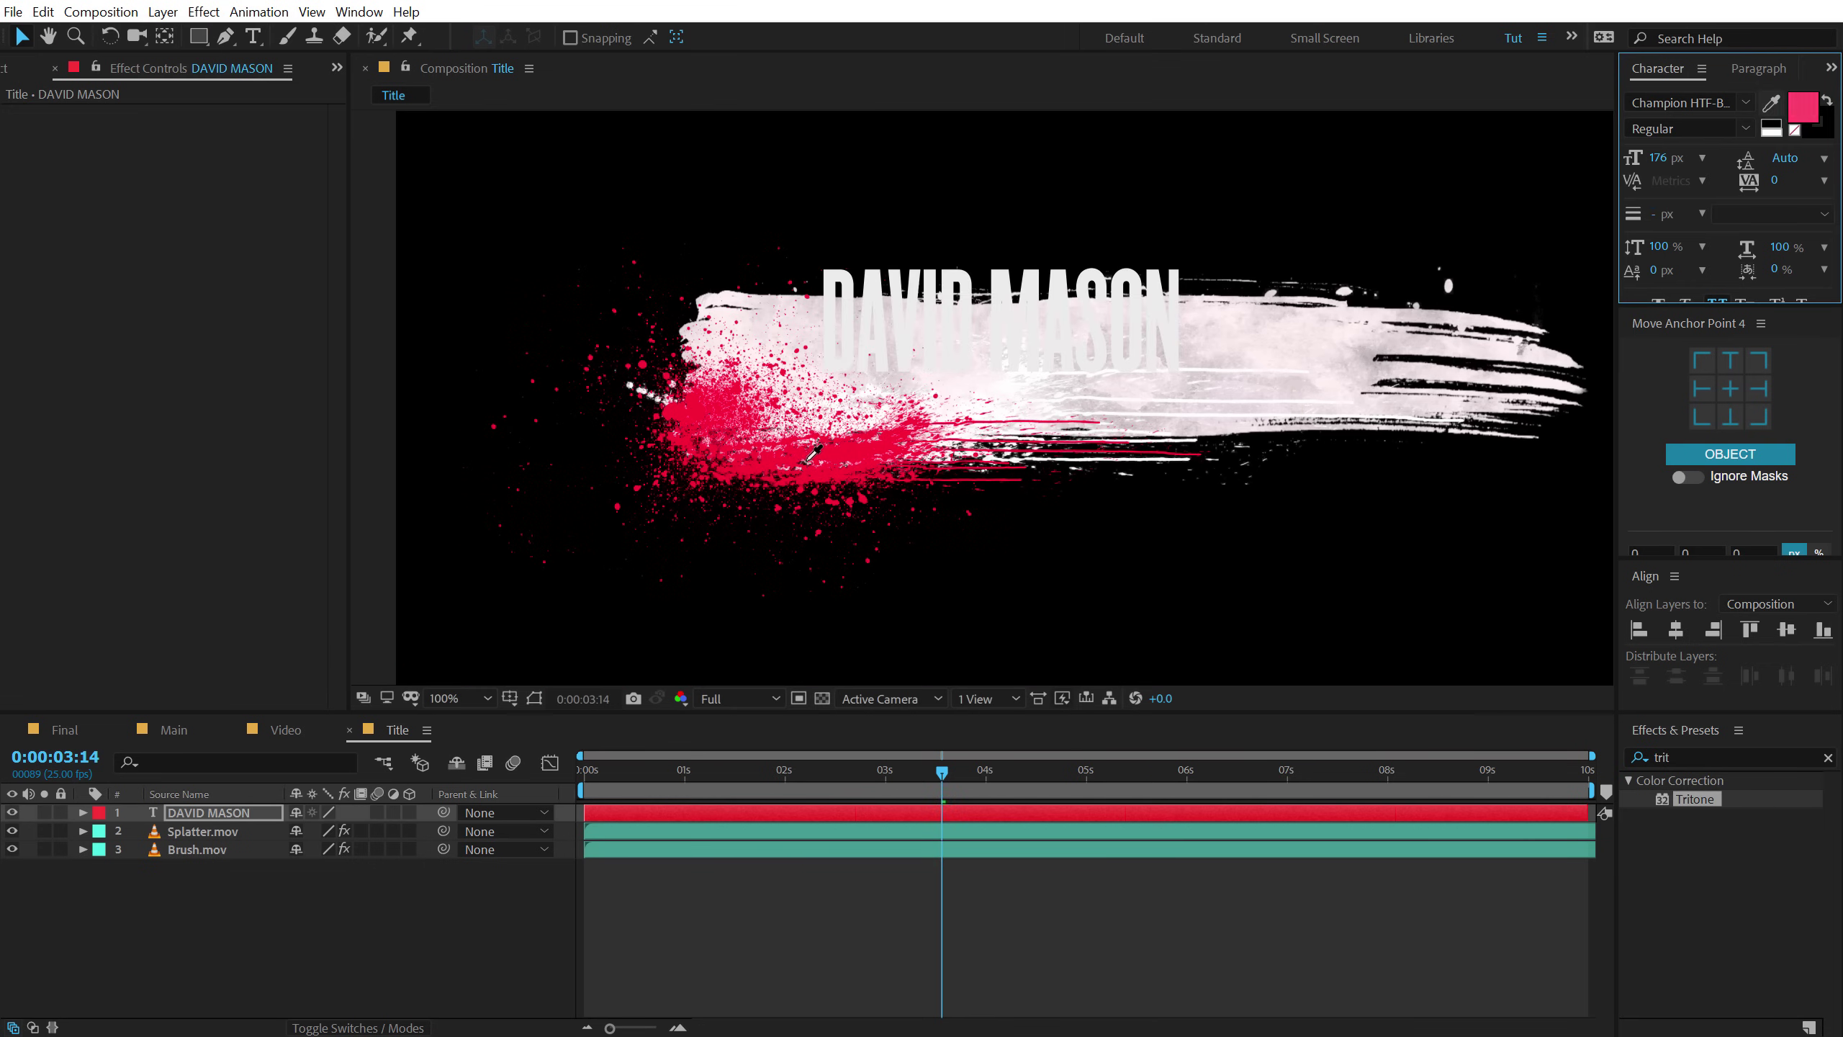
click(935, 427)
drag(1071, 343, 1115, 377)
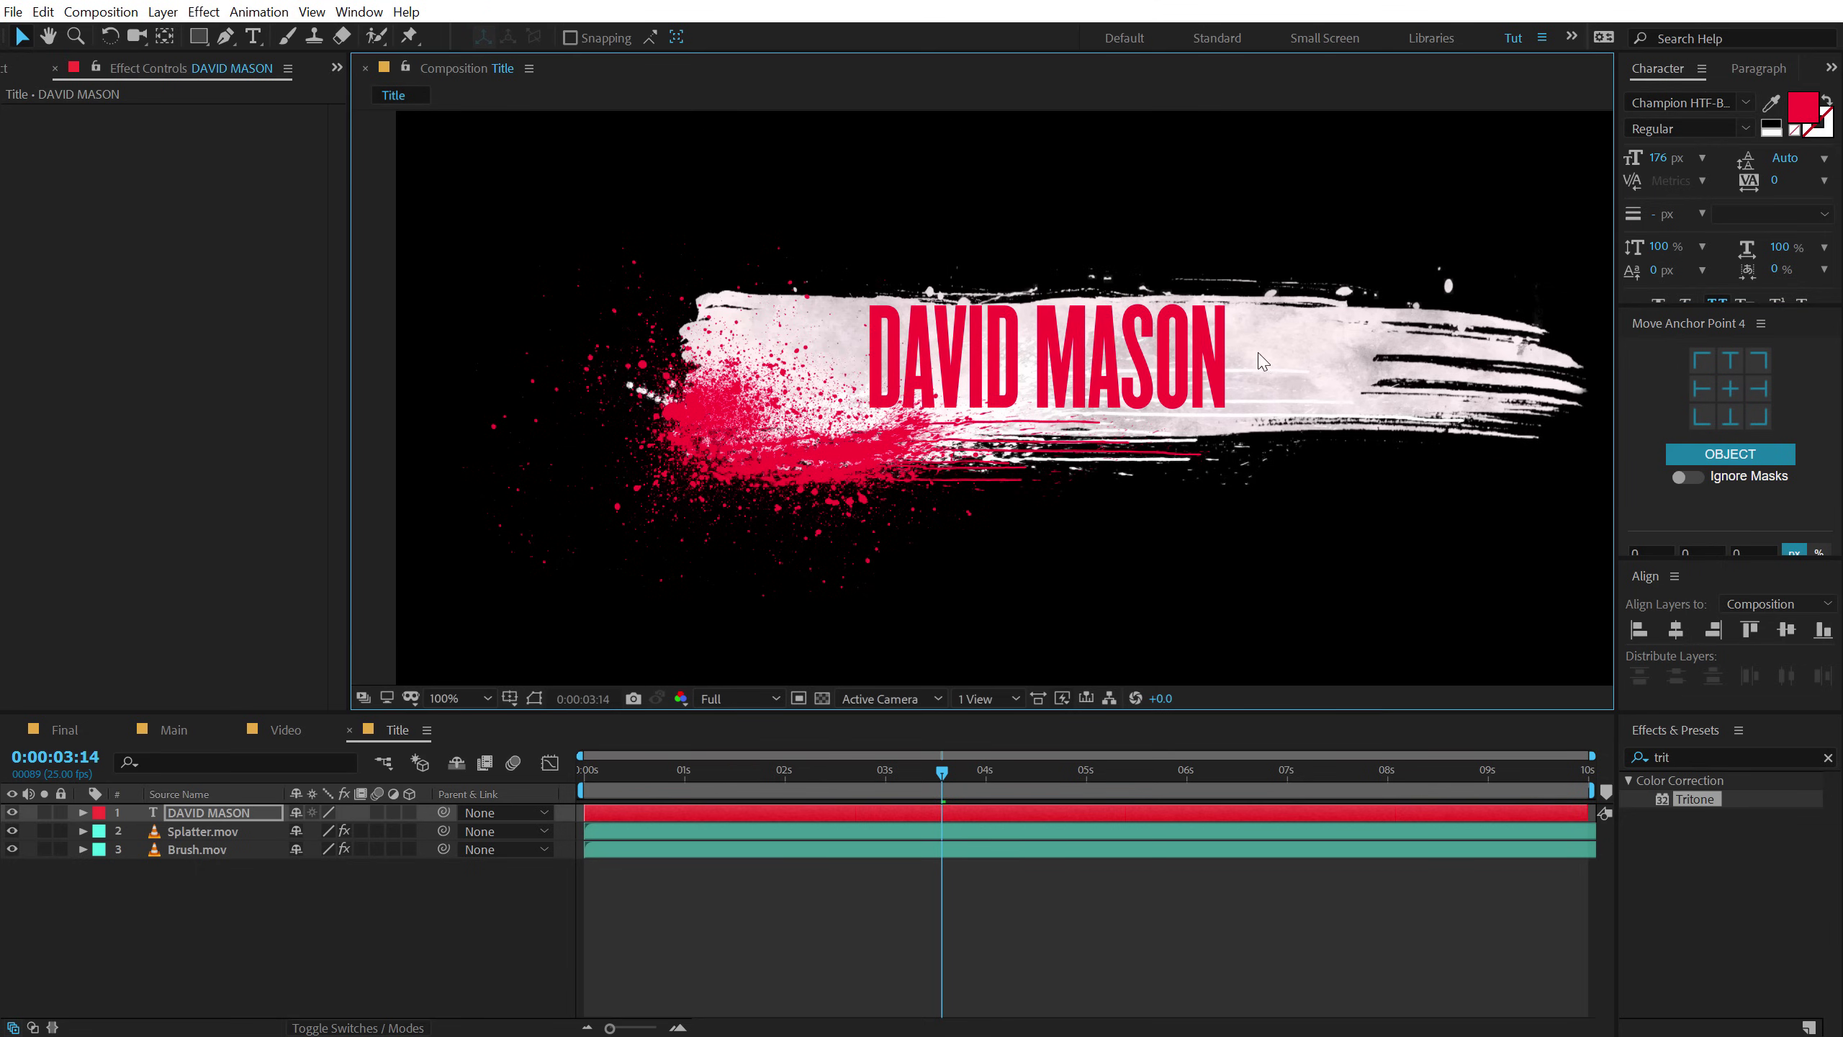
Set the title font to Heading Compressed Pro Bold and centre it on the stroke.
click(1692, 100)
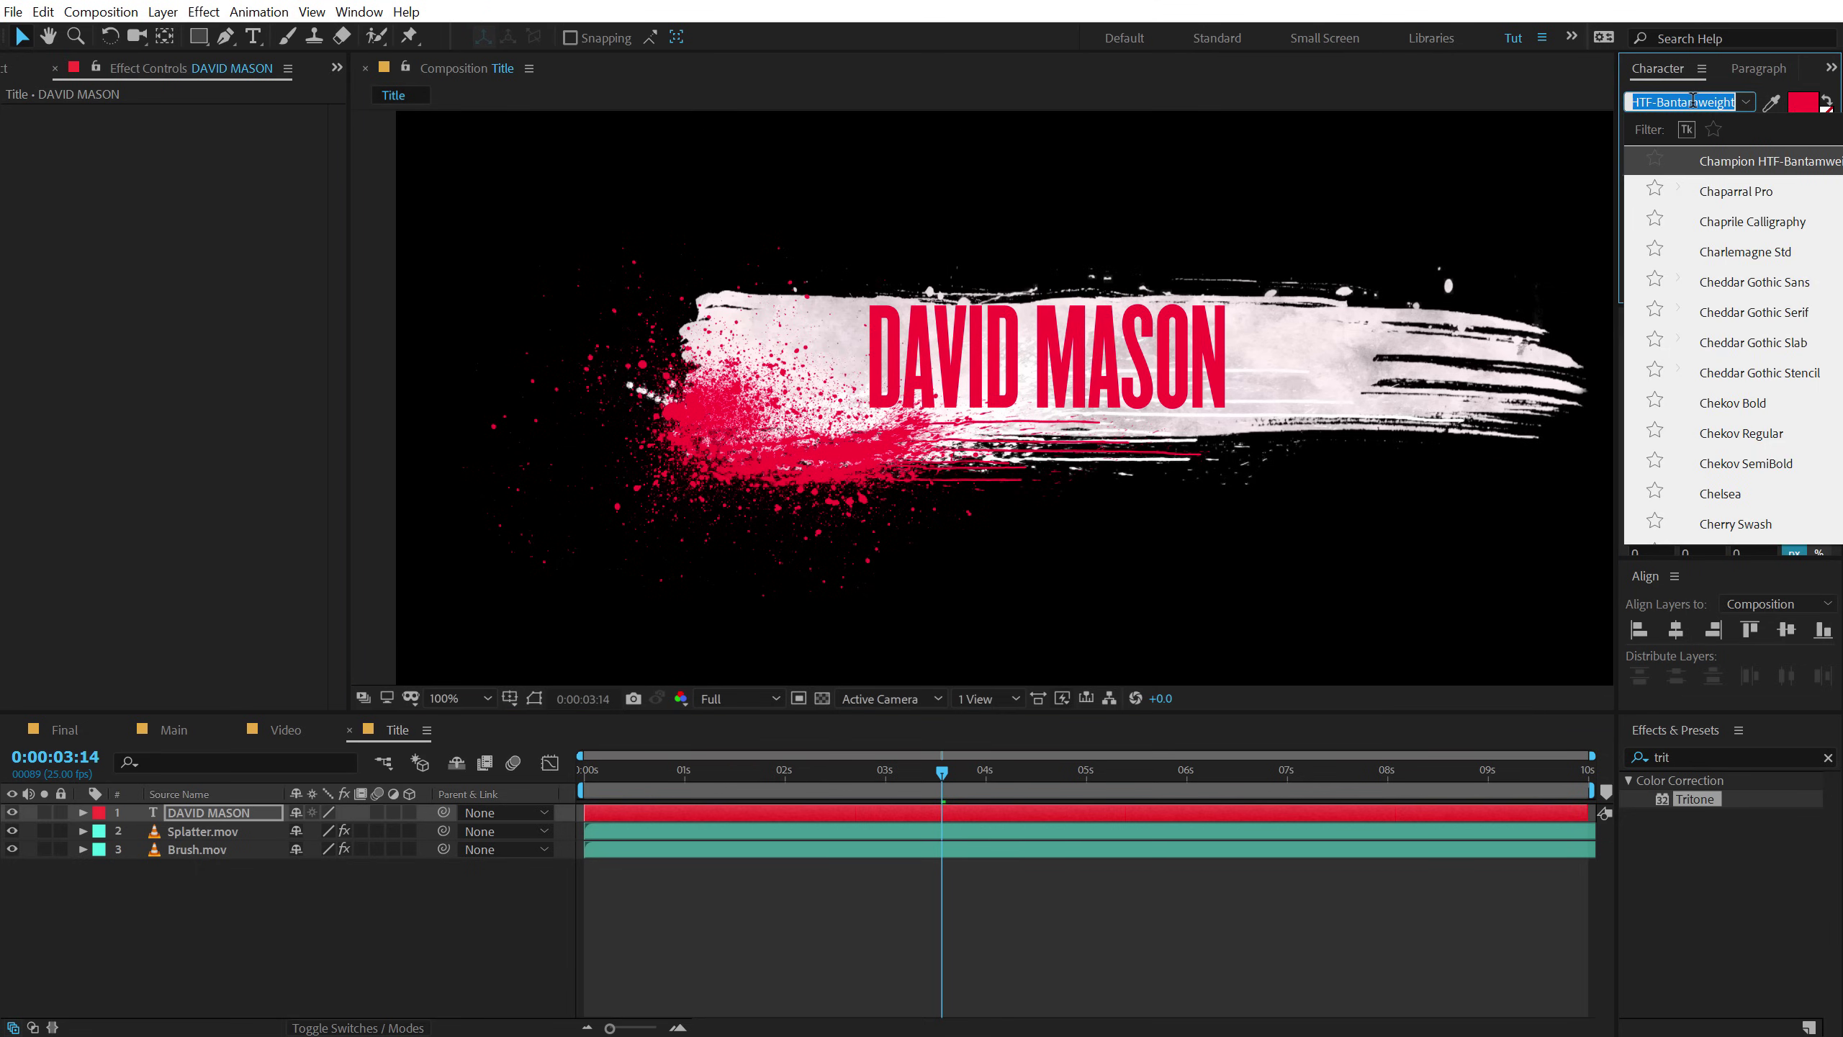
text(b)
key(BackSpace)
text(headi)
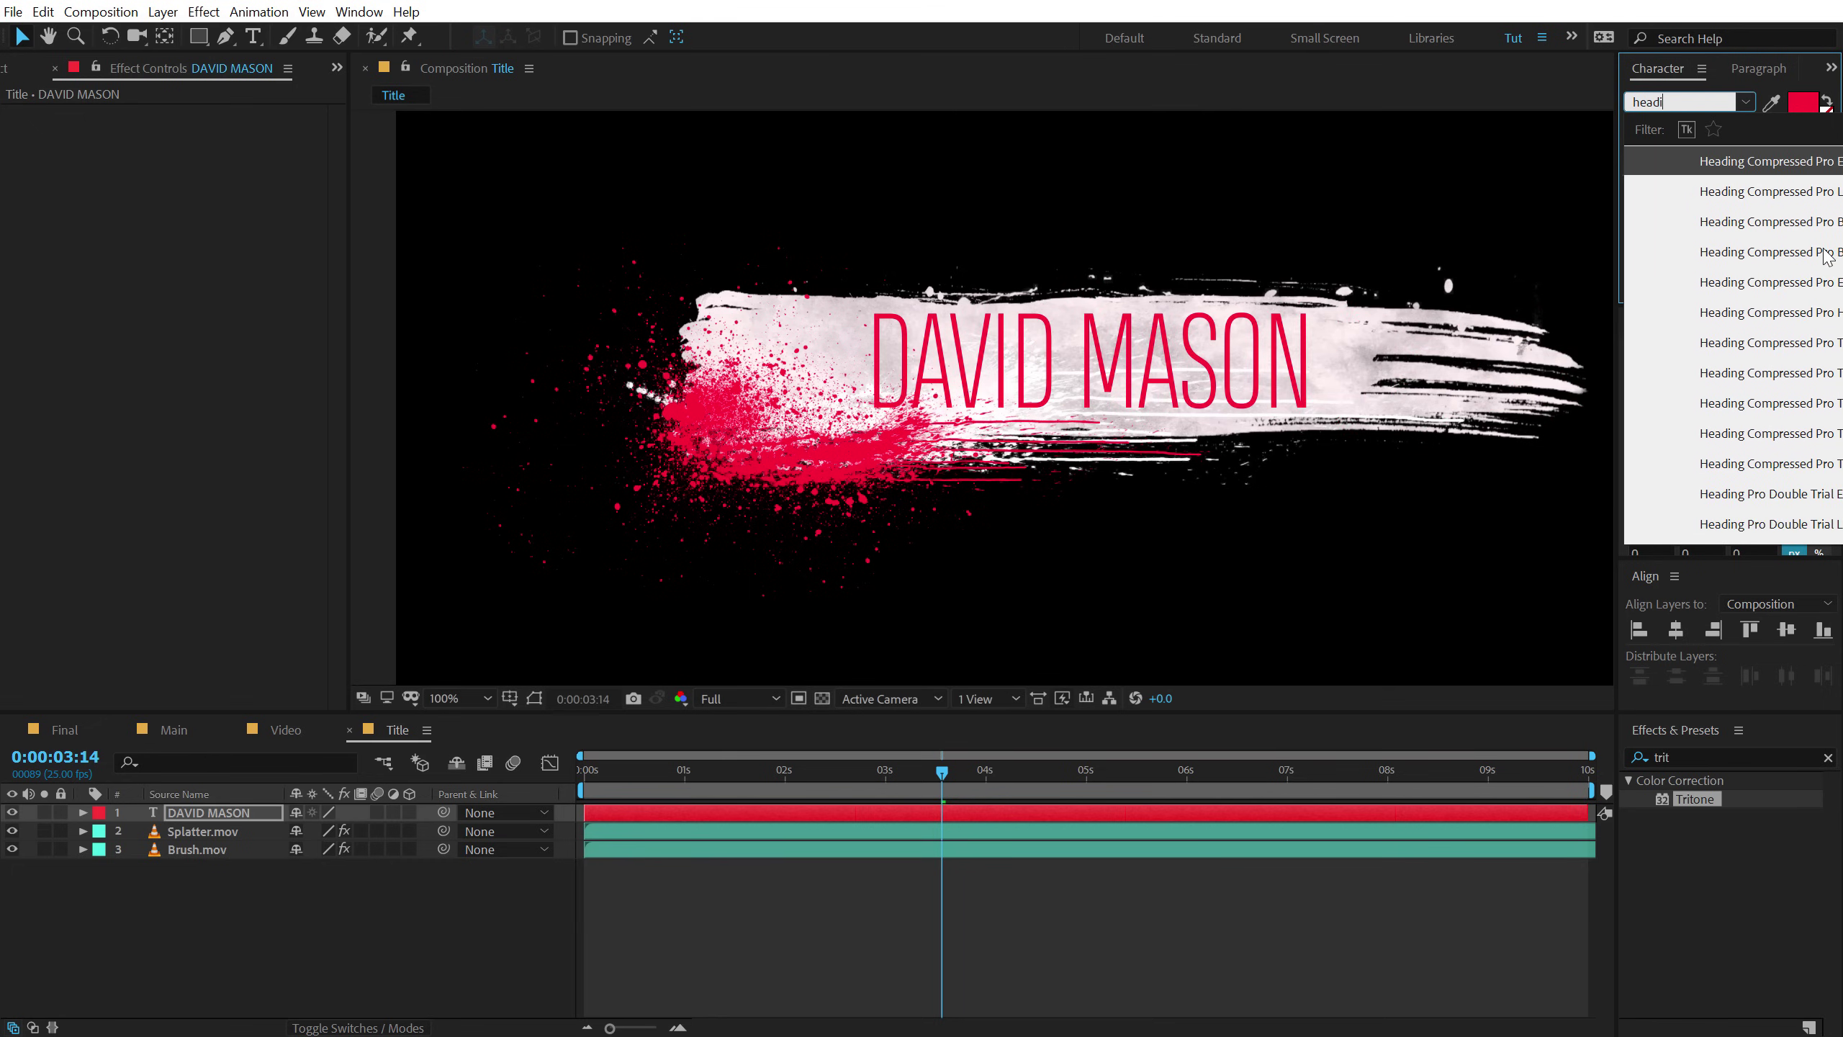
click(1824, 254)
drag(1174, 374, 1083, 373)
Add a Drop Shadow to the title at 100% opacity, distance 8, and resize text to 158 px.
click(1720, 758)
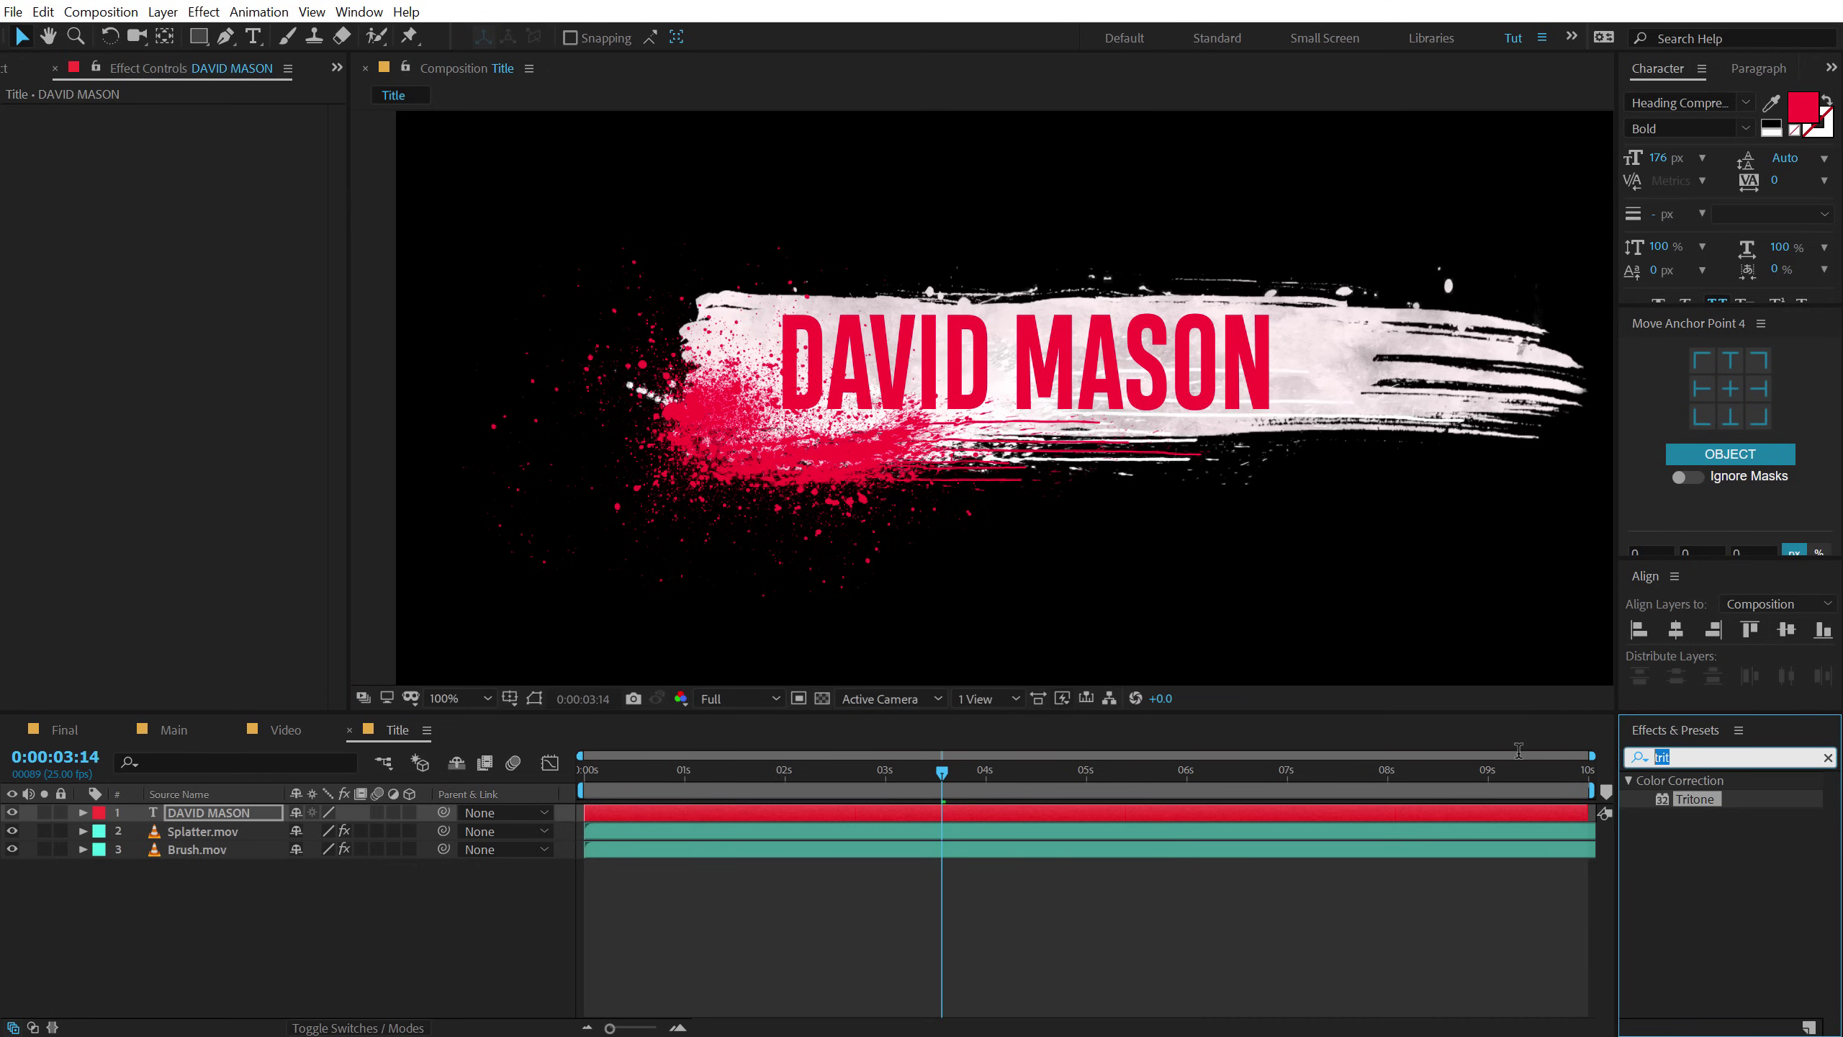
text(drop)
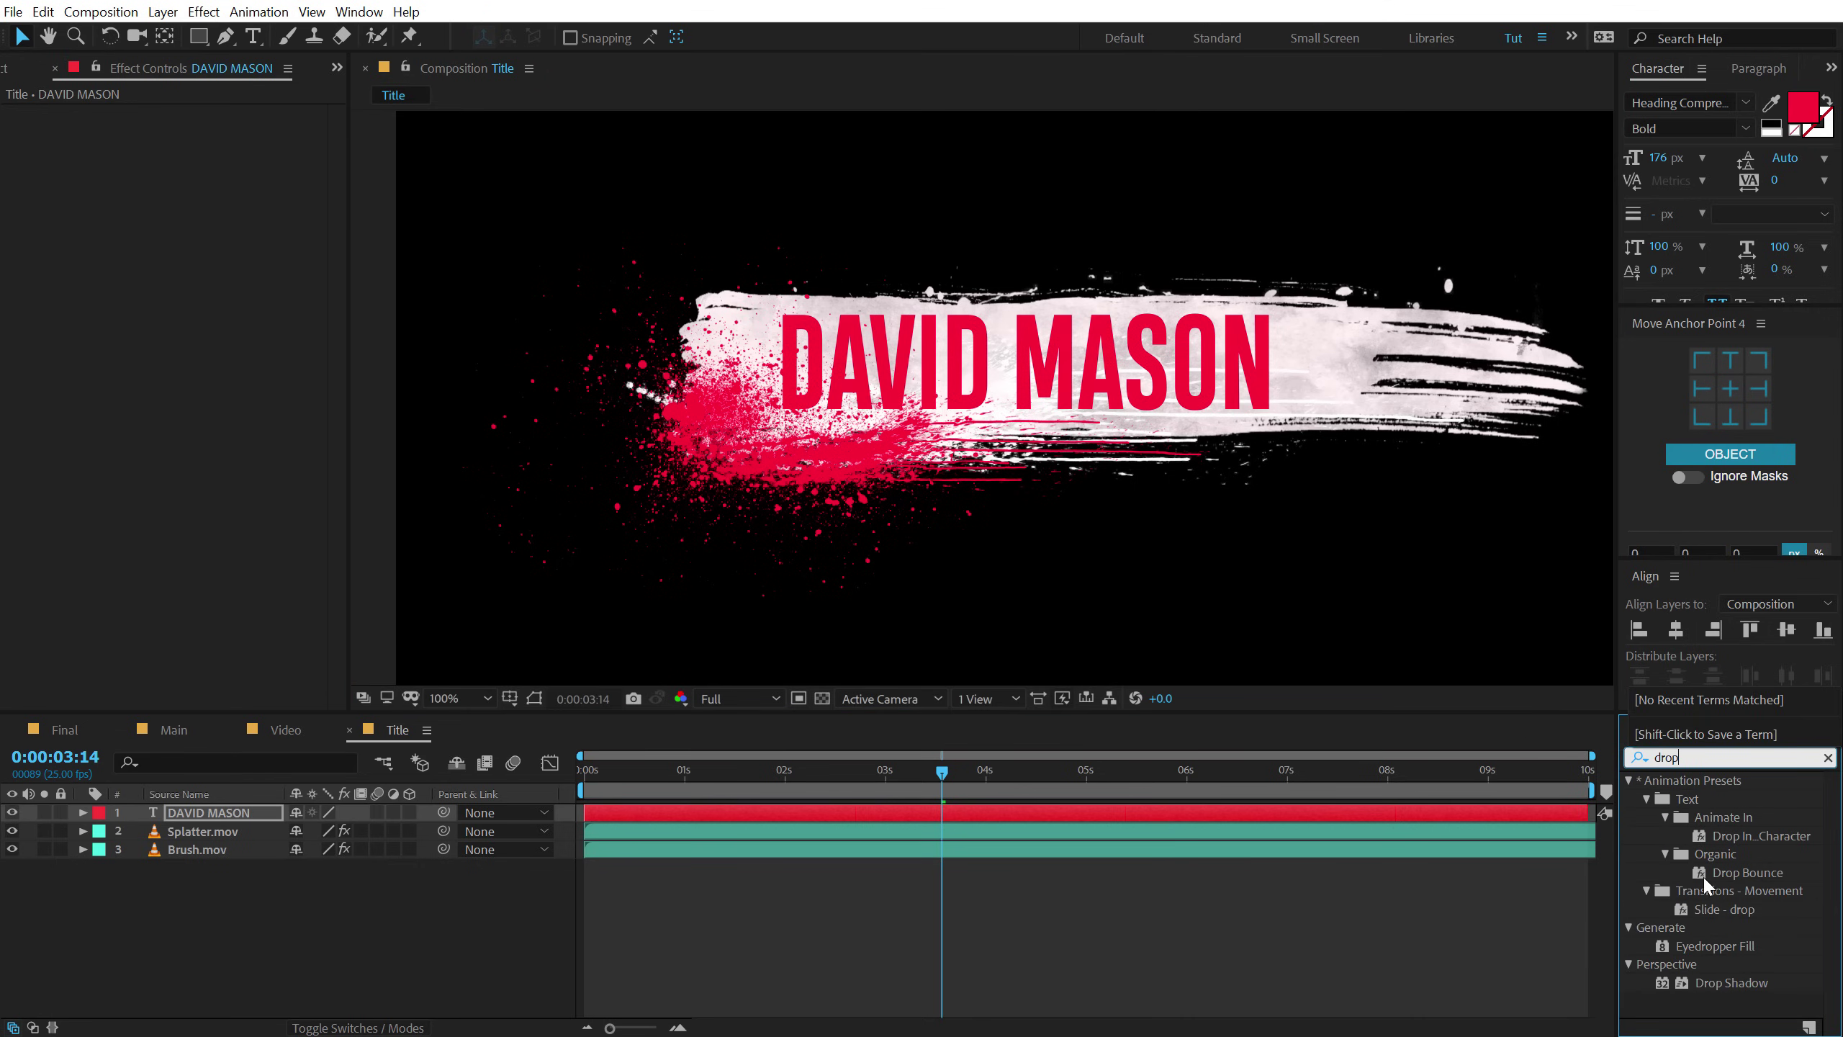
double_click(1731, 982)
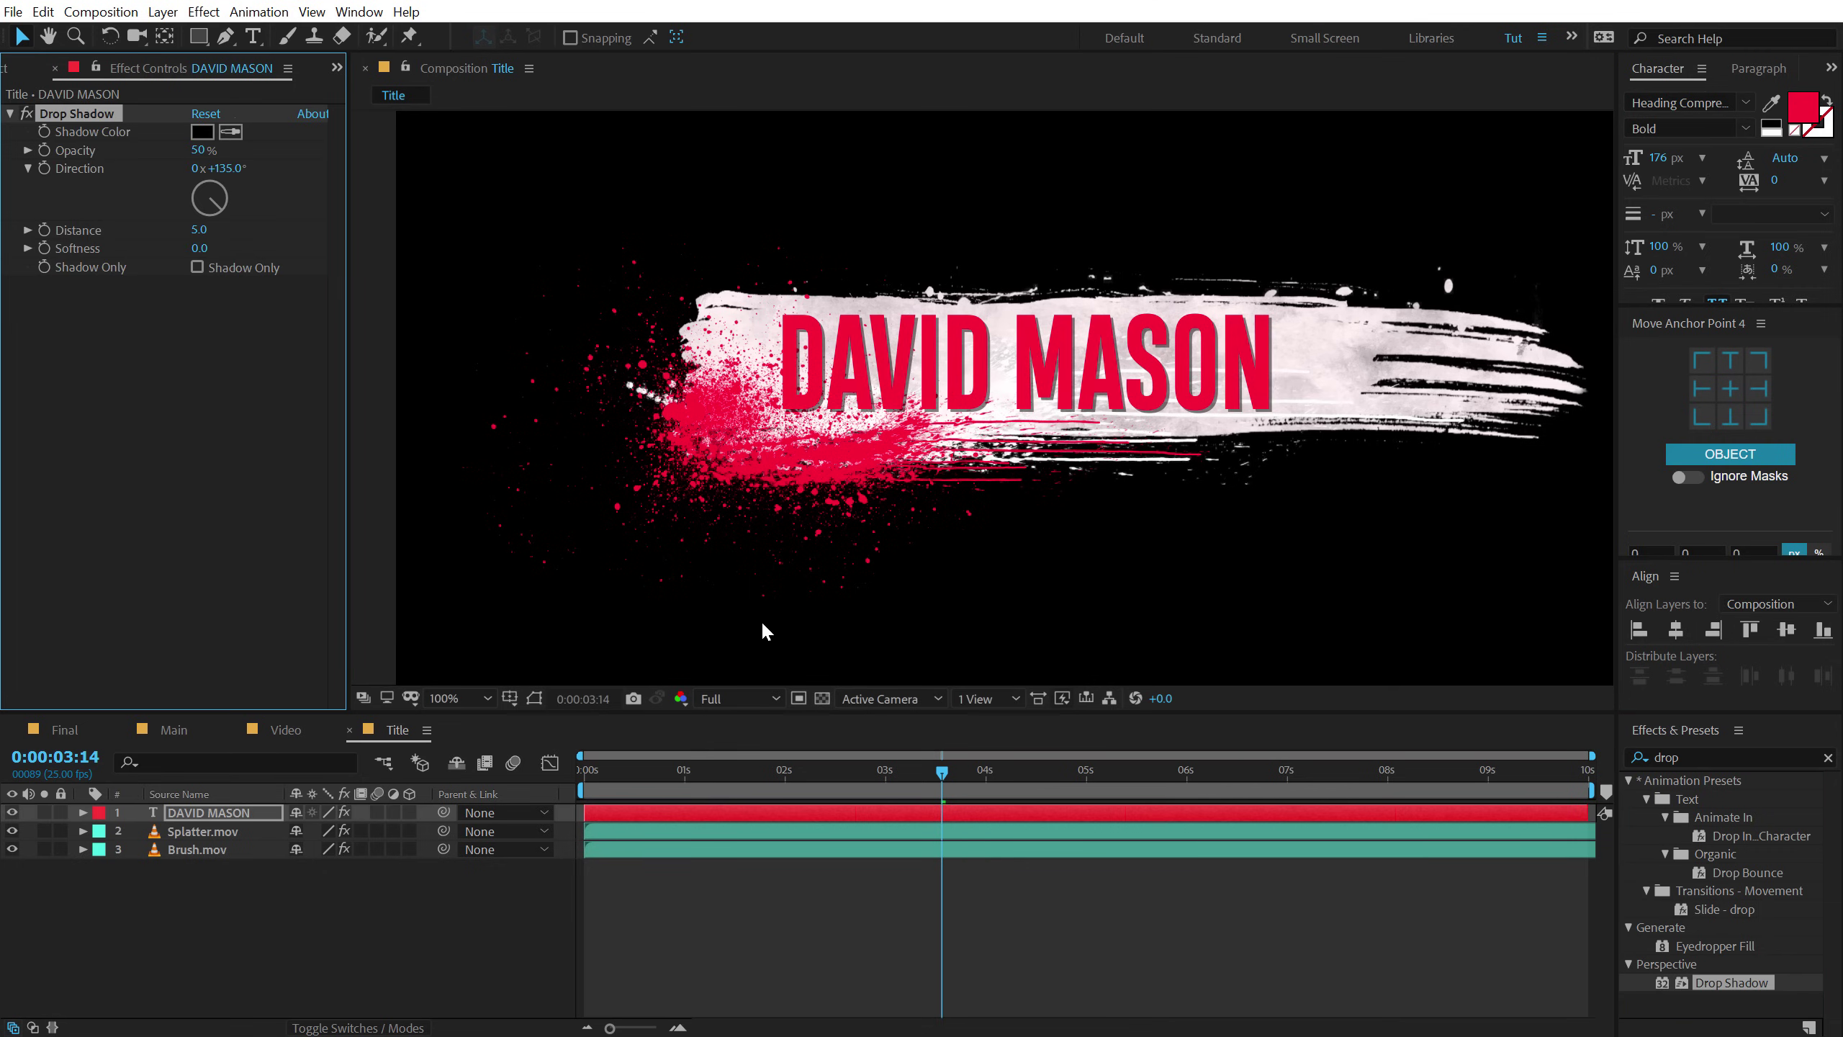
drag(203, 150, 247, 151)
drag(198, 232, 200, 229)
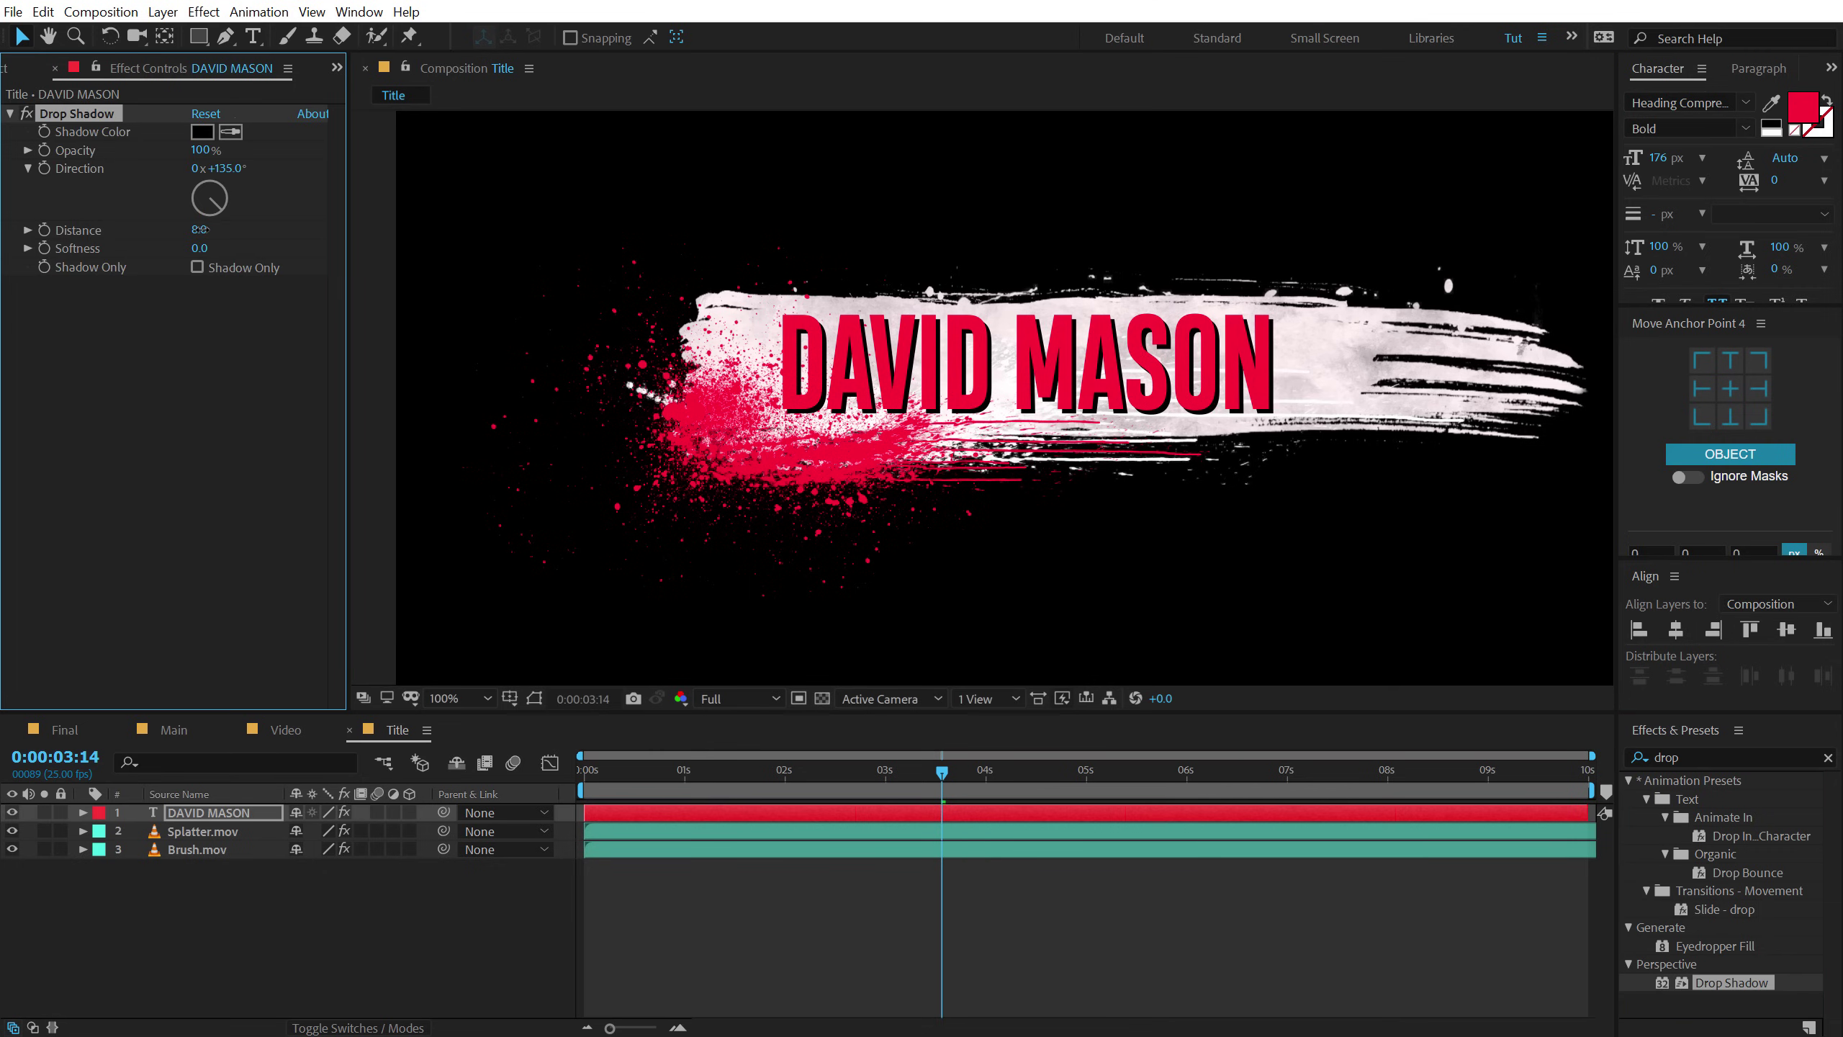
drag(1669, 161, 1639, 167)
drag(1064, 367, 1075, 358)
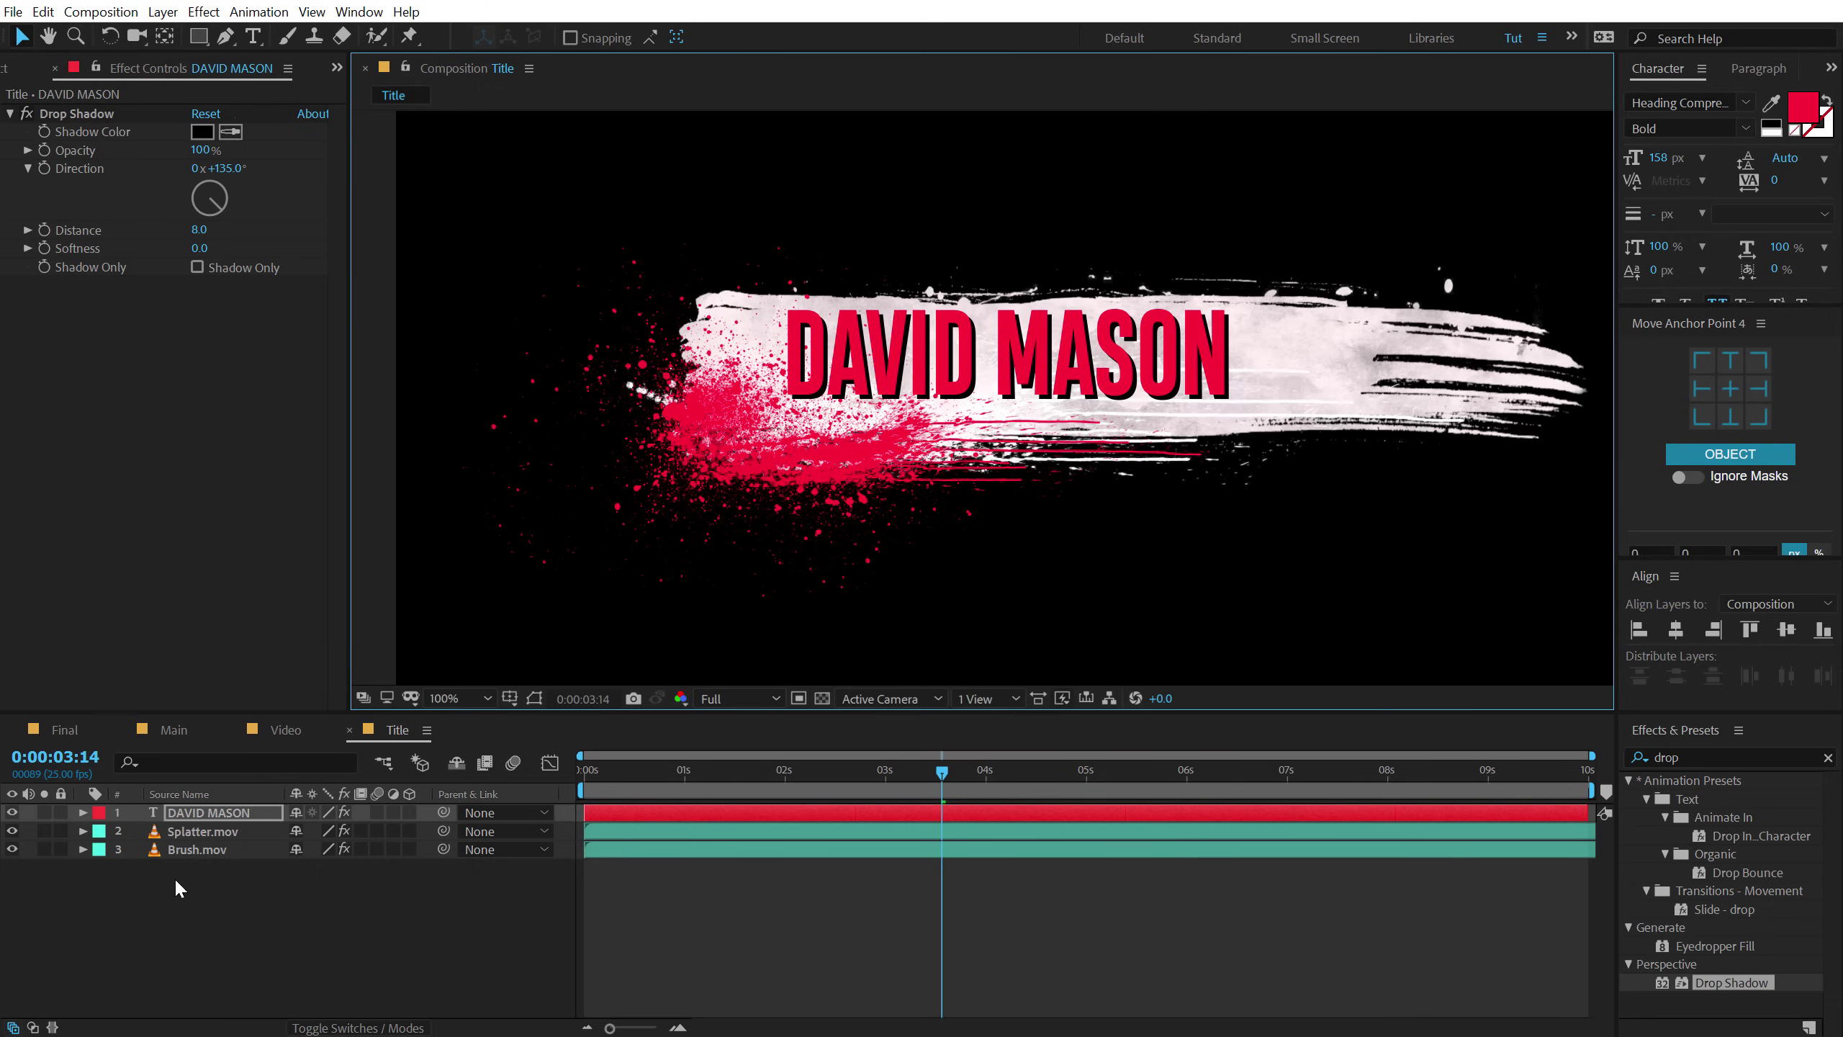
Stretch Brush.mov to an unlinked 66, 91% scale and move the title up on the stroke.
click(201, 844)
key(s)
click(294, 868)
drag(352, 868, 373, 856)
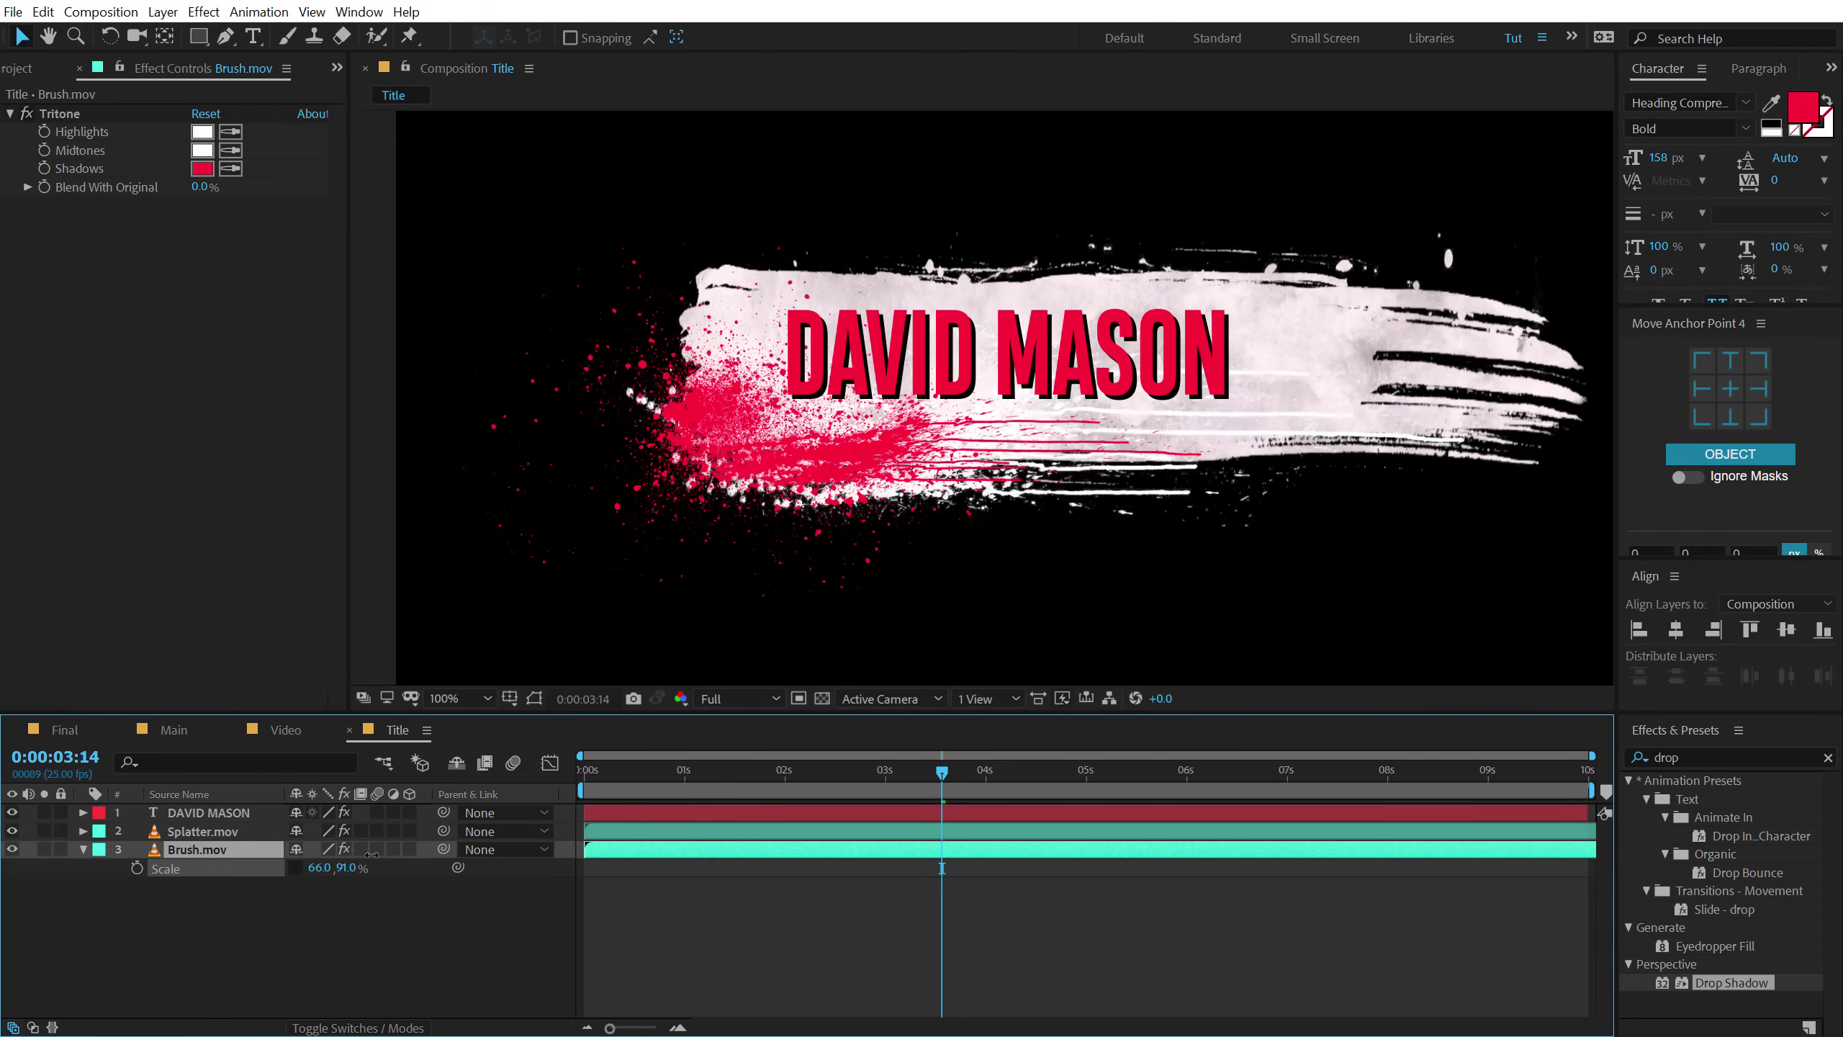
click(225, 816)
drag(957, 352, 956, 327)
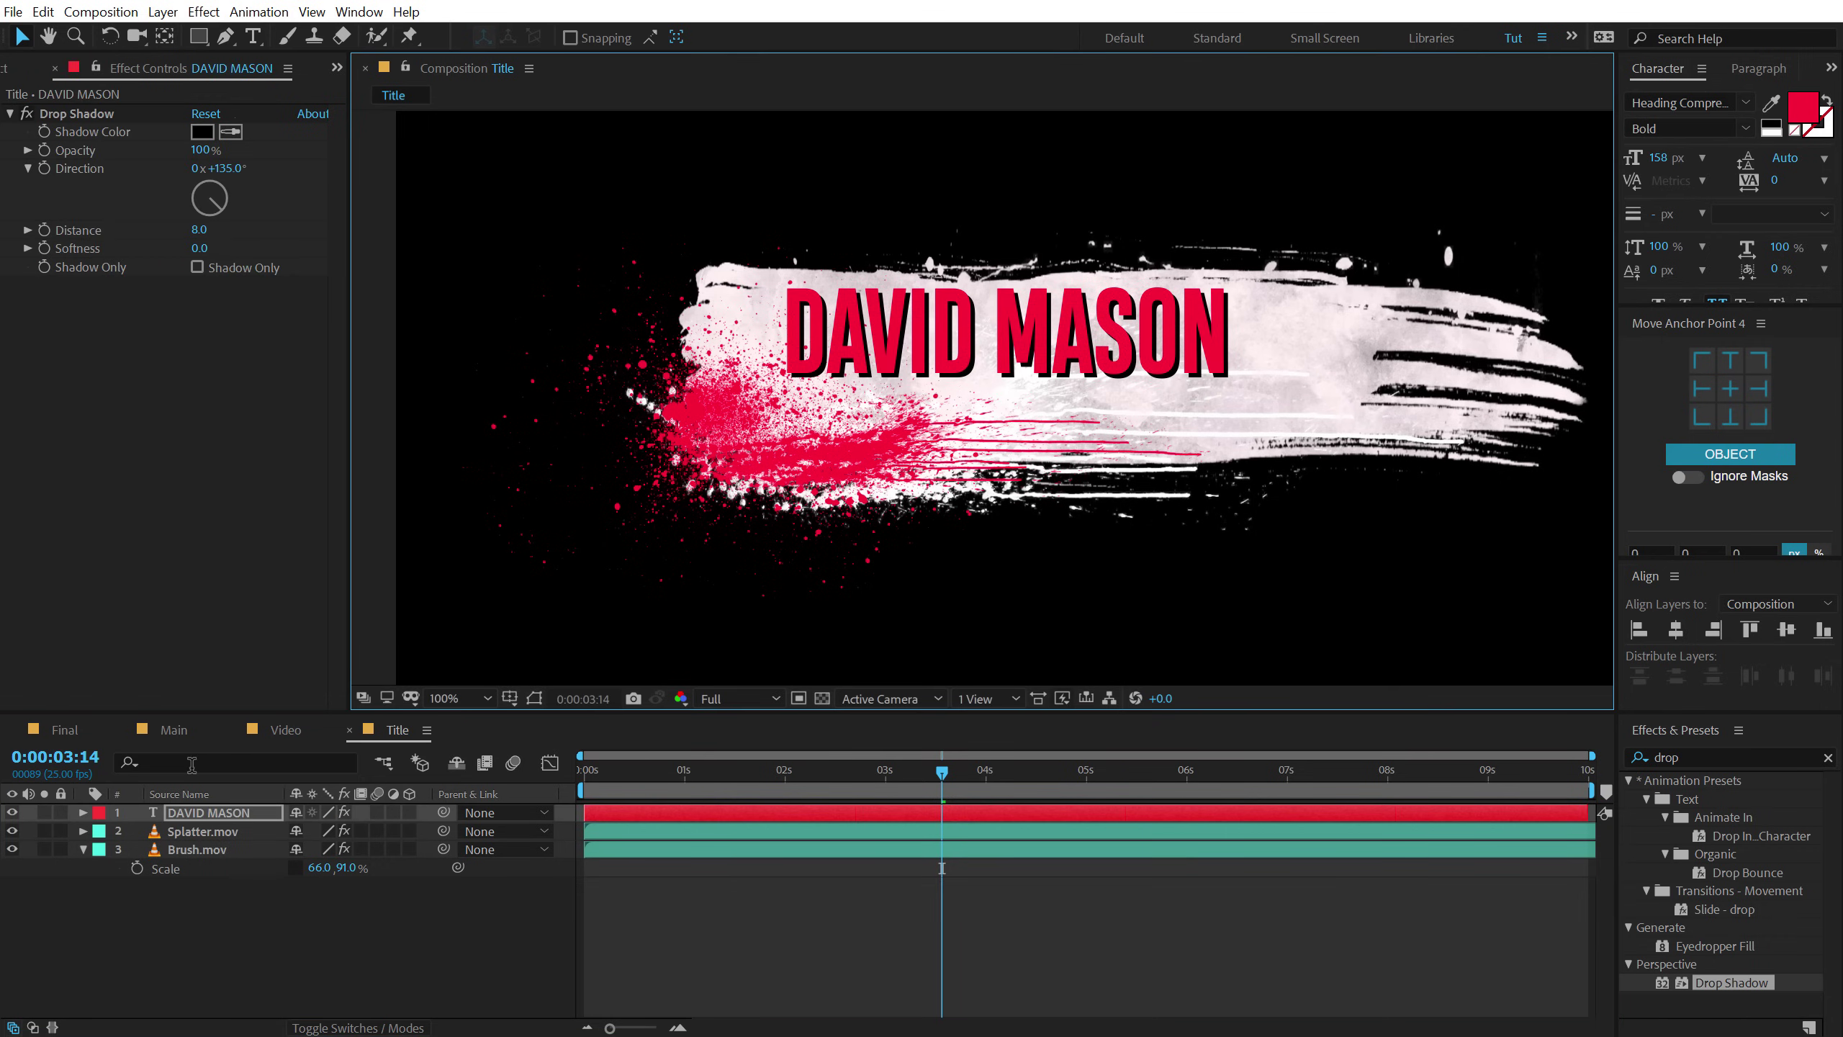
click(196, 833)
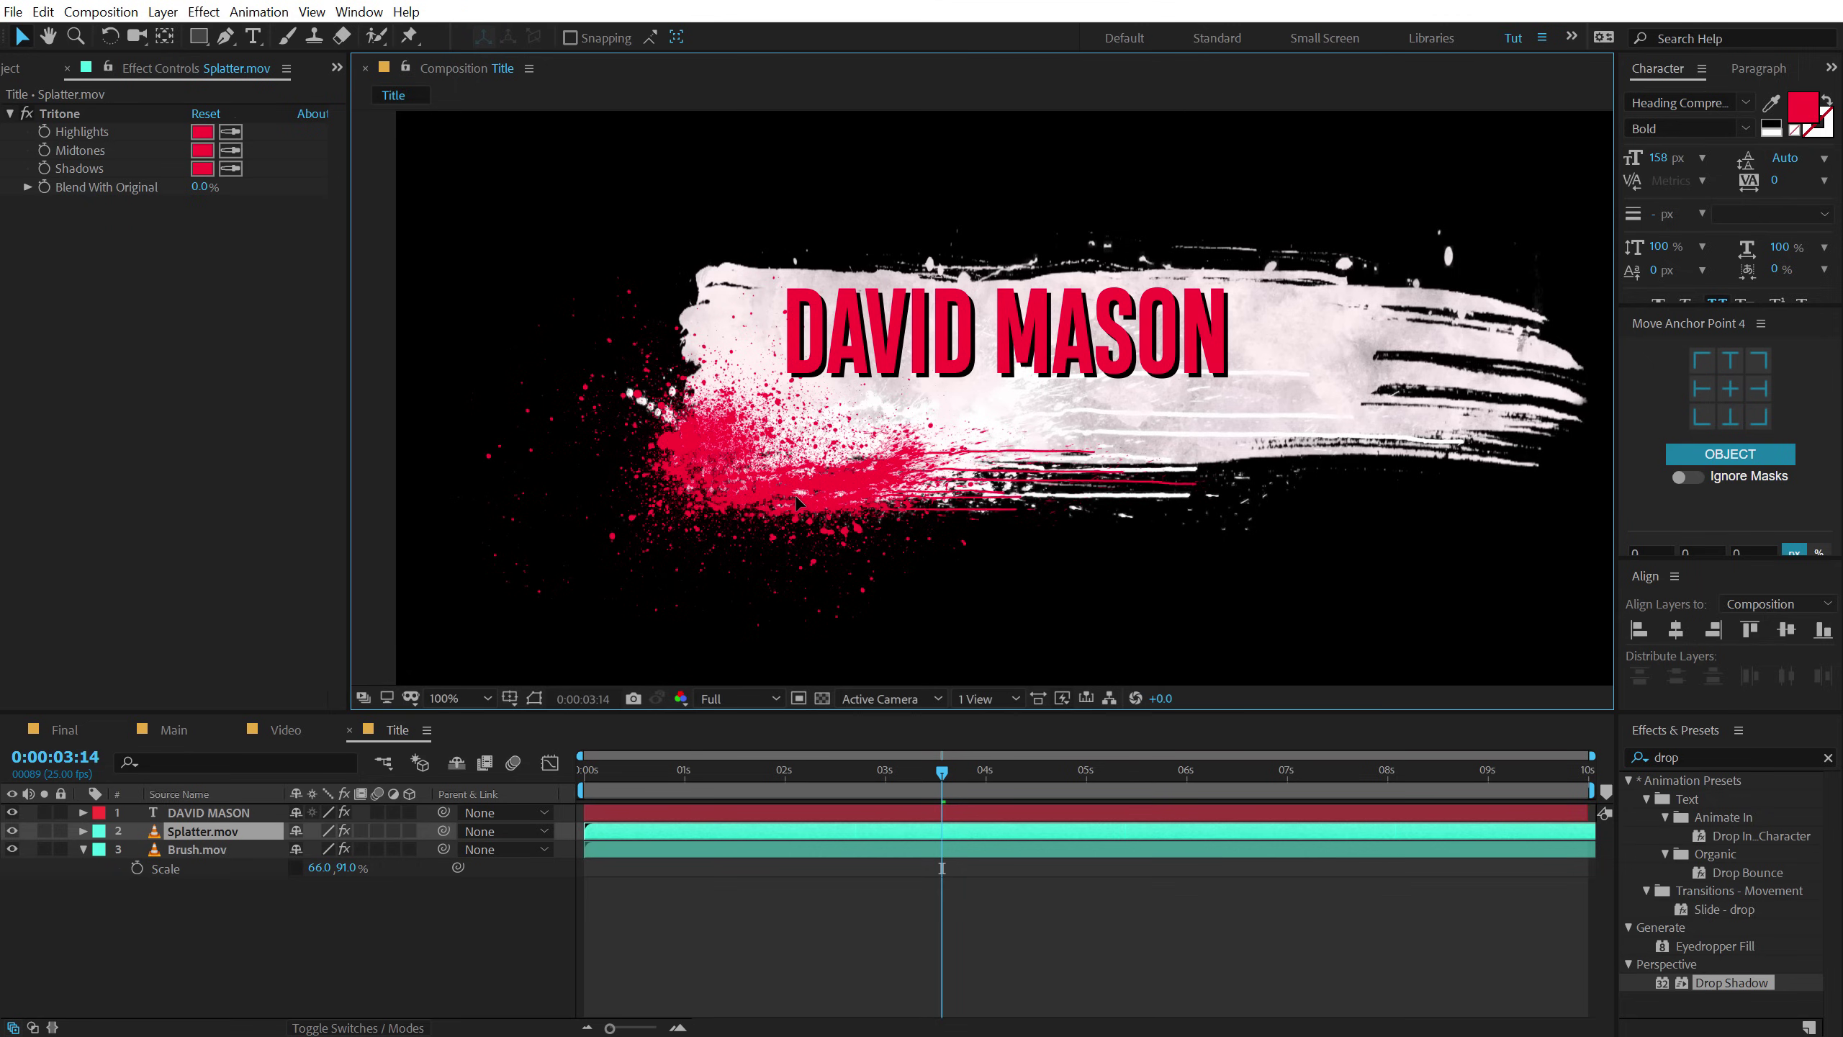
click(259, 884)
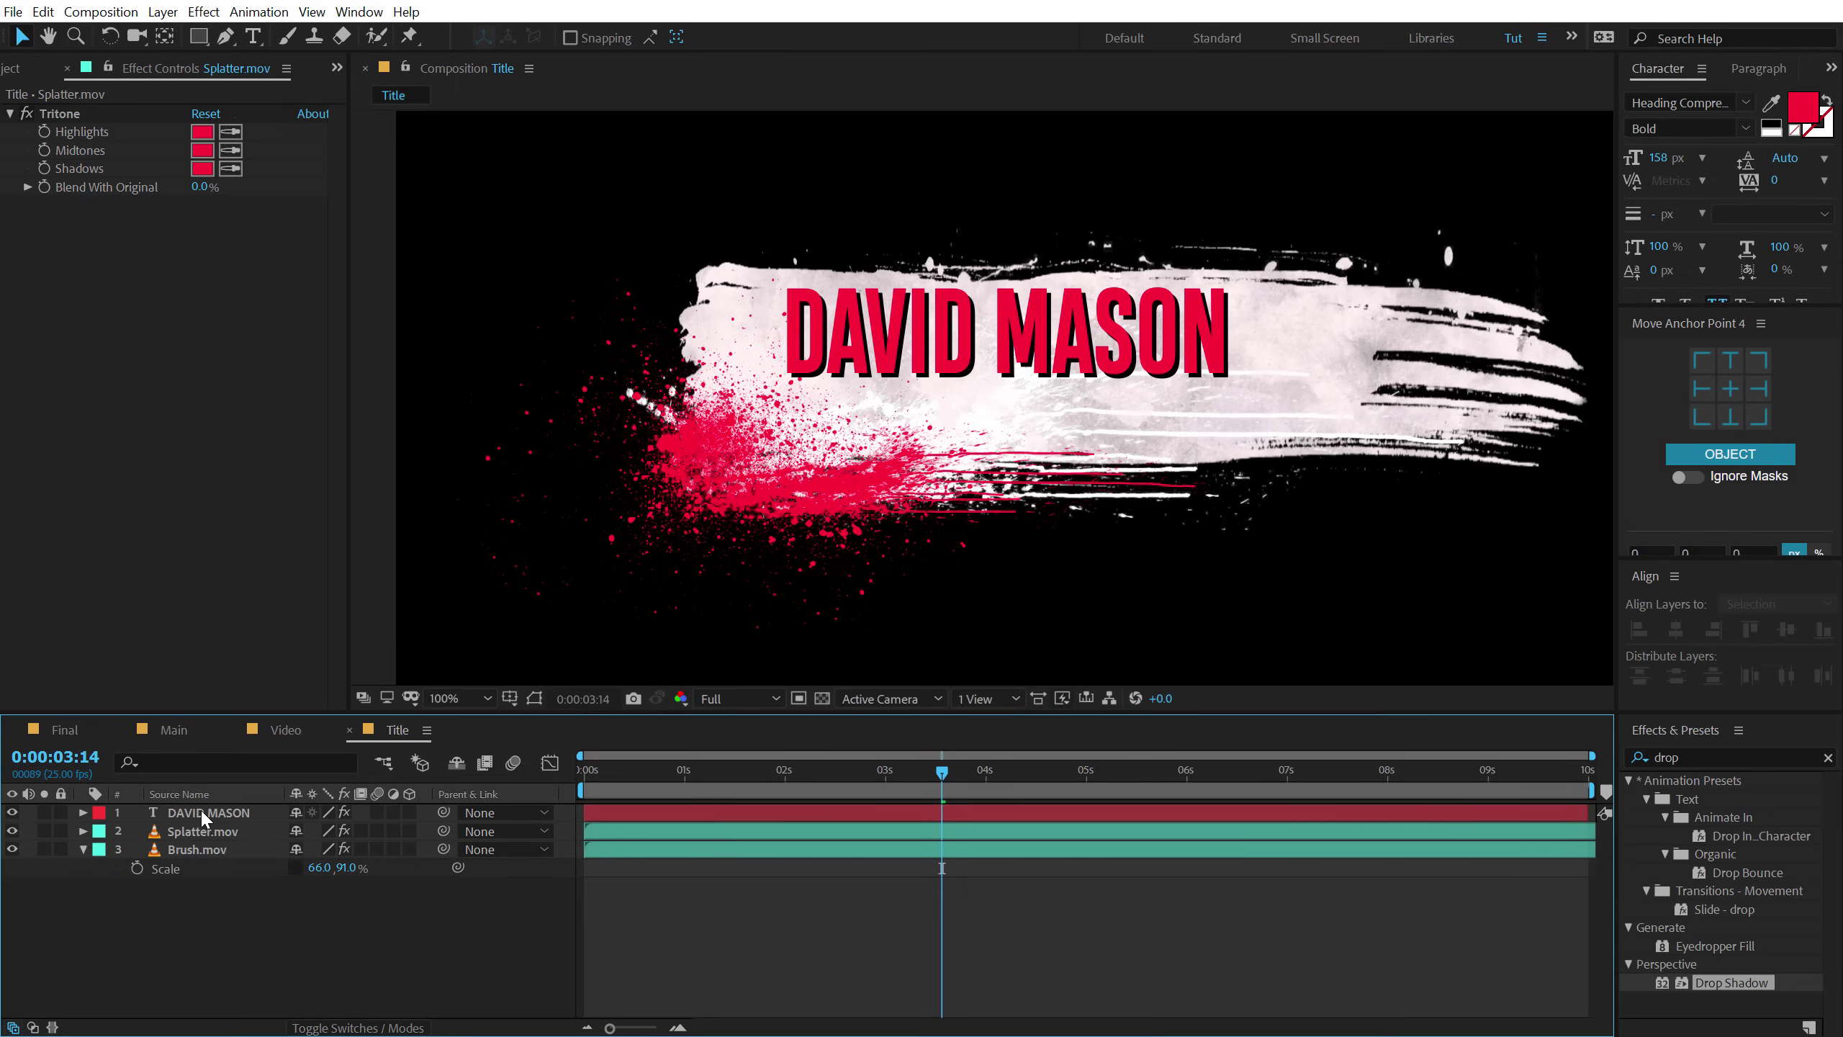
drag(602, 774, 859, 732)
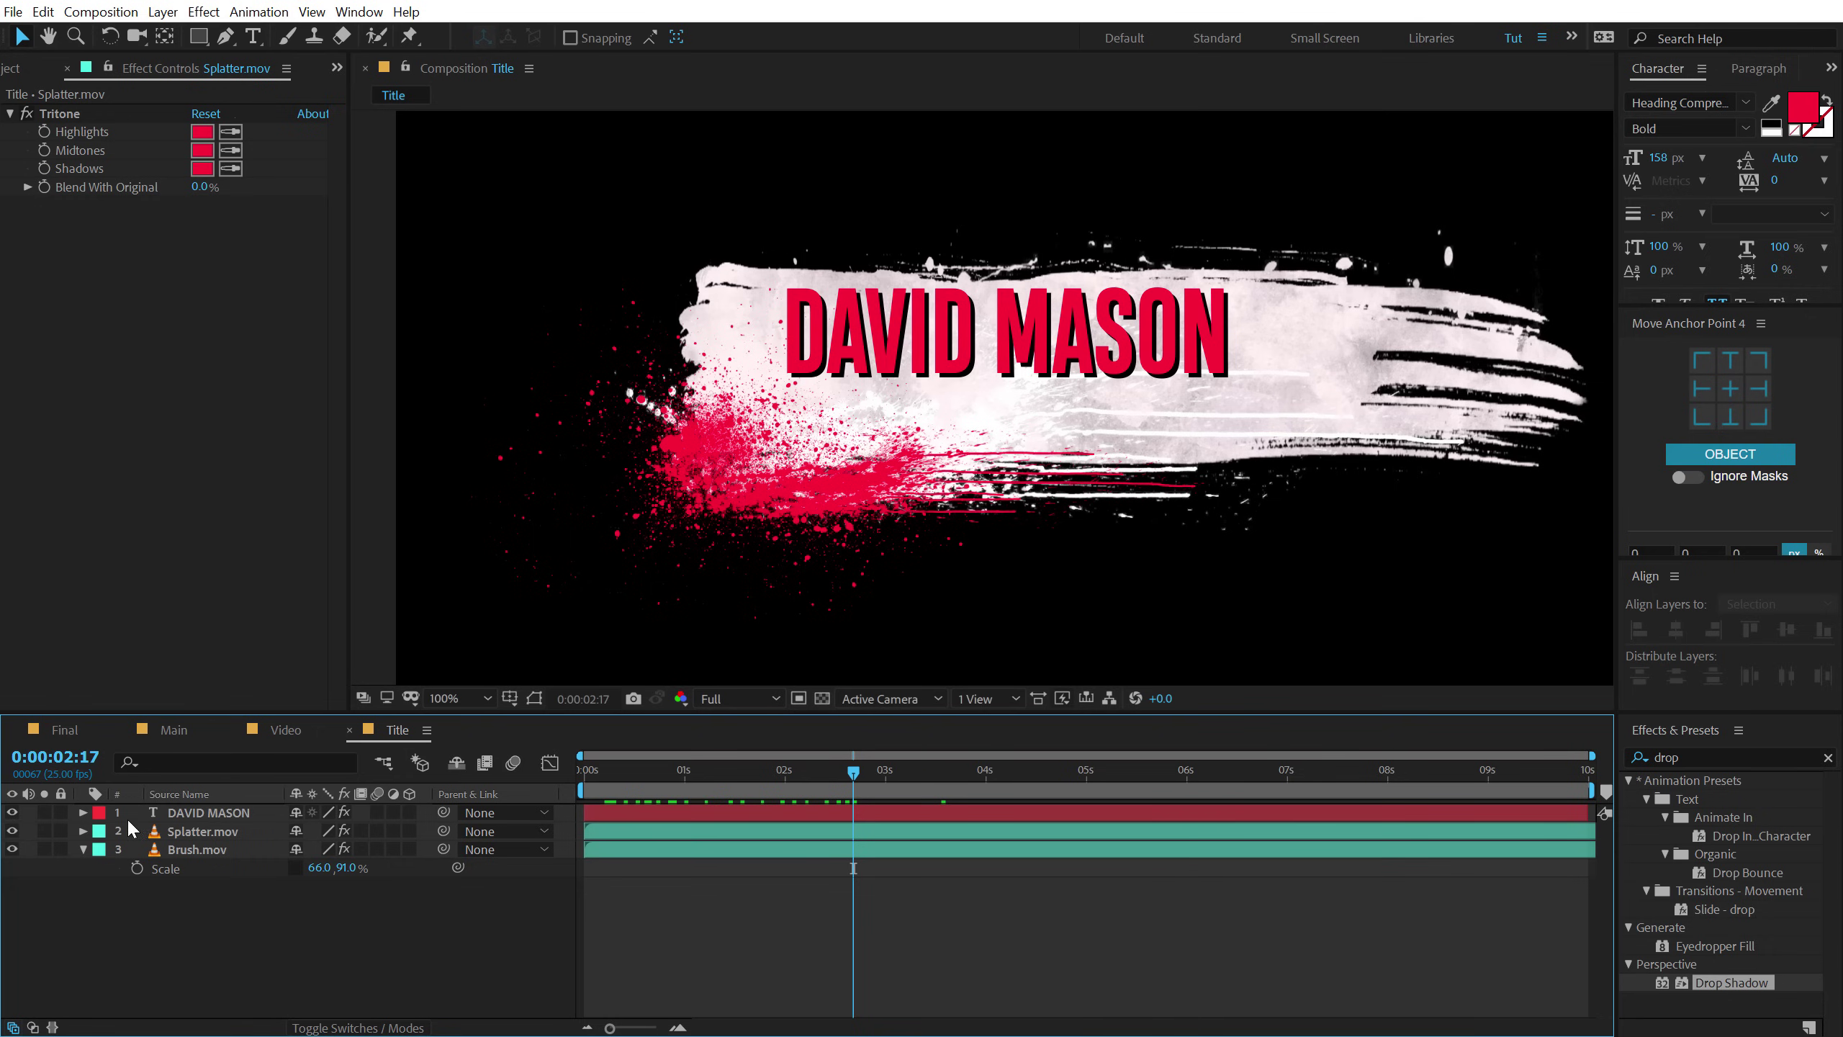
click(202, 847)
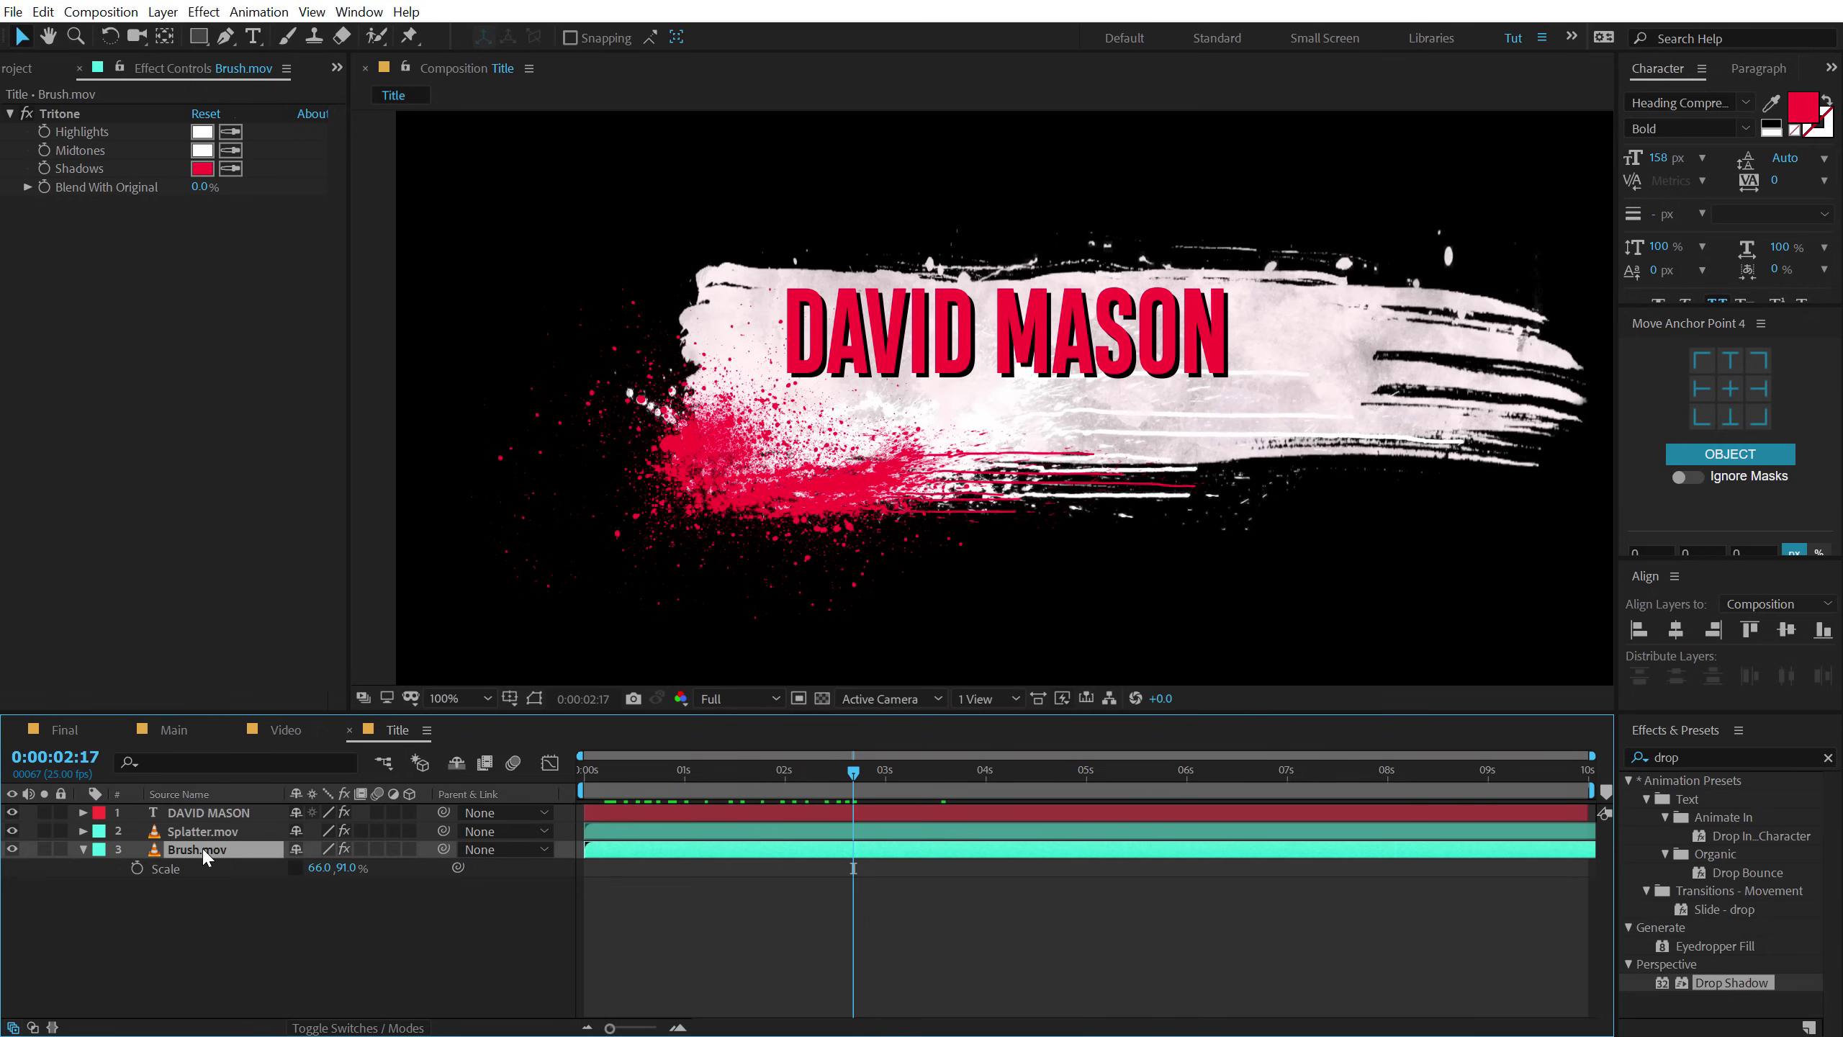
key(ctrl+d)
key(ctrl+shift+bracketright)
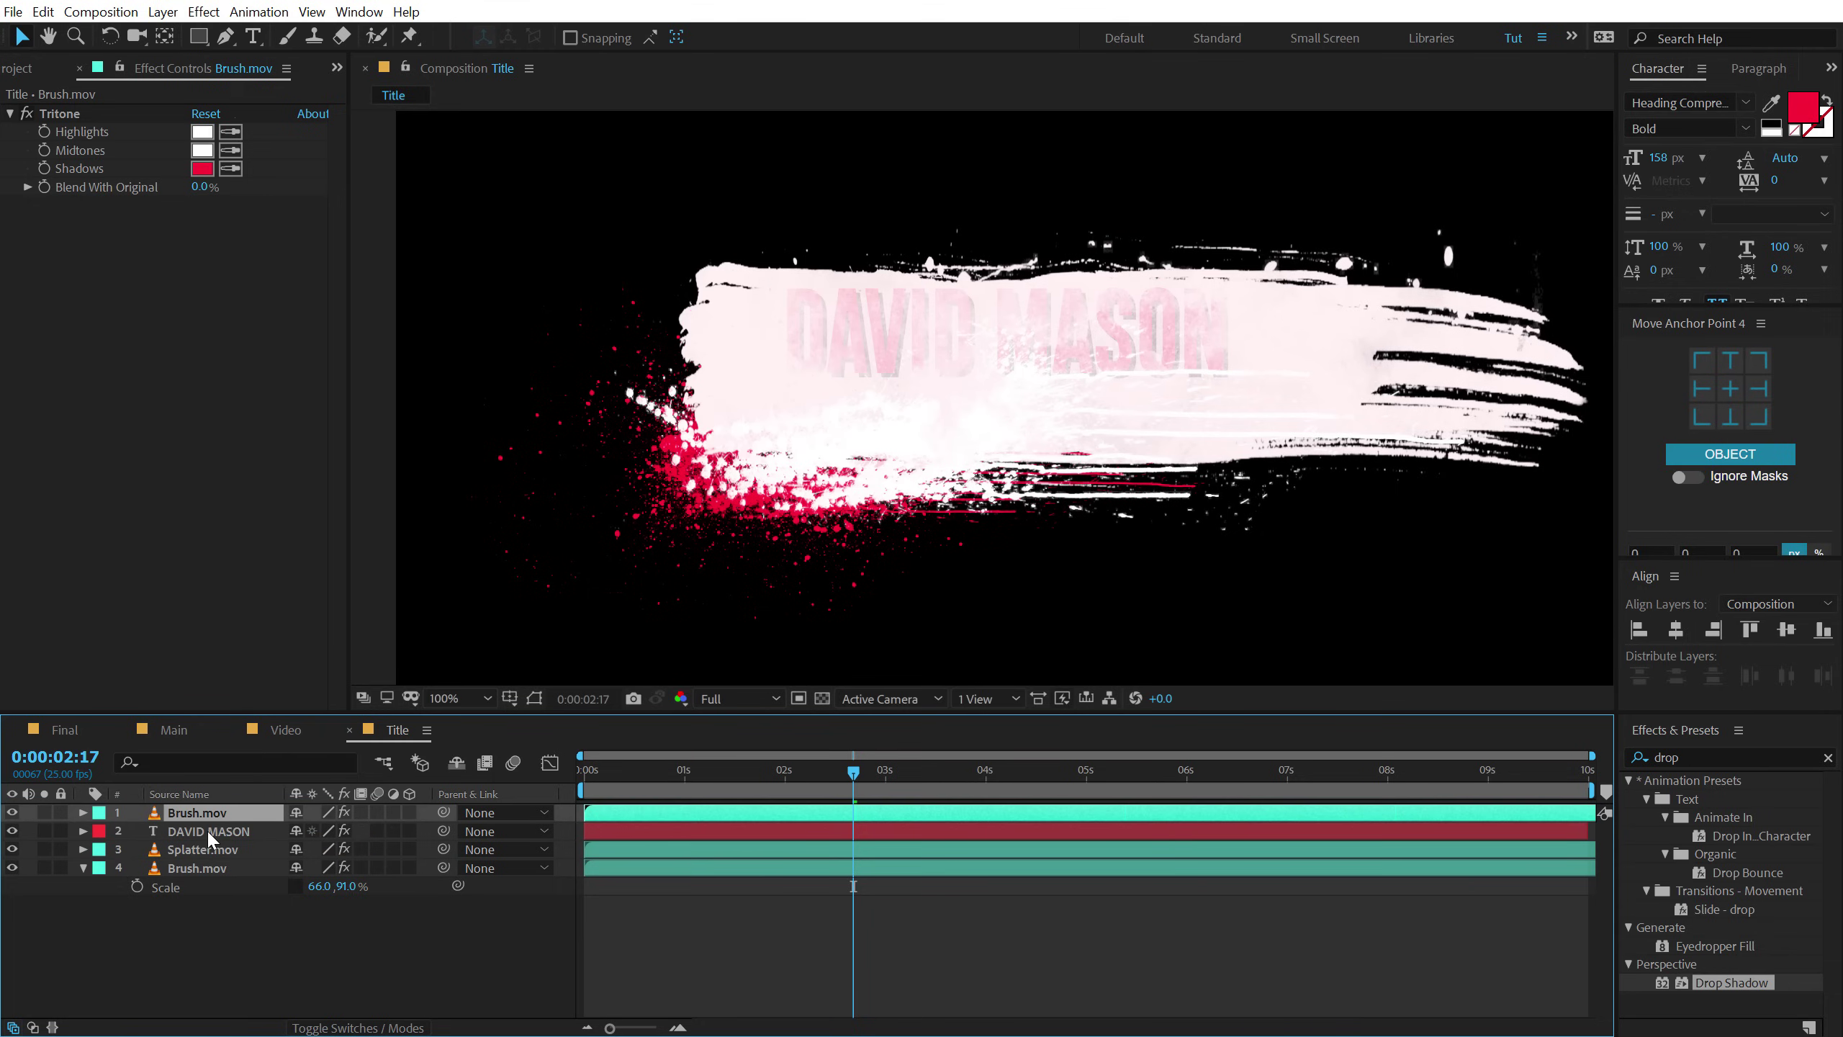
click(207, 830)
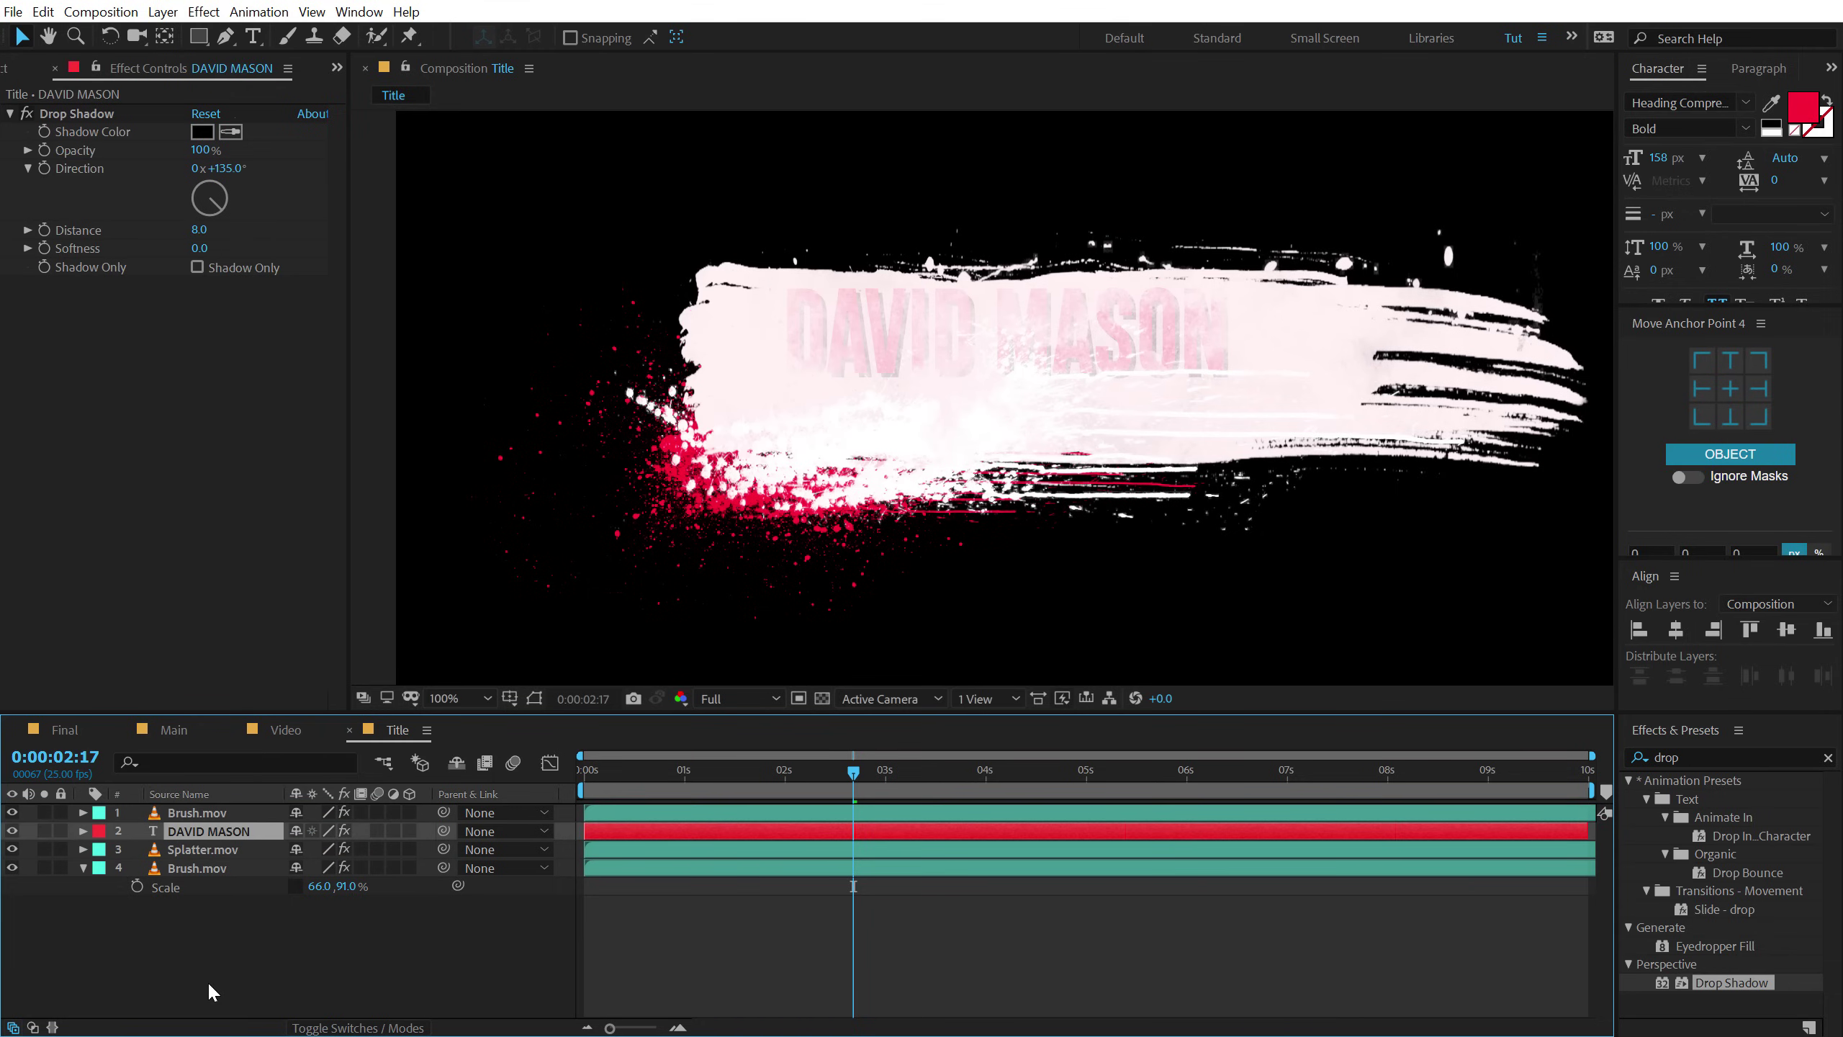
key(F4)
click(423, 832)
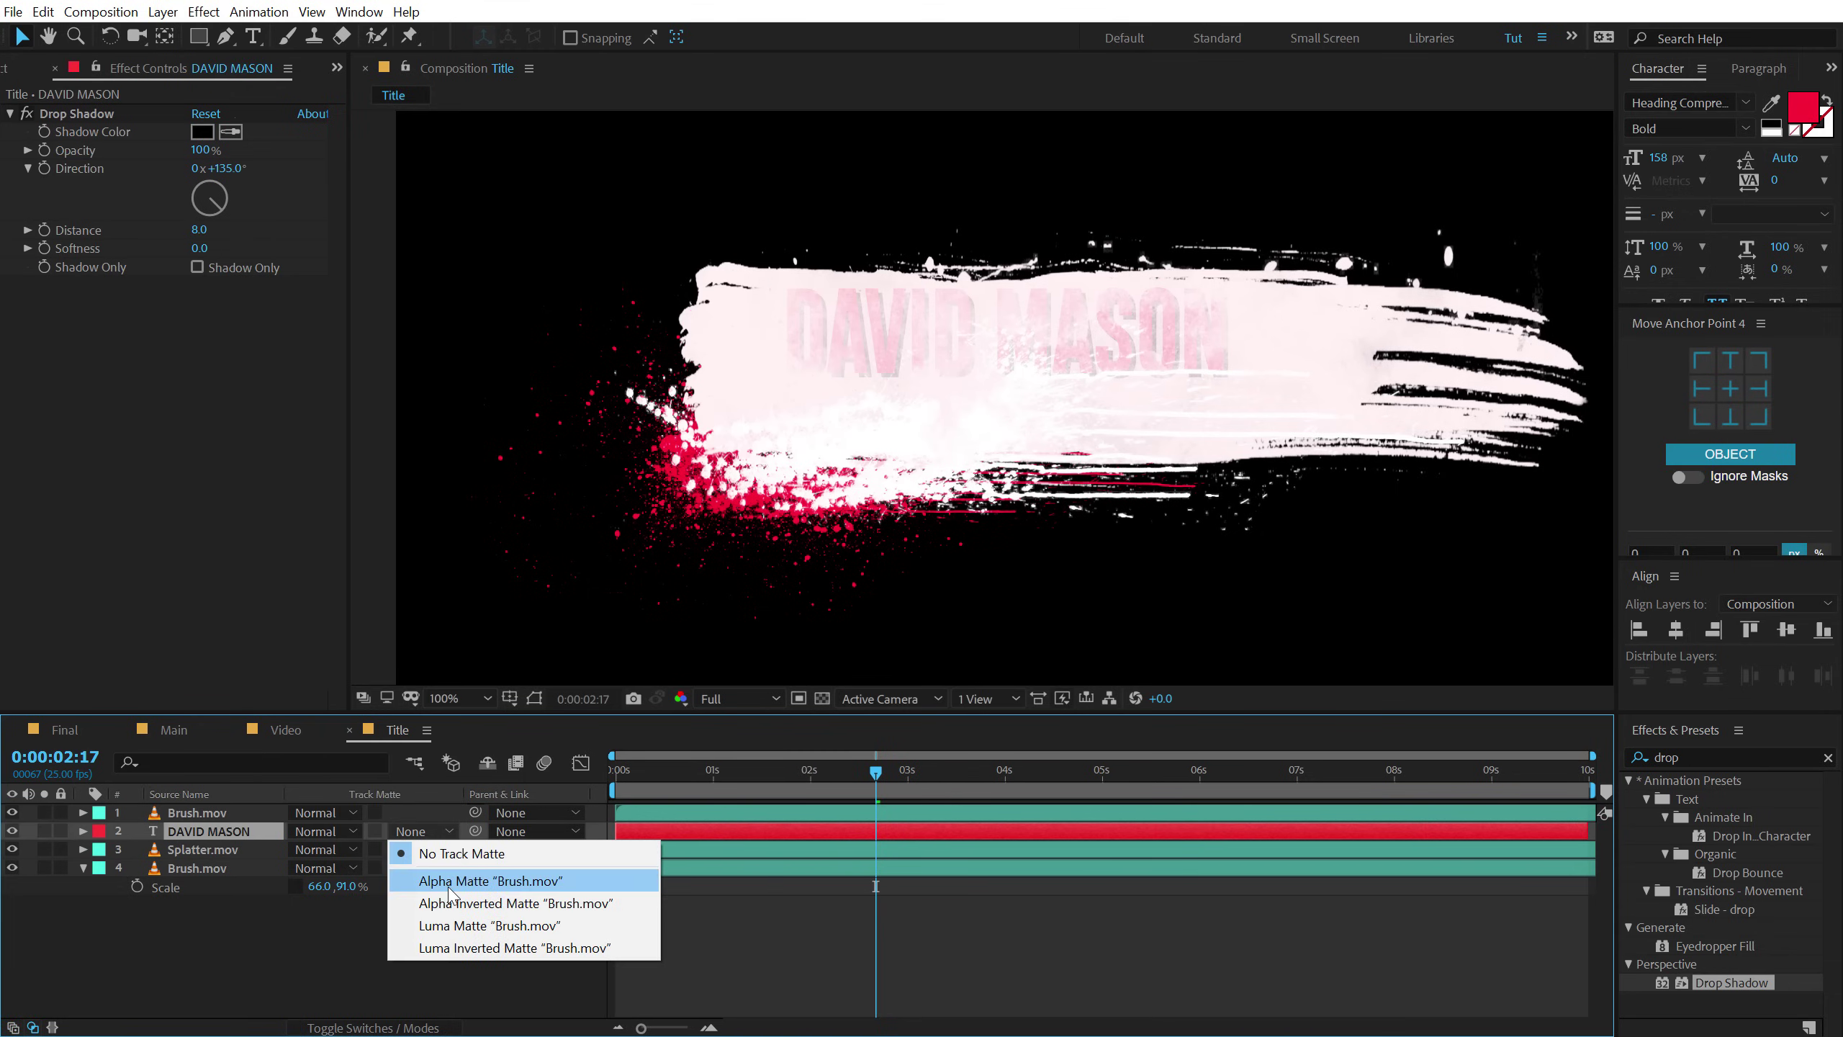
click(450, 881)
mouse_move(665, 781)
mouse_down()
mouse_move(631, 786)
mouse_move(686, 811)
mouse_move(663, 776)
mouse_move(692, 775)
mouse_move(641, 786)
mouse_move(792, 792)
mouse_up()
click(656, 813)
shift+click(659, 826)
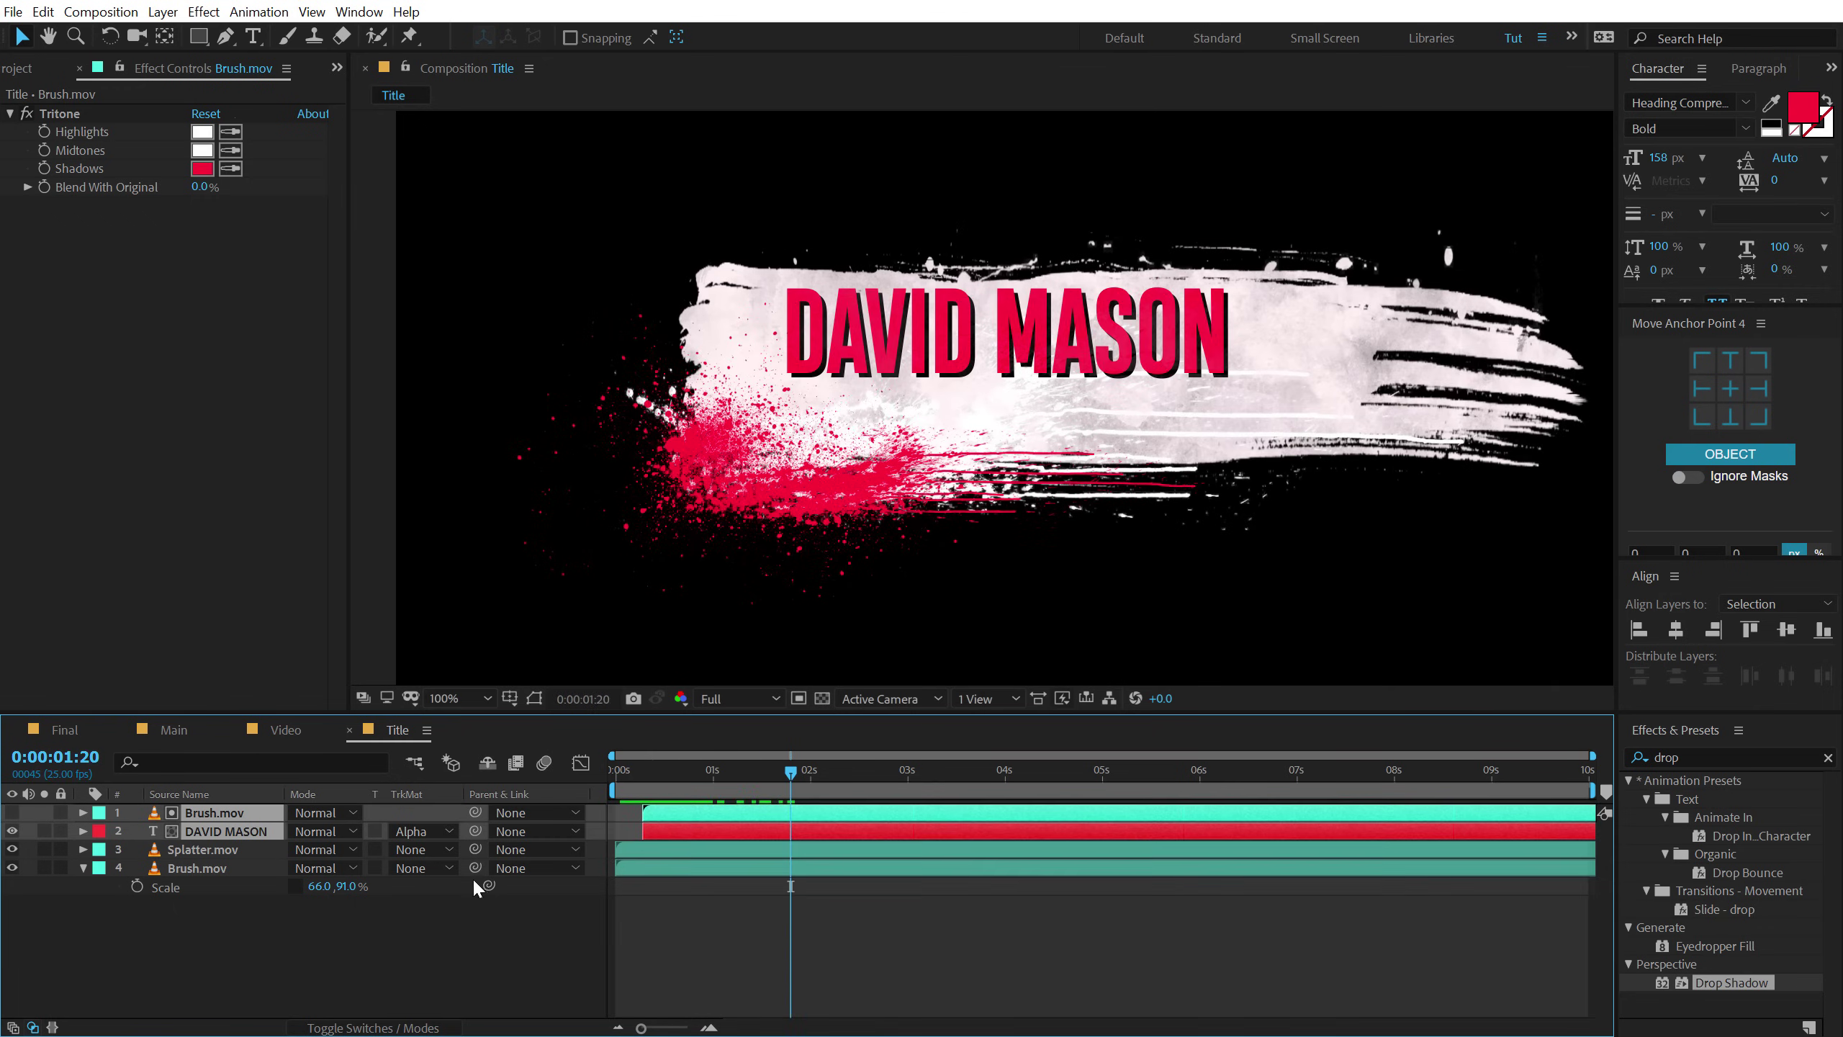
click(153, 915)
click(204, 813)
shift+click(206, 832)
Duplicate the title and matte pair, move it lower, and retype it as THE DETECTIVE.
key(ctrl+d)
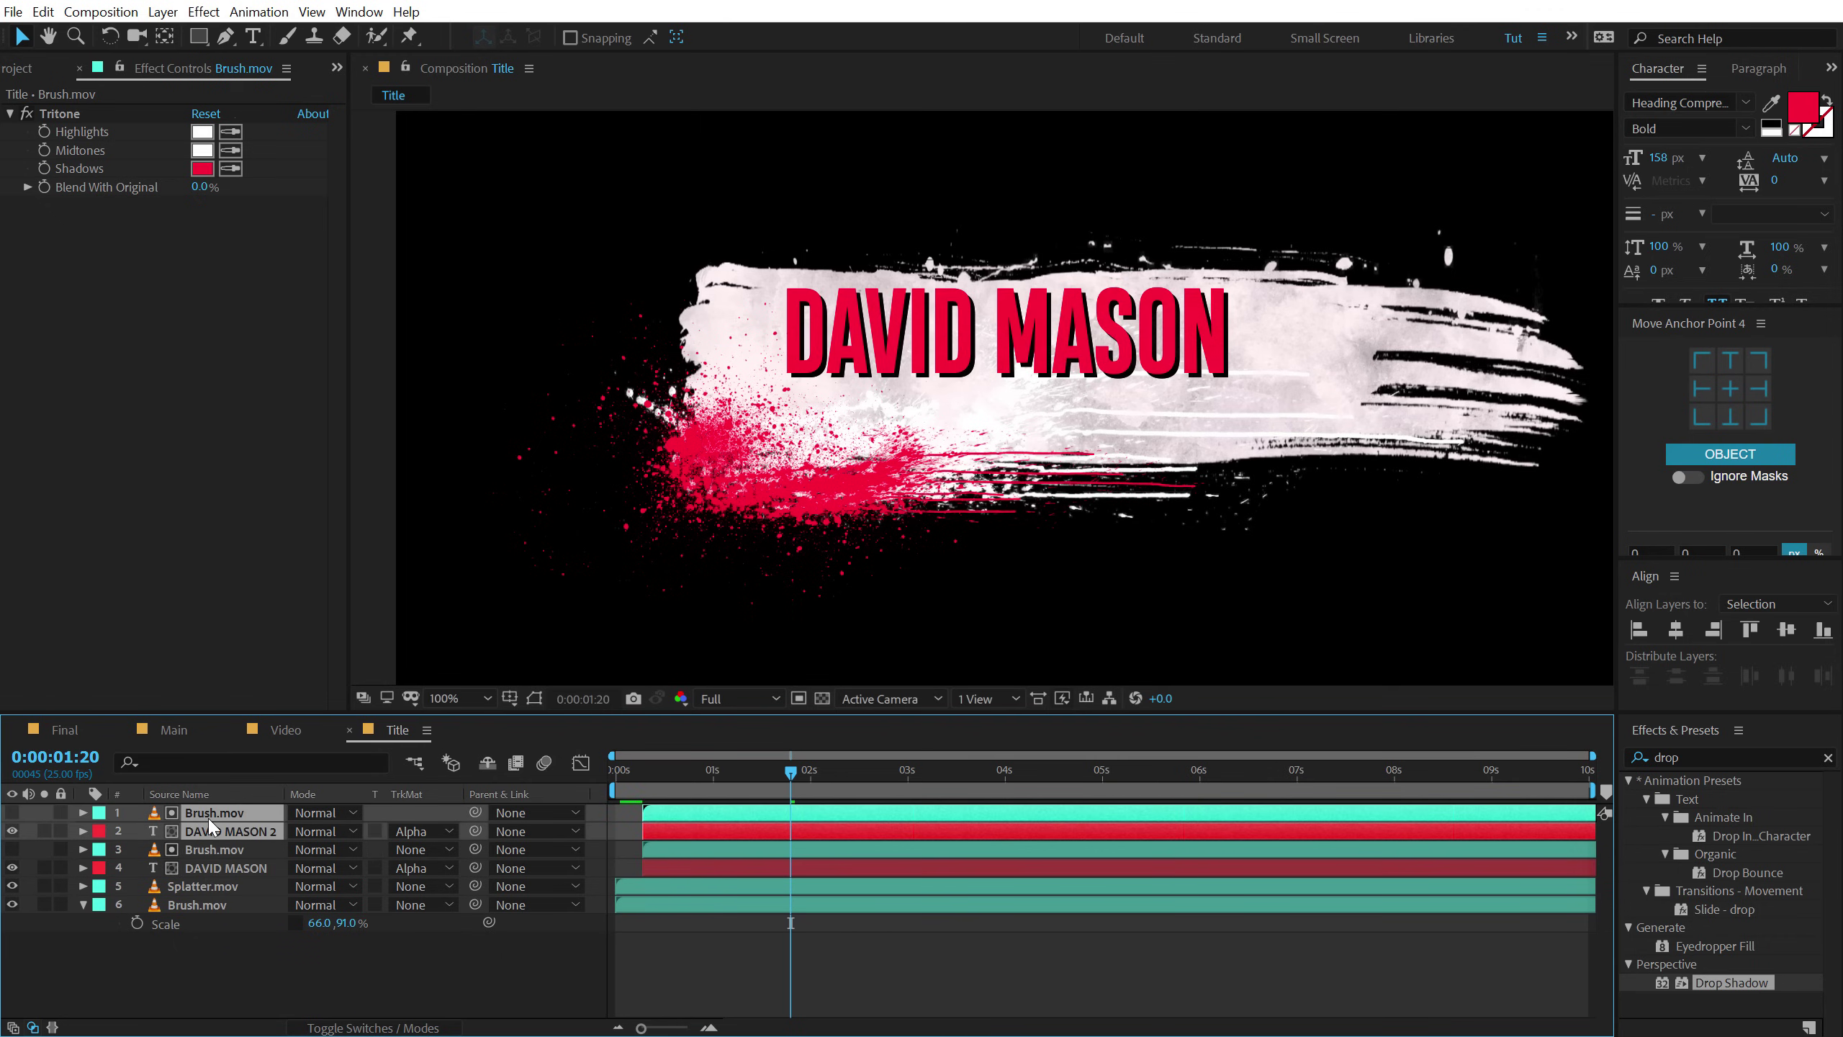
drag(1010, 333, 1008, 431)
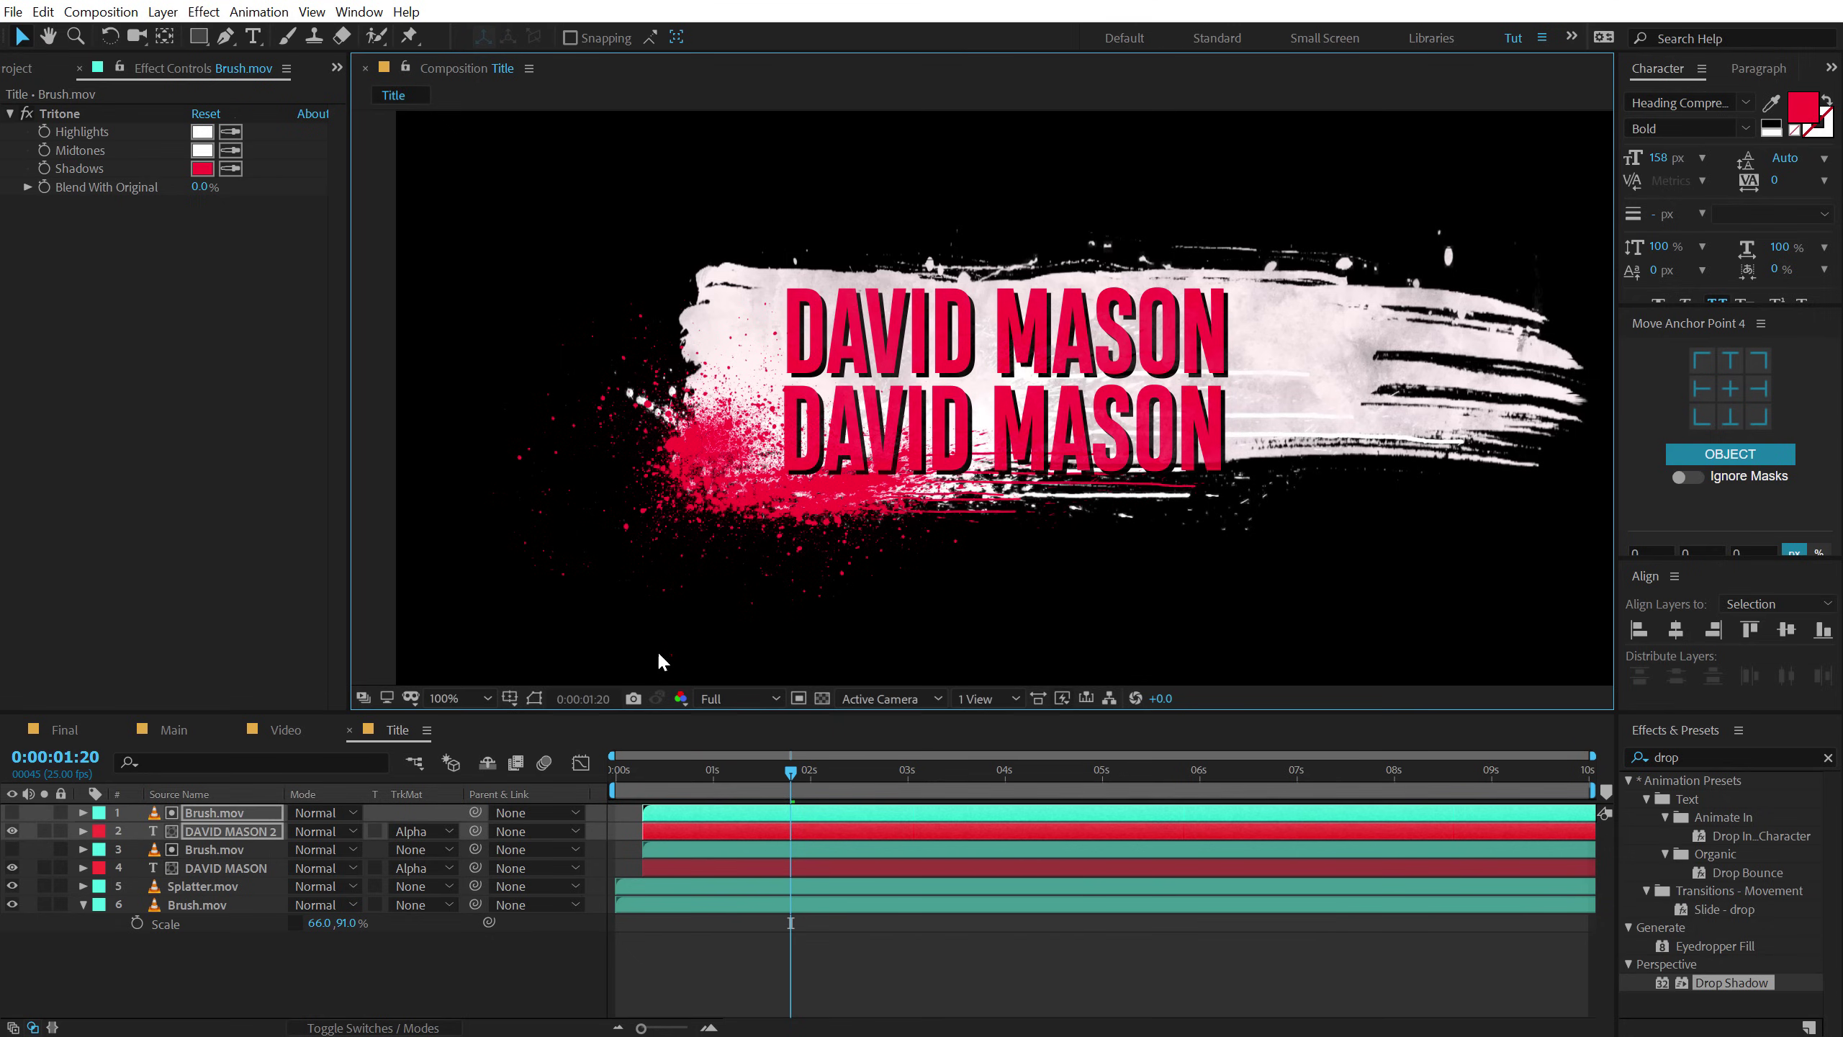
double_click(206, 832)
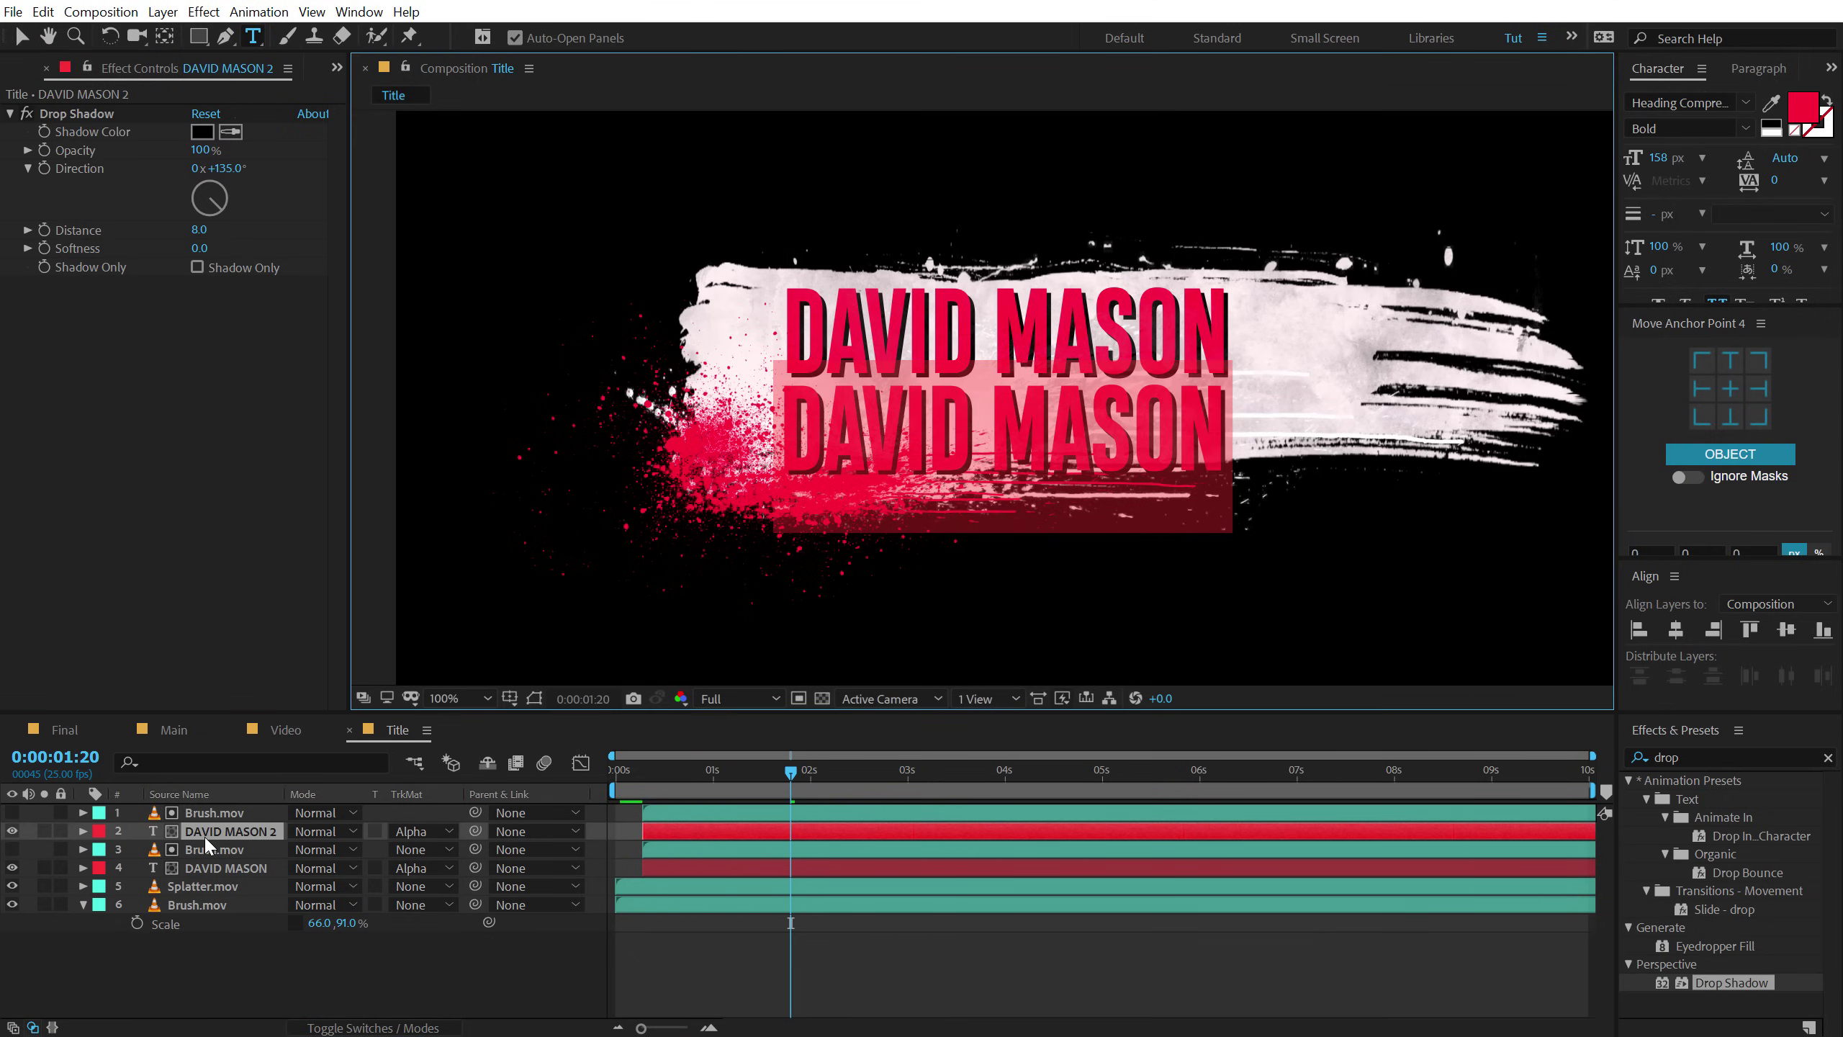
text(THE DETEC)
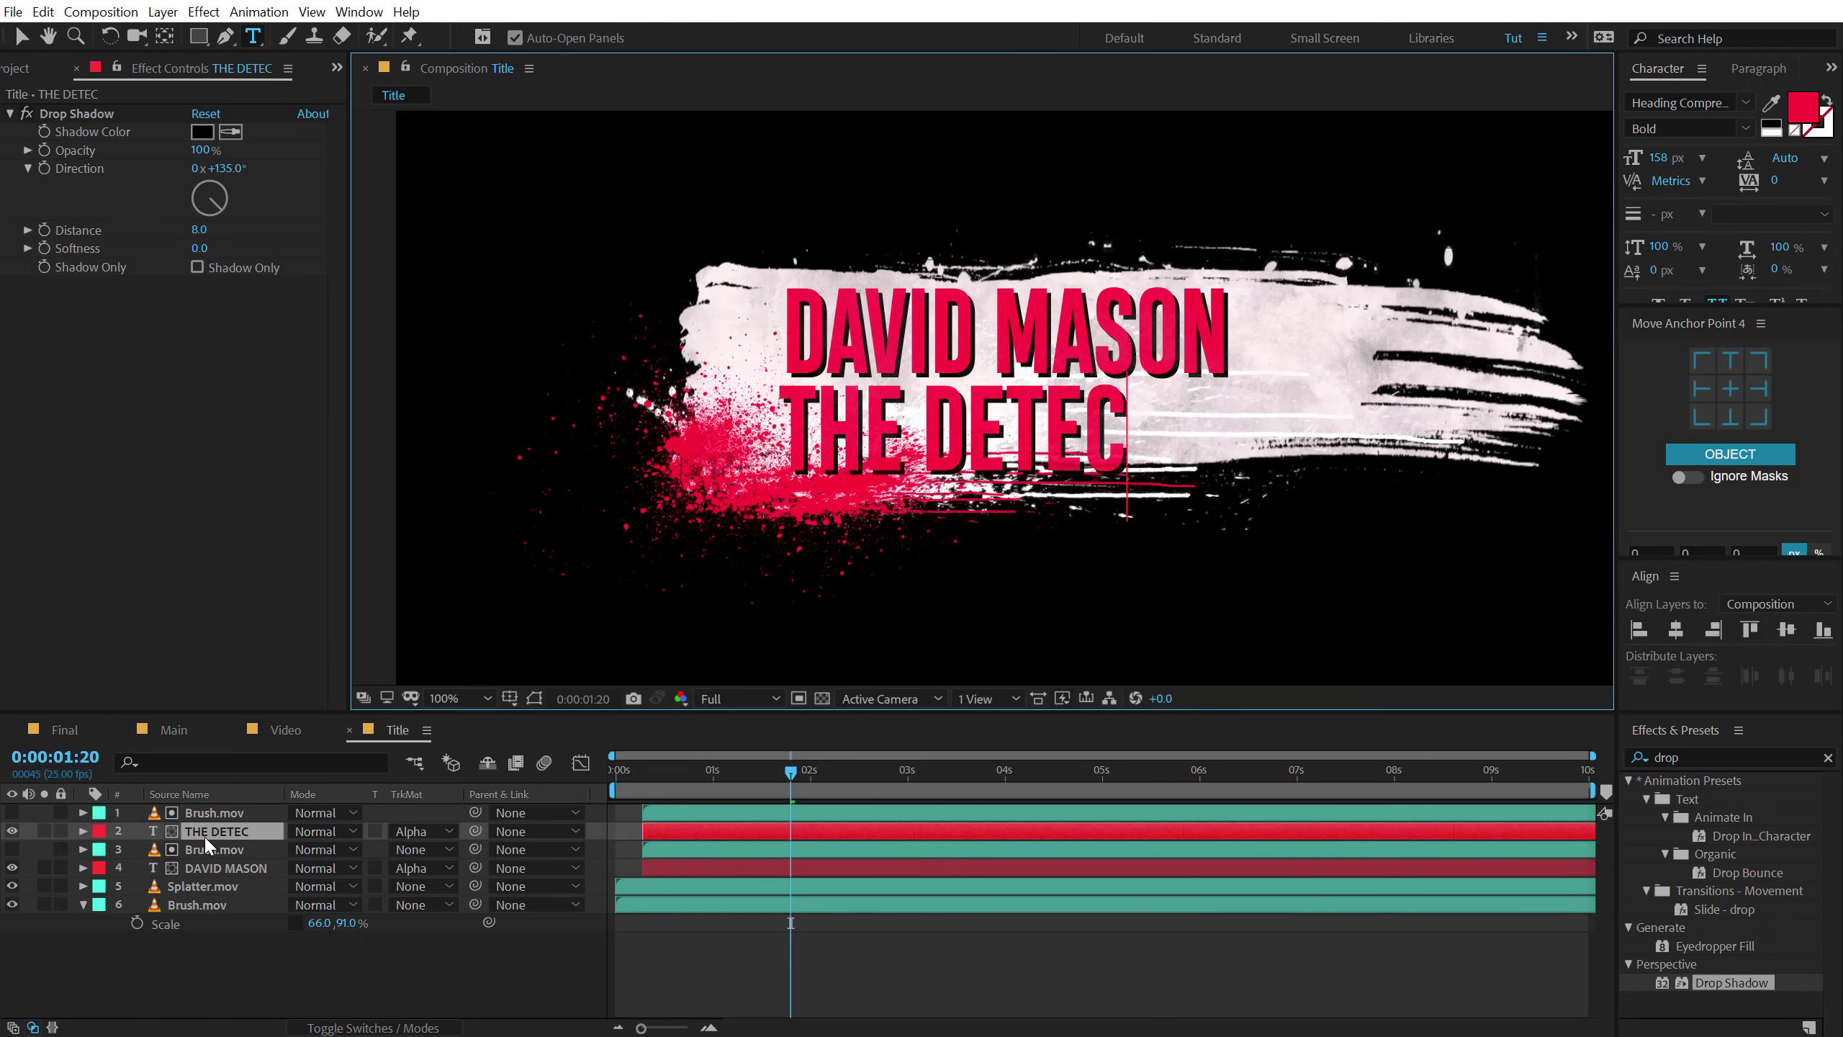
text(TIVE)
click(24, 39)
Set THE DETECTIVE to Integral CF Demi Bold, much smaller, with wider tracking.
click(1724, 101)
key(Caps_Lock)
text(INTER)
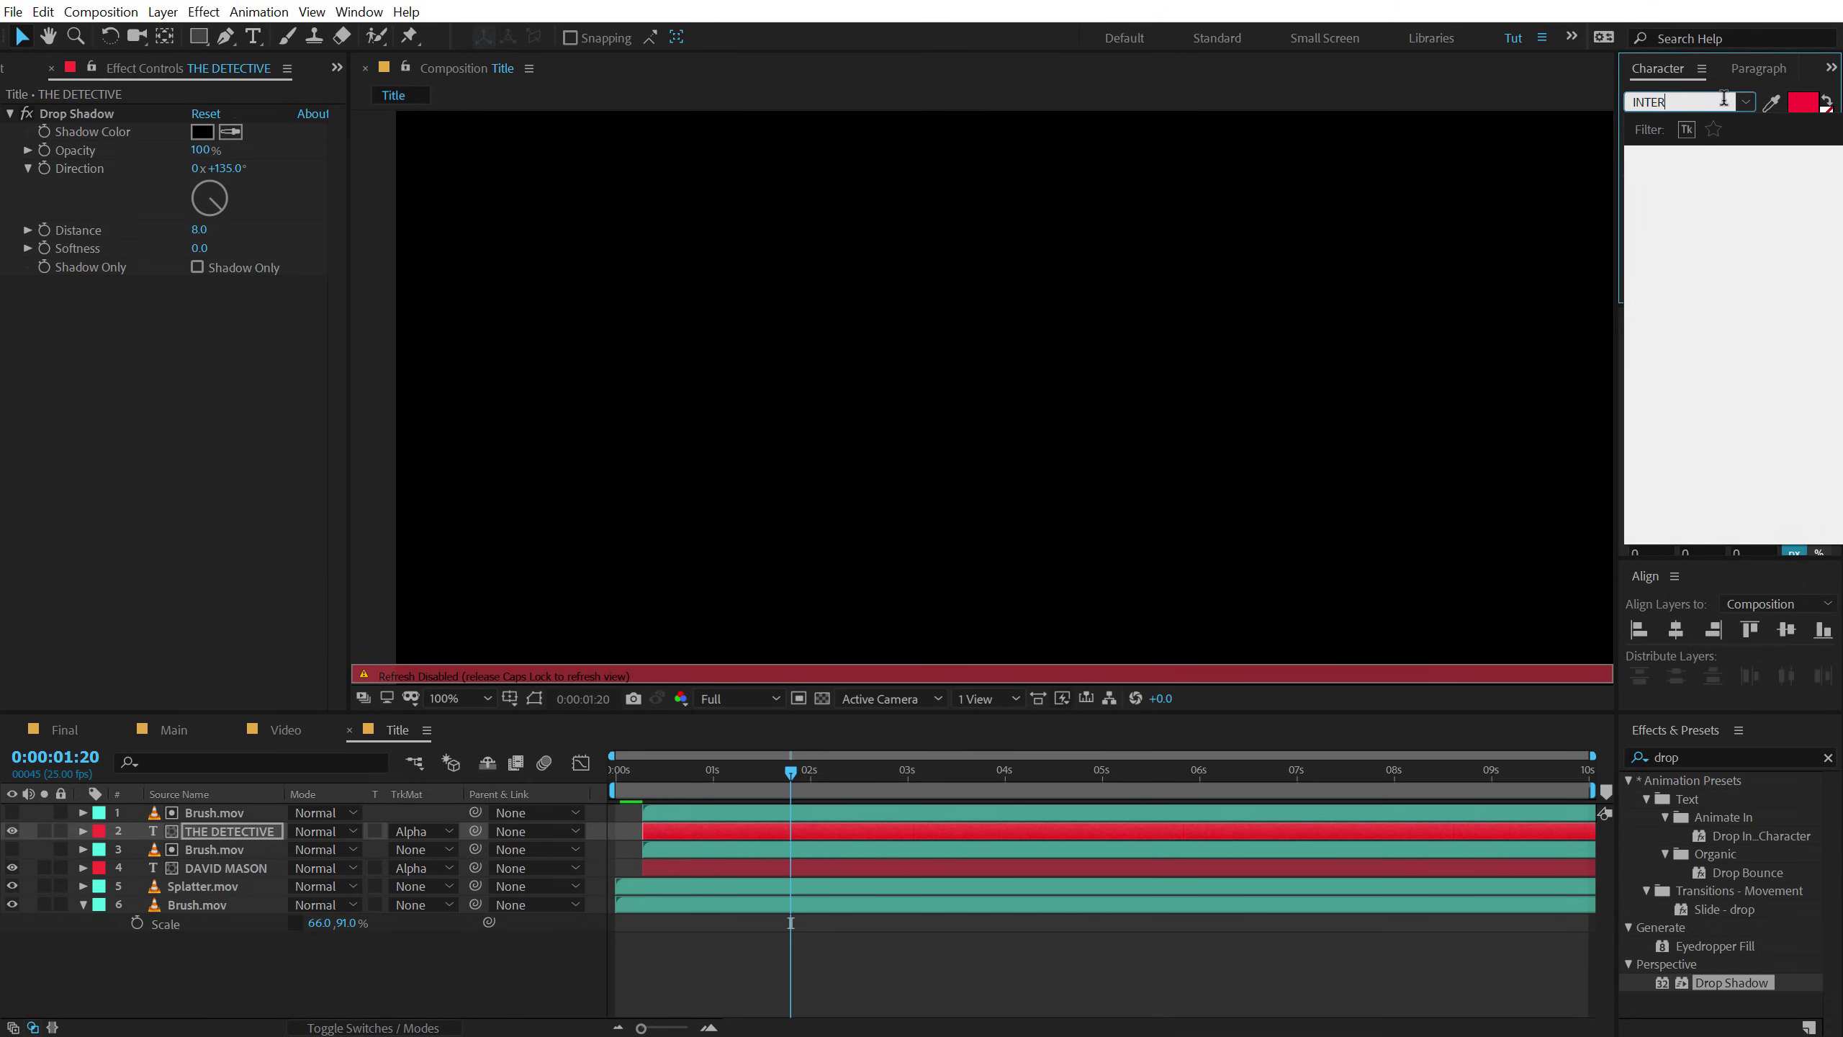
key(BackSpace)
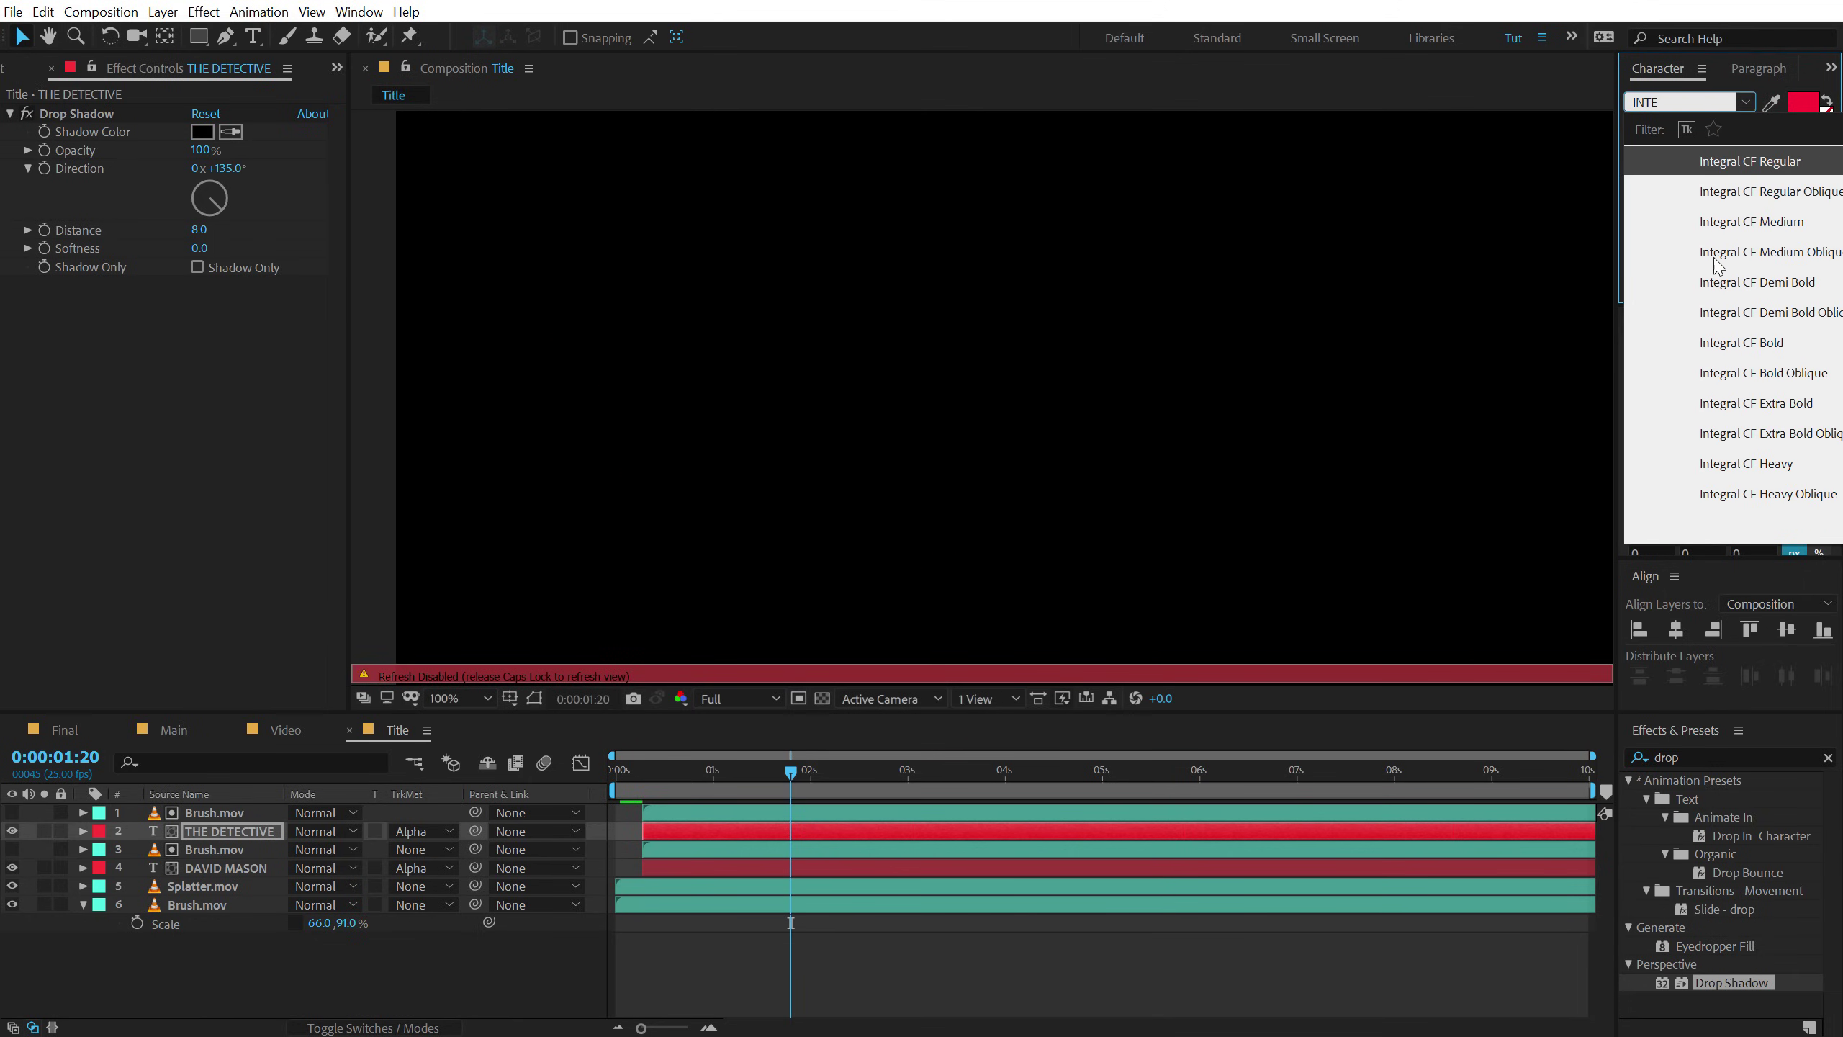
click(1765, 286)
key(Caps_Lock)
drag(1666, 166, 1564, 178)
drag(1802, 174, 1840, 175)
ctrl+click(226, 815)
drag(993, 456, 989, 415)
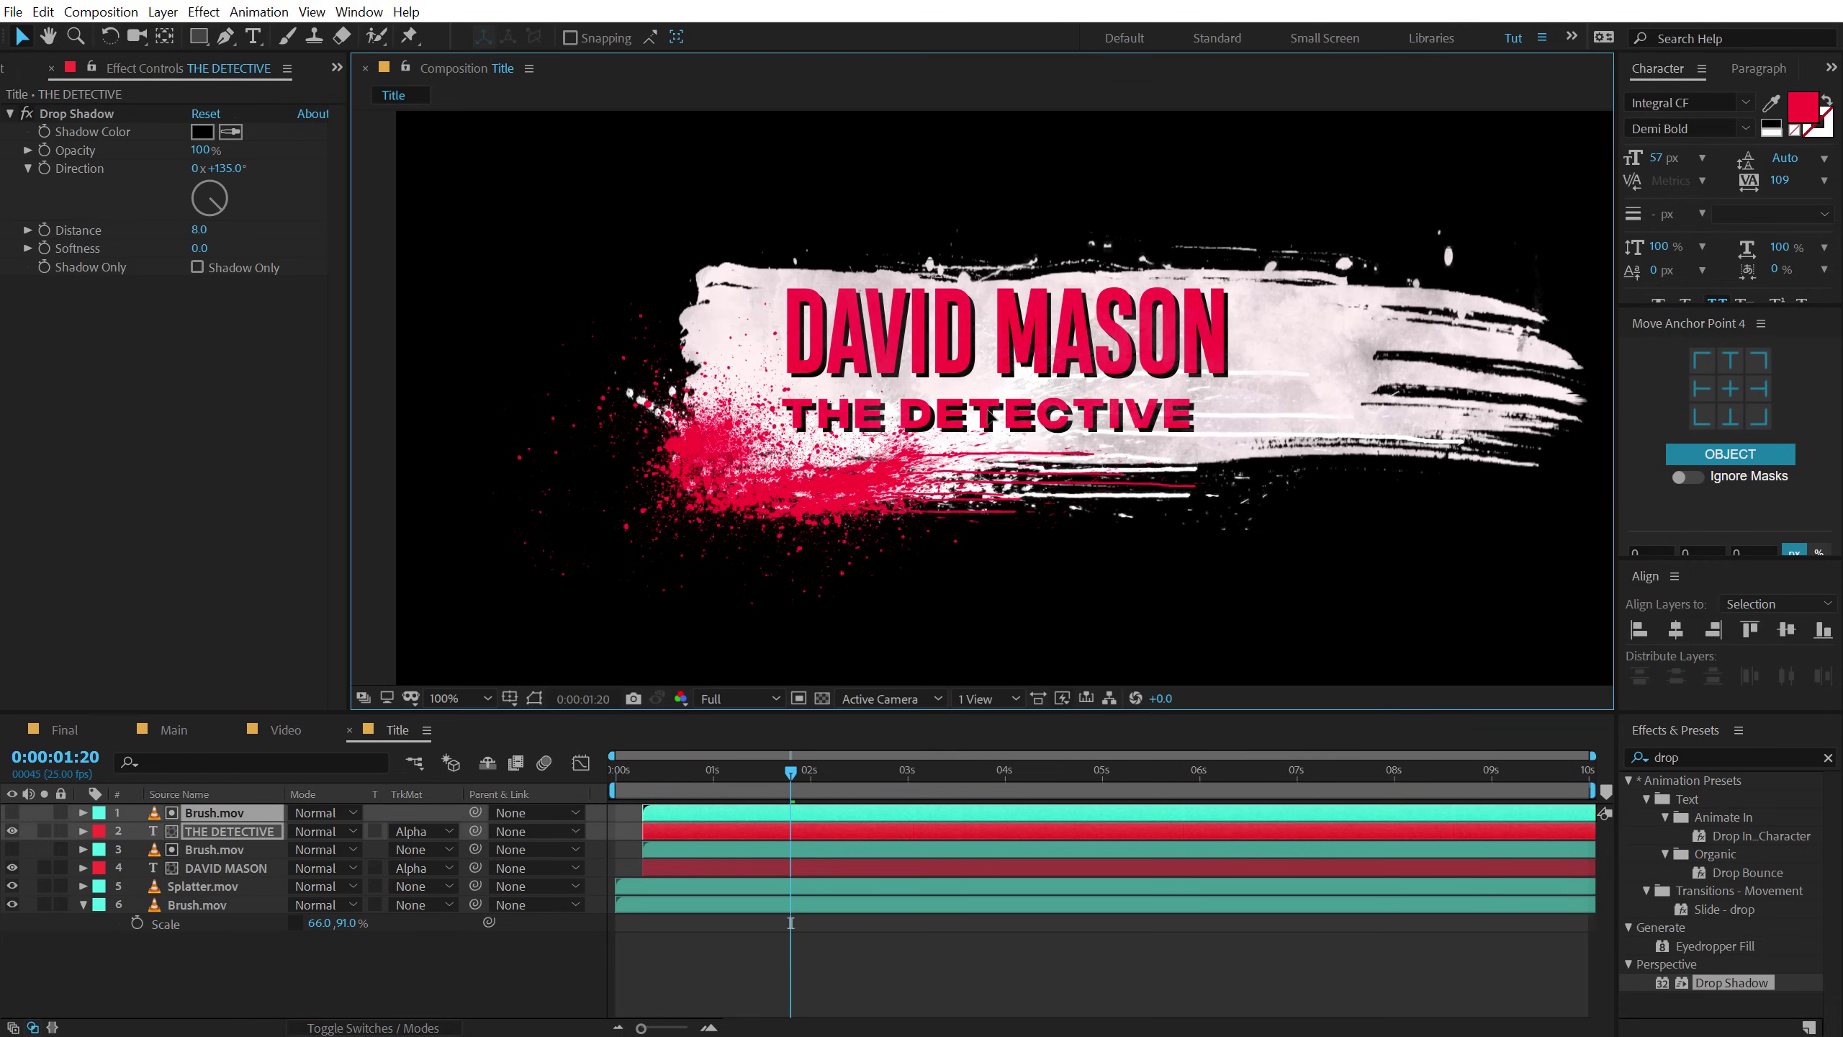
click(423, 969)
key(comma)
key(comma)
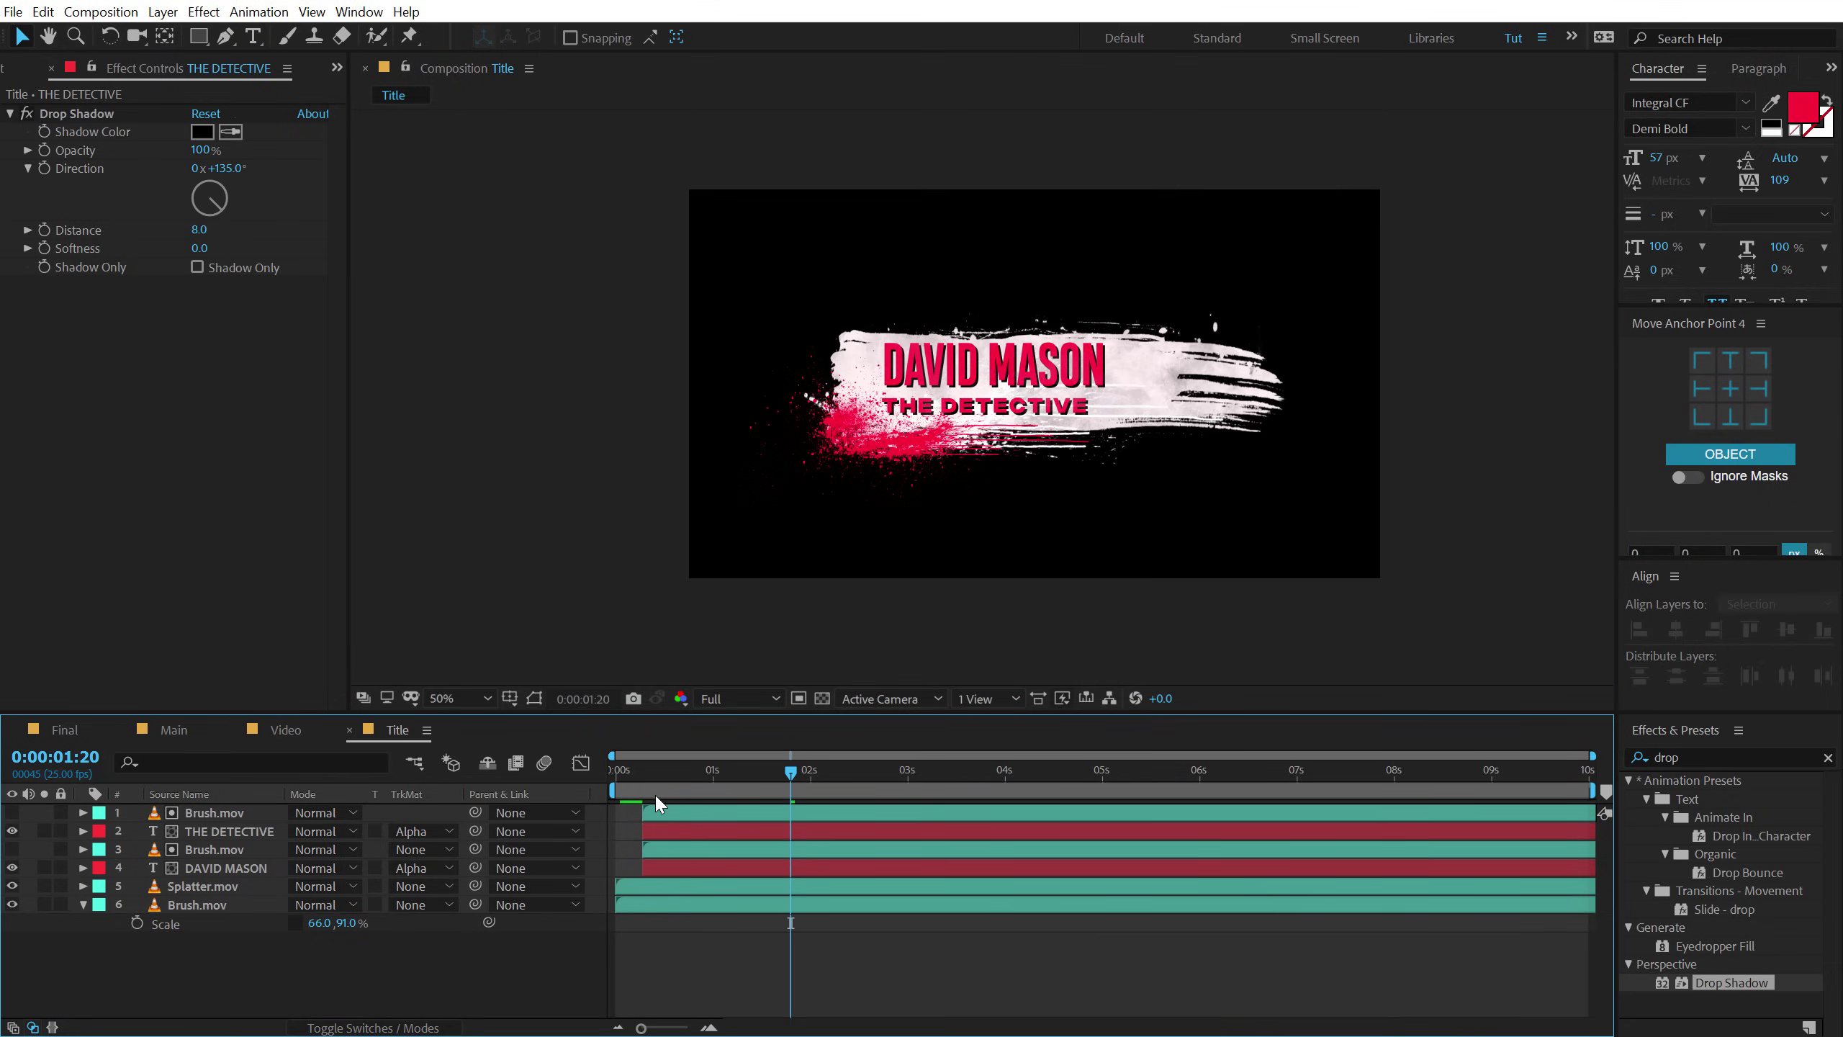
Make THE DETECTIVE and its matte start later, then play back to check the reveal timing.
click(662, 813)
ctrl+click(655, 828)
drag(655, 828, 679, 828)
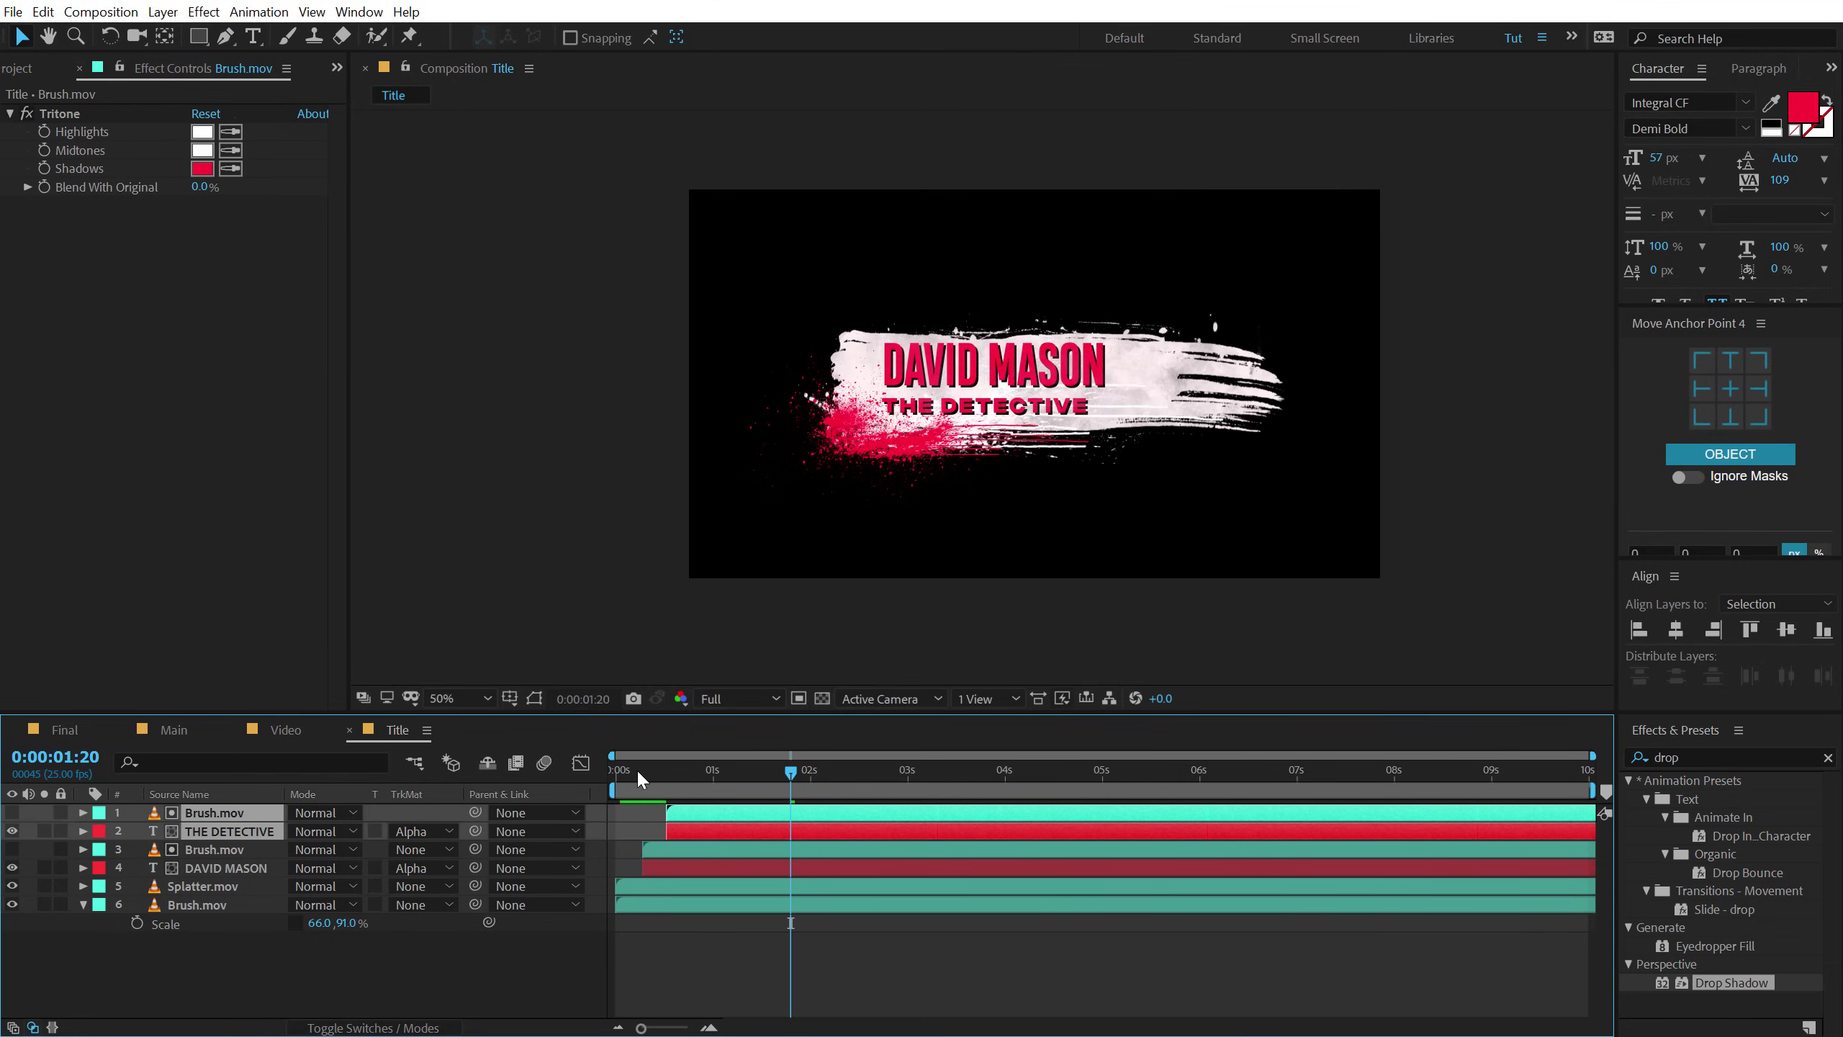
click(612, 772)
key(space)
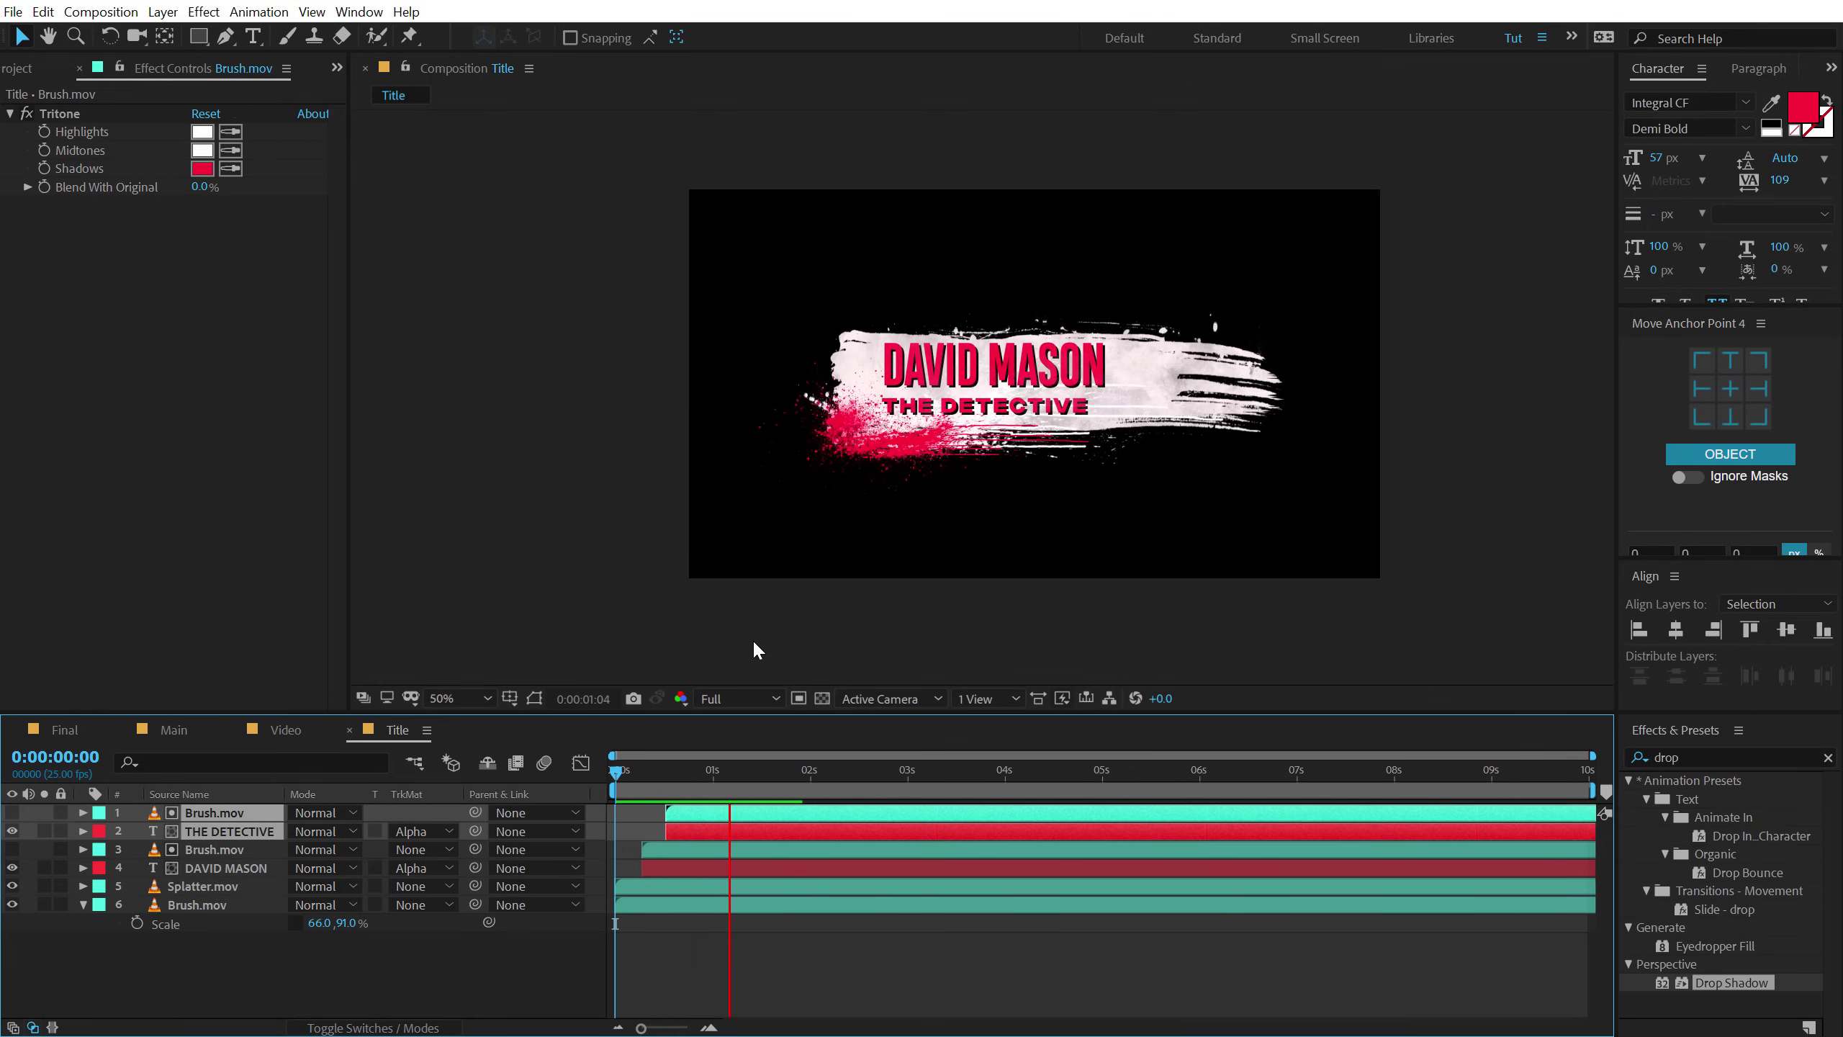
drag(639, 773, 916, 792)
Place the Title comp into the Main composition starting around 2 seconds.
click(171, 730)
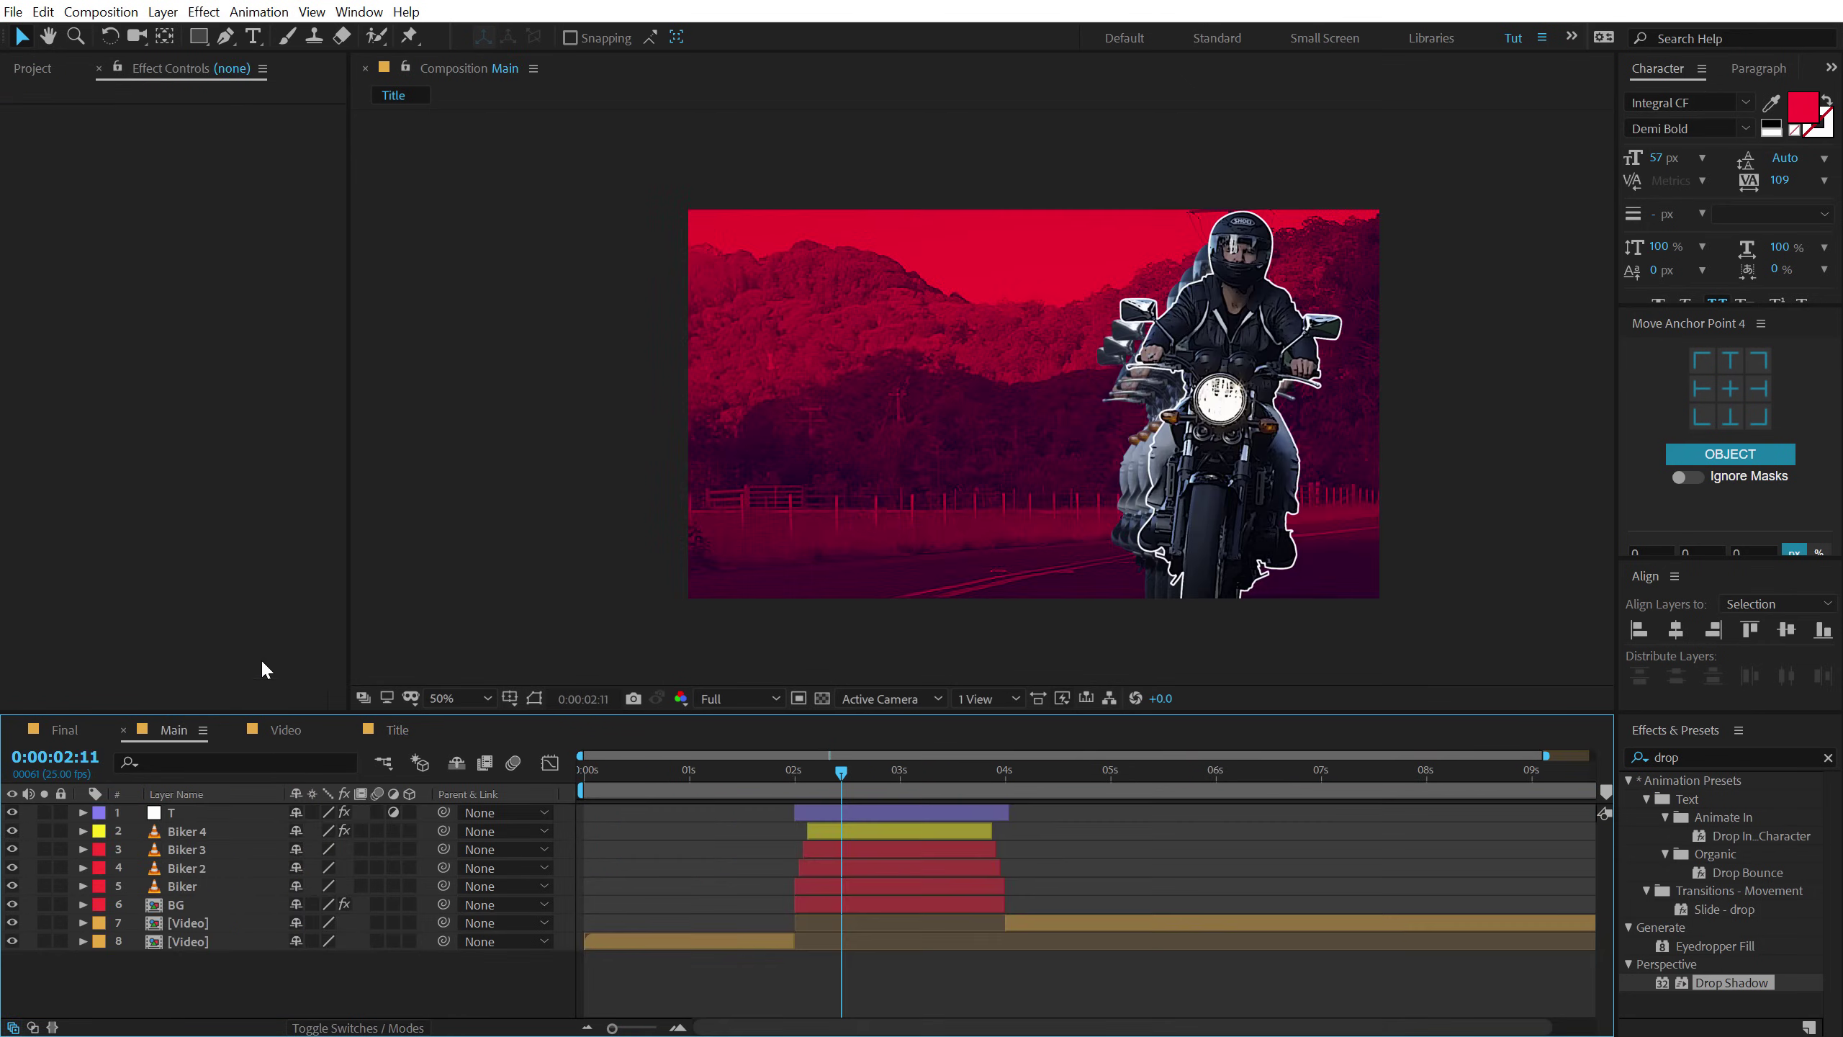
click(34, 69)
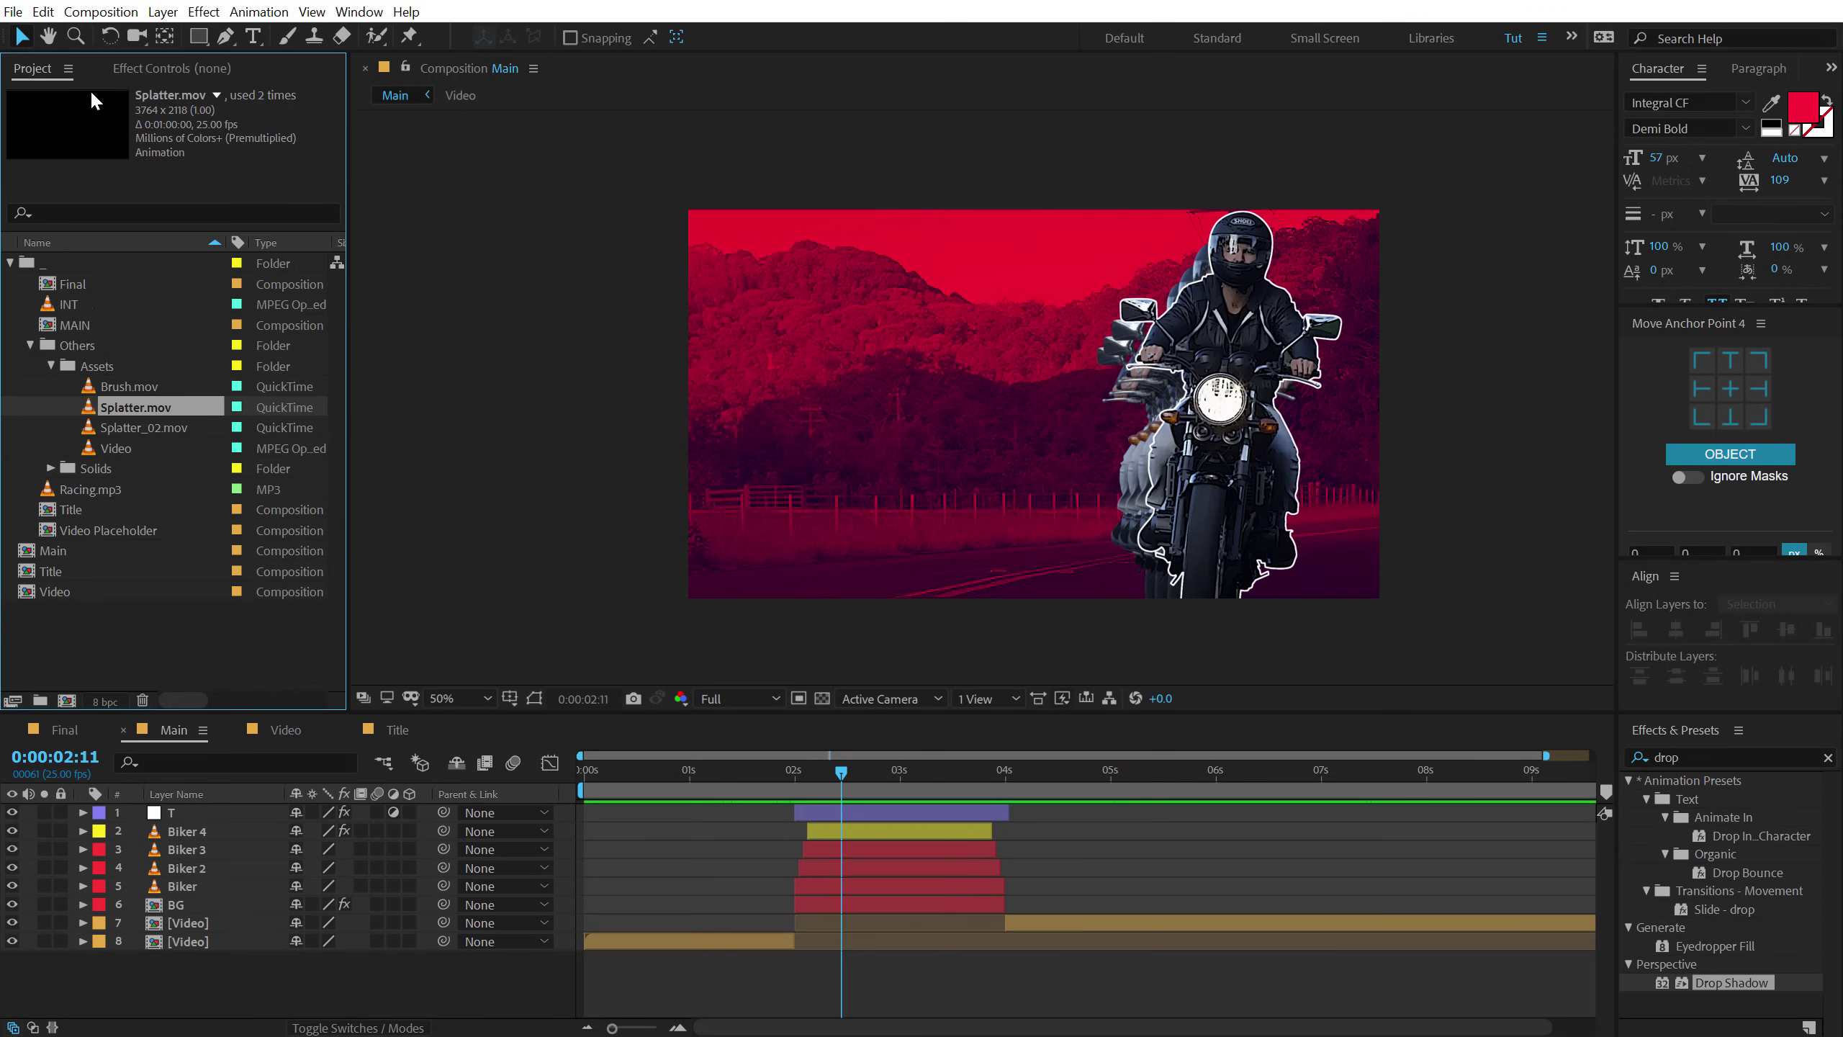
drag(52, 572, 829, 846)
scroll(804, 833, up, 2)
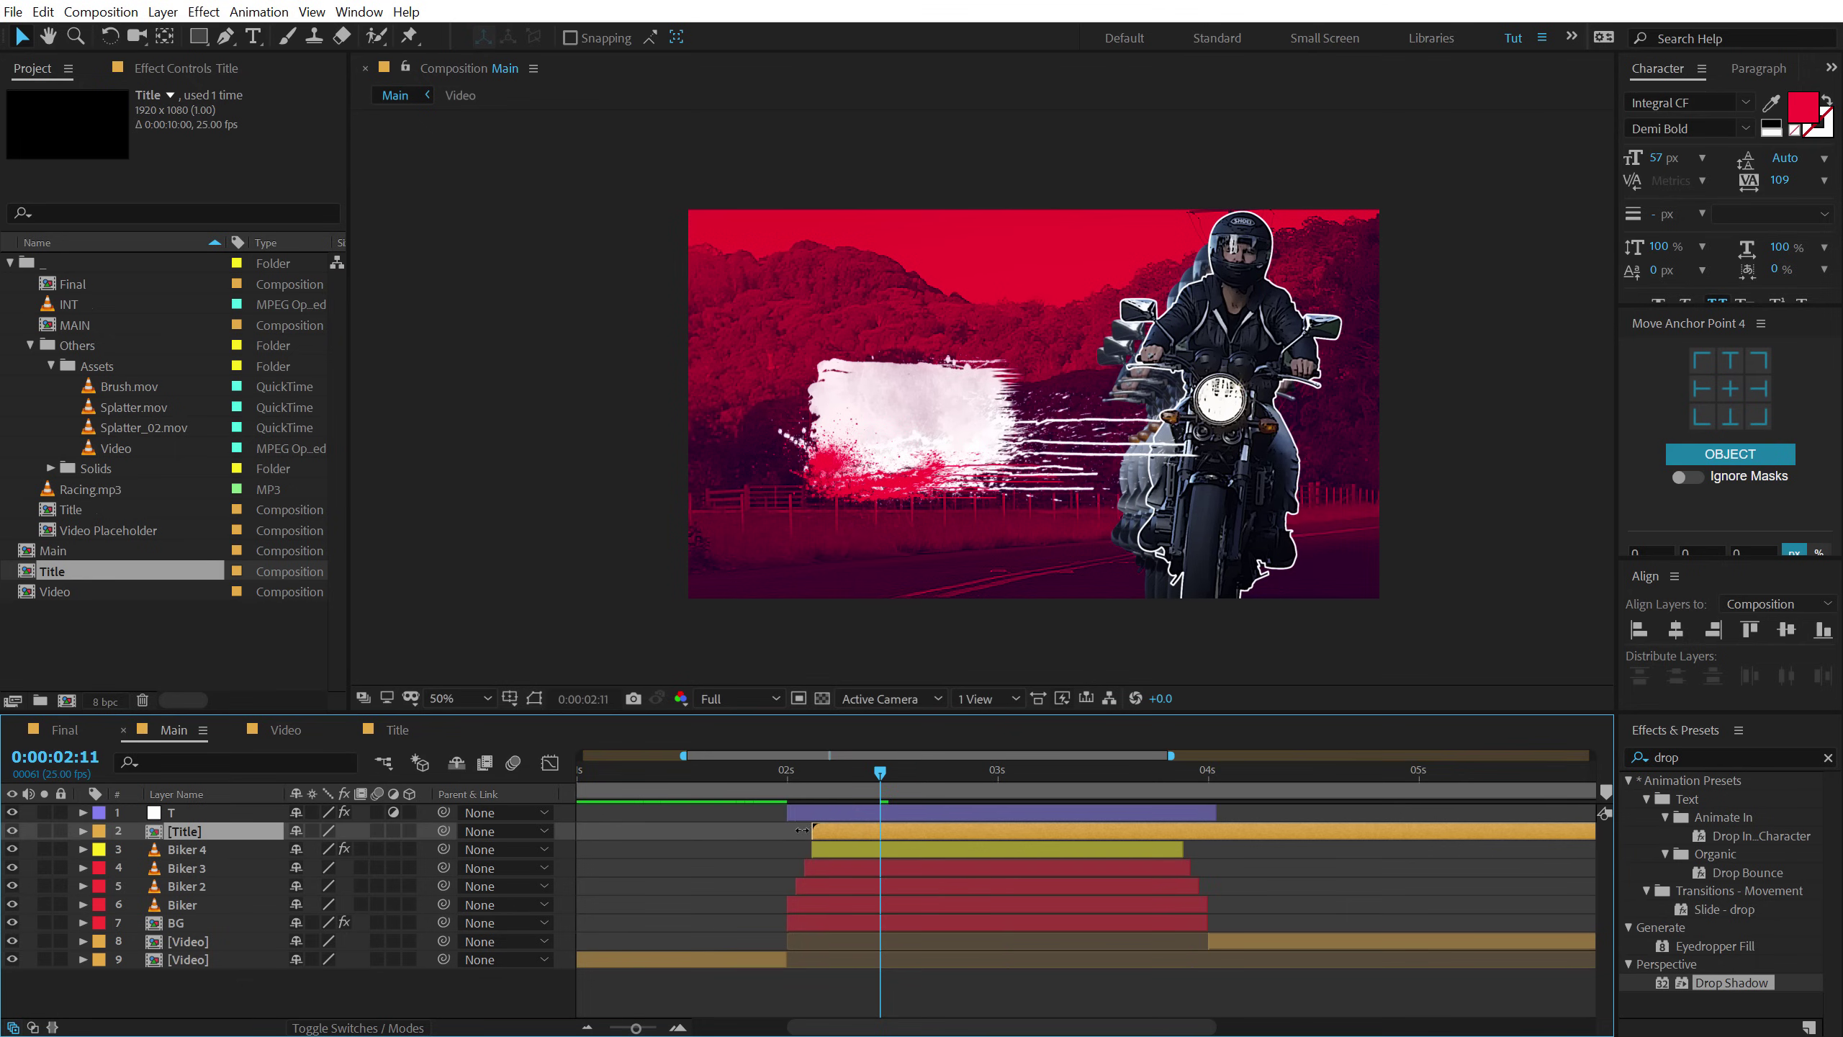
drag(750, 775, 1319, 789)
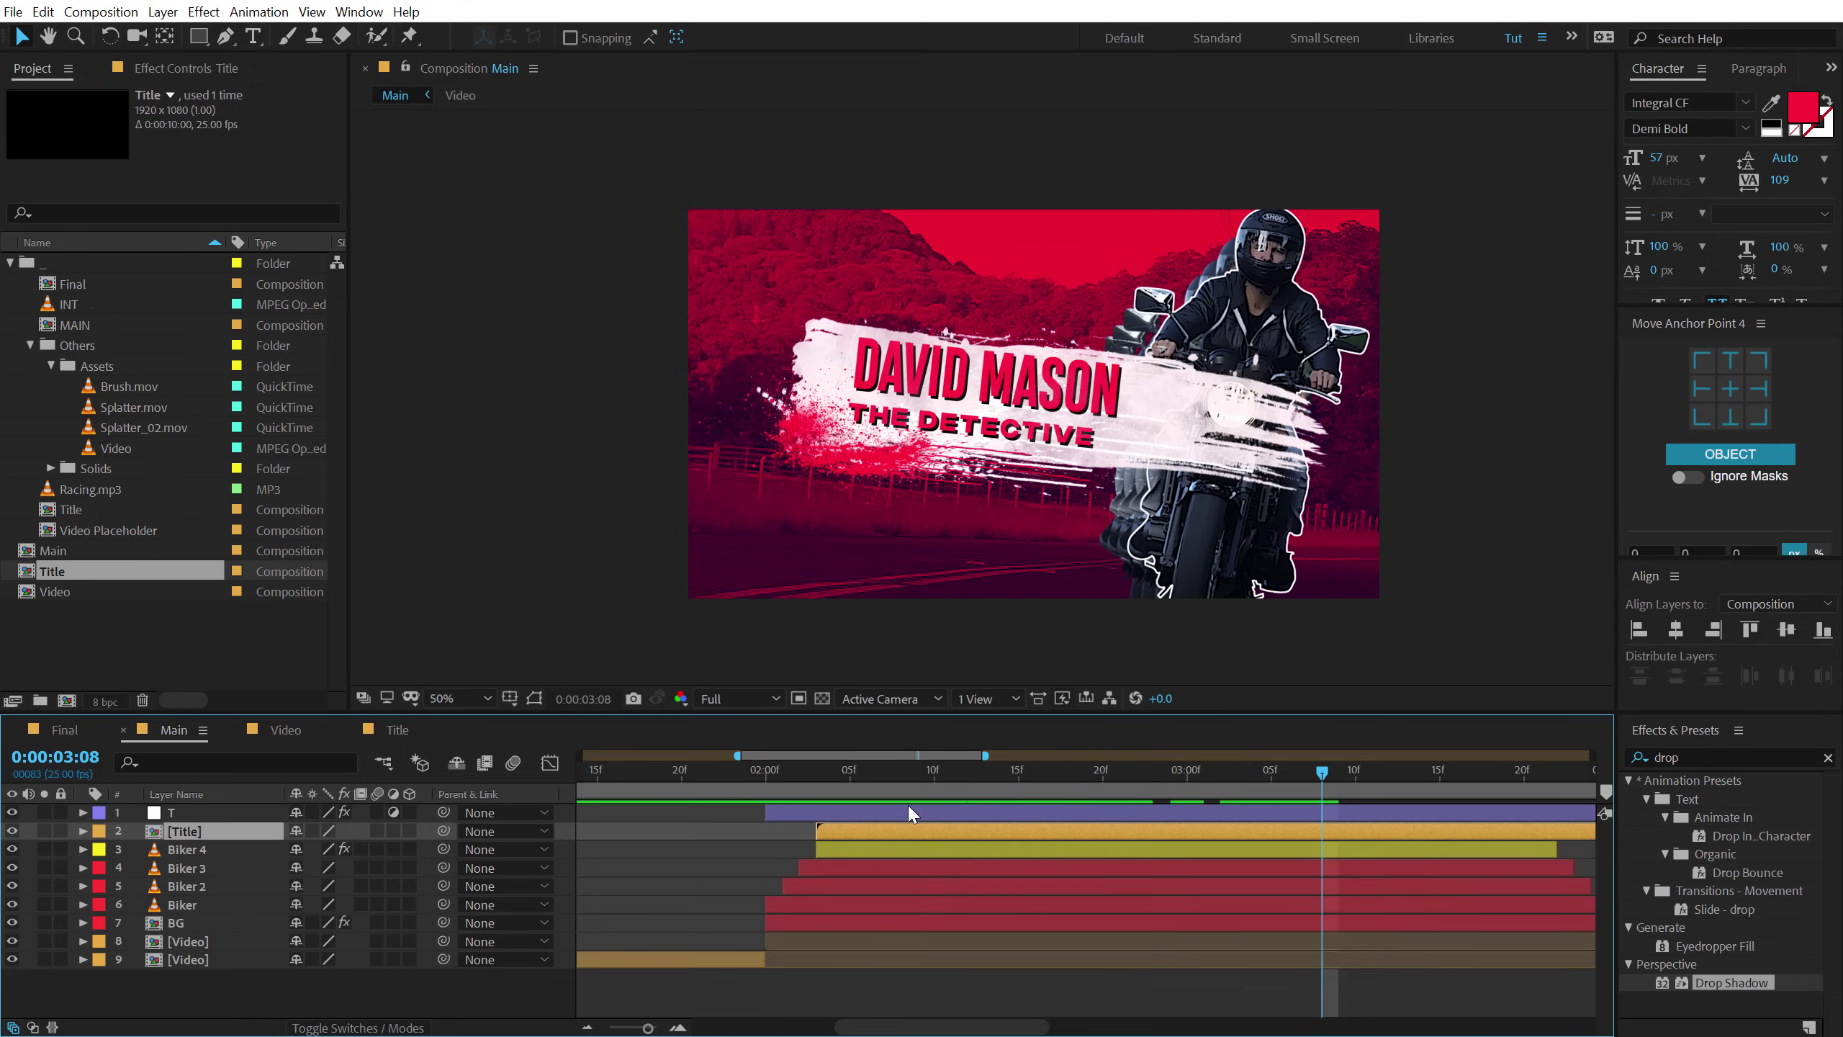
Scale the Title layer to 81%, rotate it -7°, shift it left, and put it below Biker 4.
key(s)
drag(349, 850, 336, 850)
click(205, 834)
key(r)
drag(316, 849, 310, 849)
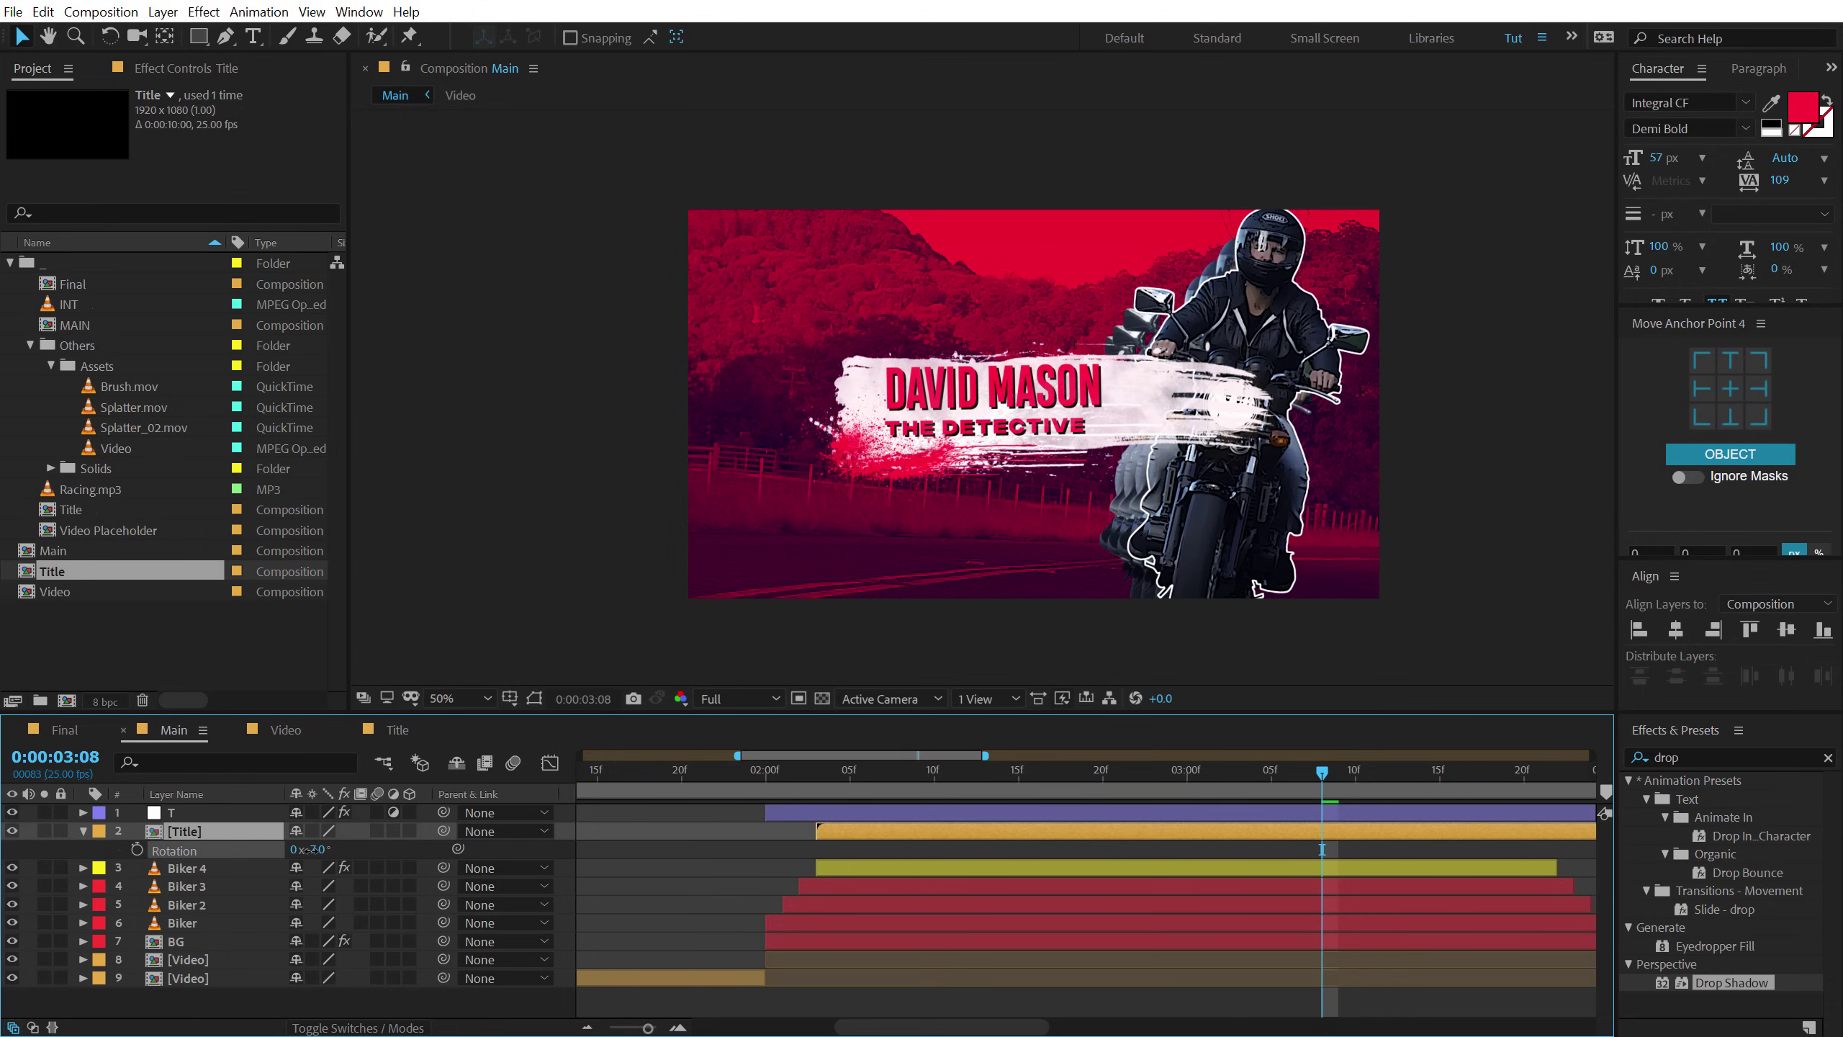
drag(1007, 431, 918, 451)
drag(195, 832, 198, 876)
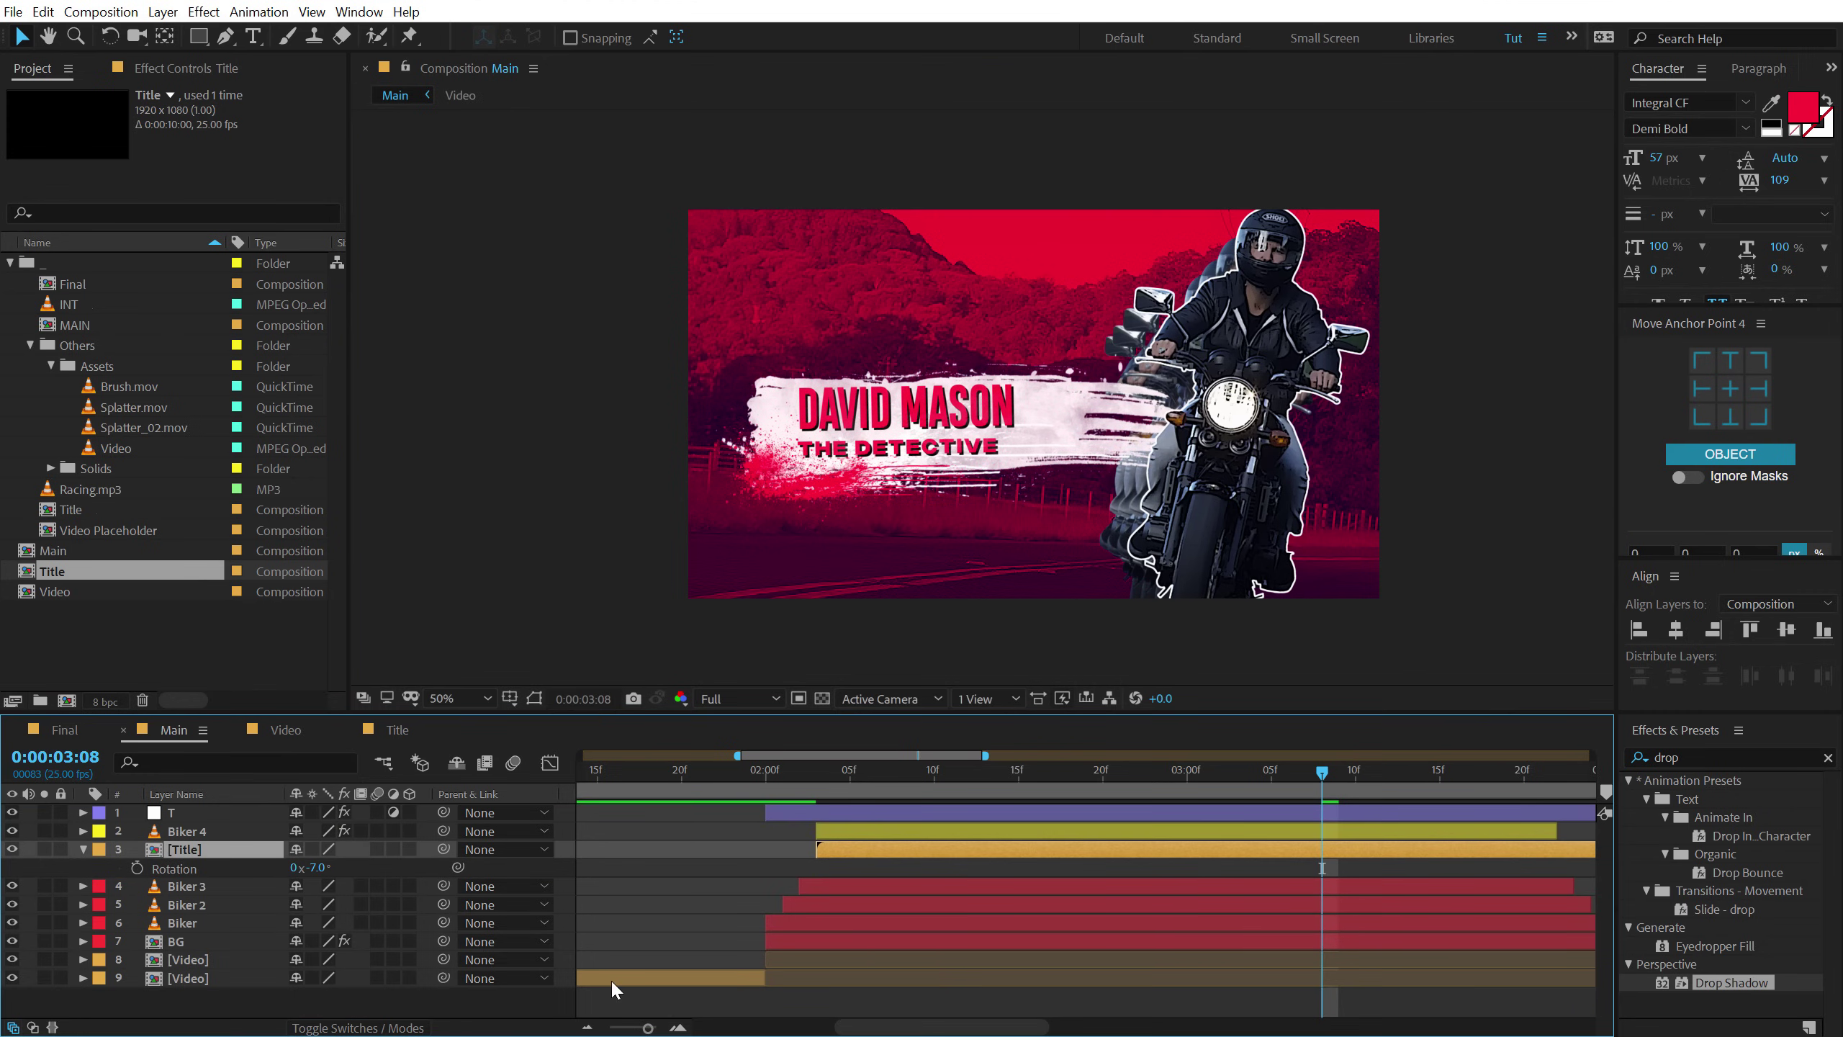
Review the title placement, then add Splatter_02.mov to the Main comp.
click(295, 1008)
drag(715, 791, 1305, 758)
click(83, 849)
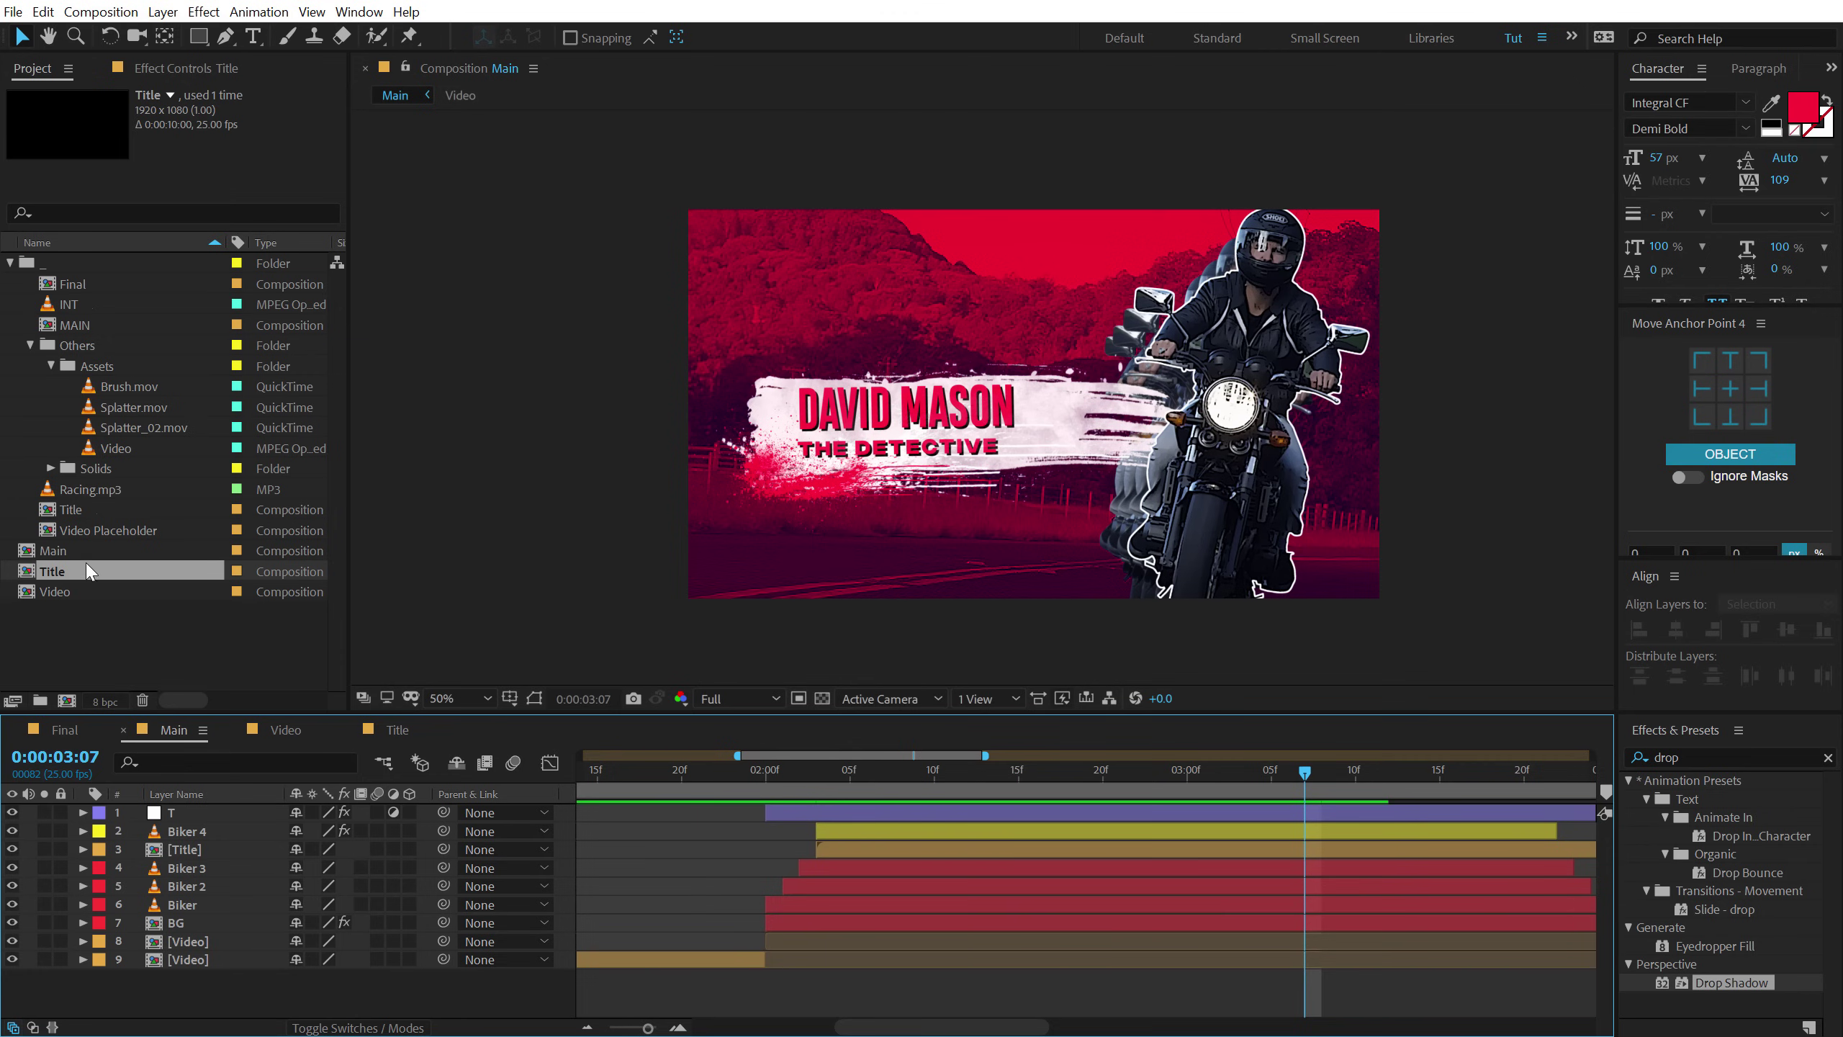
drag(131, 434, 870, 830)
Show the Stretch column and set Splatter_02.mov's time stretch to 70%.
right_click(557, 797)
mouse_move(673, 856)
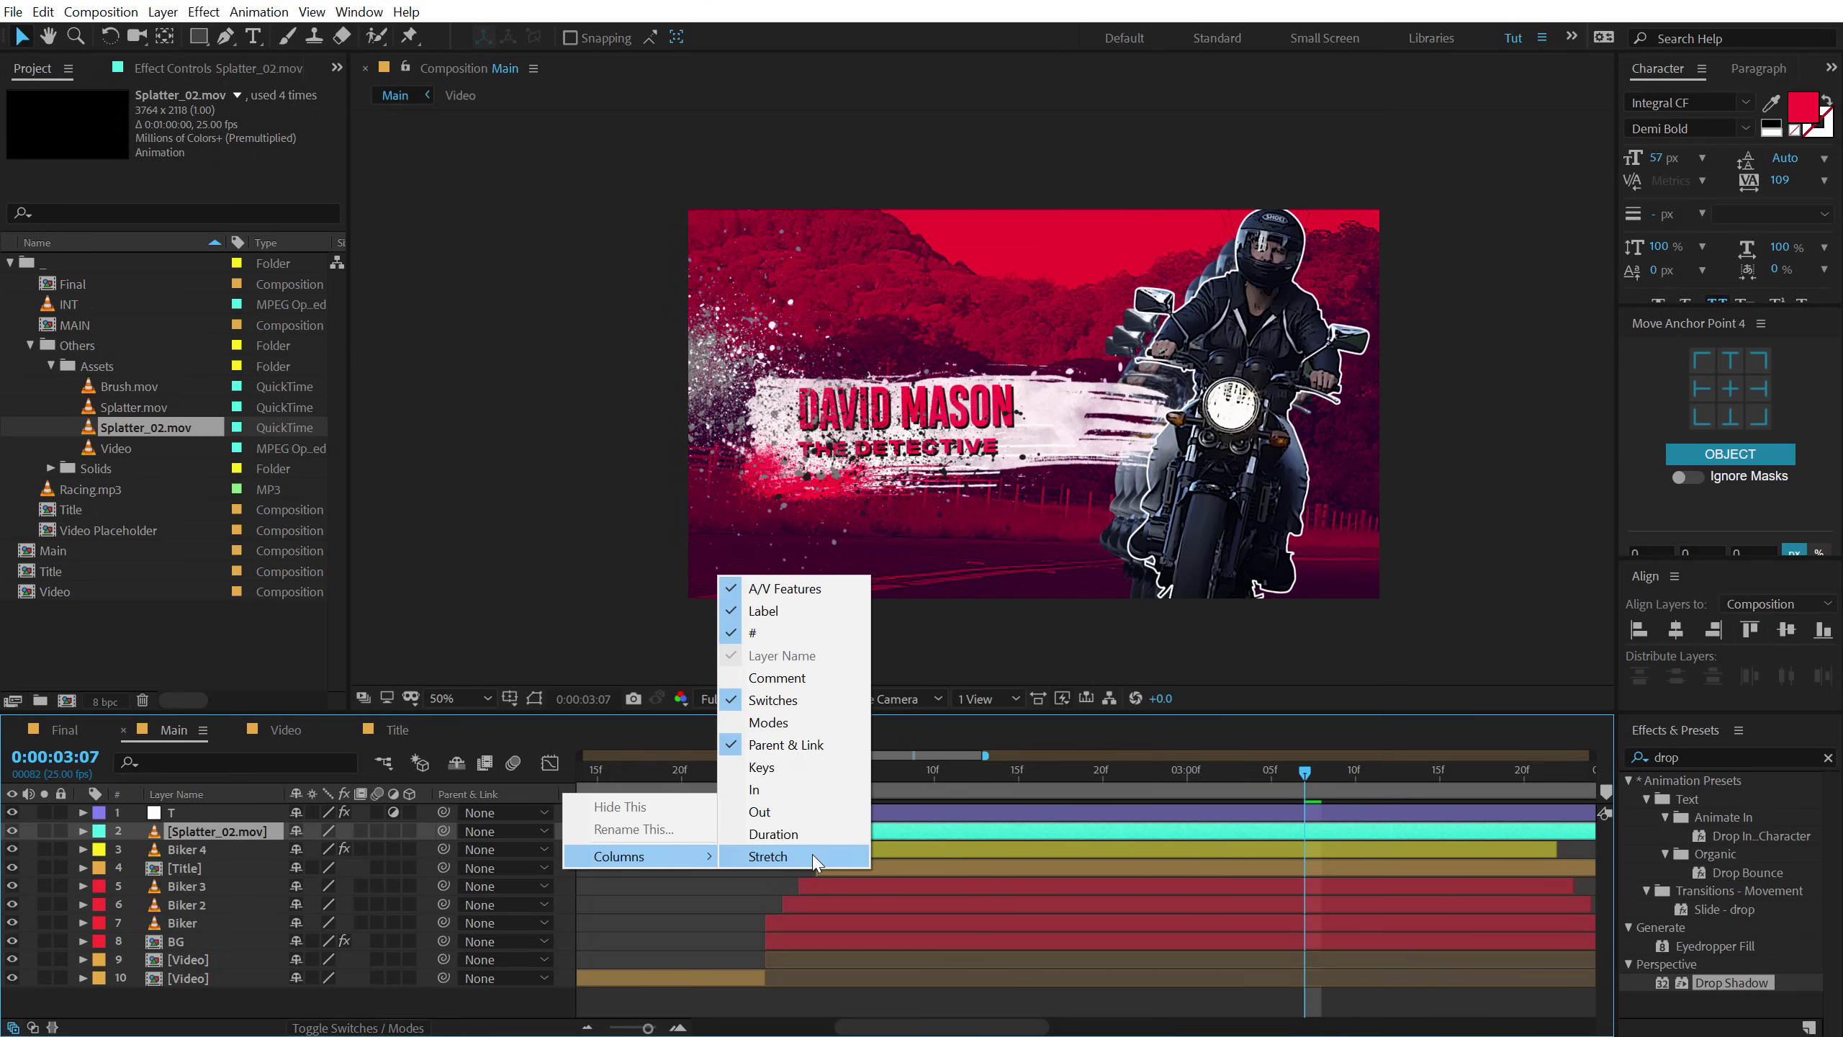
click(817, 862)
click(579, 836)
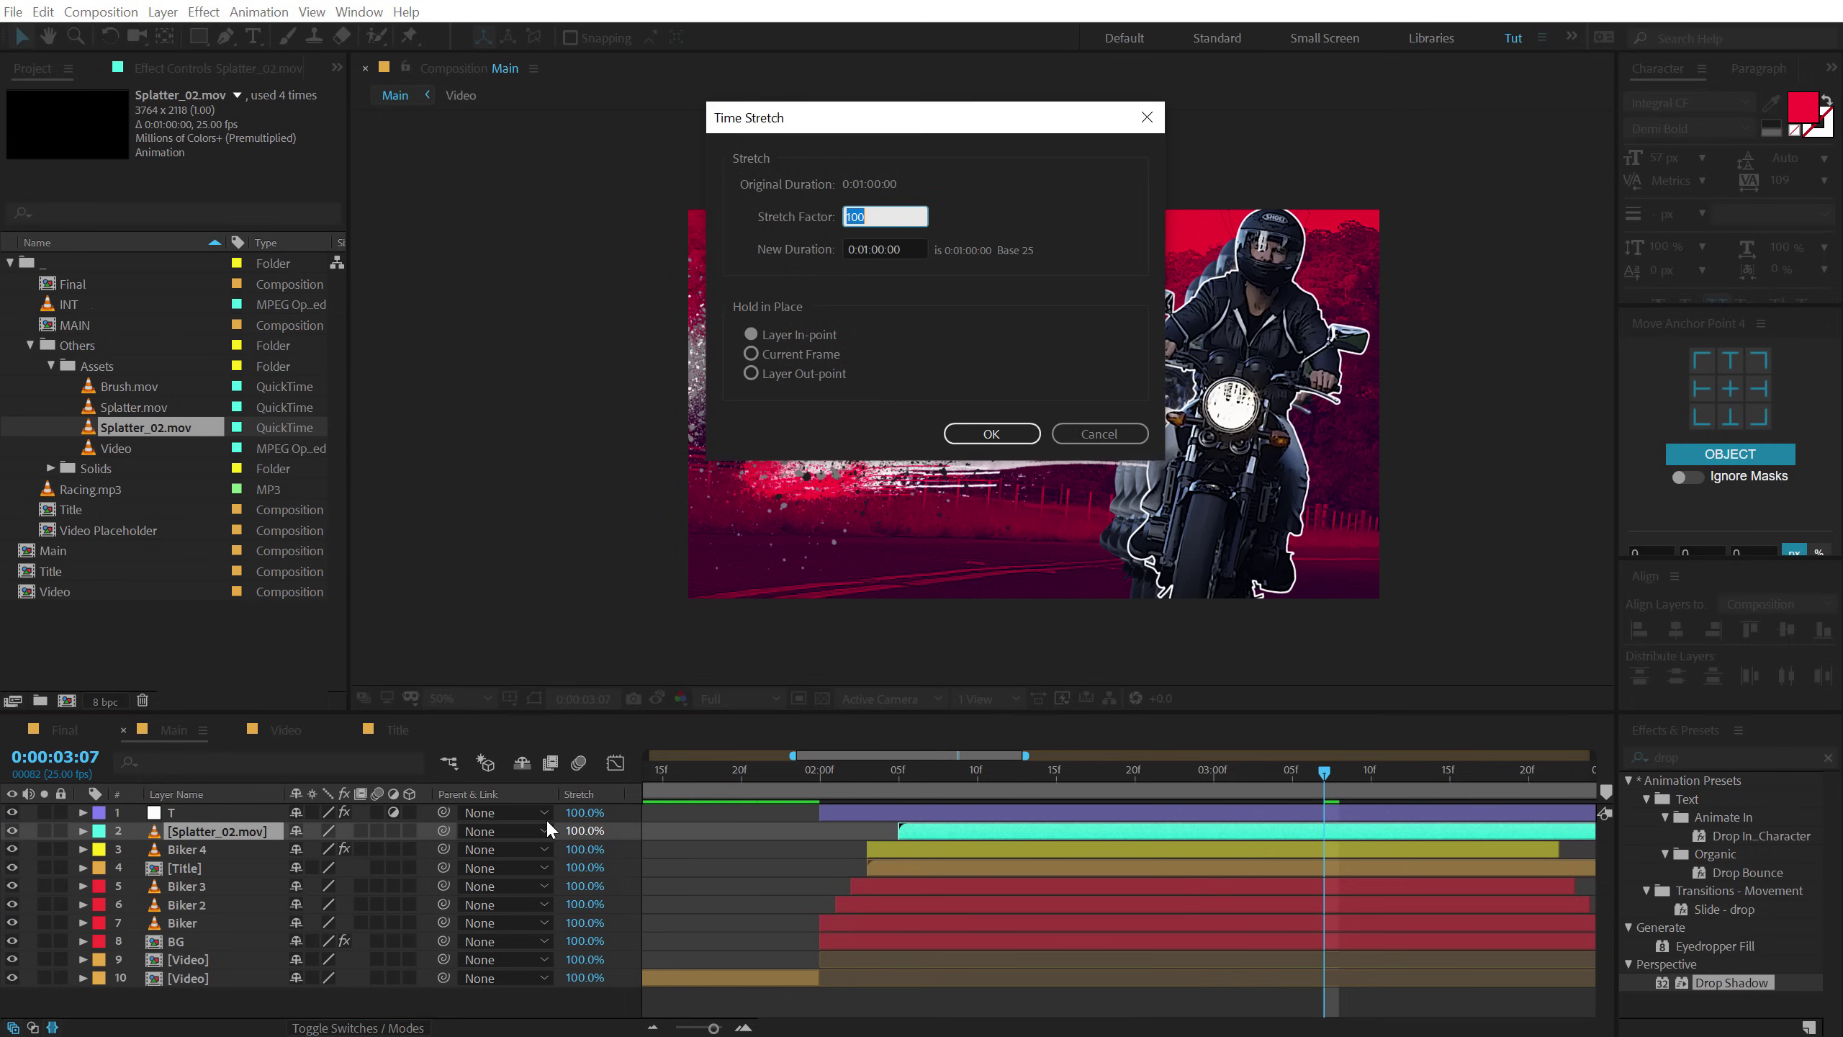
text(70)
key(Return)
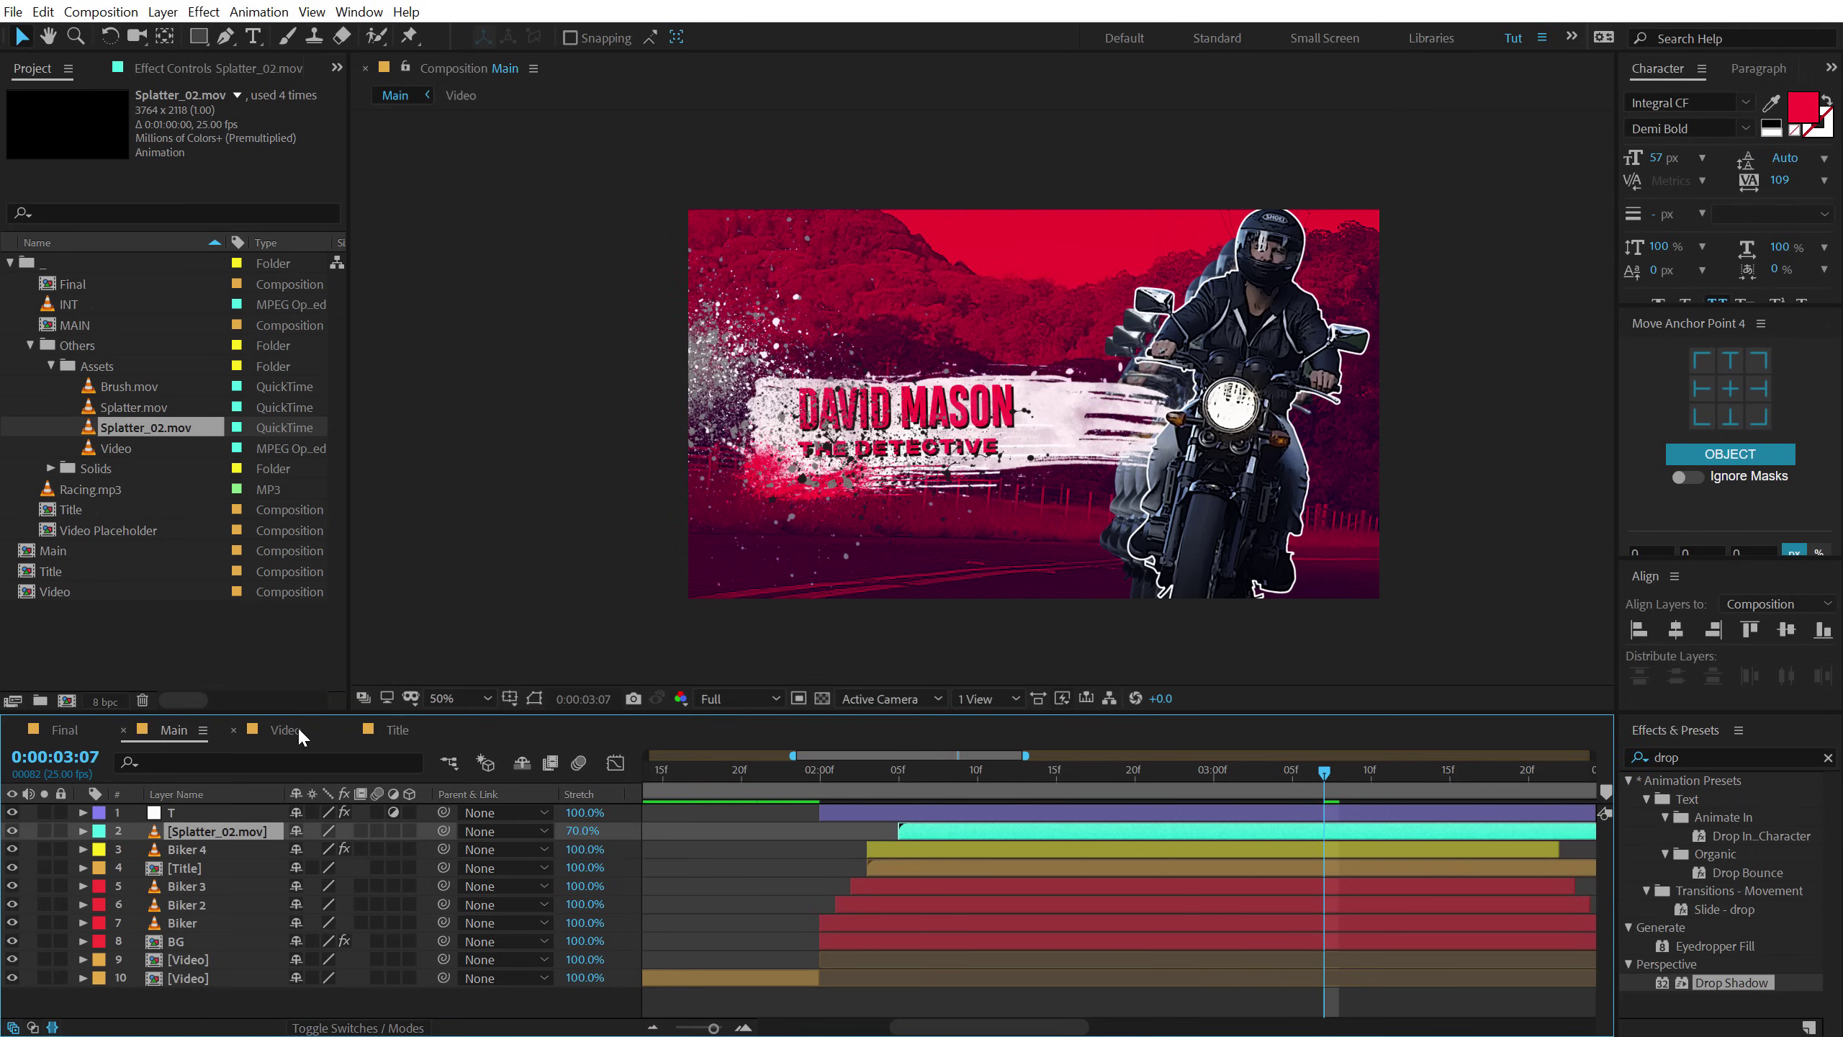
Copy the Tritone effect from the bottom Brush.mov layer in the Title comp.
click(392, 729)
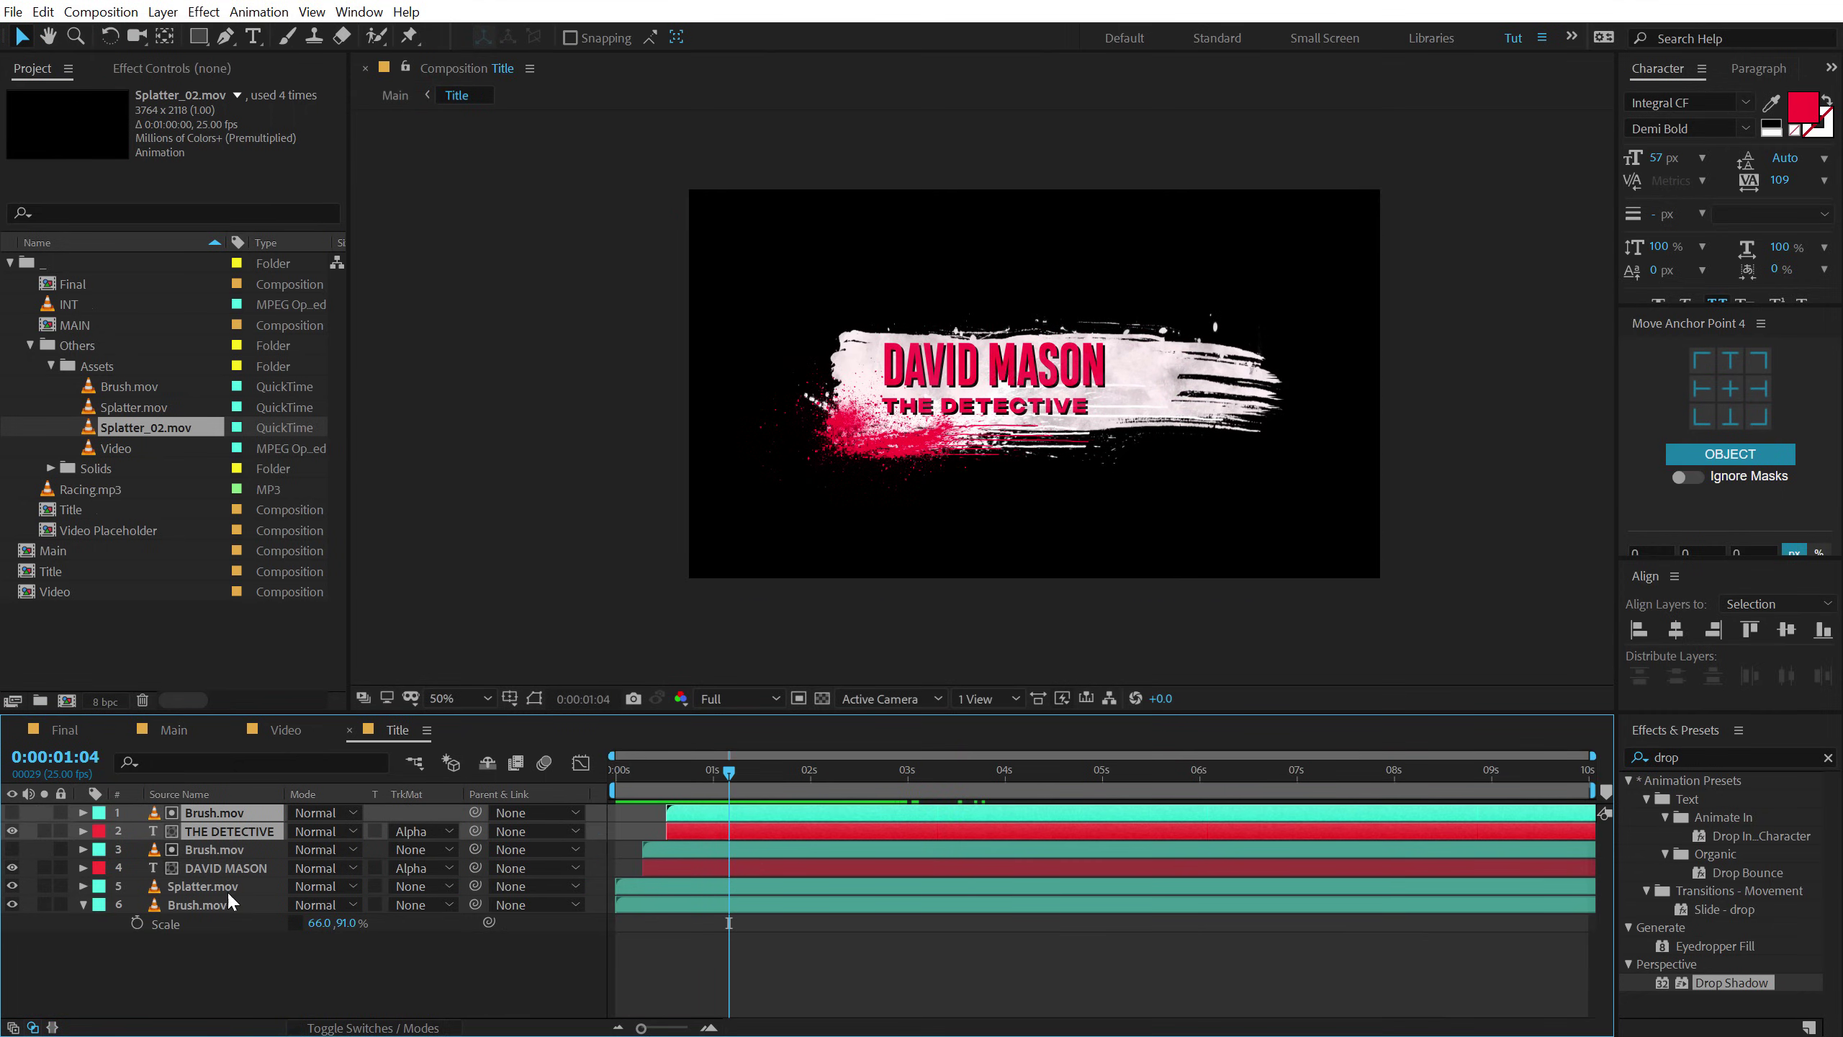
click(202, 903)
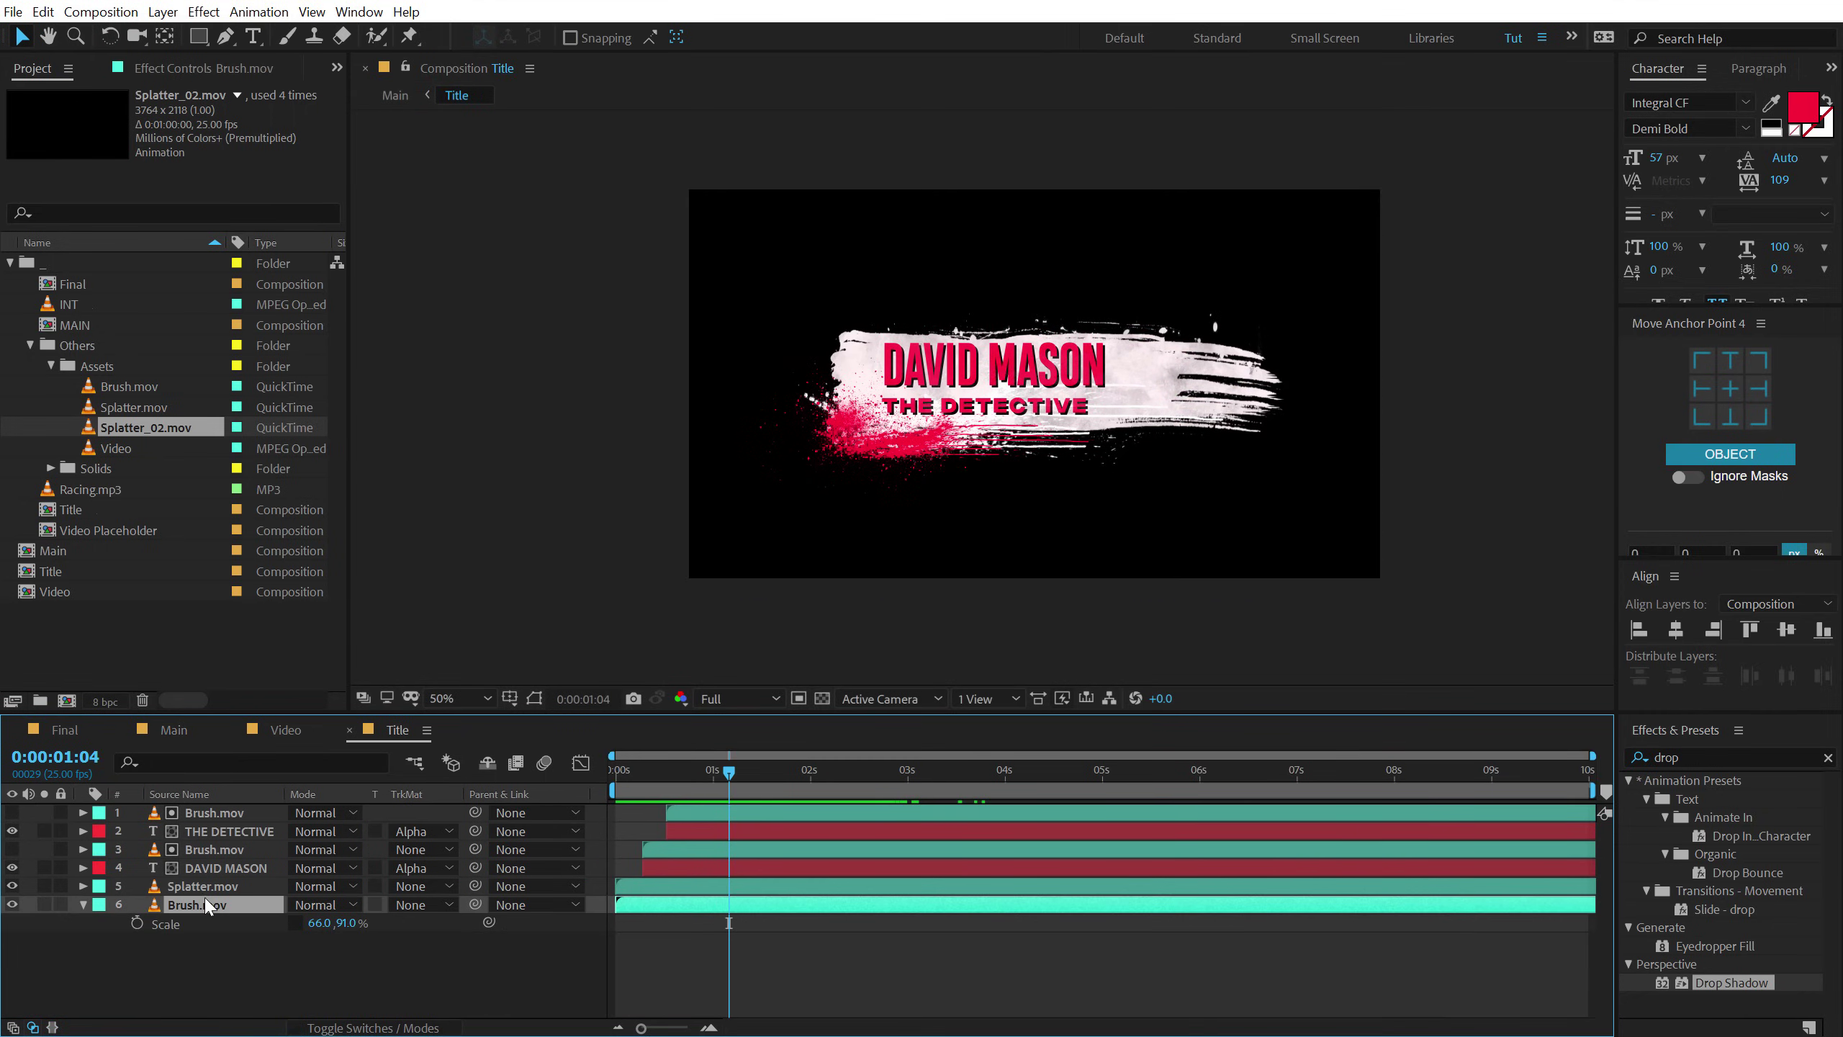
click(186, 67)
click(56, 115)
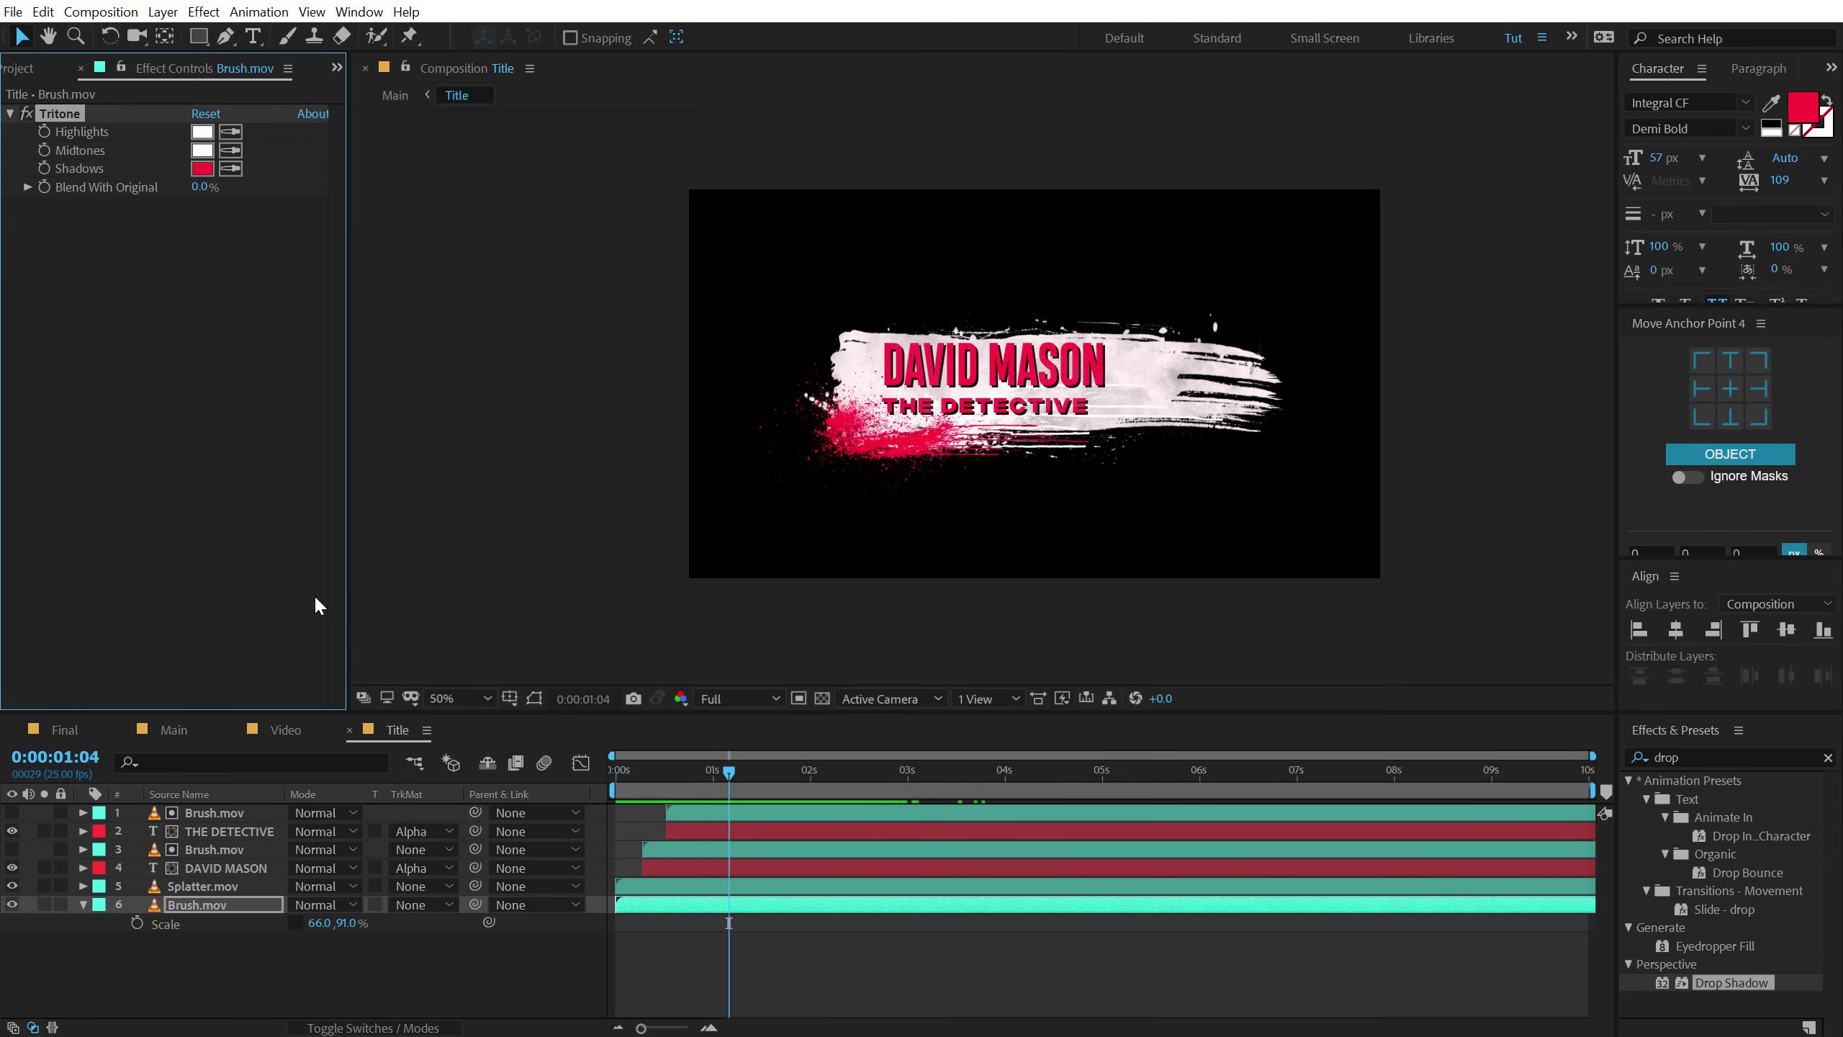
click(186, 728)
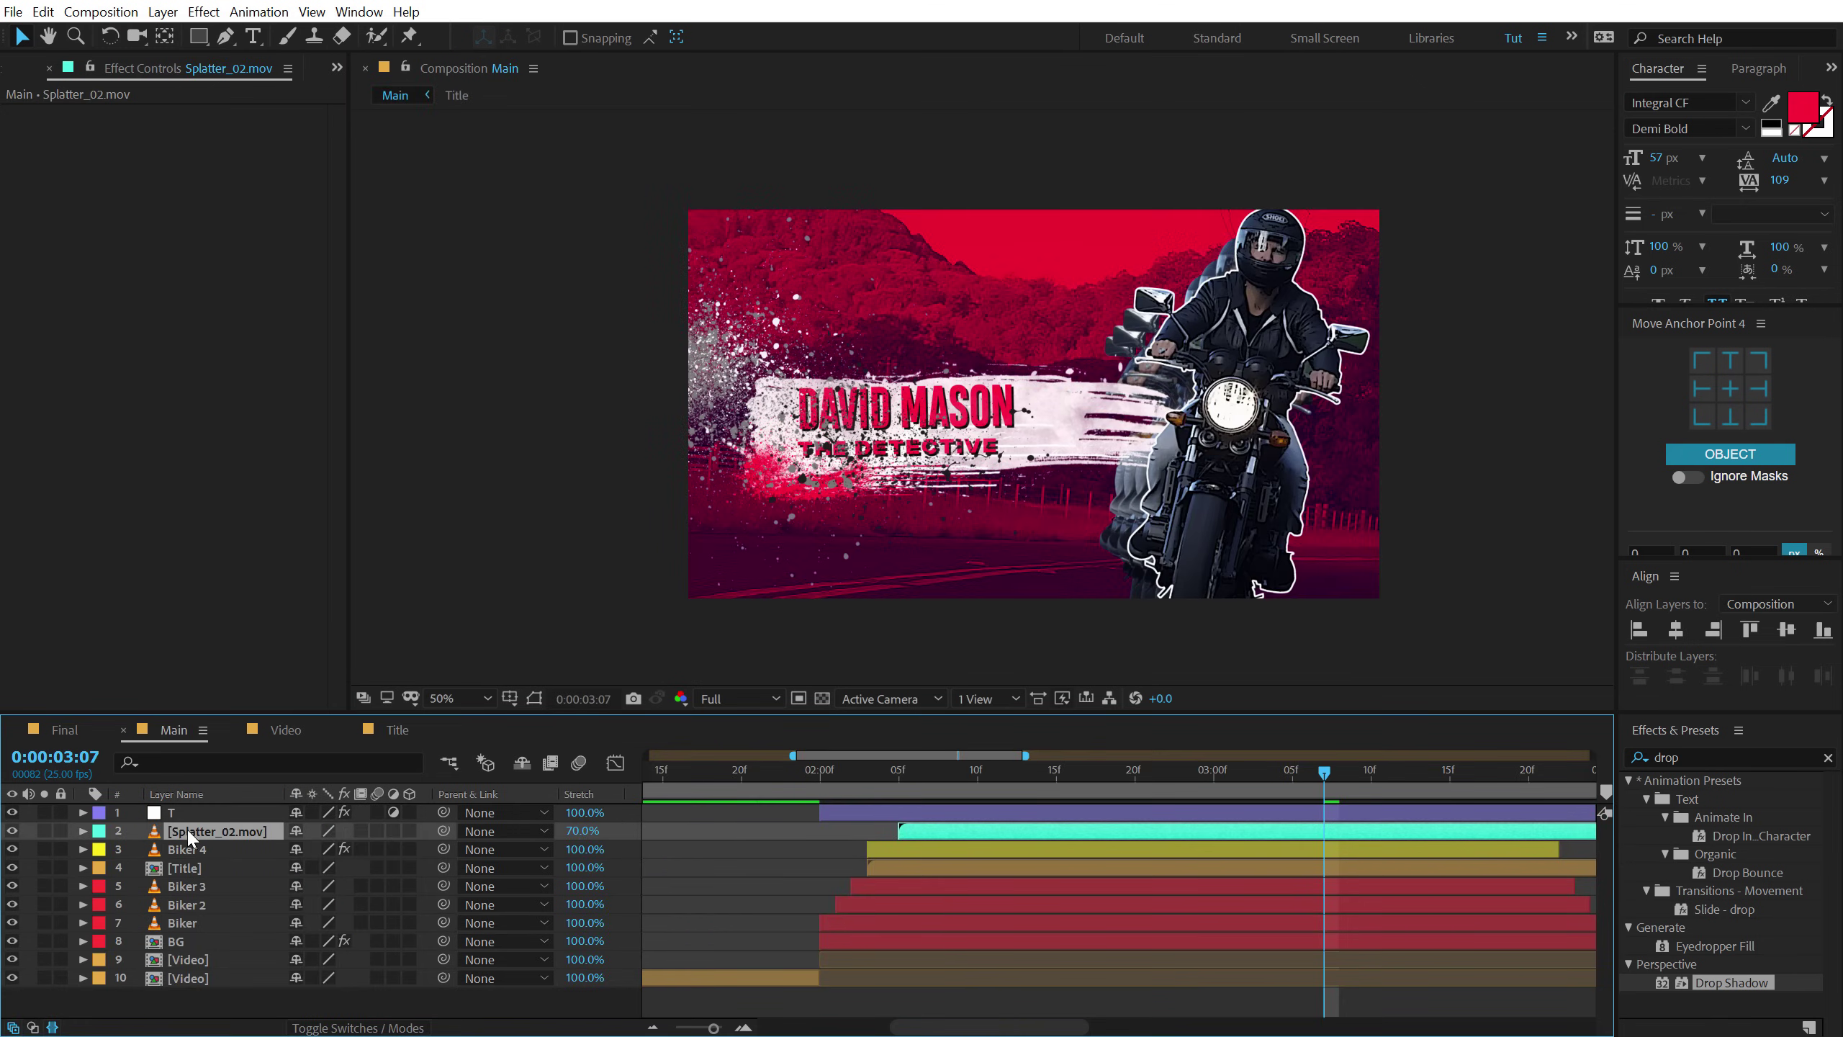
Paste the red Tritone onto Splatter_02.mov, move it top-left, and start it earlier.
key(ctrl+v)
click(43, 831)
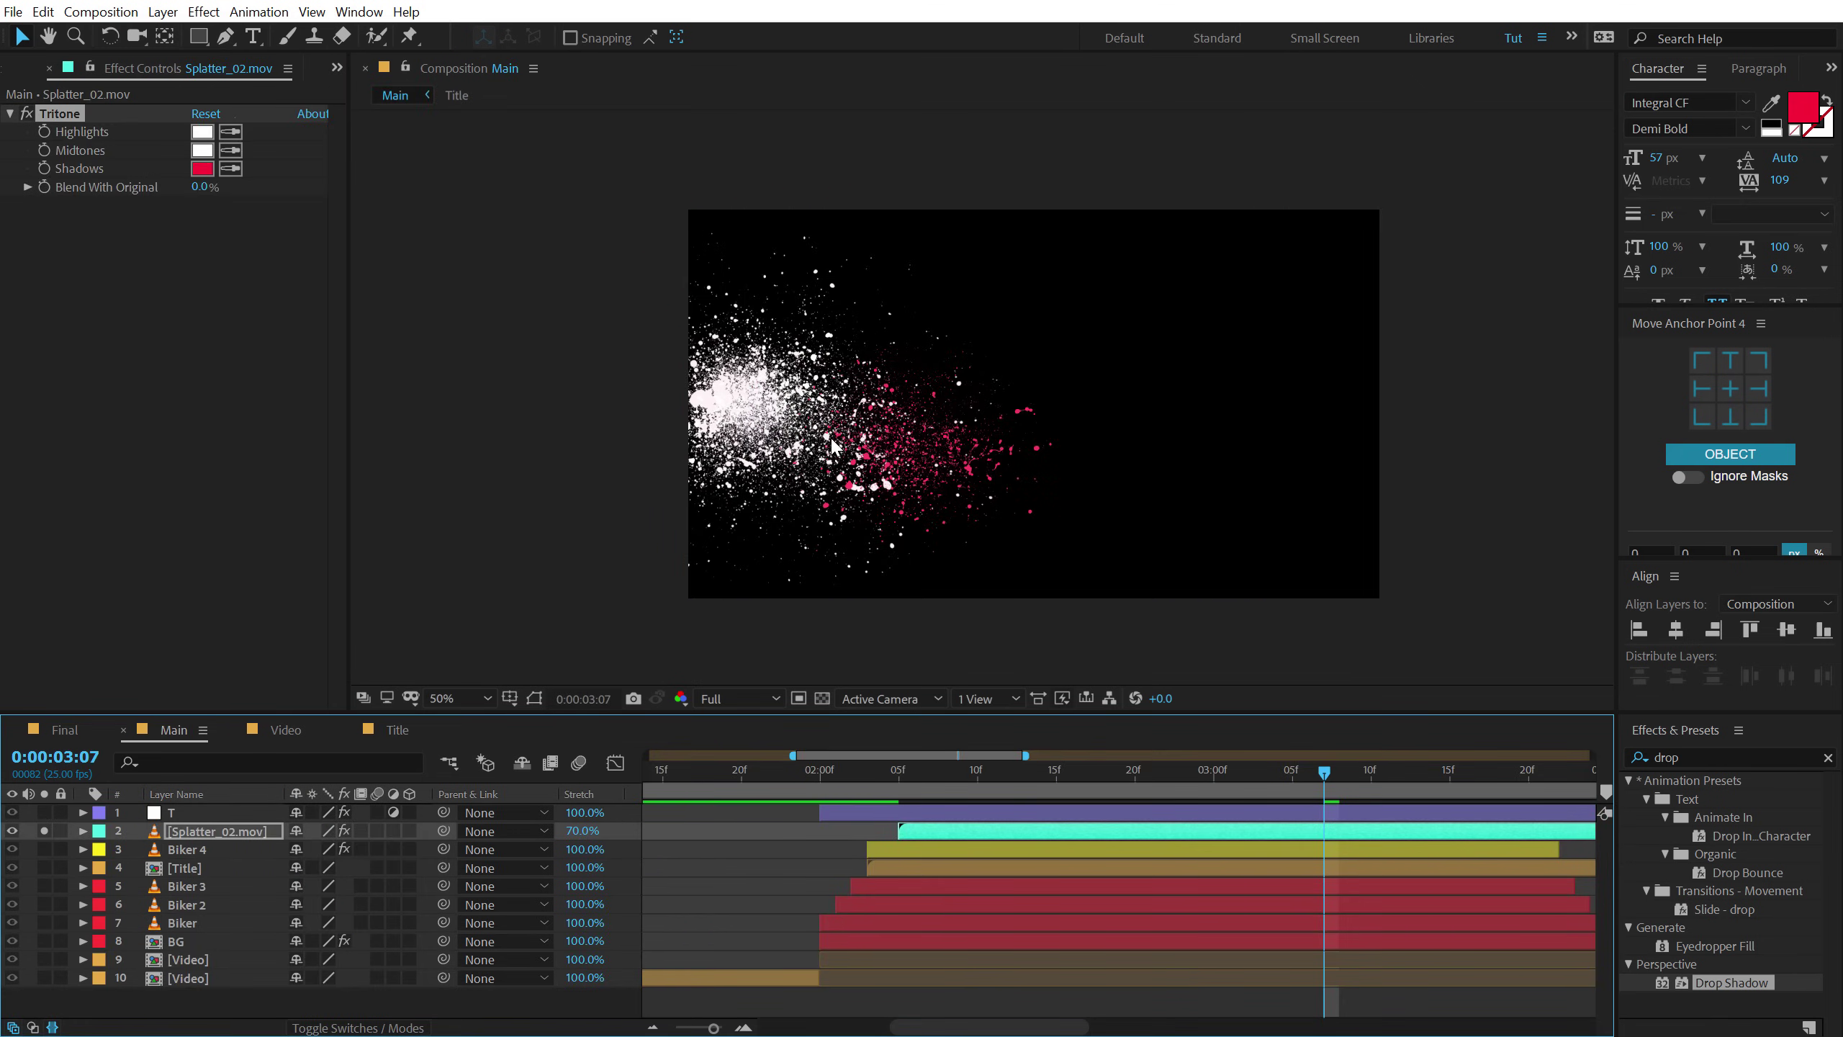
drag(918, 439, 660, 211)
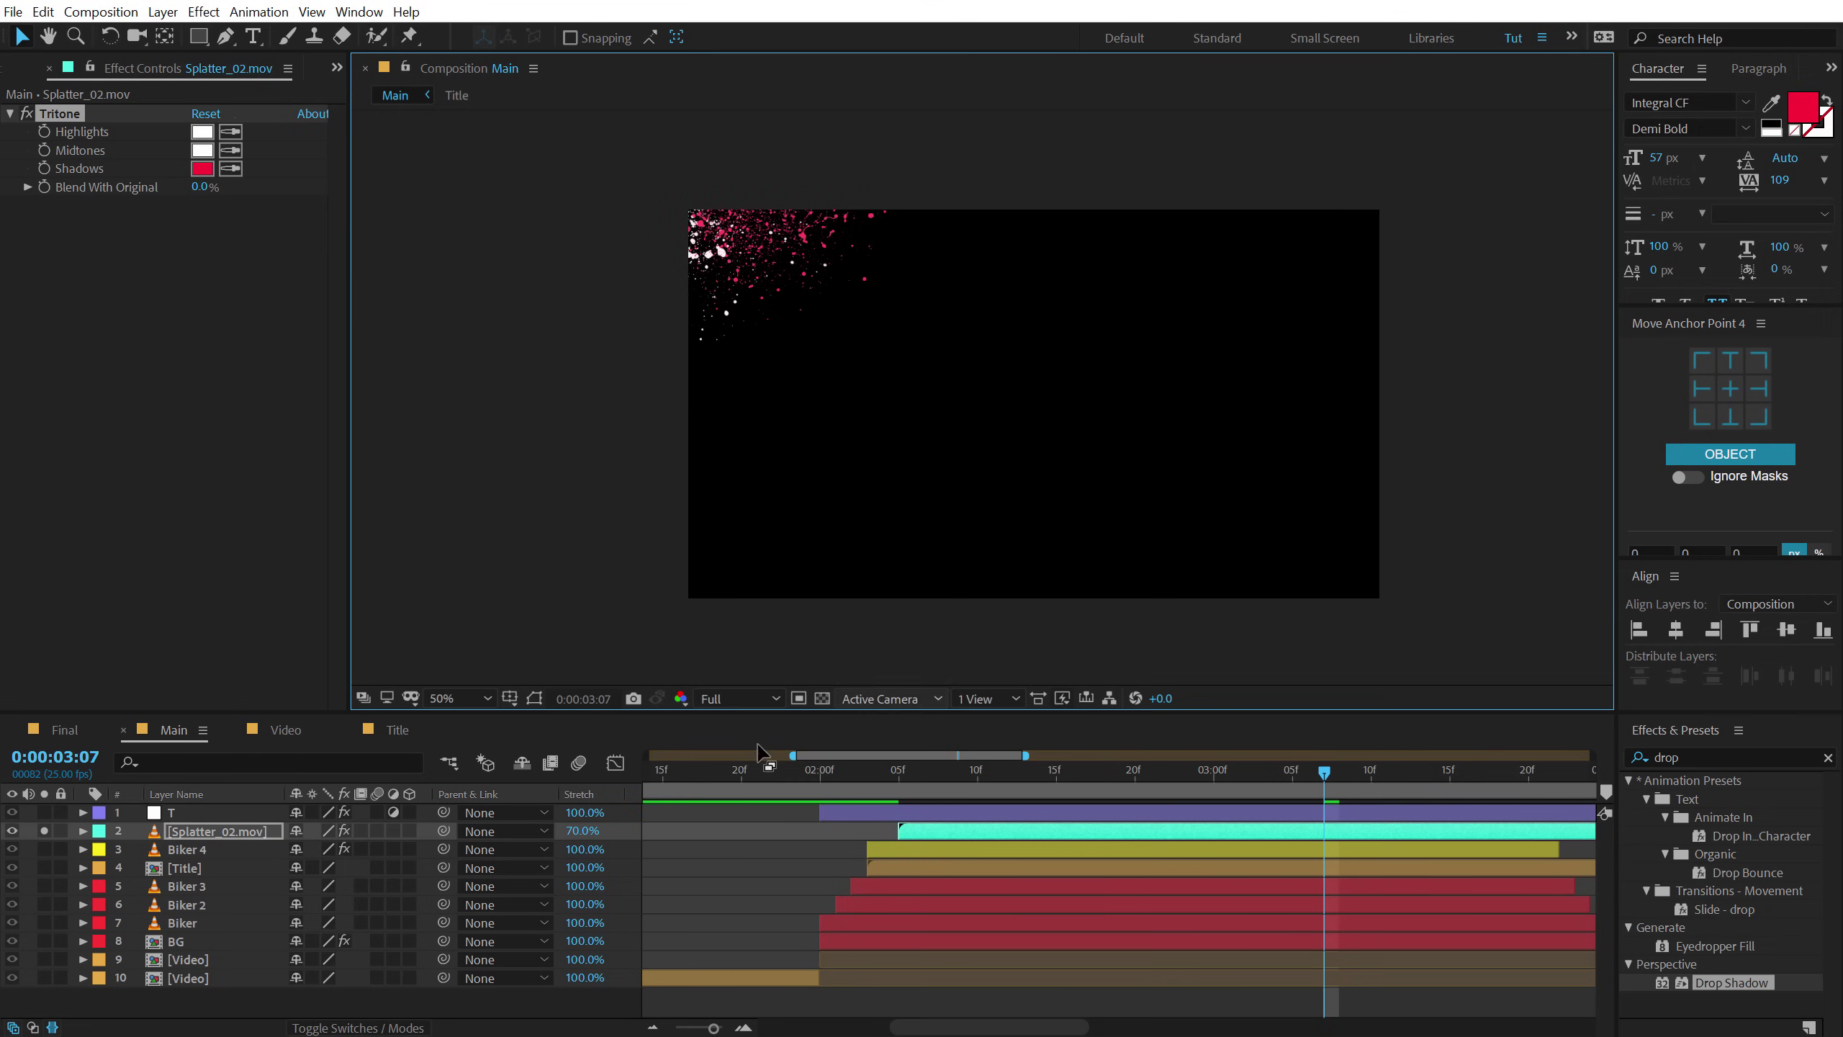
click(42, 833)
drag(903, 769, 1126, 787)
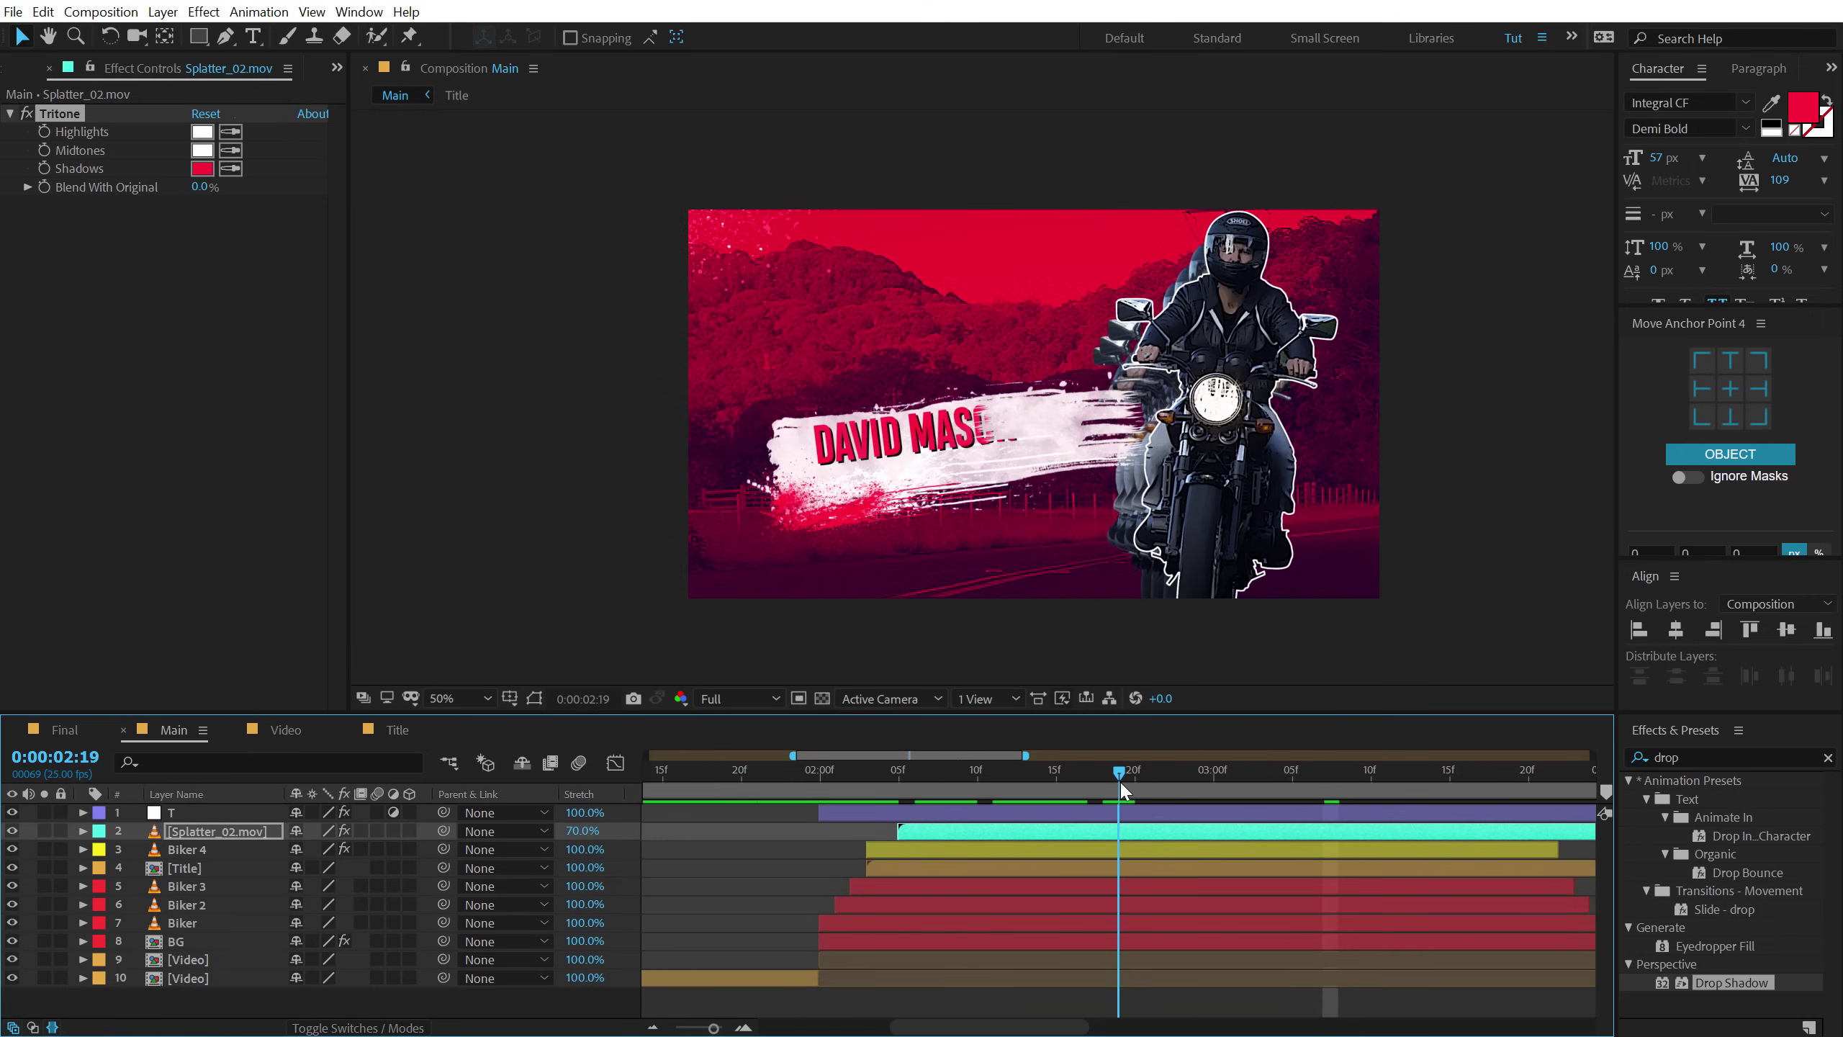
drag(962, 841, 932, 839)
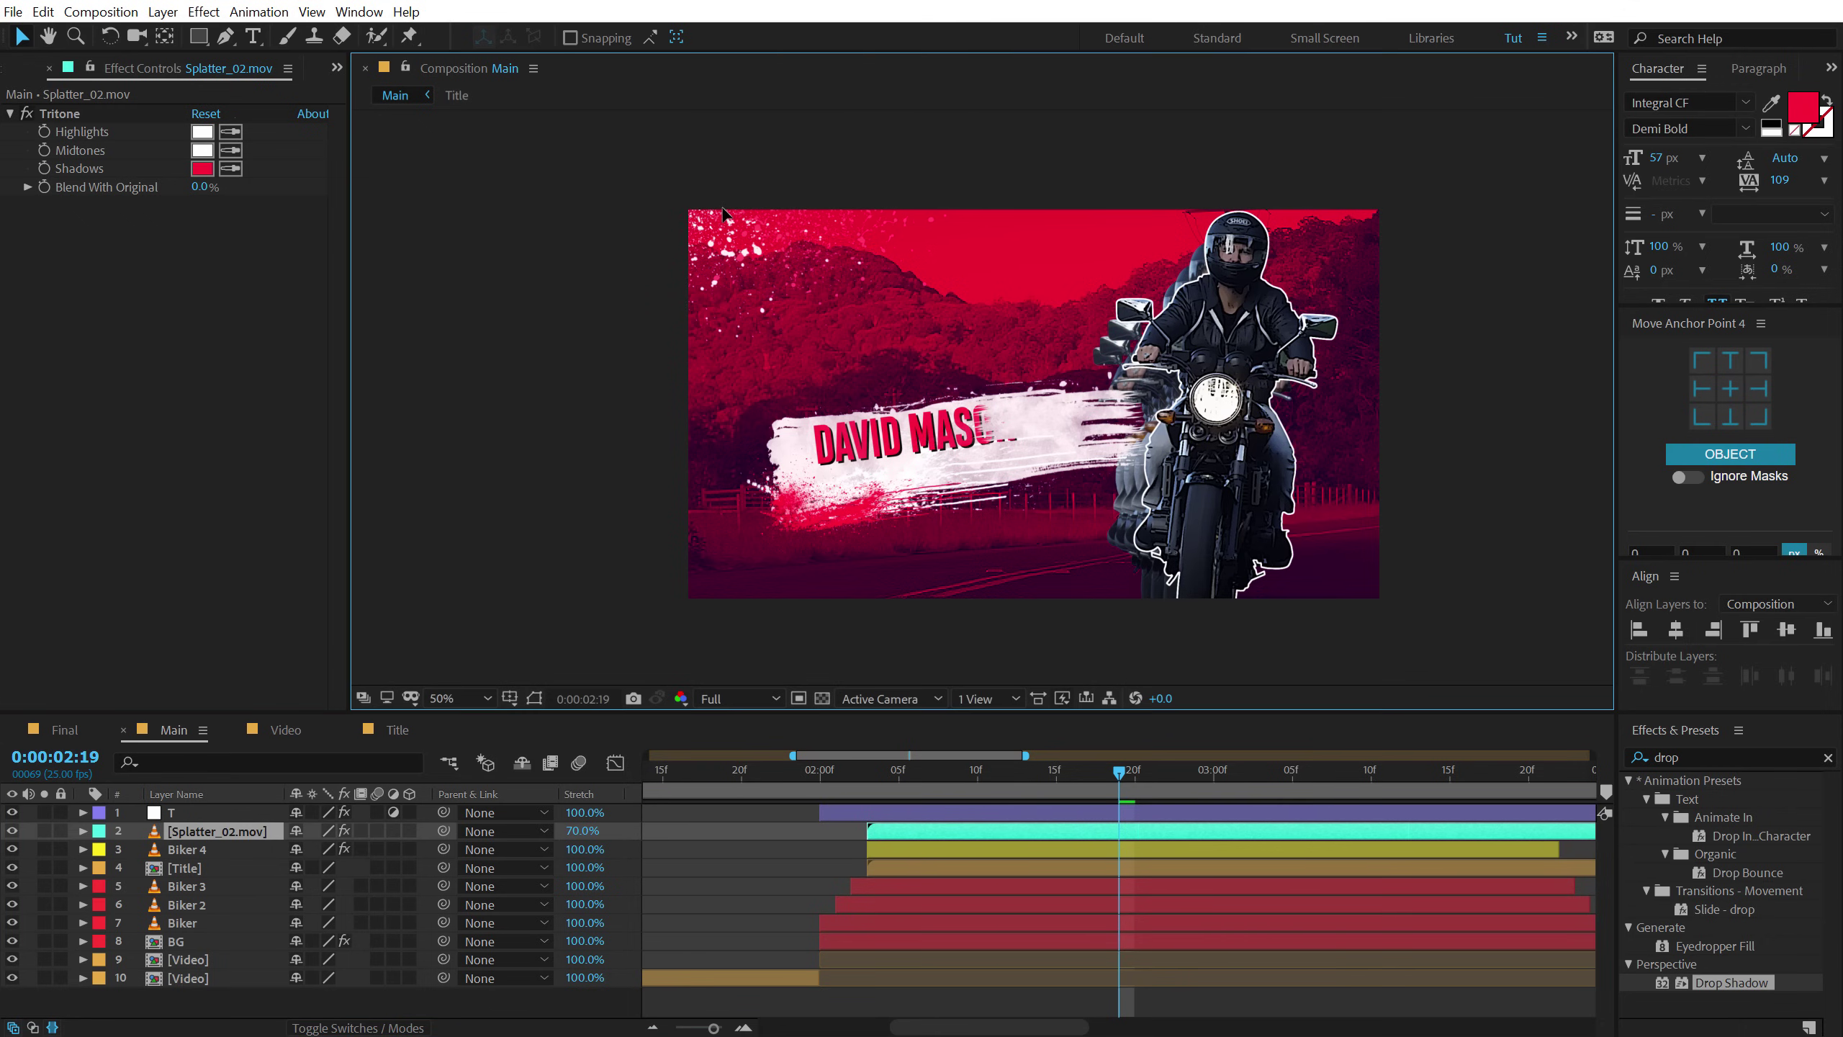
Make three splatter copies, placing one below Title, lower-left, rotated to 36°.
key(ctrl+d)
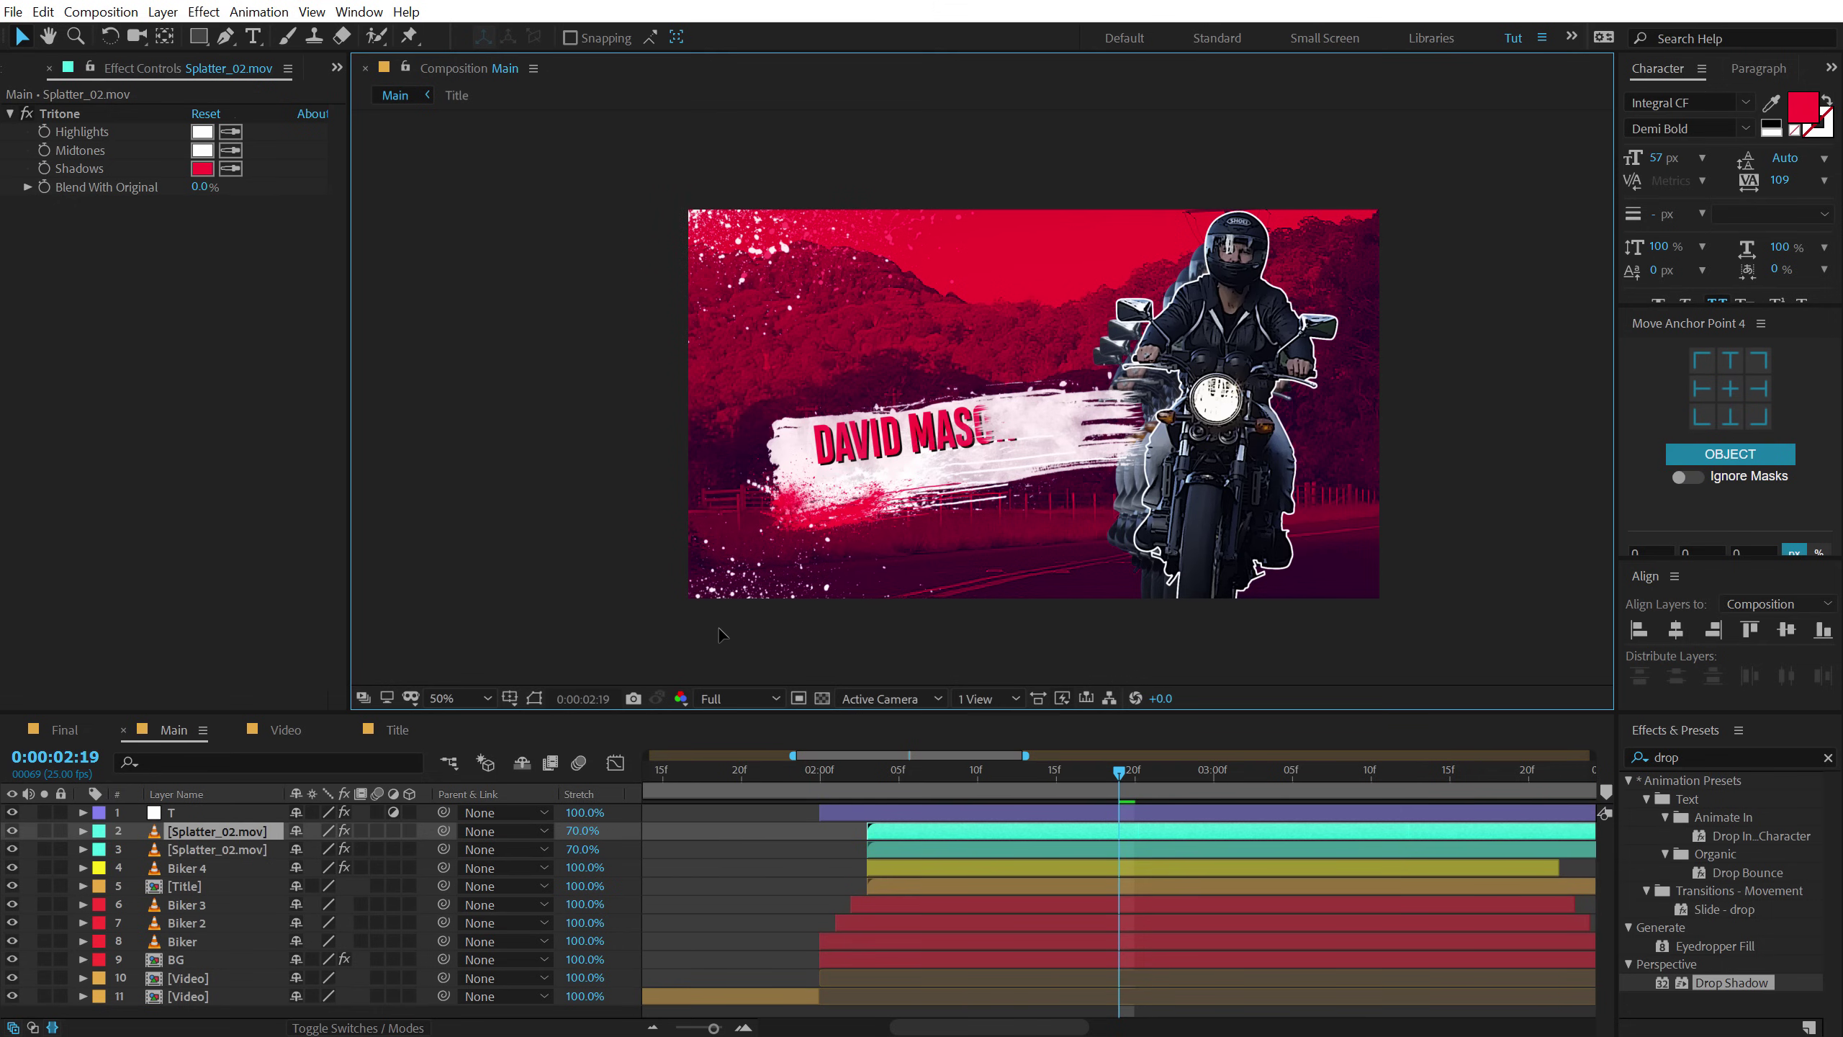
key(ctrl+d)
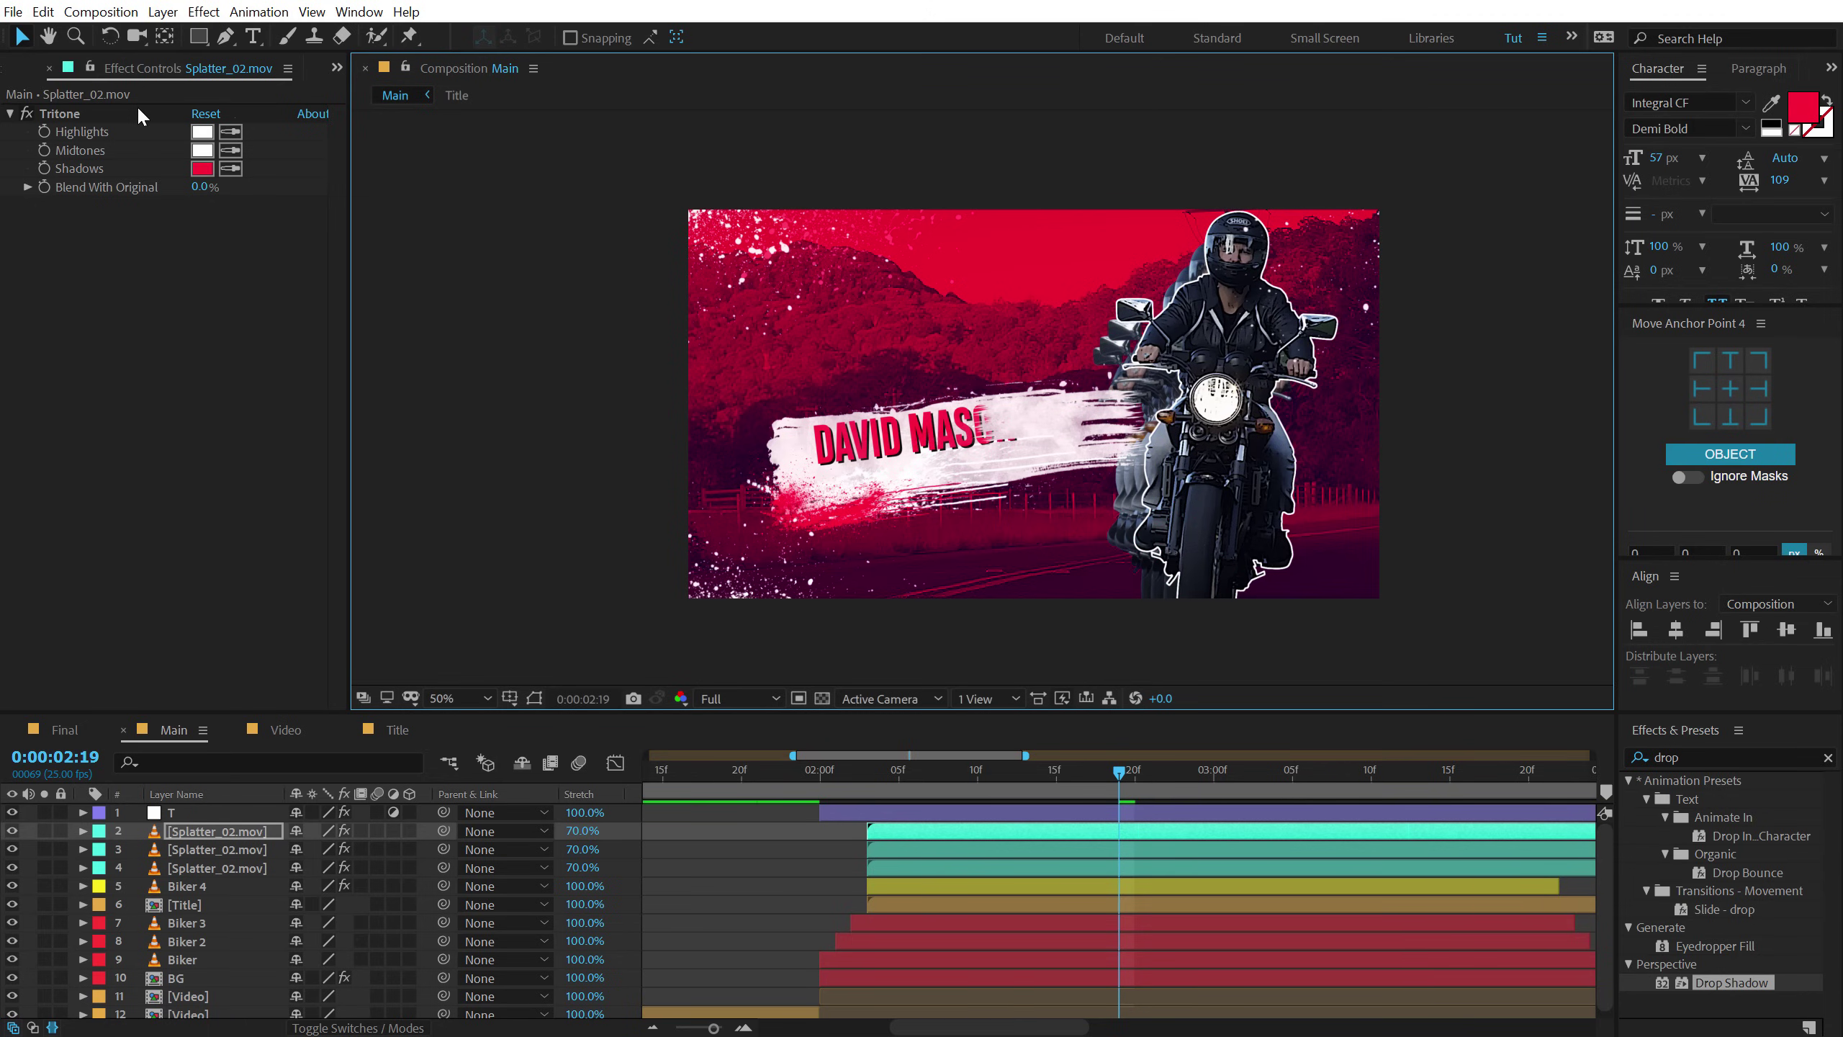
key(ctrl+d)
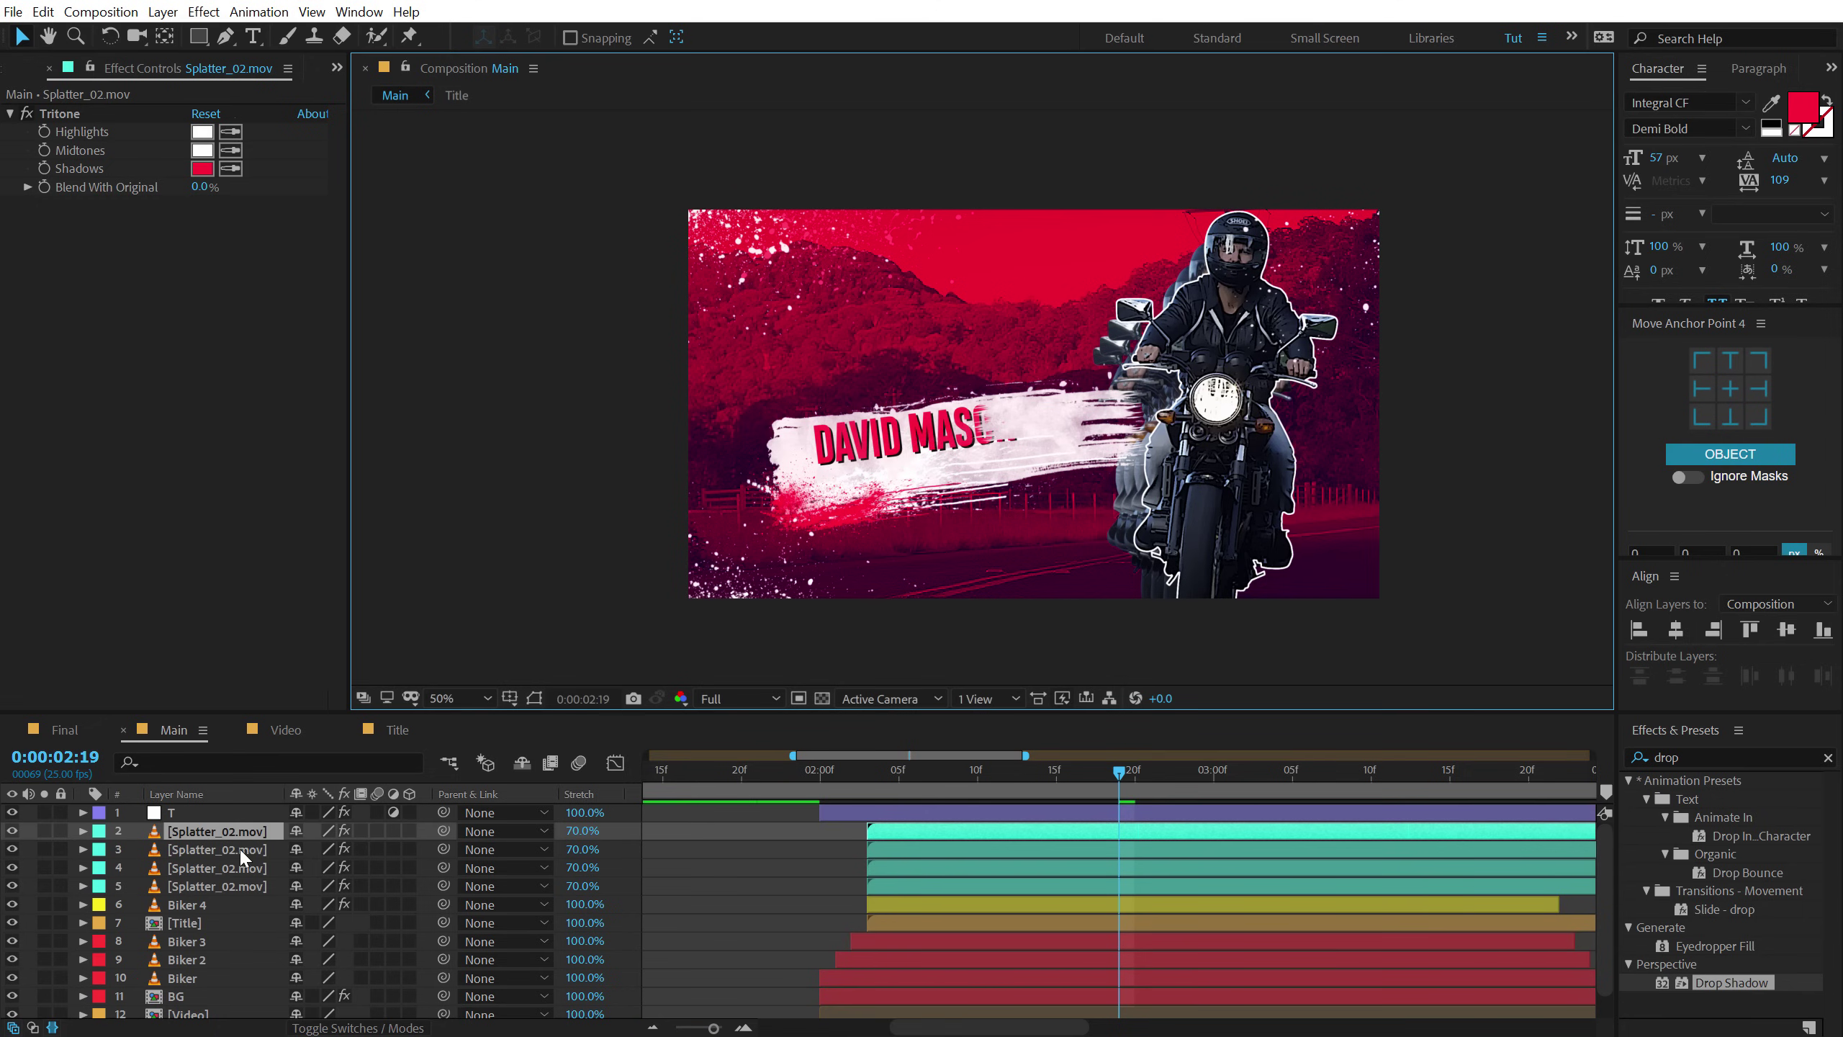
drag(194, 836, 198, 937)
drag(1340, 299, 1111, 373)
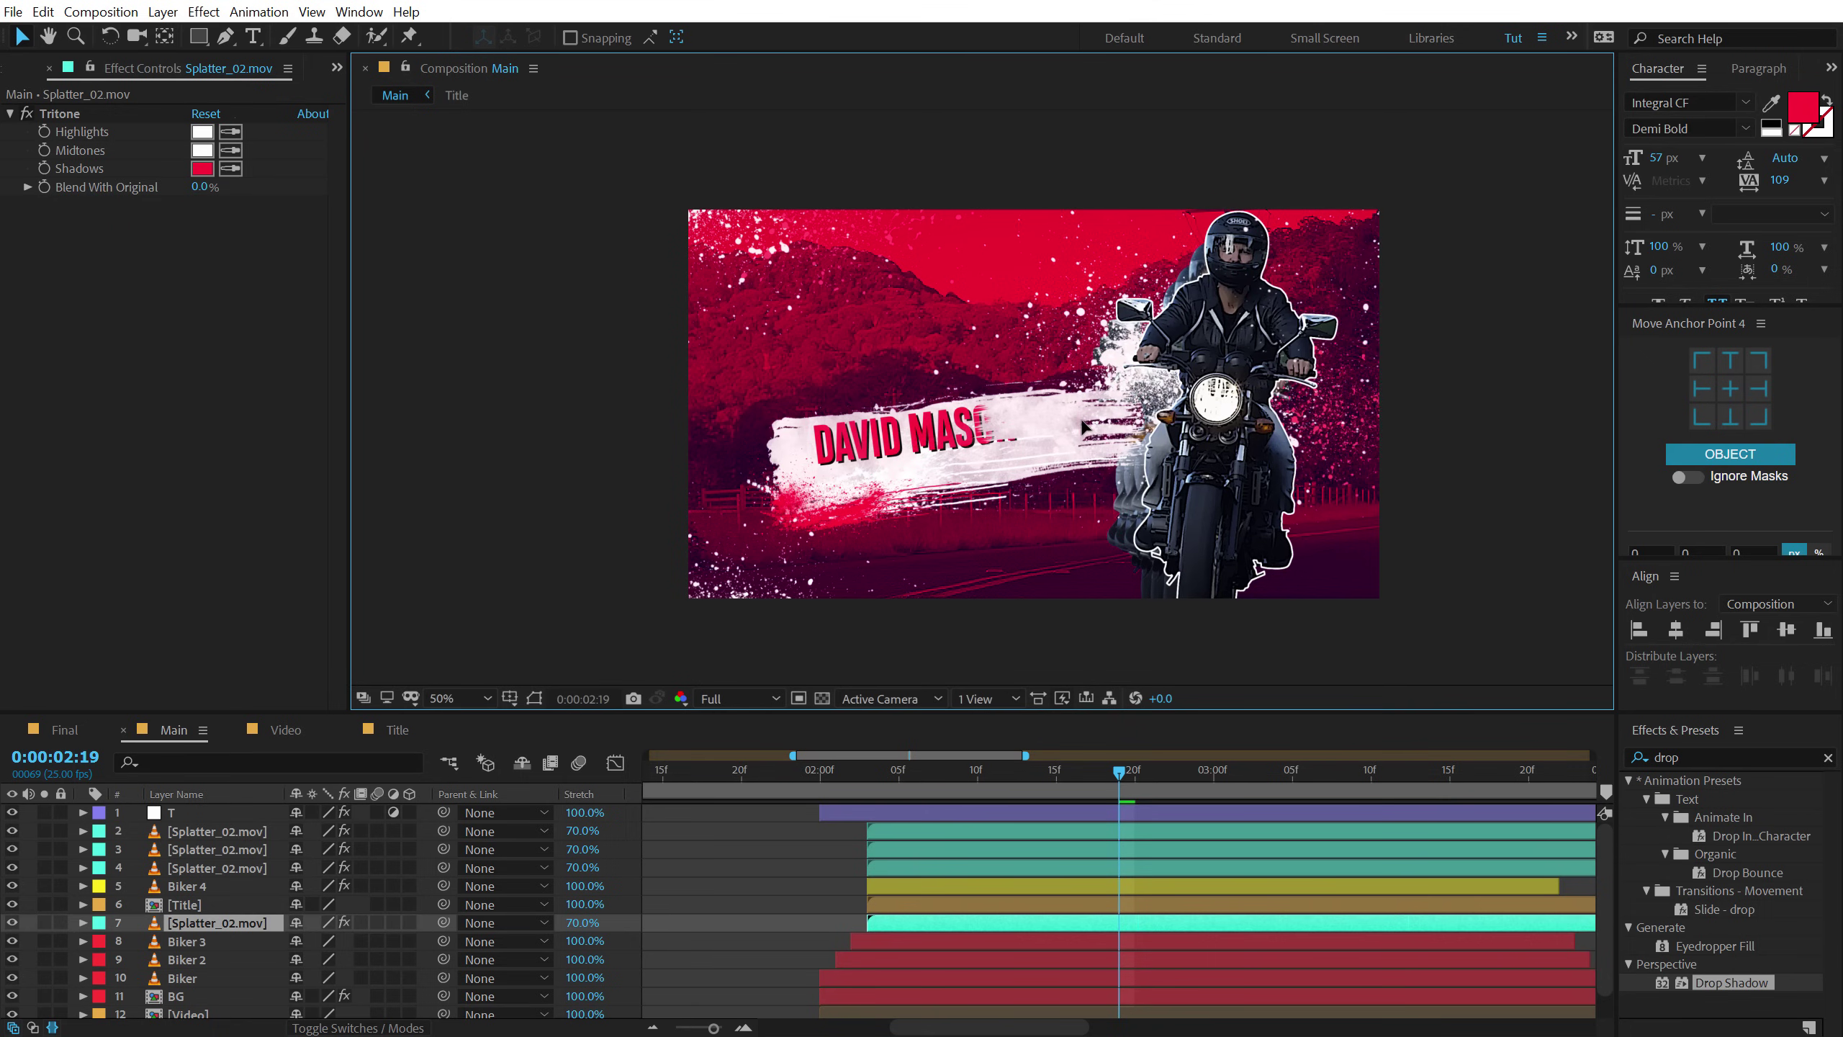
key(r)
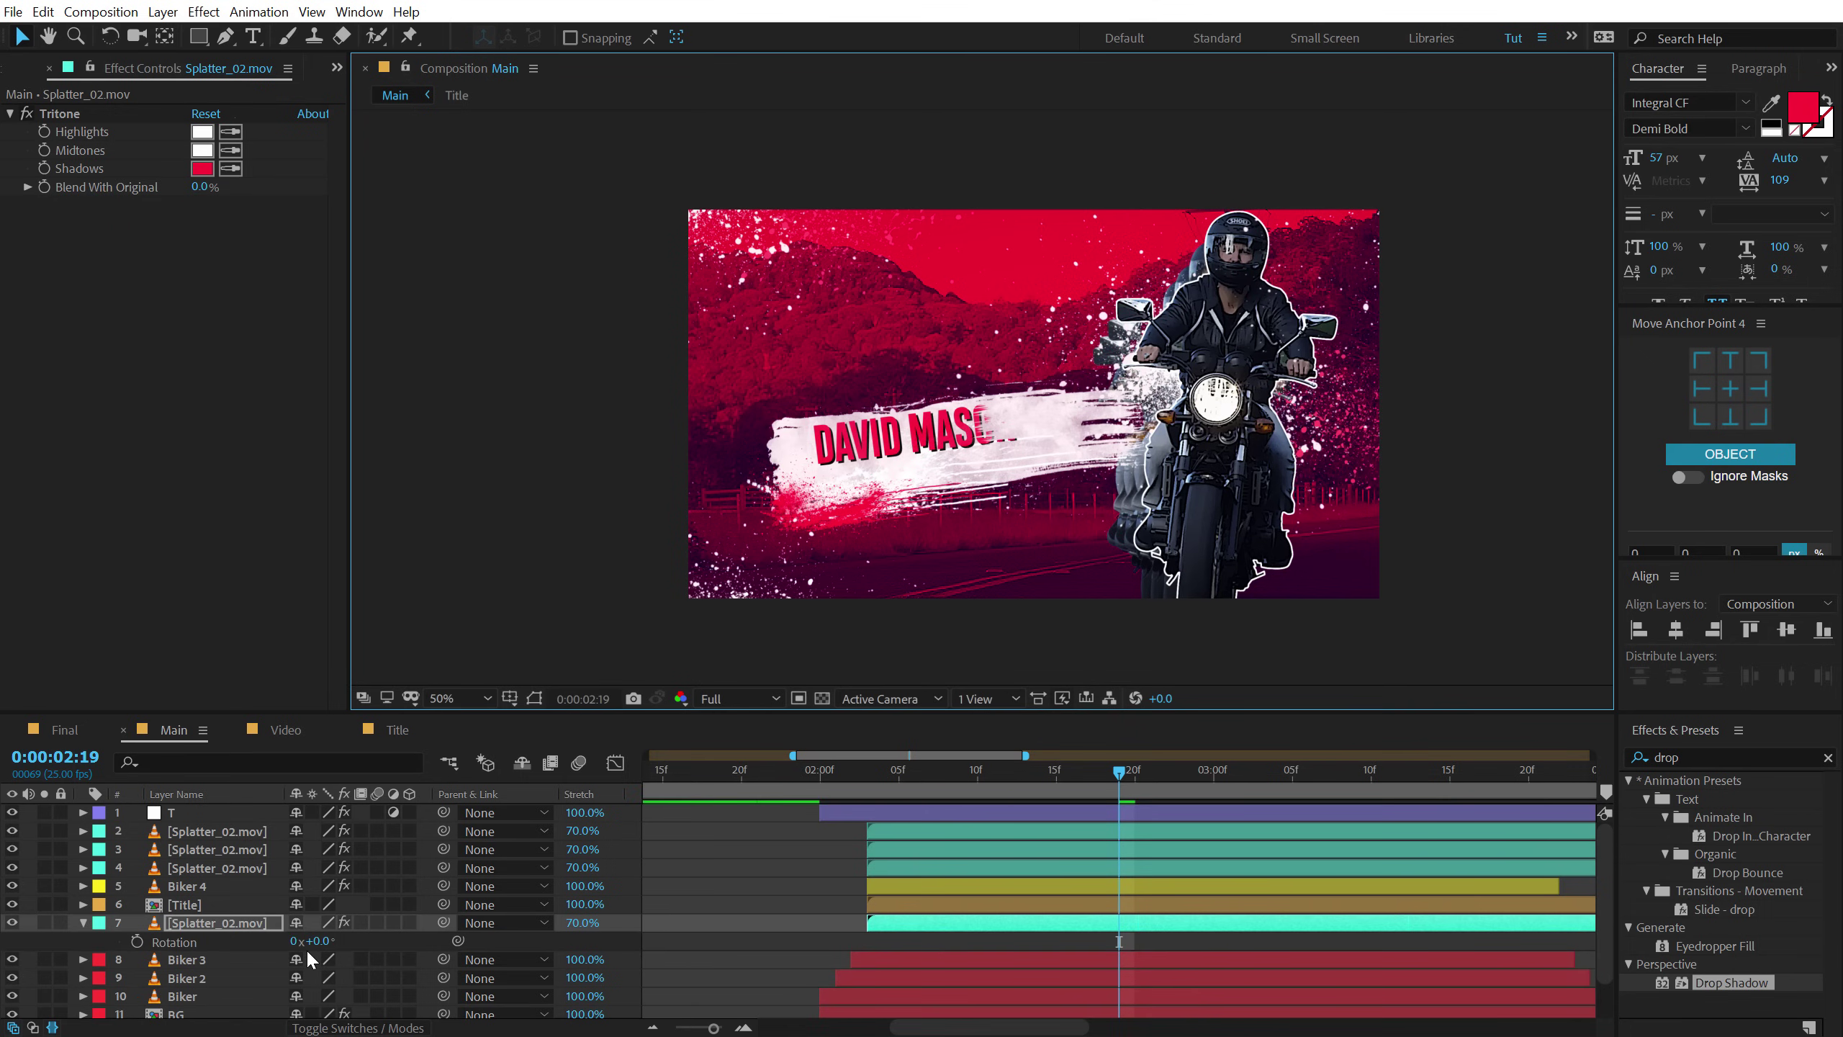
drag(345, 938, 354, 938)
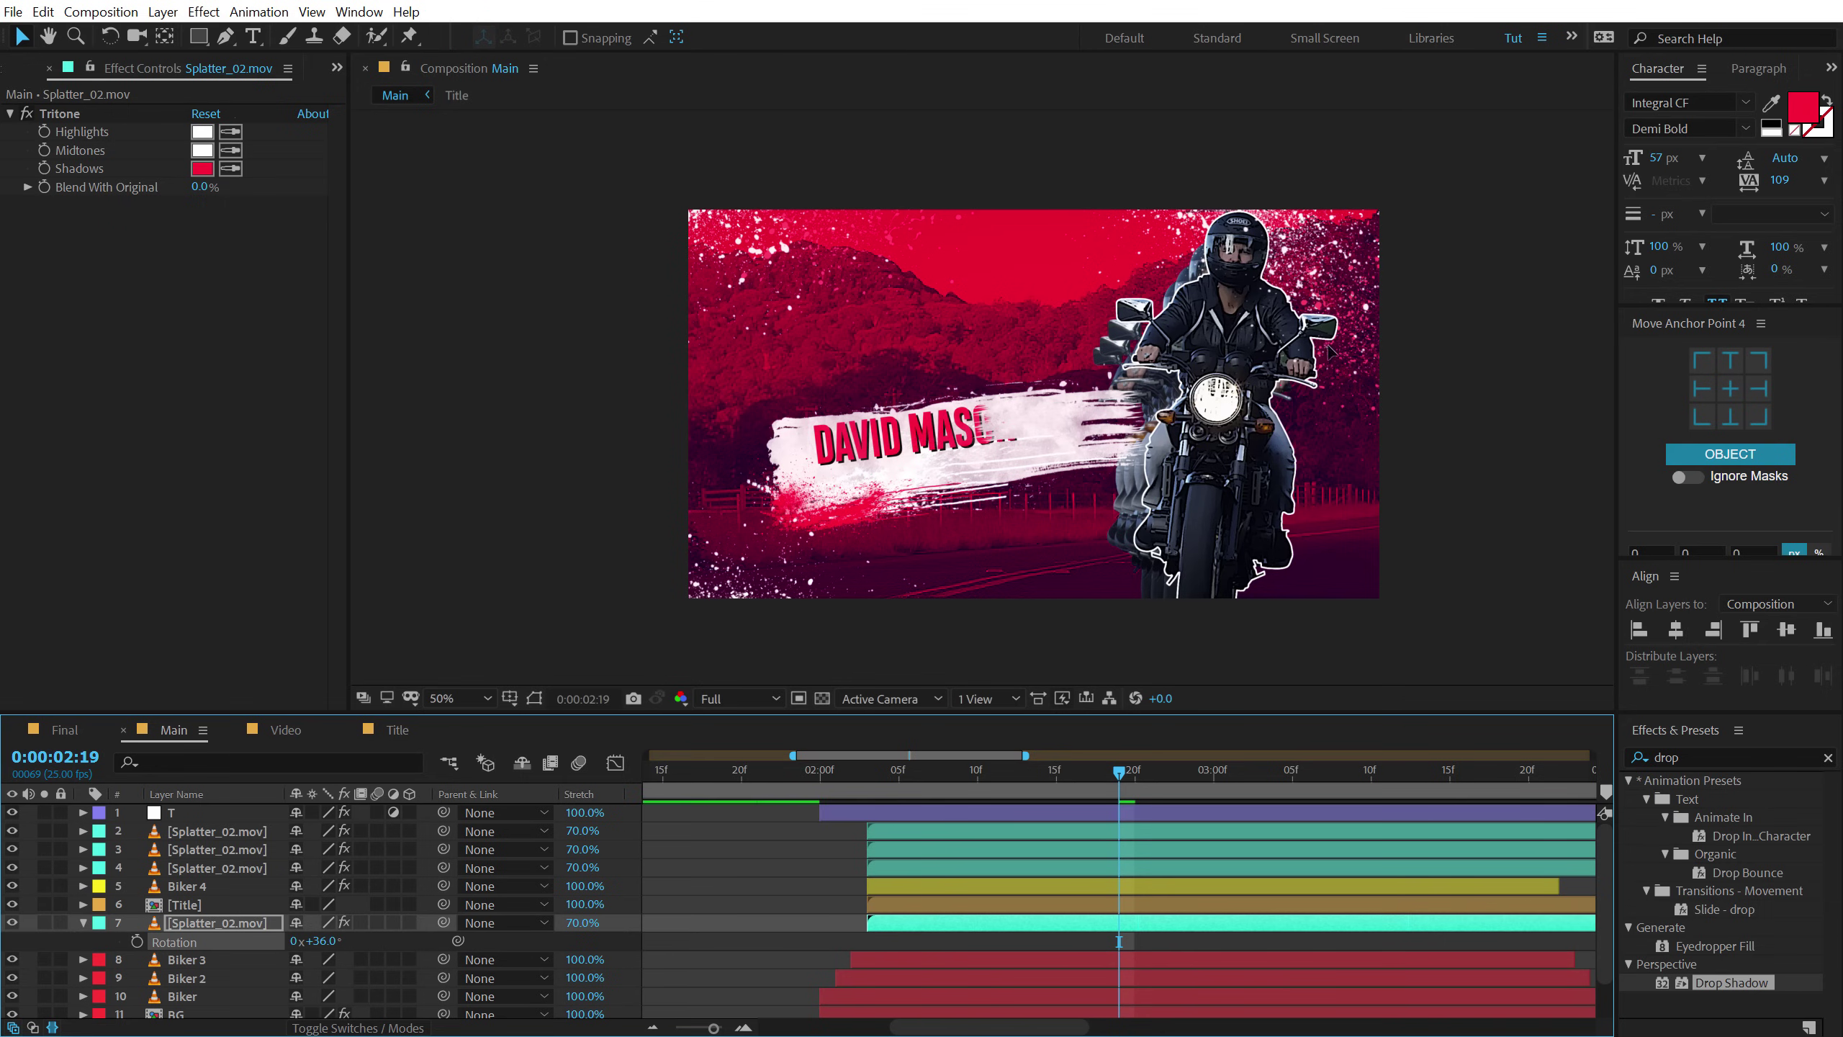
drag(1283, 362, 1290, 420)
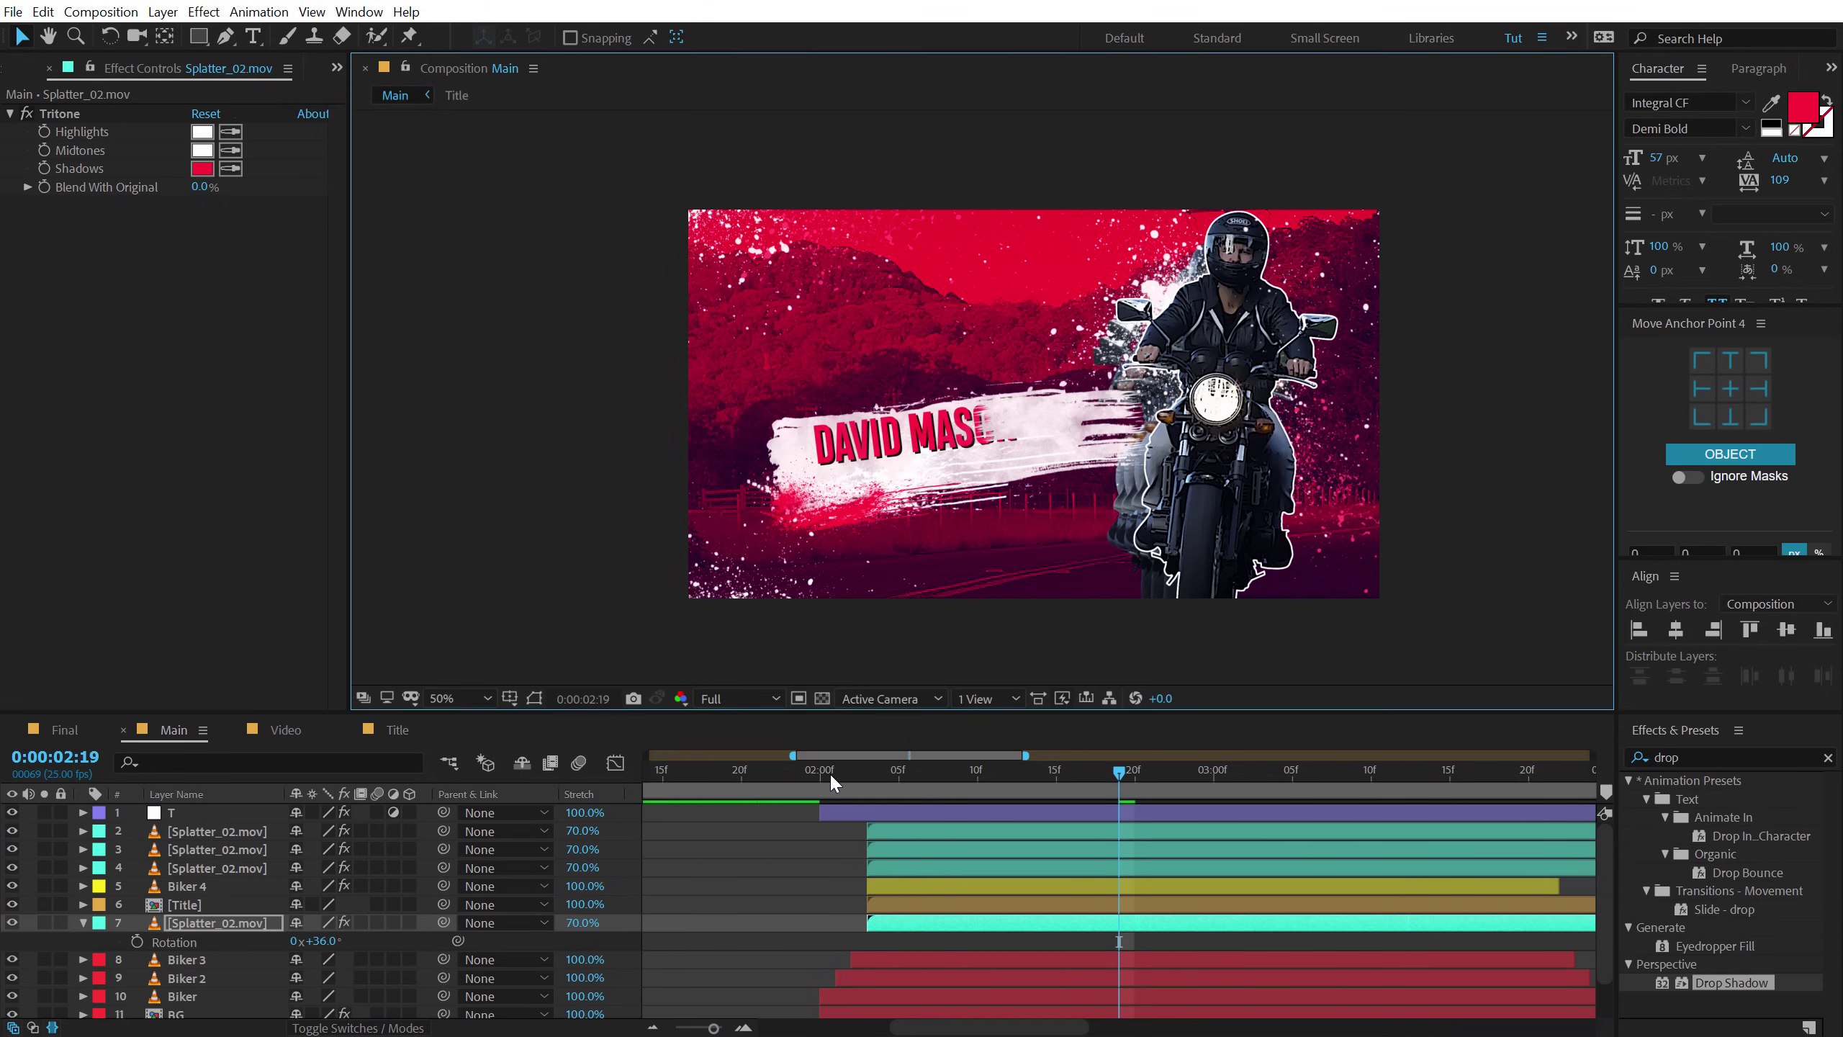
drag(845, 769, 1270, 795)
key(minus)
key(minus)
drag(945, 775, 1093, 757)
Fade all four splatter layers from 100% to 0% opacity over two frames and trim them there.
click(213, 833)
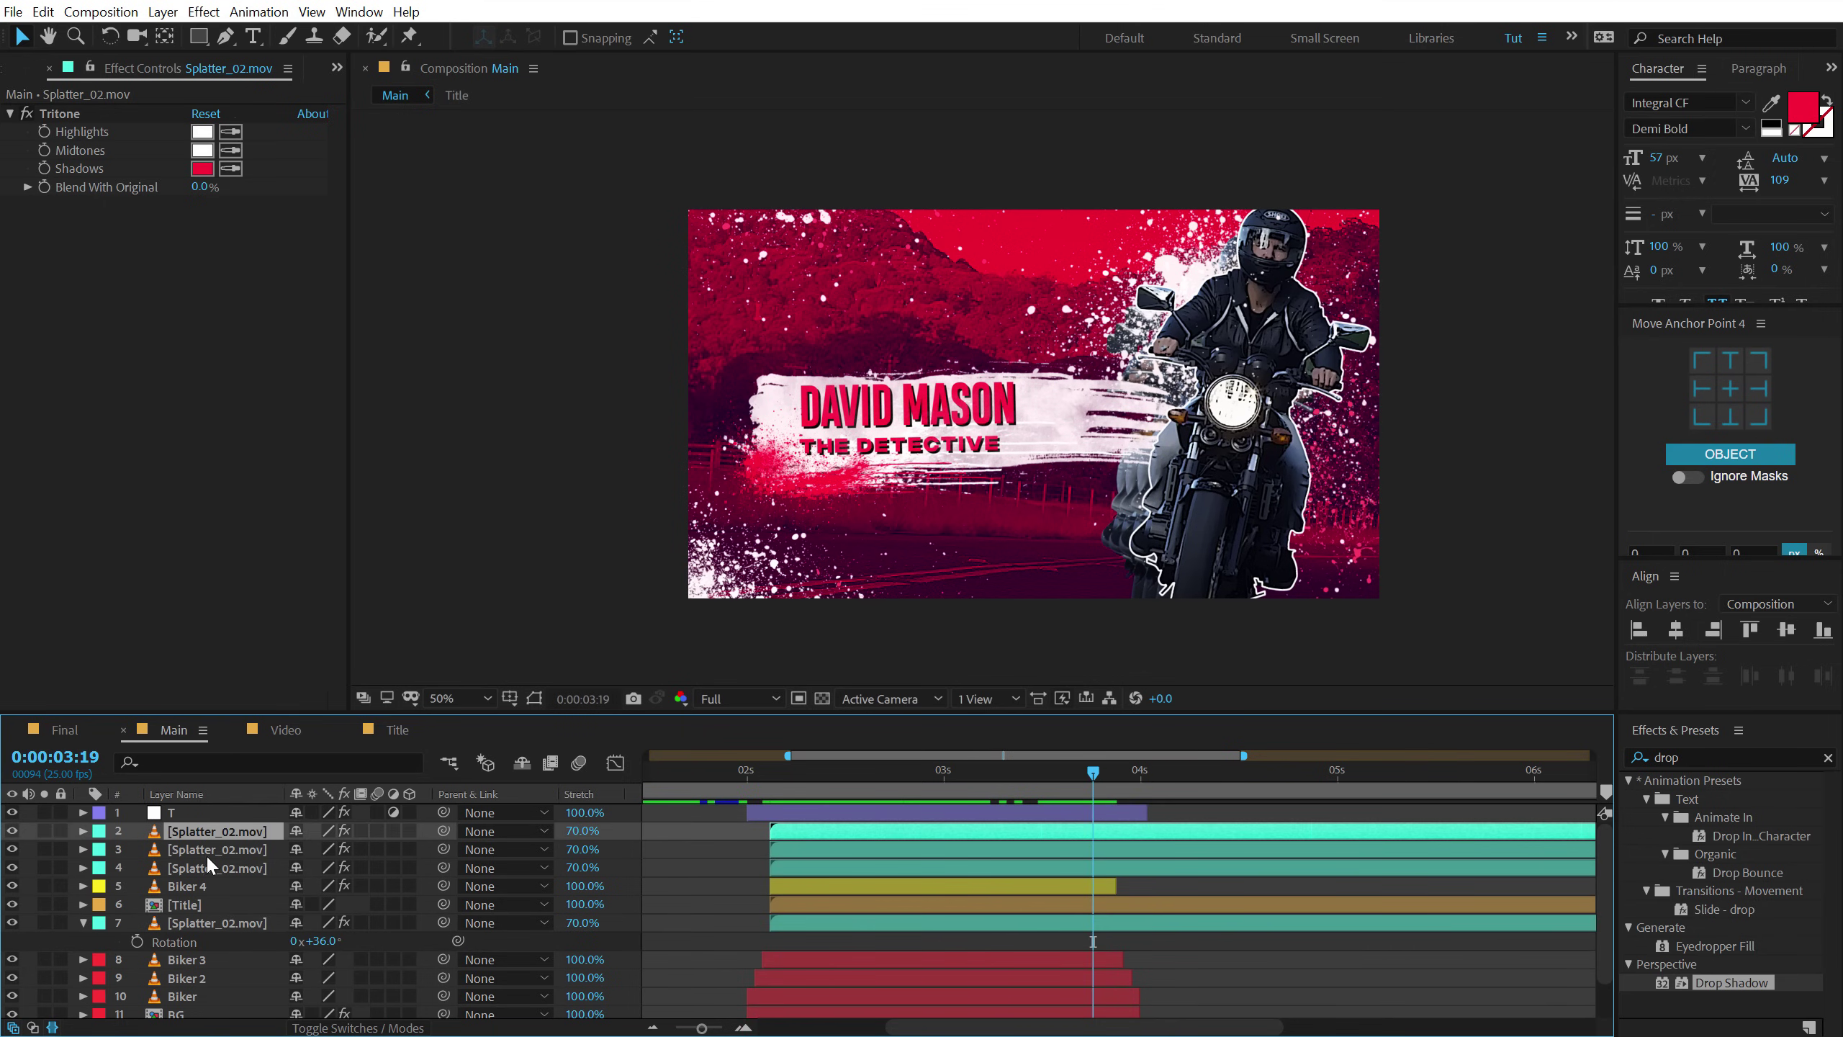
shift+click(196, 865)
ctrl+click(188, 923)
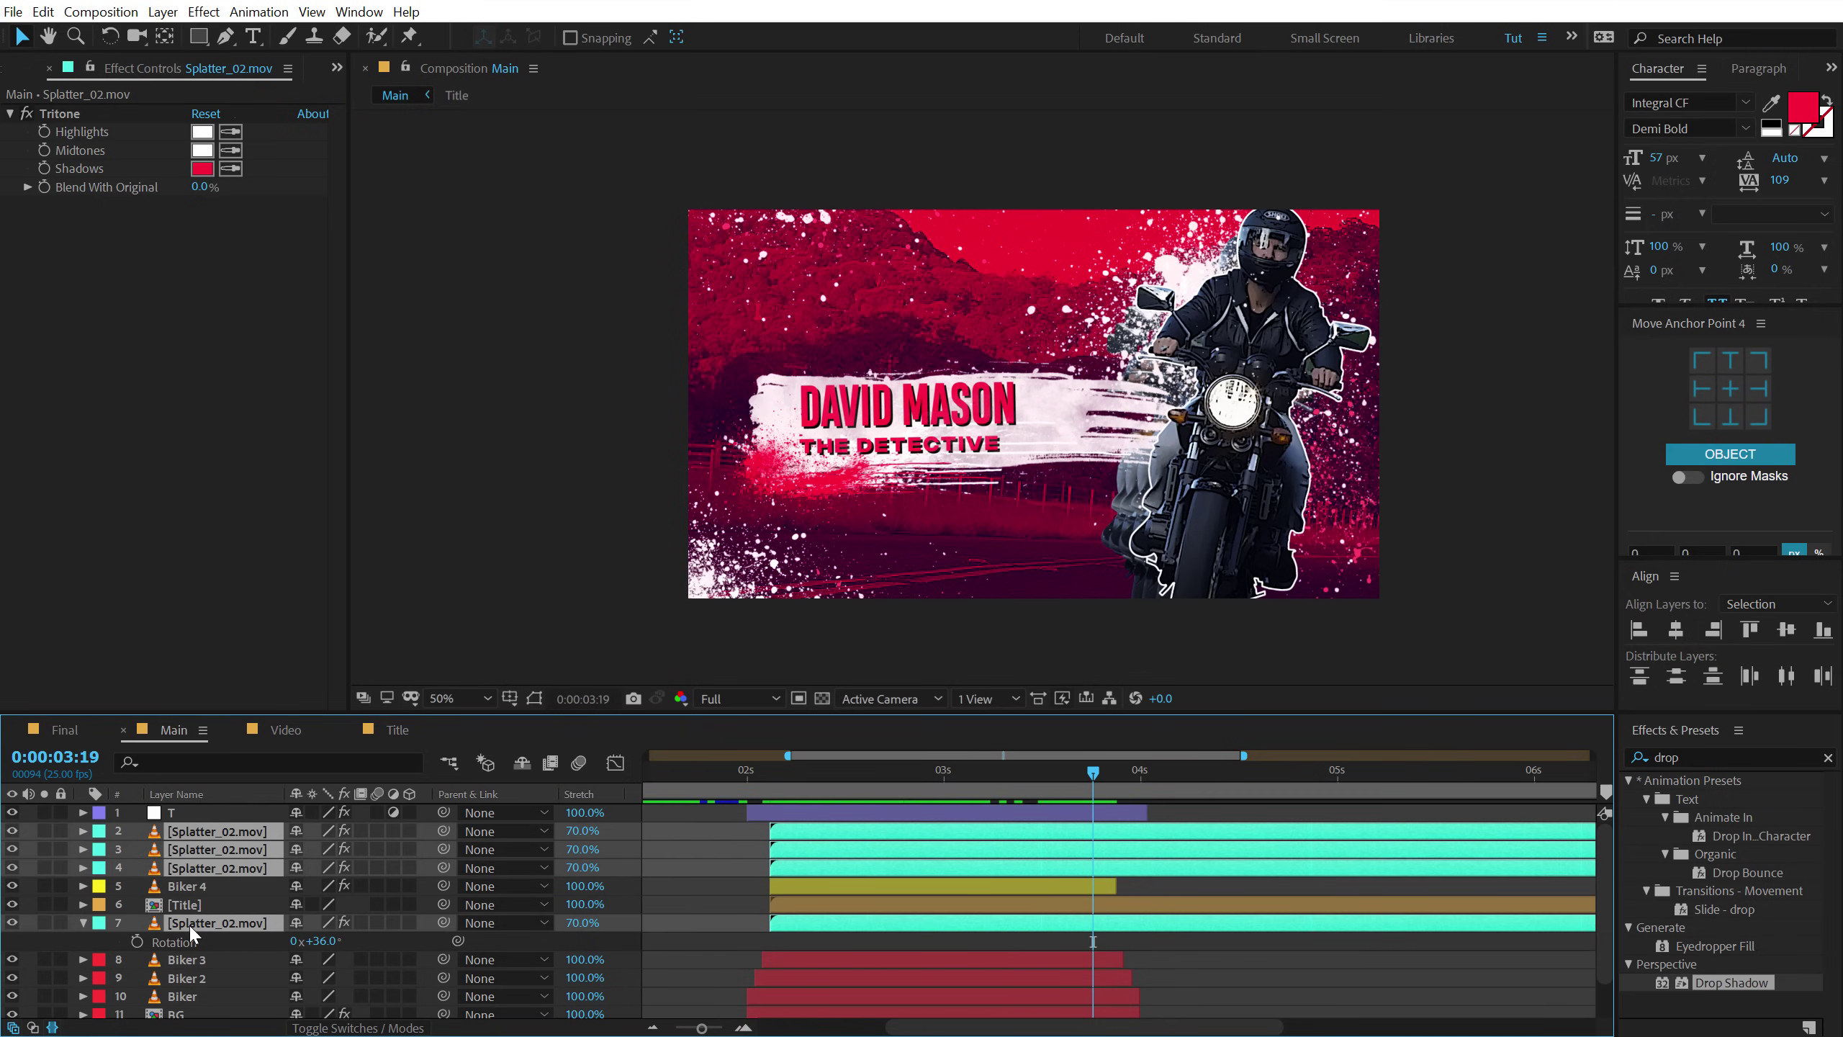
key(t)
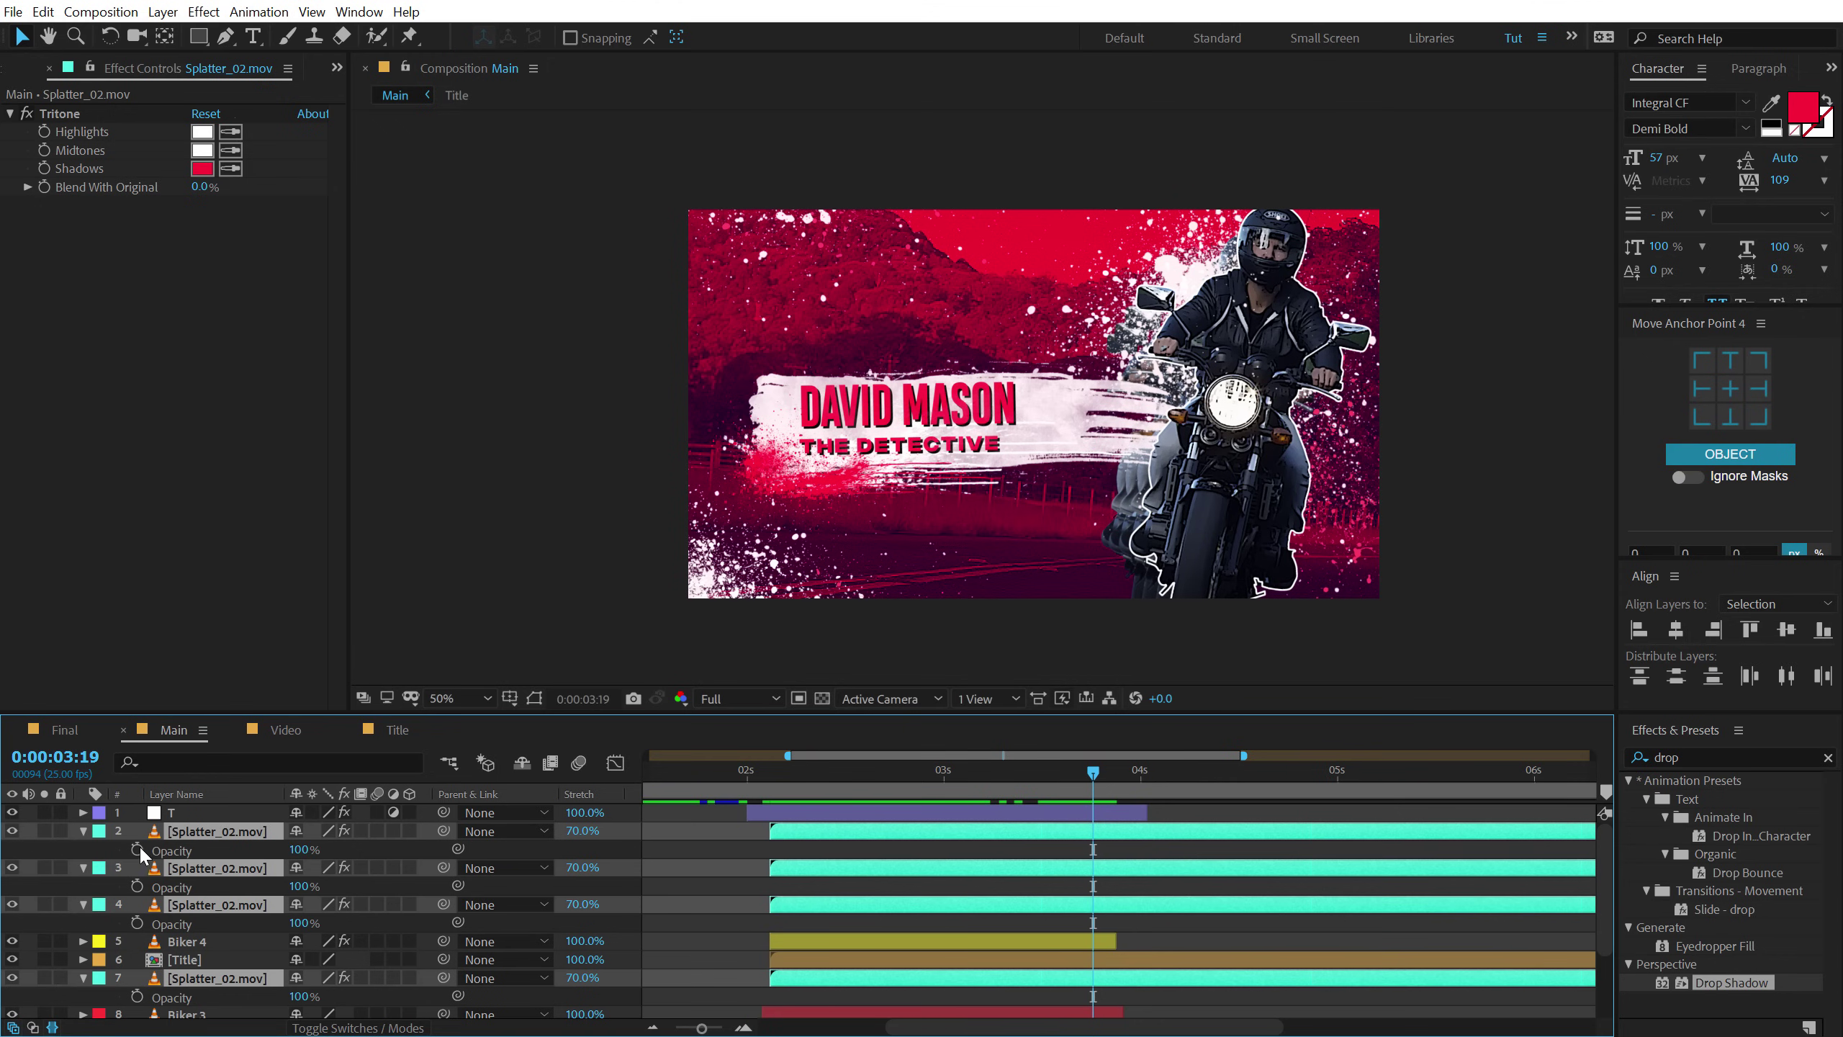
click(136, 849)
drag(1093, 780, 1109, 774)
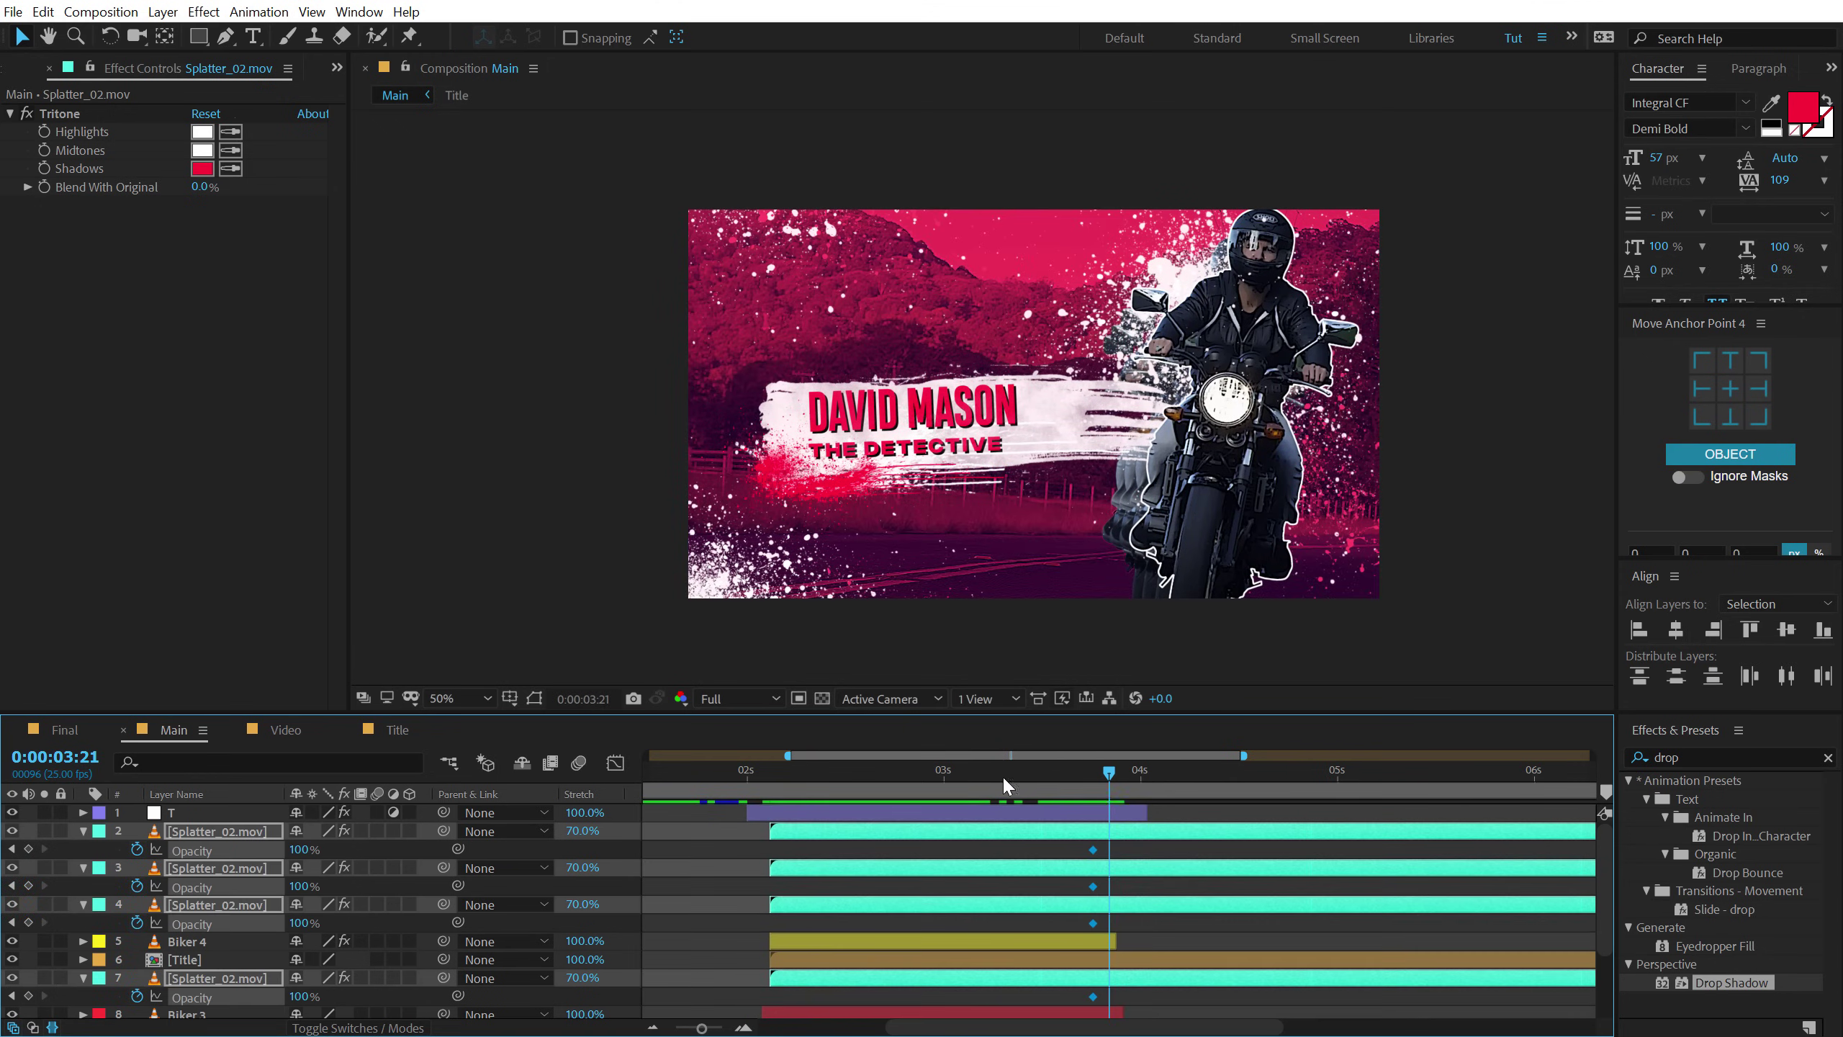
drag(298, 848, 86, 865)
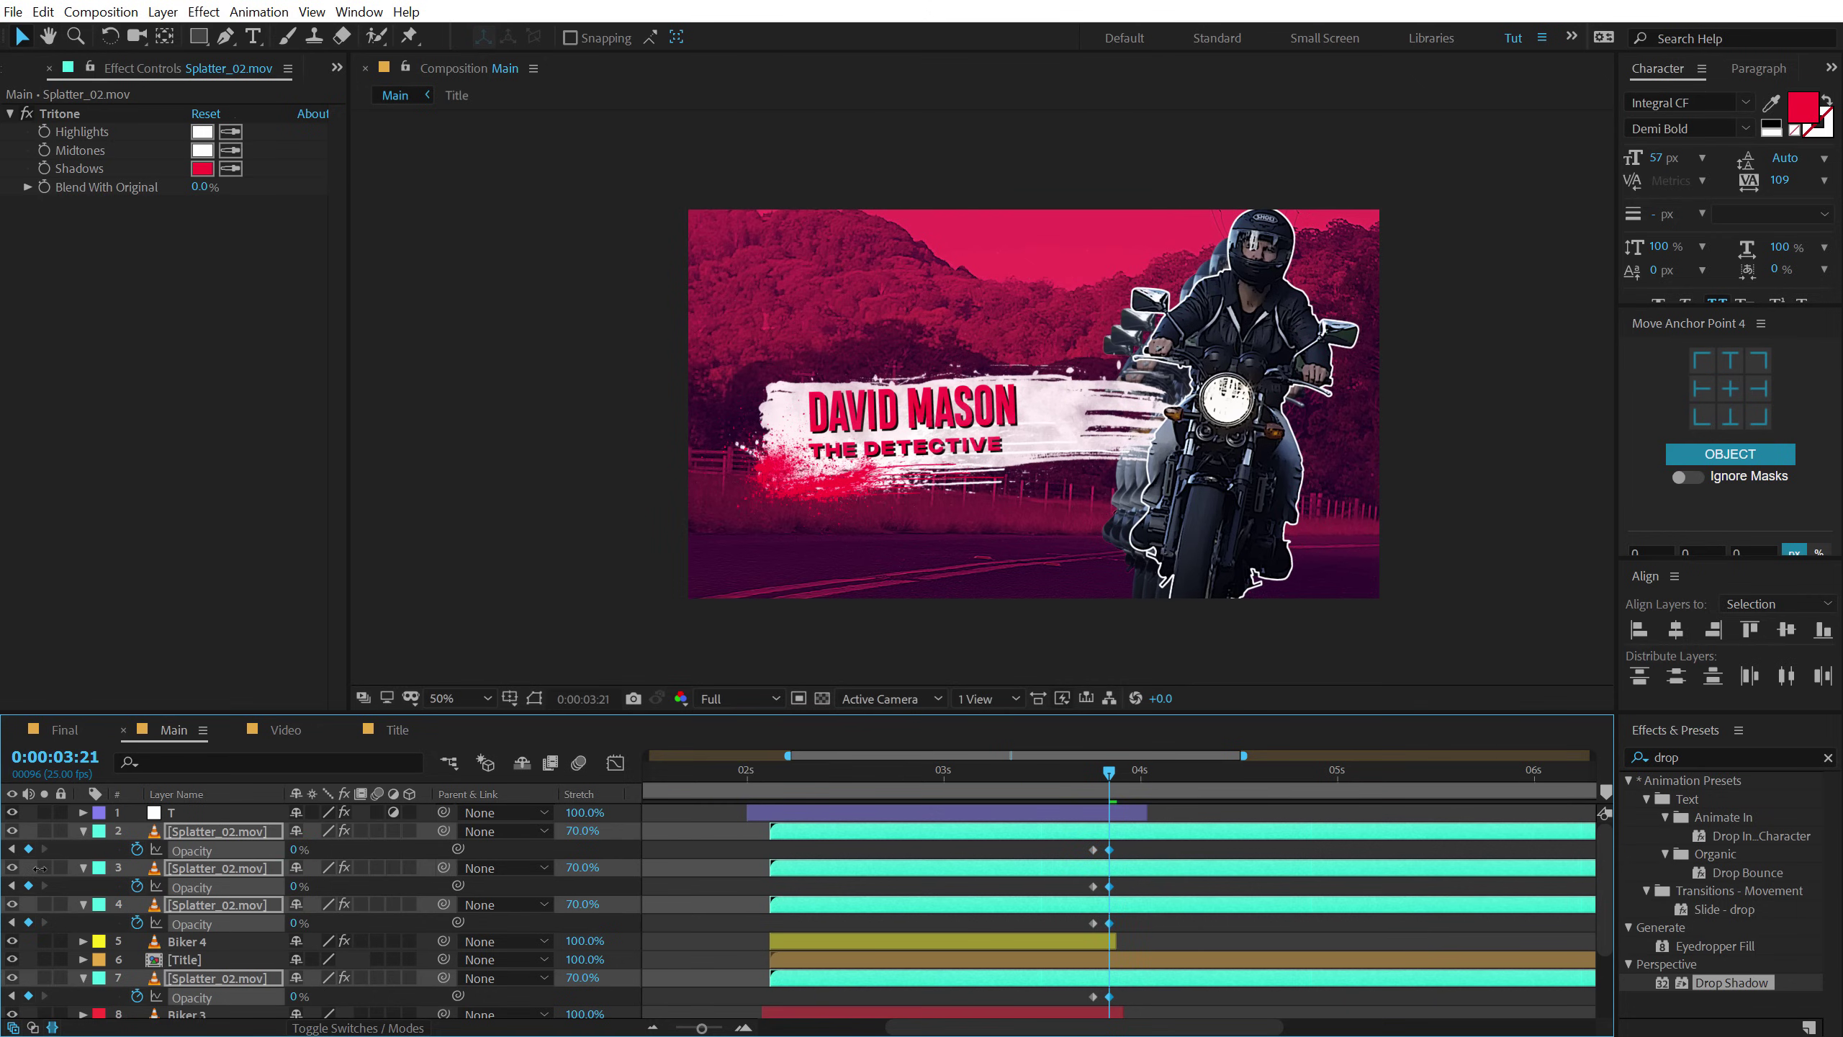
key(alt+bracketright)
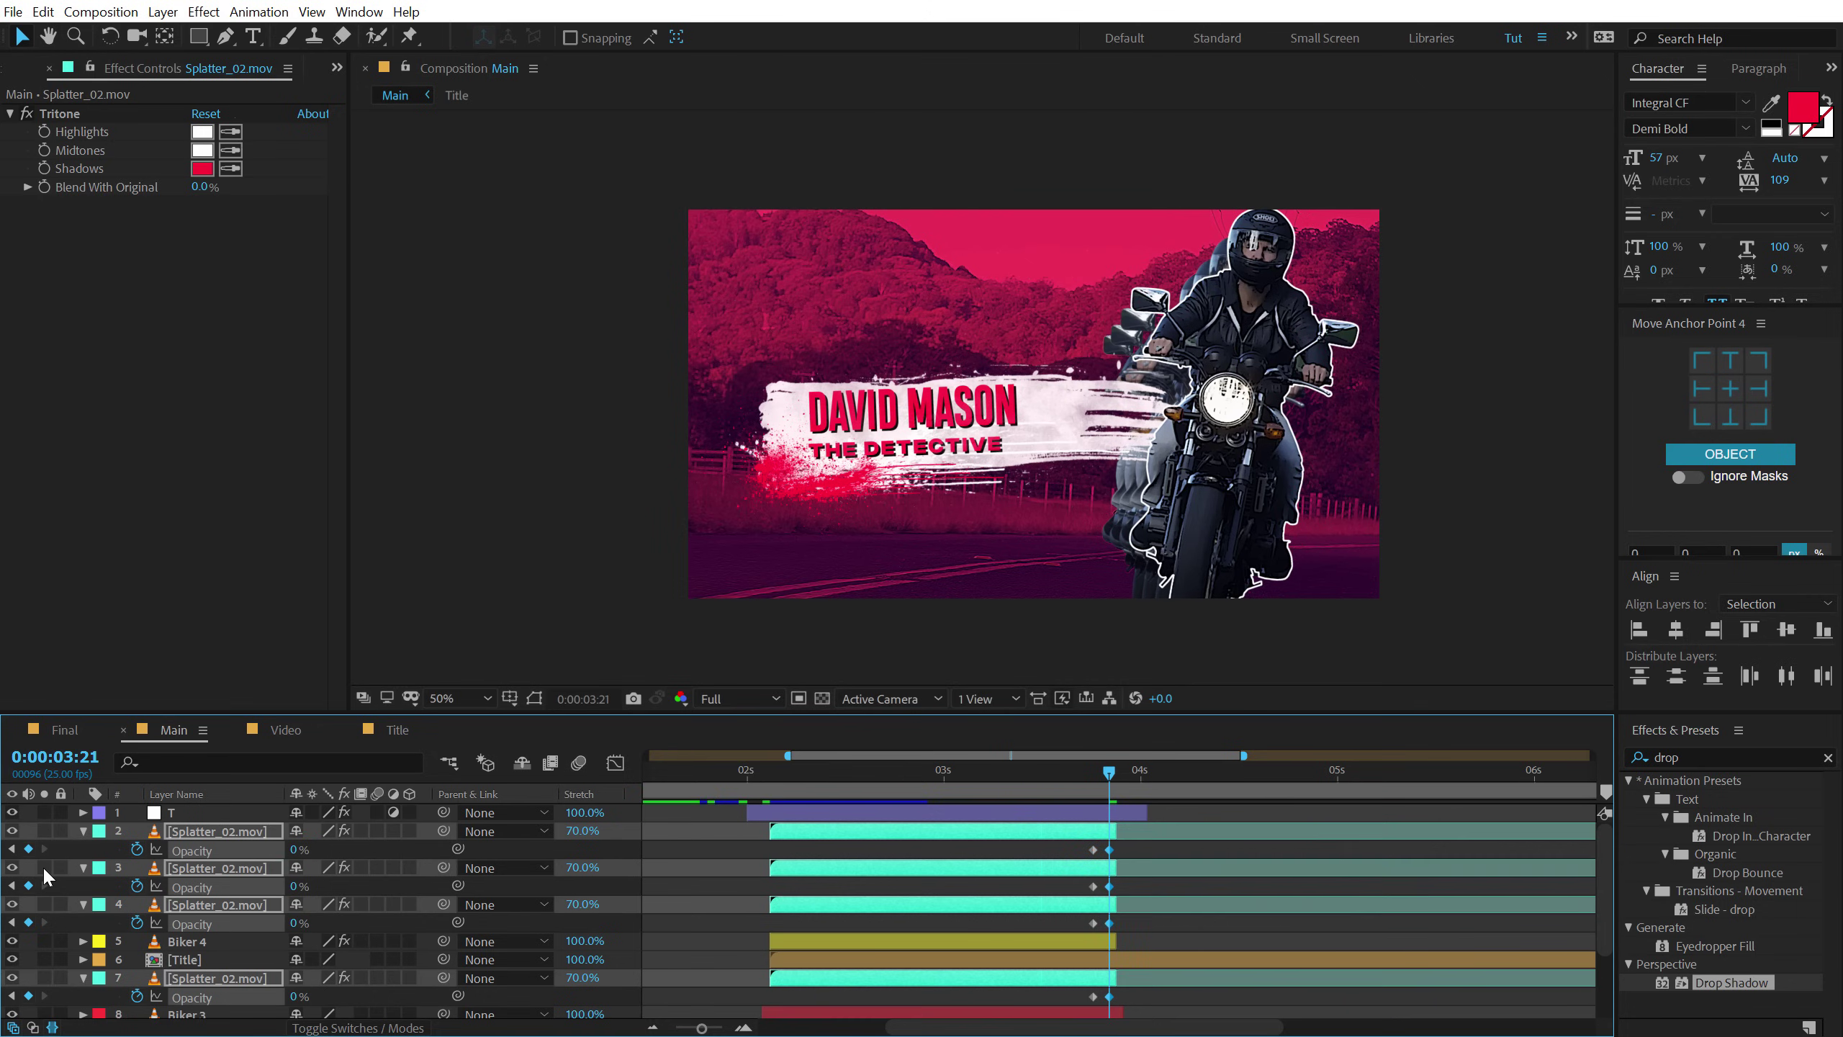
Collapse all layer properties and find where the Title layer's animation finishes.
key(ctrl+a)
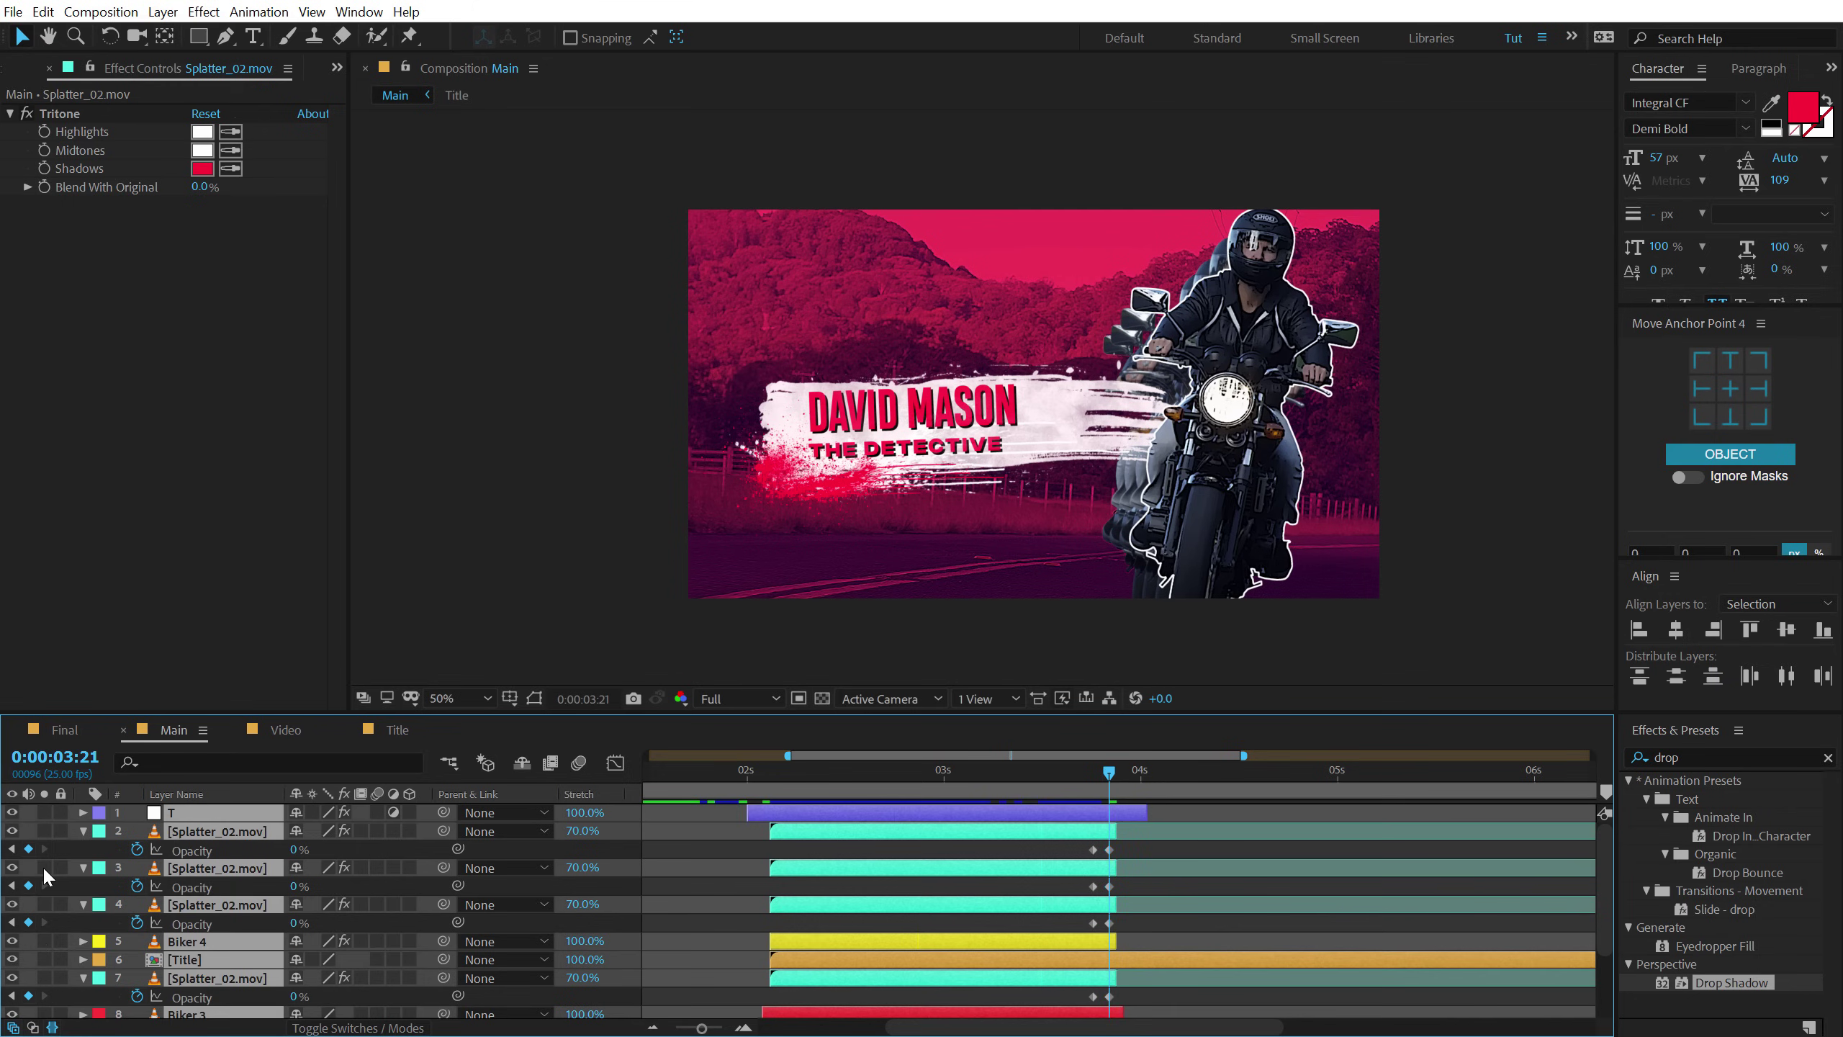
key(u)
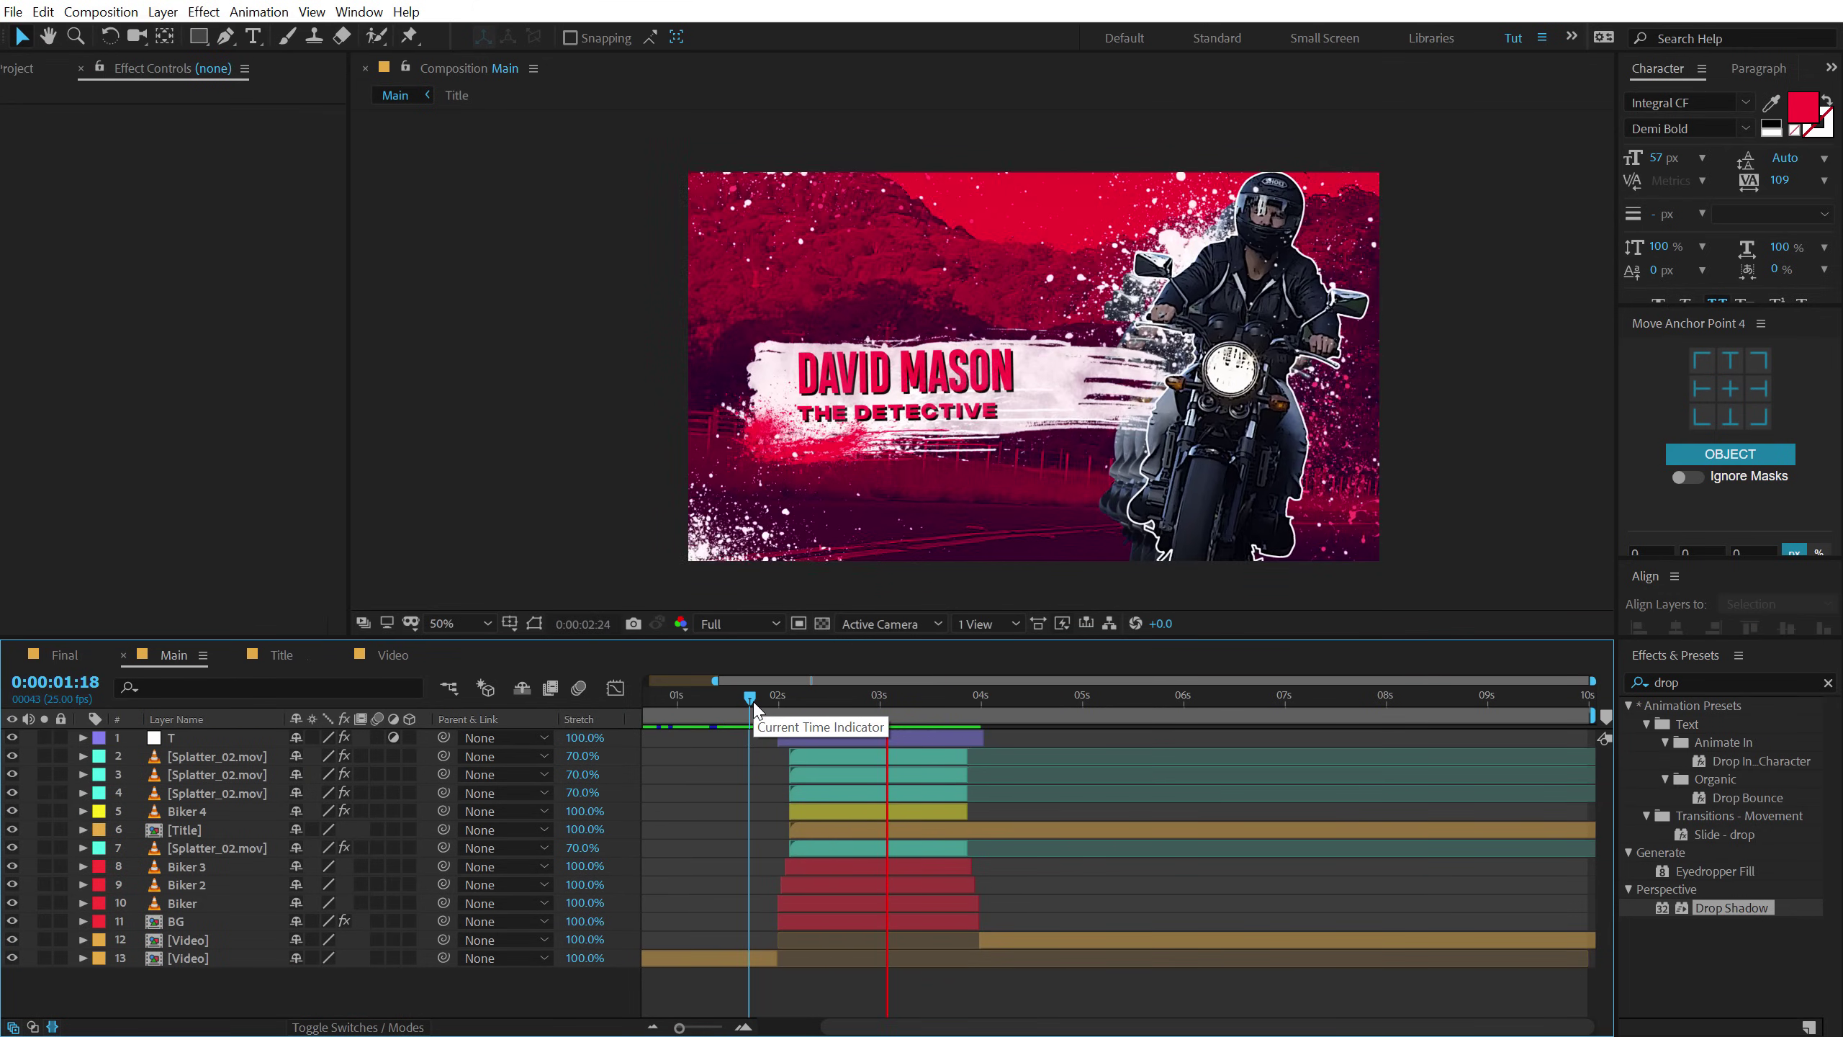
drag(752, 701, 930, 735)
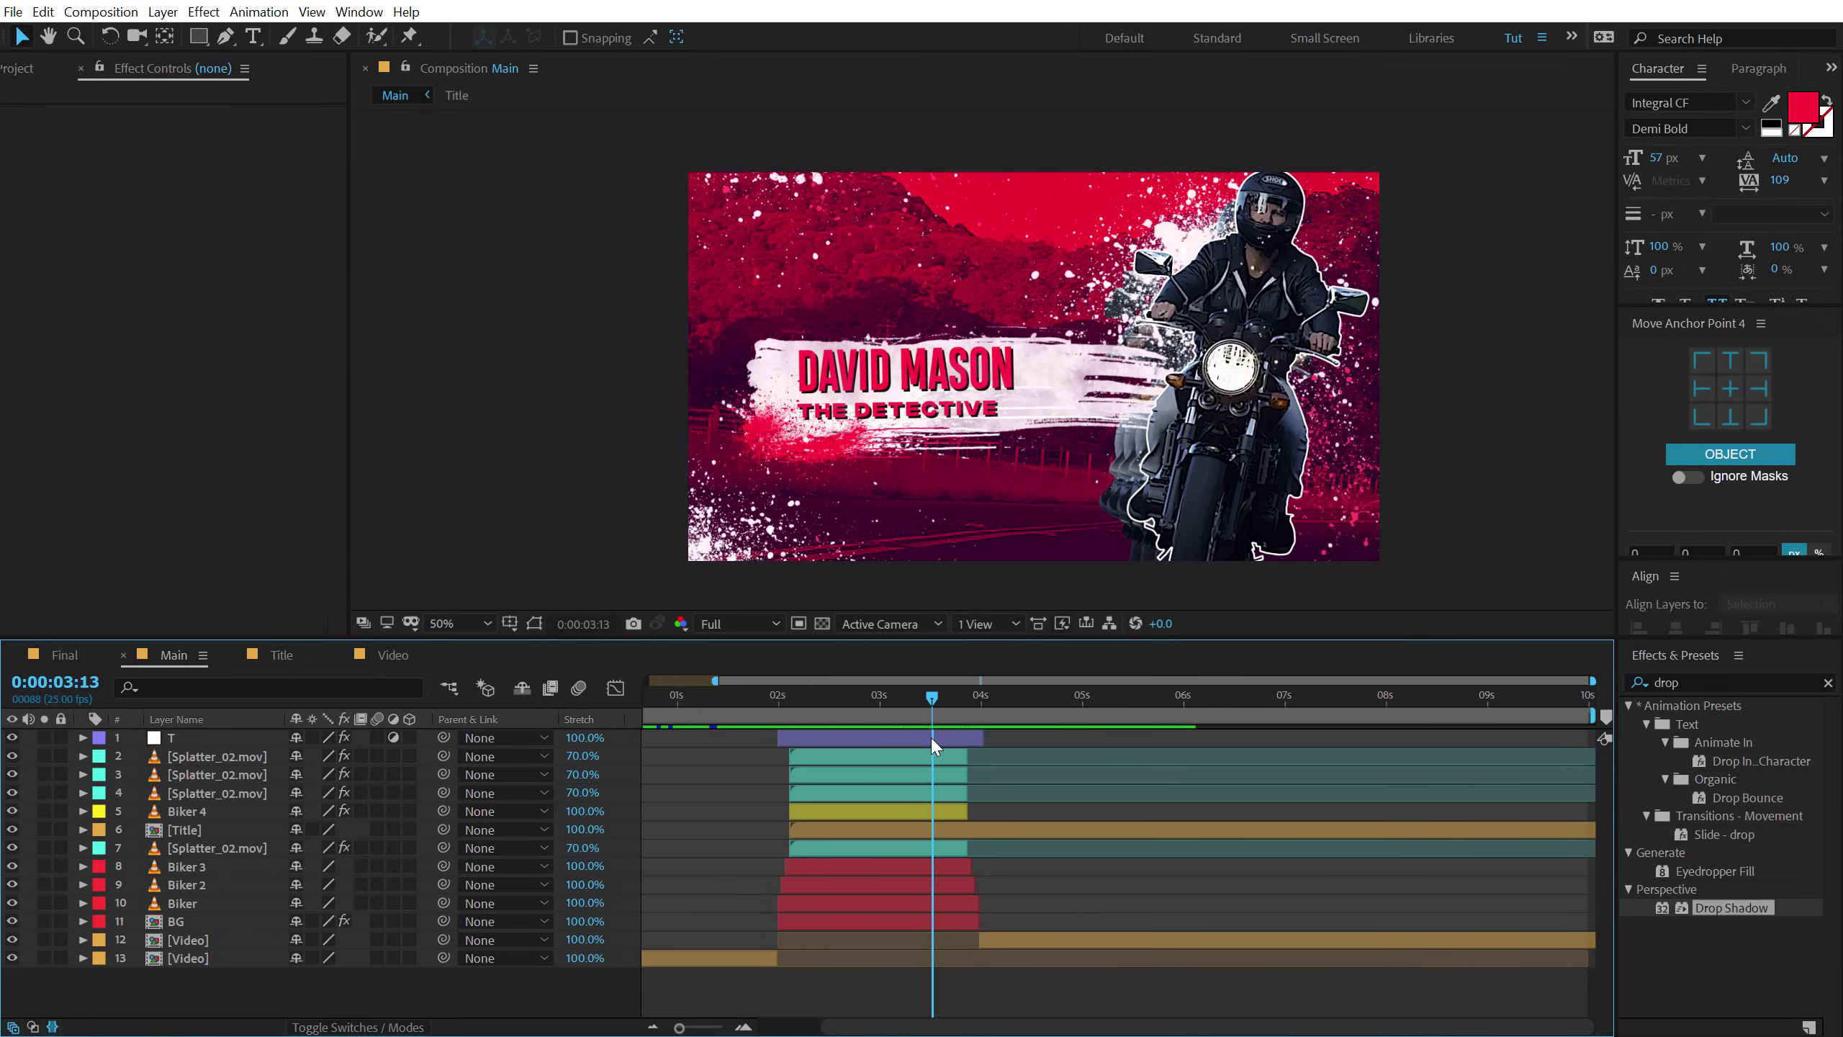
key(equal)
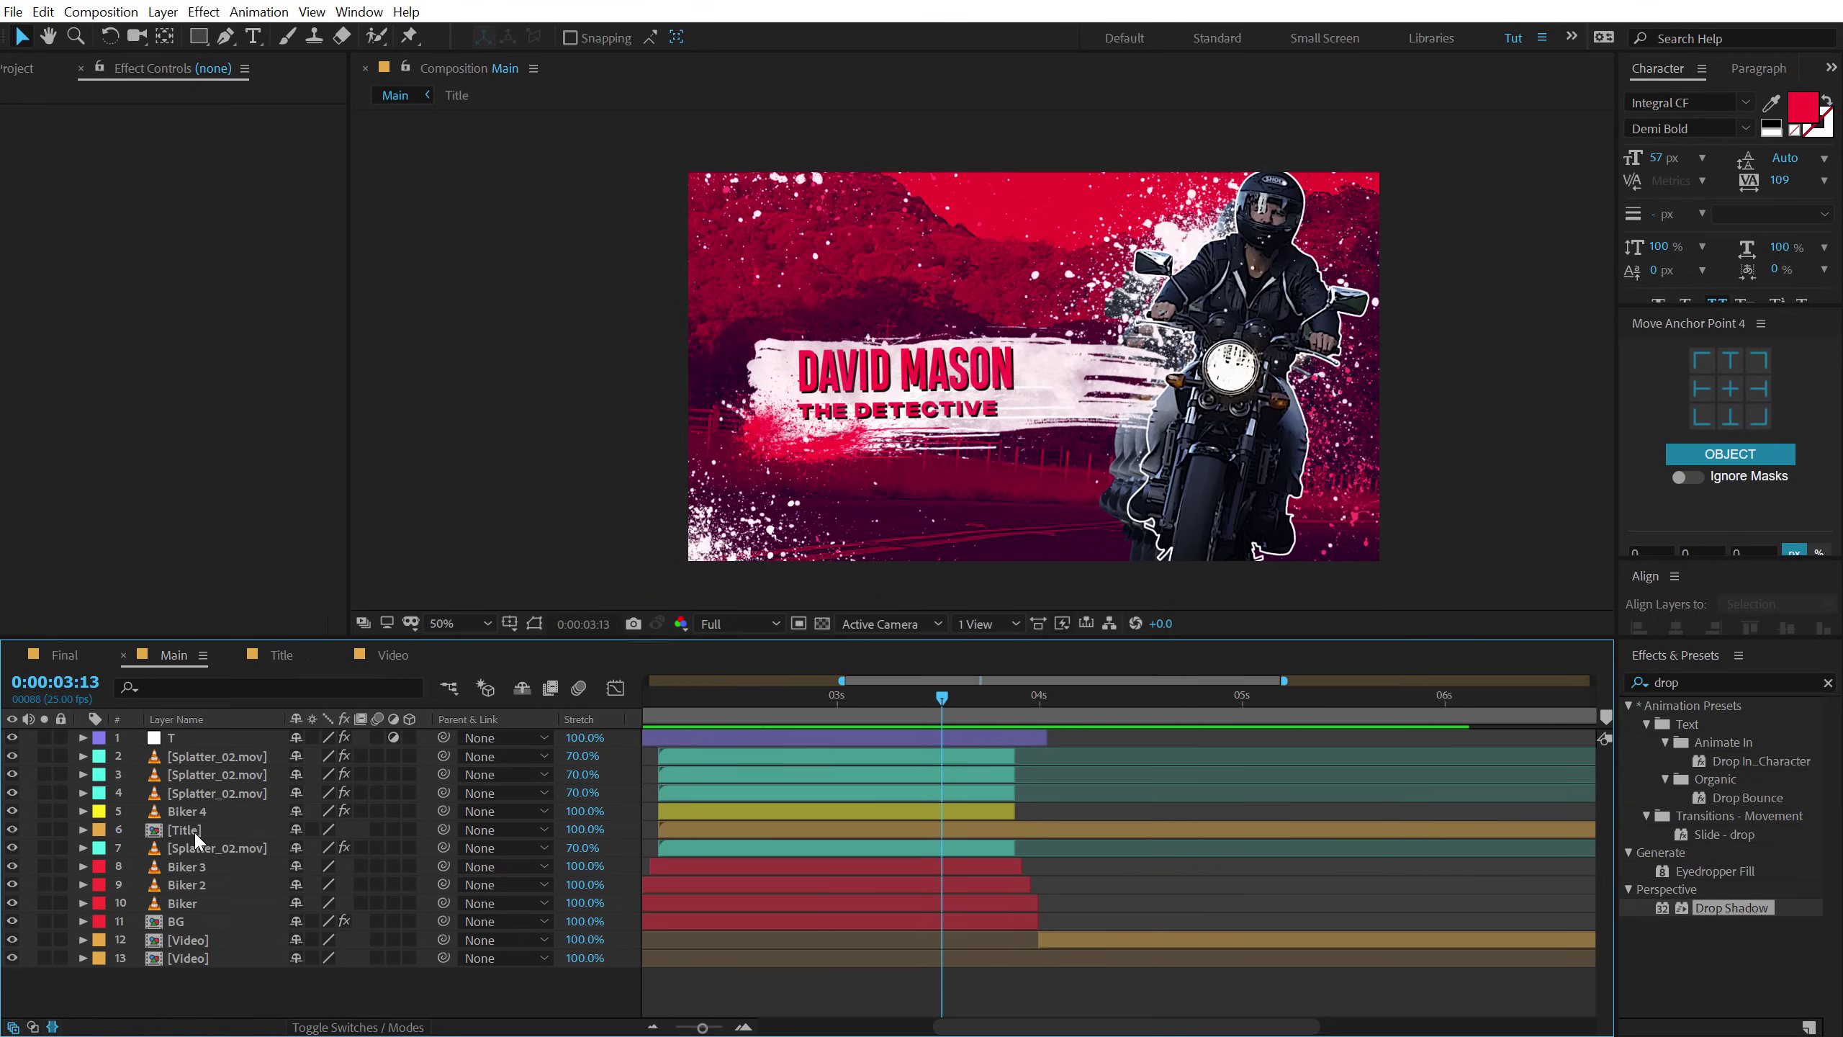
click(193, 830)
drag(936, 697, 936, 735)
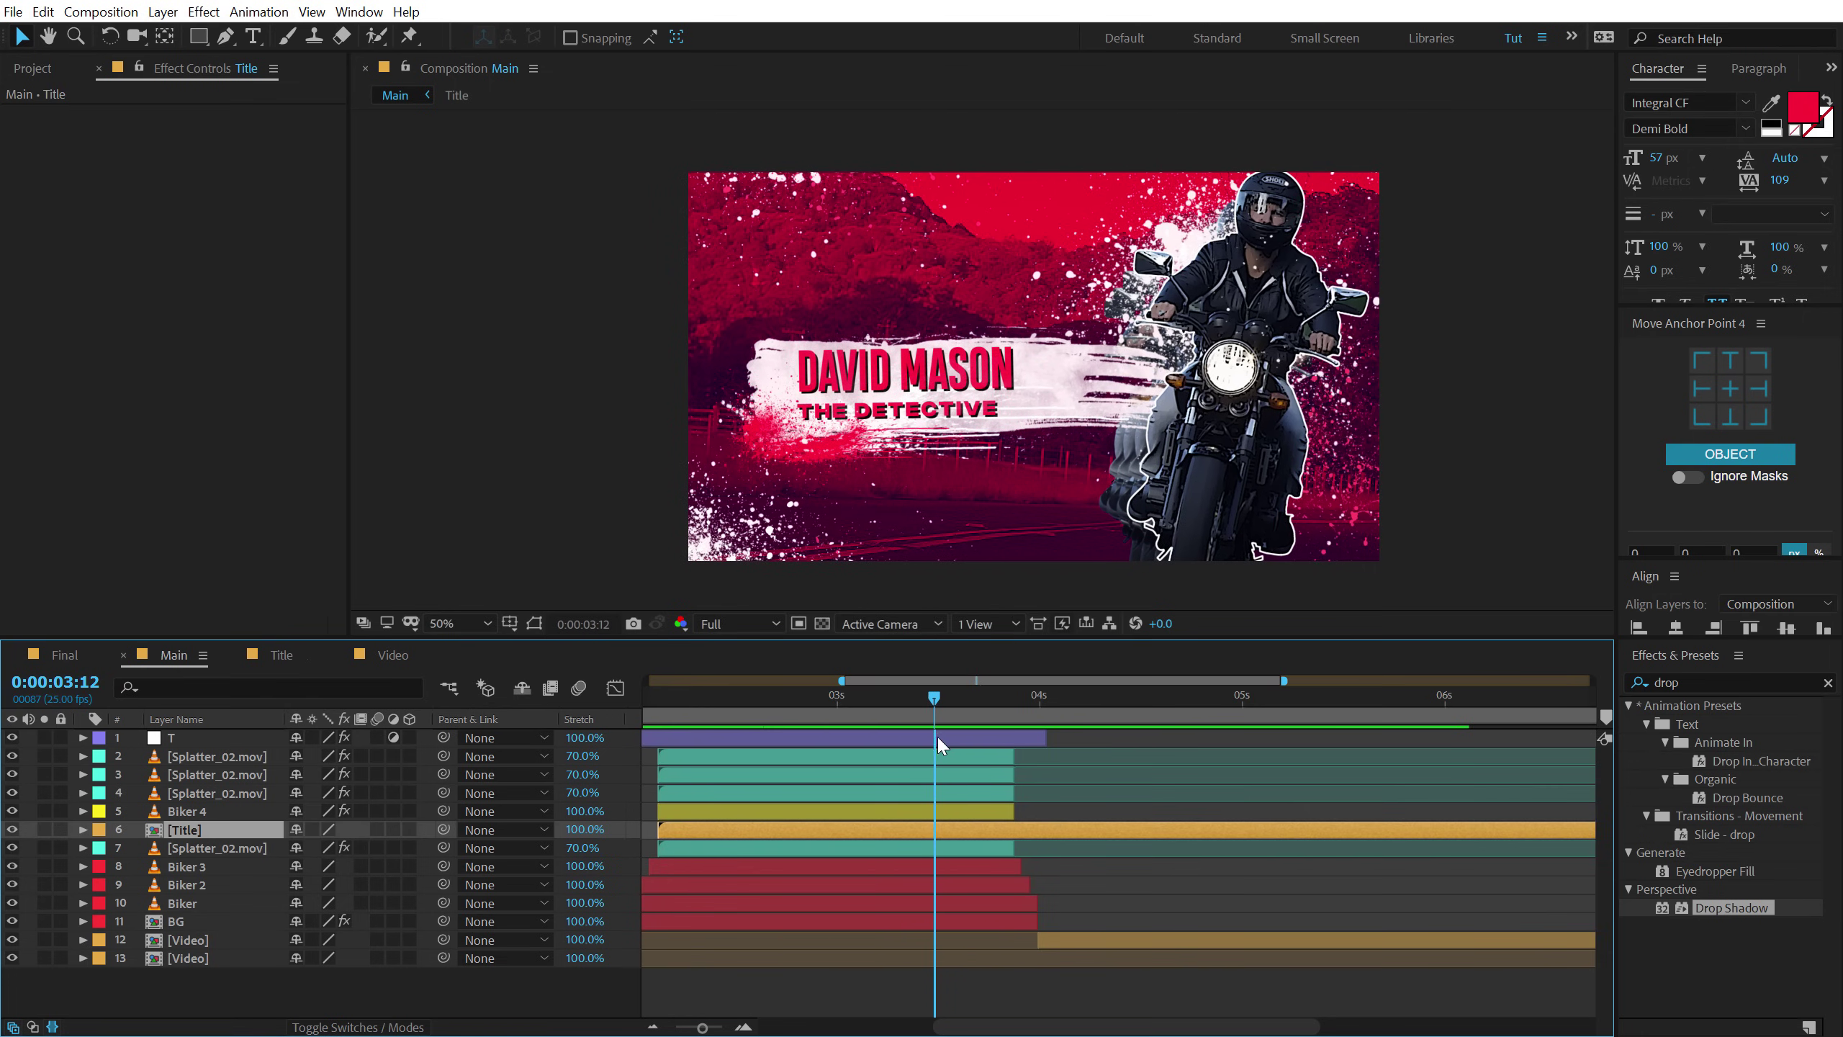
Enable time remapping on Title, keyframe 3:13, set 0:00:00:00 at 3:21, and end the layer there.
right_click(959, 829)
mouse_move(1102, 425)
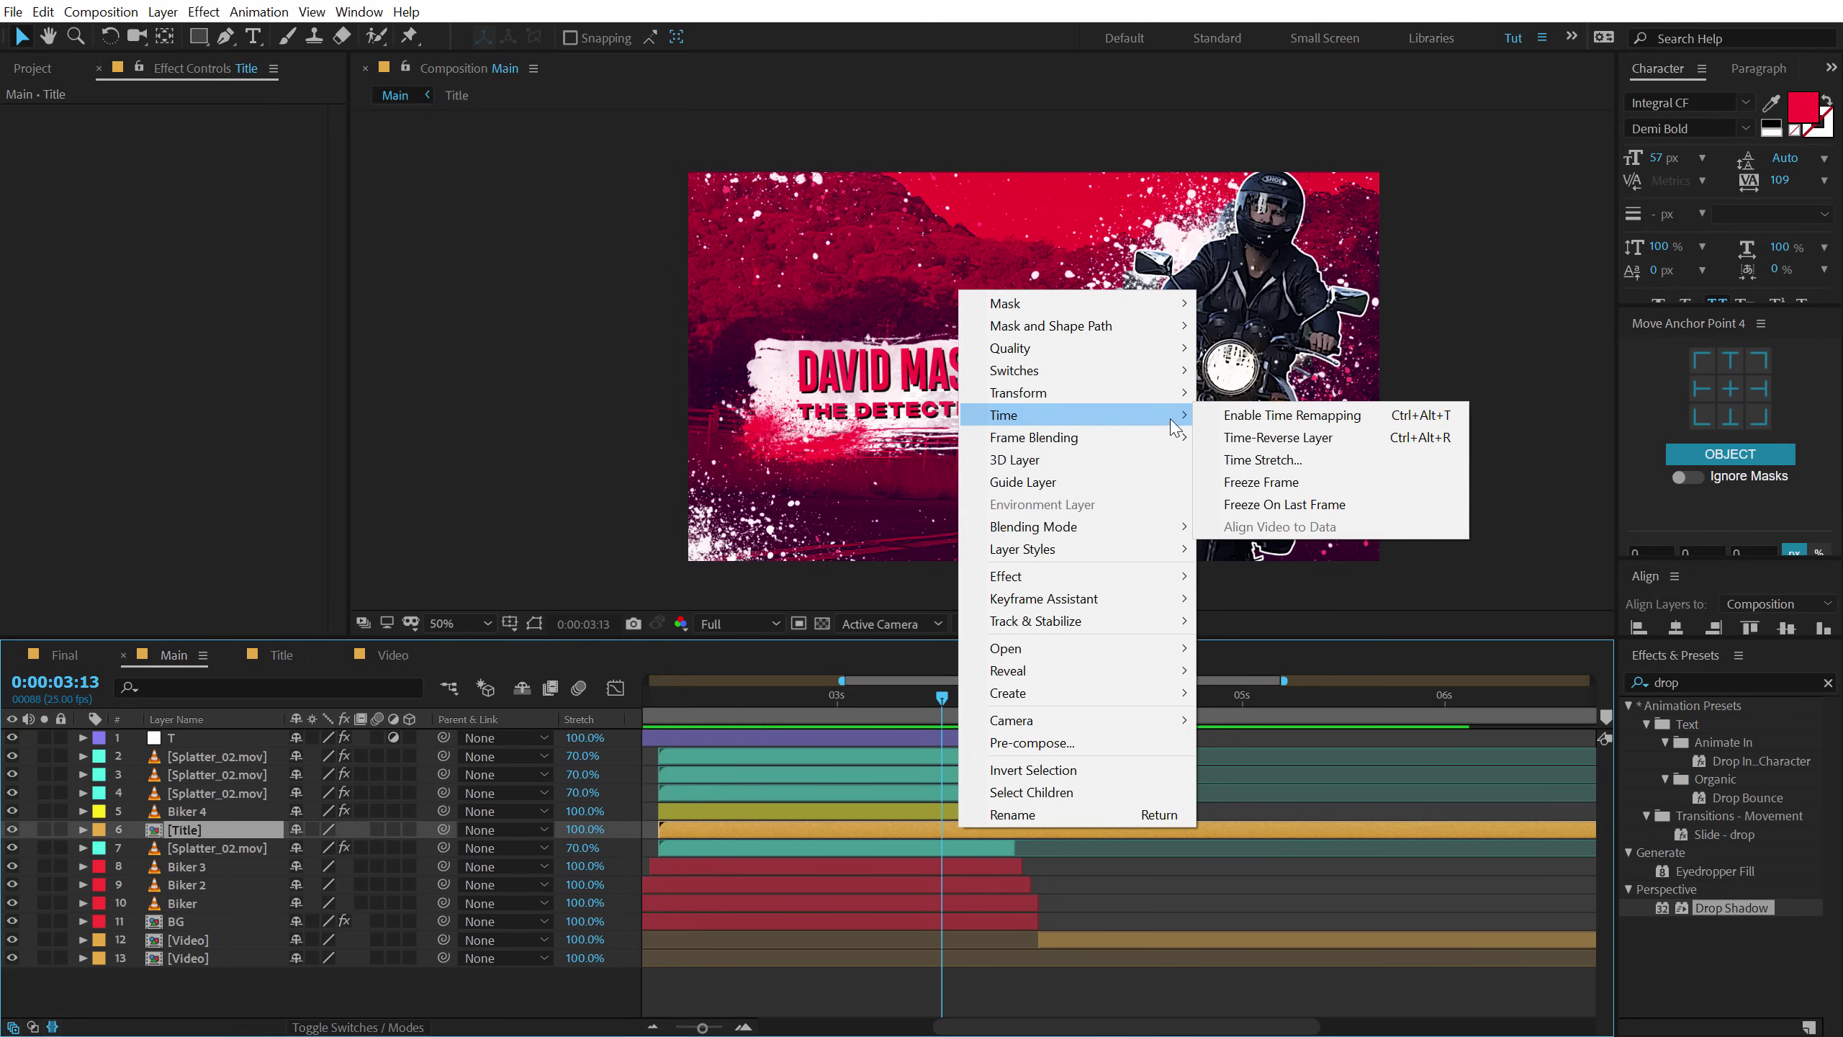
click(1281, 415)
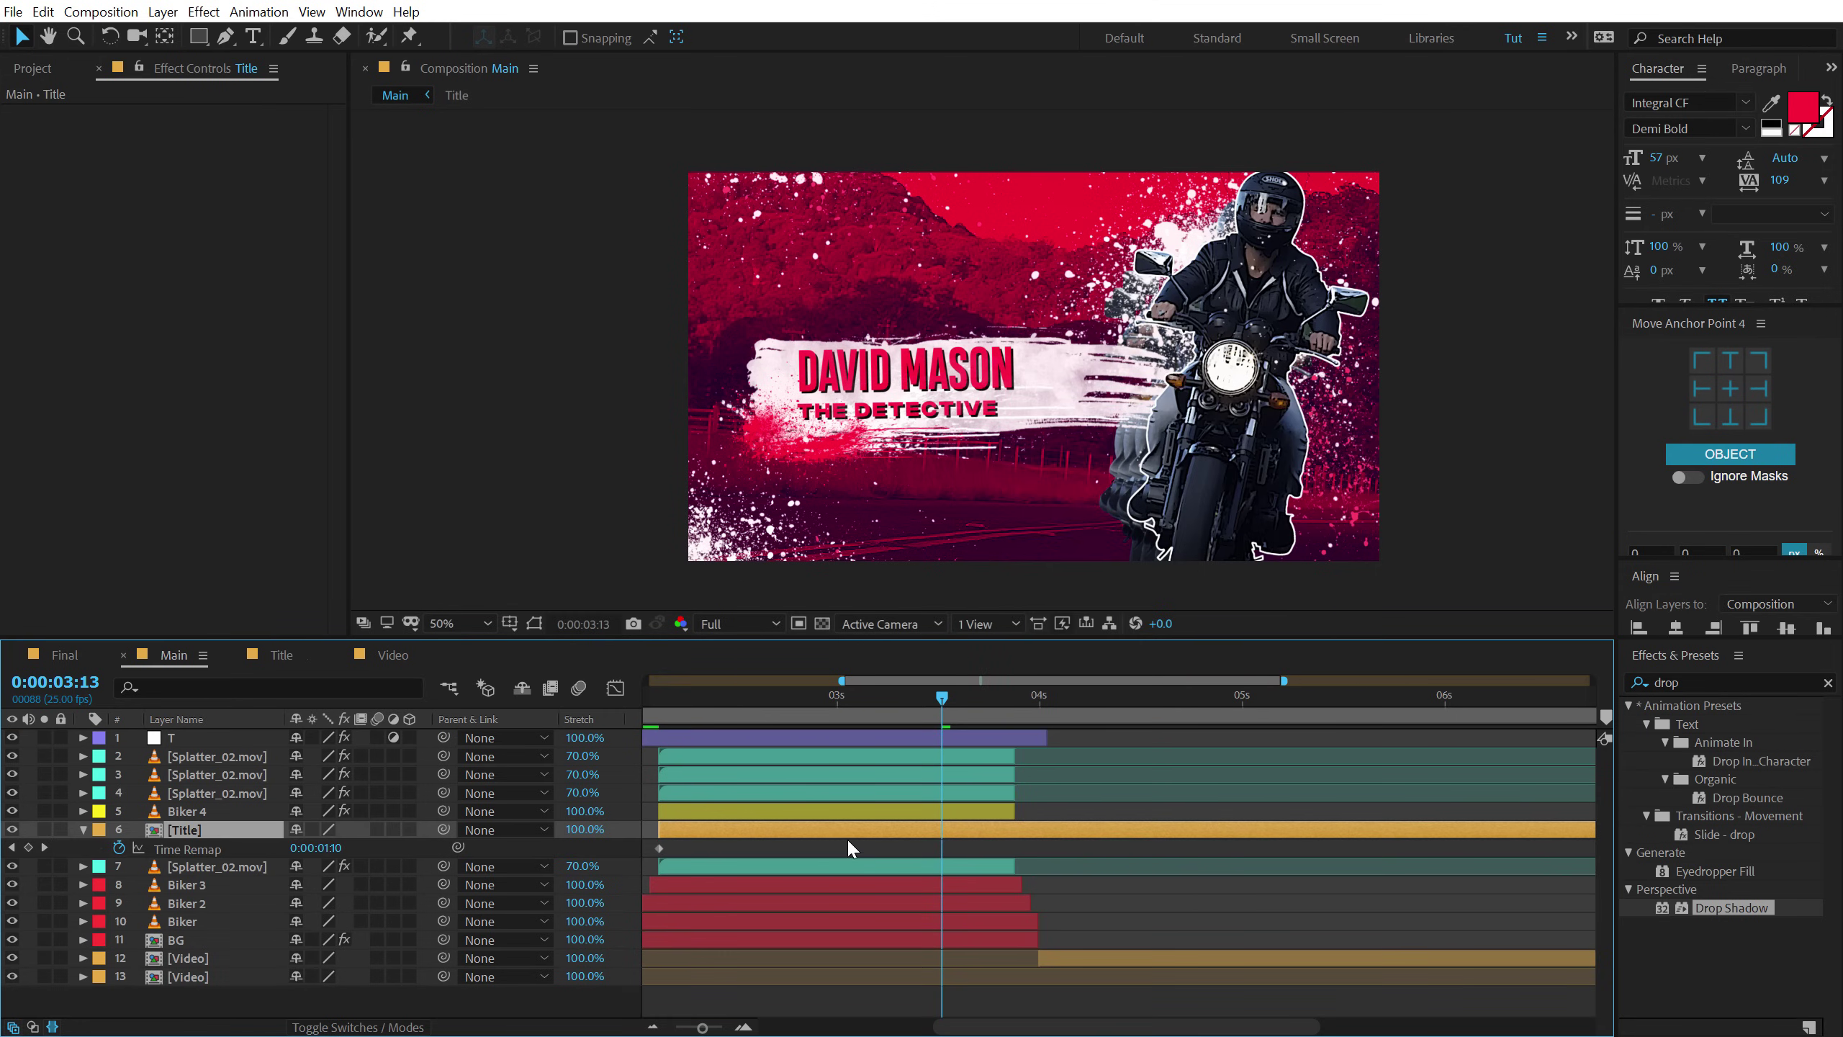
click(28, 847)
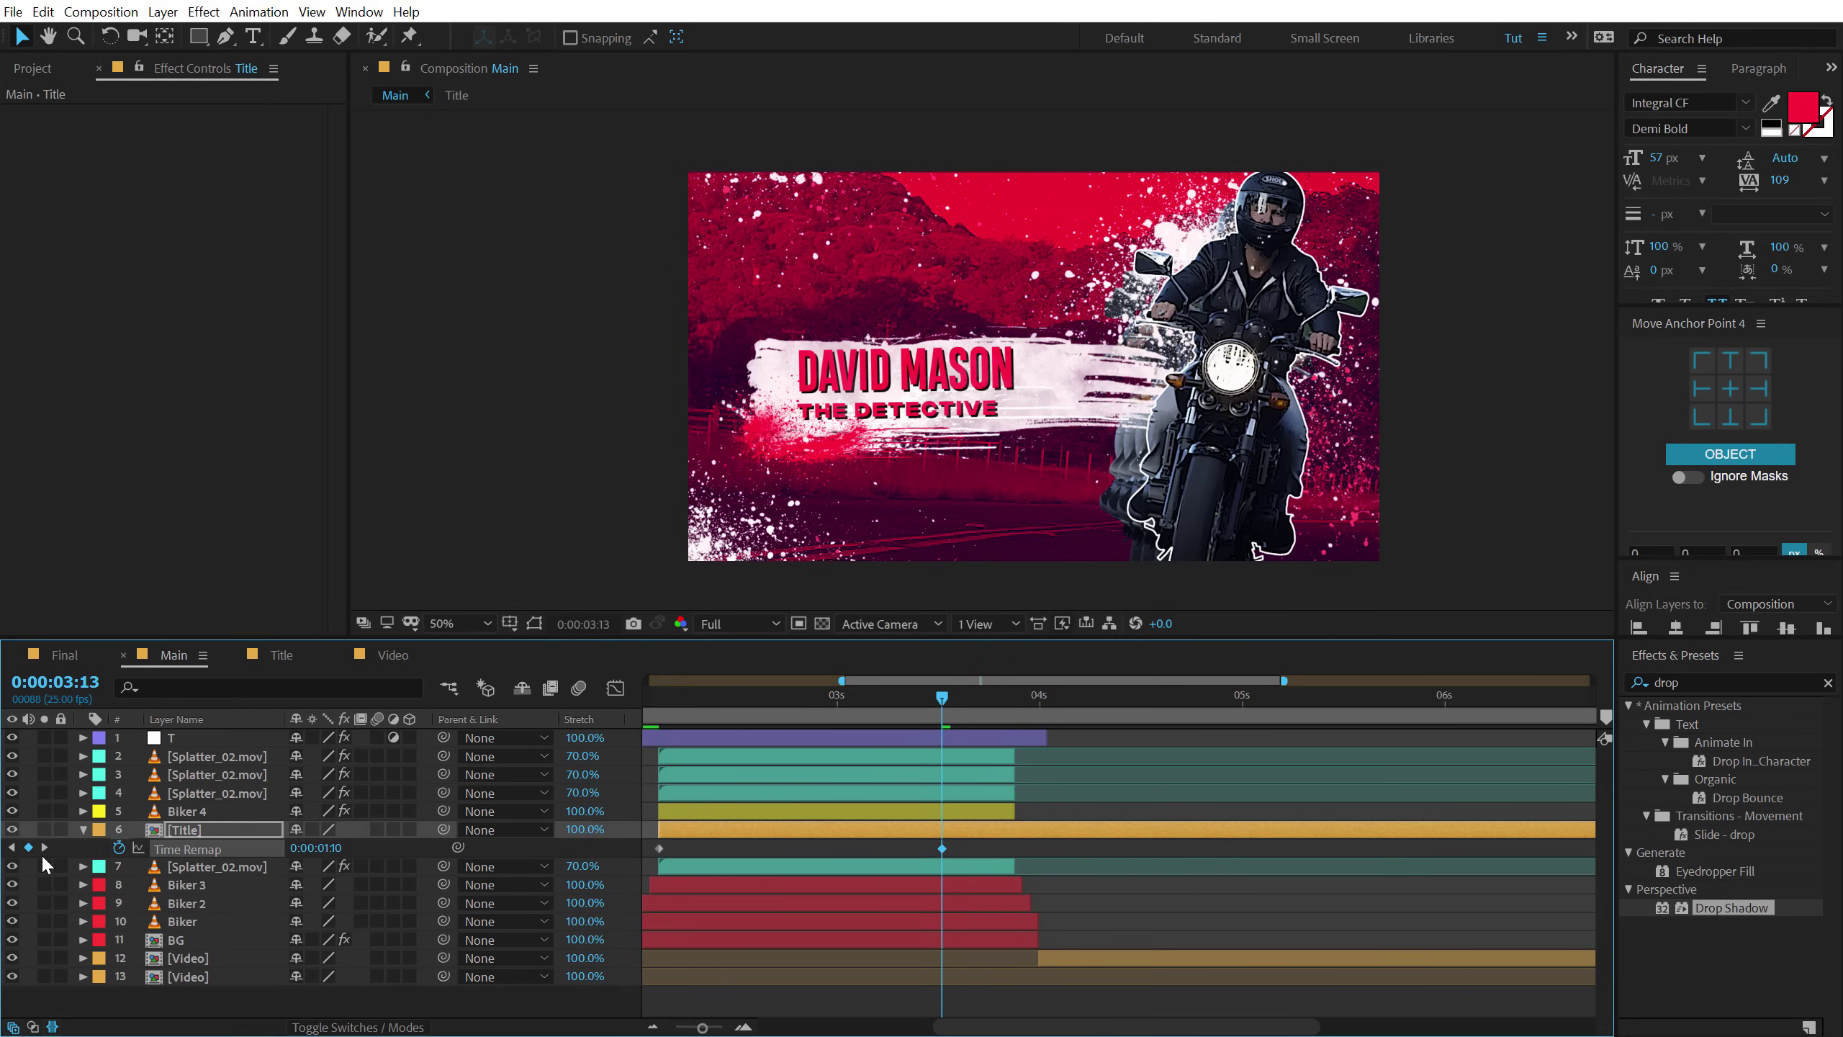
drag(954, 697, 1008, 700)
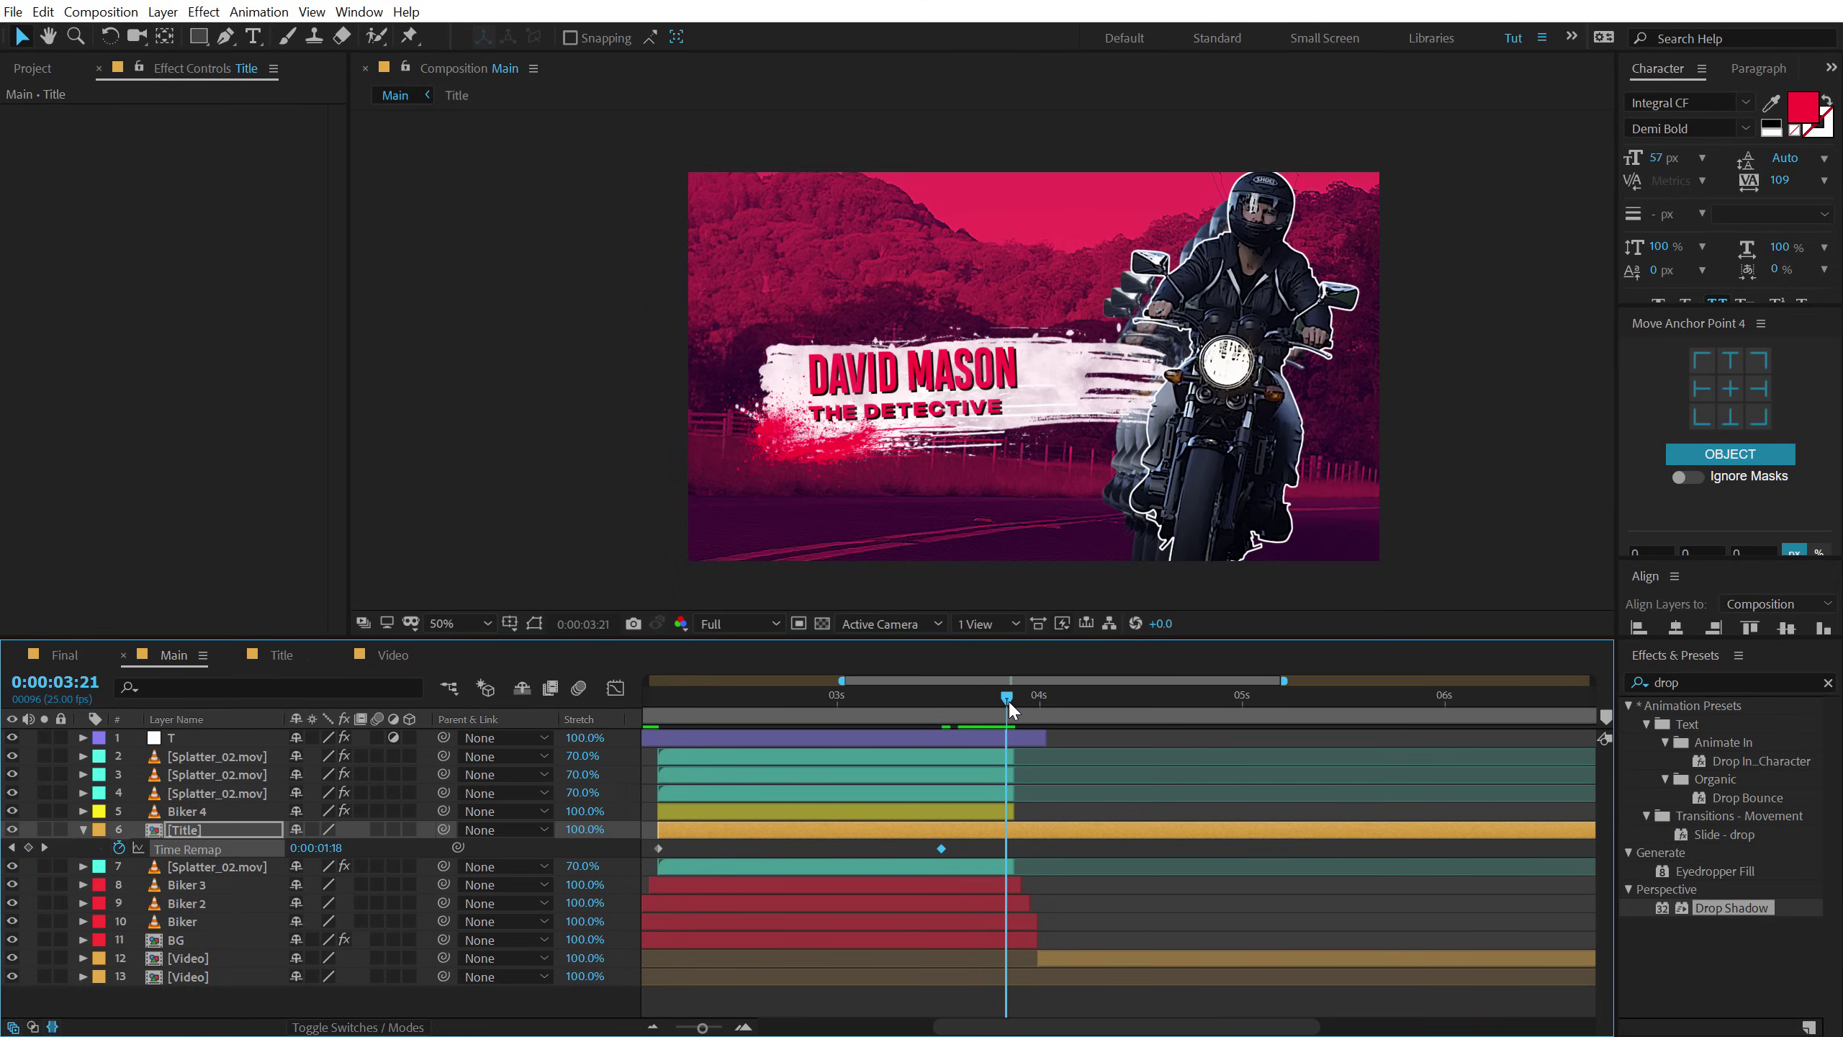
scroll(639, 856, left, 5)
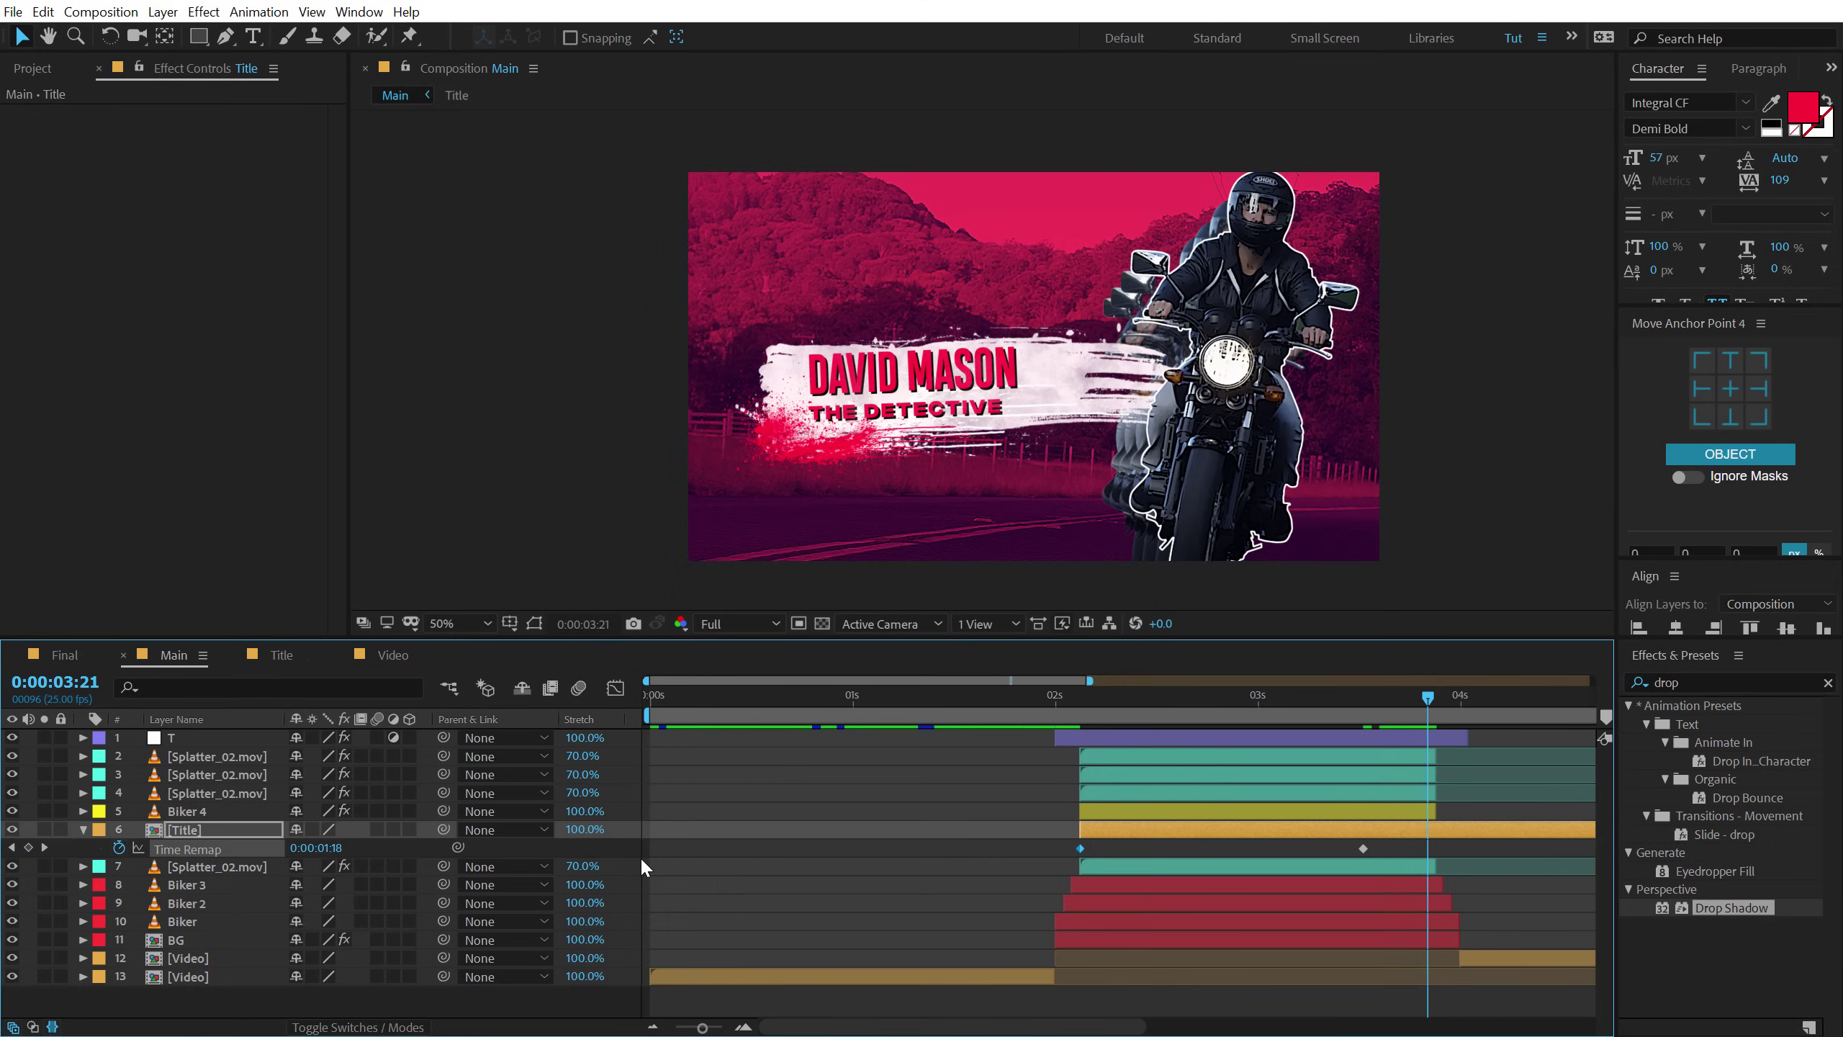
key(ctrl+v)
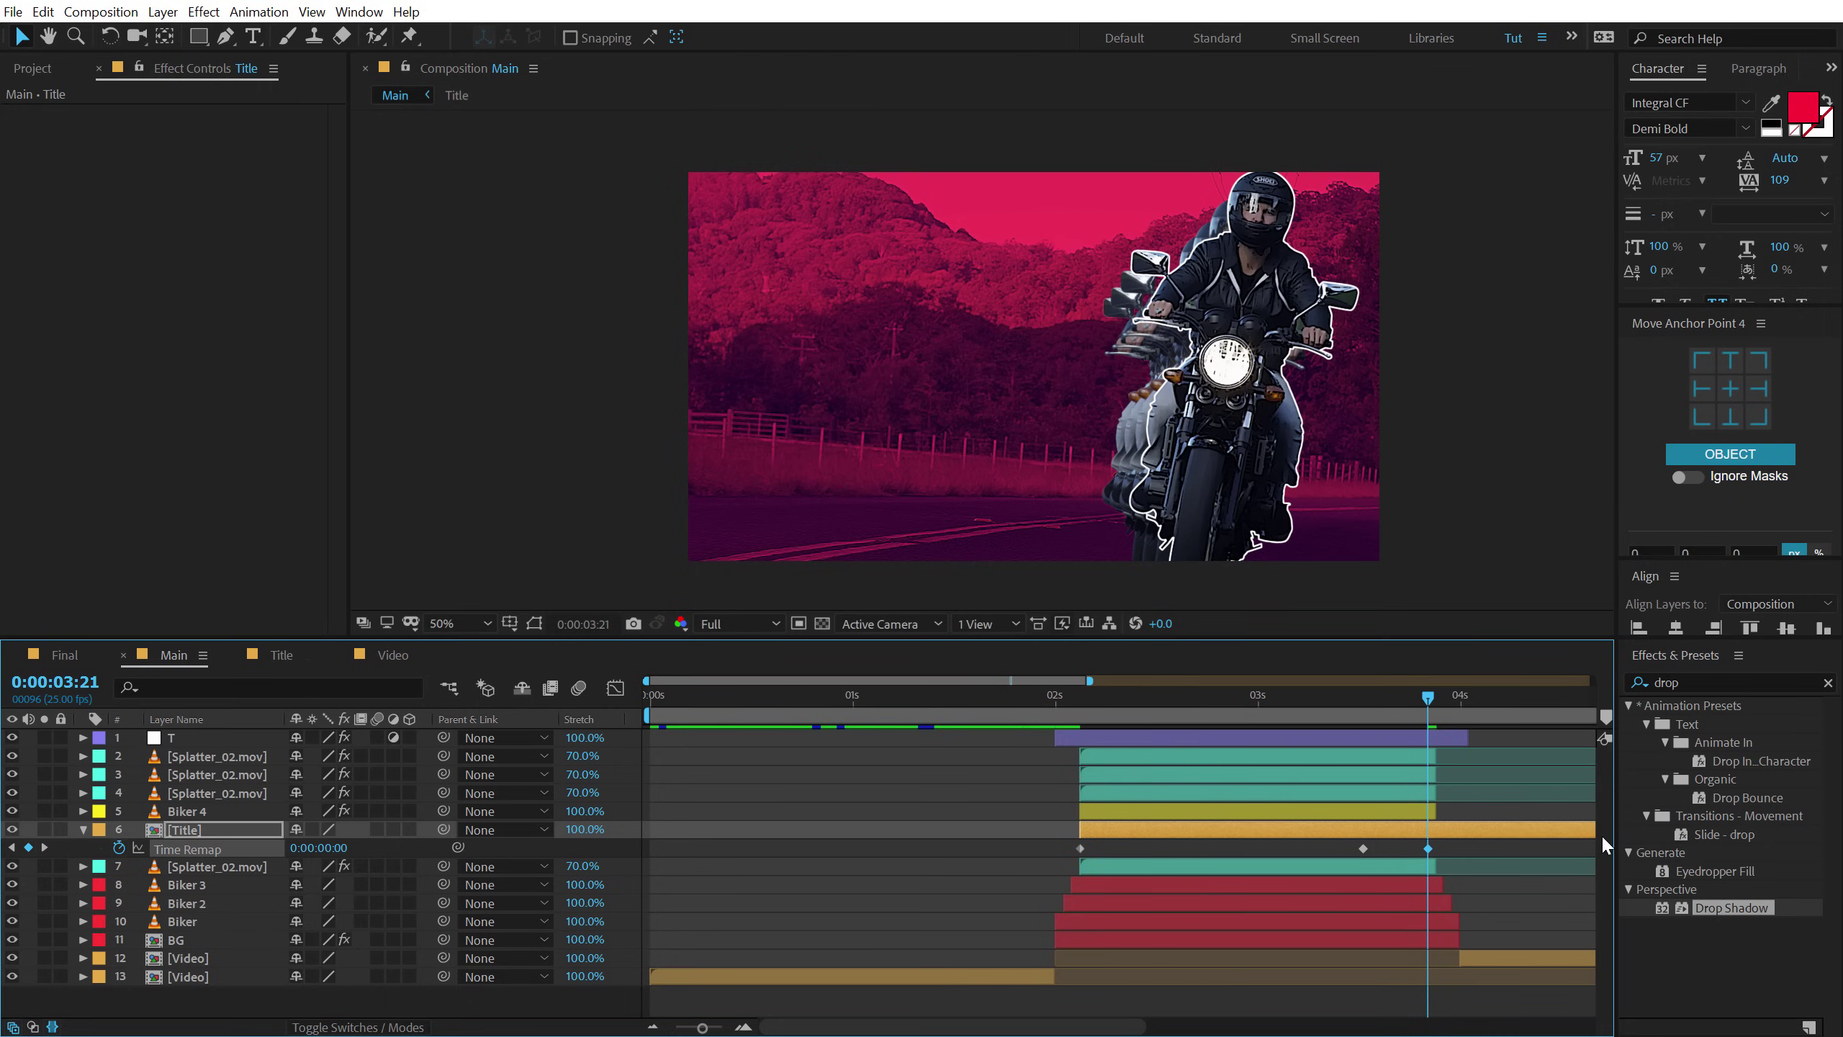
key(alt+bracketright)
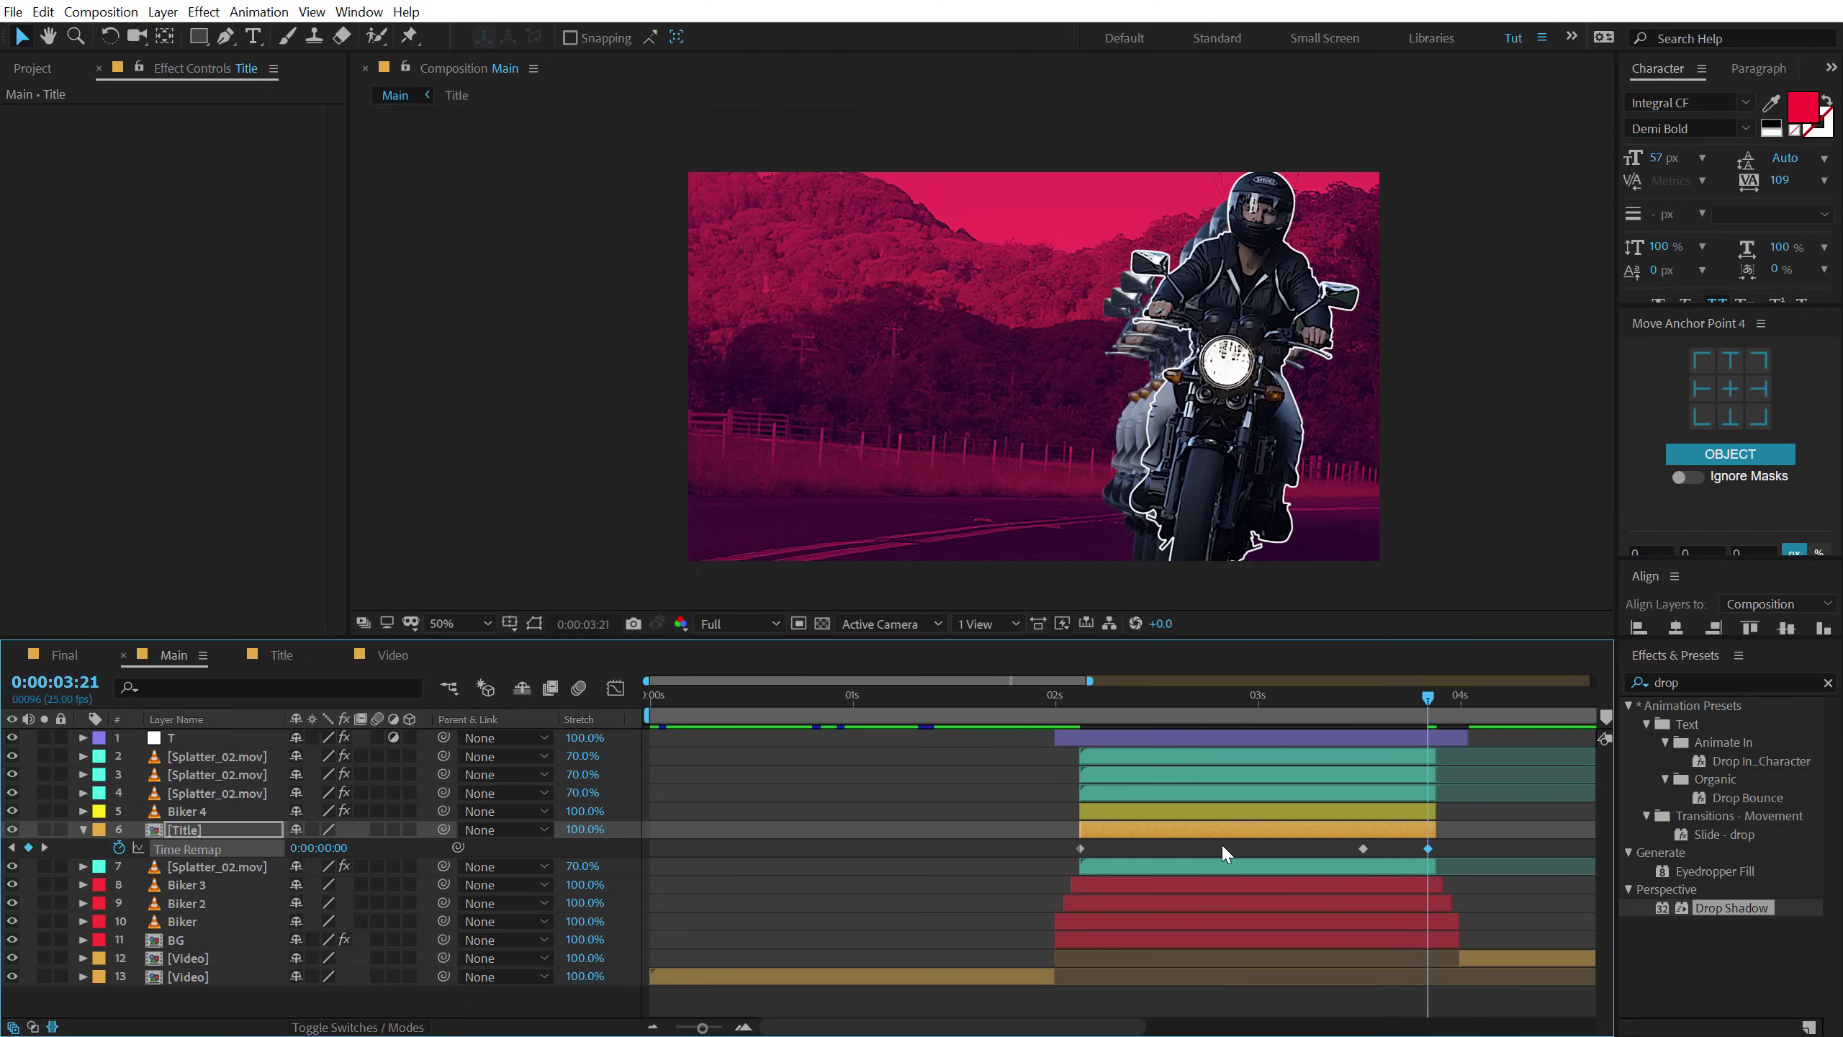
Preview from about 1:20 to check the title rewinding near three seconds.
key(minus)
drag(922, 699, 711, 711)
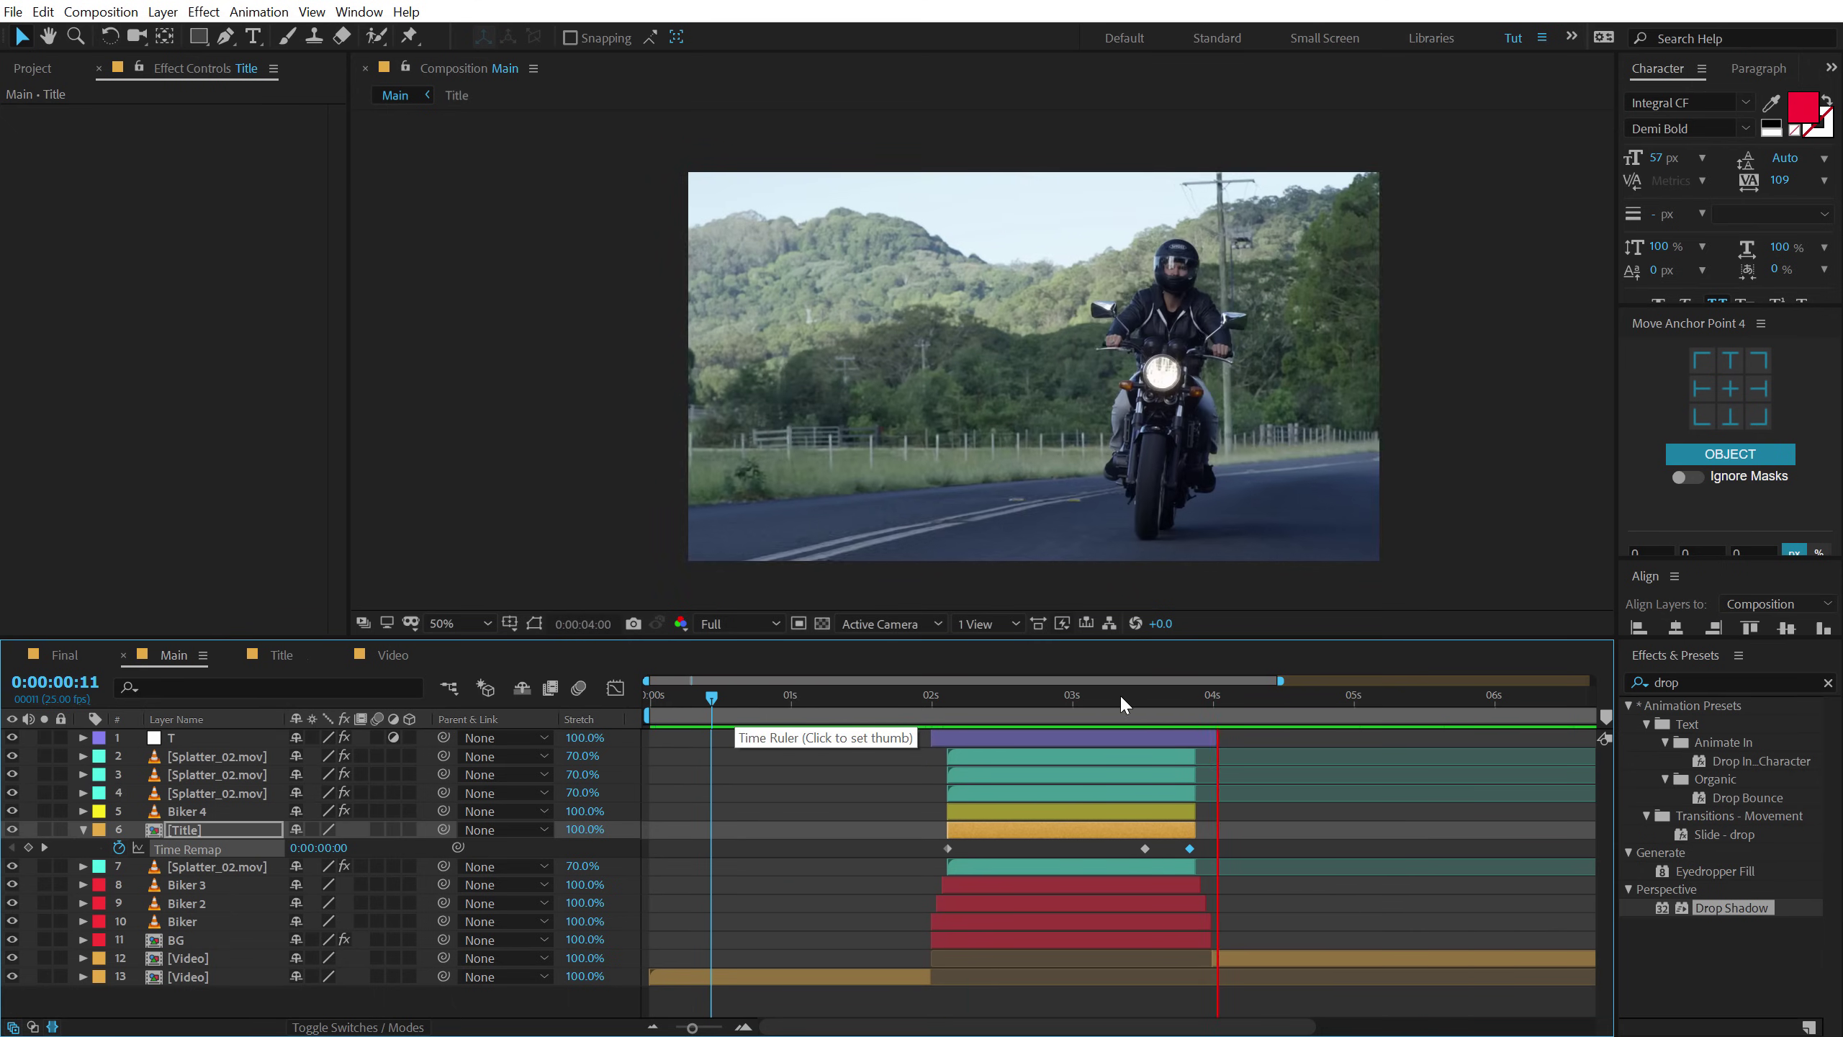
click(903, 699)
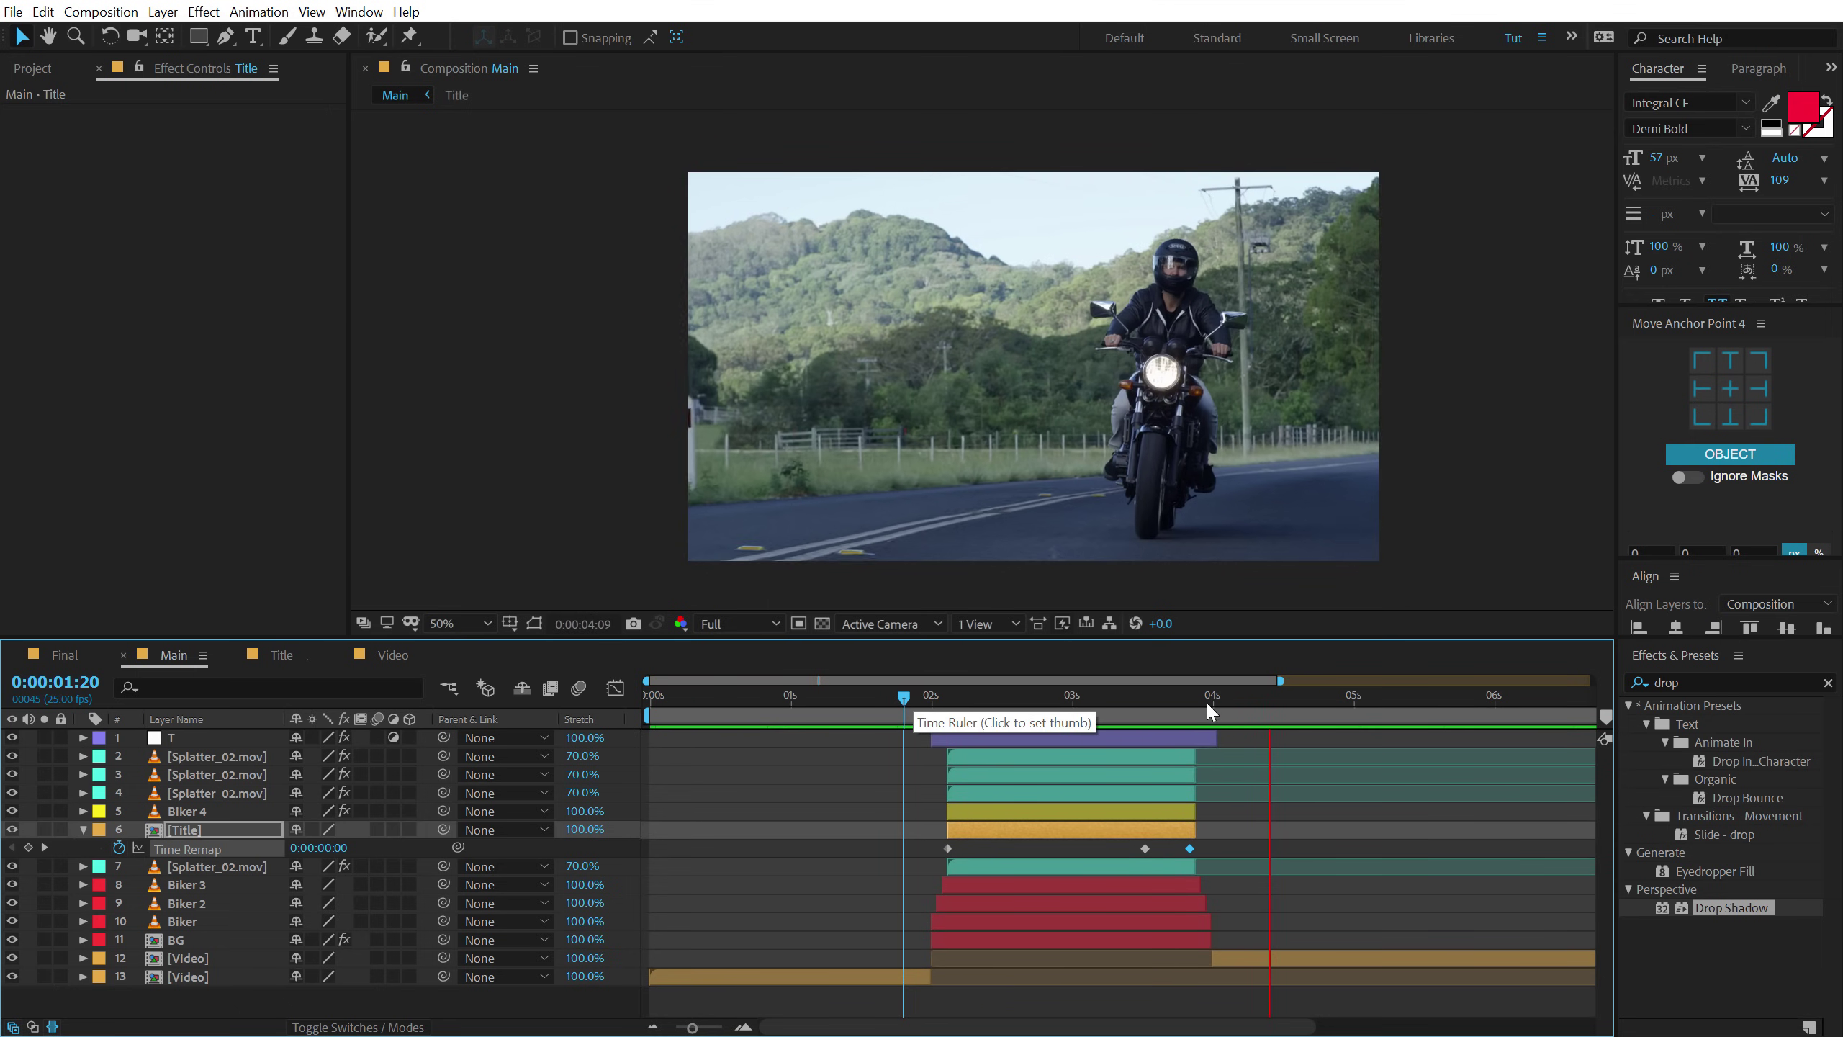
drag(1198, 701, 1082, 733)
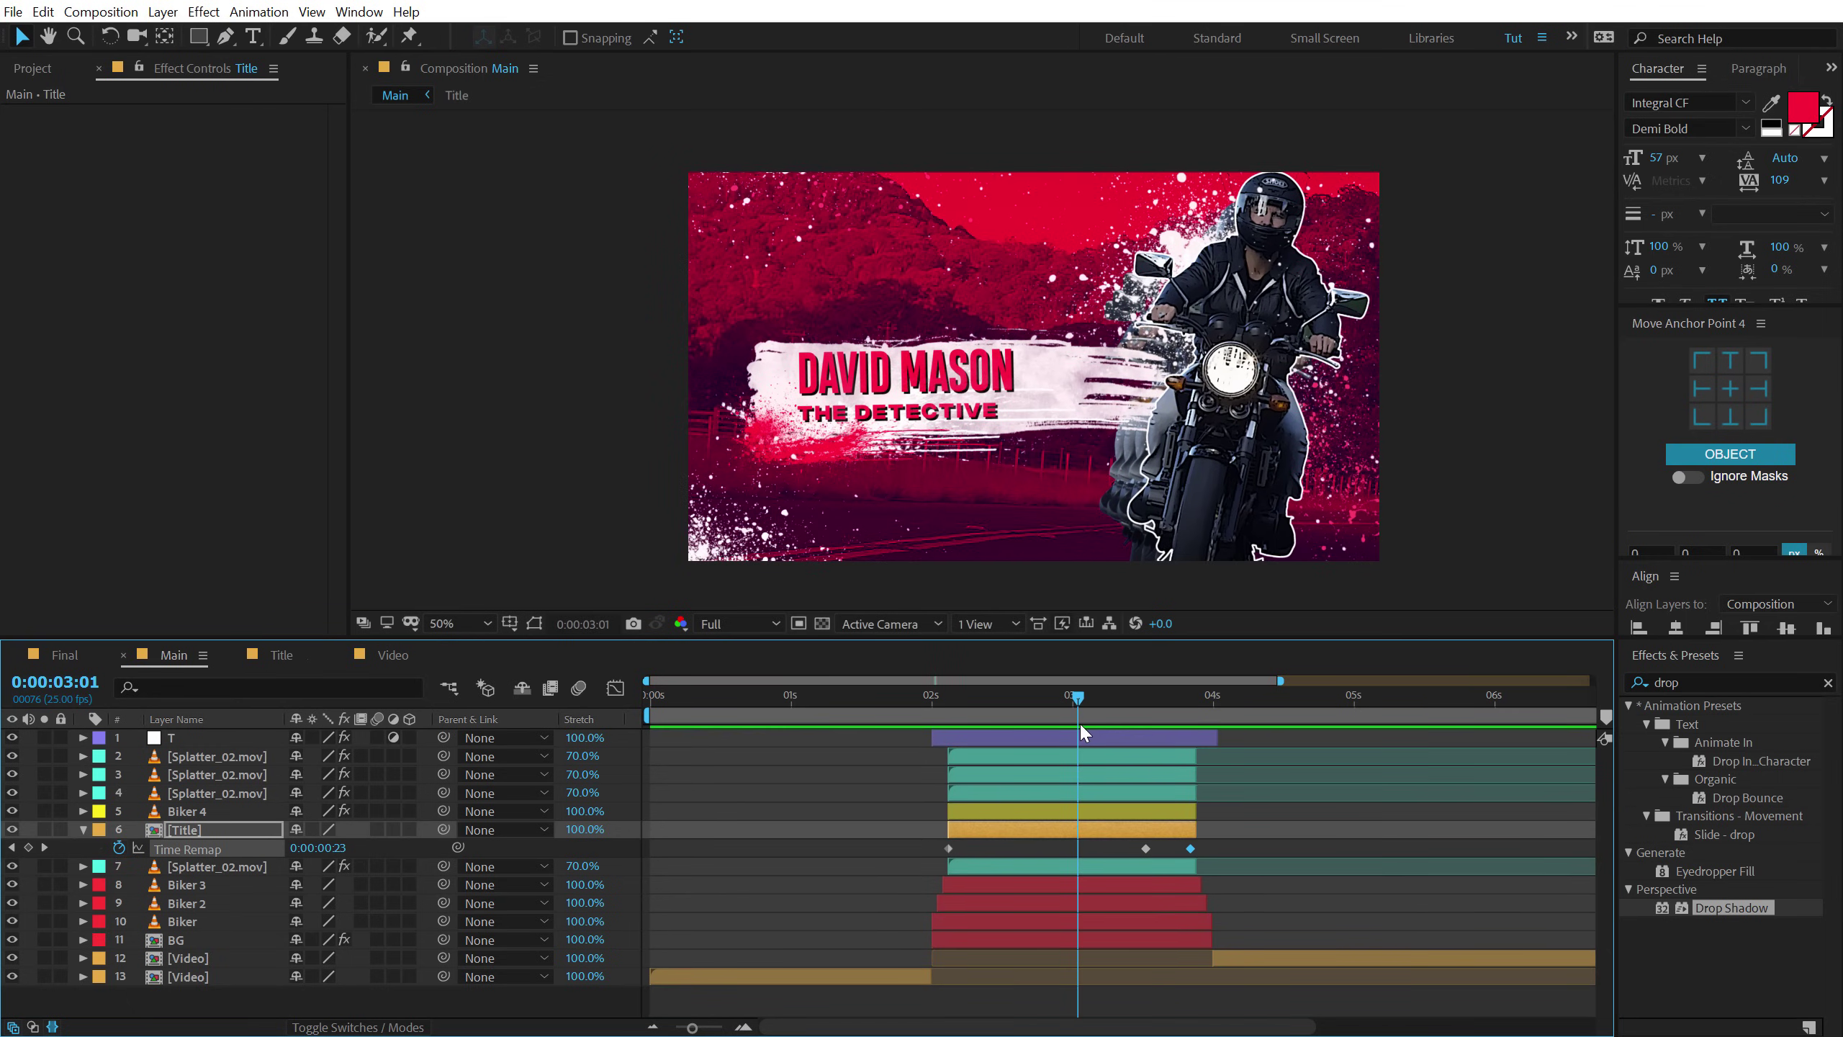